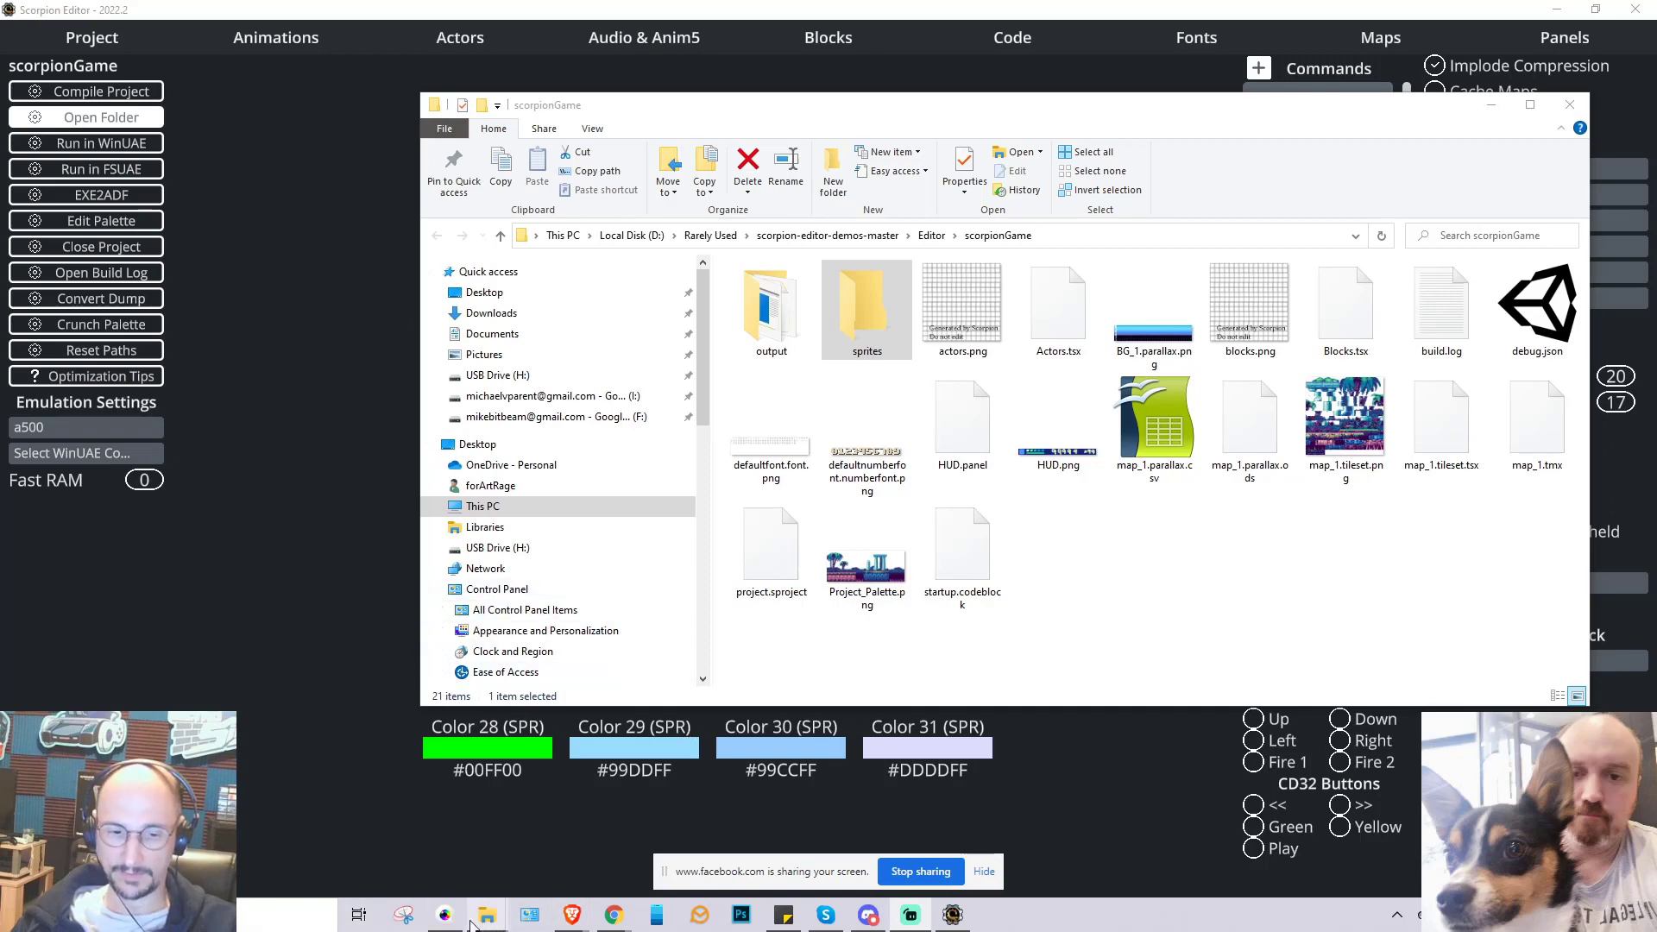
# - Copy all Attack, Fall, Idle, Jump, Run and explosion PNG files from the scorpion graphics folder, leaving out the backgrounds, map and palette
pyautogui.moveTo(487, 921)
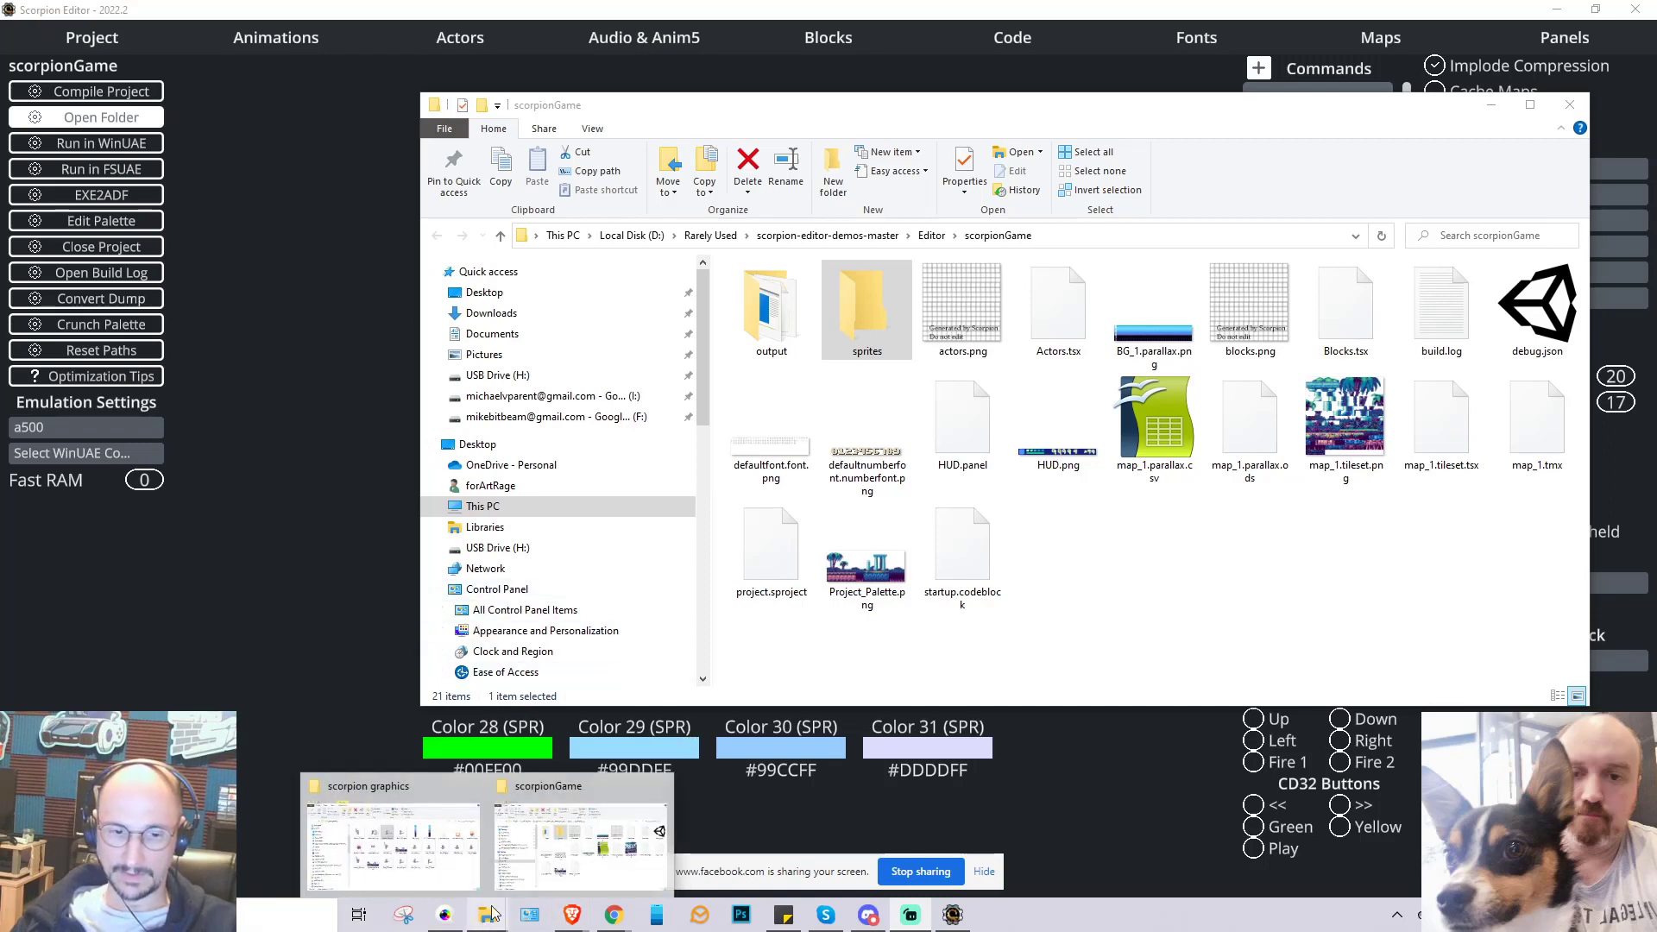
pyautogui.click(393, 845)
pyautogui.click(527, 427)
pyautogui.keyDown('shift'); pyautogui.click(816, 427); pyautogui.keyUp('shift')
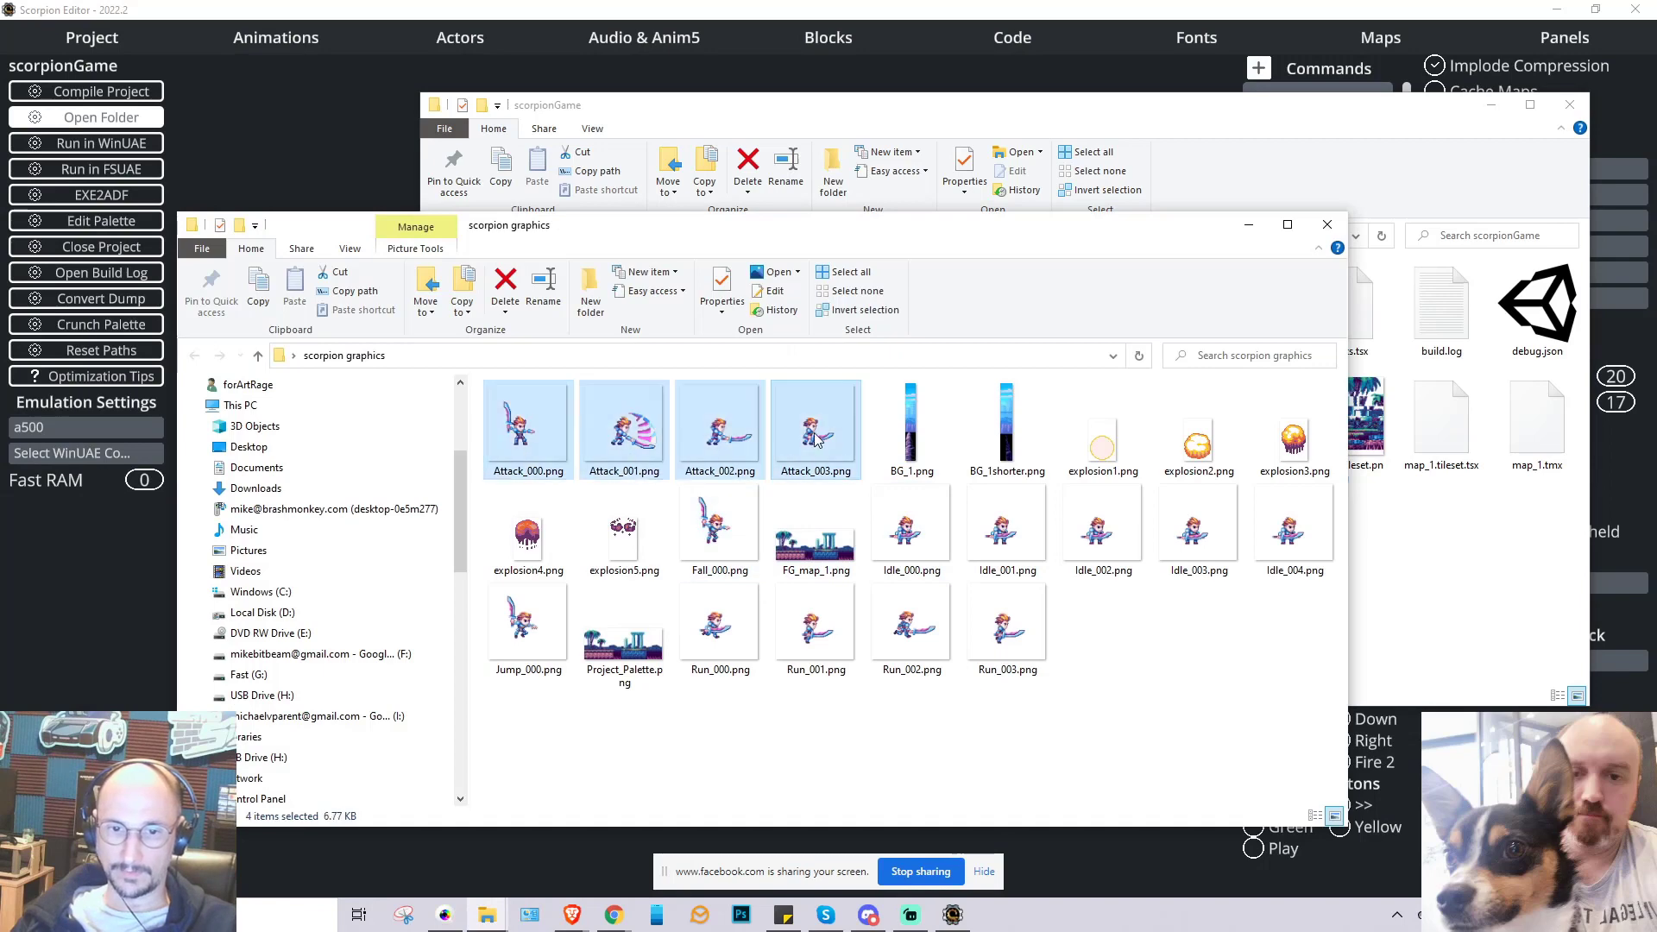
pyautogui.keyDown('ctrl'); pyautogui.click(910, 528); pyautogui.keyUp('ctrl')
pyautogui.keyDown('ctrl'); pyautogui.click(699, 535); pyautogui.keyUp('ctrl')
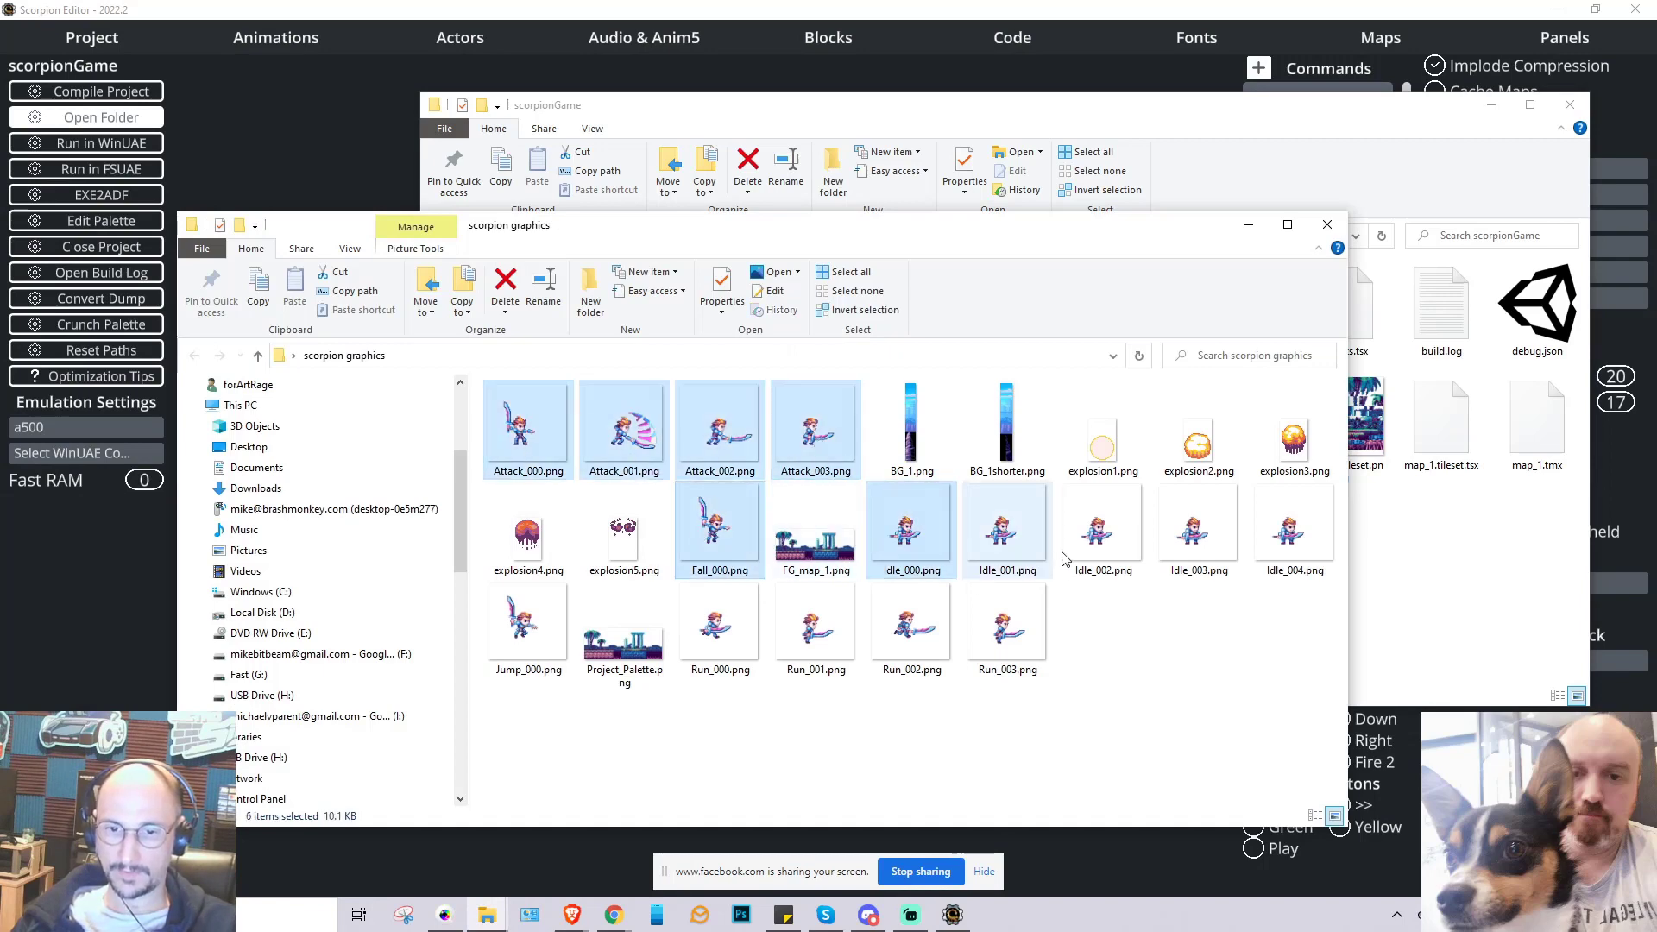
pyautogui.keyDown('ctrl'); pyautogui.click(1003, 531); pyautogui.keyUp('ctrl')
pyautogui.keyDown('ctrl'); pyautogui.click(1101, 530); pyautogui.keyUp('ctrl')
pyautogui.keyDown('ctrl'); pyautogui.click(1197, 533); pyautogui.keyUp('ctrl')
pyautogui.keyDown('ctrl'); pyautogui.click(1290, 530); pyautogui.keyUp('ctrl')
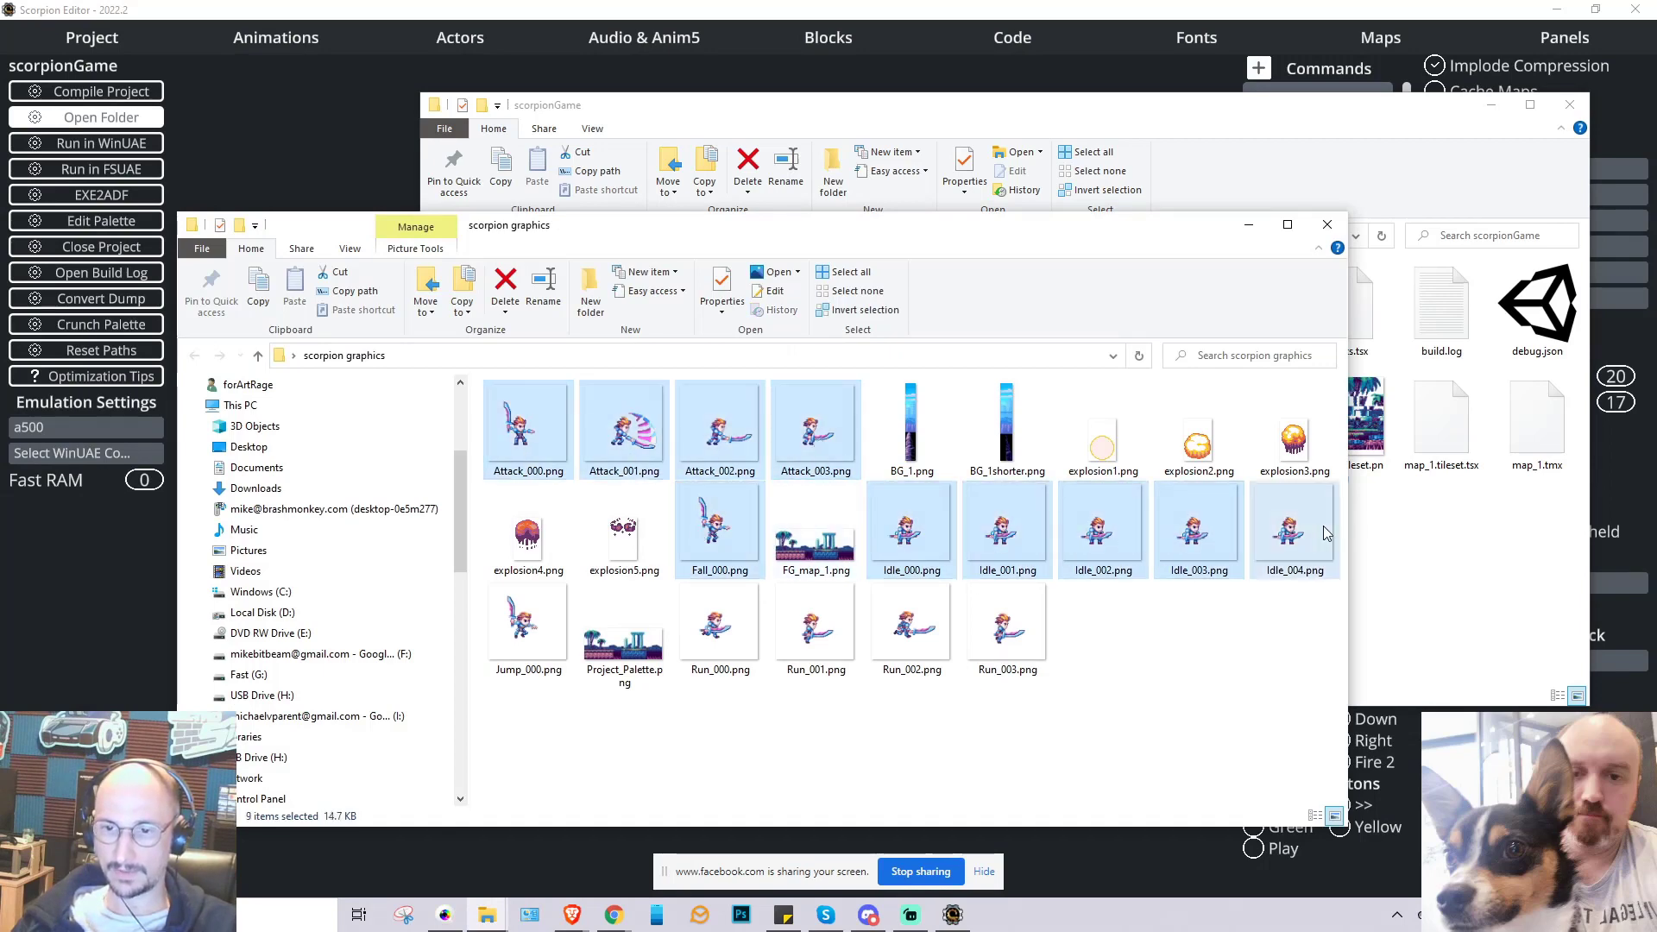
pyautogui.keyDown('ctrl'); pyautogui.click(527, 621); pyautogui.keyUp('ctrl')
pyautogui.keyDown('ctrl'); pyautogui.click(728, 637); pyautogui.keyUp('ctrl')
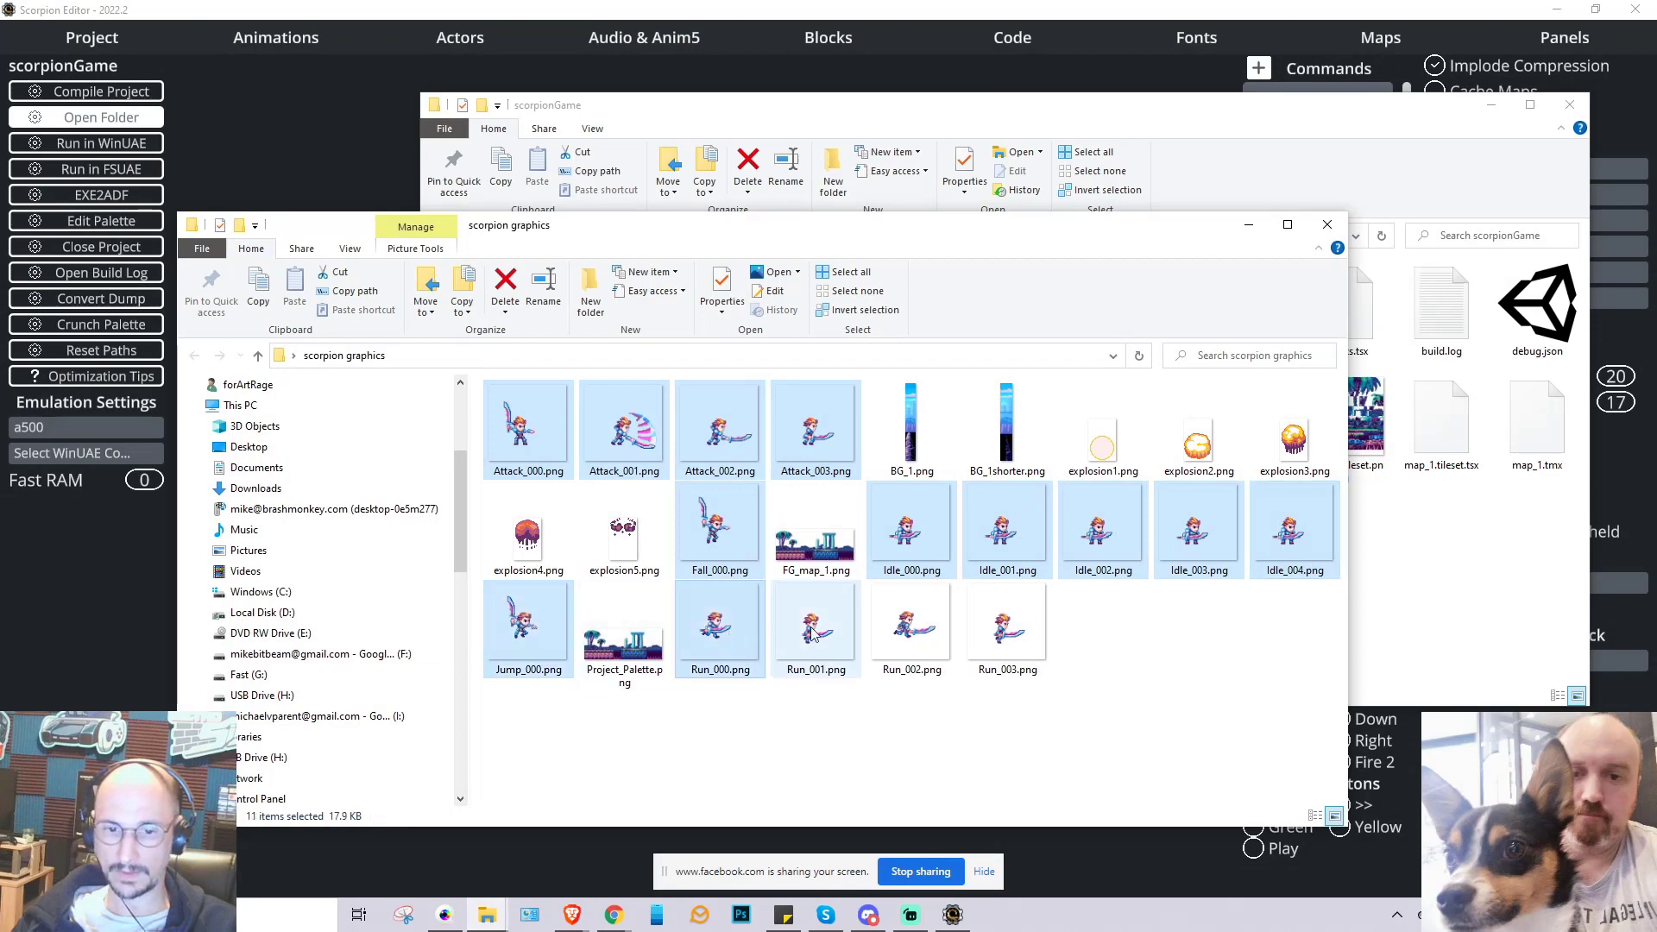
pyautogui.keyDown('ctrl'); pyautogui.click(816, 628); pyautogui.keyUp('ctrl')
pyautogui.keyDown('ctrl'); pyautogui.click(910, 629); pyautogui.keyUp('ctrl')
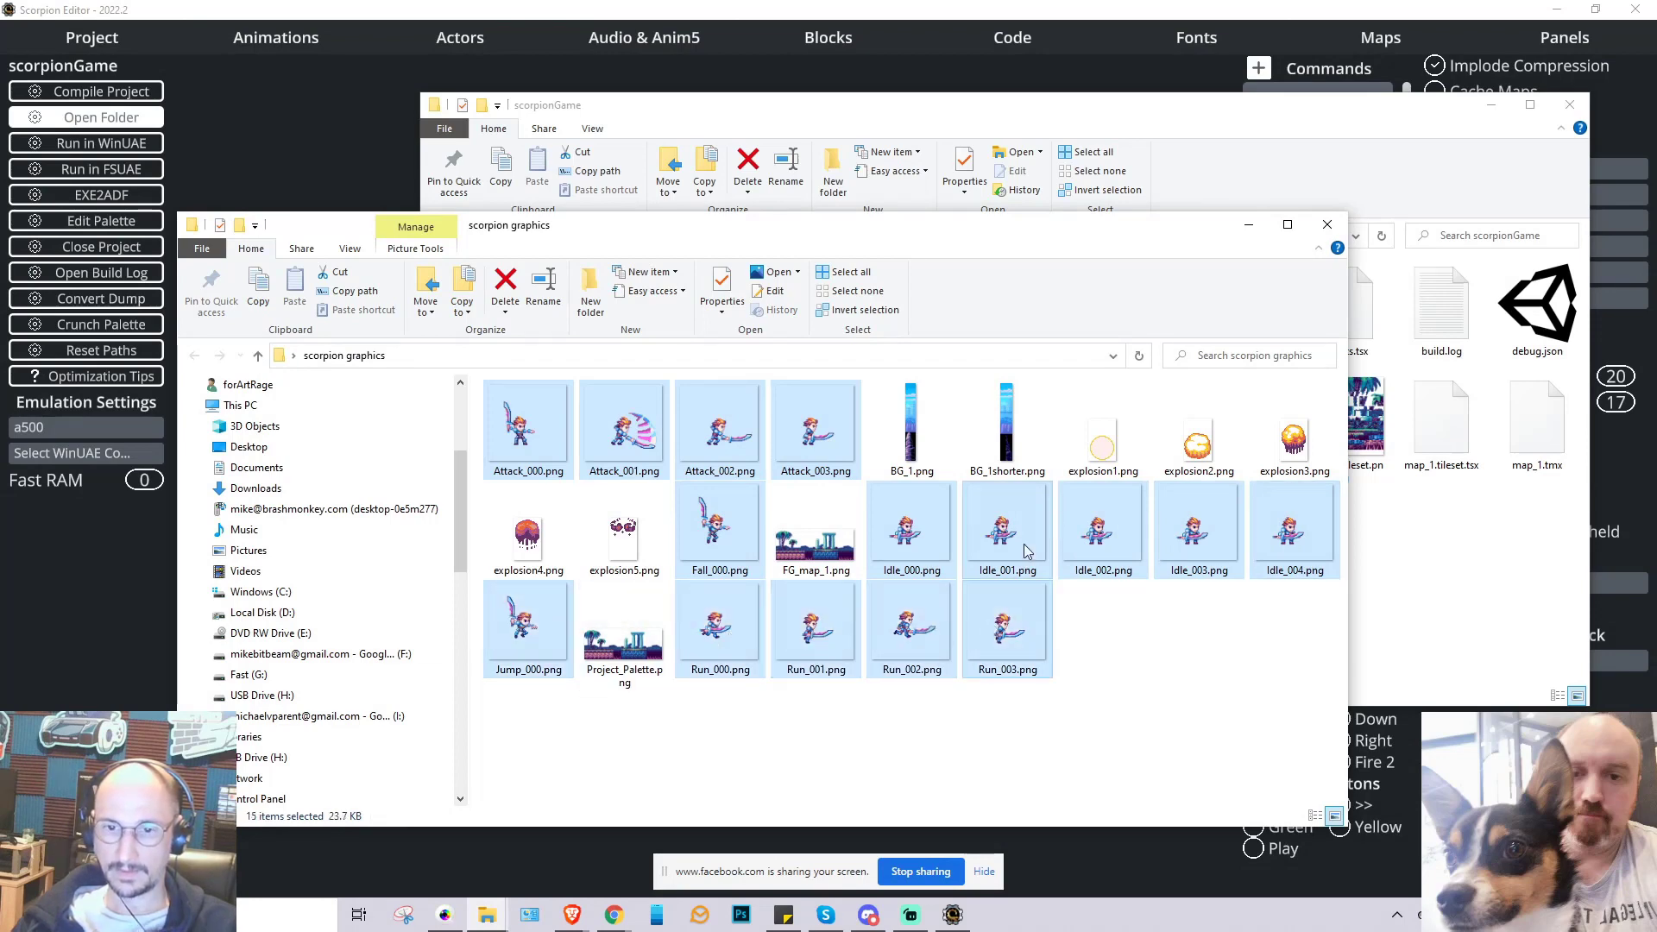
pyautogui.keyDown('ctrl'); pyautogui.click(1103, 436); pyautogui.keyUp('ctrl')
pyautogui.keyDown('ctrl'); pyautogui.click(1198, 438); pyautogui.keyUp('ctrl')
pyautogui.keyDown('ctrl'); pyautogui.click(1293, 438); pyautogui.keyUp('ctrl')
pyautogui.keyDown('ctrl'); pyautogui.click(557, 523); pyautogui.keyUp('ctrl')
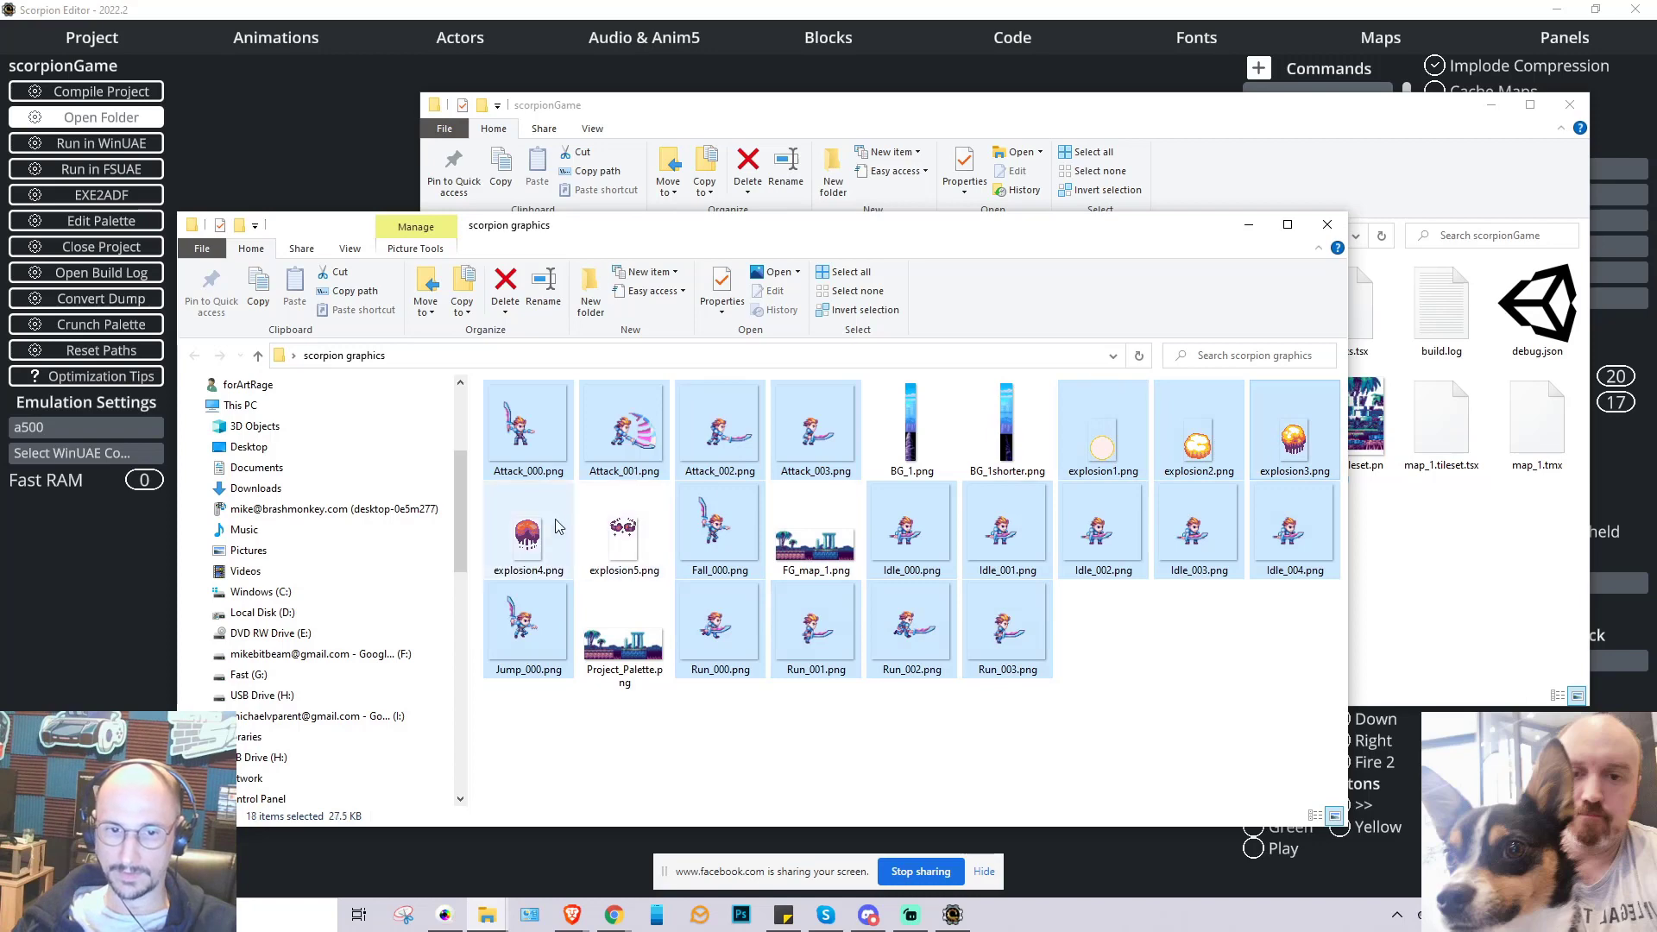
pyautogui.keyDown('ctrl'); pyautogui.click(601, 528); pyautogui.keyUp('ctrl')
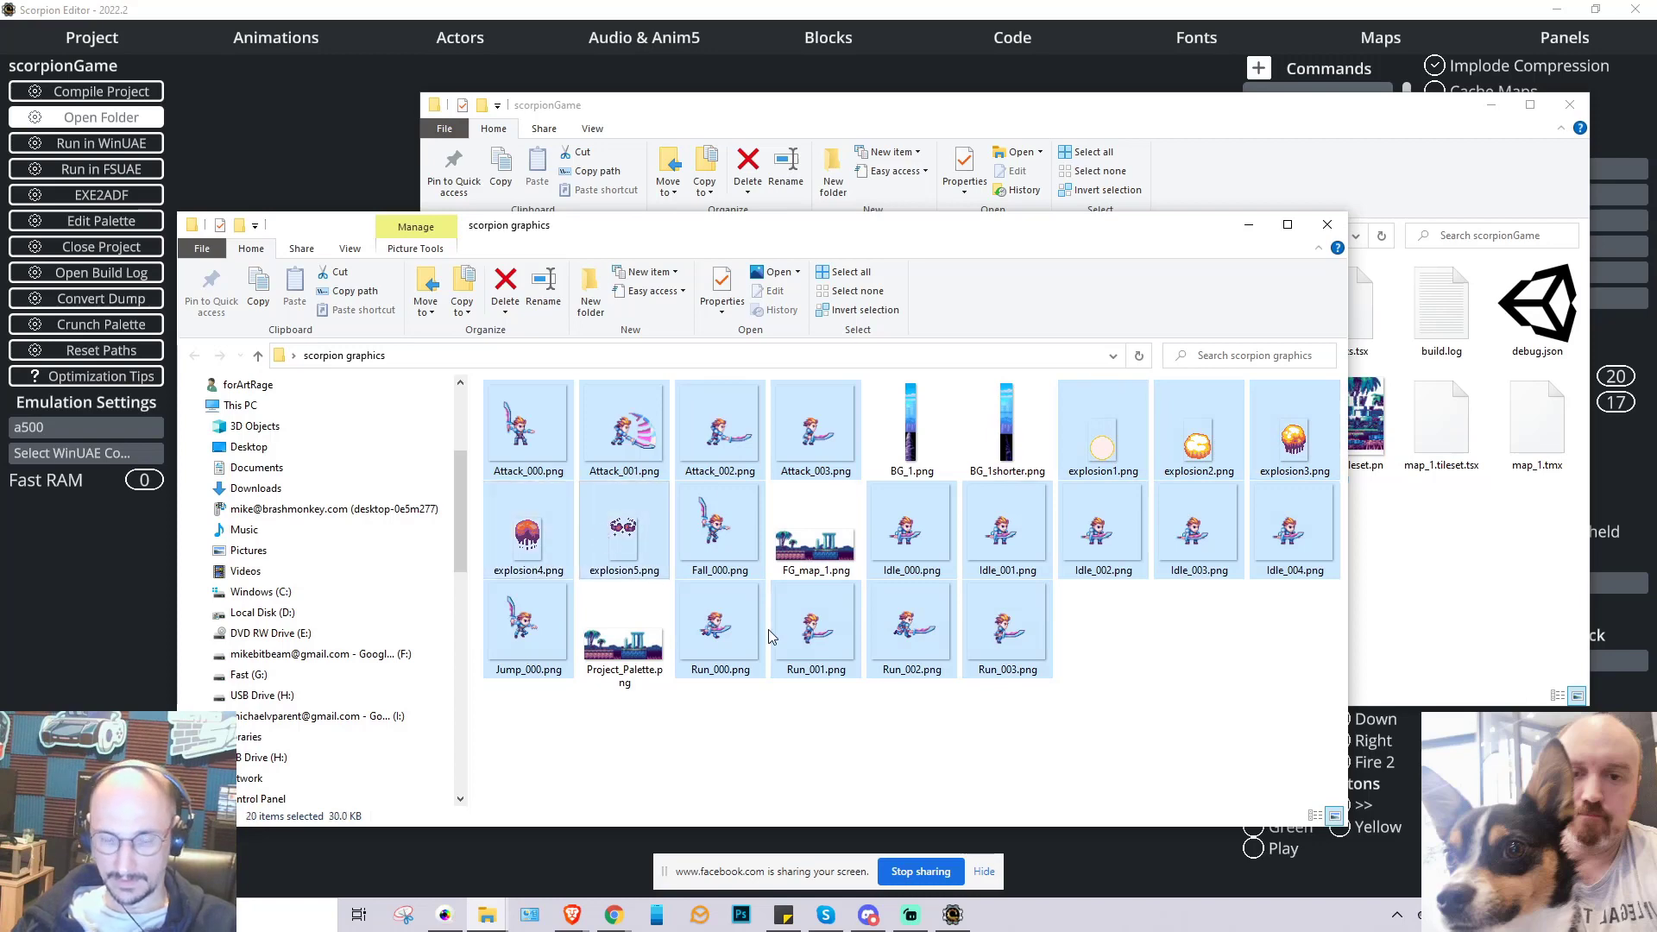
pyautogui.hotkey('ctrl', 'c')
# - Paste the copied images into the scorpionGame project's sprites folder and put both folder windows away
pyautogui.click(1410, 581)
pyautogui.doubleClick(884, 348)
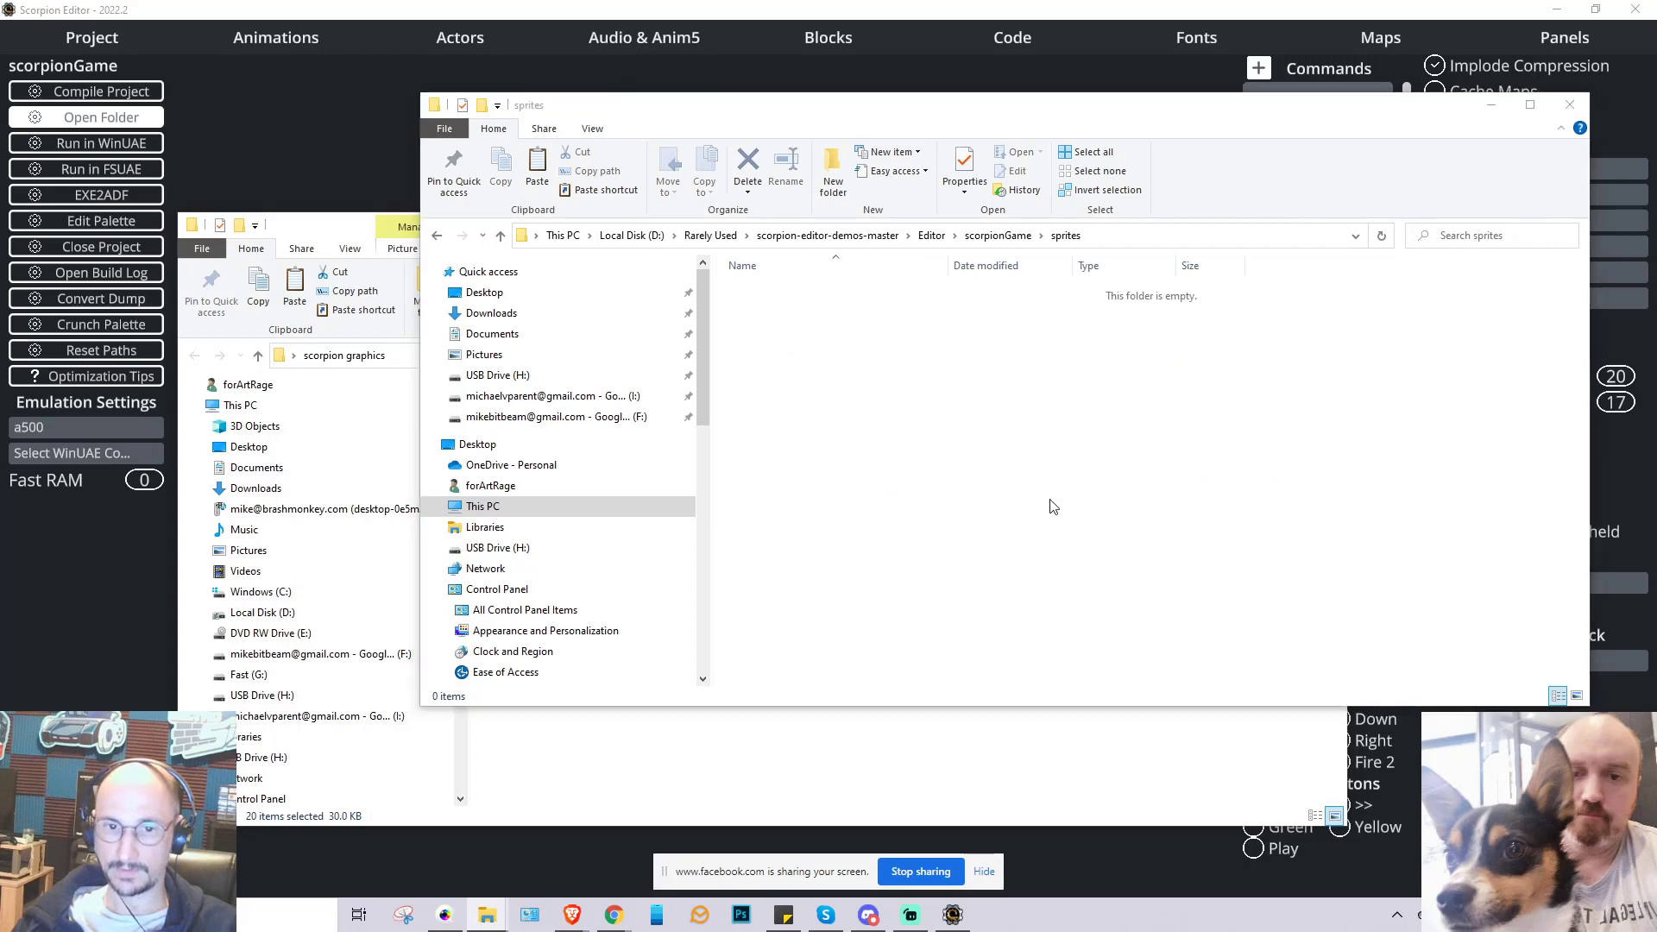
pyautogui.hotkey('ctrl', 'v')
pyautogui.click(321, 239)
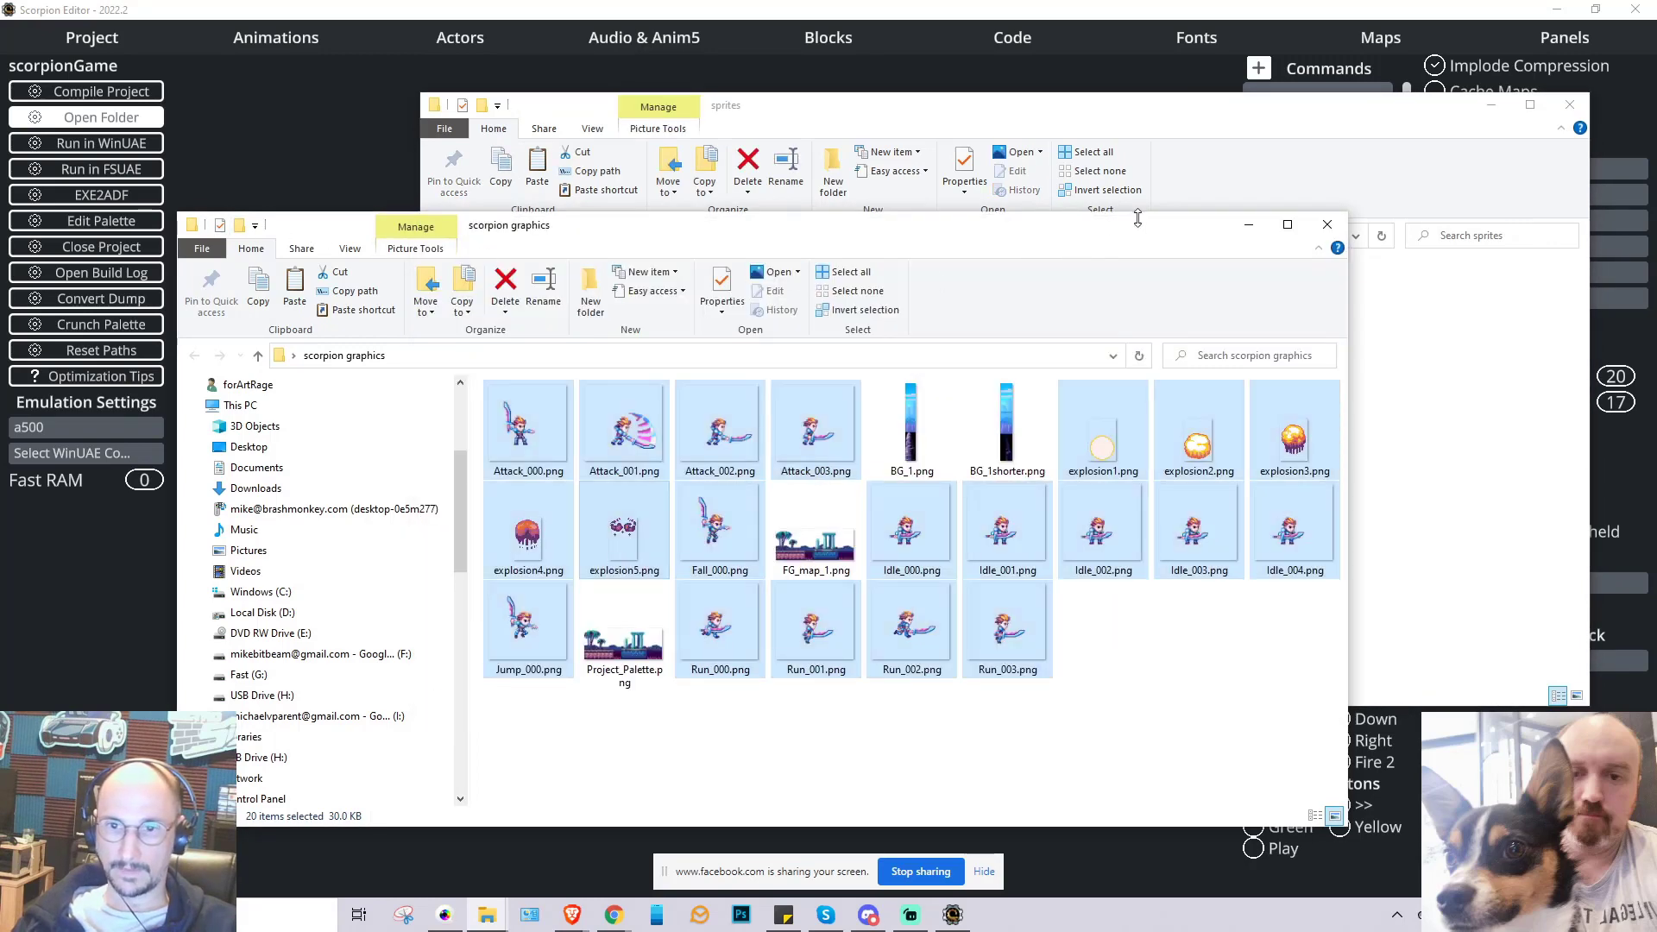
pyautogui.click(1308, 222)
pyautogui.click(1490, 104)
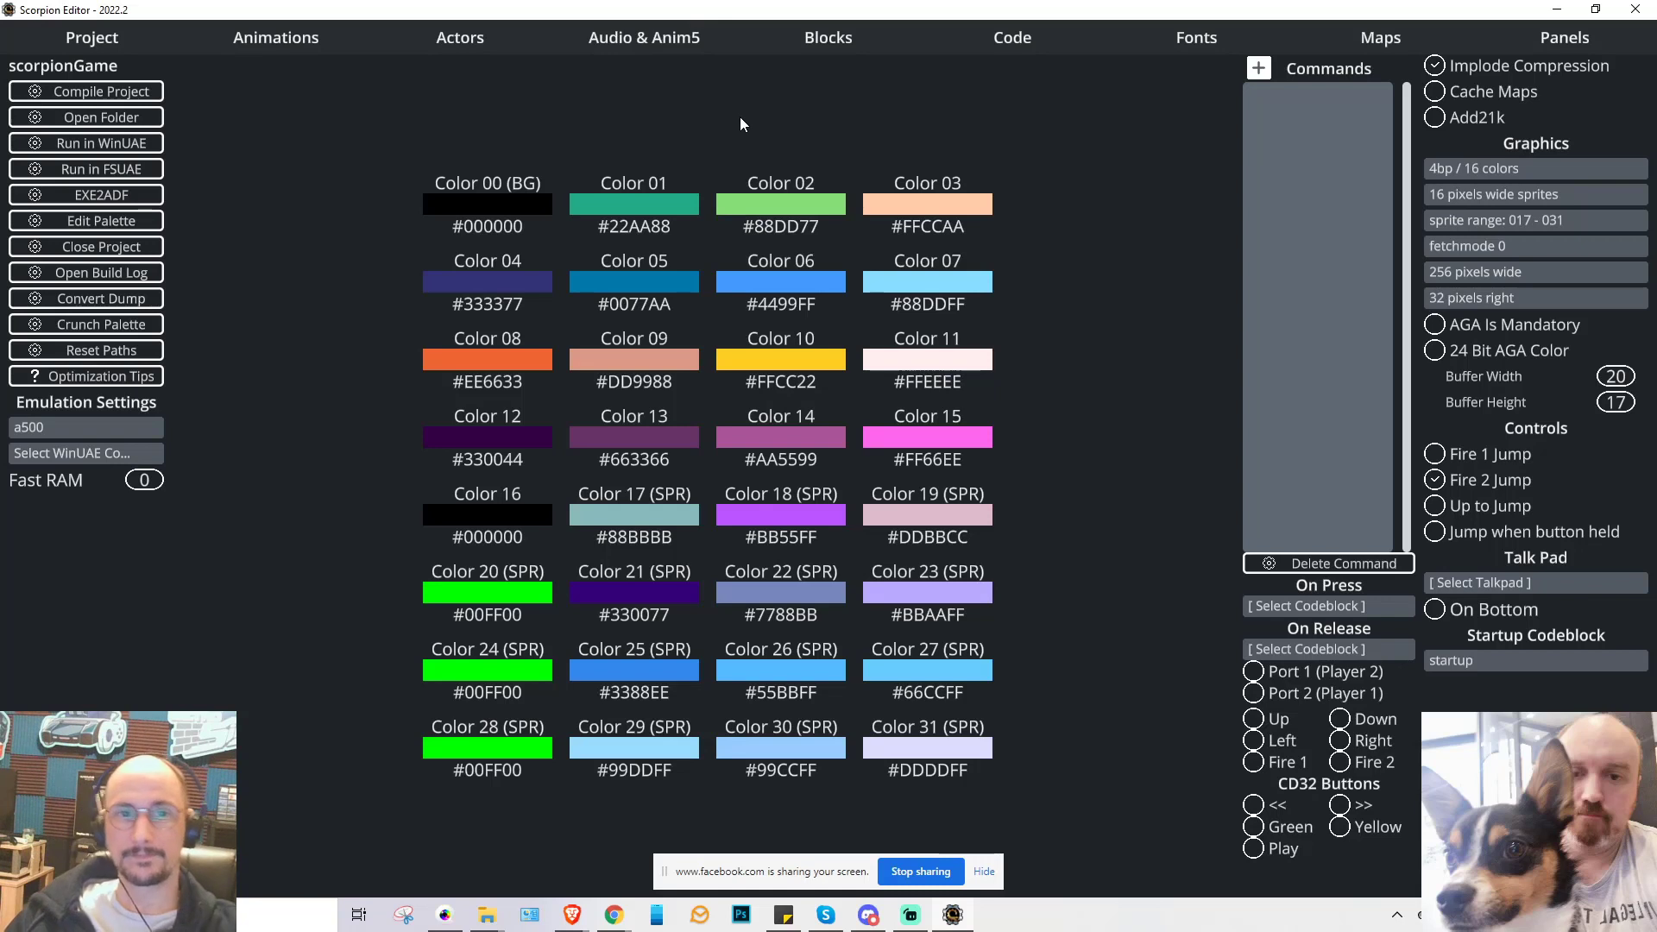
# - Create a new animation strip named player_idle_r.animstrip in the project's sprites folder
pyautogui.click(236, 37)
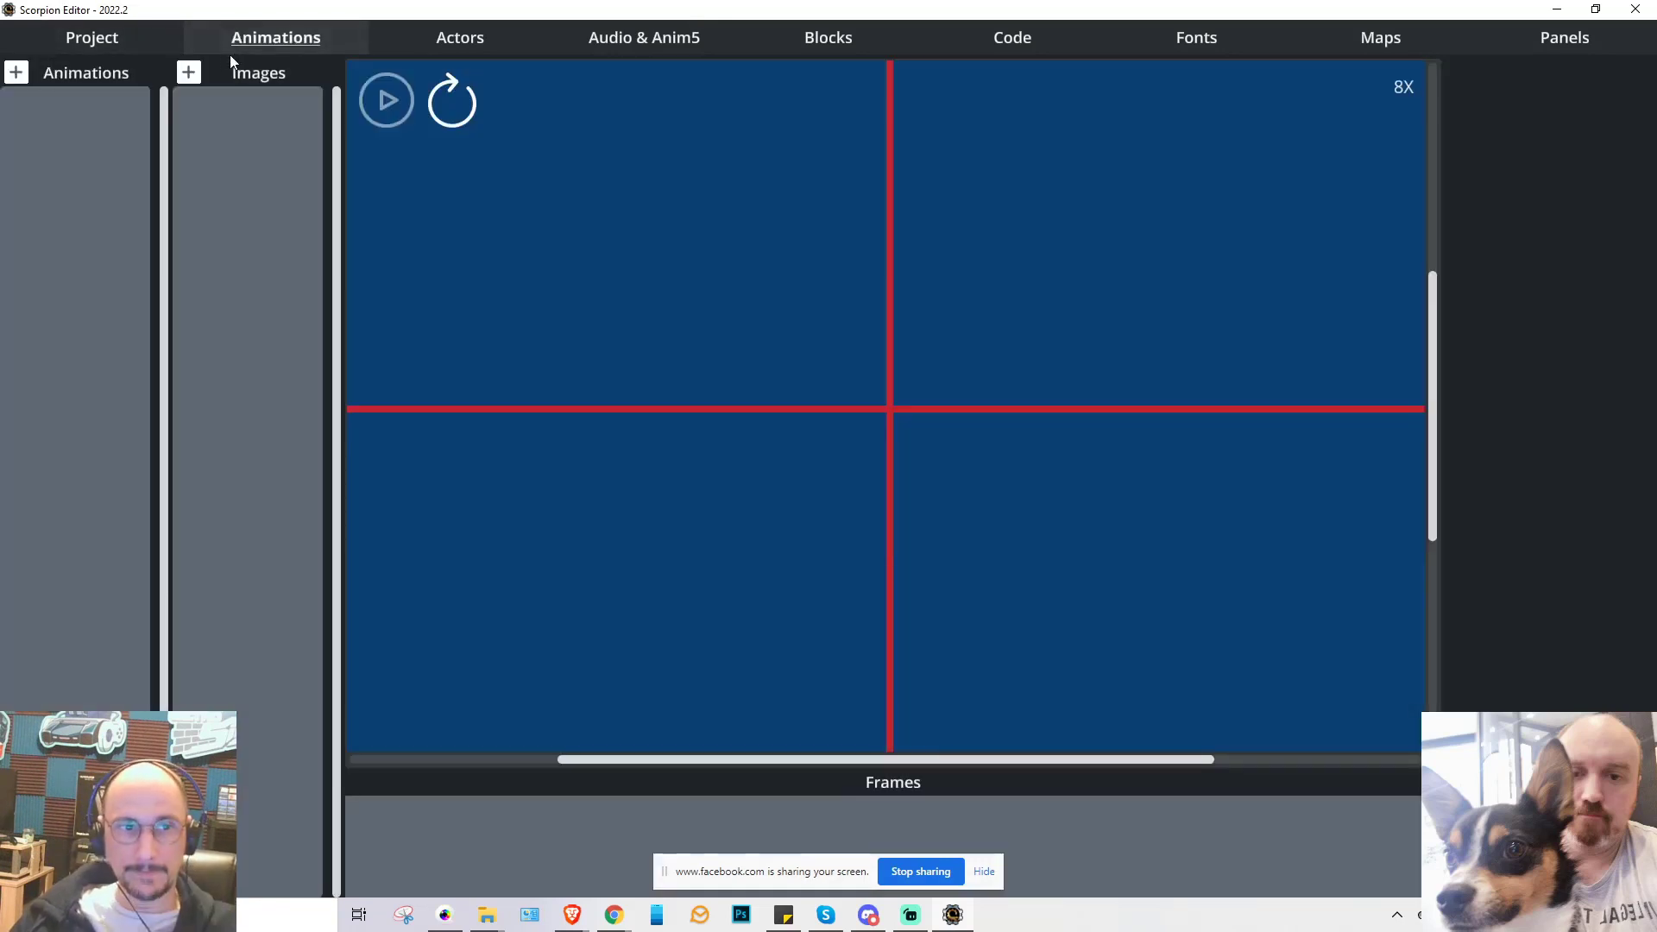
pyautogui.click(188, 73)
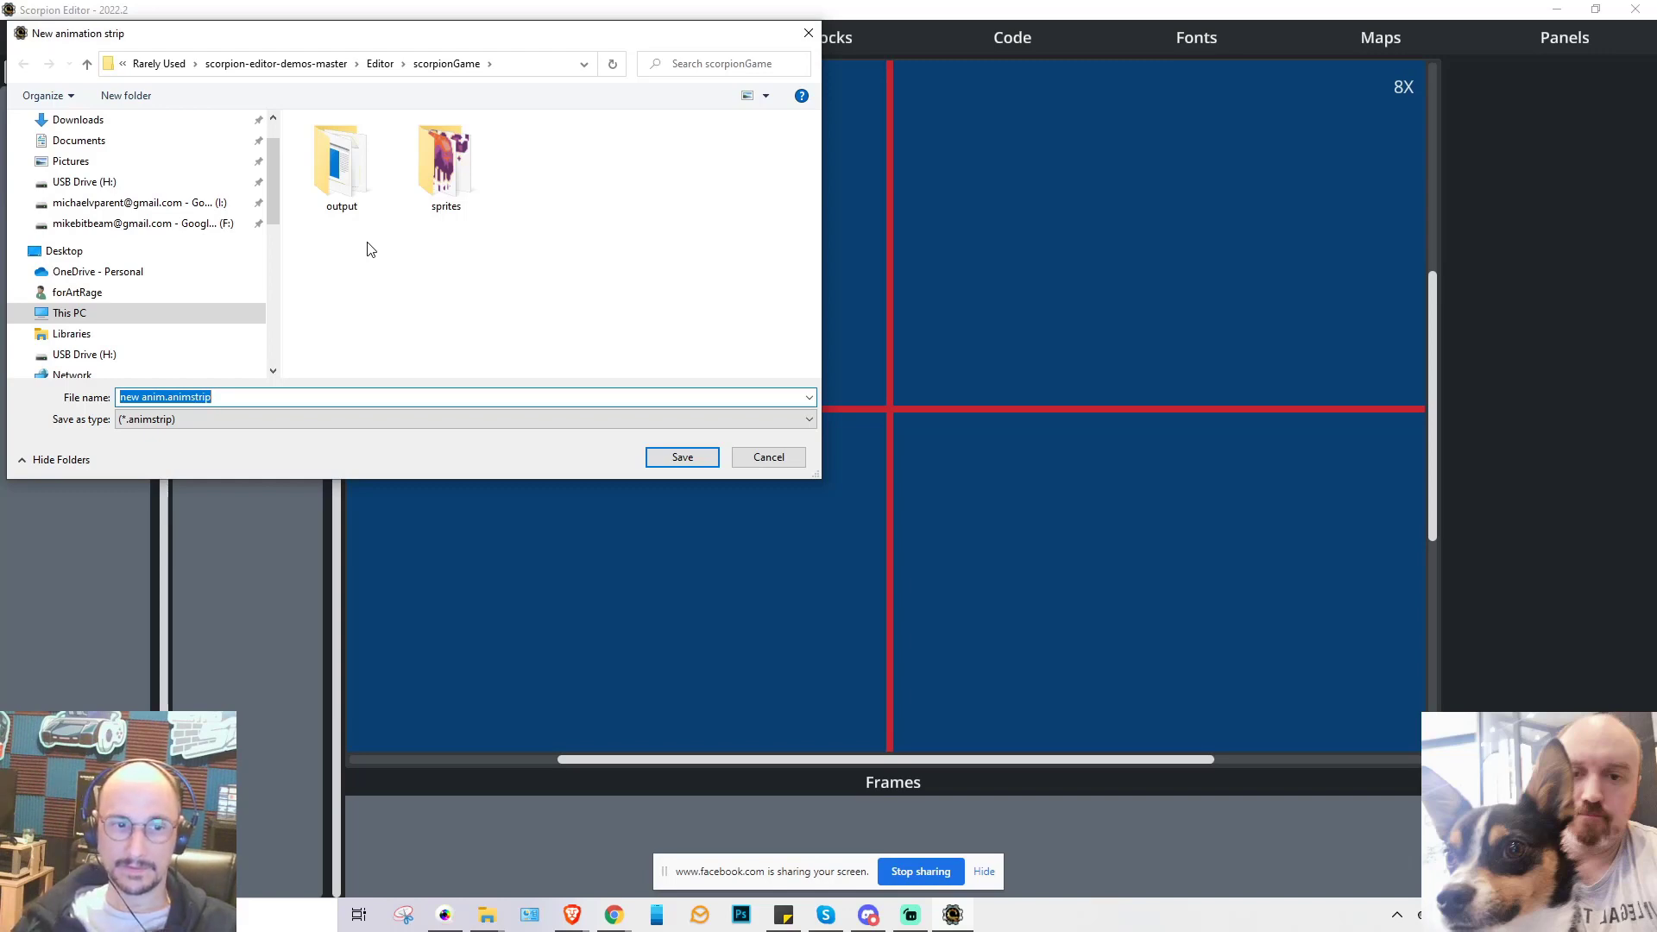
pyautogui.click(441, 181)
pyautogui.doubleClick(441, 181)
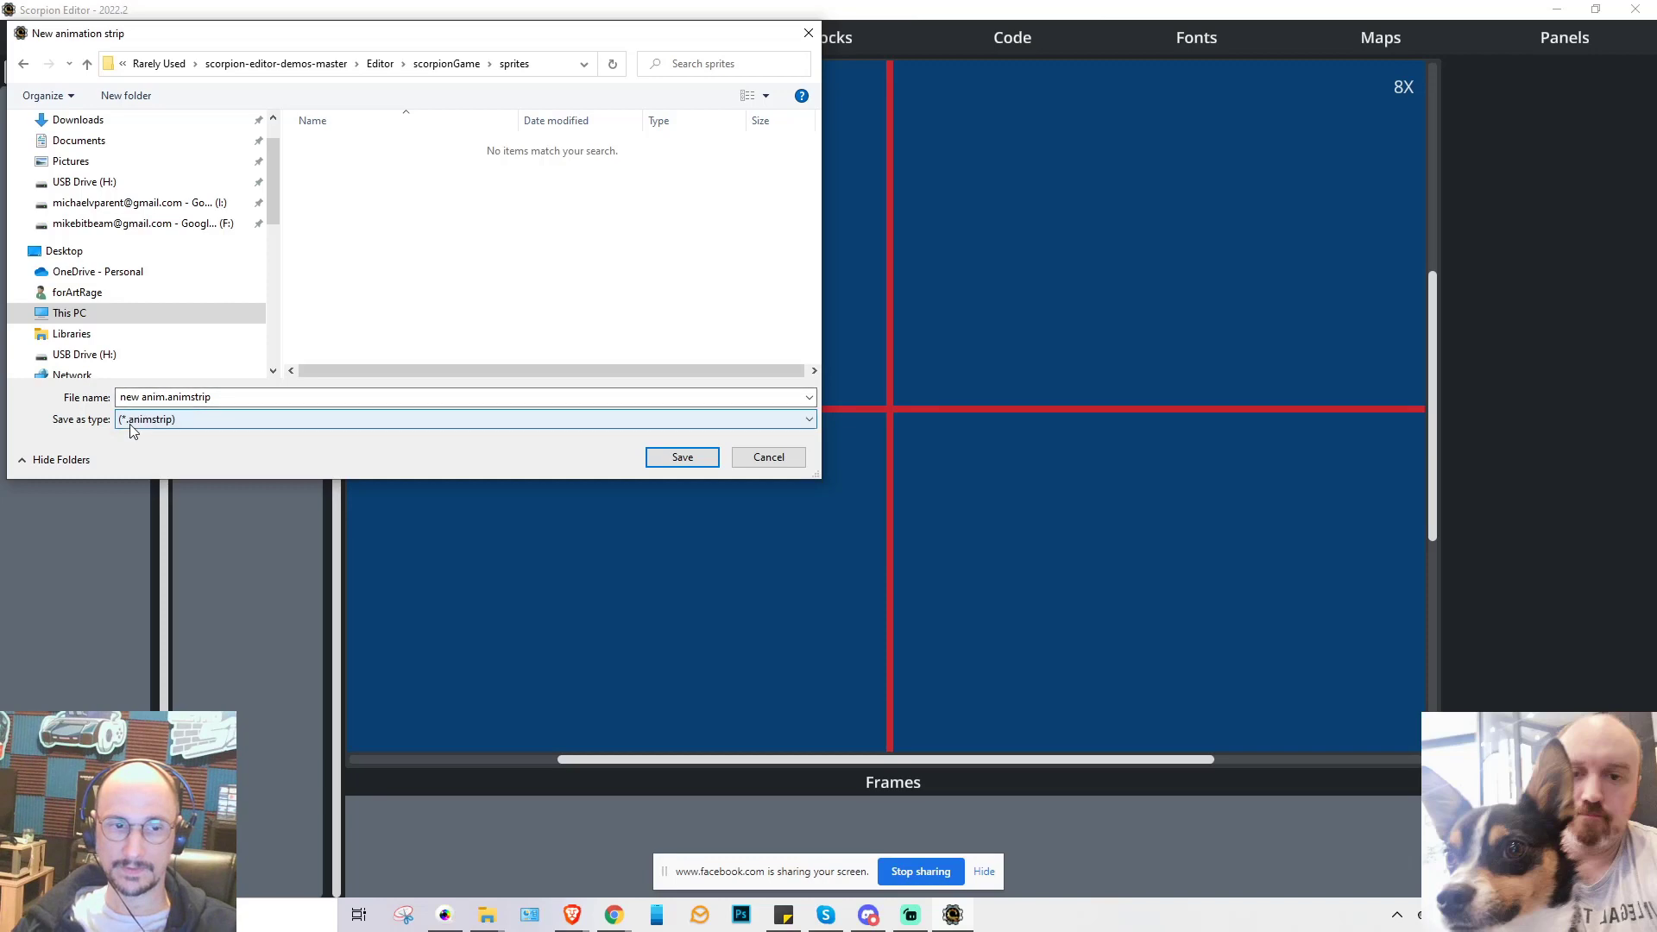
pyautogui.click(222, 390)
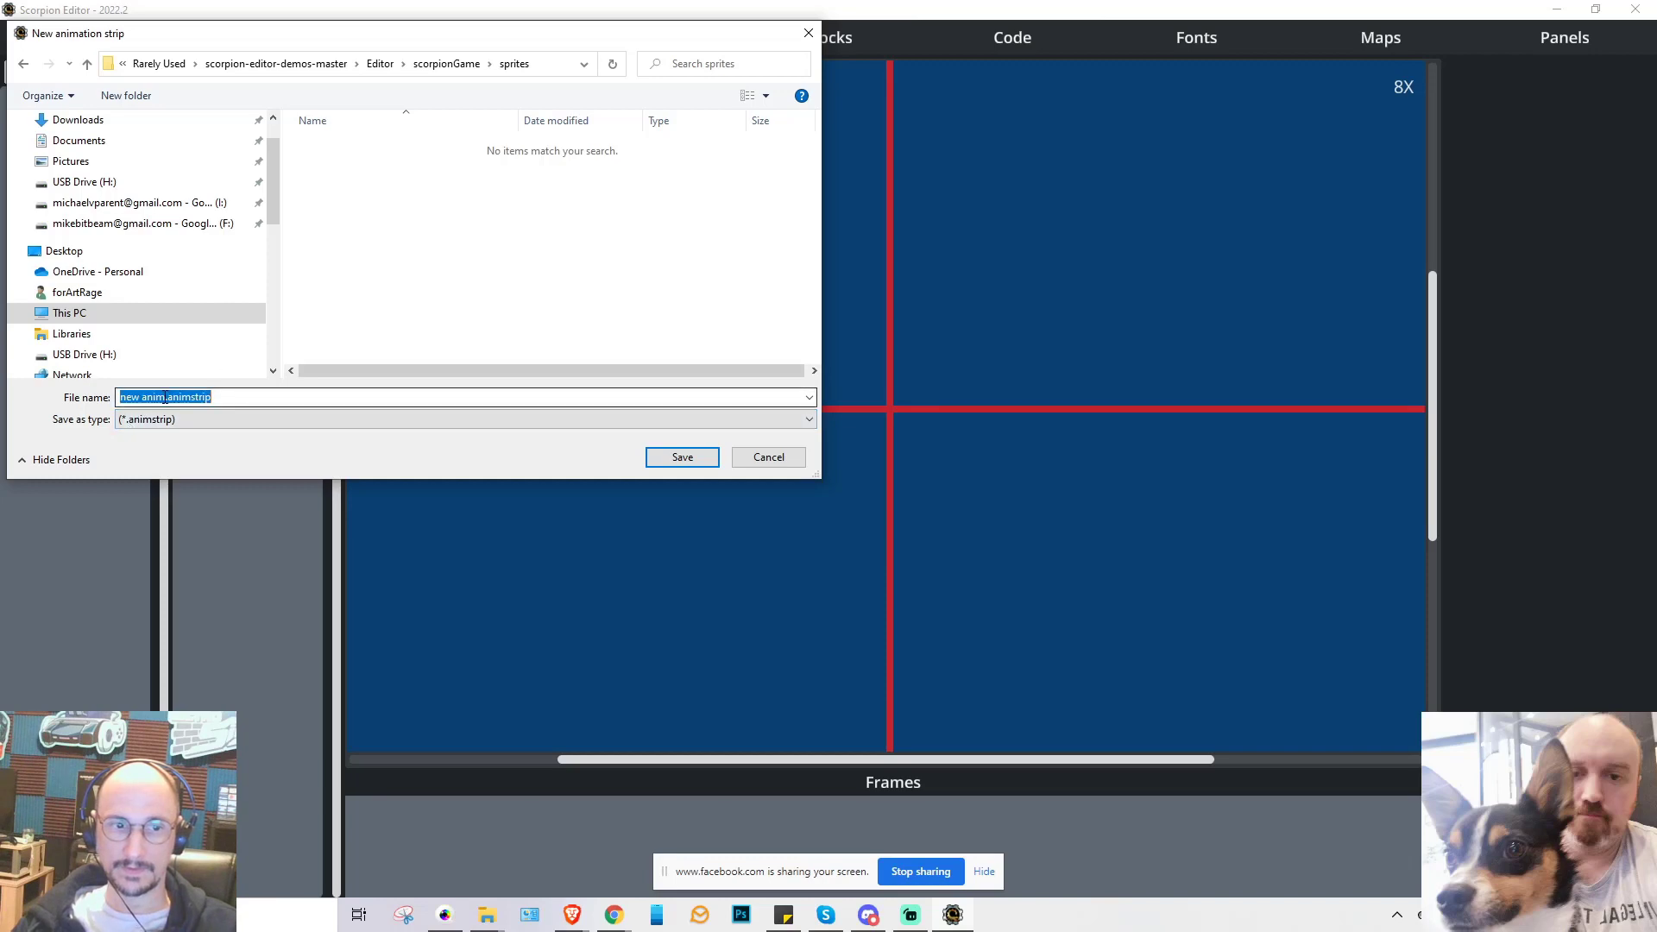
pyautogui.moveTo(165, 397); pyautogui.dragTo(114, 399)
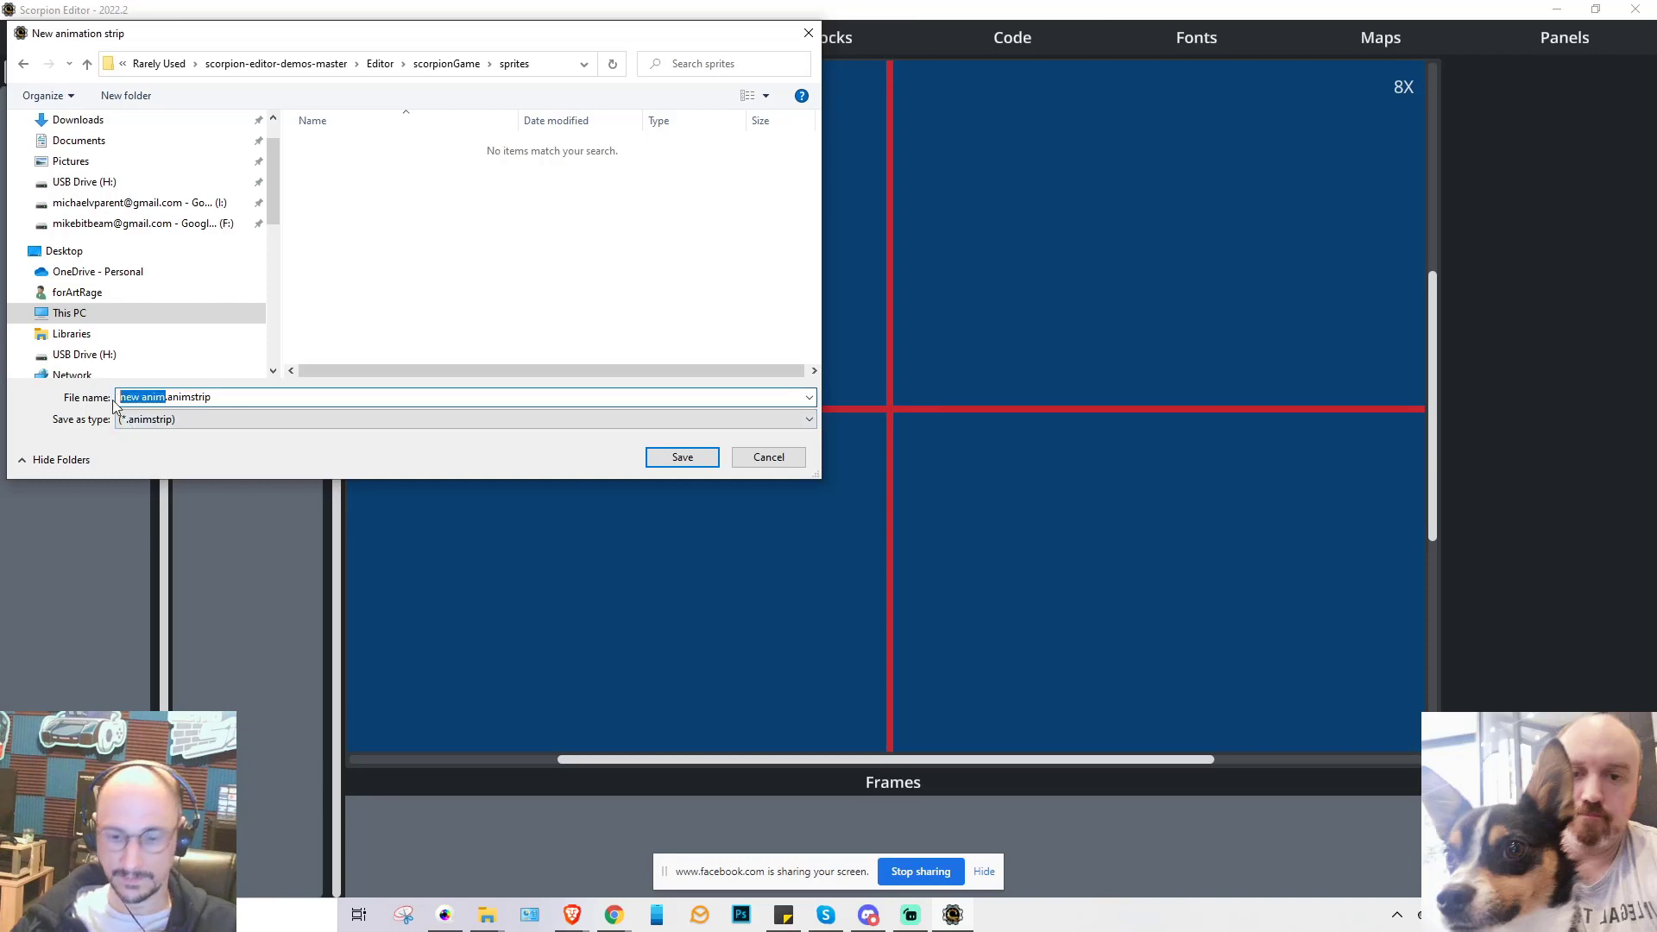
pyautogui.write('player_')
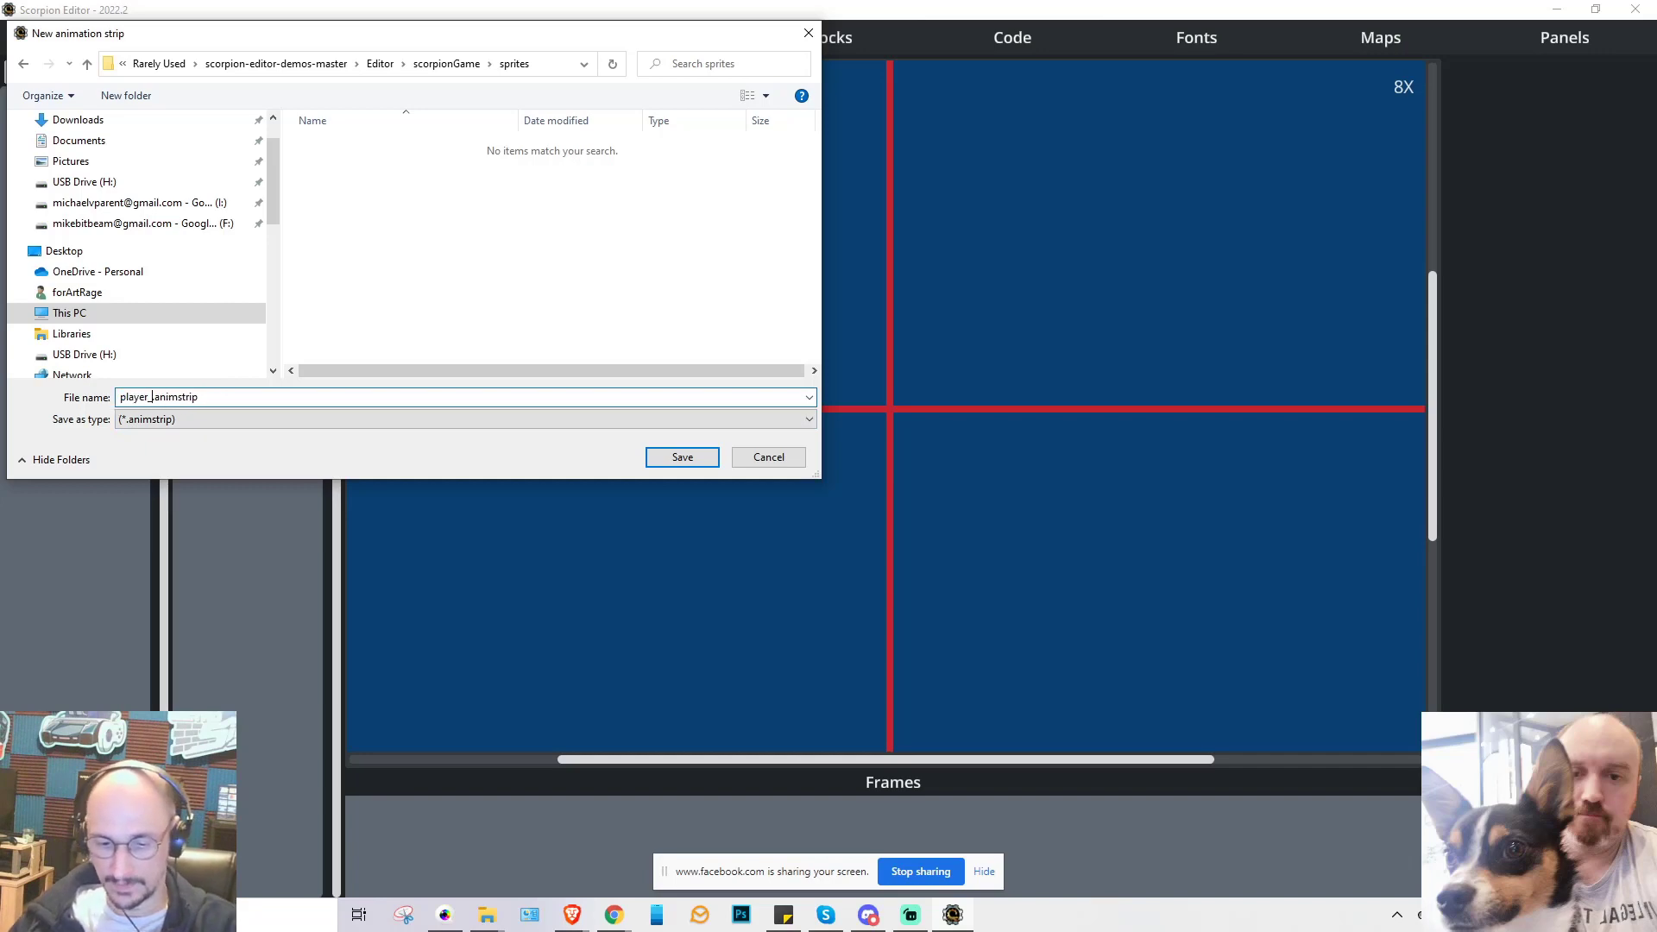
pyautogui.write('idle_r')
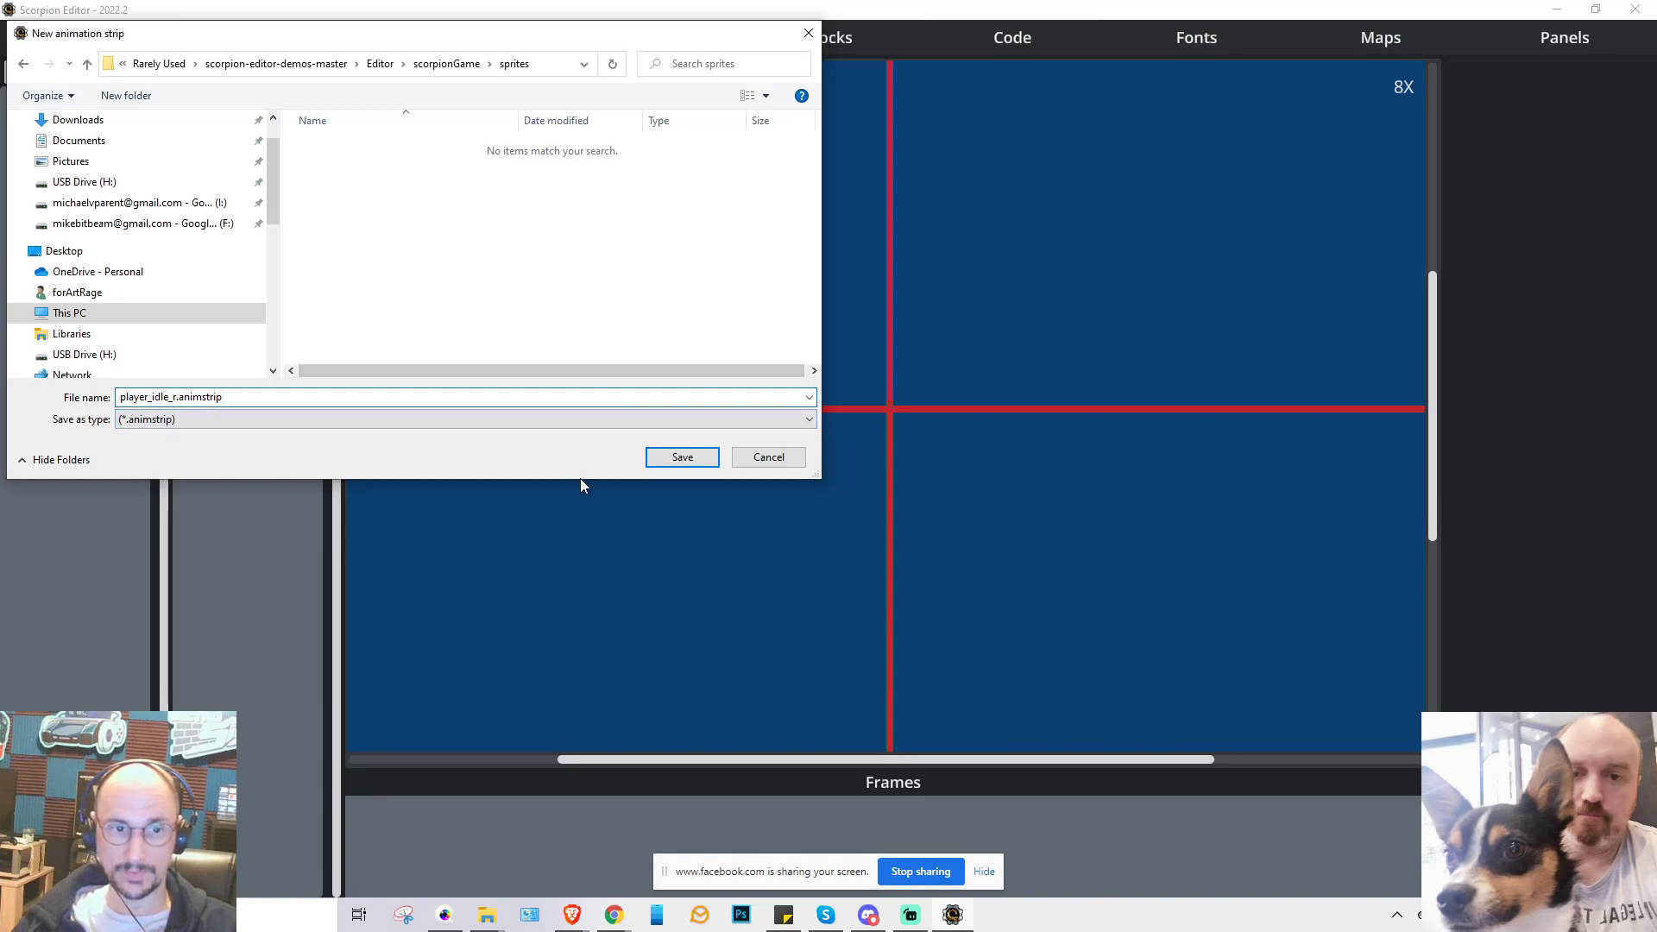
pyautogui.click(681, 458)
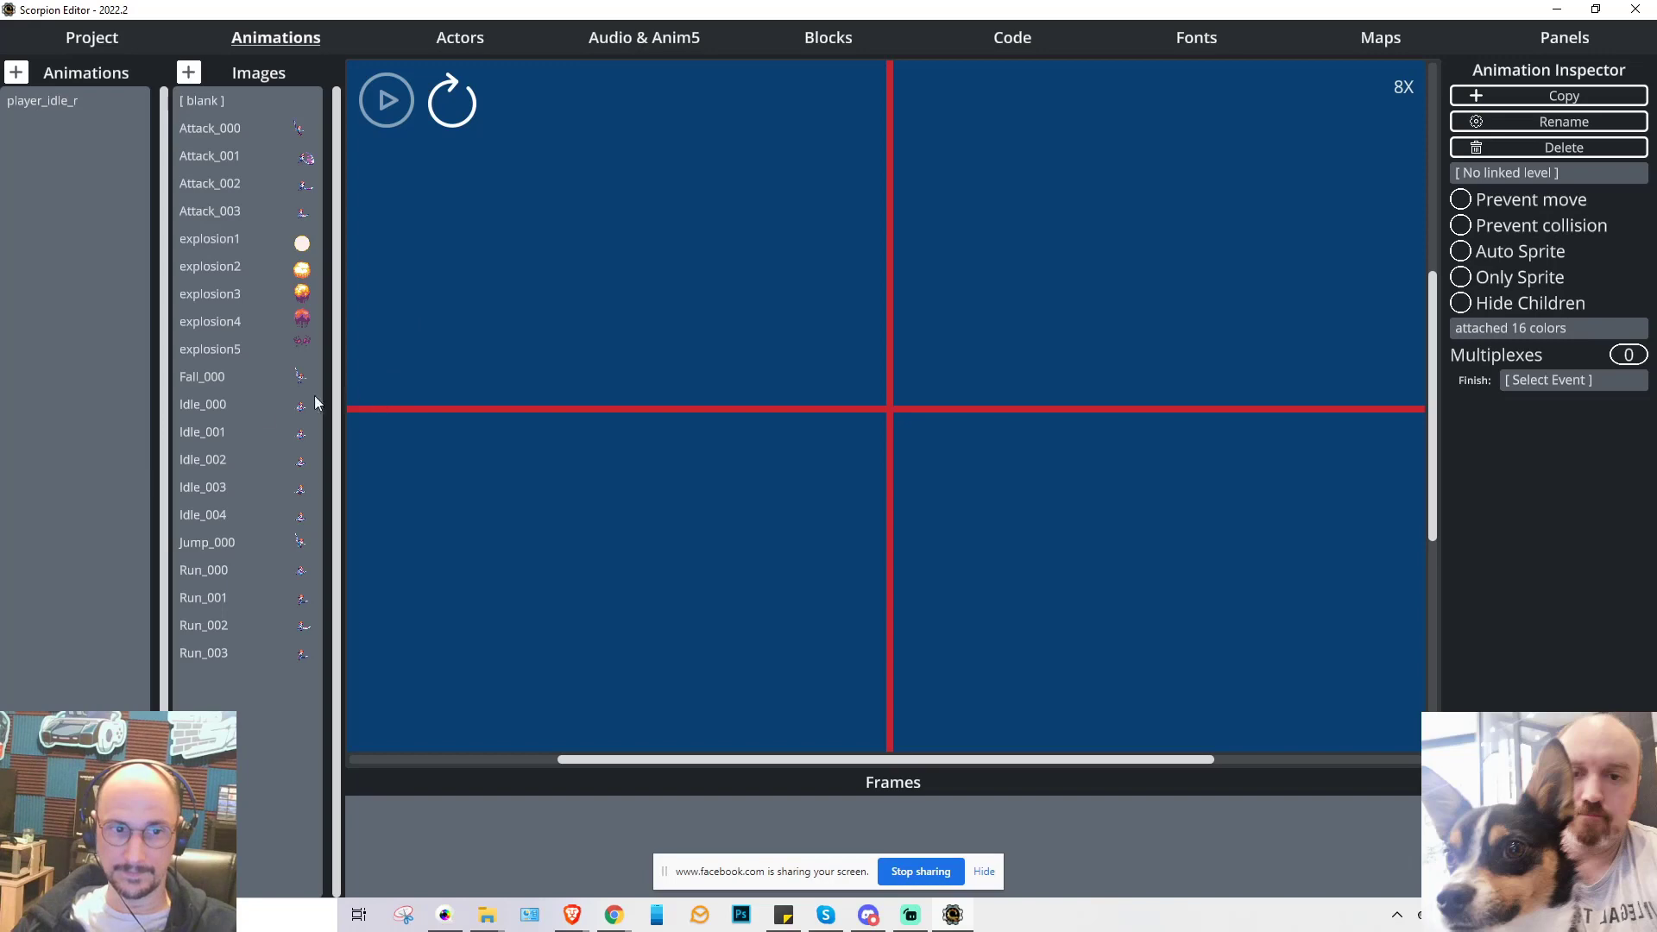
# - Add images Idle_000 through Idle_004 as frames of player_idle_r and preview the animation
pyautogui.click(204, 407)
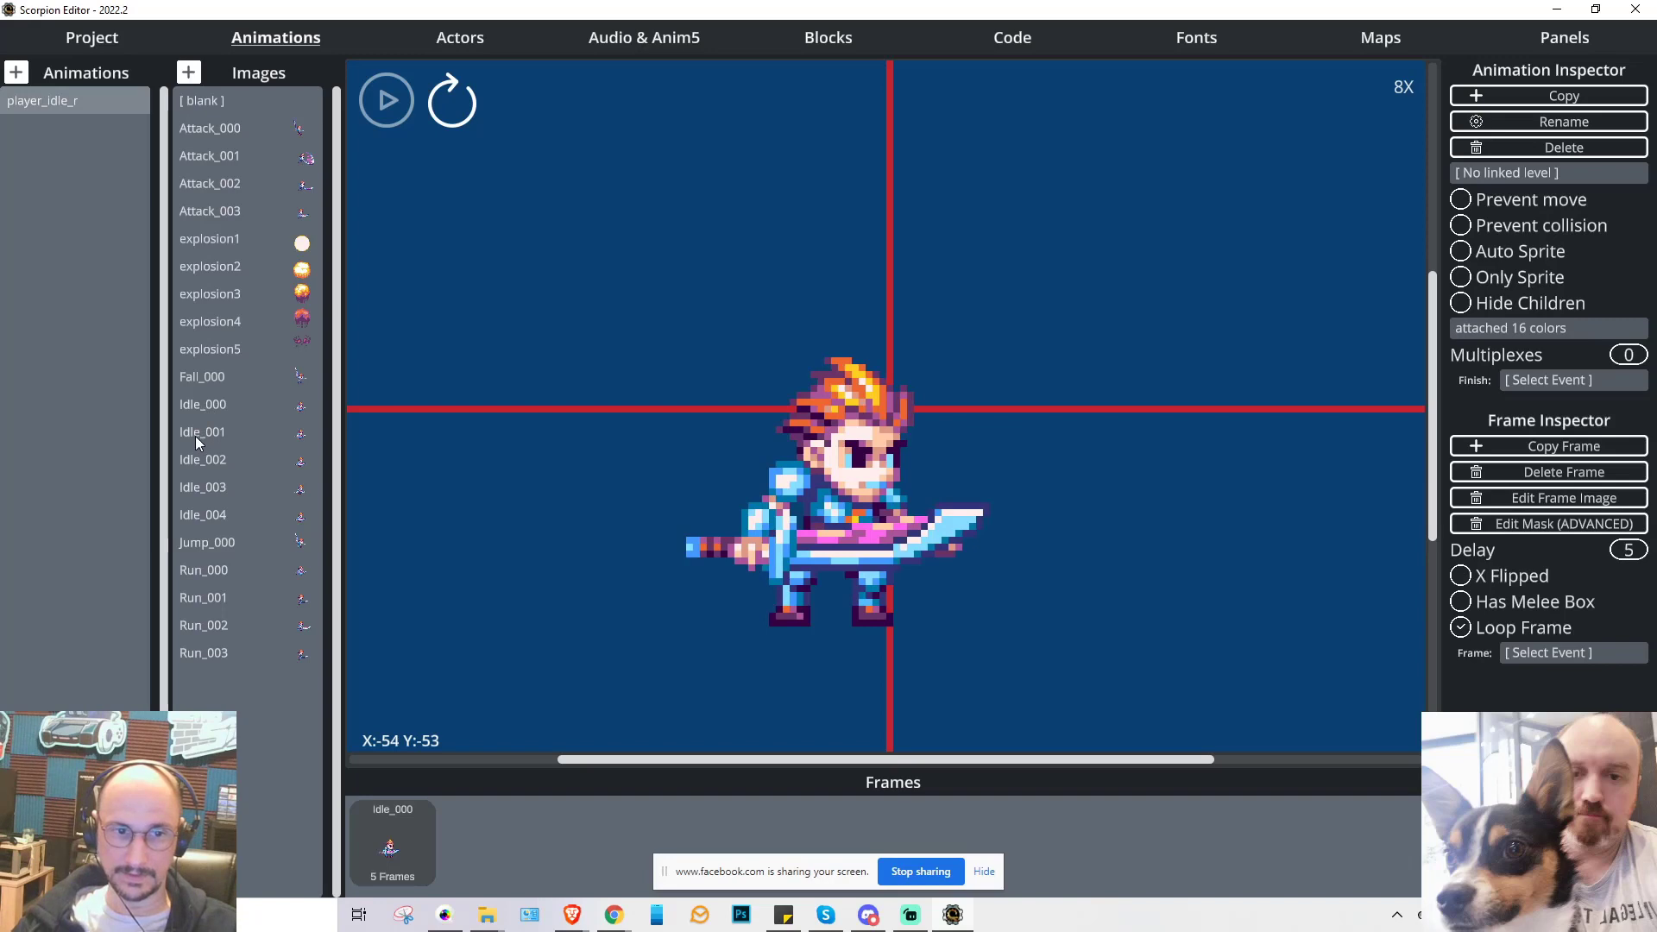
pyautogui.click(195, 437)
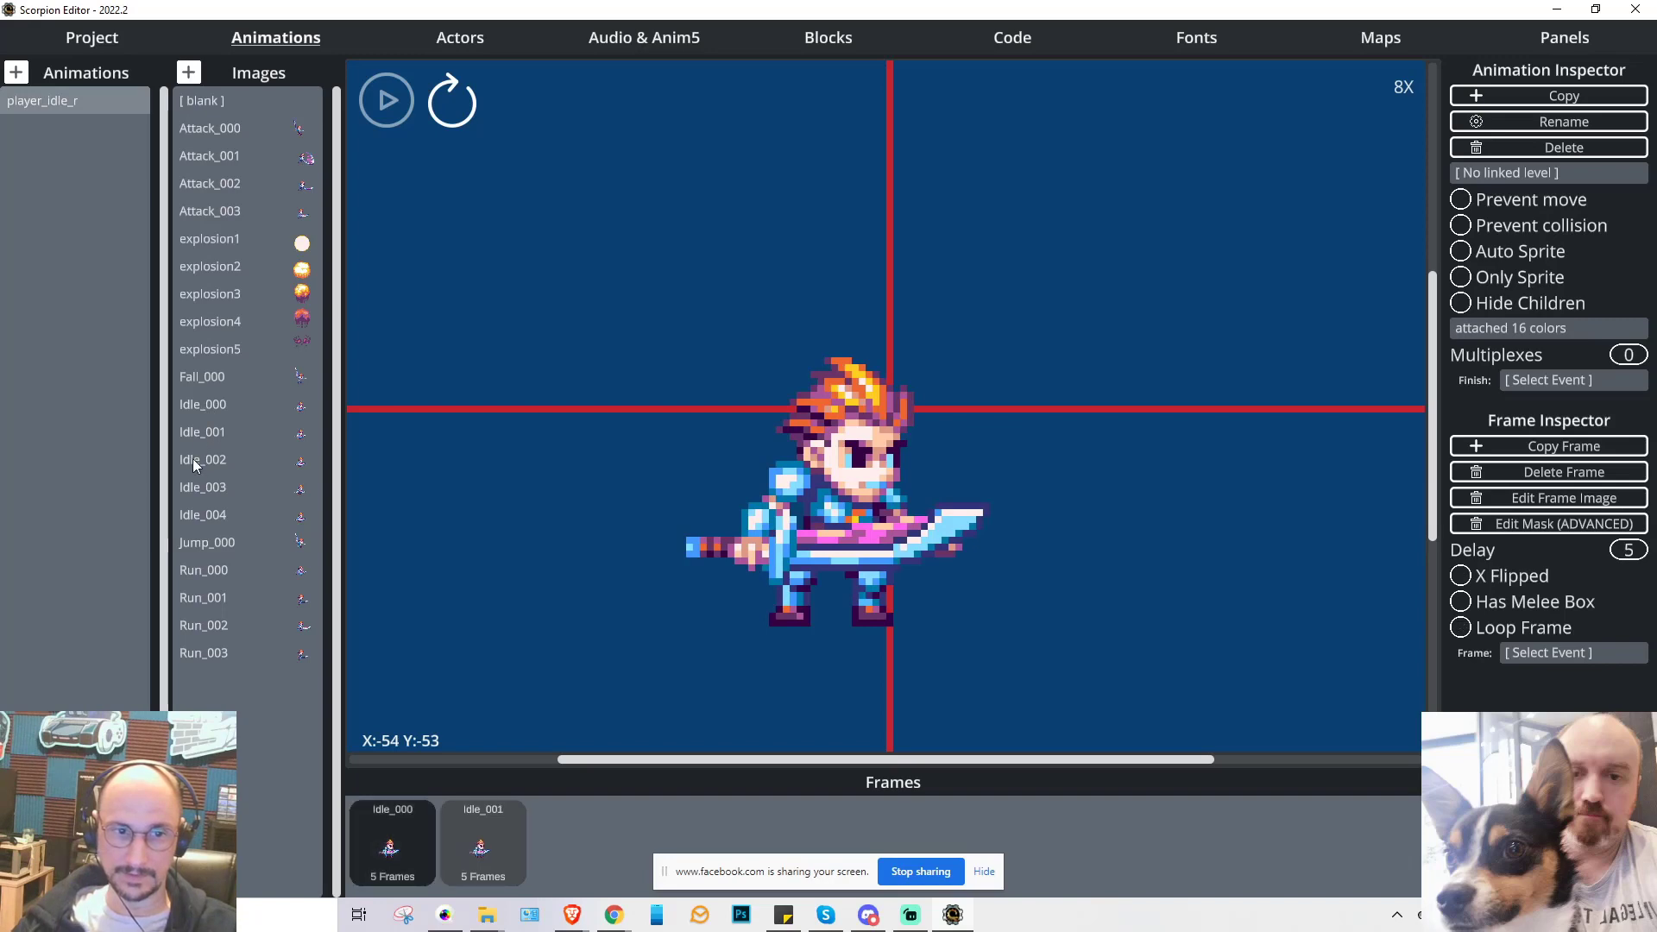
pyautogui.click(192, 460)
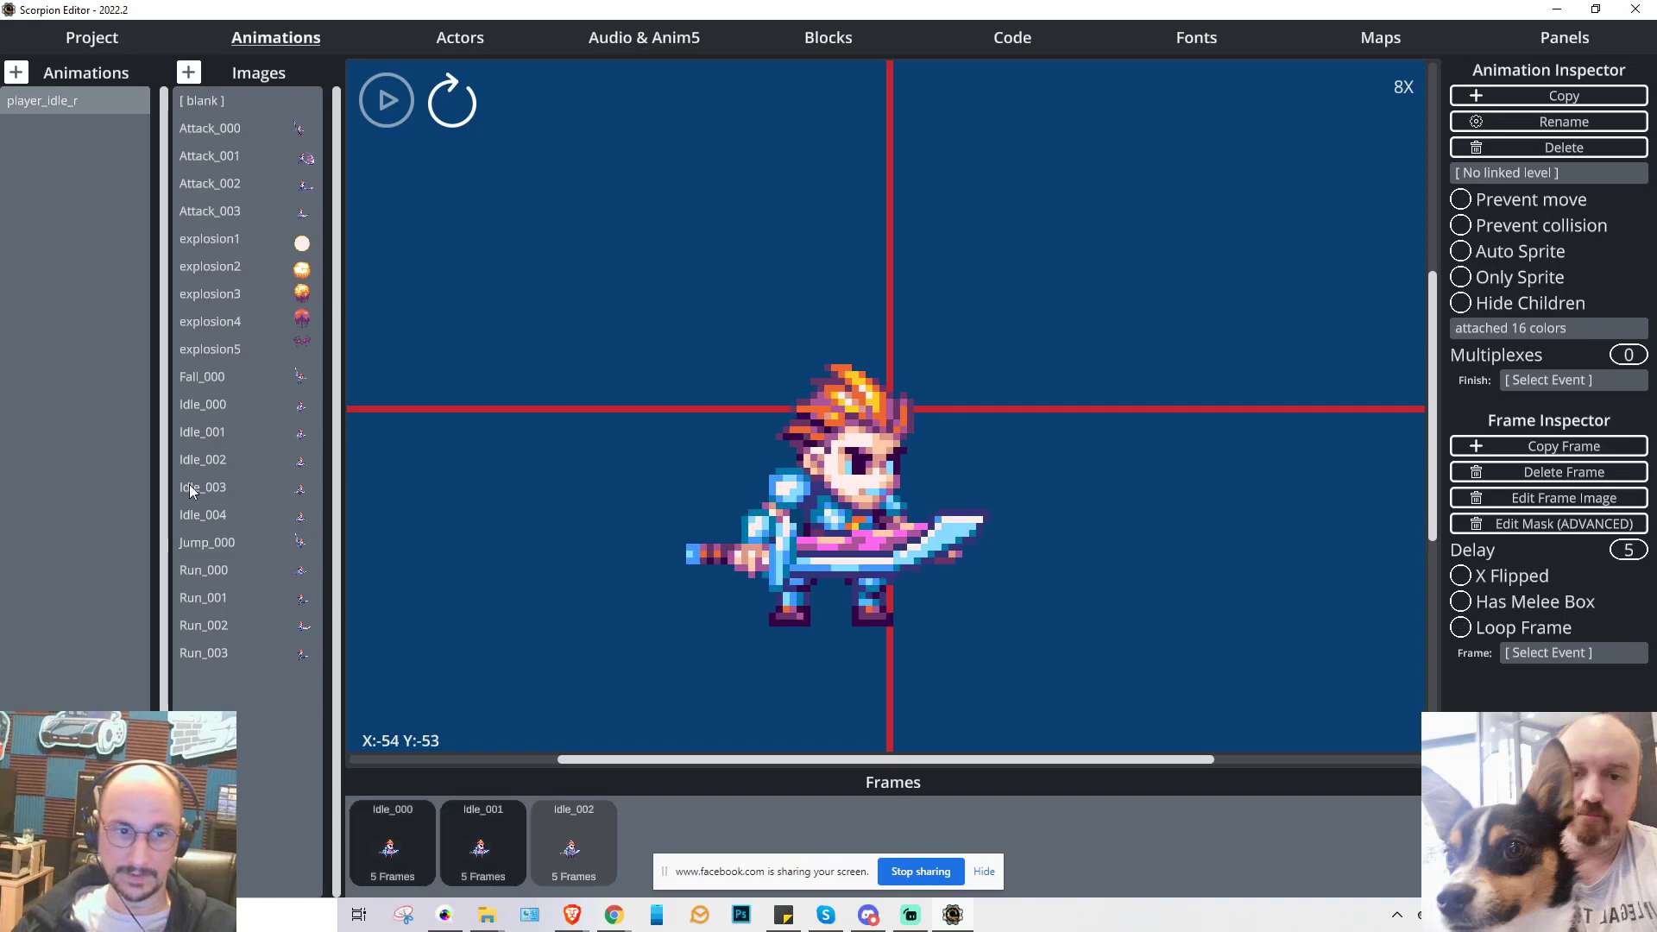
pyautogui.click(190, 488)
pyautogui.click(193, 514)
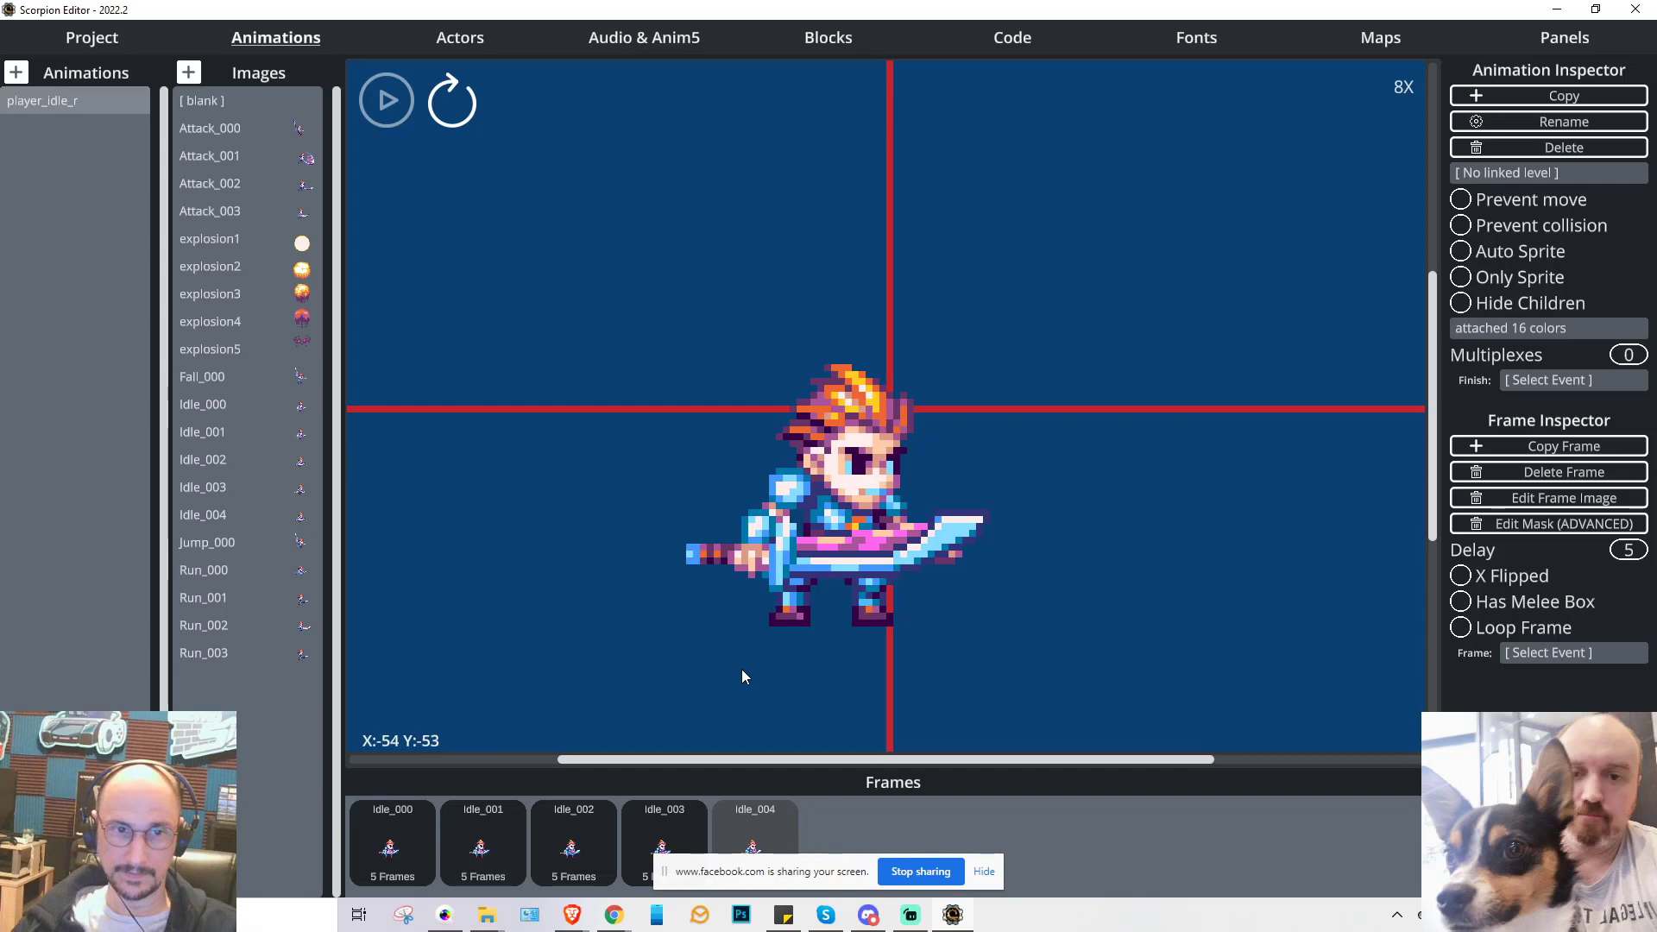
pyautogui.click(385, 101)
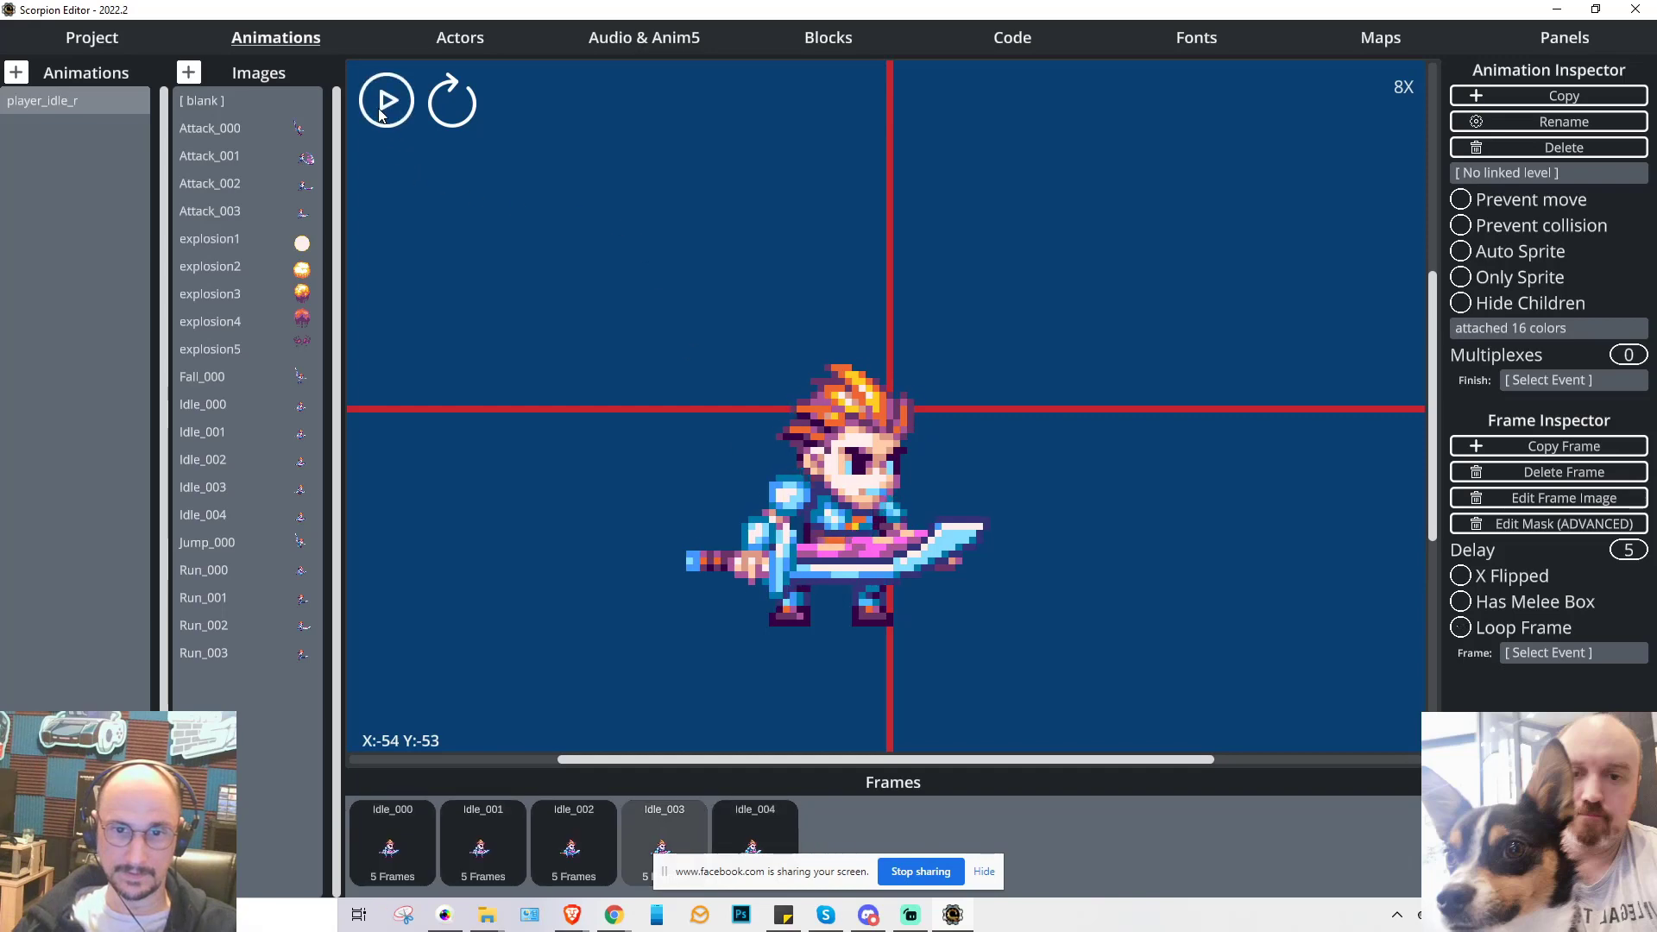
pyautogui.click(385, 102)
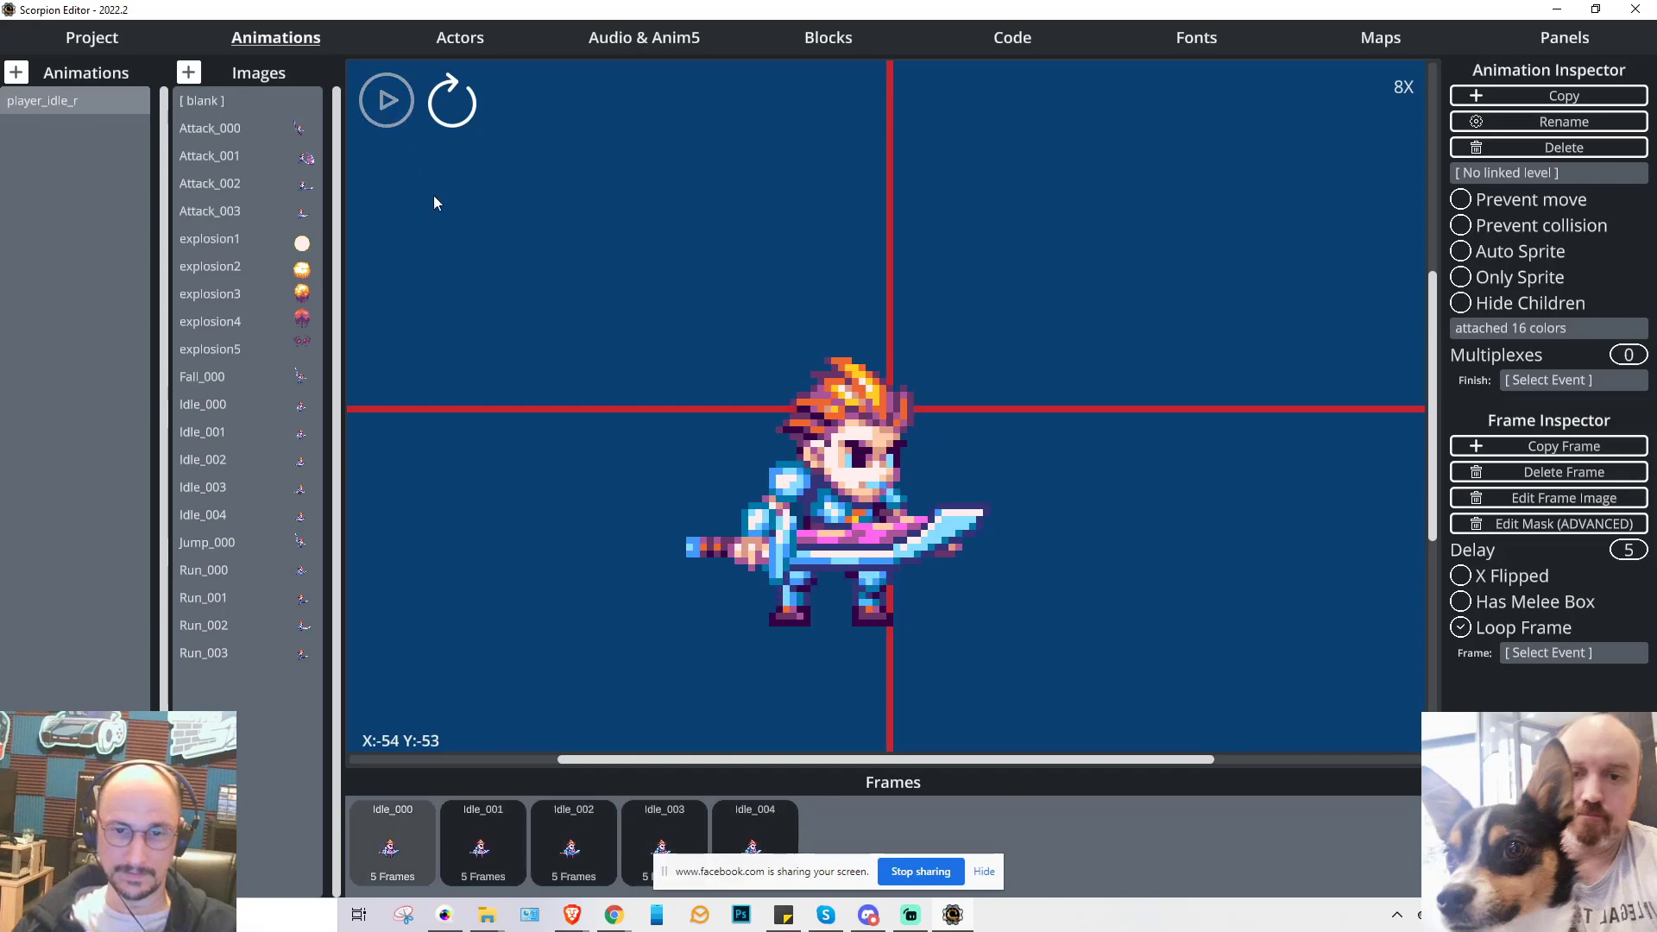
# - Move frames Idle_000 and Idle_001 to X -46, Y -84 so the feet stand on the origin line, and compare both frames
pyautogui.moveTo(821, 558); pyautogui.dragTo(877, 340)
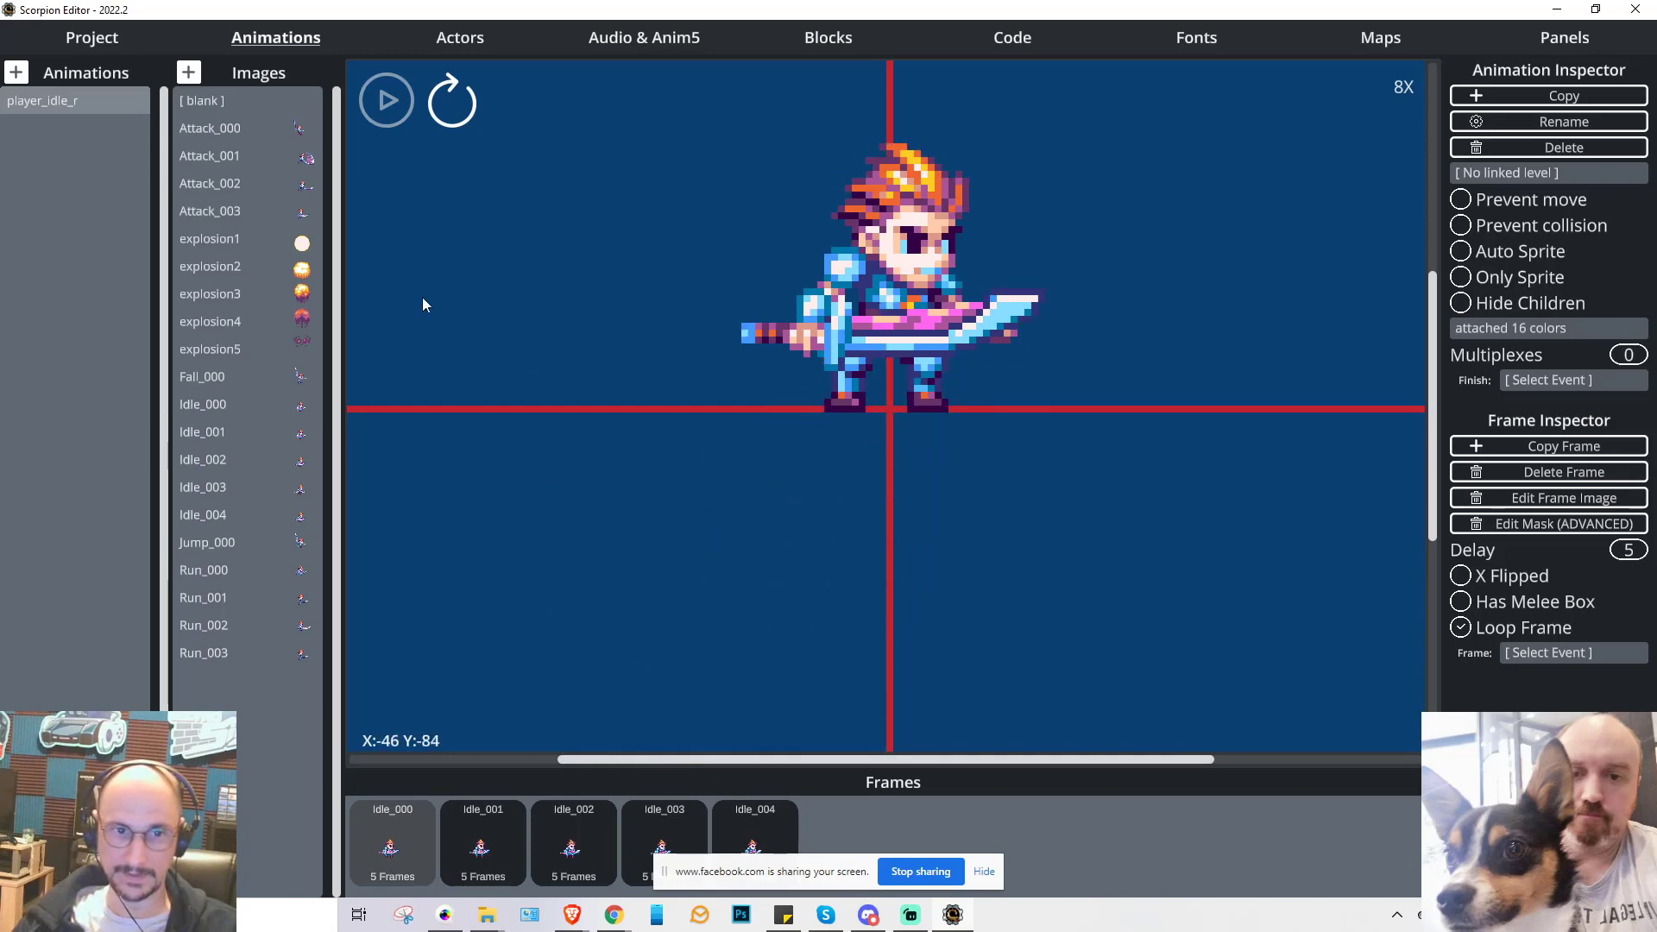
pyautogui.click(479, 850)
pyautogui.moveTo(790, 433); pyautogui.dragTo(835, 283)
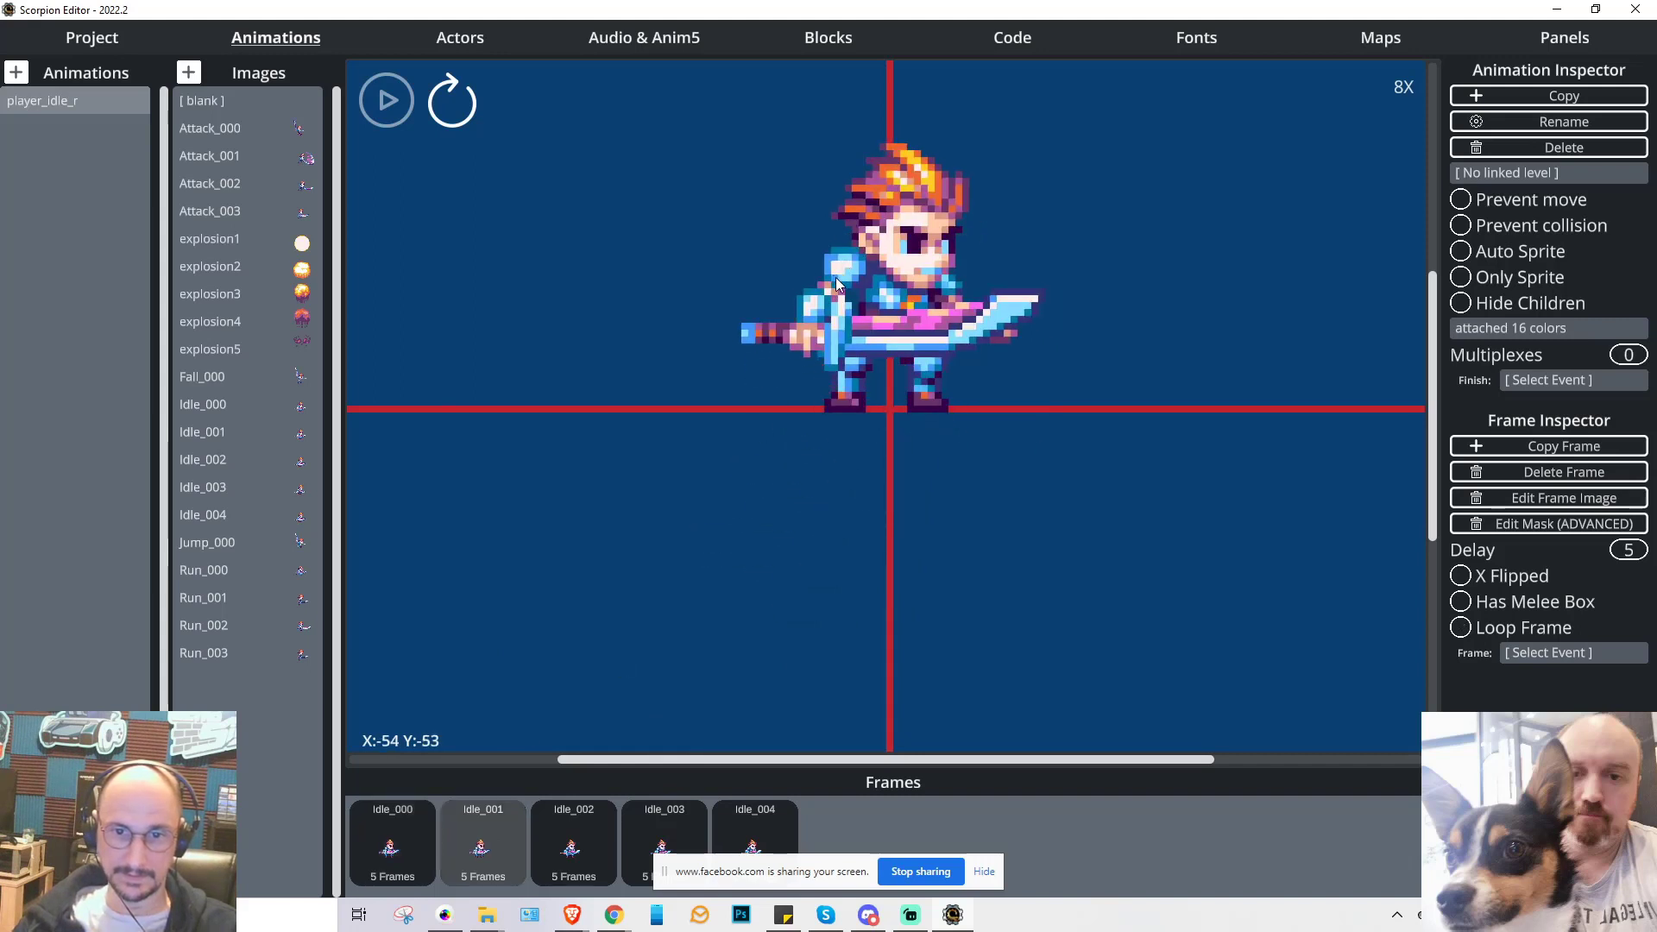
pyautogui.click(406, 847)
pyautogui.click(463, 851)
pyautogui.click(407, 846)
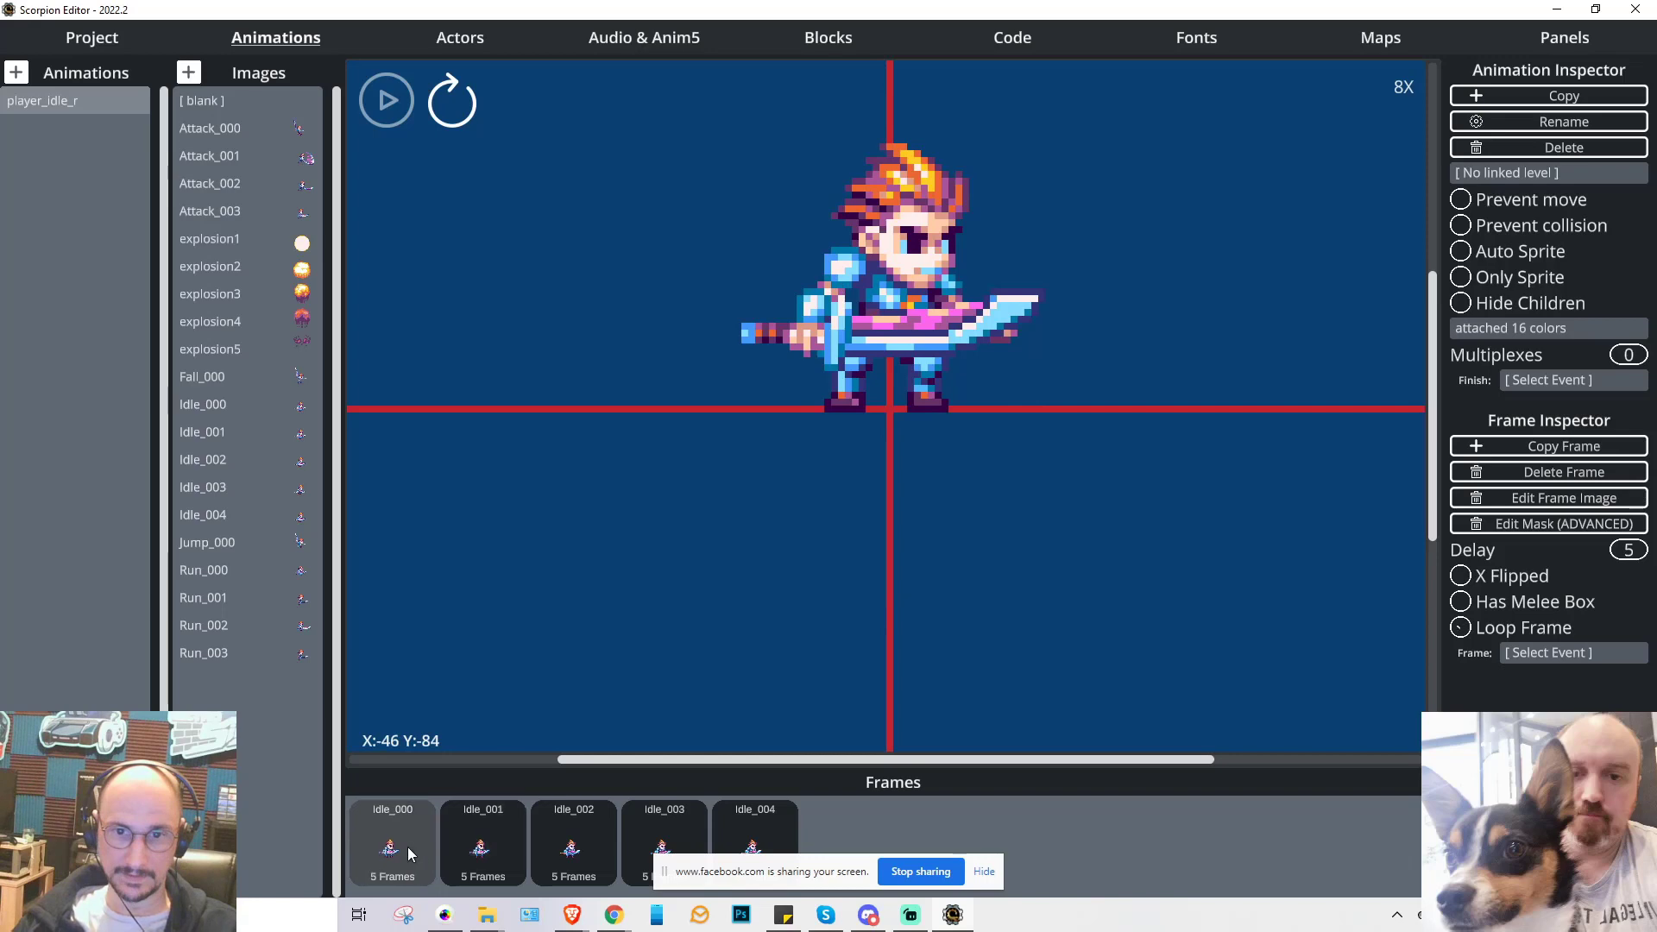
pyautogui.click(496, 847)
pyautogui.click(395, 850)
pyautogui.click(466, 856)
# - Move frame Idle_002 onto the origin line in line with the first two frames, and check their positions
pyautogui.click(574, 853)
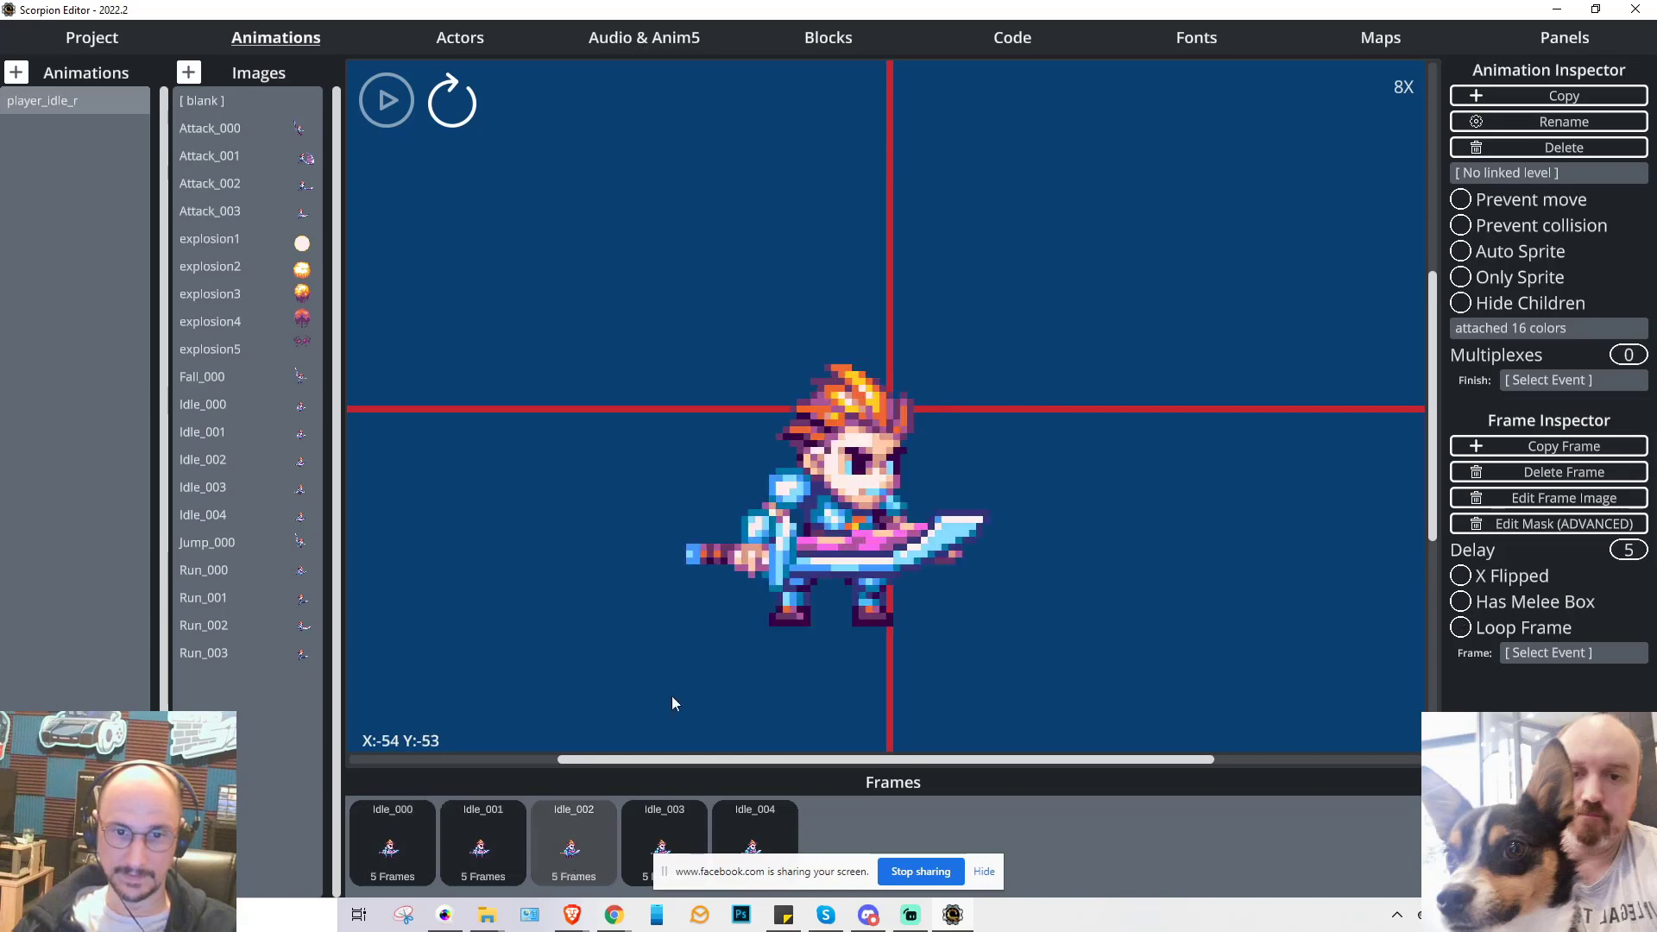
pyautogui.moveTo(802, 549); pyautogui.dragTo(858, 338)
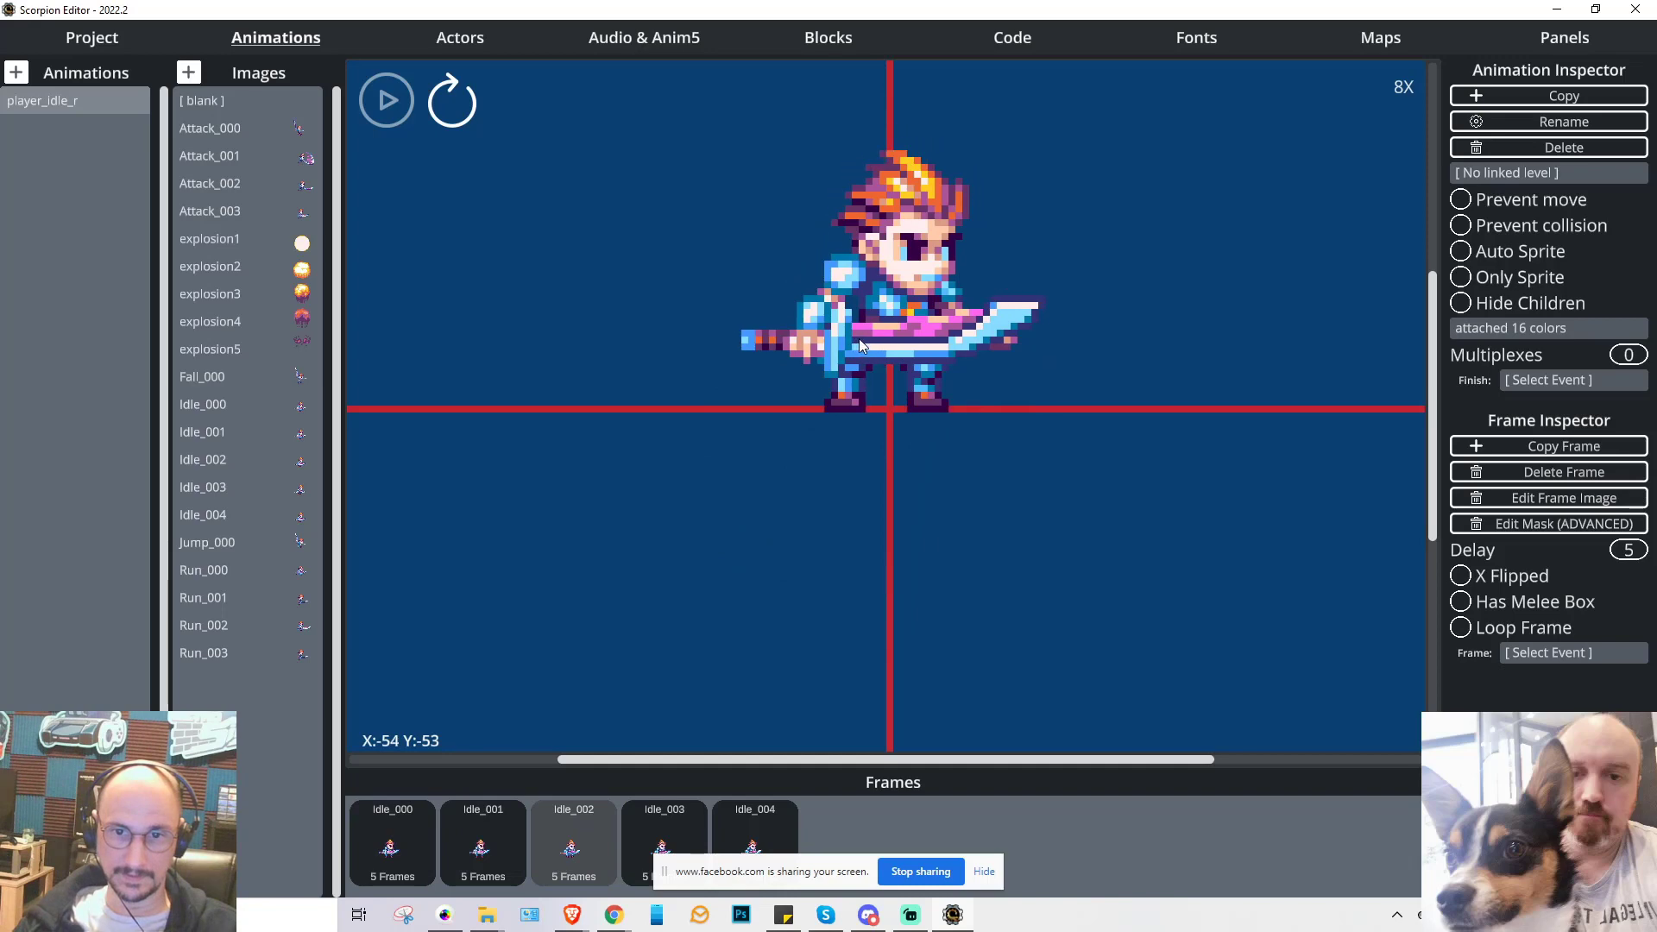
pyautogui.click(421, 853)
pyautogui.click(480, 854)
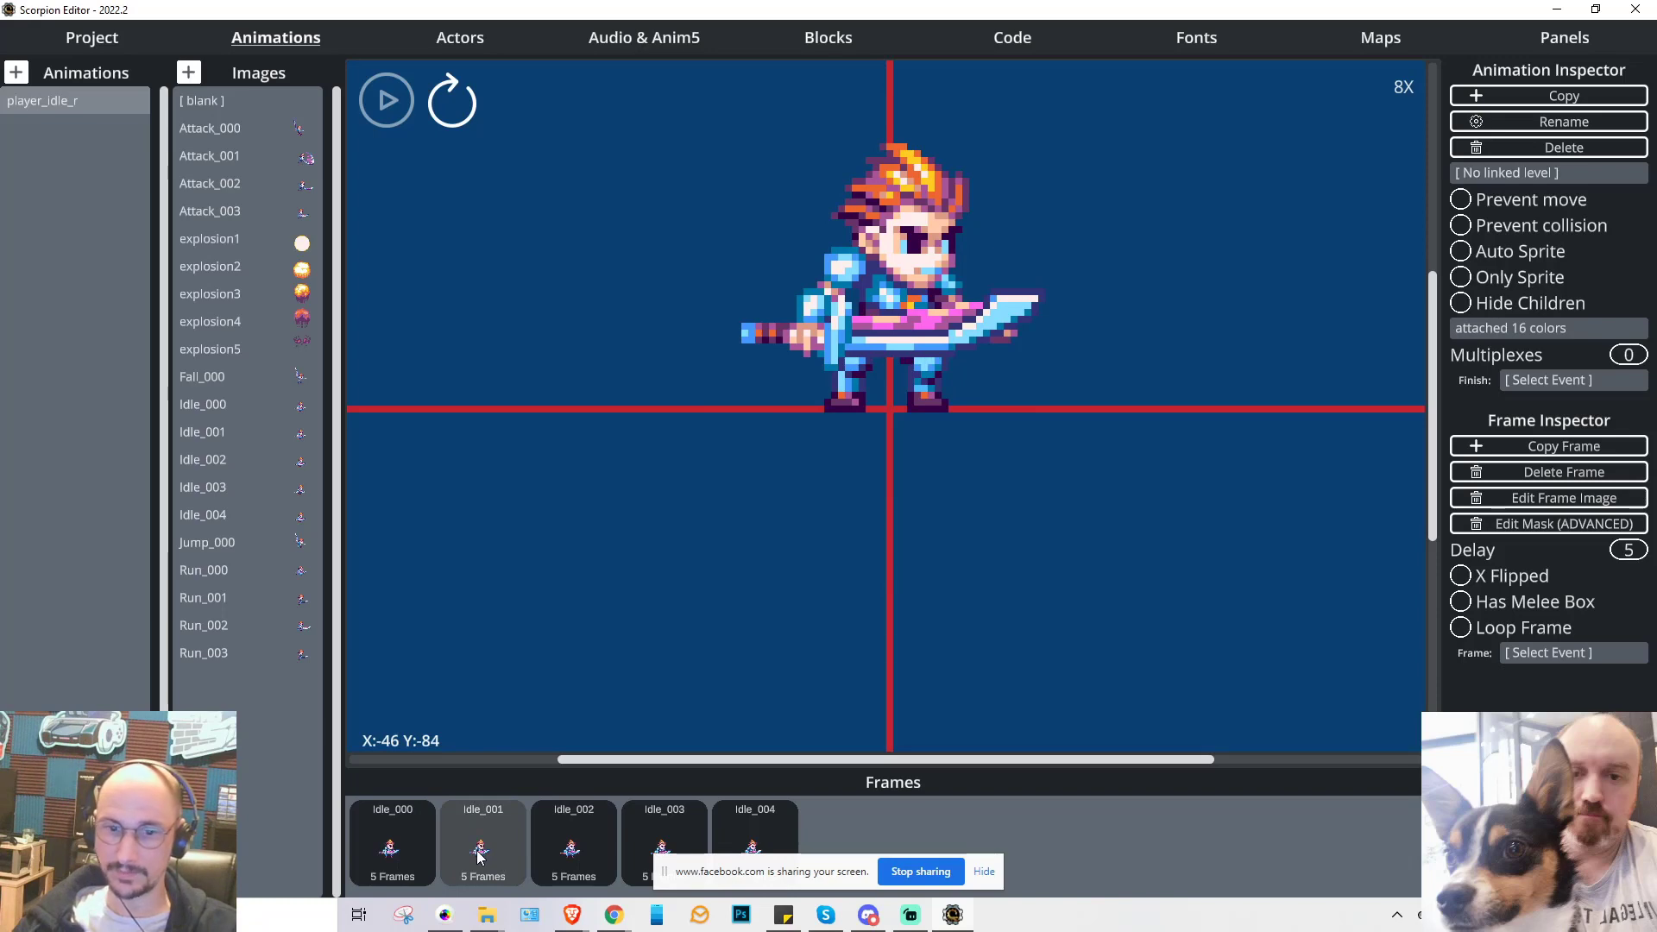
pyautogui.click(406, 851)
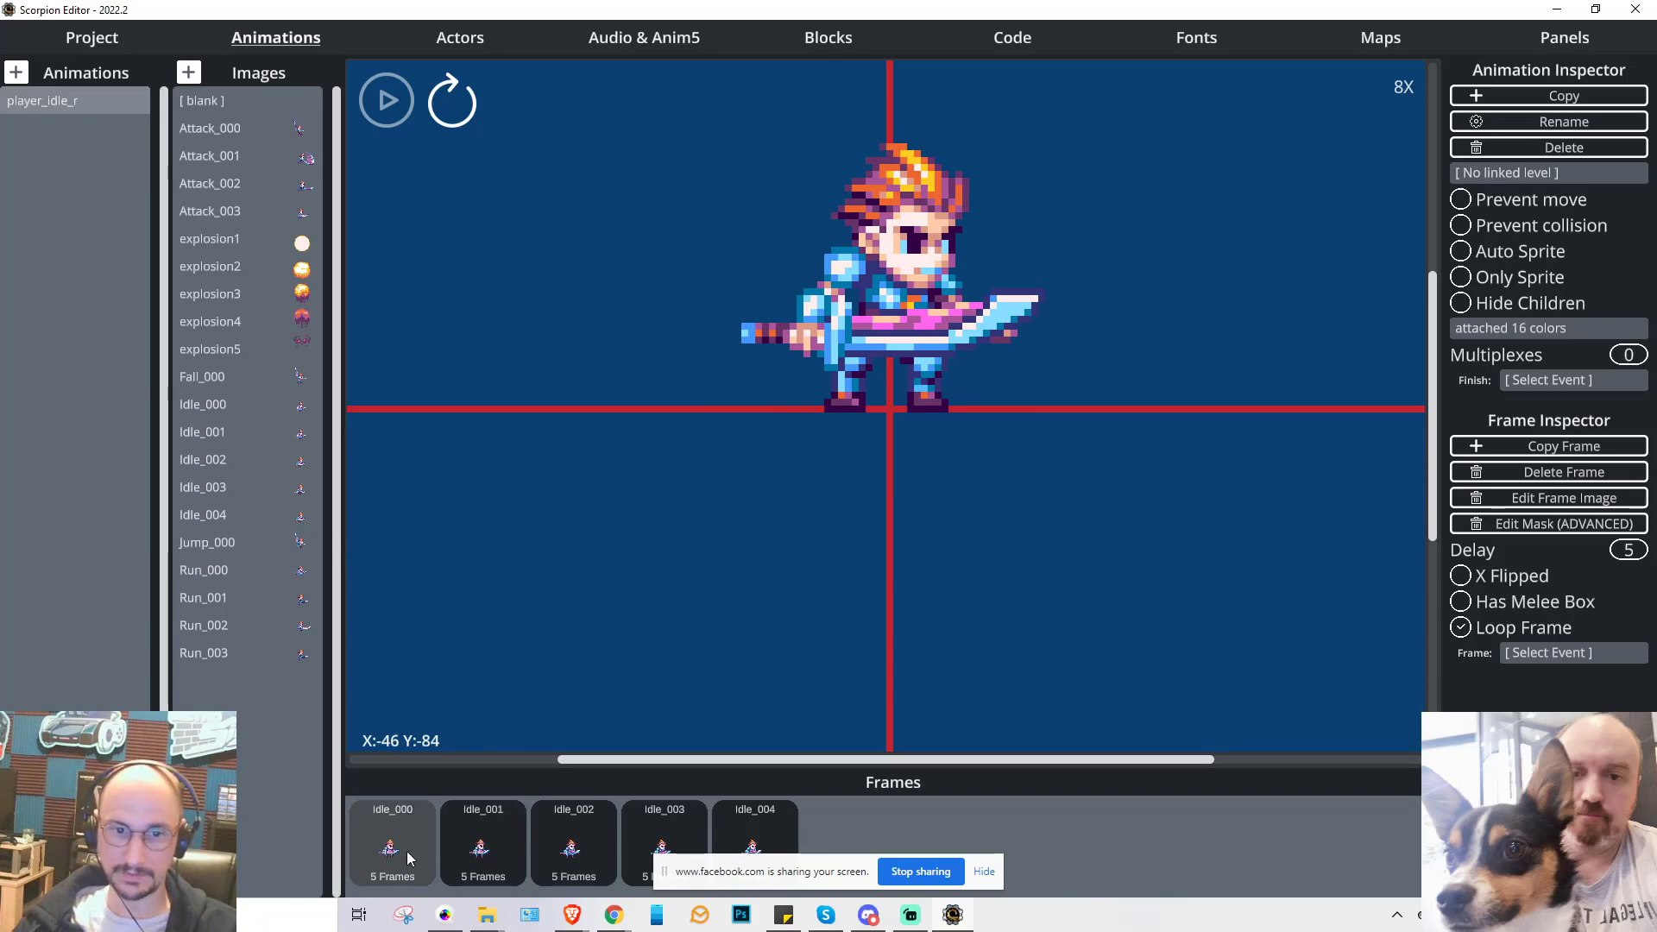
pyautogui.click(456, 842)
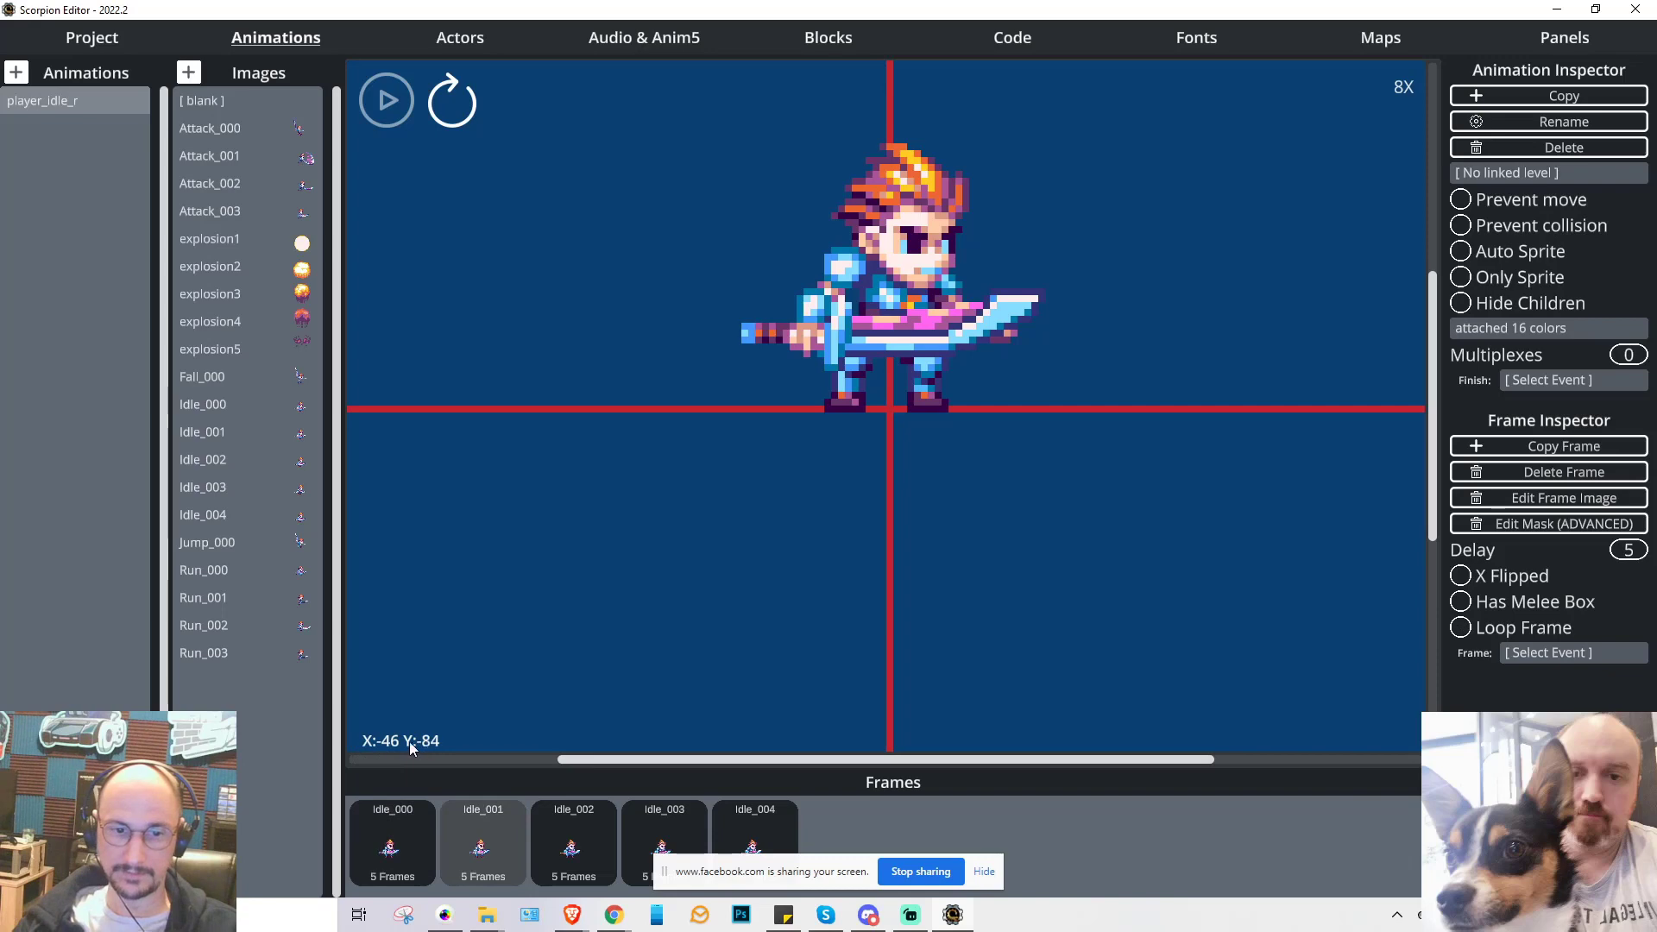
# - Move frames Idle_003 and Idle_004 to the same position as the other idle frames, X -46, Y -84
pyautogui.click(567, 831)
pyautogui.click(663, 832)
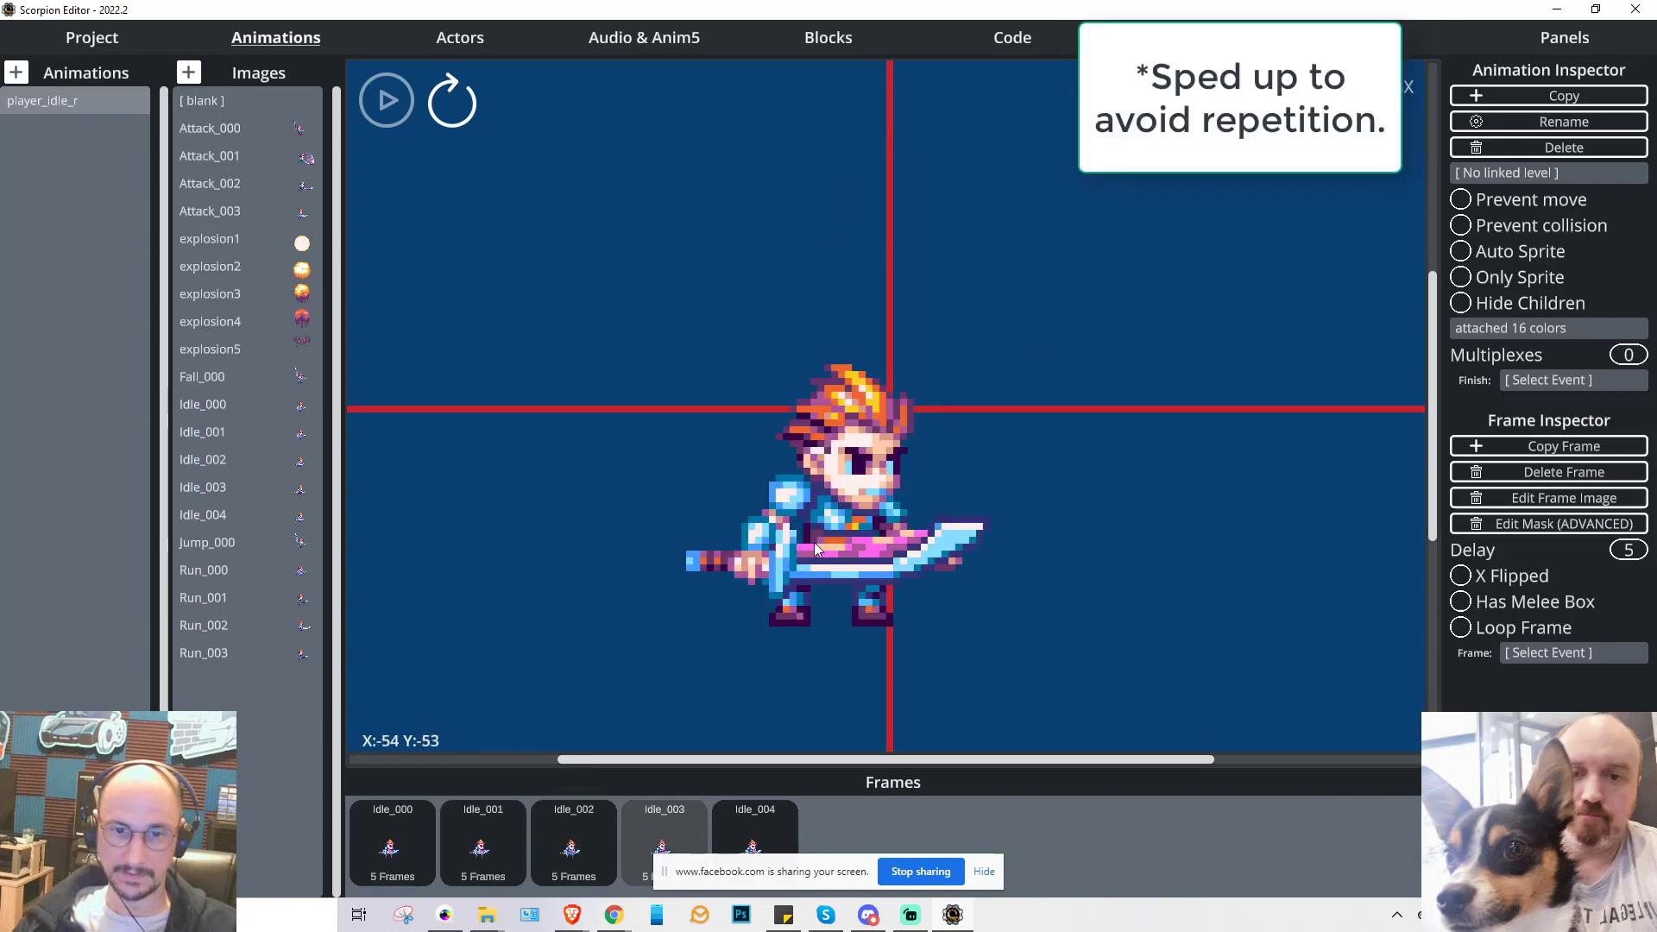
pyautogui.moveTo(815, 542); pyautogui.dragTo(870, 328)
pyautogui.click(753, 832)
pyautogui.moveTo(763, 445); pyautogui.dragTo(855, 309)
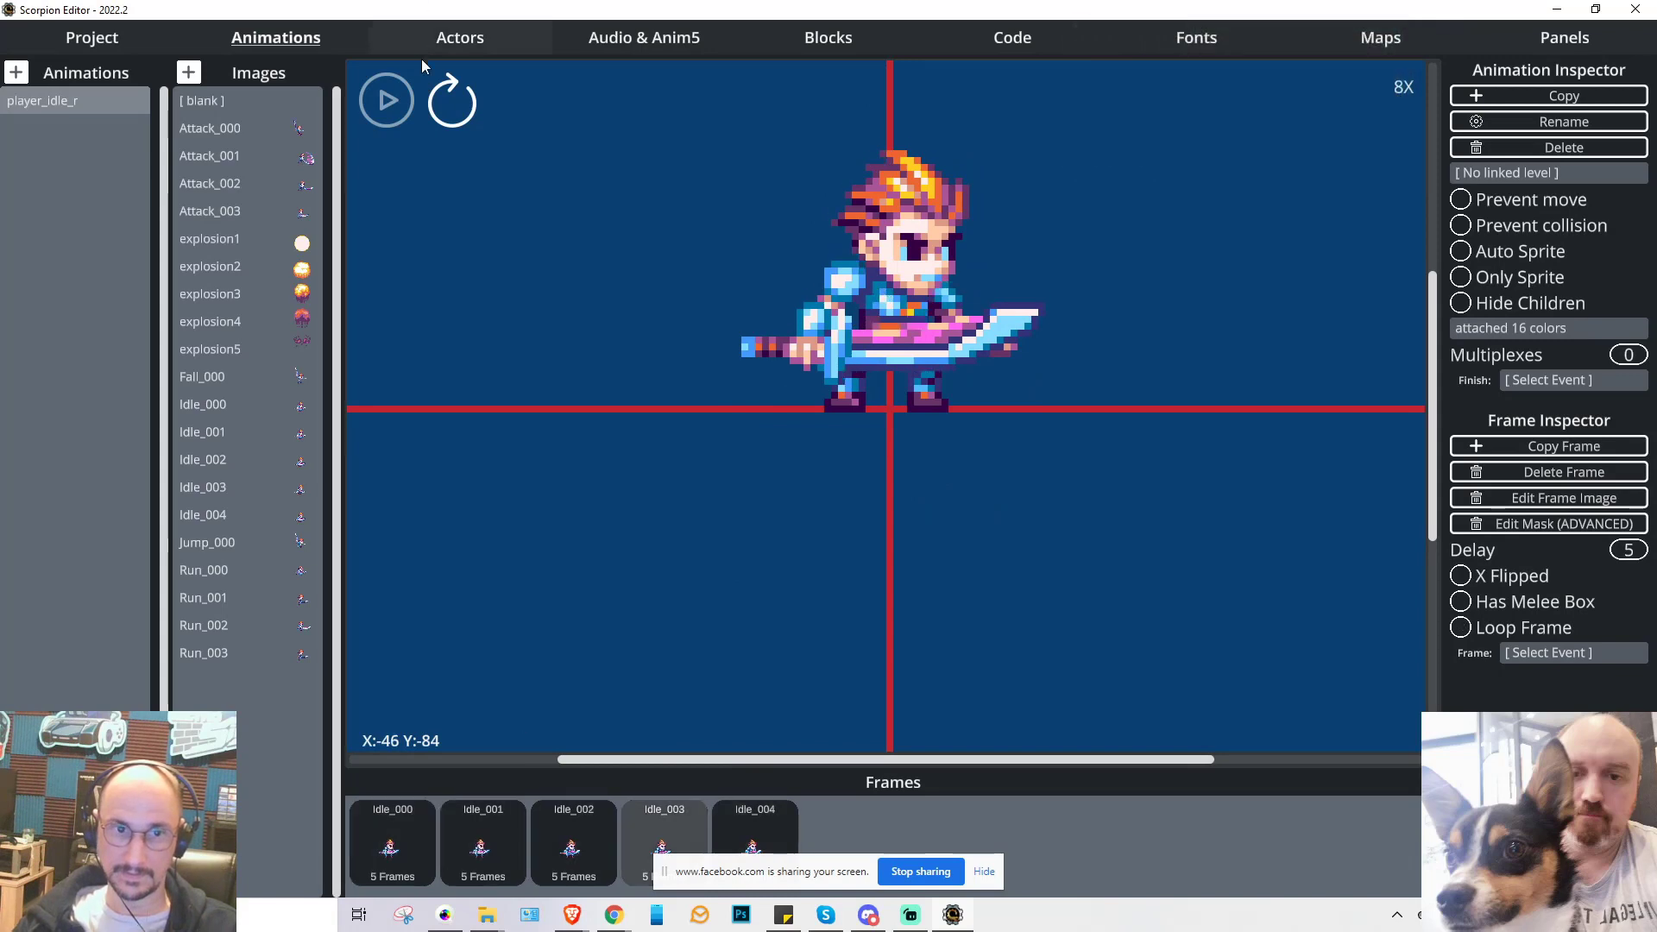
# - Stop the preview of player_idle_r and check each frame from Idle_000 to Idle_004 for alignment on the origin
pyautogui.click(389, 104)
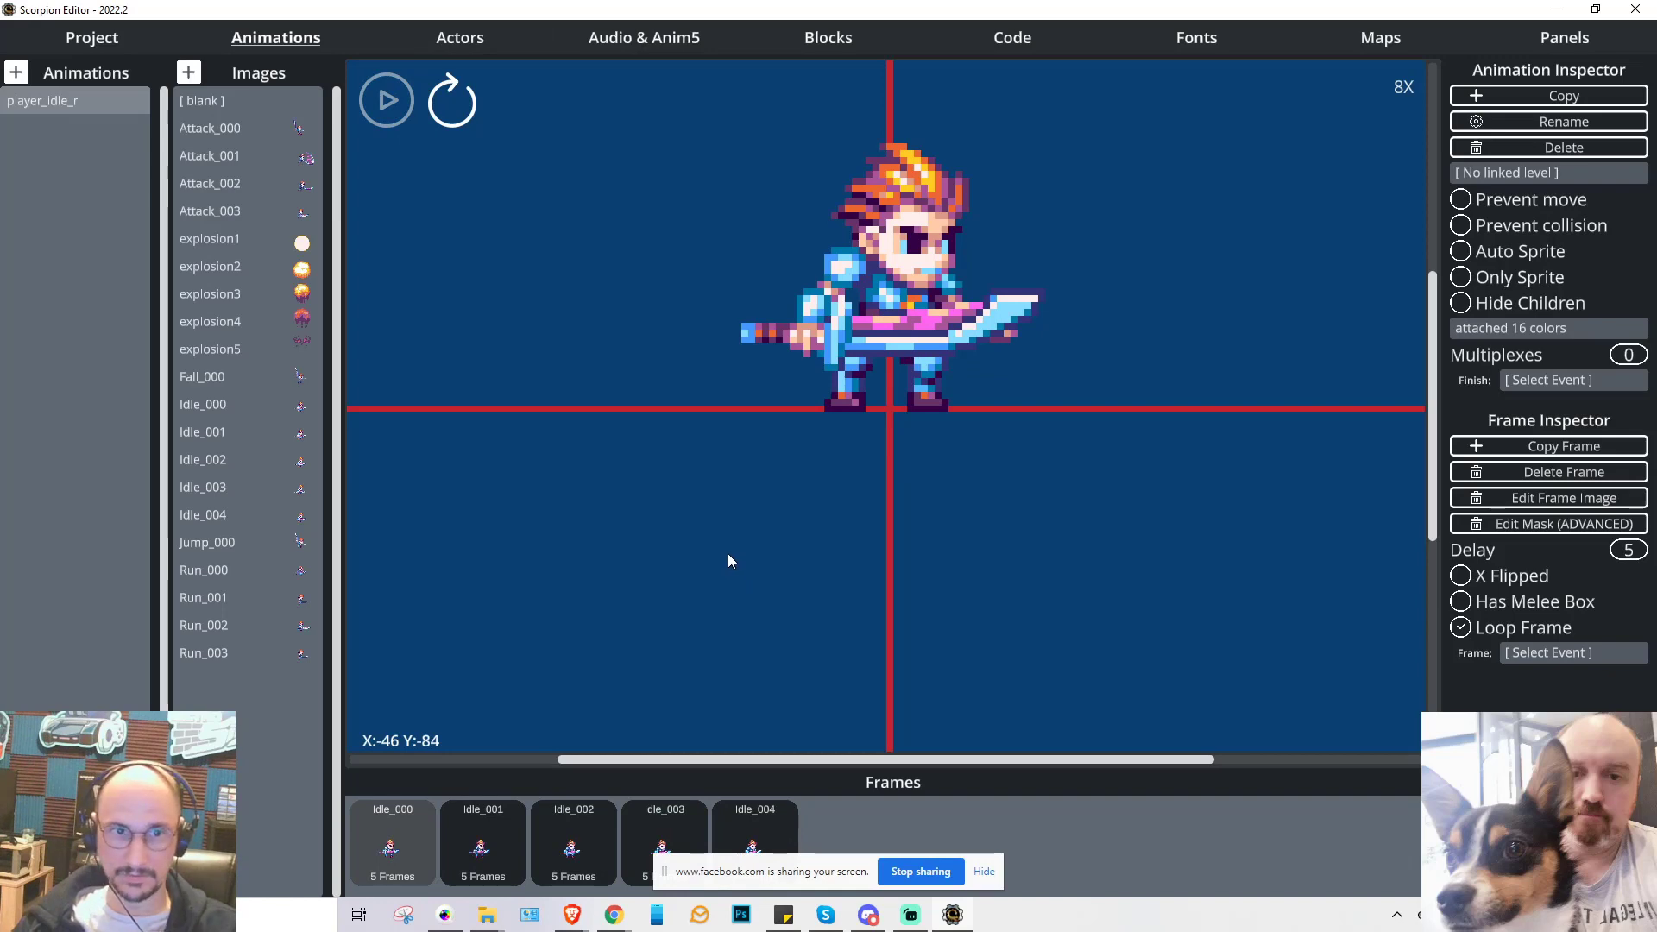
pyautogui.click(509, 836)
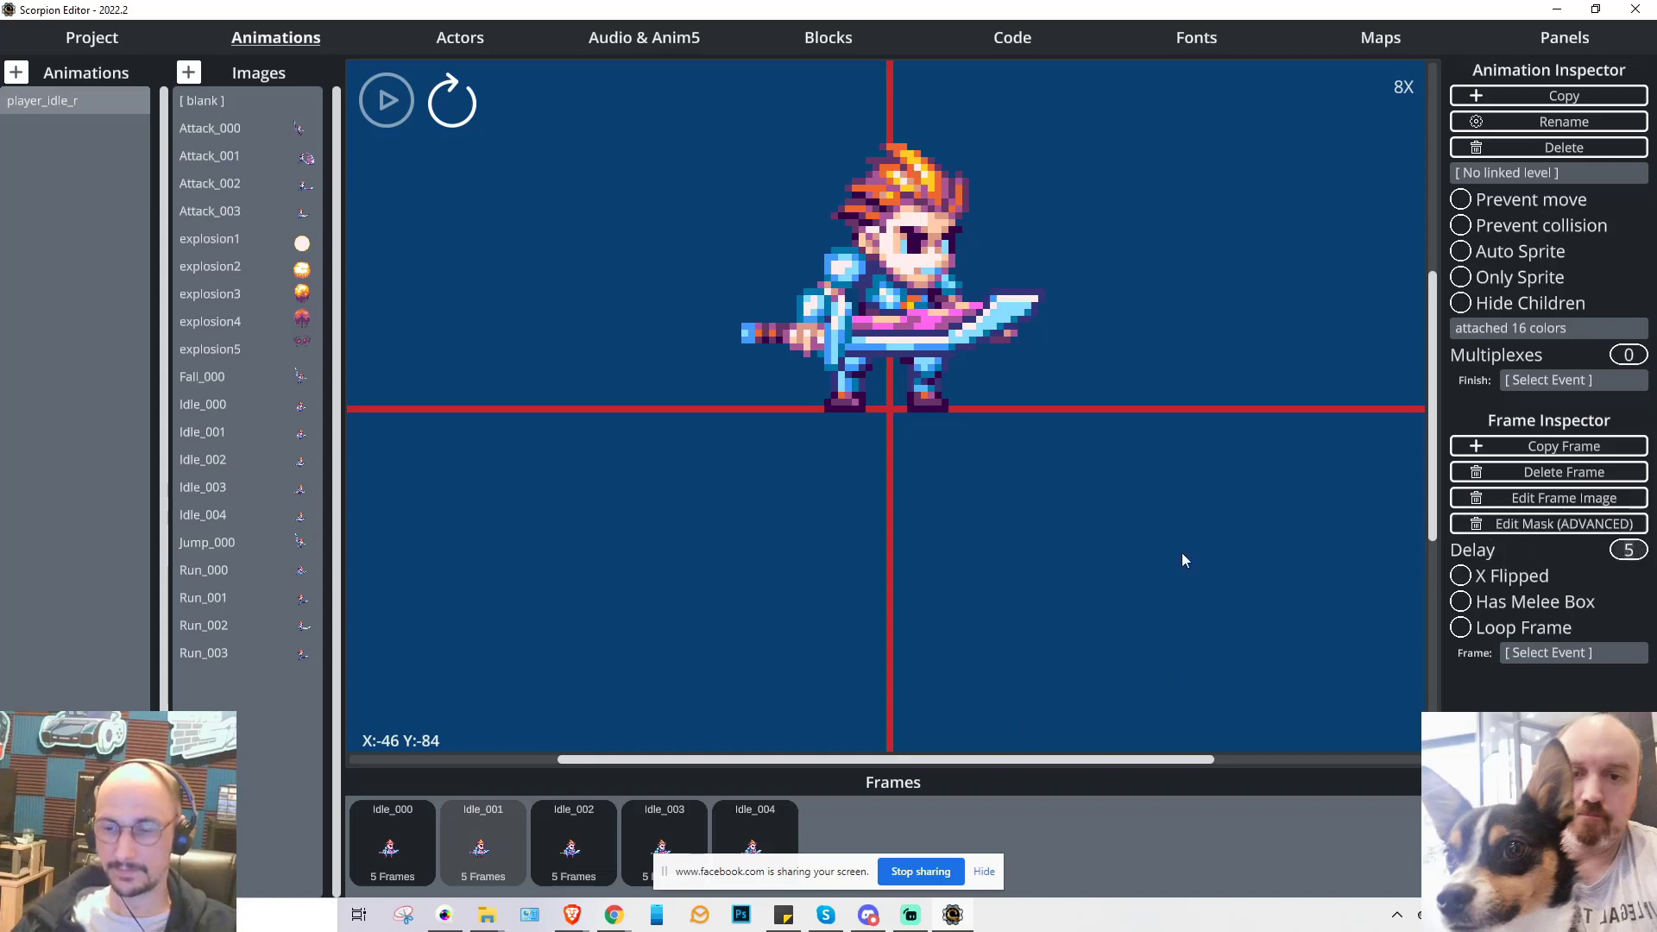
pyautogui.click(565, 827)
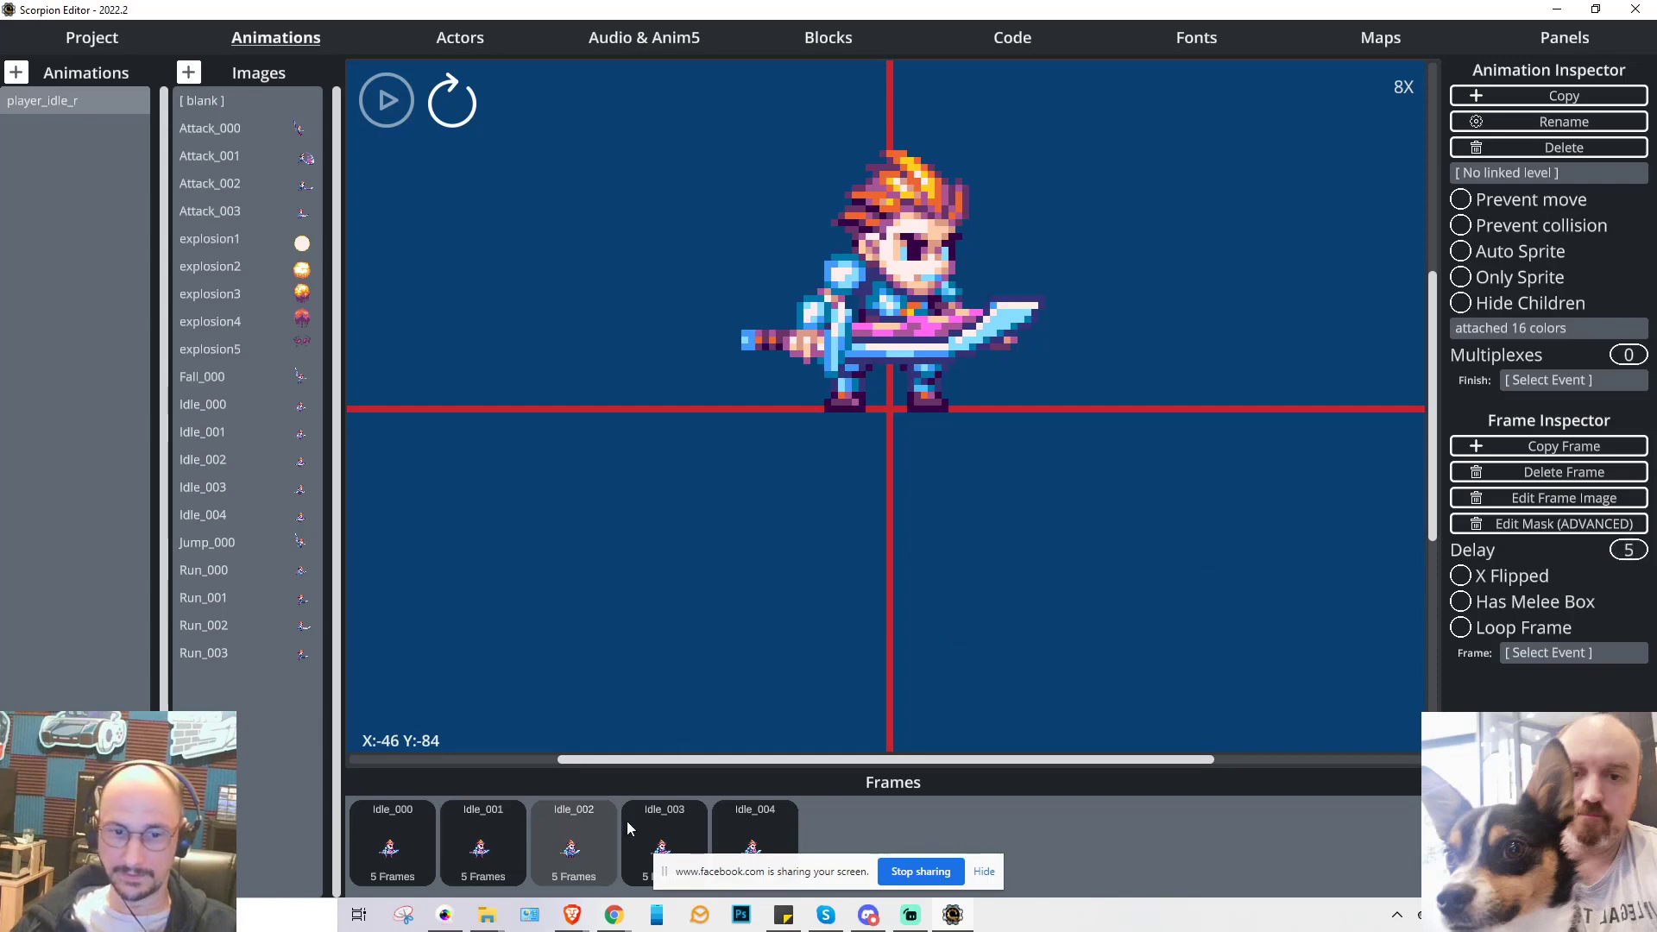
pyautogui.click(643, 821)
pyautogui.click(738, 829)
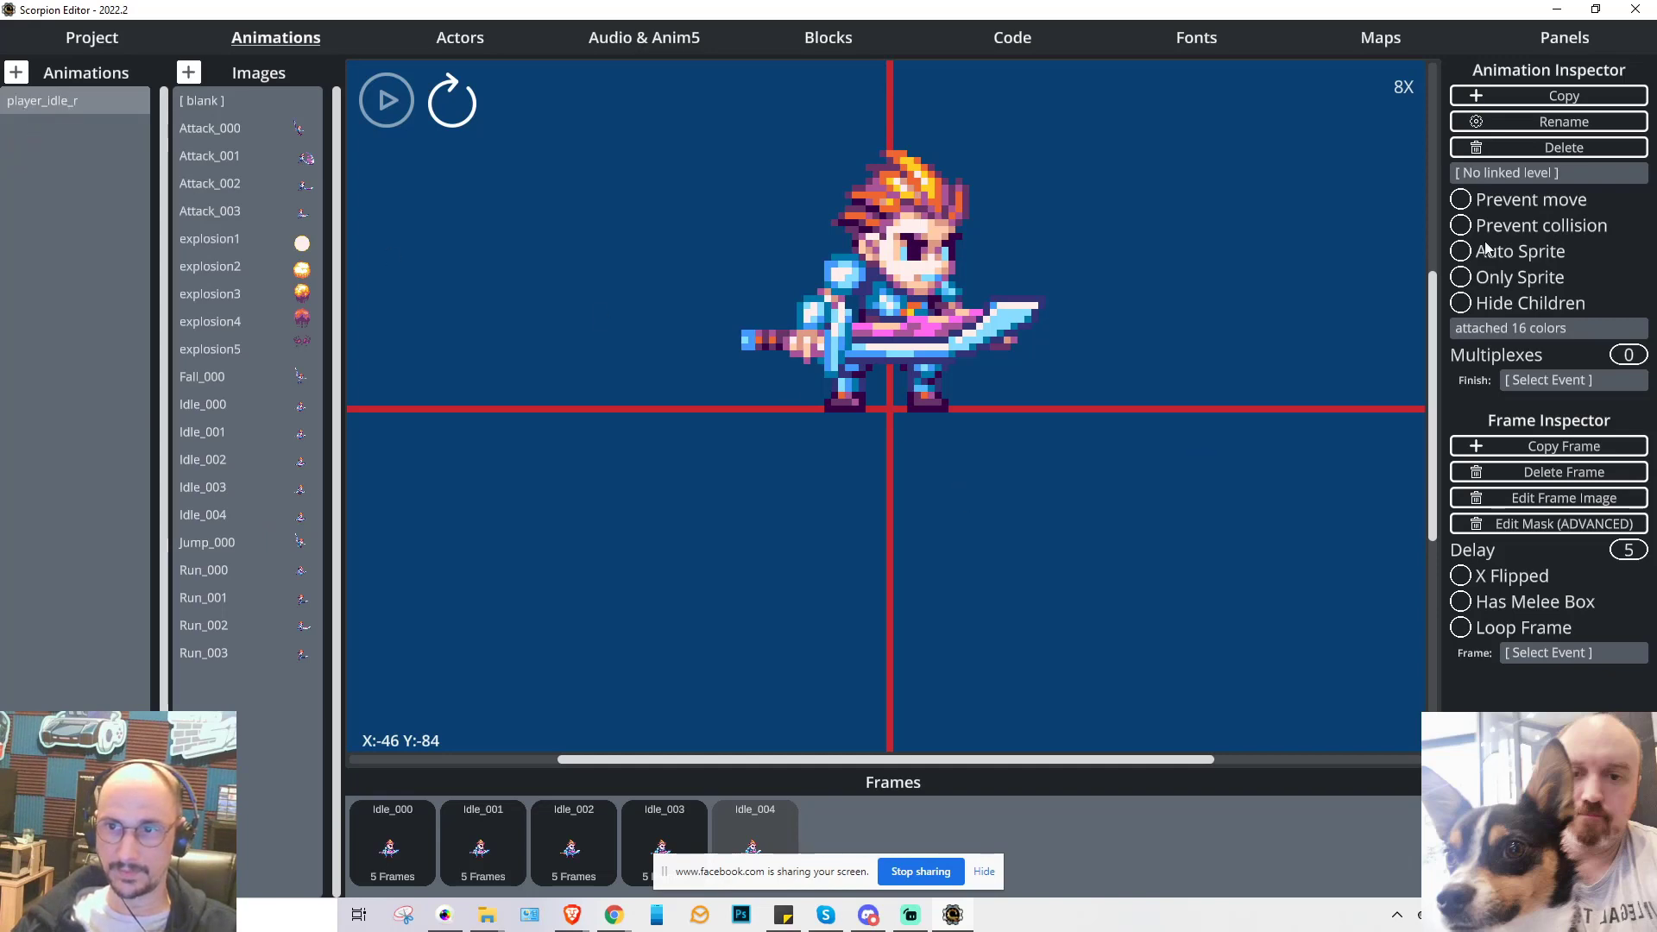
# - Copy the player_idle_r animation and save the copy as player_idle_l.animstrip in the sprites folder
pyautogui.click(1538, 106)
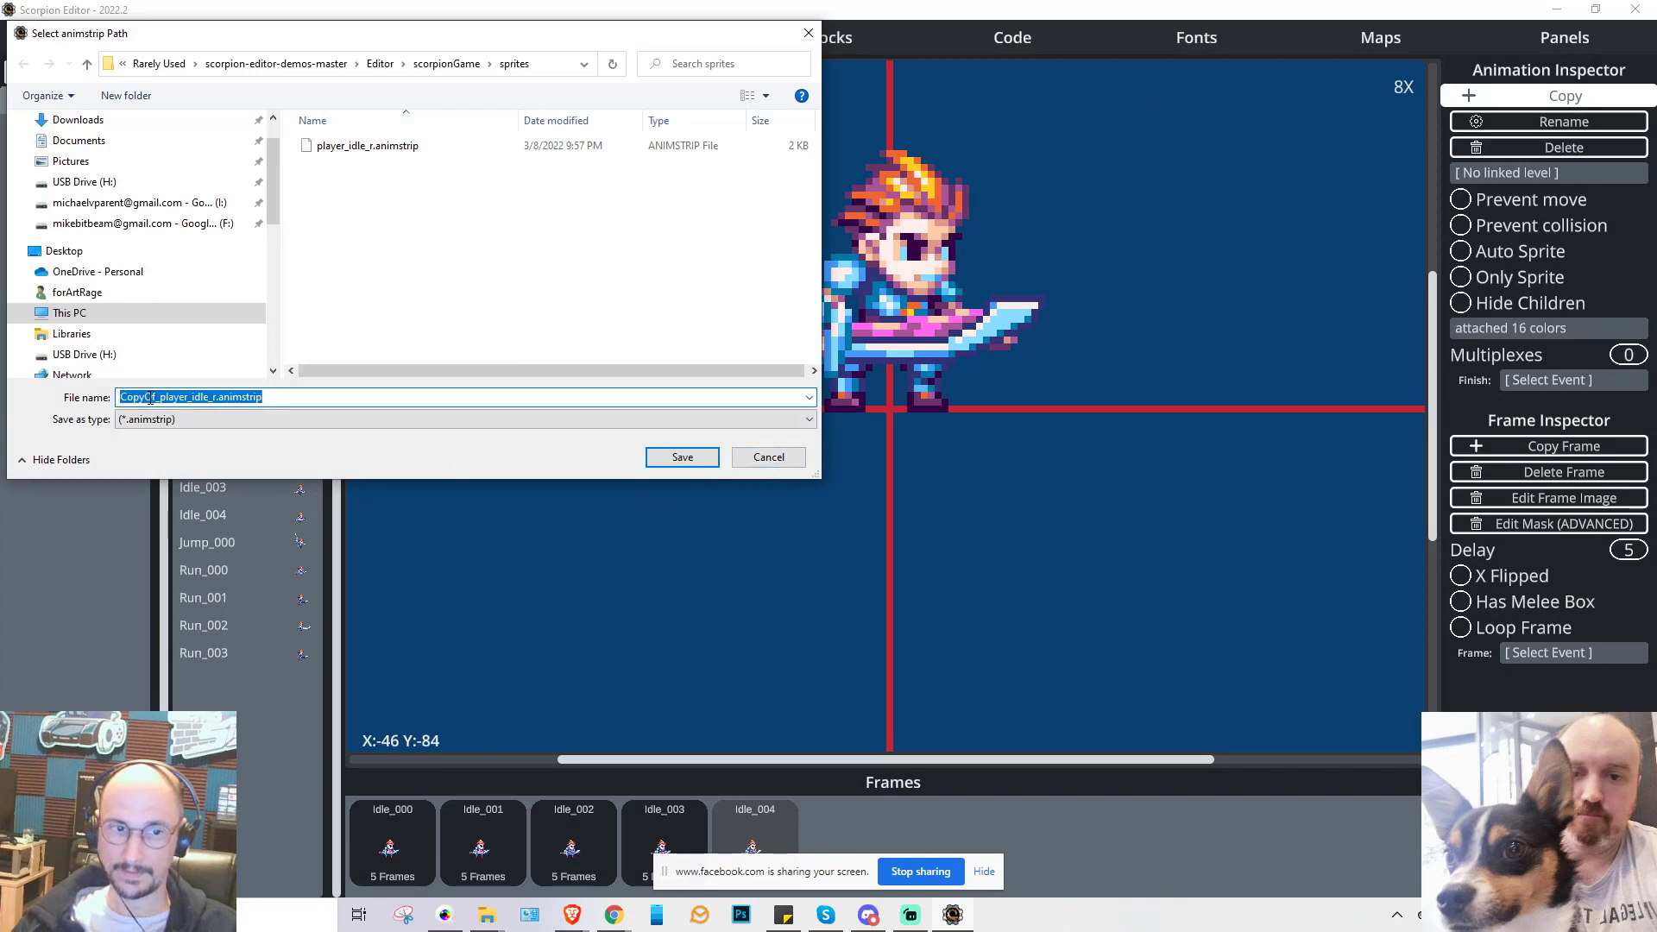
pyautogui.moveTo(155, 398); pyautogui.dragTo(122, 398)
pyautogui.press('BackSpace')
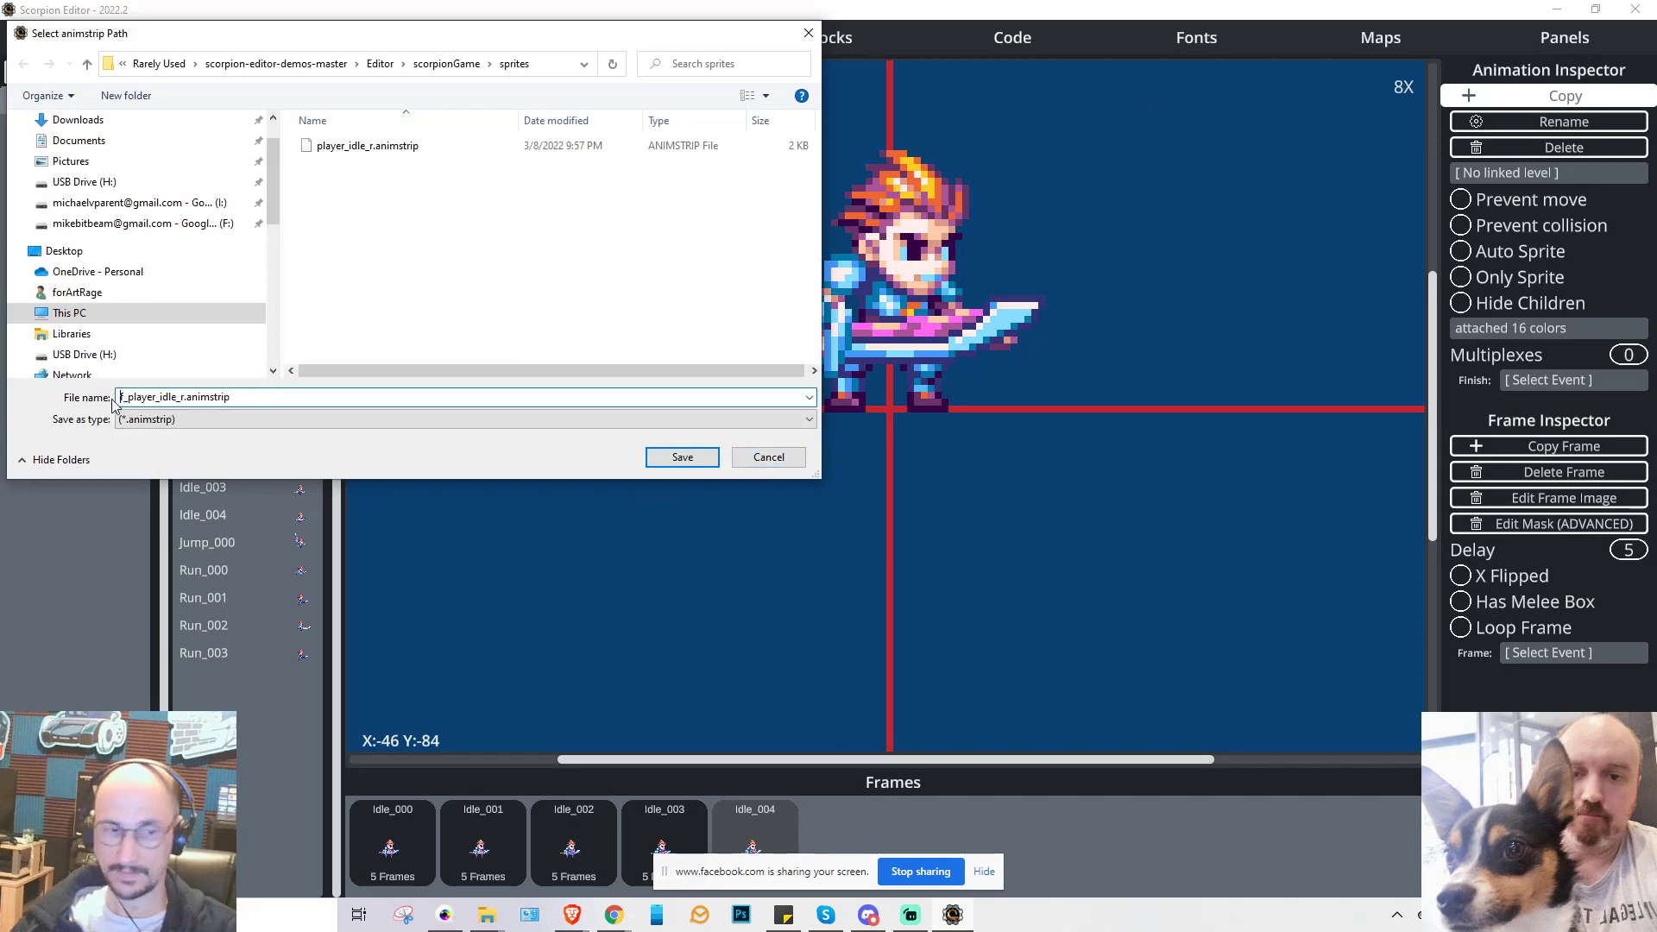
pyautogui.press('Delete')
pyautogui.click(172, 402)
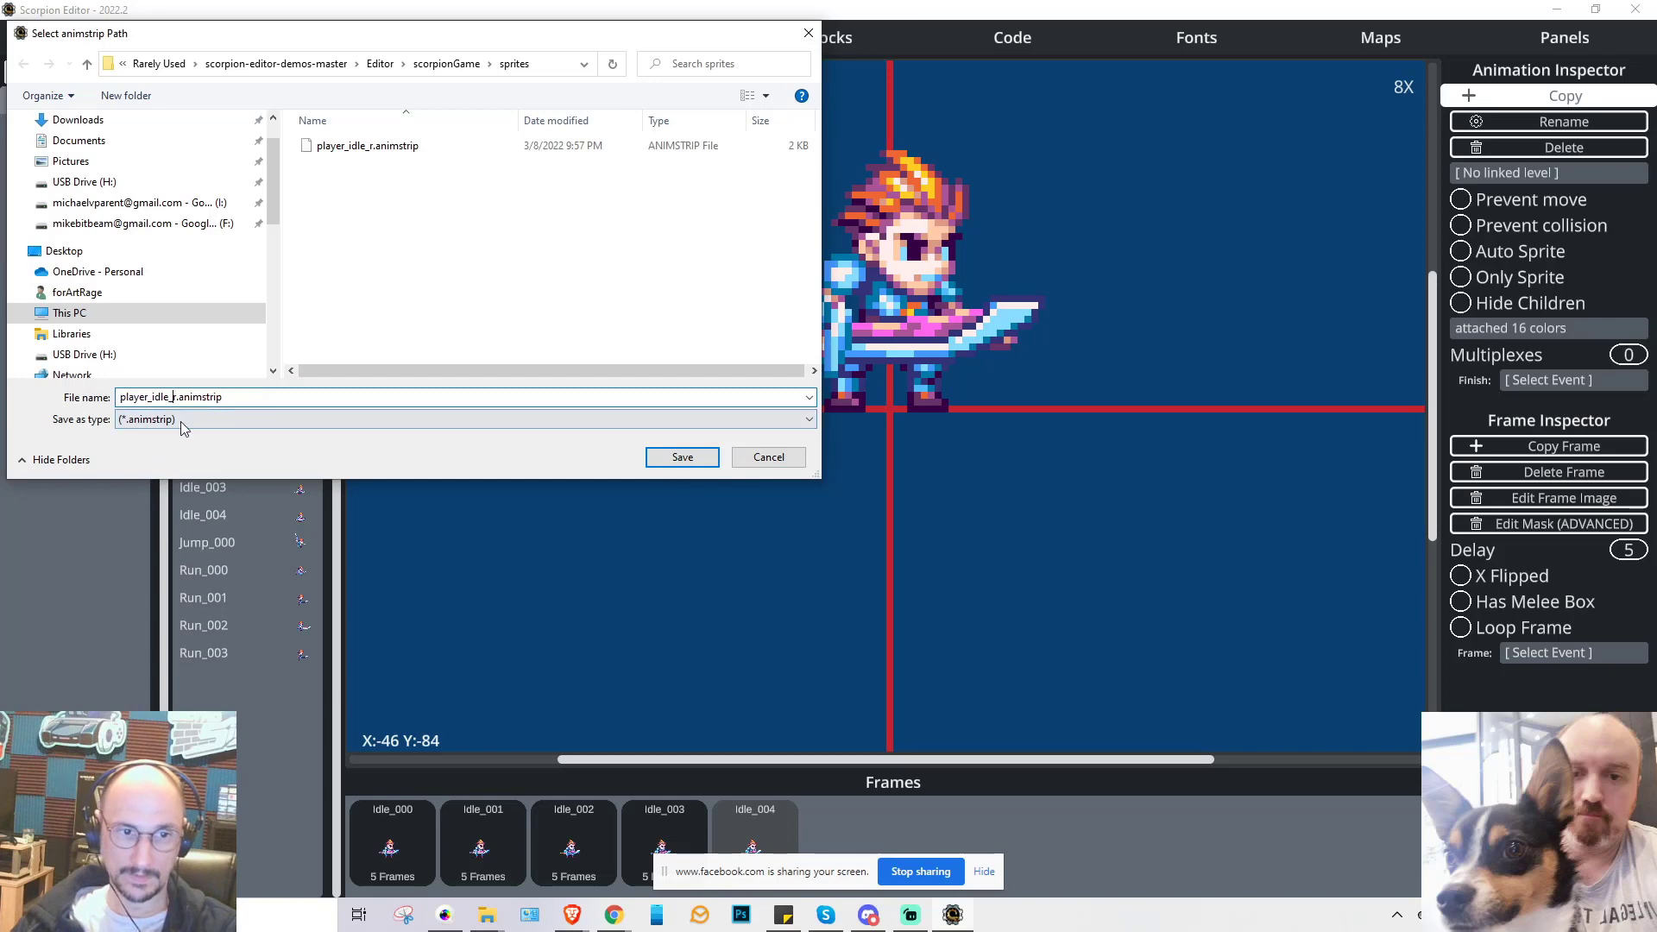
pyautogui.press('Delete')
pyautogui.write('l')
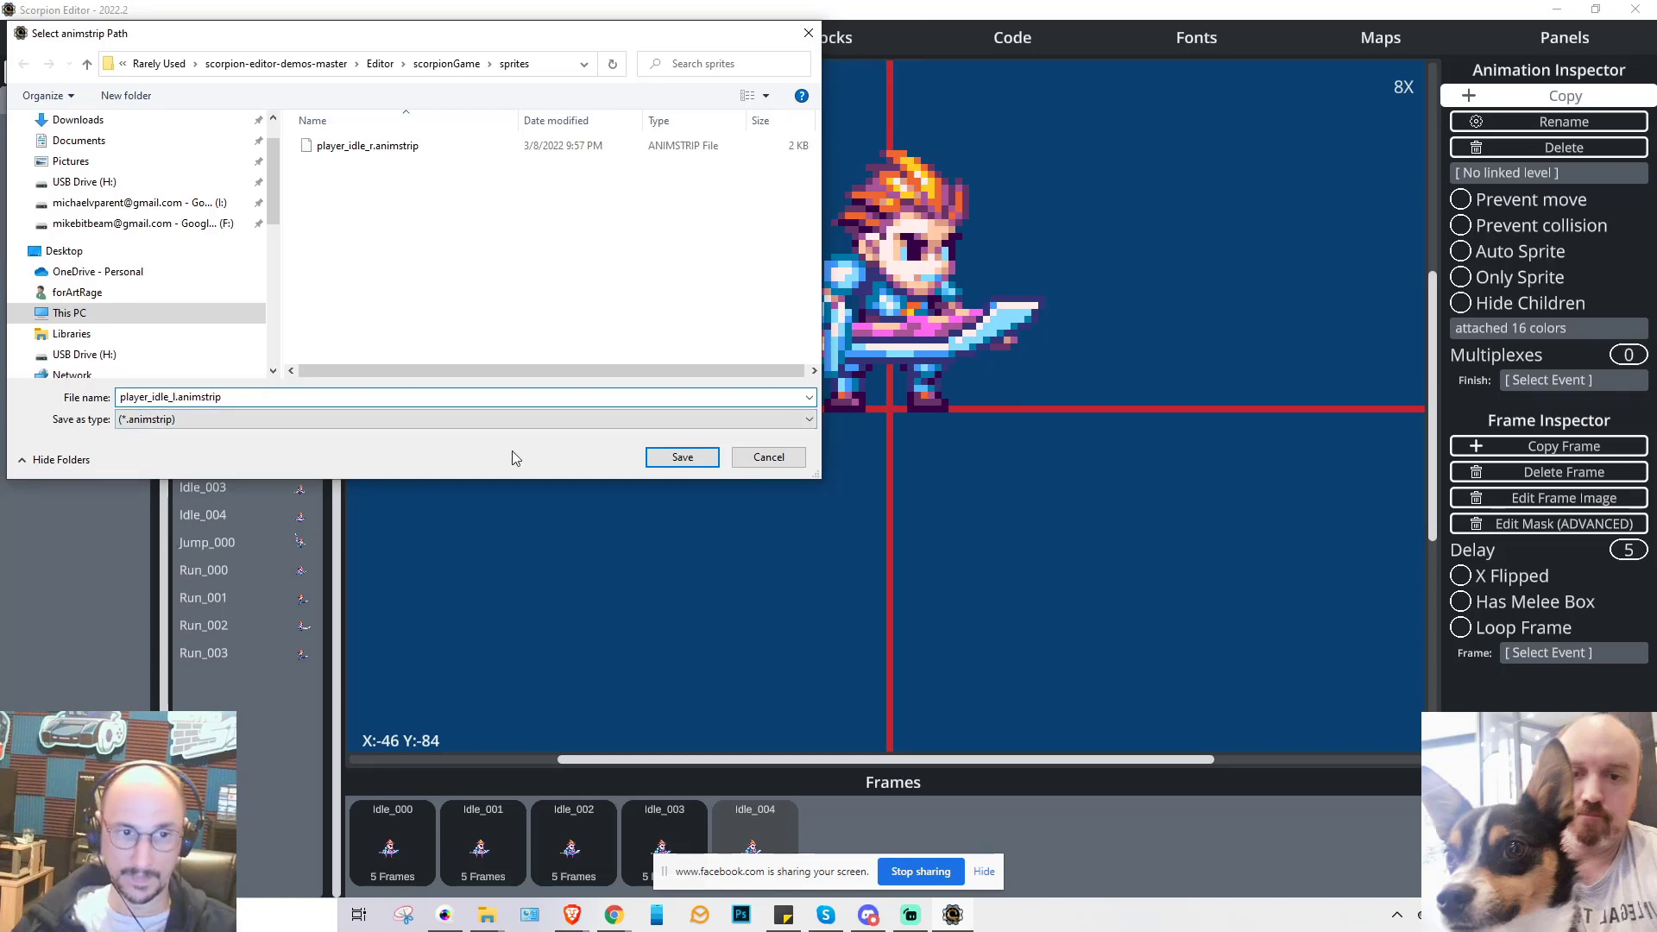
pyautogui.click(680, 458)
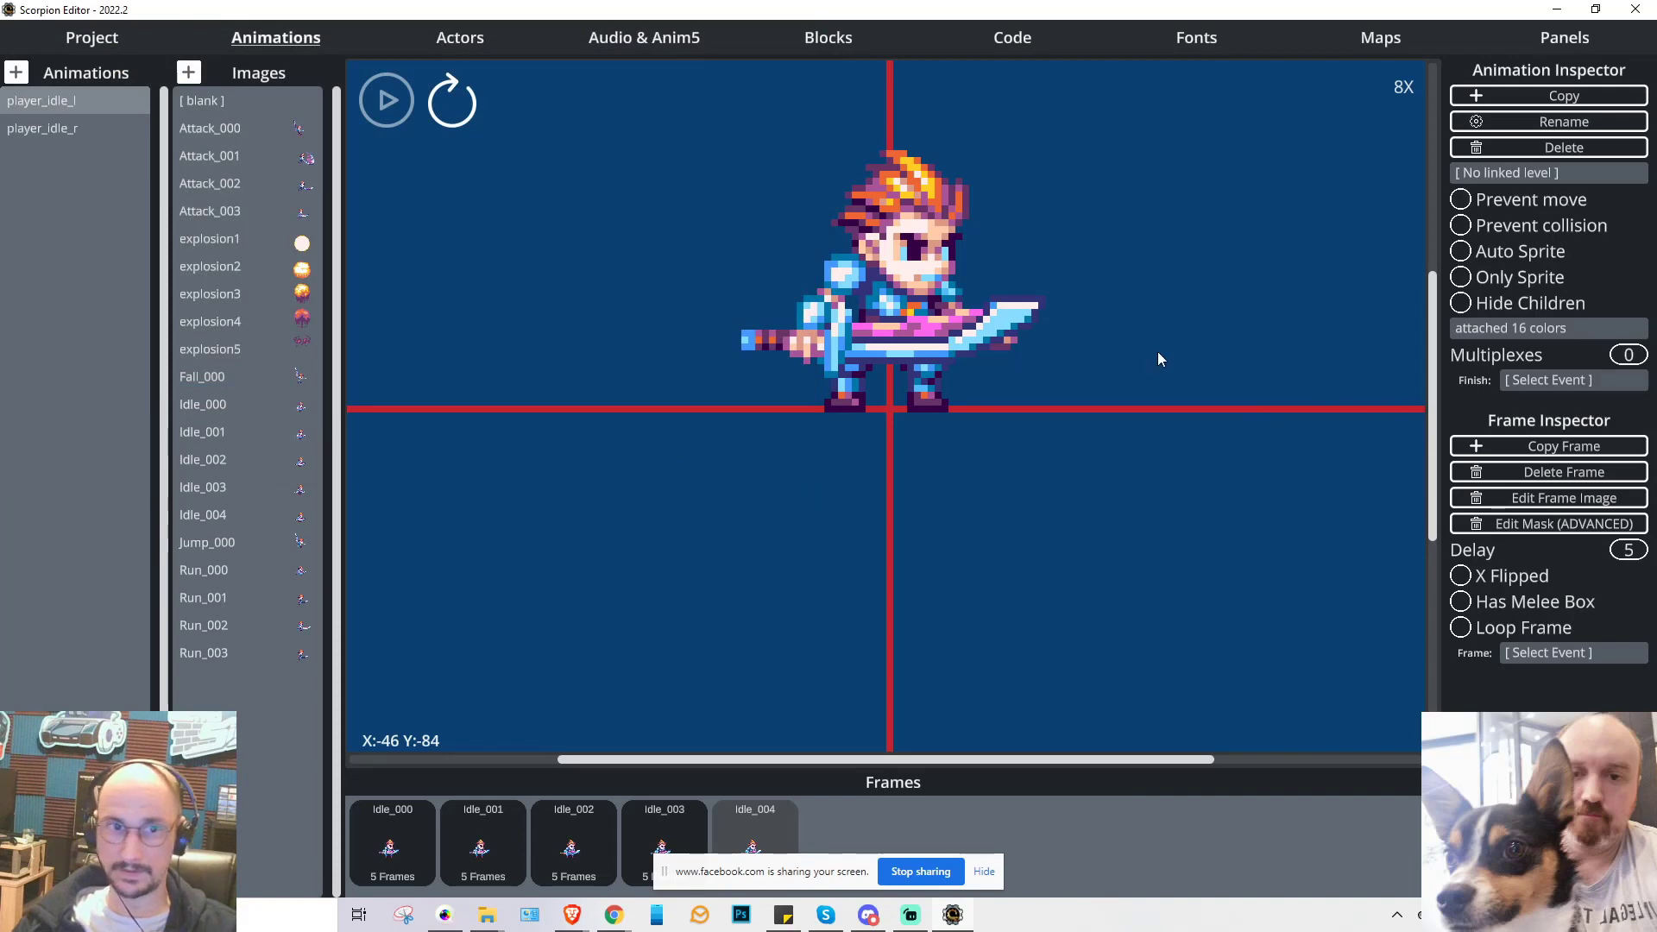
# - Flip all five frames of player_idle_l horizontally, from Idle_000 through Idle_004
pyautogui.click(396, 849)
pyautogui.click(1459, 577)
pyautogui.click(496, 850)
pyautogui.click(1459, 577)
pyautogui.click(573, 850)
pyautogui.click(1460, 578)
pyautogui.click(663, 846)
pyautogui.click(1460, 579)
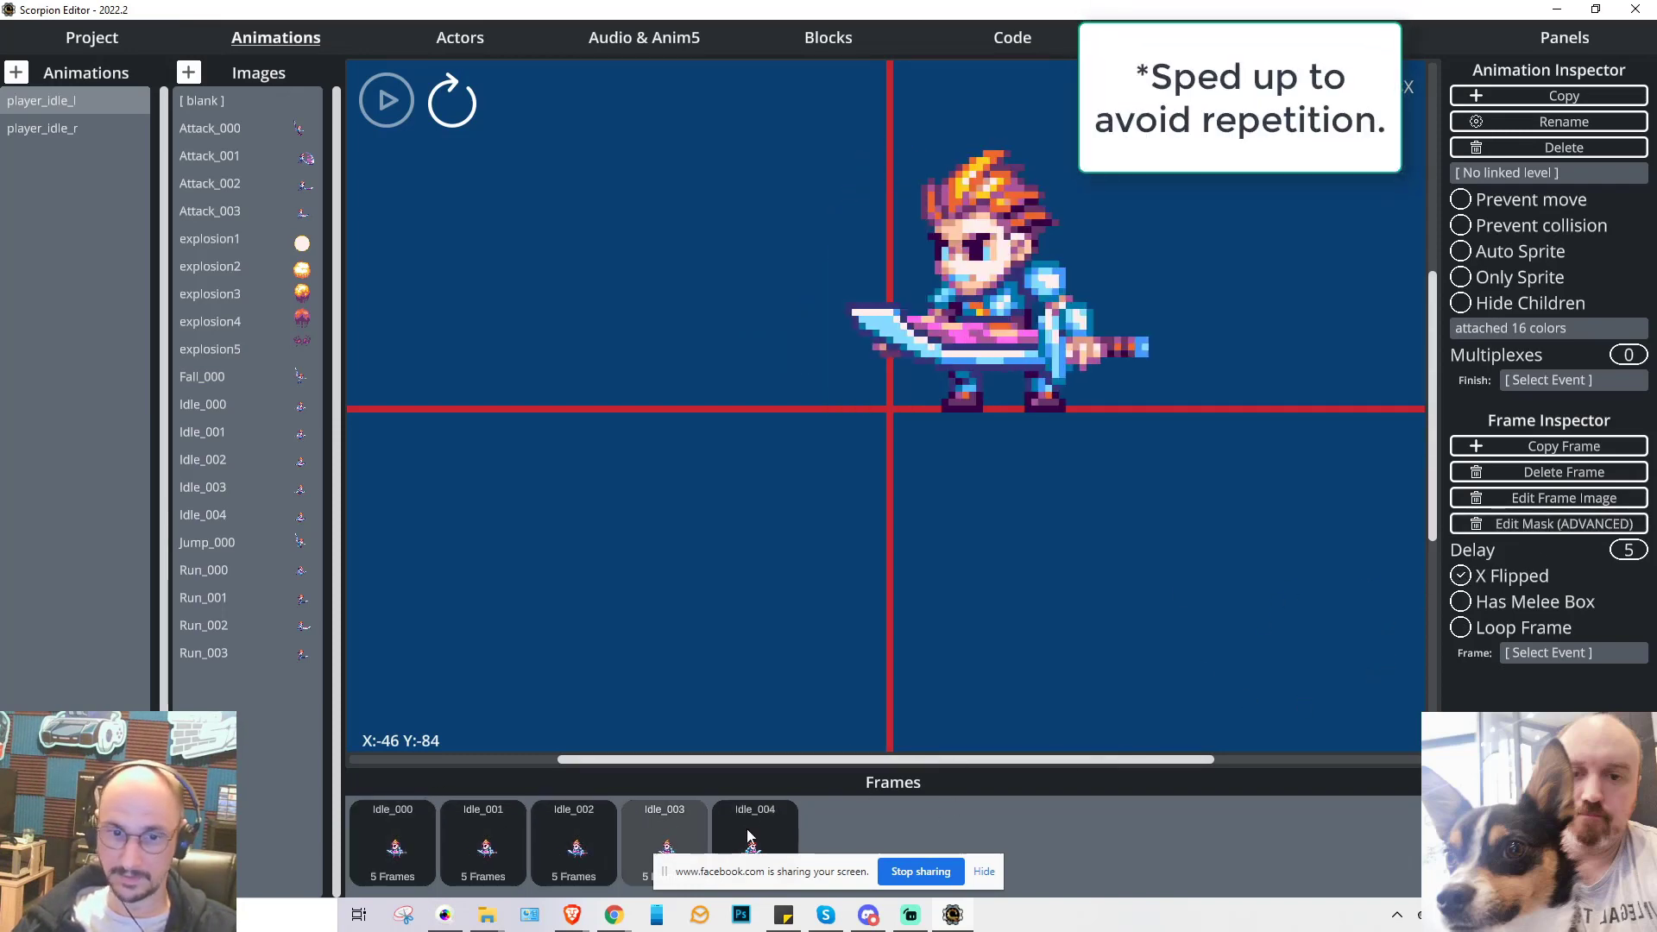
pyautogui.click(749, 844)
pyautogui.click(1460, 578)
# - Move the flipped frames of player_idle_l to X -63, Y -84 so the character stands centred on the origin, and compare with player_idle_r
pyautogui.click(394, 846)
pyautogui.moveTo(1002, 302); pyautogui.dragTo(892, 302)
pyautogui.click(485, 845)
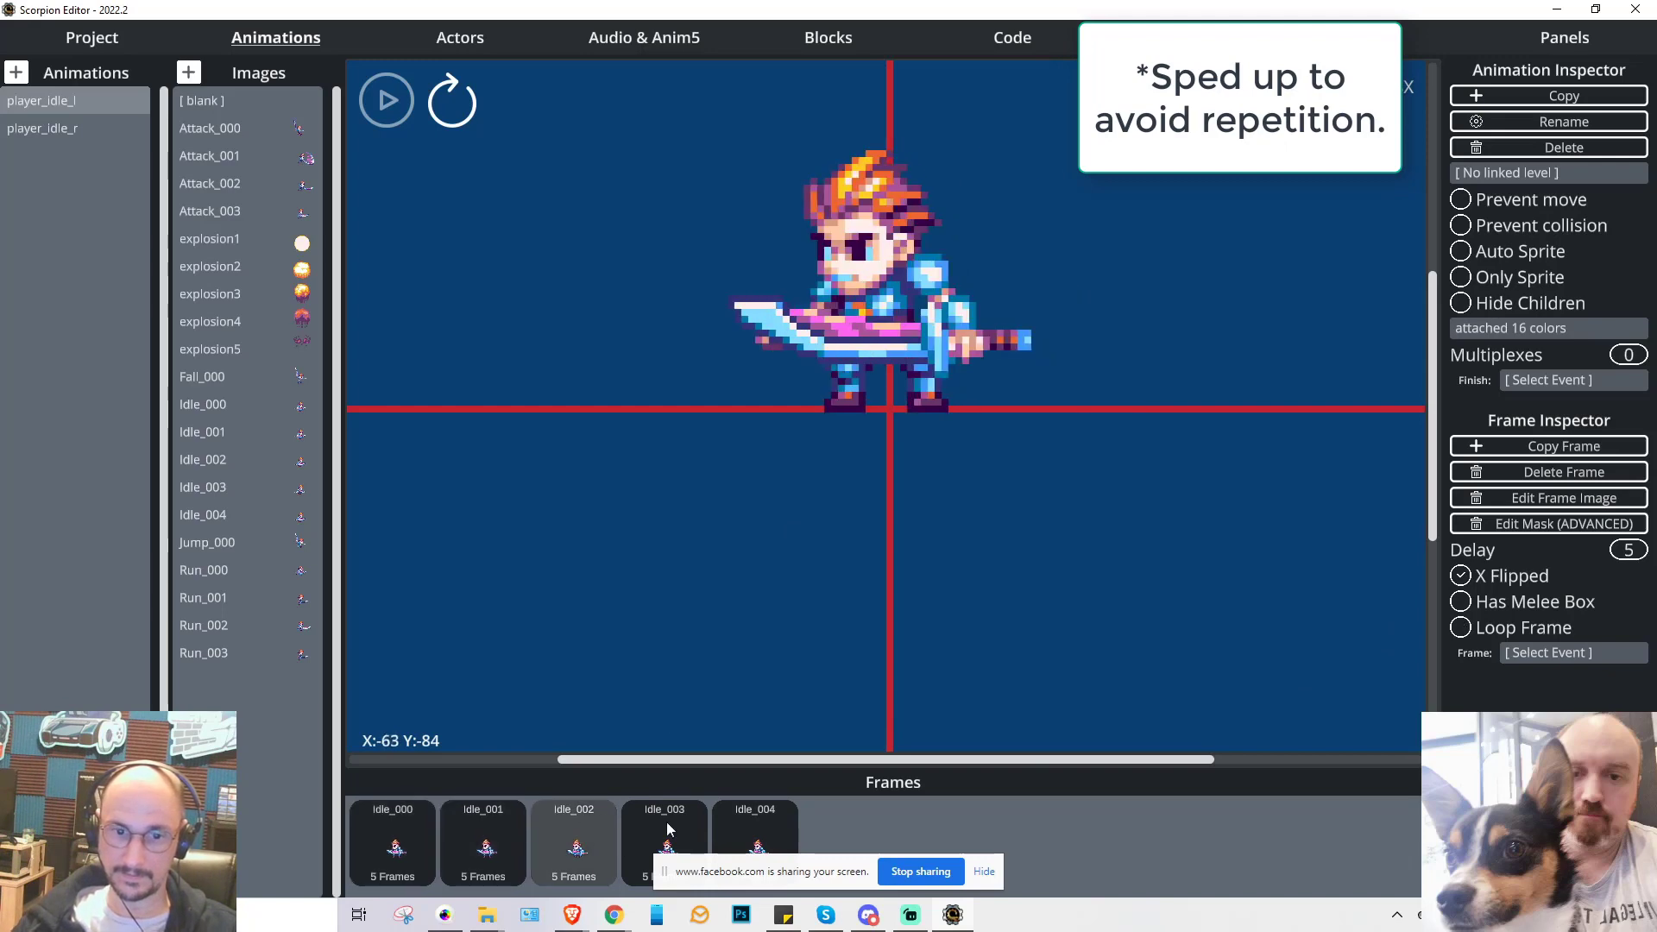
pyautogui.click(54, 130)
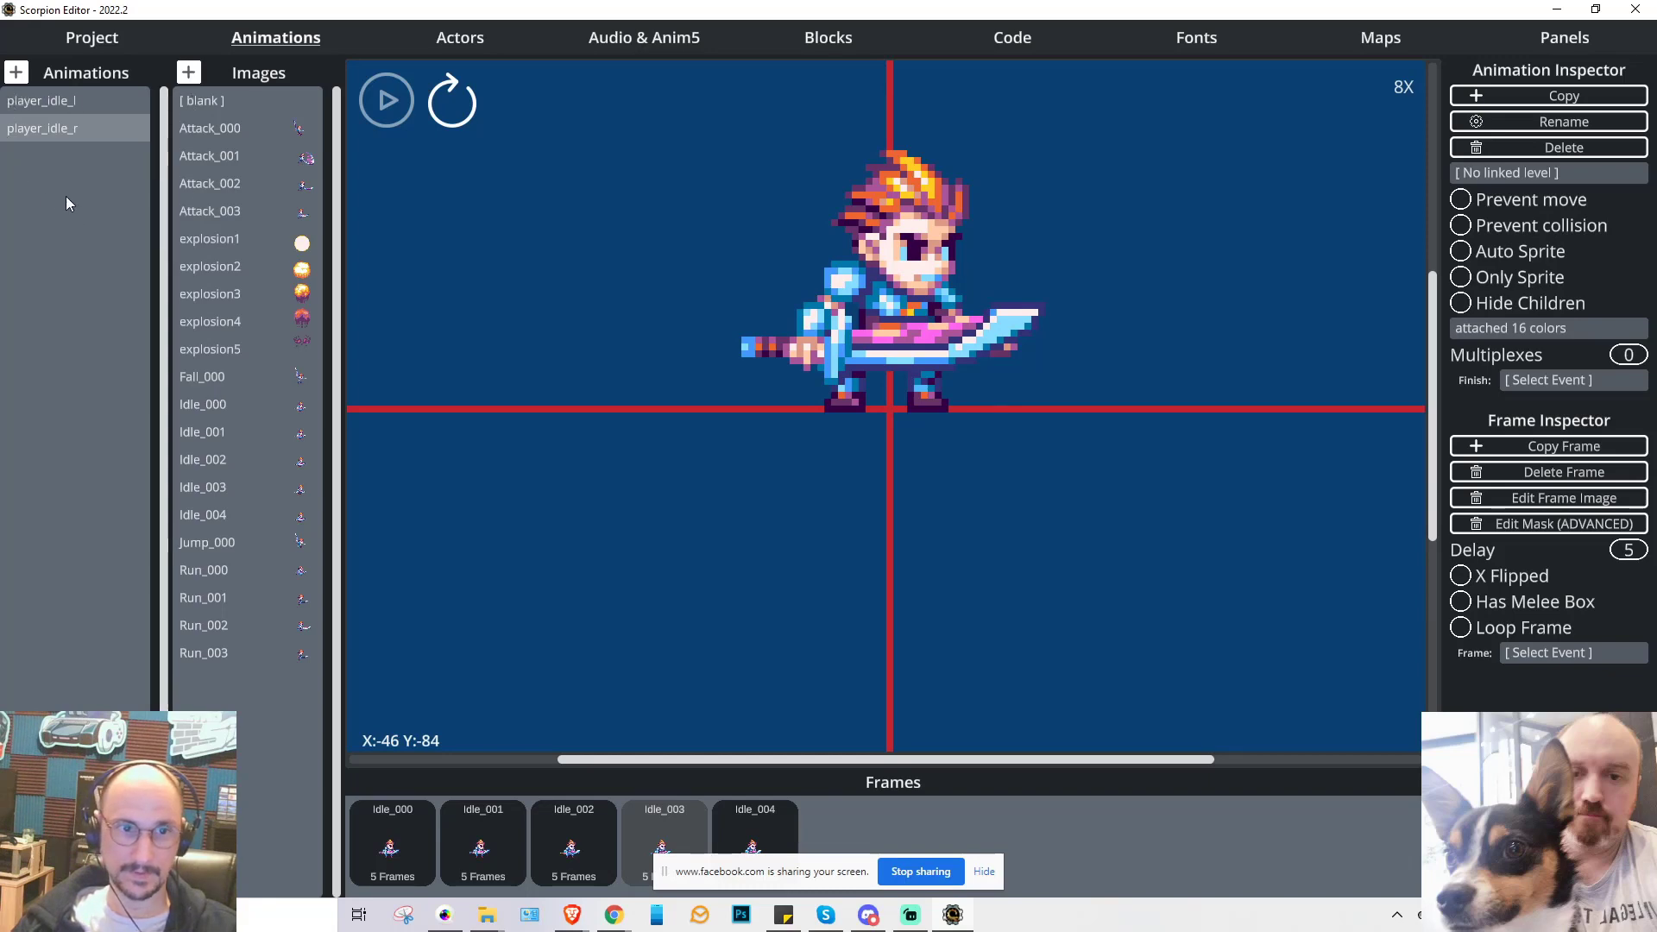
# - Create a new animation strip named player_attack_r.animstrip
pyautogui.click(16, 72)
pyautogui.write('player_attack_r.animstrip')
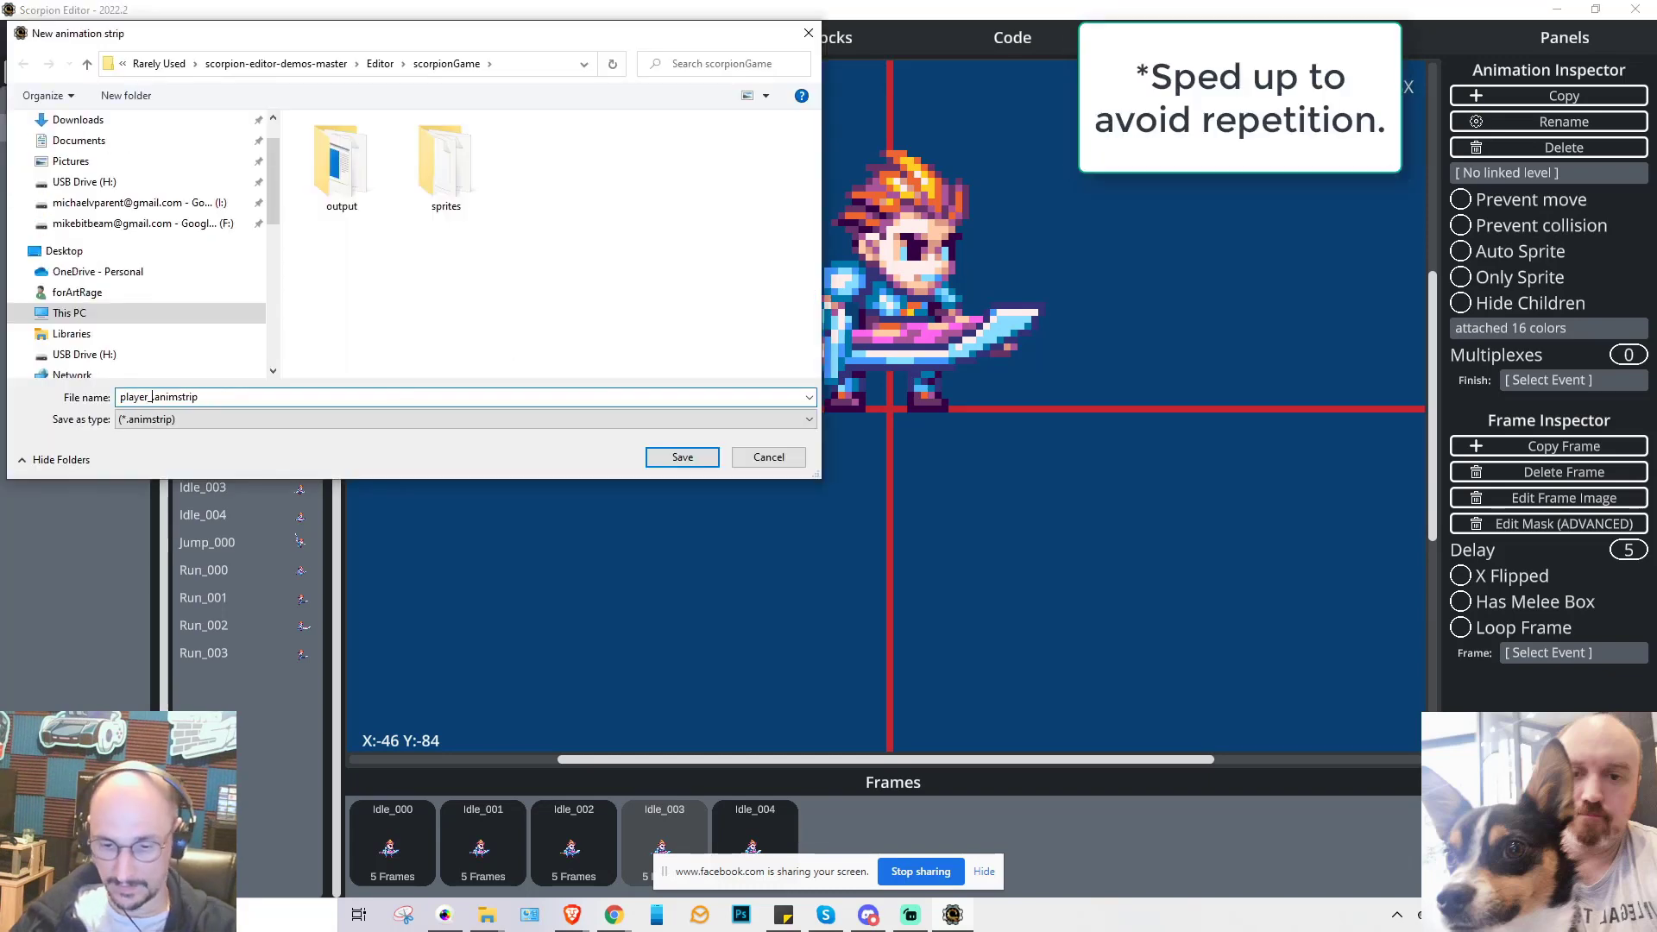
pyautogui.click(681, 458)
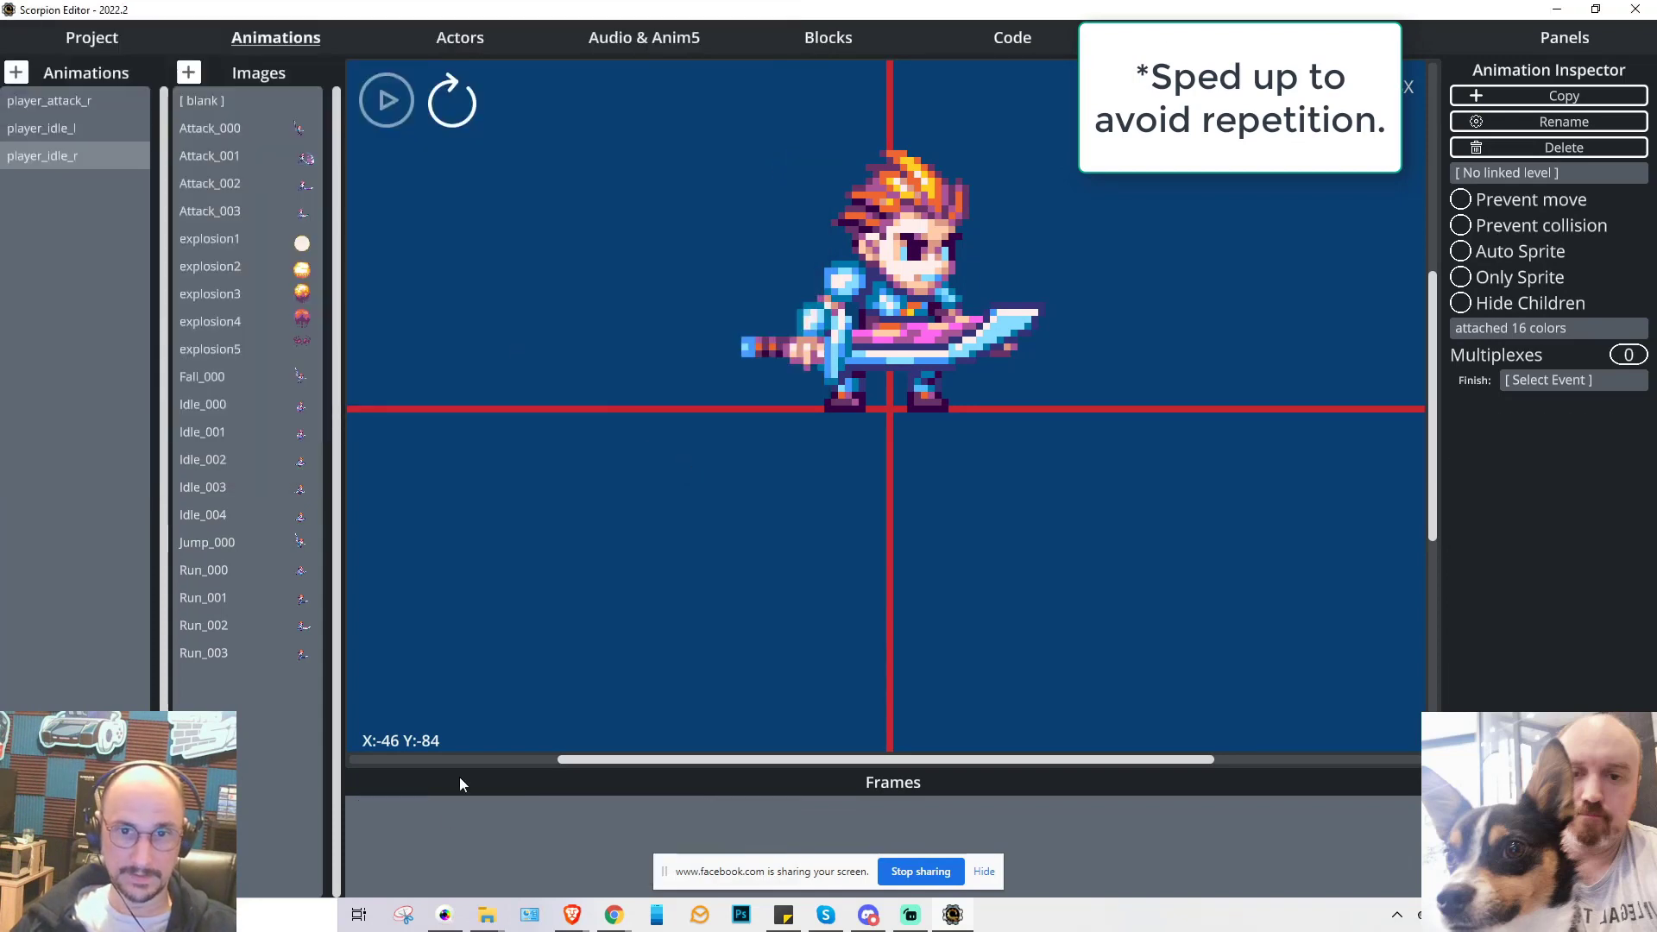
# - Add images Attack_000 through Attack_003 to player_attack_r, aligned at X -45, Y -84, and make the animation prevent movement
pyautogui.click(210, 128)
pyautogui.click(209, 155)
pyautogui.click(210, 183)
pyautogui.click(210, 211)
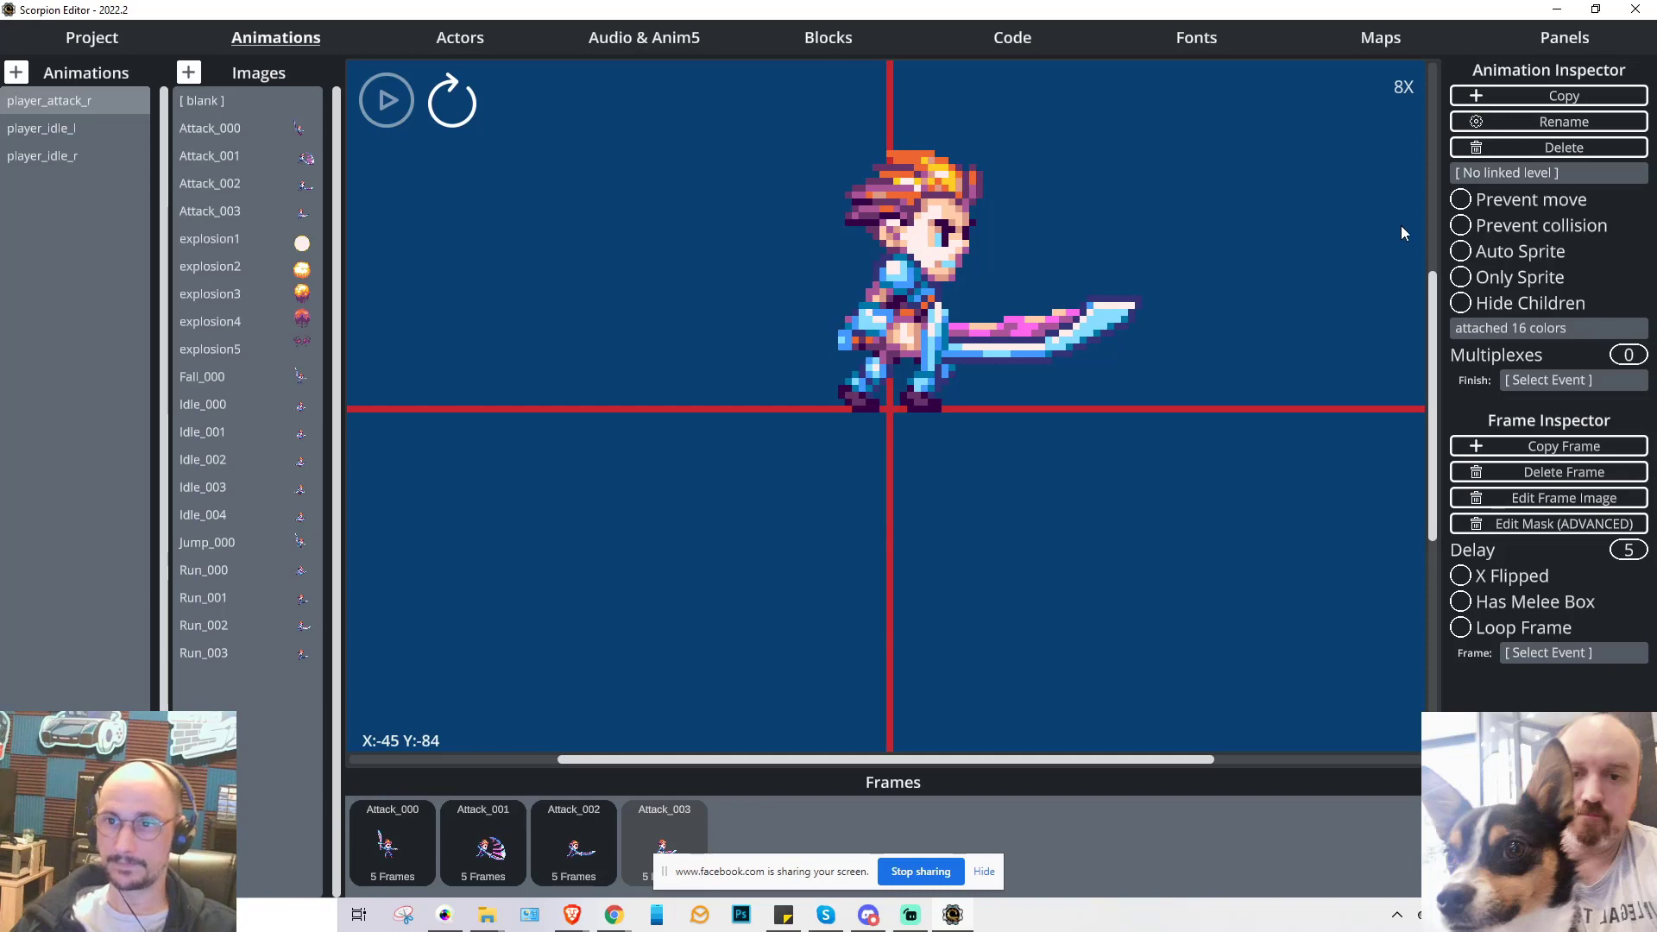
pyautogui.click(1461, 200)
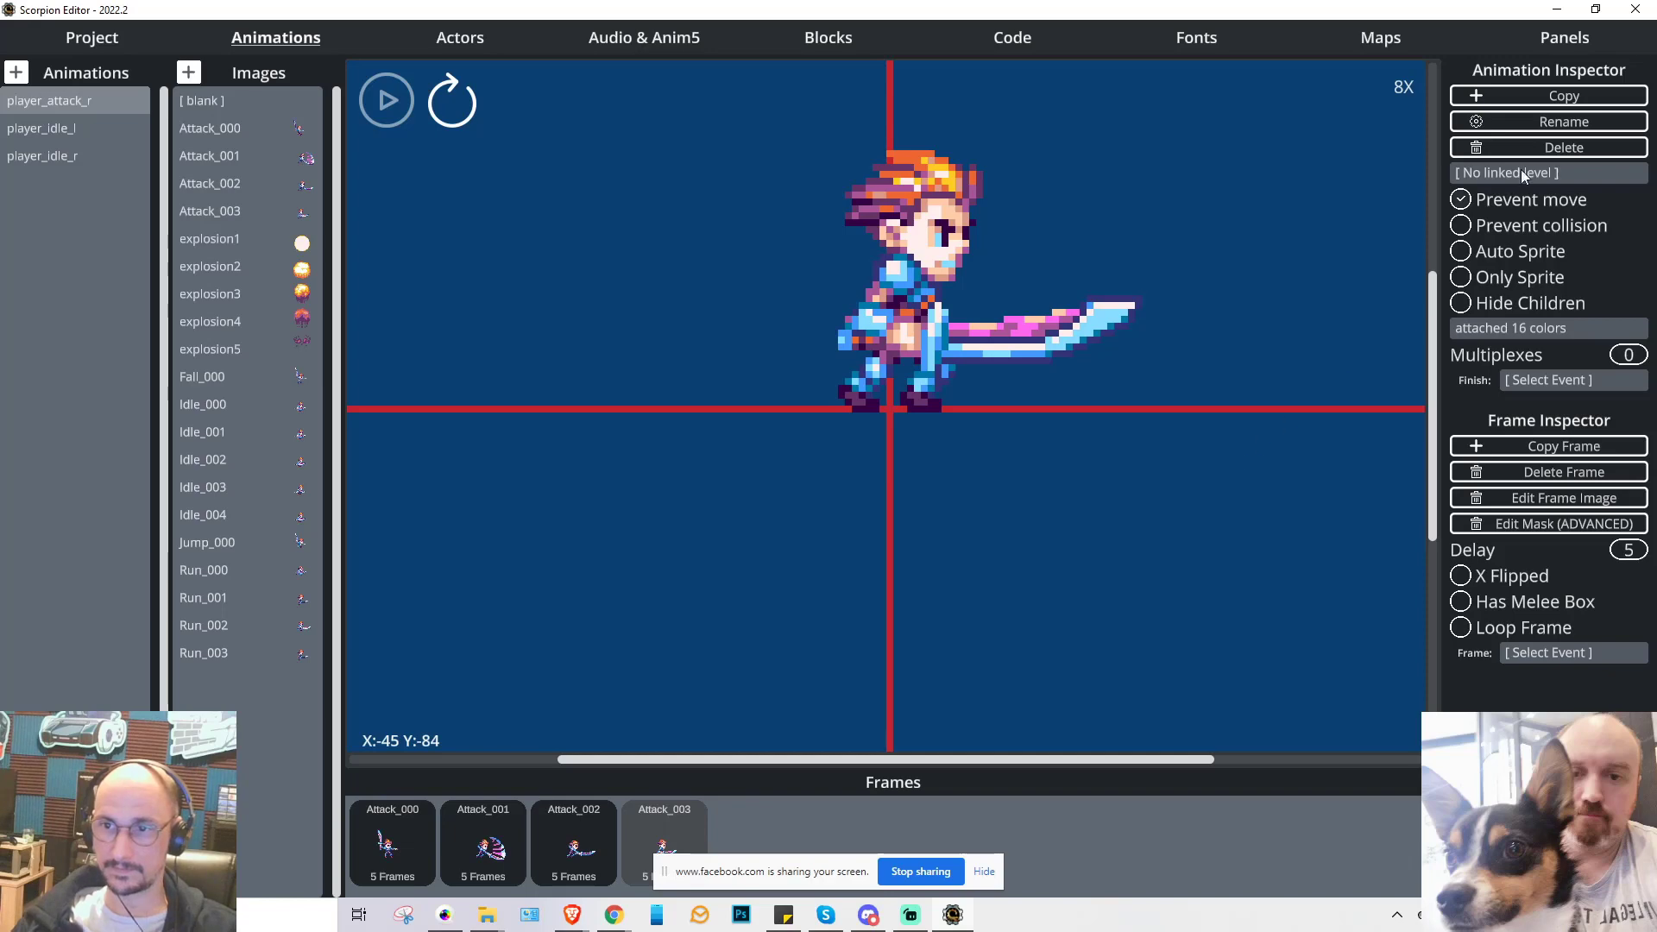
# - Copy player_attack_r as player_attack_l and flip its attack frames horizontally, aligned on the origin at X -63, Y -84
pyautogui.click(1544, 96)
pyautogui.click(158, 397)
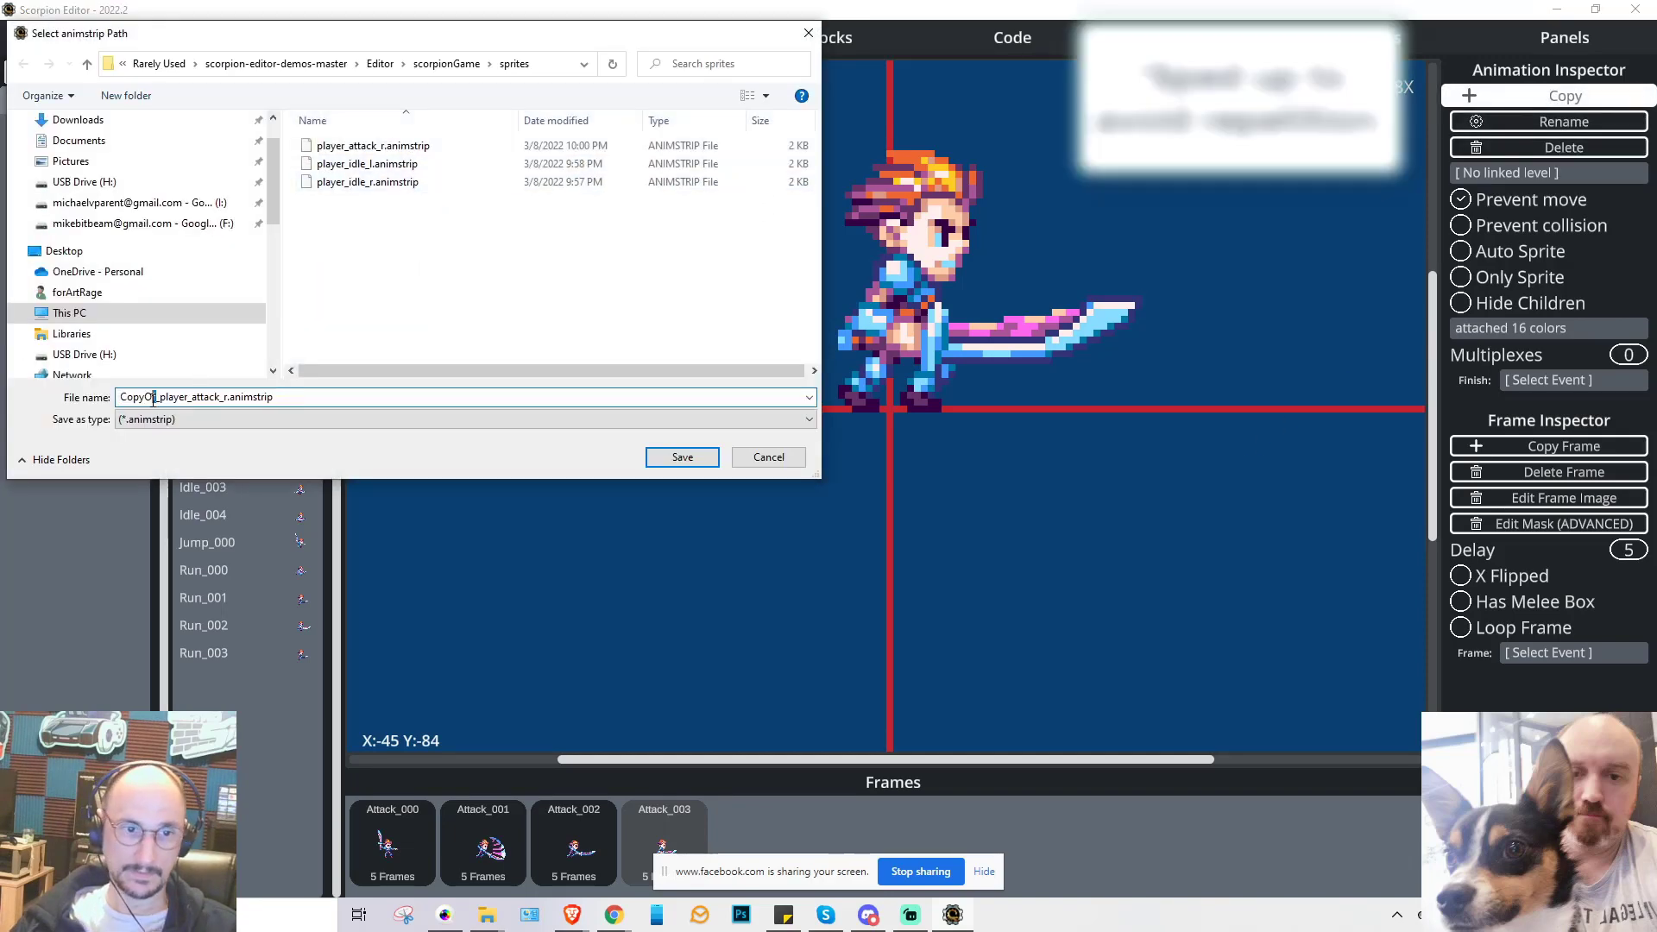
pyautogui.press('BackSpace')
pyautogui.press('BackSpace')
pyautogui.press('BackSpace')
pyautogui.press('BackSpace')
pyautogui.press('BackSpace')
pyautogui.press('BackSpace')
pyautogui.press('BackSpace')
pyautogui.click(187, 397)
pyautogui.press('BackSpace')
pyautogui.write('l')
pyautogui.click(681, 458)
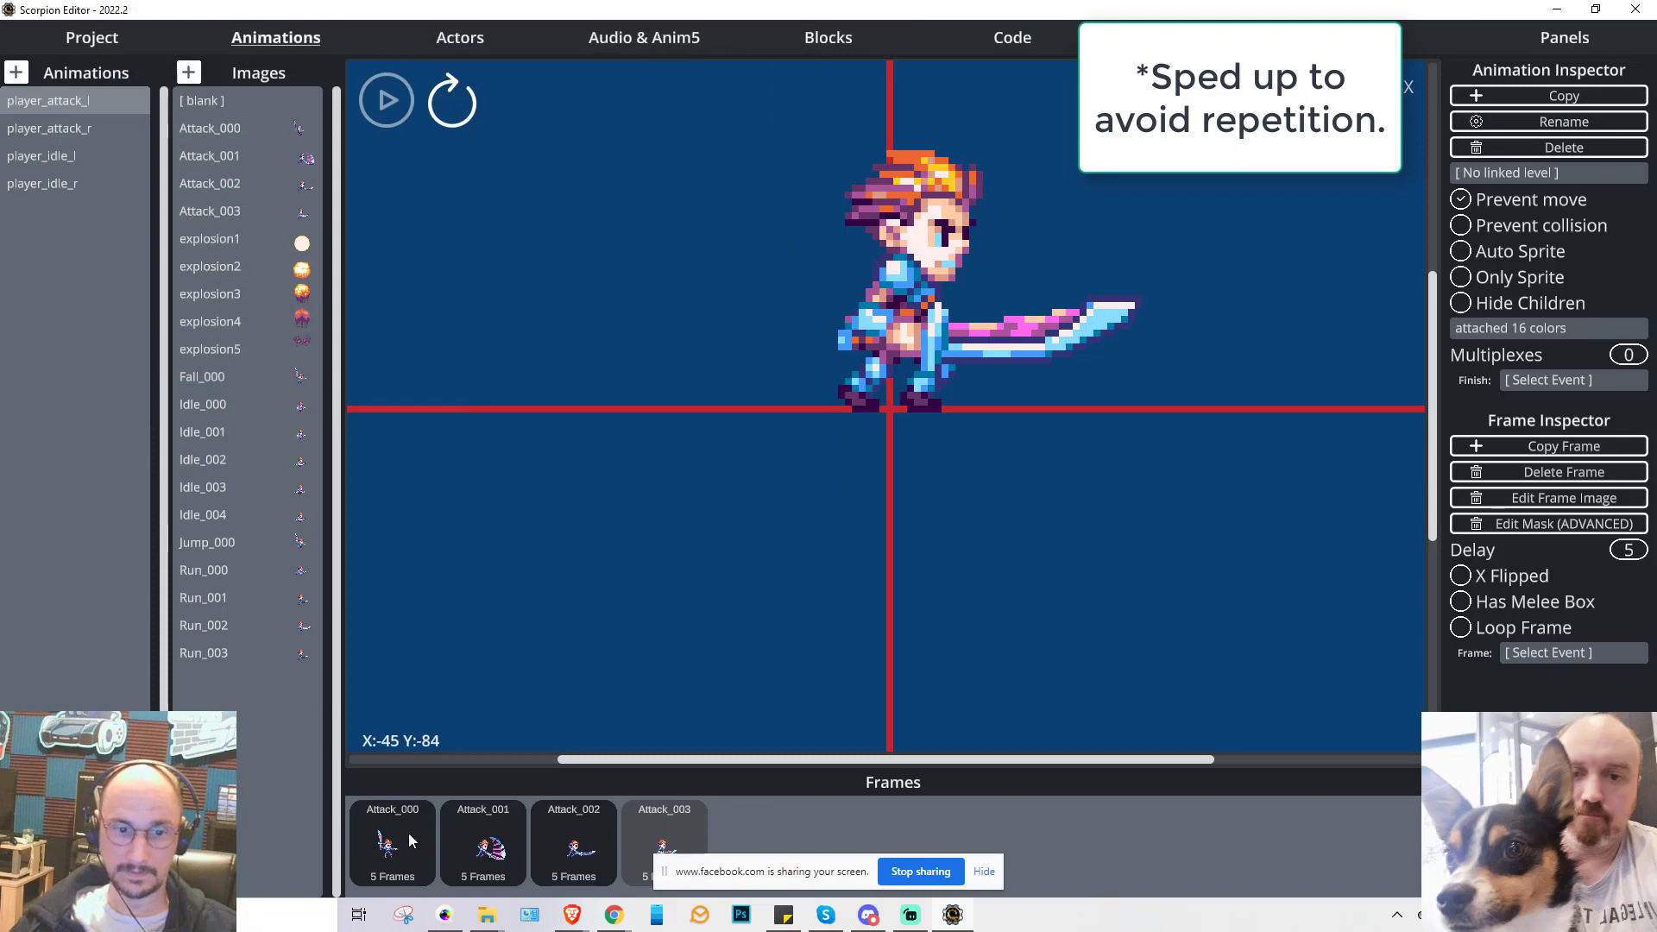
pyautogui.click(1460, 576)
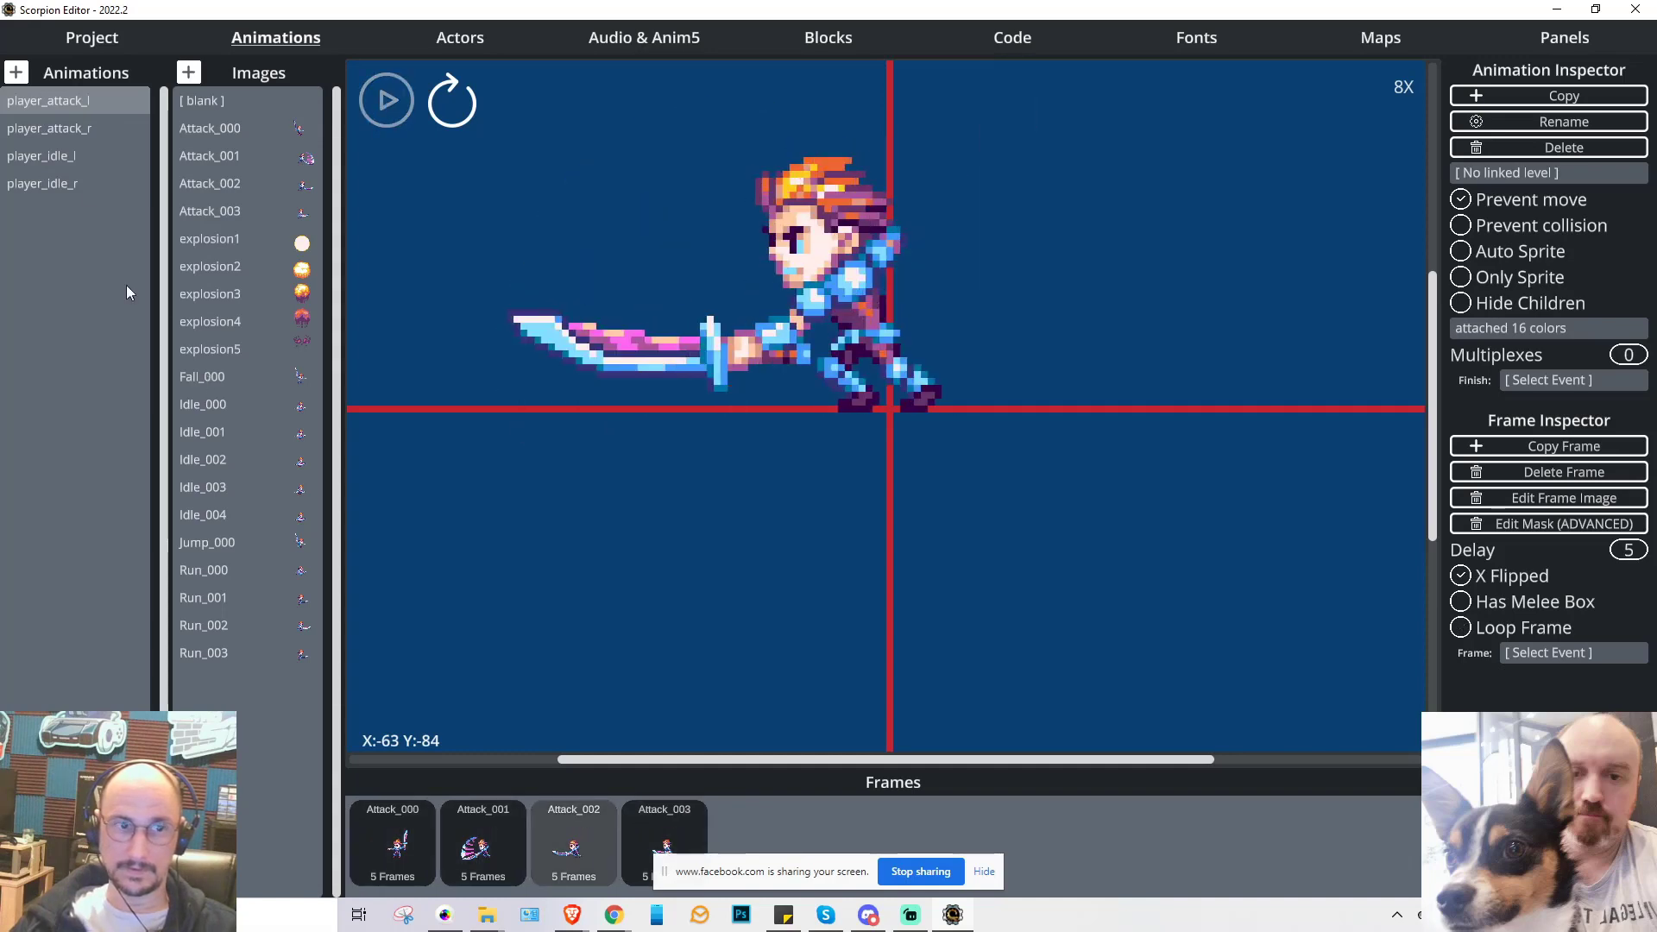
# - Create the animation player_fall_r with image Fall_000 as its frame, placed at X -44, Y -83
pyautogui.click(15, 73)
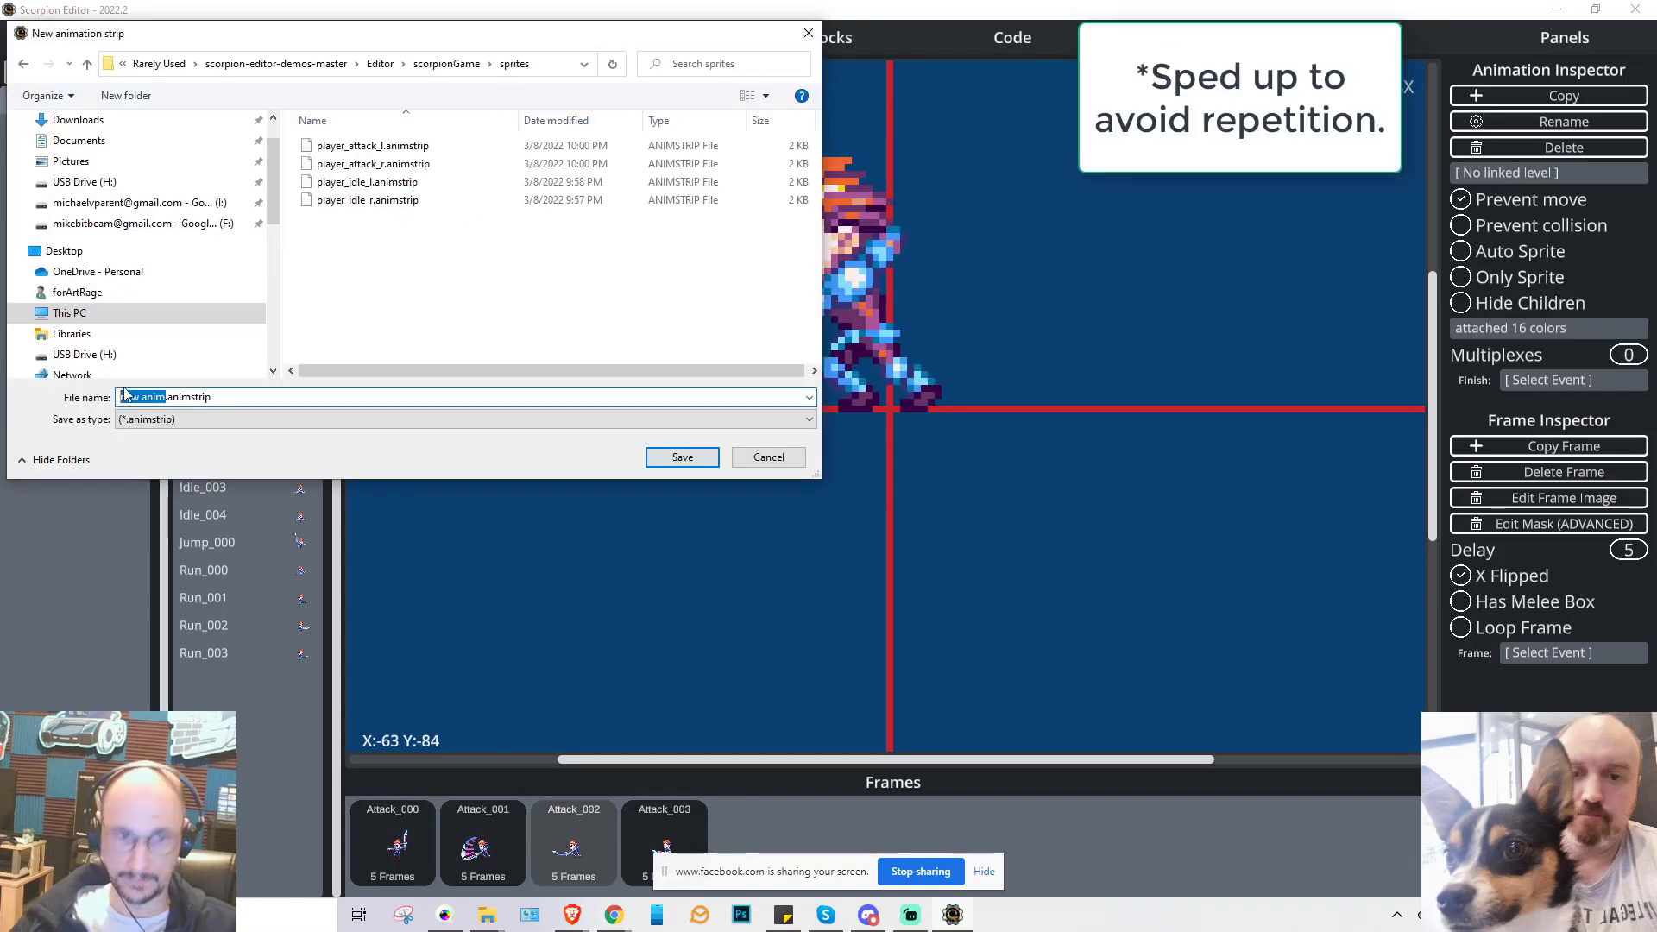
pyautogui.write('player_fall_r')
pyautogui.click(684, 457)
pyautogui.moveTo(207, 377); pyautogui.dragTo(883, 309)
pyautogui.scroll(-2, 884, 304)
# - Copy player_fall_r as player_fall_l, flip its frame horizontally and move it to X -64, Y -83
pyautogui.click(1563, 96)
pyautogui.write('player_fall_l')
pyautogui.click(683, 455)
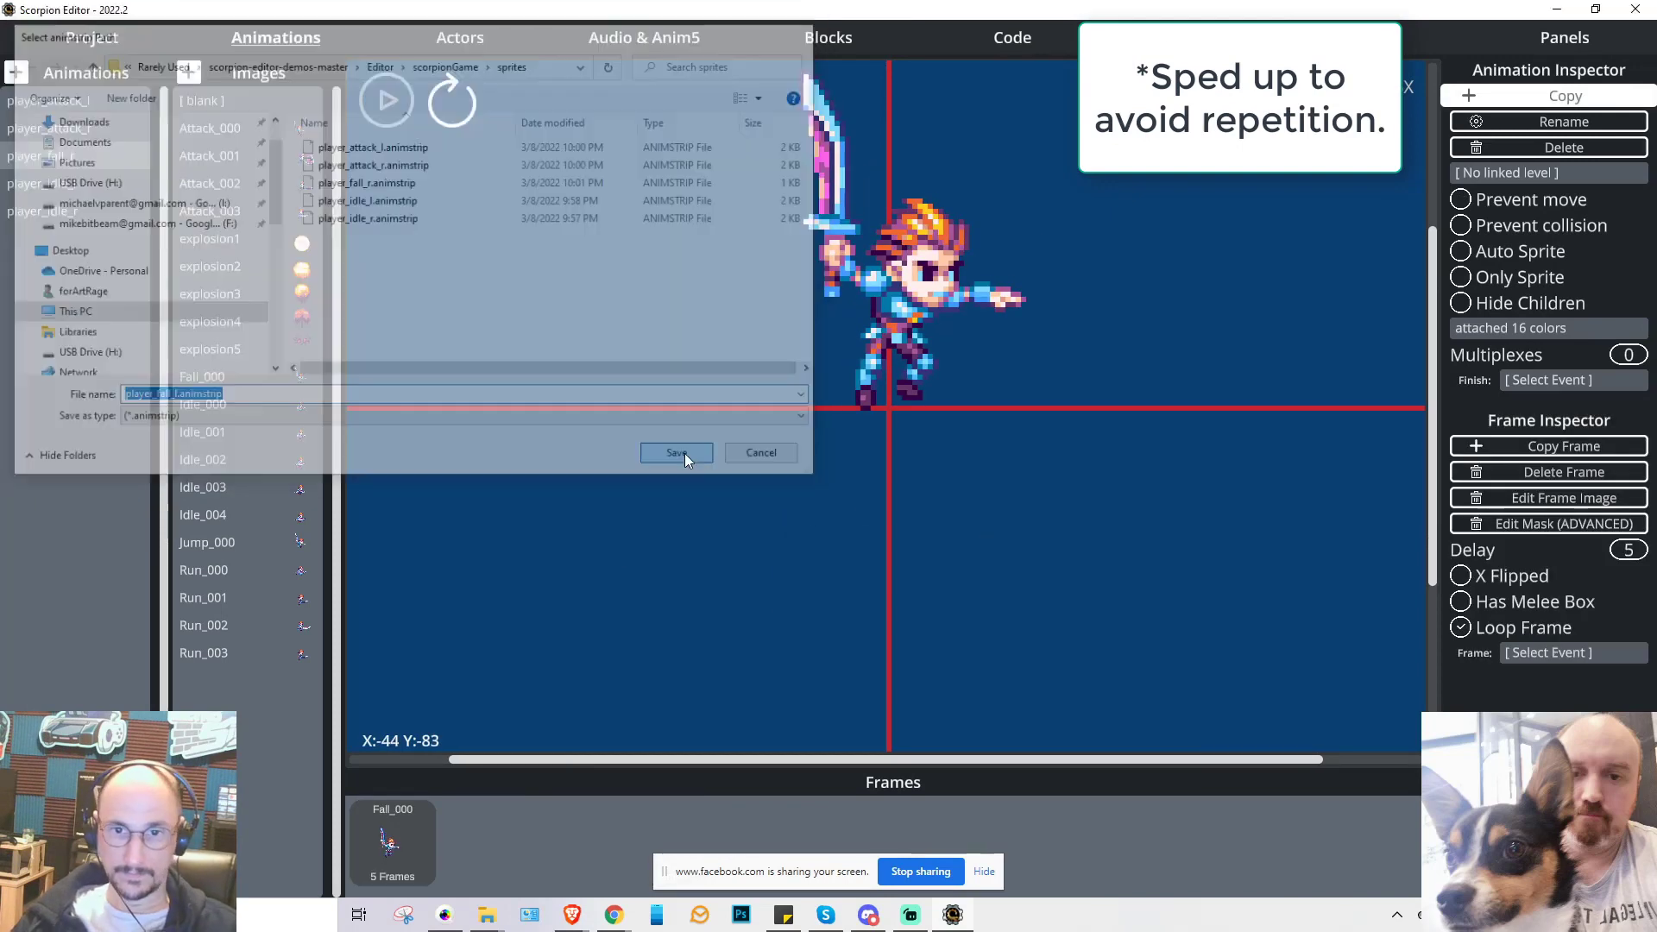
pyautogui.click(1460, 575)
pyautogui.moveTo(988, 296); pyautogui.dragTo(881, 294)
# - Create the animation player_jump_r and add image Jump_000 as its frame
pyautogui.click(16, 73)
pyautogui.doubleClick(446, 165)
pyautogui.write('jump_r')
pyautogui.click(682, 457)
pyautogui.doubleClick(205, 552)
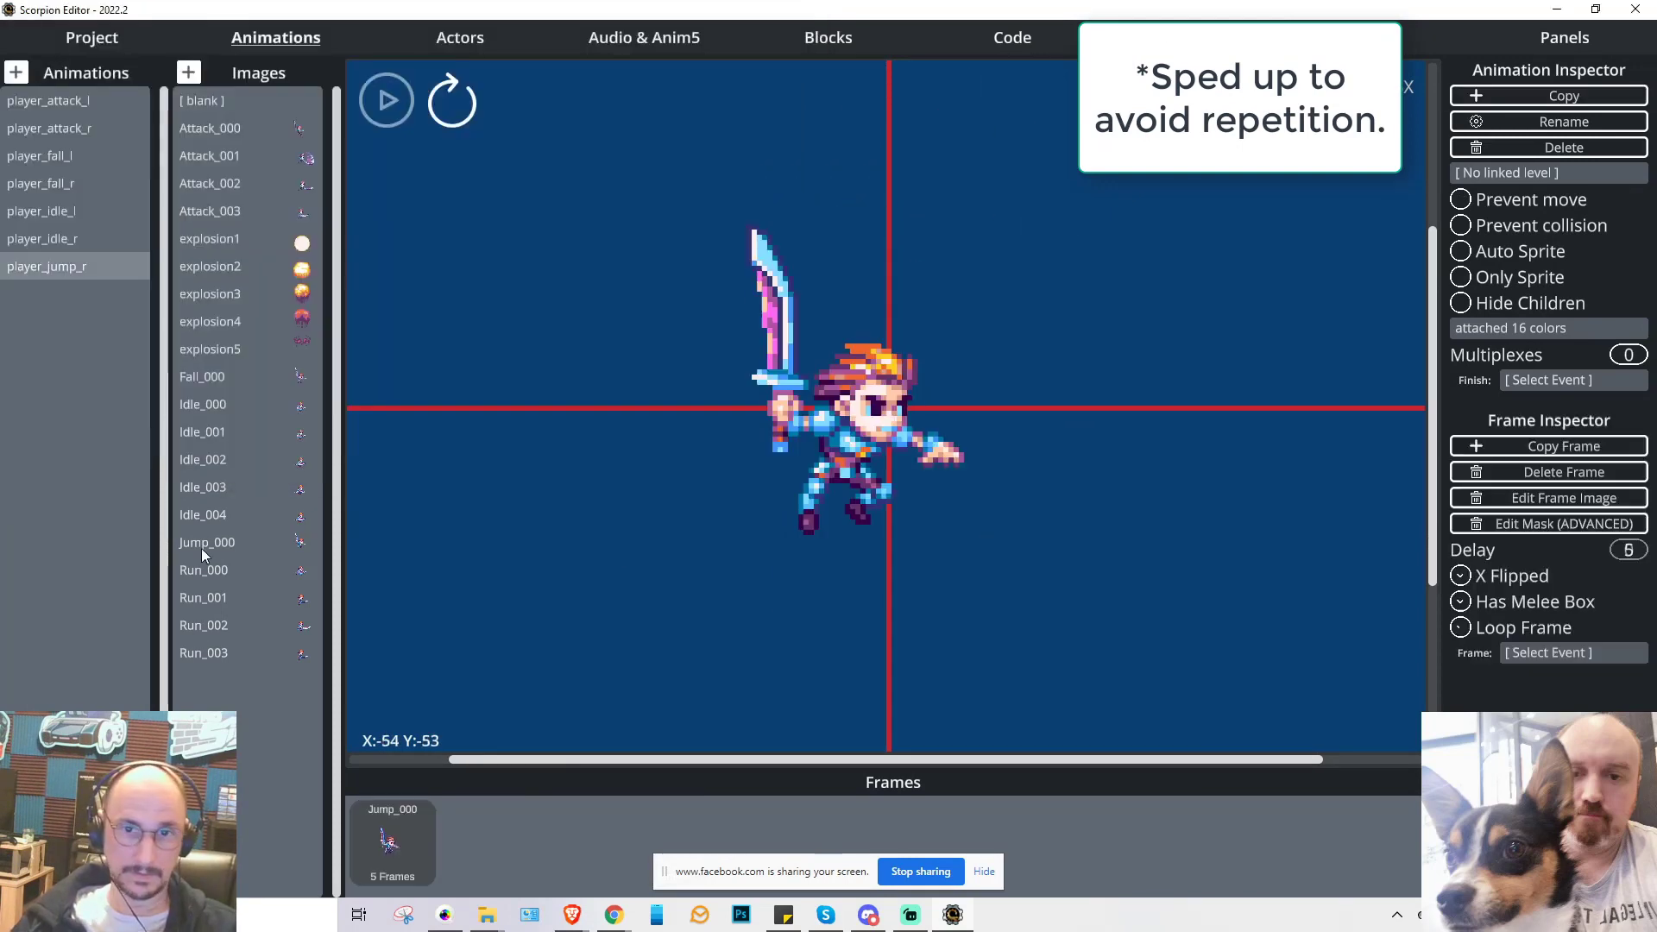
# - Place the player_jump_r frame at X -44, Y -81 and copy the animation as player_jump_l, flipped horizontally at X -65, Y -81
pyautogui.click(1564, 96)
pyautogui.moveTo(845, 439); pyautogui.dragTo(880, 298)
pyautogui.write('l')
pyautogui.click(683, 457)
pyautogui.click(1460, 576)
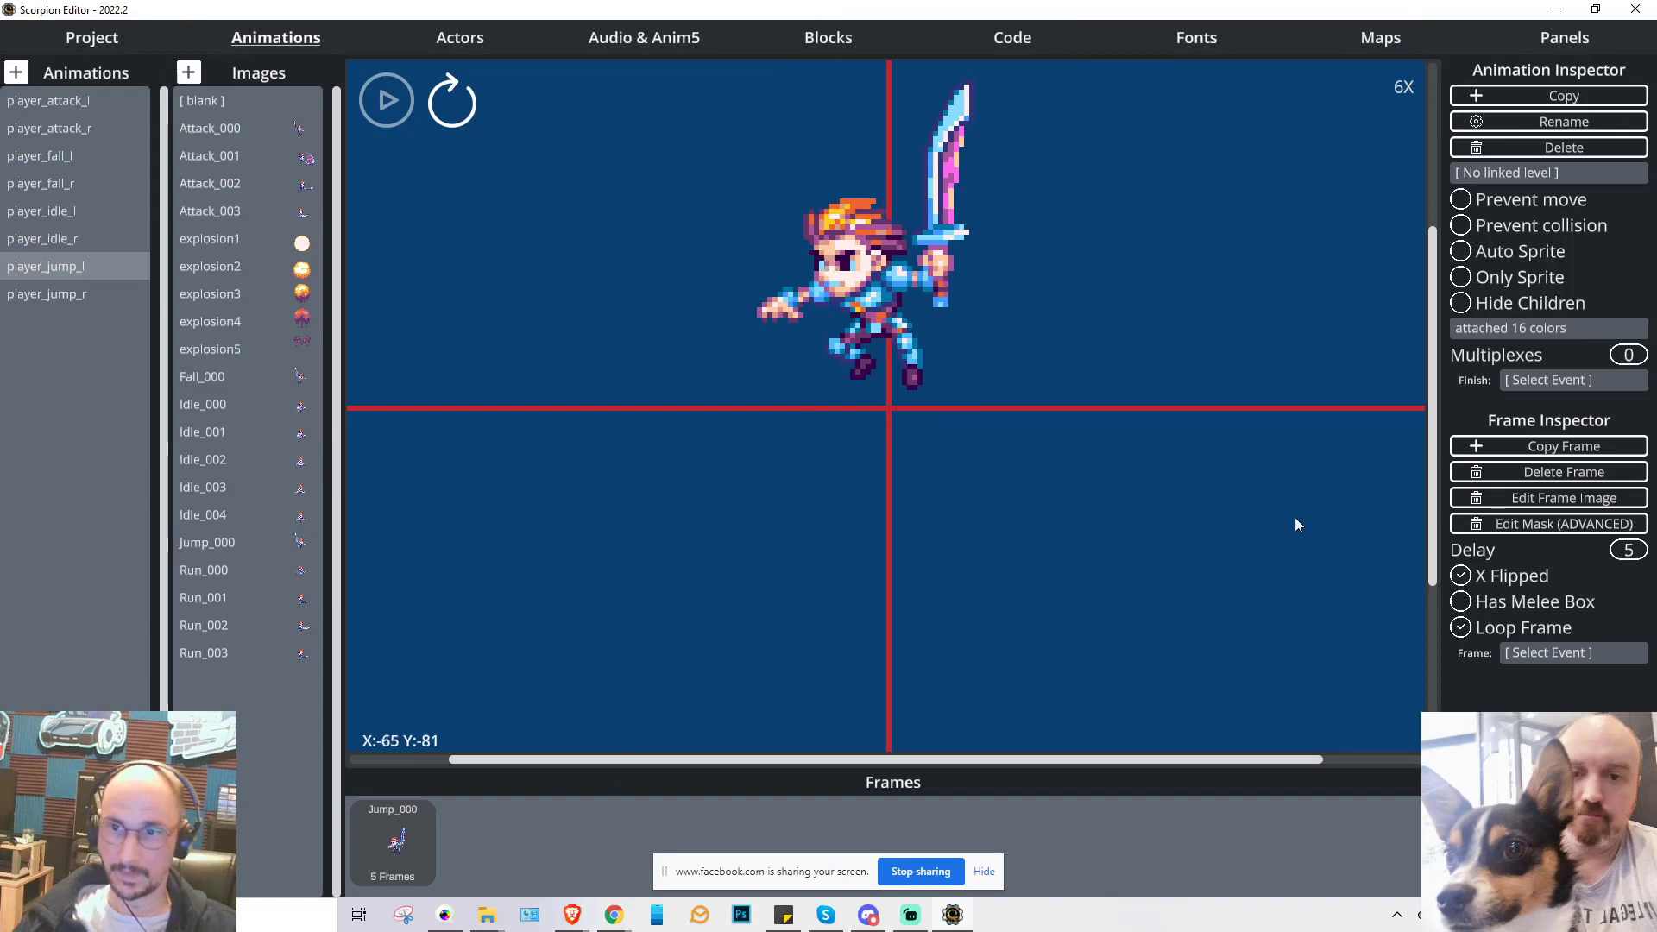
# - Compare the frame positions of player_jump_l and player_jump_r relative to the origin
pyautogui.click(30, 293)
pyautogui.click(34, 276)
pyautogui.click(34, 297)
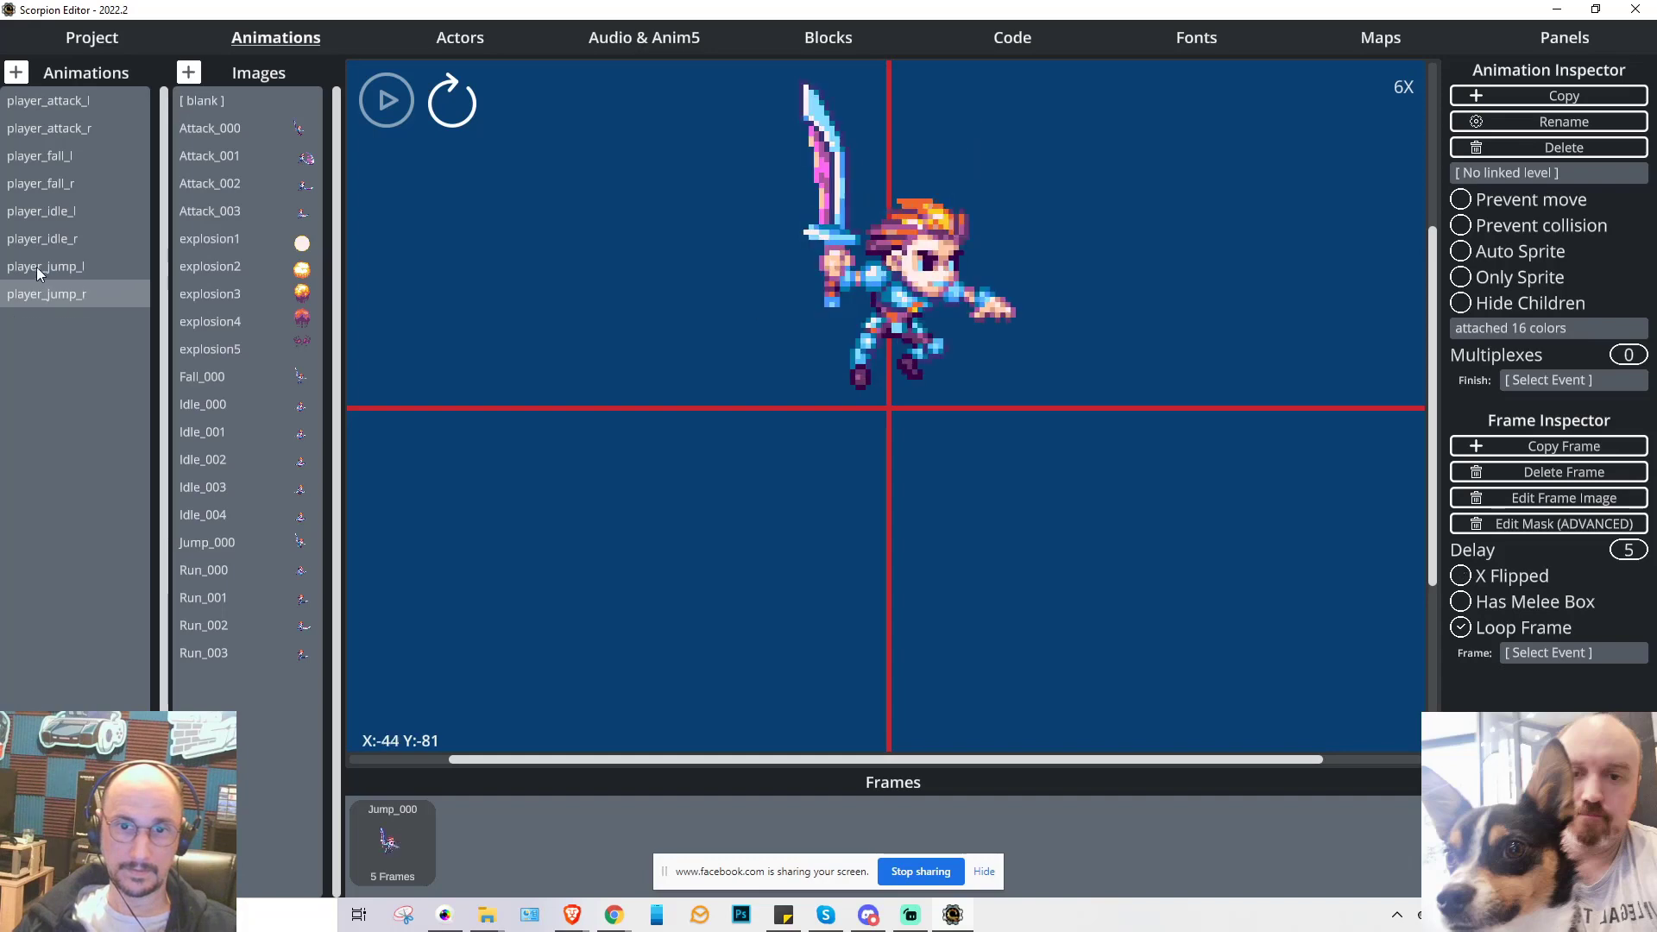
pyautogui.click(36, 267)
pyautogui.click(33, 292)
pyautogui.click(44, 269)
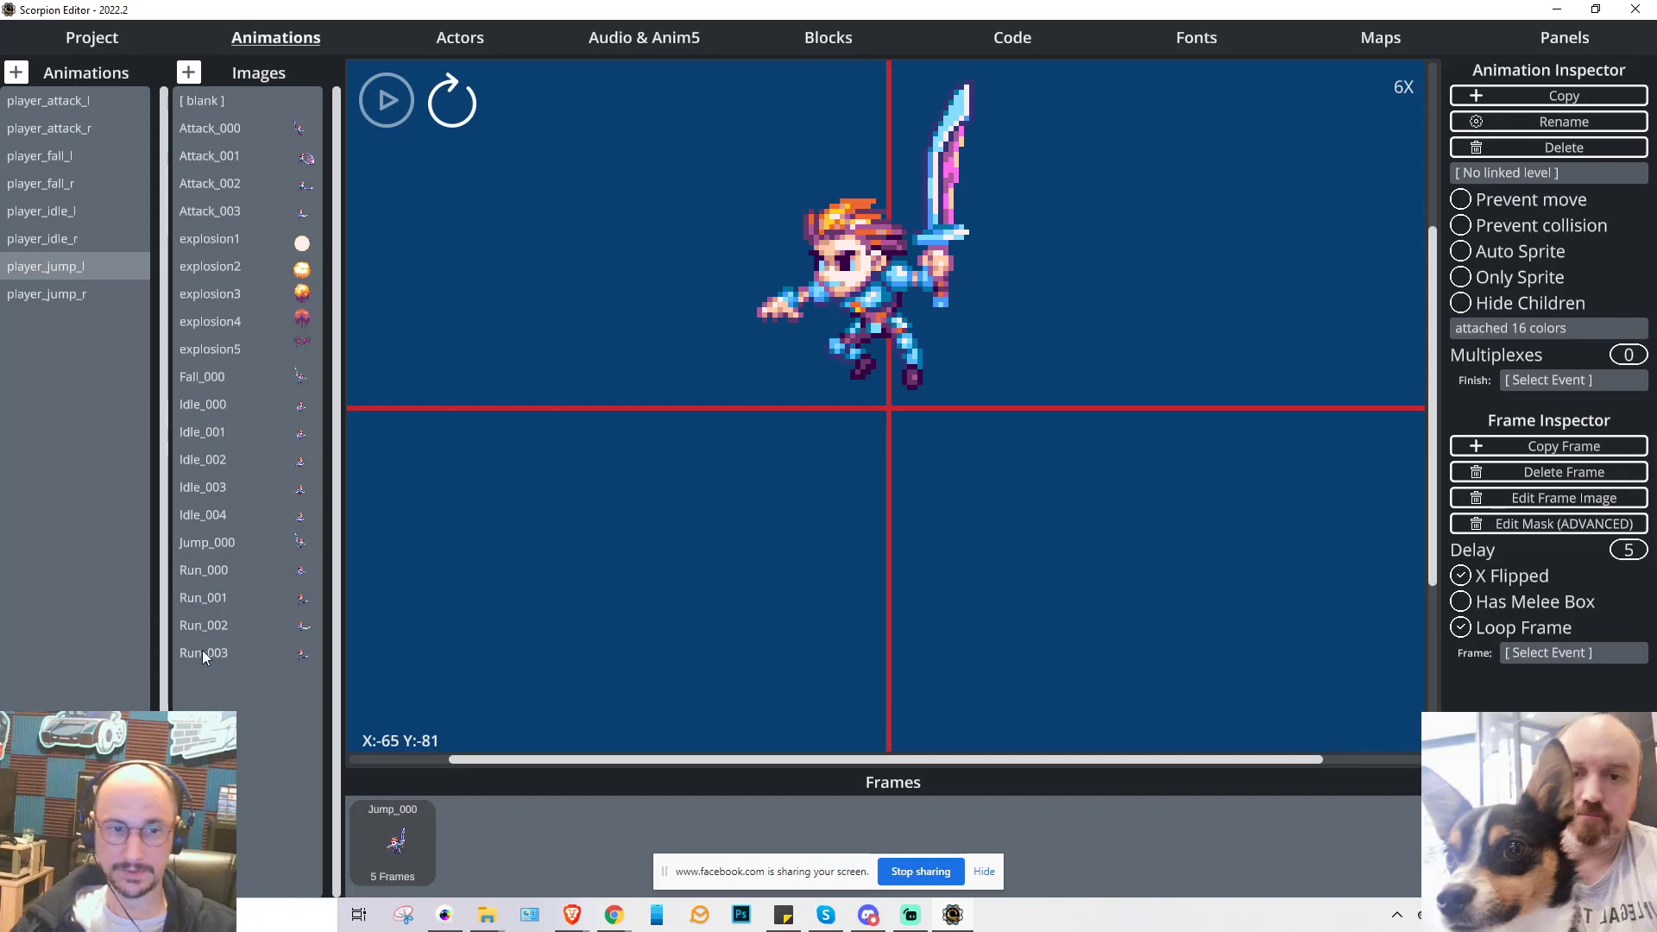
# - Check the position of player_idle_r and of both fall animations relative to the origin line
pyautogui.click(43, 238)
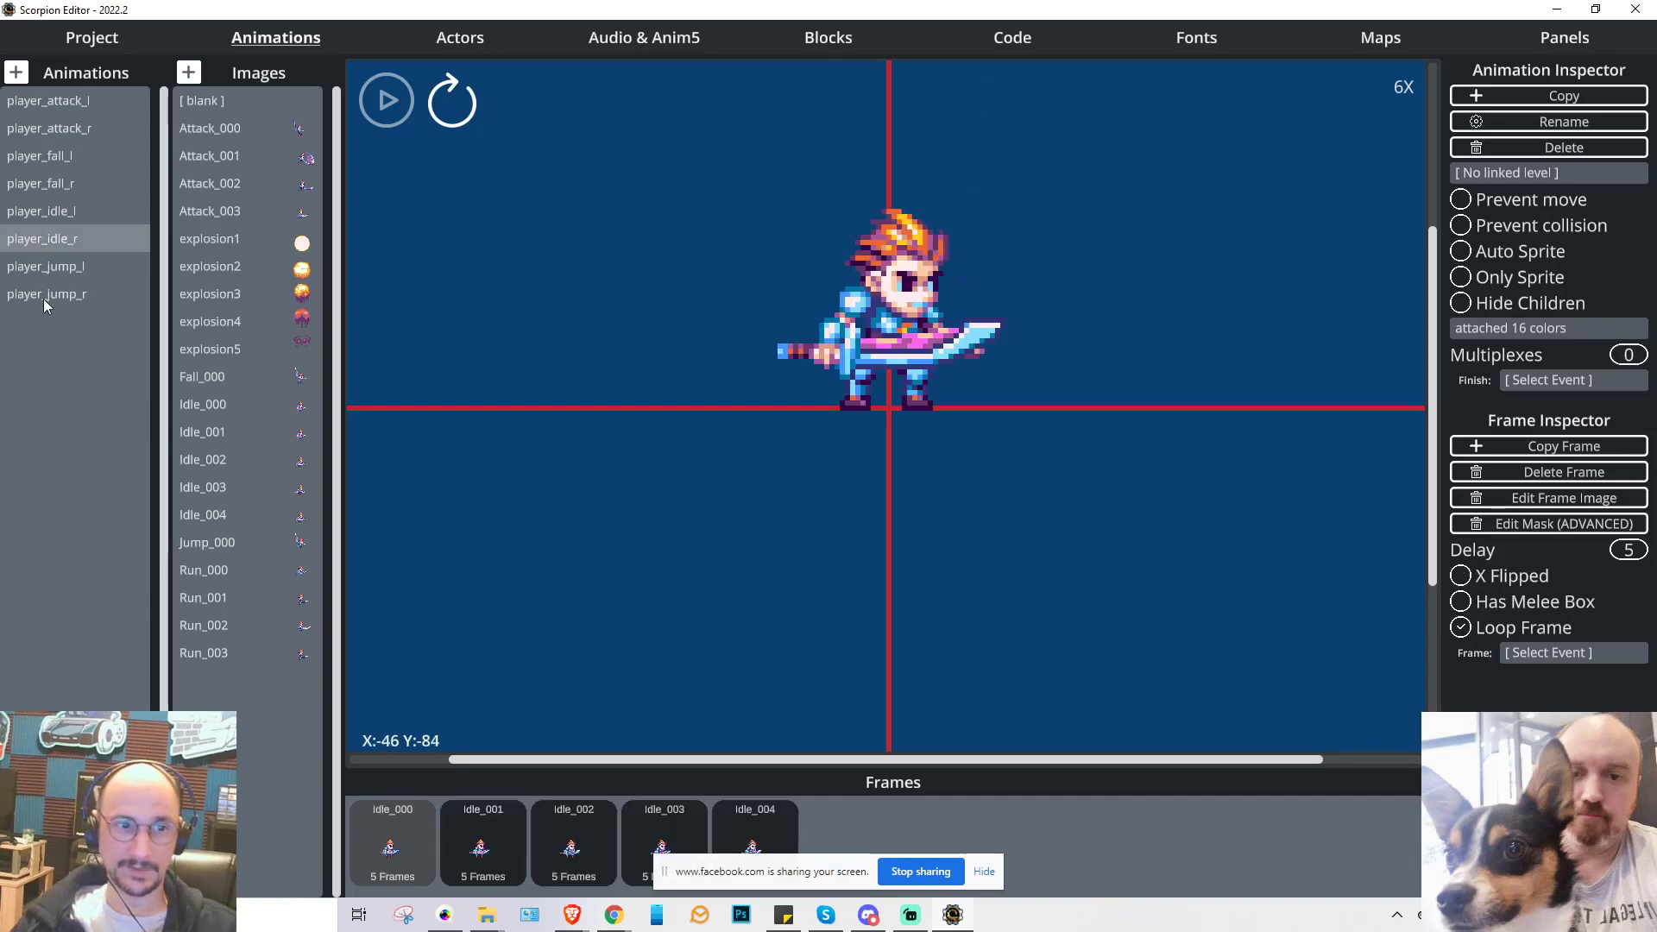
pyautogui.click(34, 184)
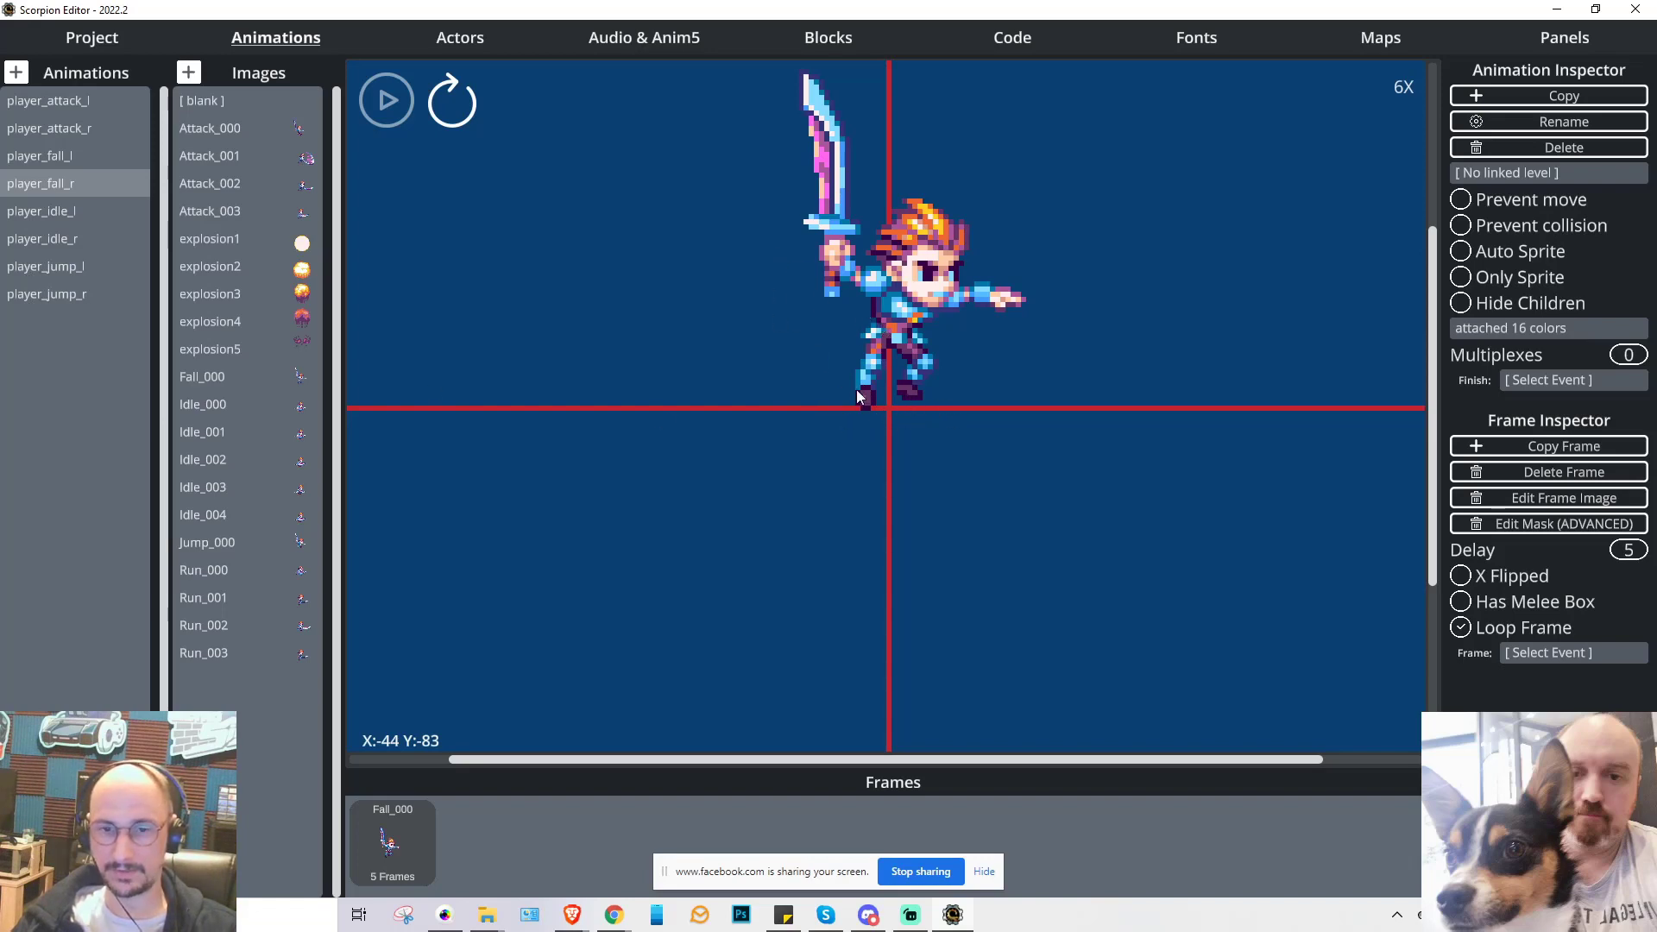
pyautogui.click(40, 155)
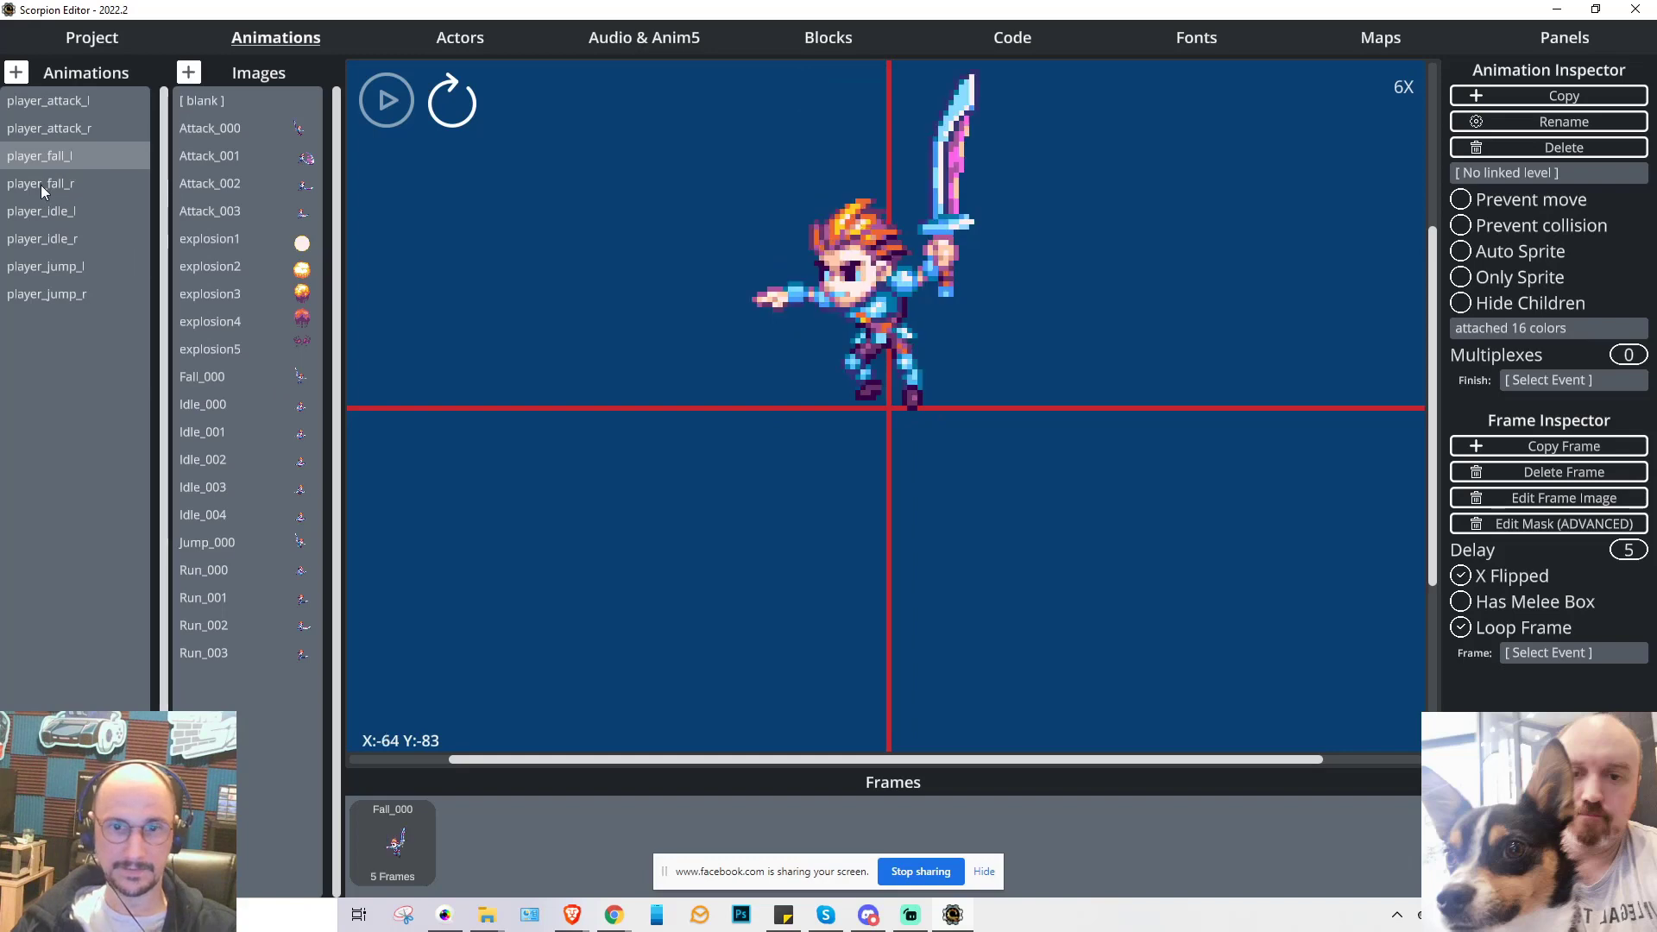
pyautogui.click(39, 184)
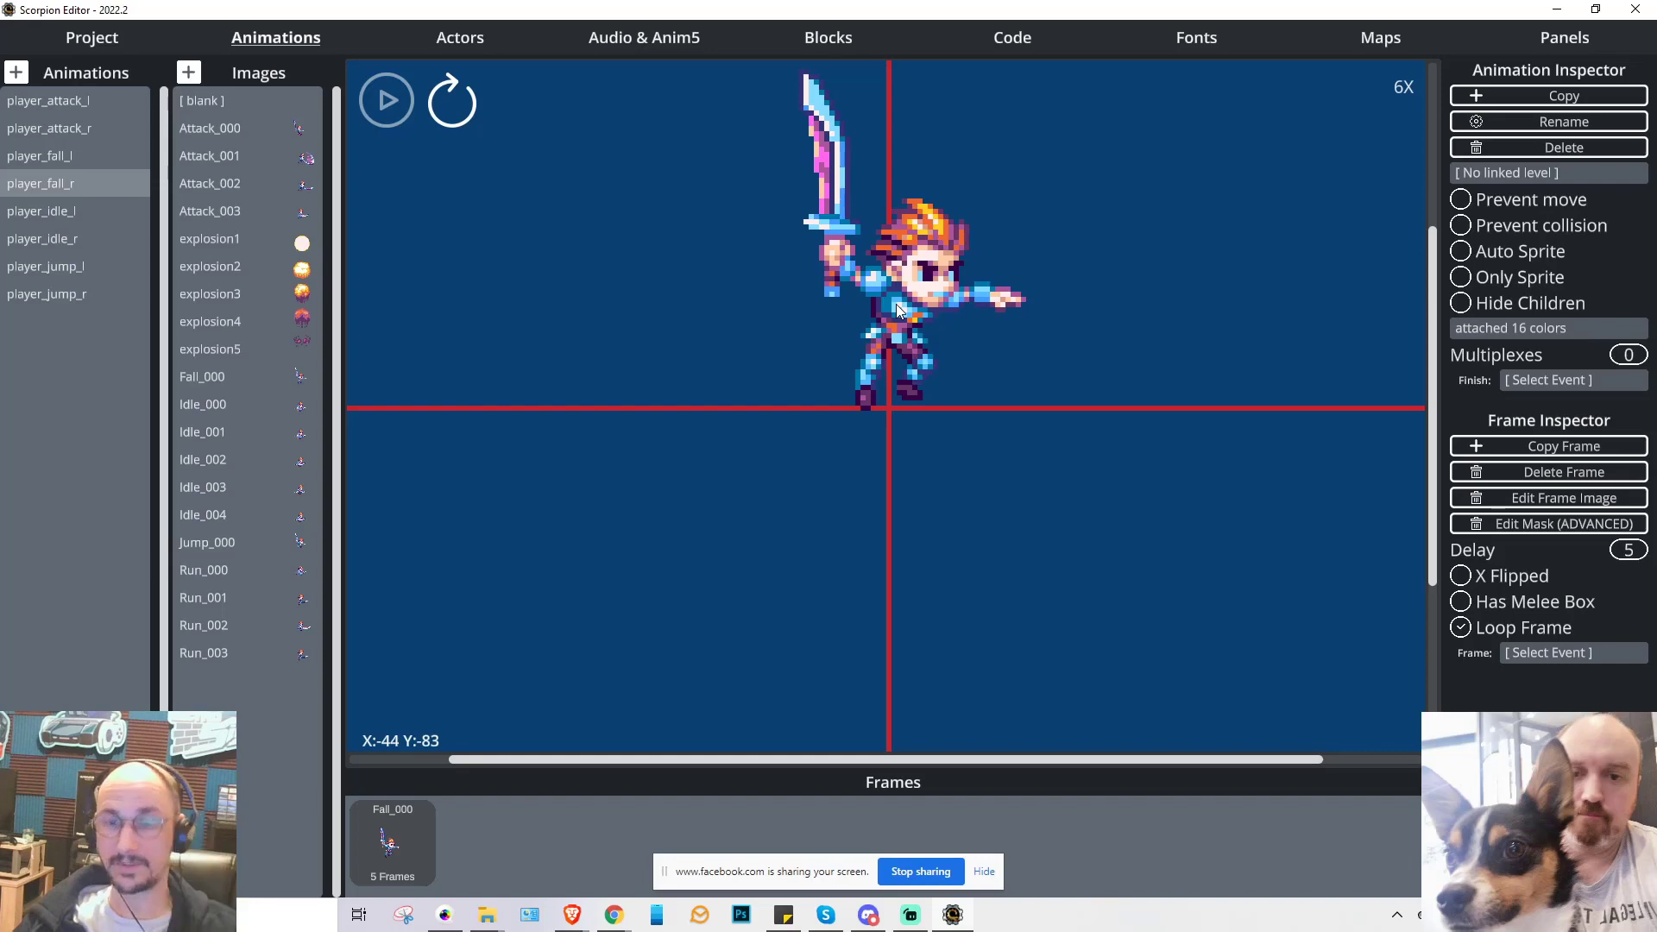
# - Review the jump, idle, fall and attack animations one by one to compare how they line up on the origin
pyautogui.click(41, 268)
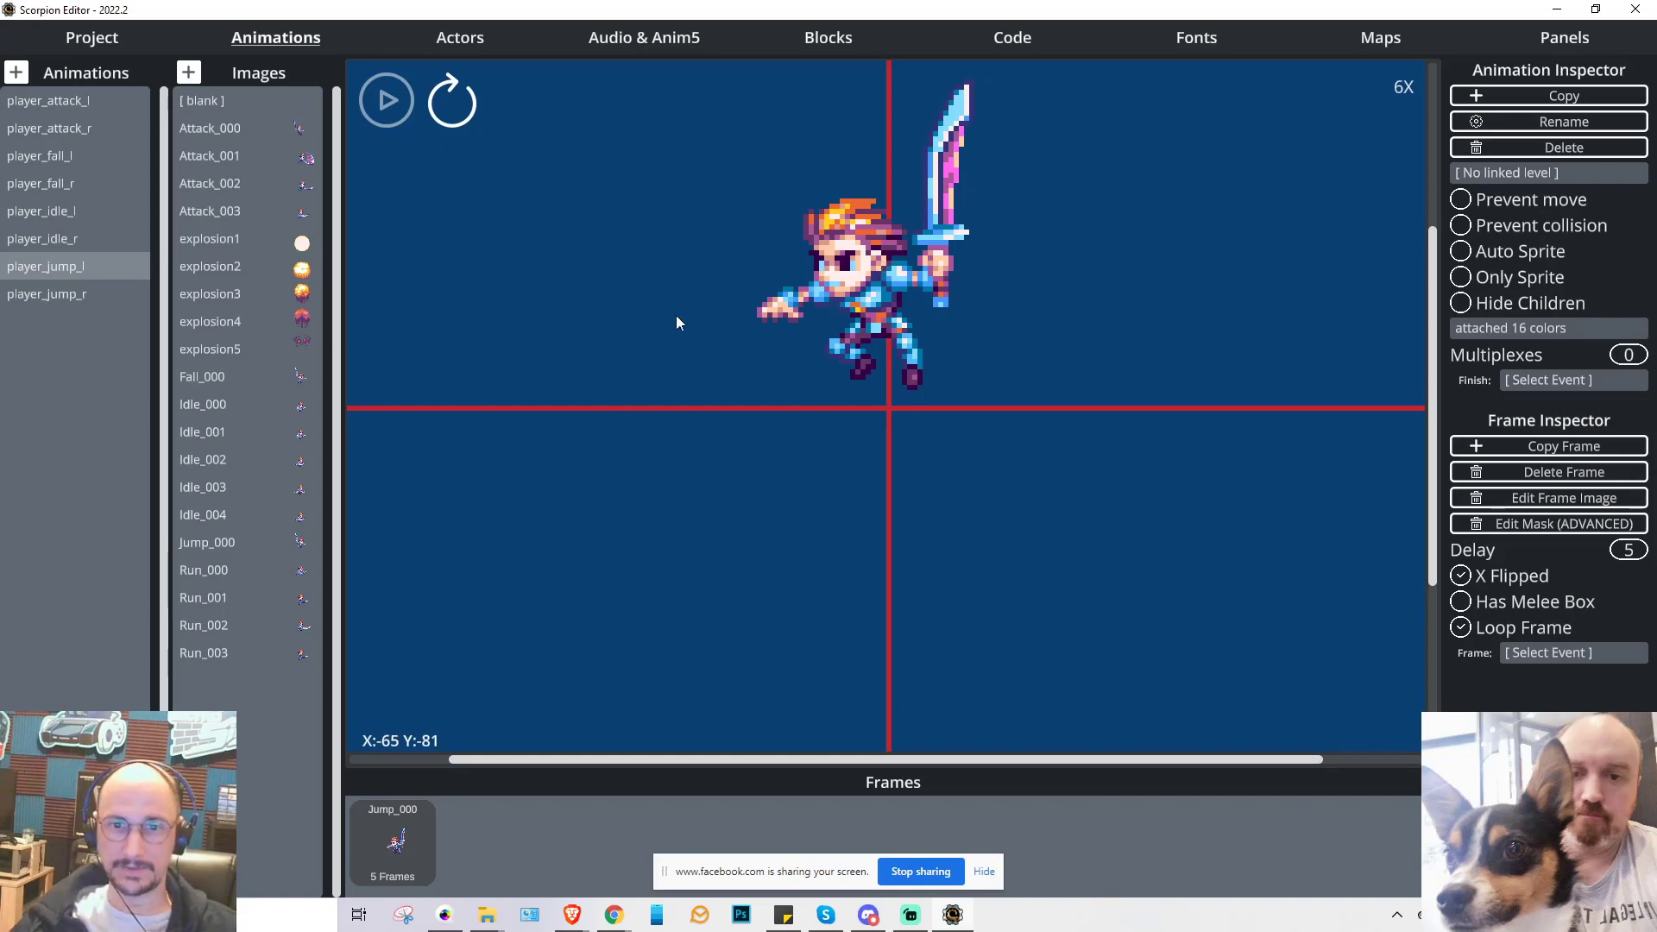
pyautogui.click(61, 296)
pyautogui.click(54, 272)
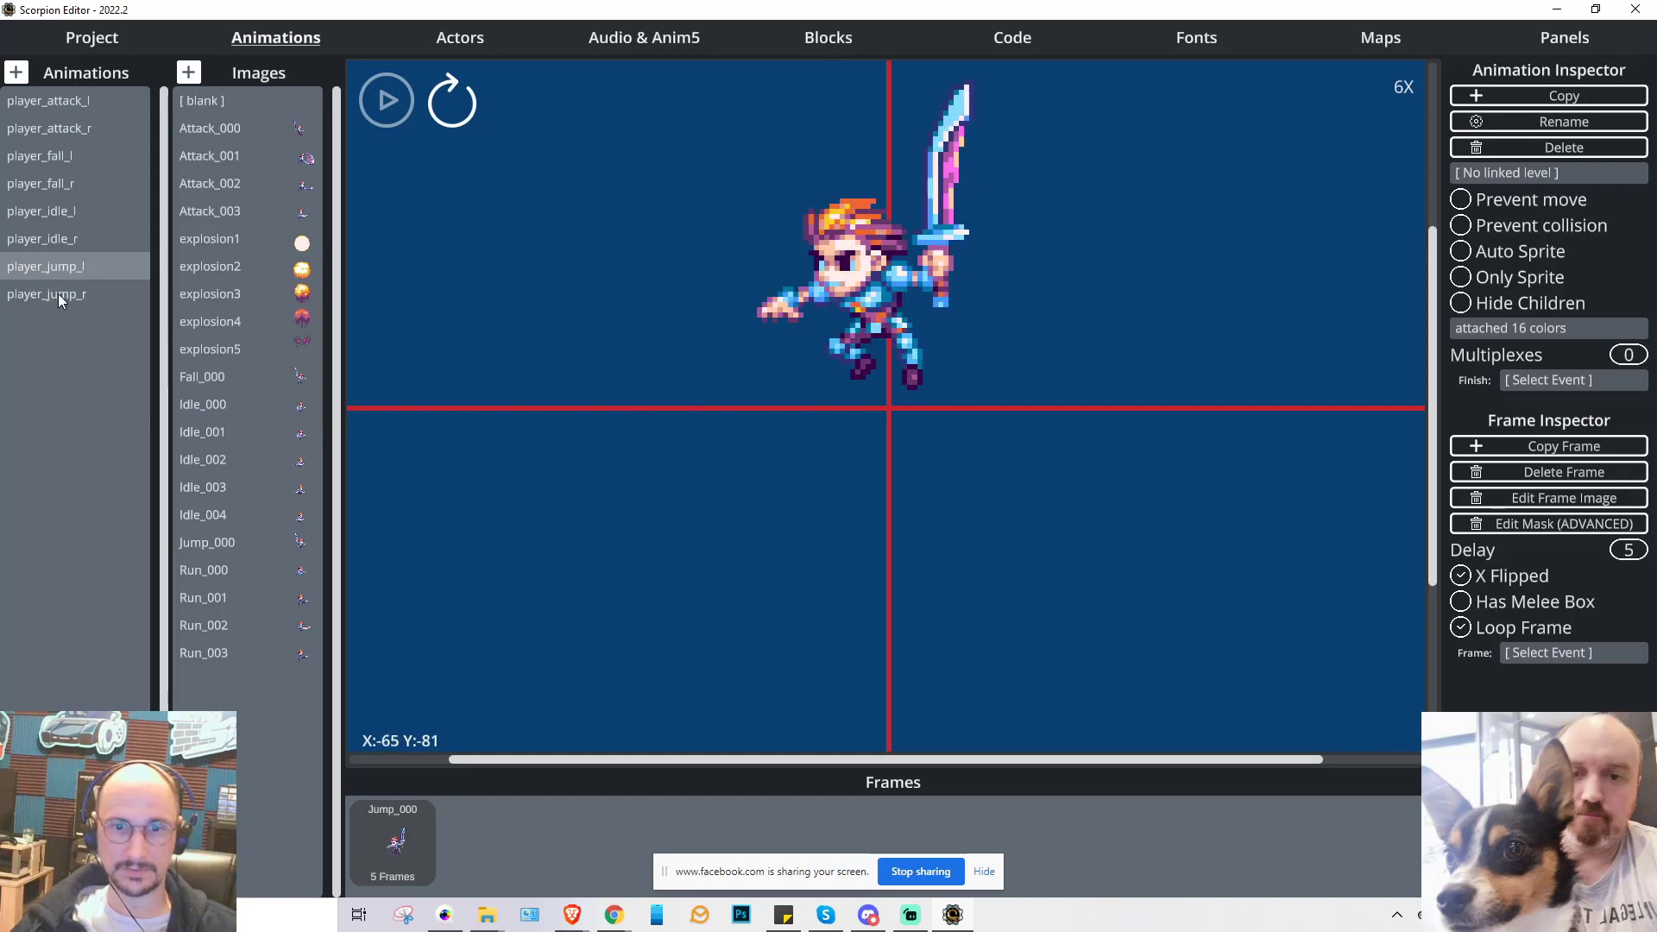
pyautogui.click(59, 294)
pyautogui.click(64, 237)
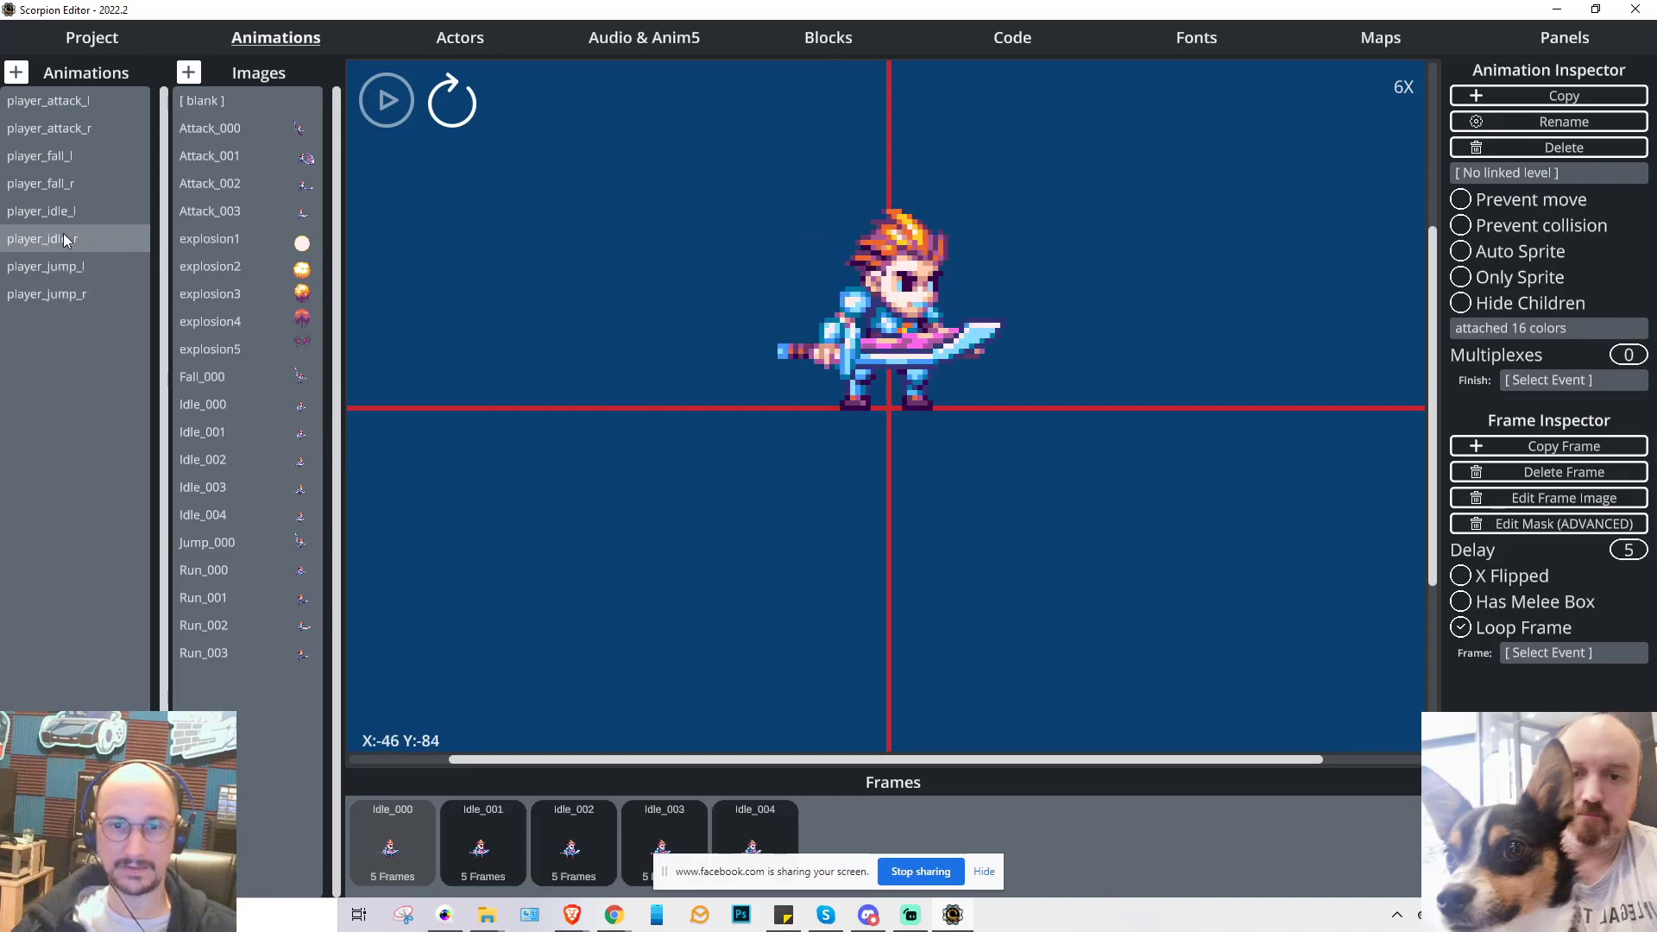
pyautogui.click(57, 212)
pyautogui.click(54, 182)
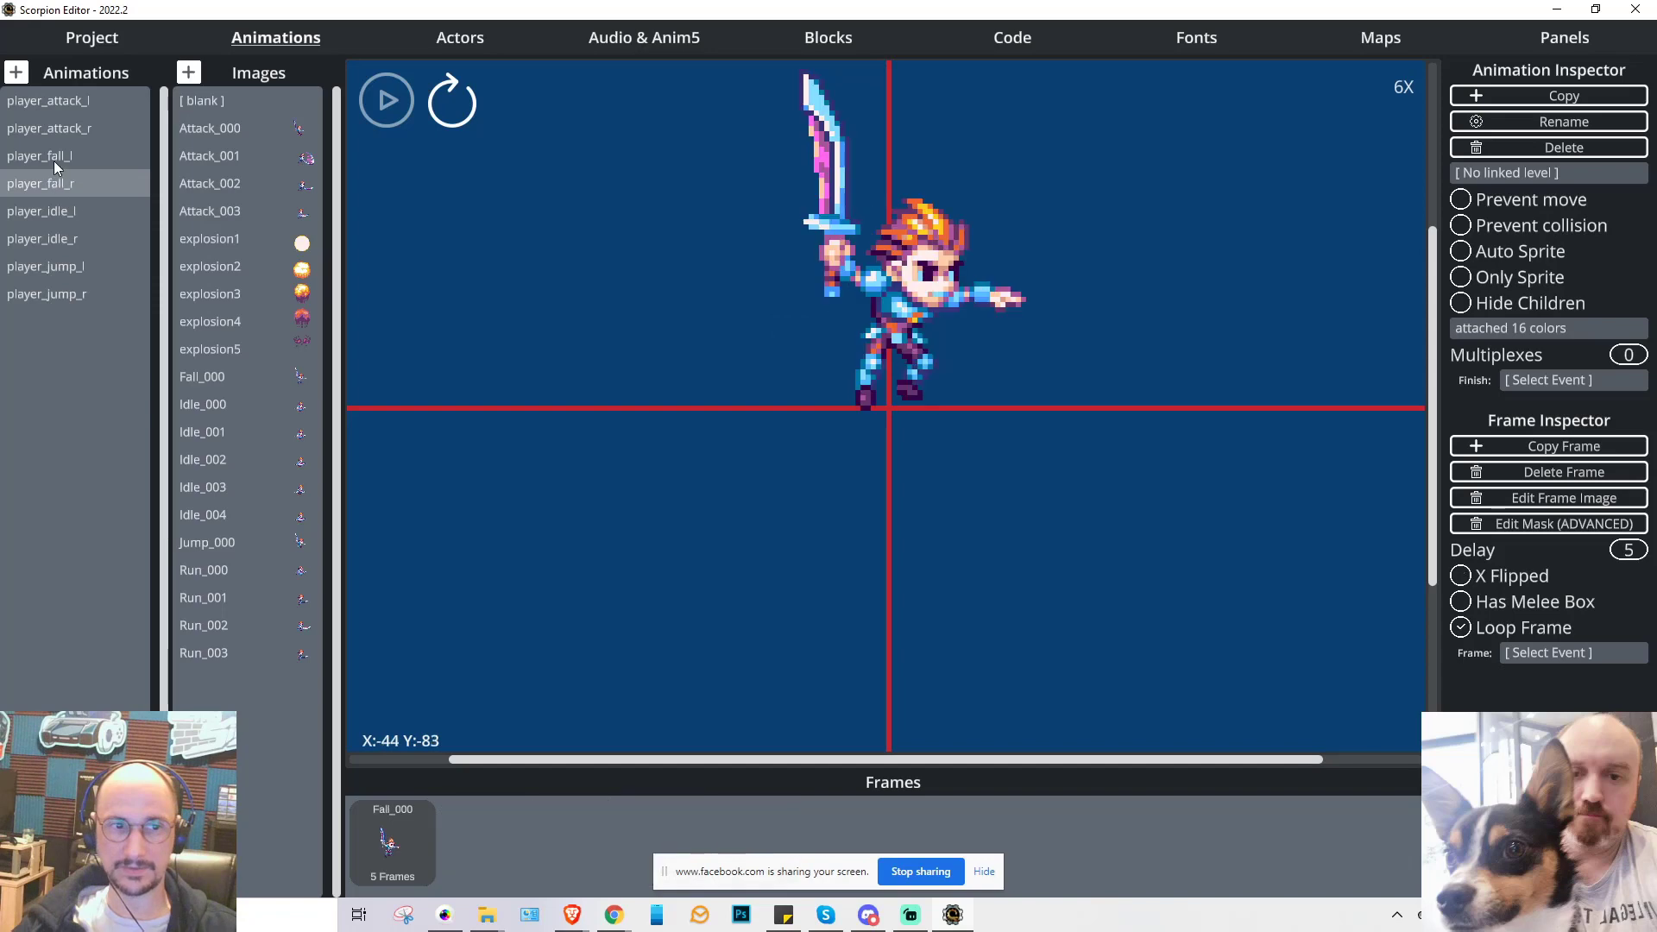
pyautogui.click(53, 159)
pyautogui.click(60, 130)
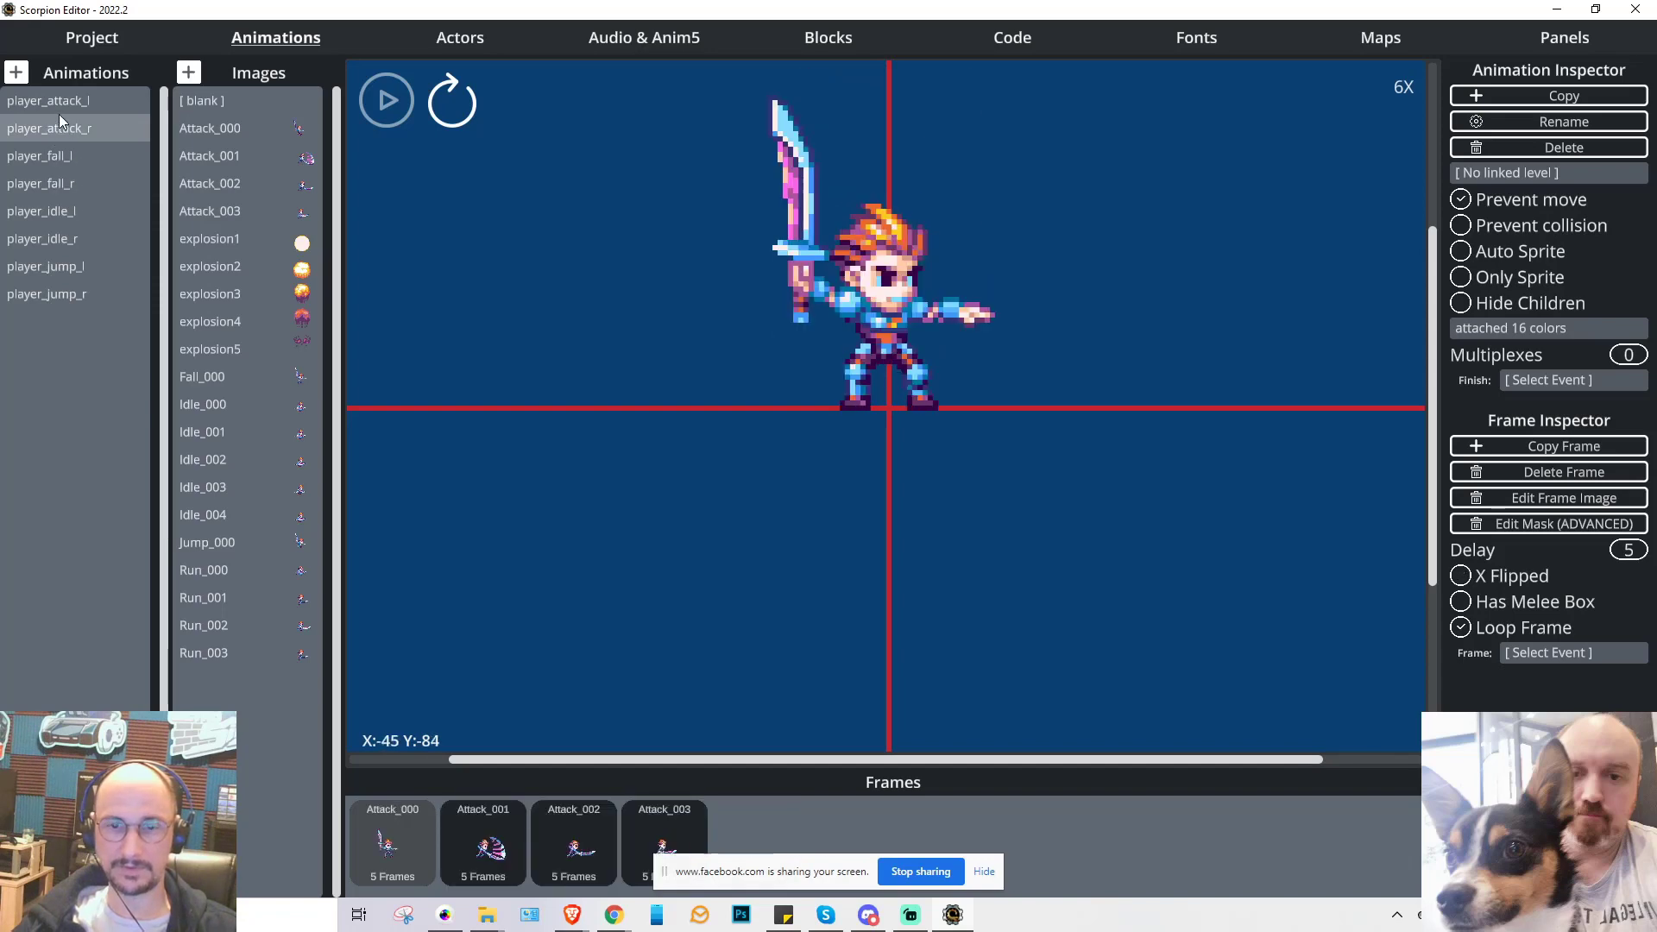
pyautogui.click(62, 294)
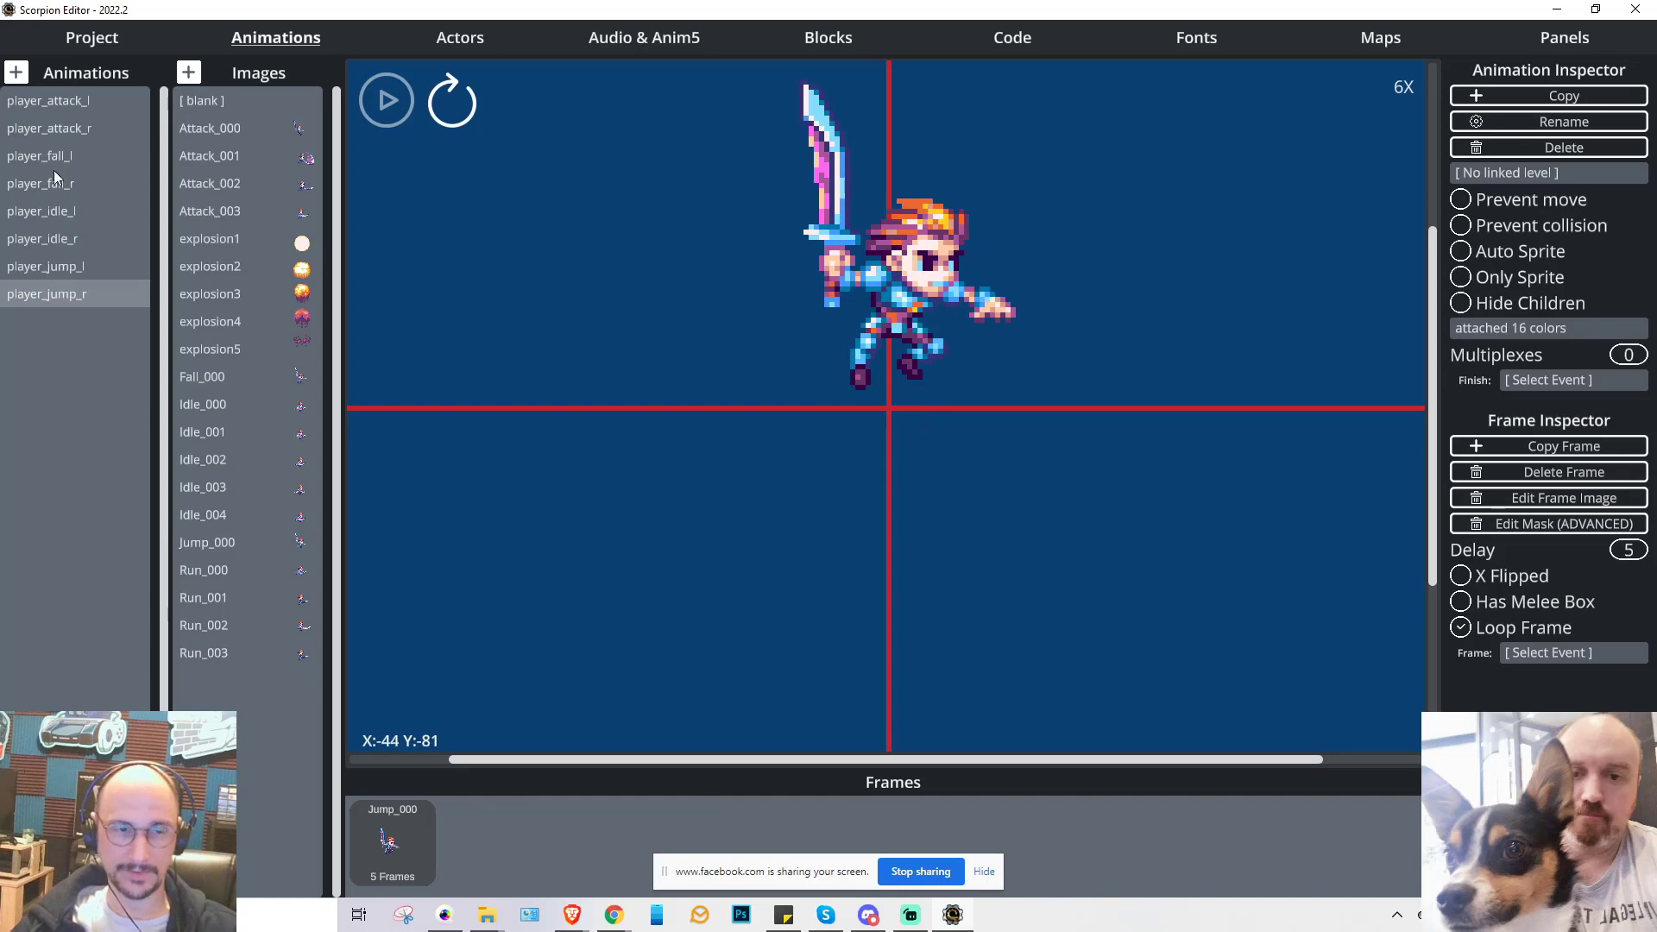
# - Create the animation player_run_r from images Run_000 to Run_003, delete the duplicate Run_000 frame and align the frames to the origin
pyautogui.click(15, 80)
pyautogui.write('player_run_r')
pyautogui.press('Return')
pyautogui.moveTo(204, 570); pyautogui.dragTo(483, 828)
pyautogui.moveTo(204, 598); pyautogui.dragTo(574, 828)
pyautogui.moveTo(204, 625); pyautogui.dragTo(664, 825)
pyautogui.moveTo(204, 653); pyautogui.dragTo(768, 821)
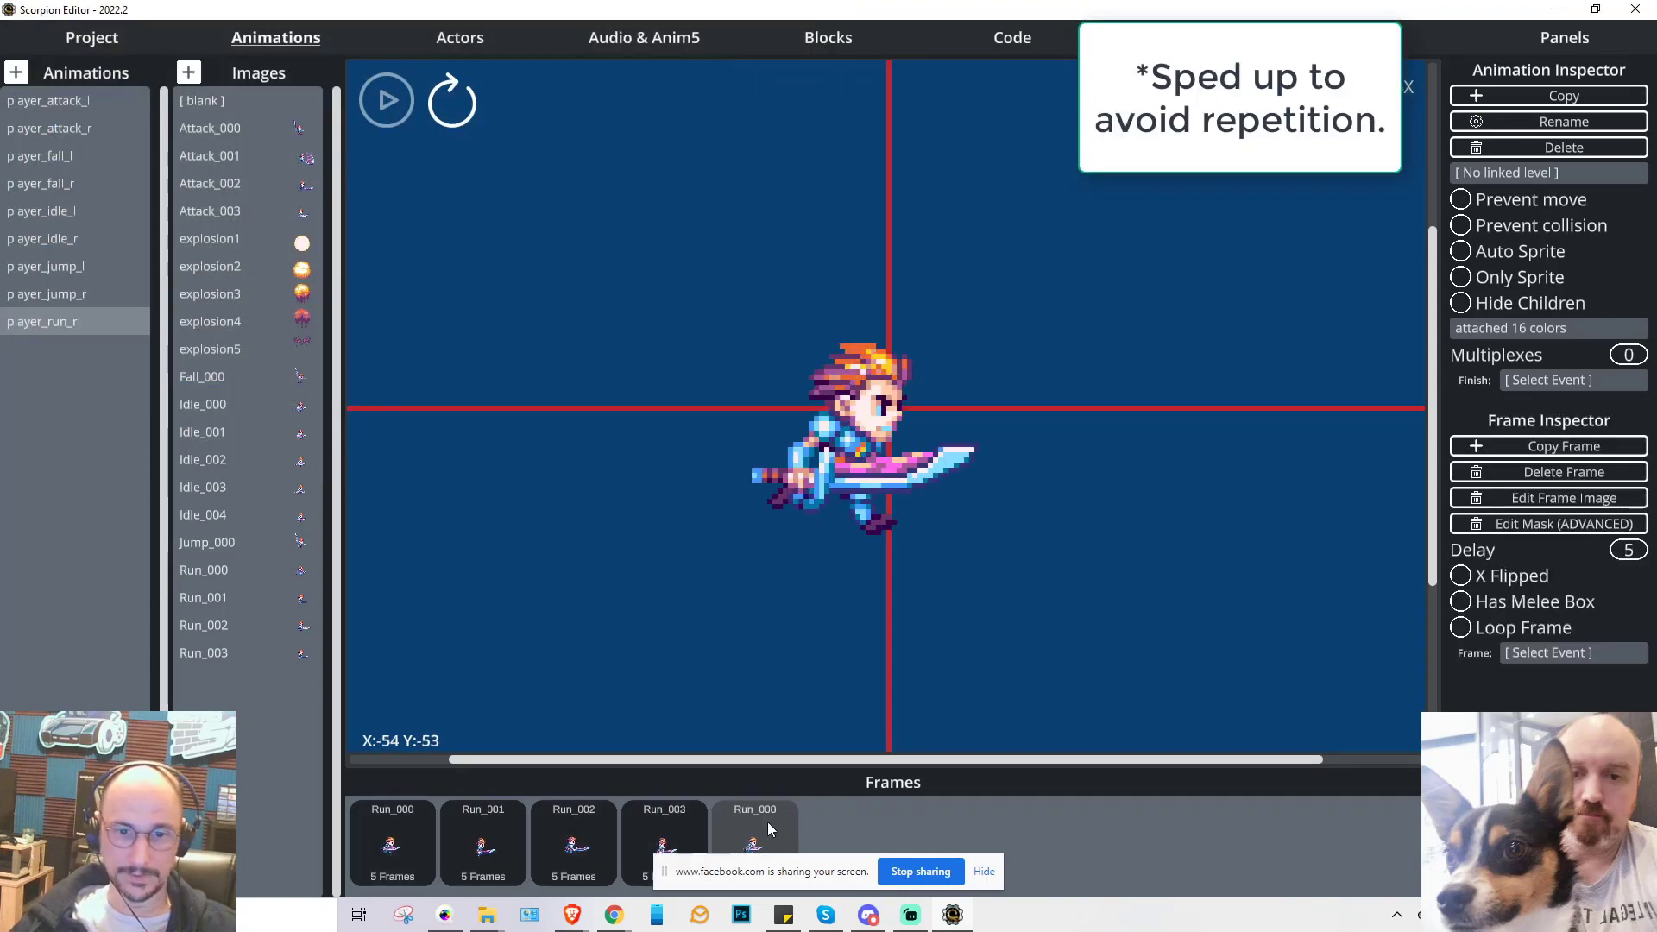
pyautogui.click(1549, 472)
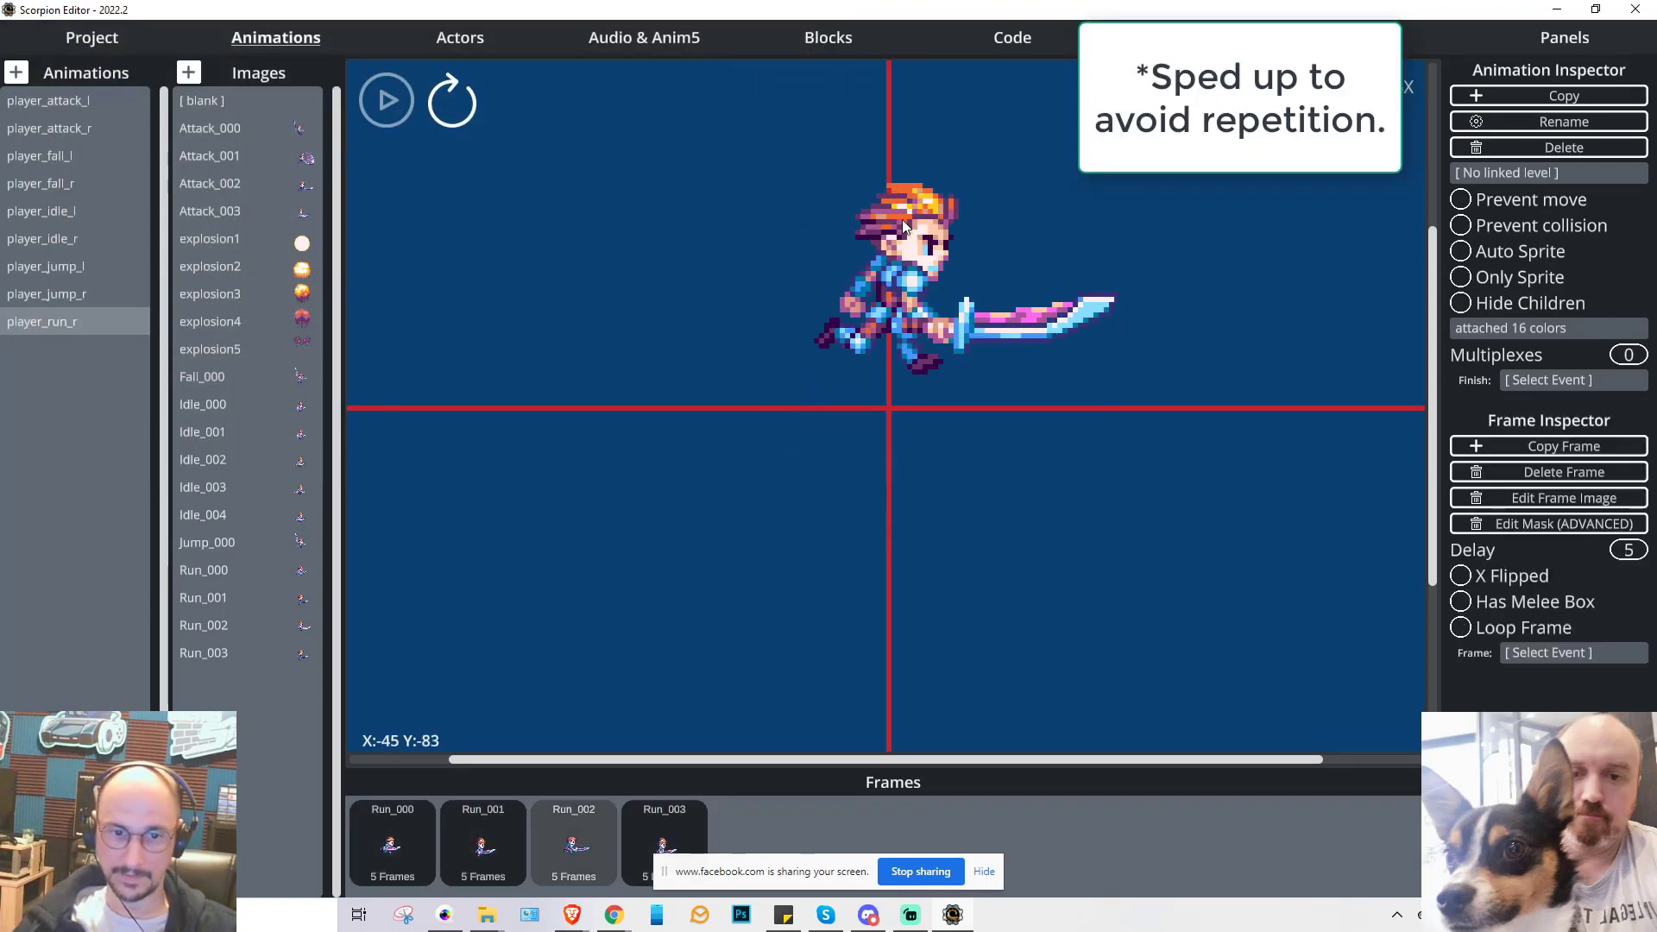
# - Copy the run animation as player_run_l and flip its frames horizontally, placing Run_001 at X -63, Y -84
pyautogui.click(1556, 99)
pyautogui.write('player_run_l')
pyautogui.press('Return')
pyautogui.click(393, 842)
pyautogui.click(1461, 576)
pyautogui.click(483, 841)
pyautogui.click(1461, 576)
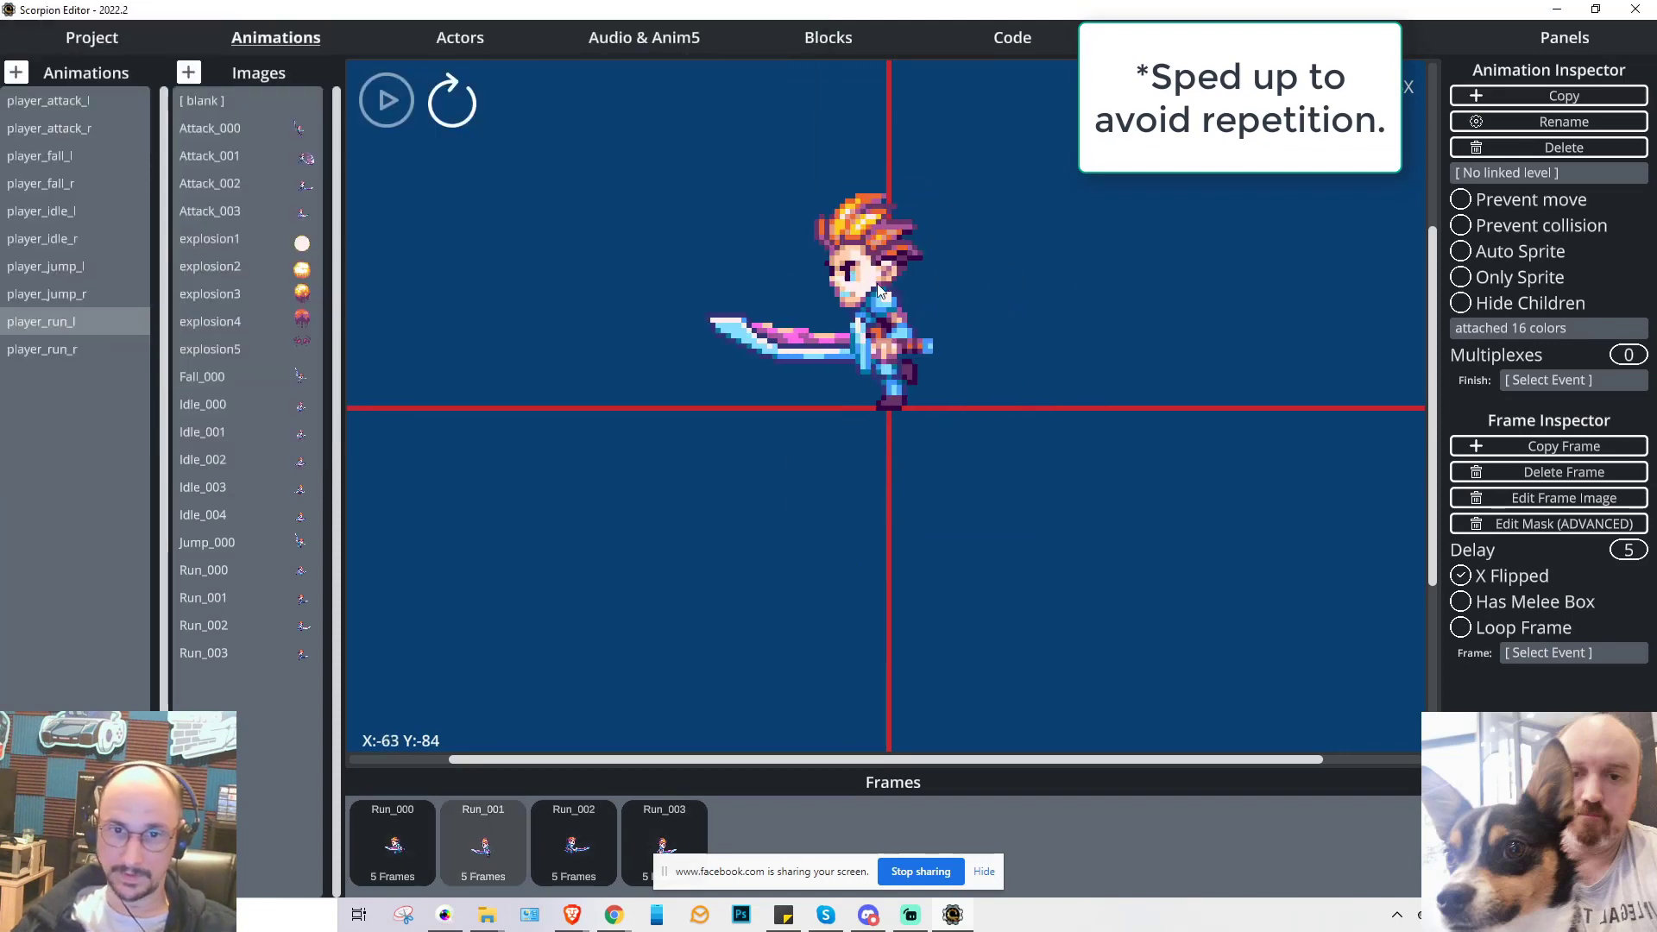
pyautogui.click(574, 841)
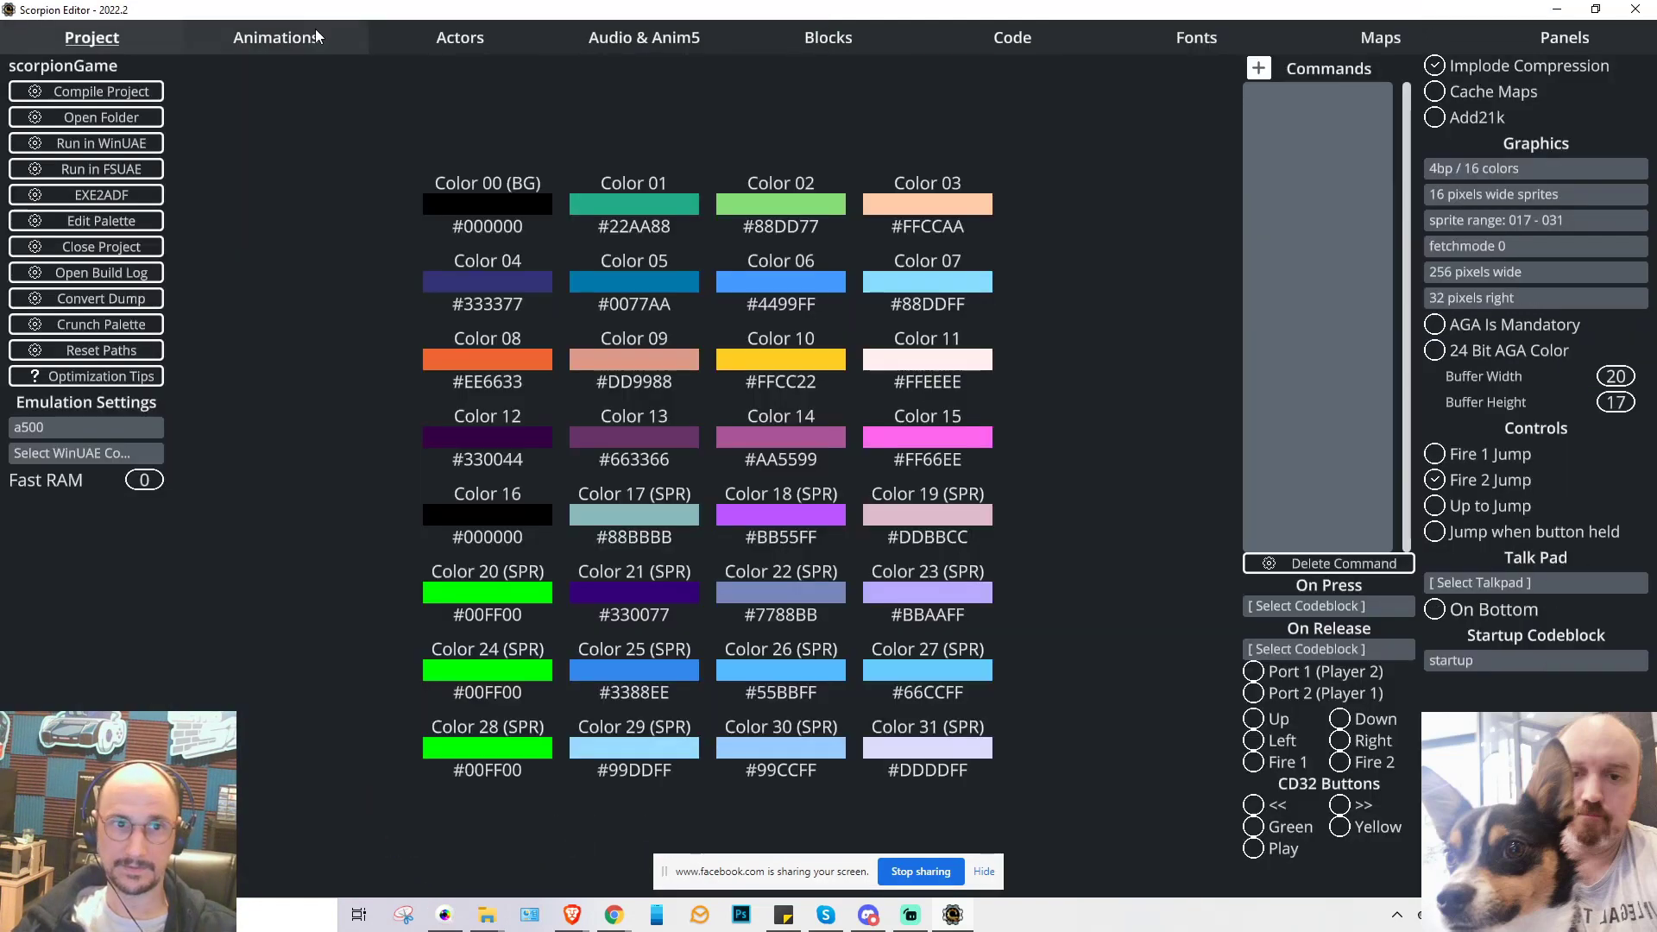
# - Start a new actor and create a folder named actors inside scorpionGame as its save location
pyautogui.click(315, 31)
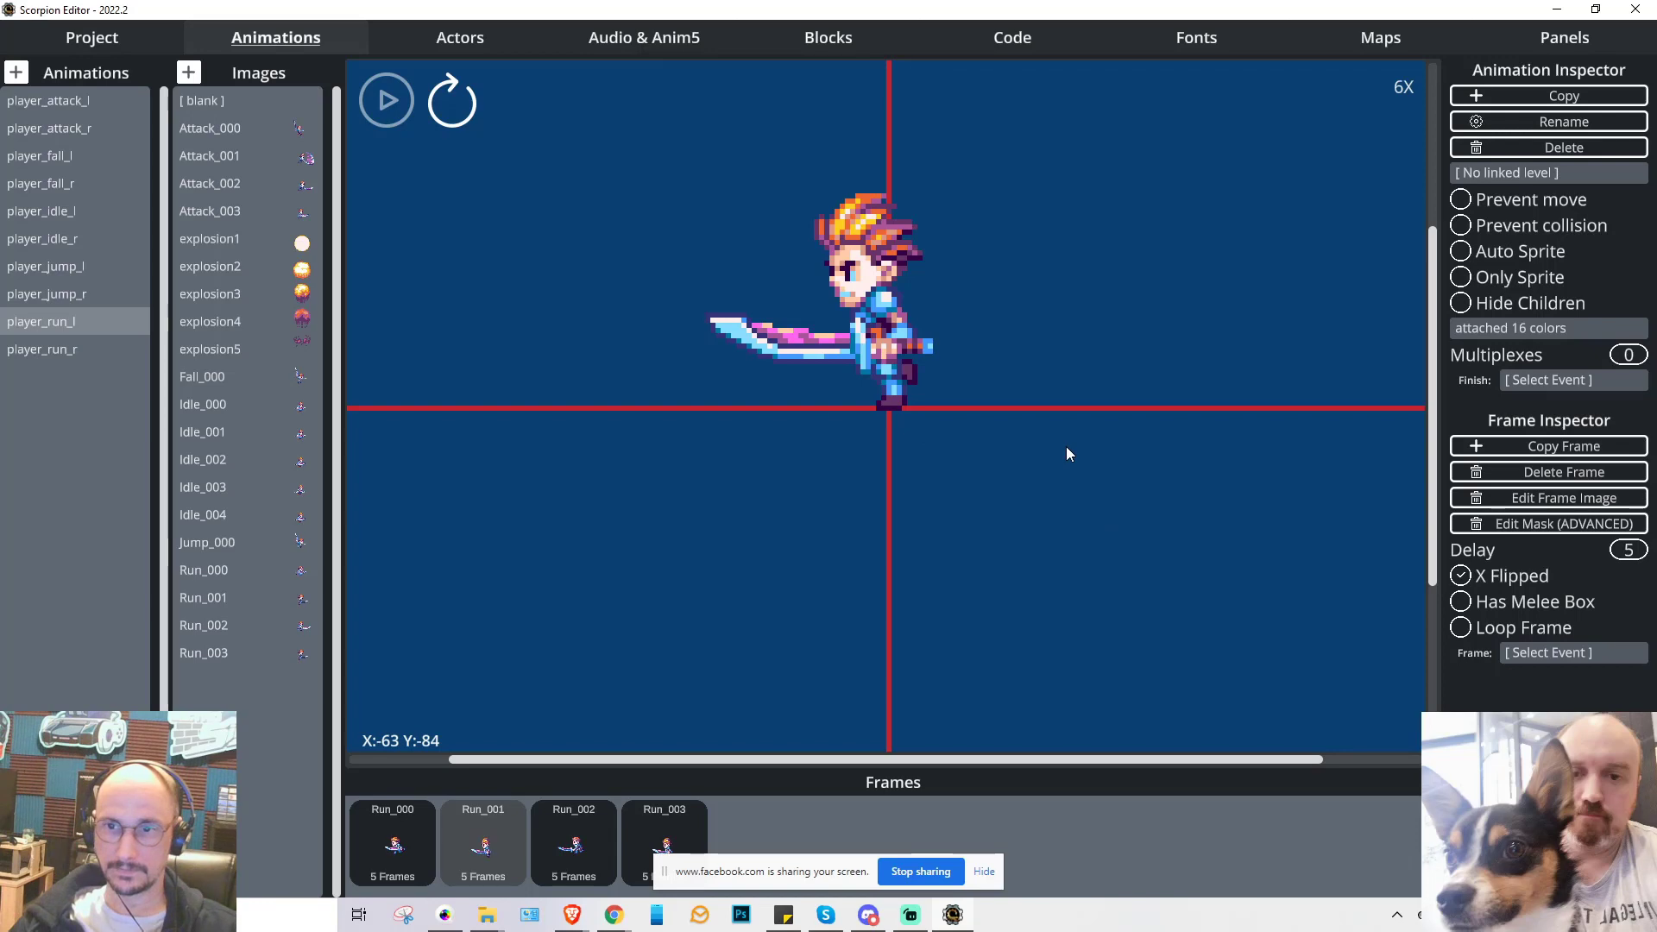
pyautogui.click(466, 39)
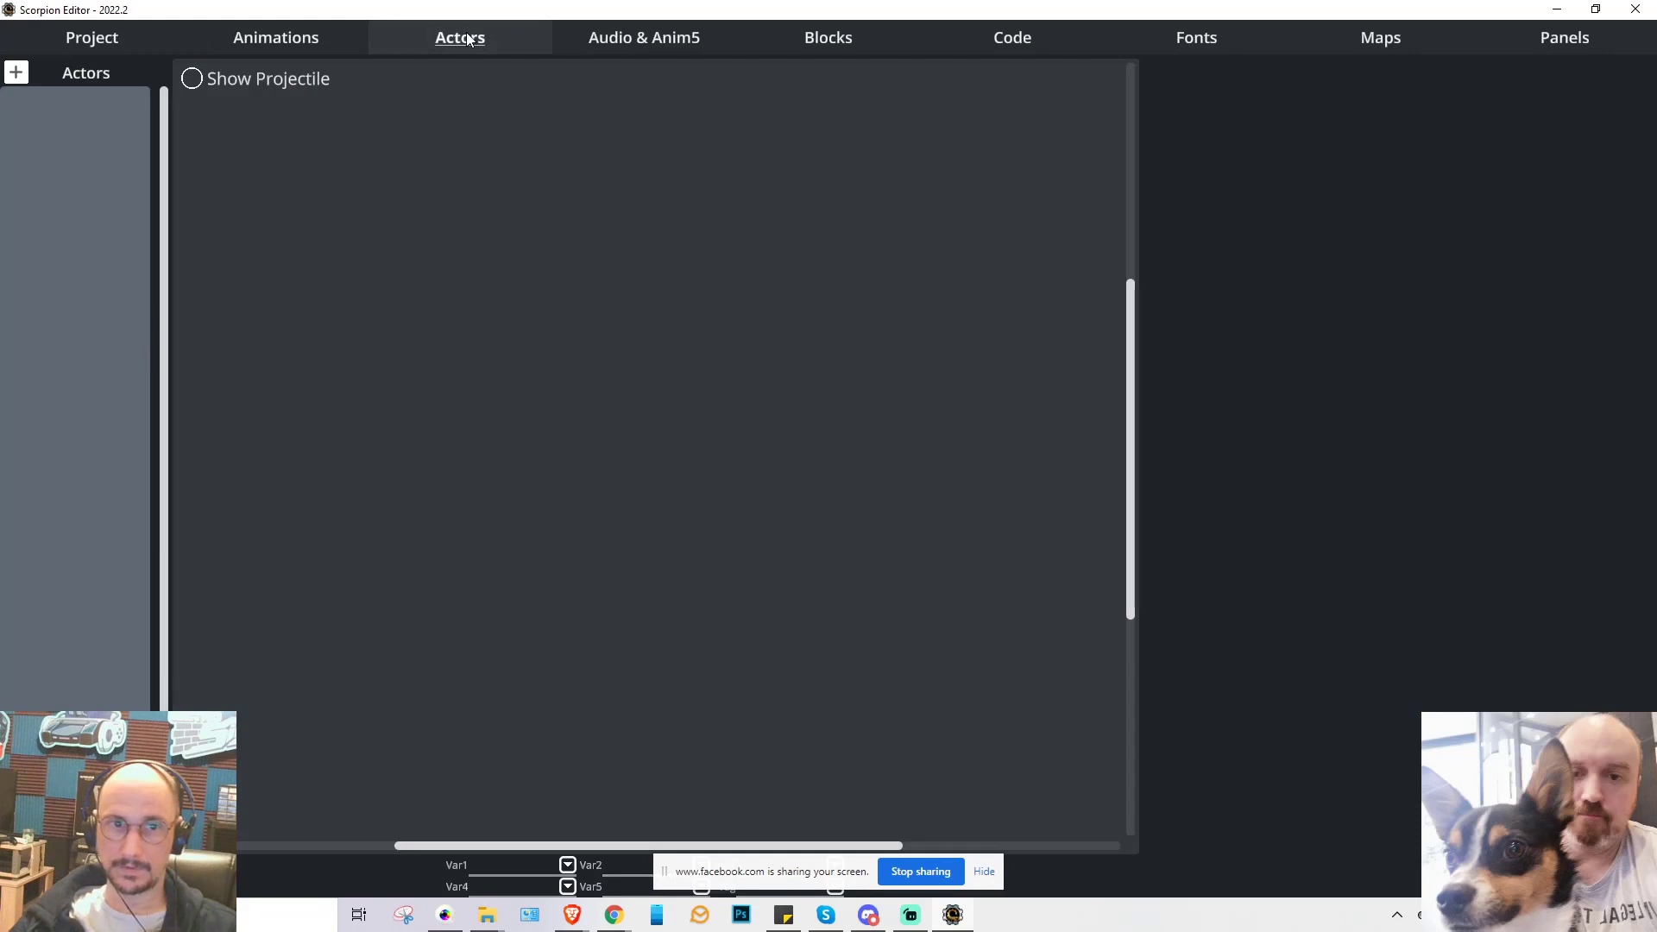
pyautogui.click(16, 71)
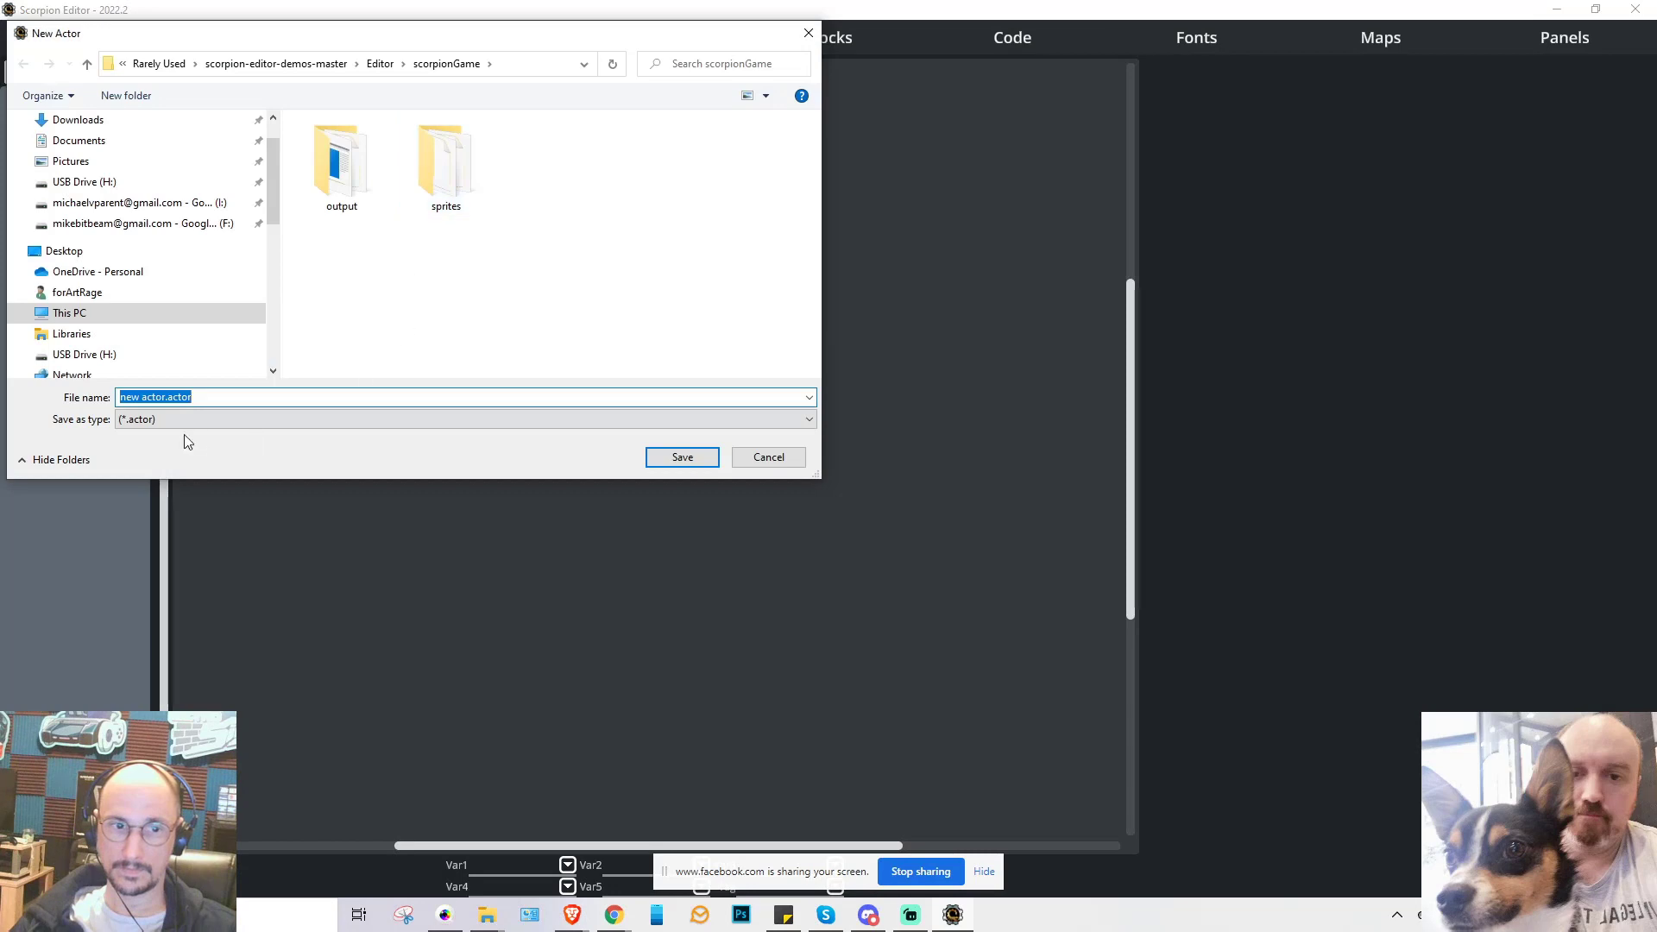
pyautogui.click(163, 397)
pyautogui.rightClick(586, 176)
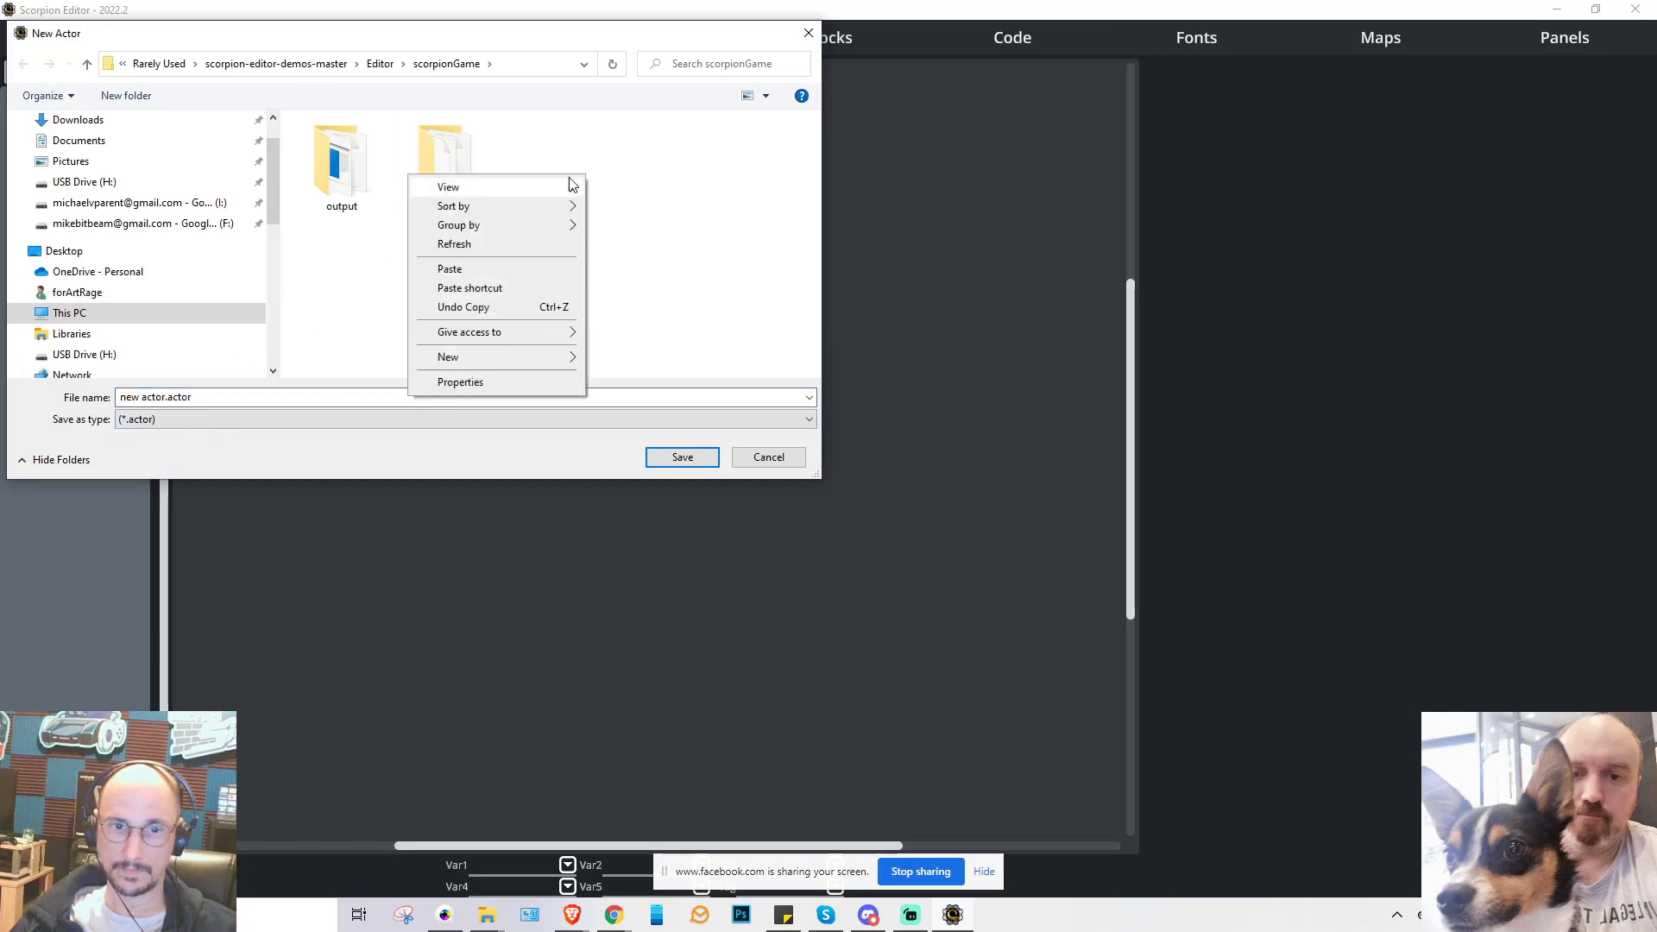
pyautogui.moveTo(533, 357)
pyautogui.click(623, 359)
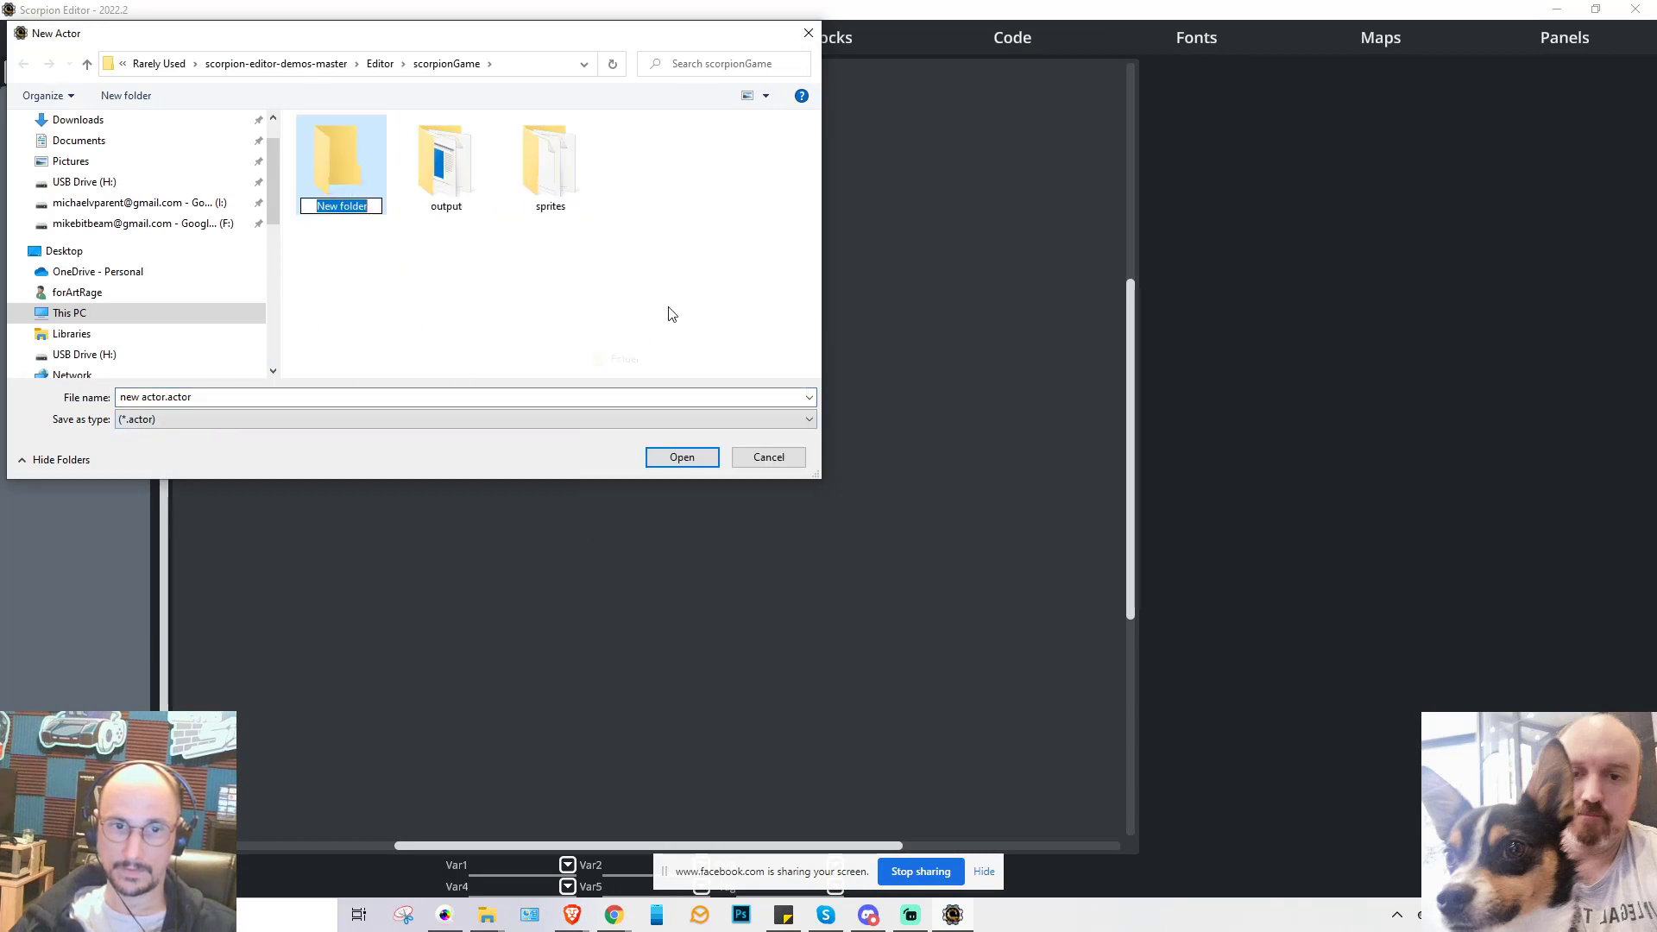
pyautogui.write('actors')
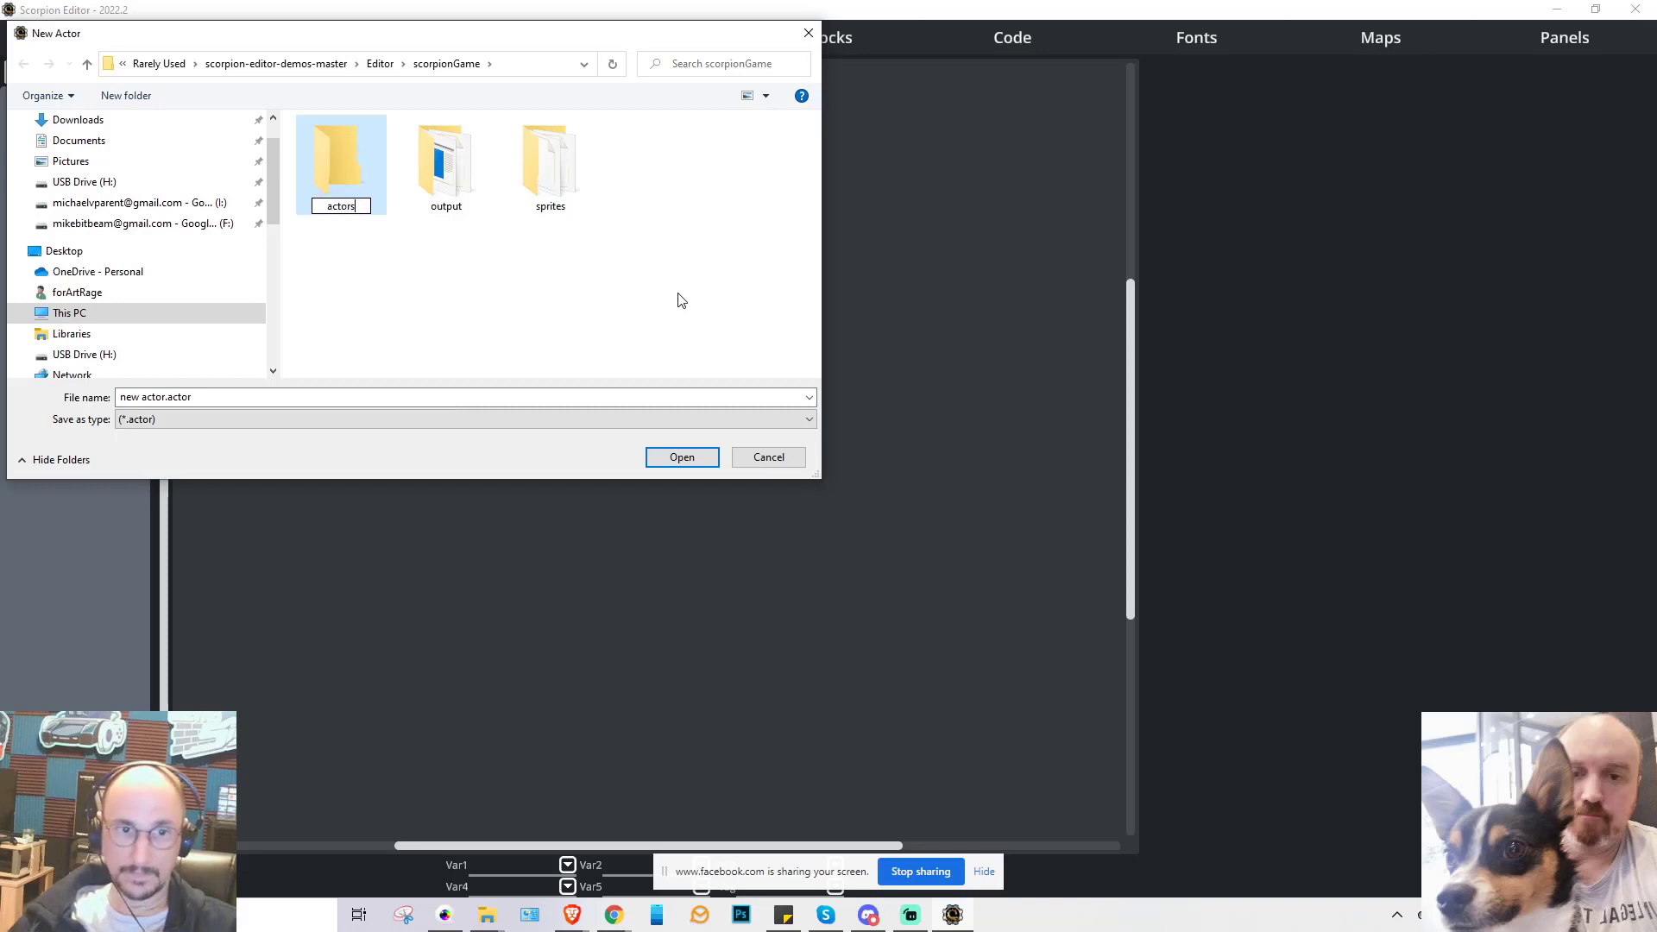
pyautogui.press('Return')
pyautogui.doubleClick(335, 172)
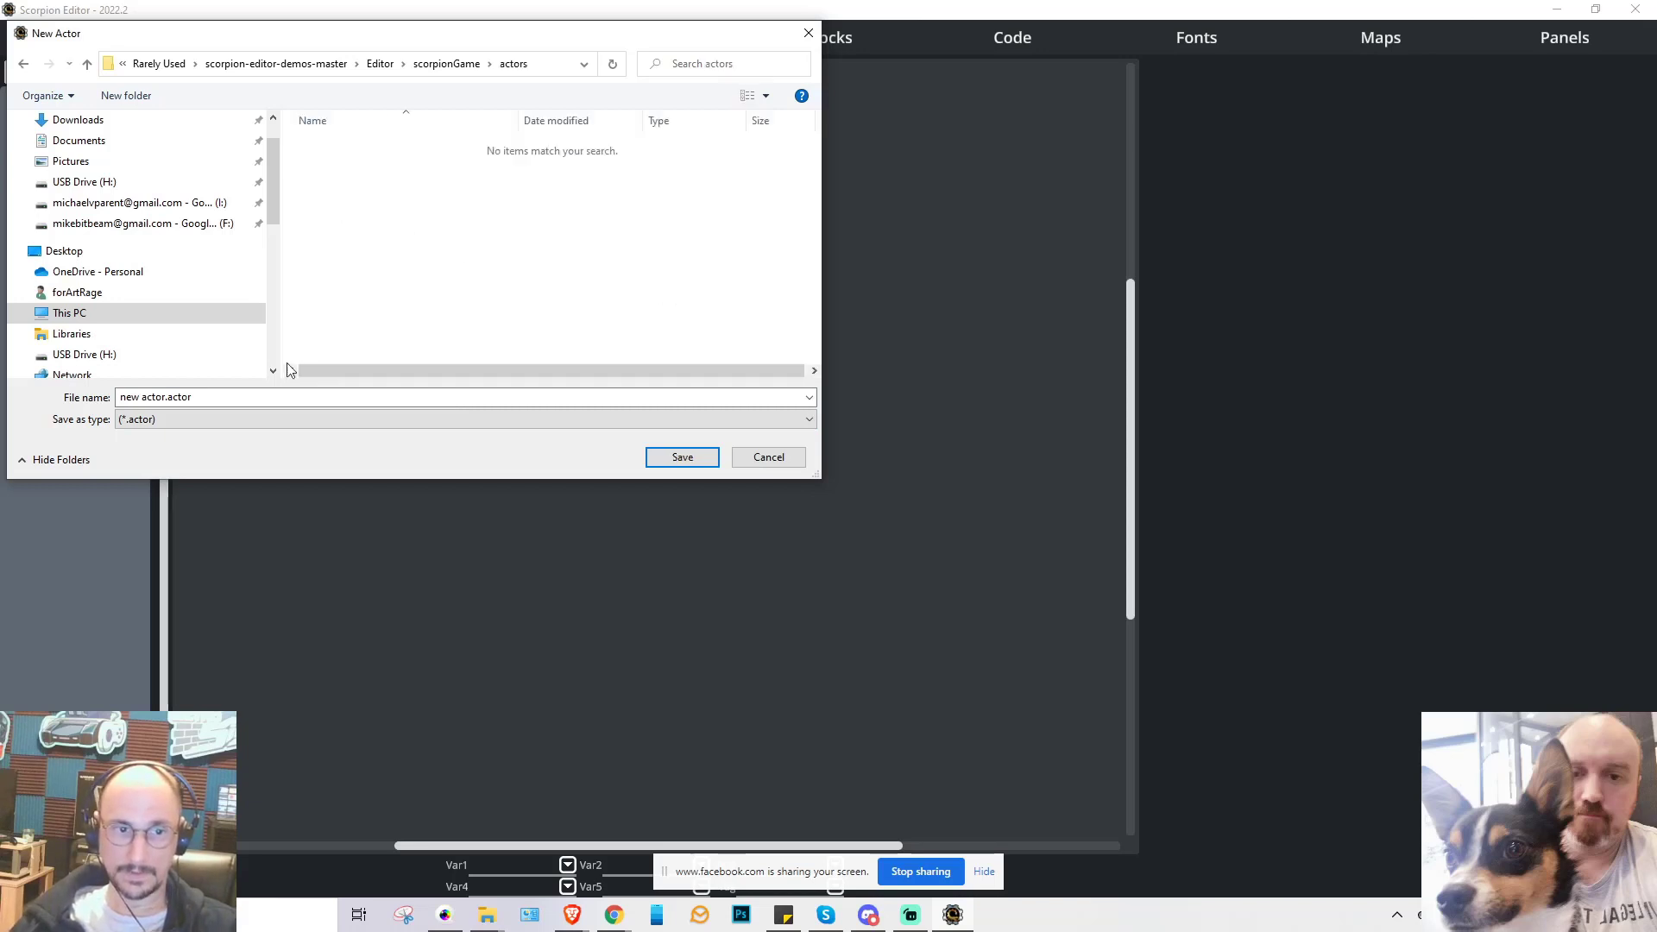
# - Save the new actor in the actors folder as player.actor
pyautogui.moveTo(163, 397); pyautogui.dragTo(102, 399)
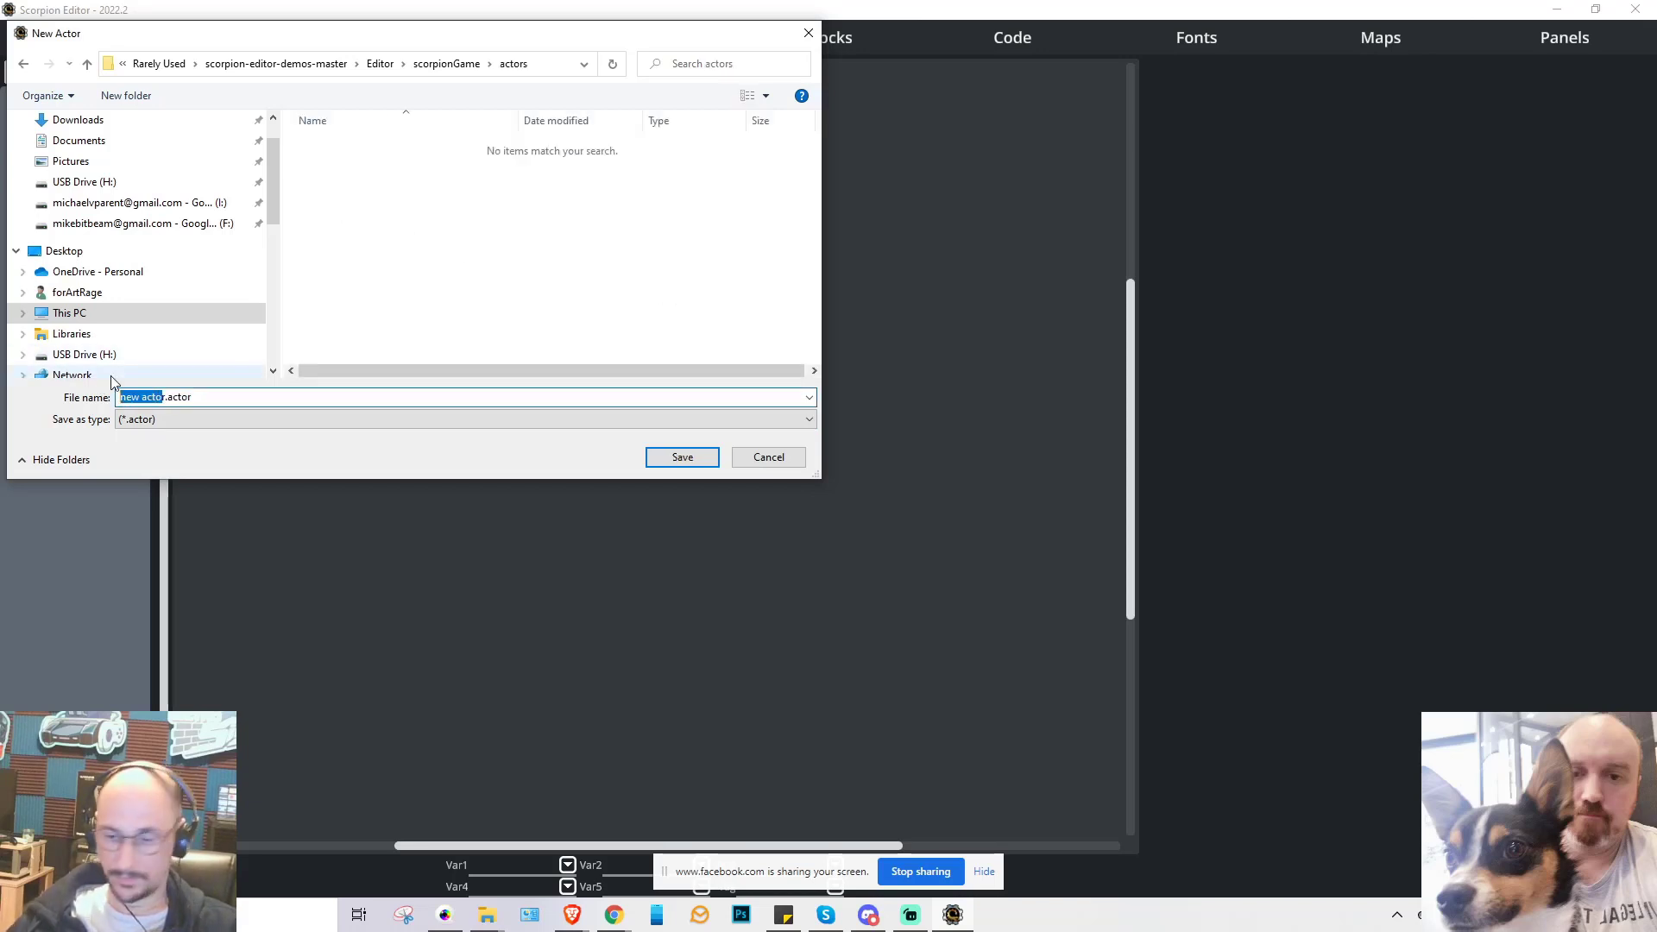
pyautogui.write('plas')
pyautogui.press('BackSpace')
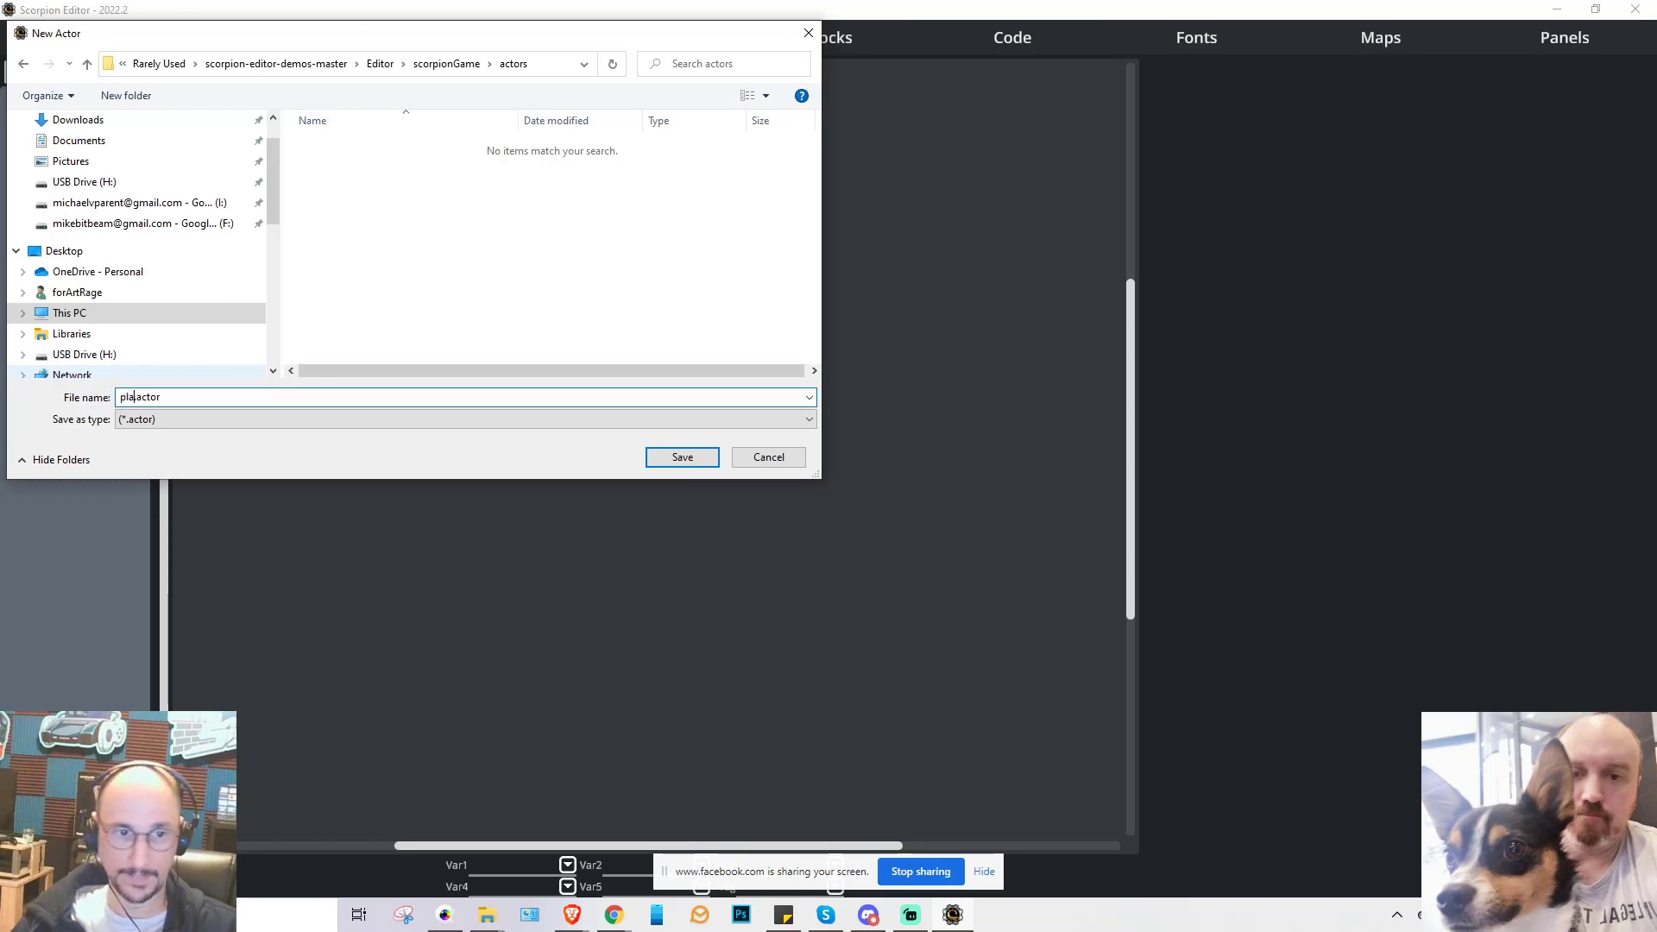
pyautogui.write('yer')
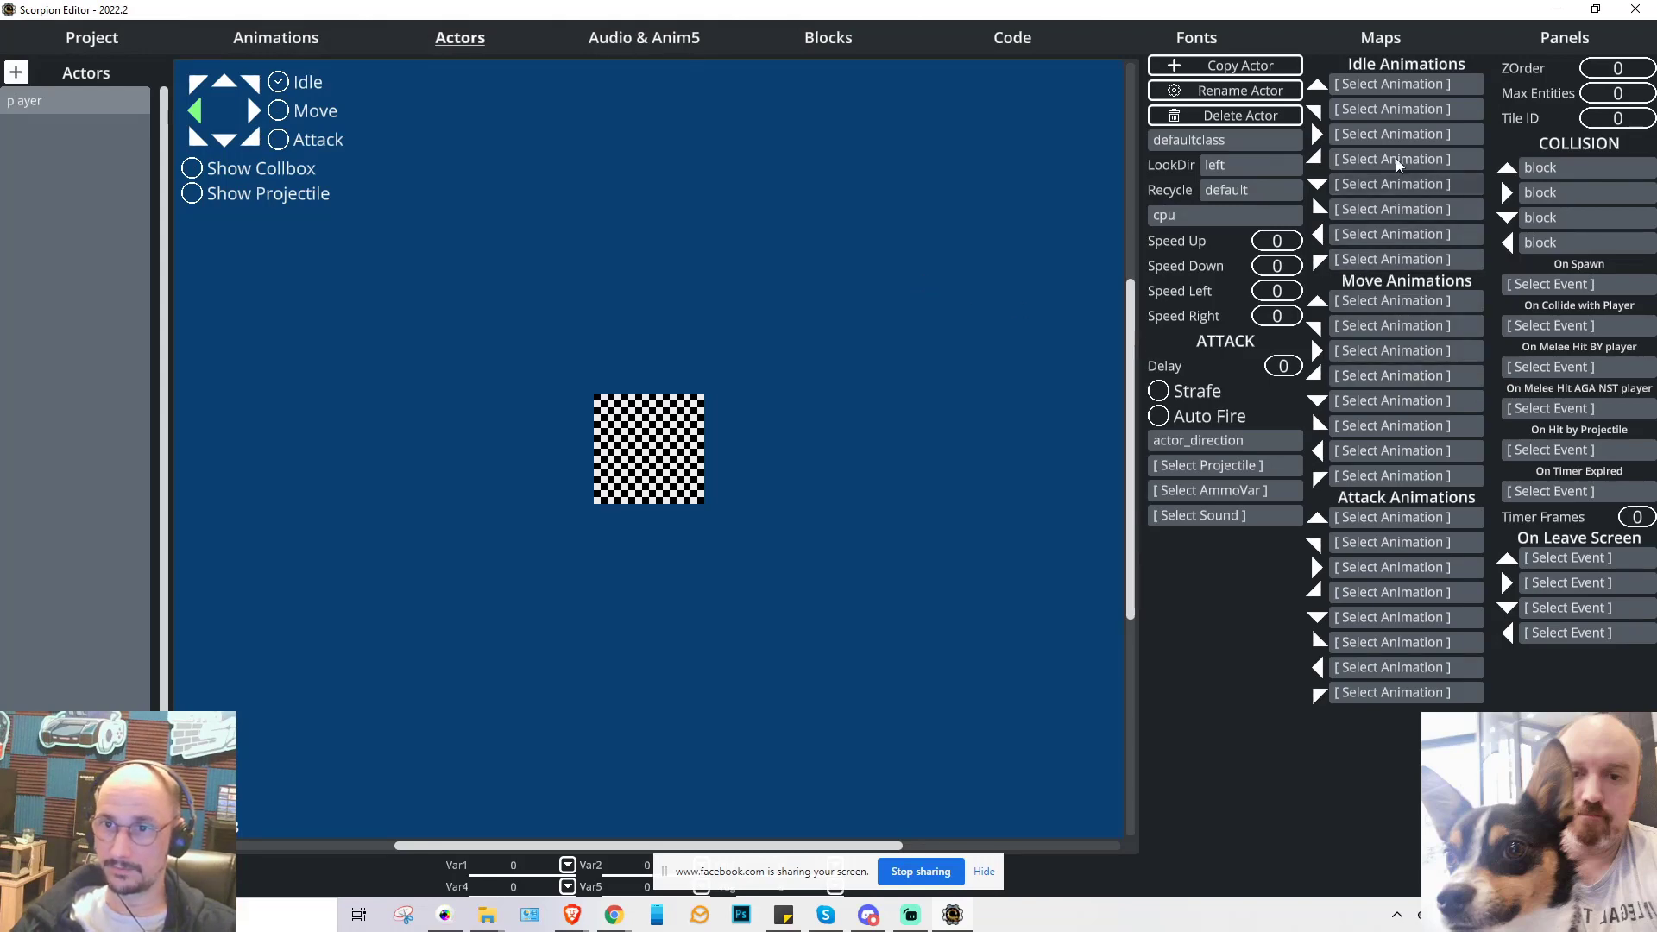
# - Give the player actor Control Platform movement with jump, max fall, left and right speeds of 1 and gravity 0.1
pyautogui.click(1199, 216)
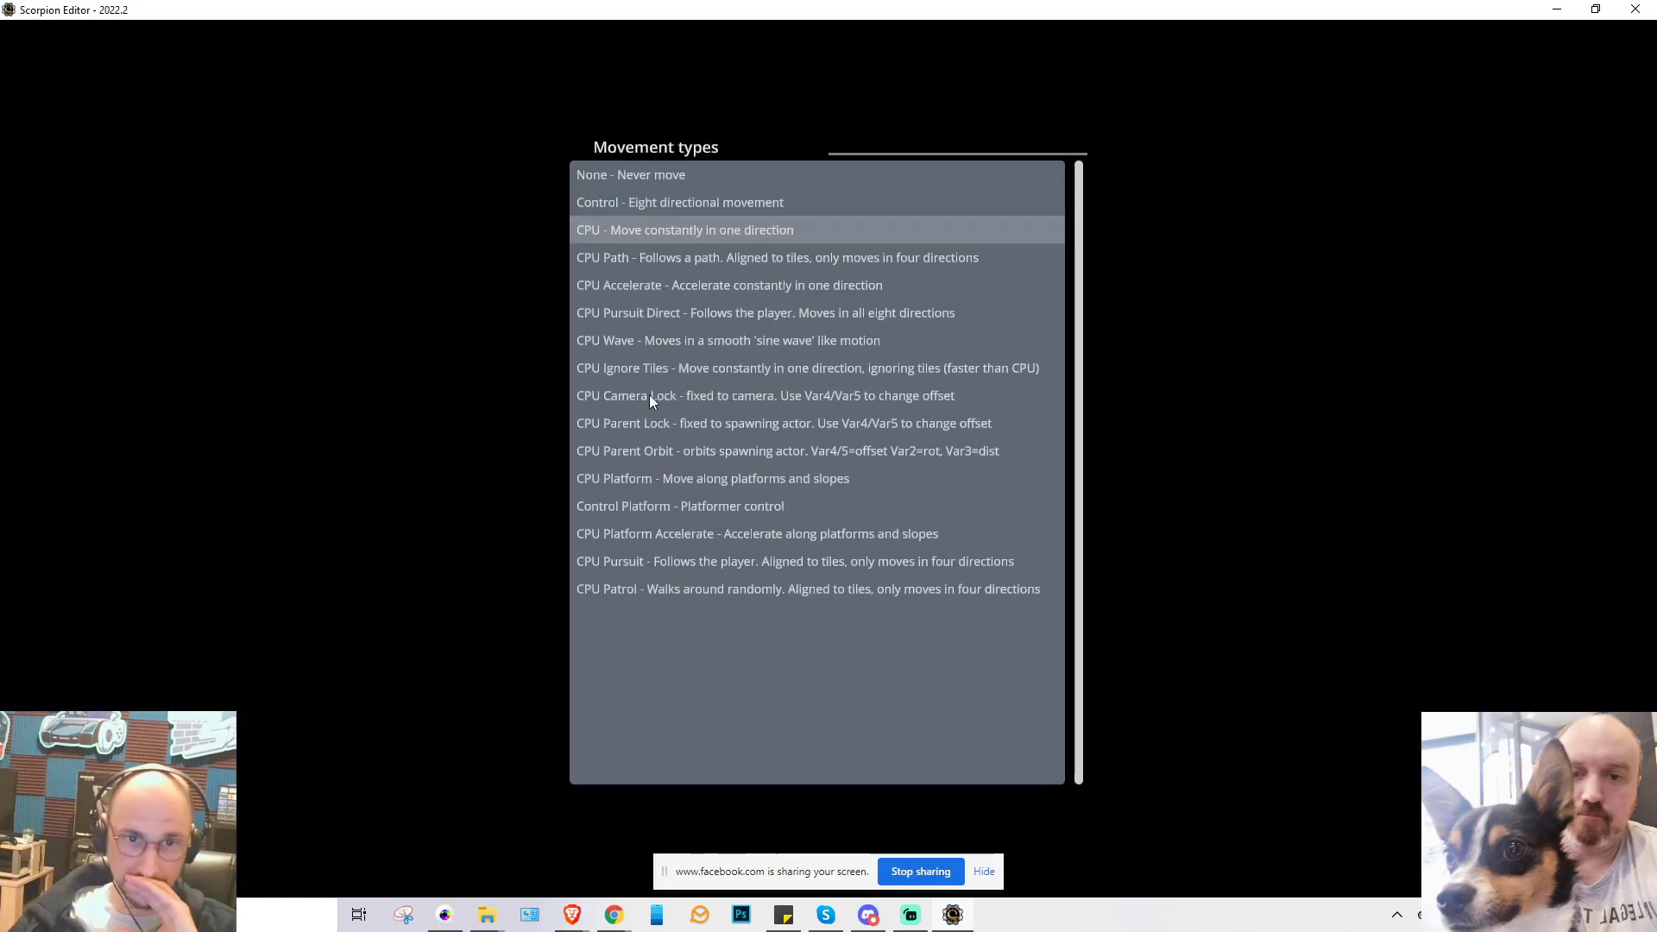
pyautogui.click(640, 505)
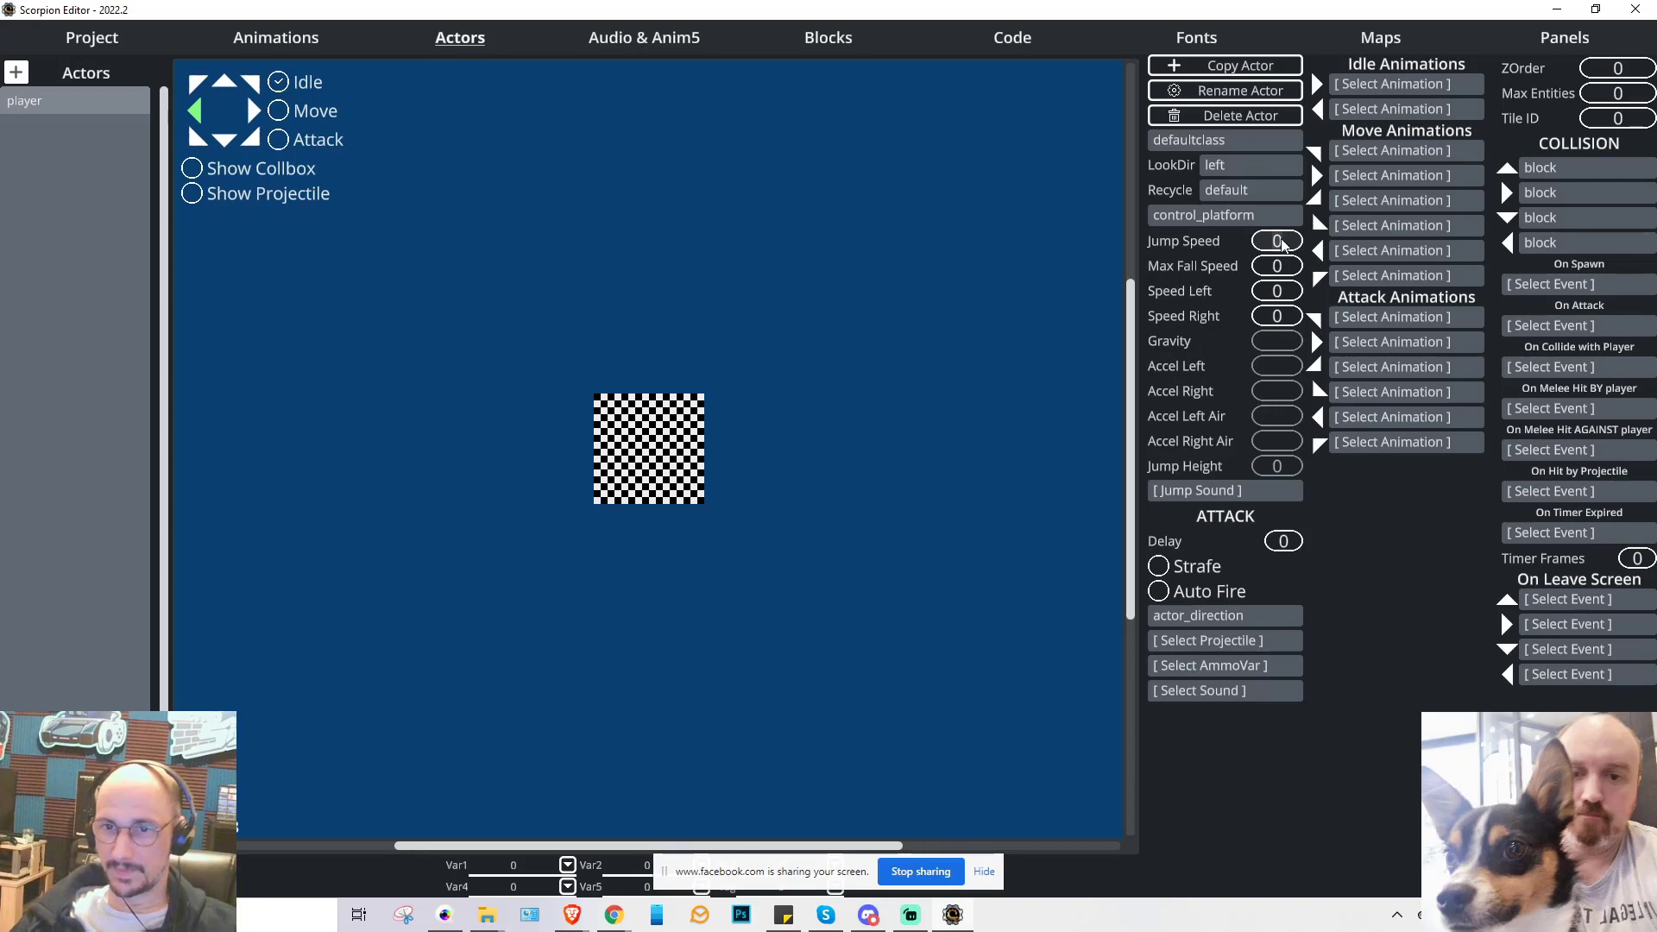
pyautogui.write('1')
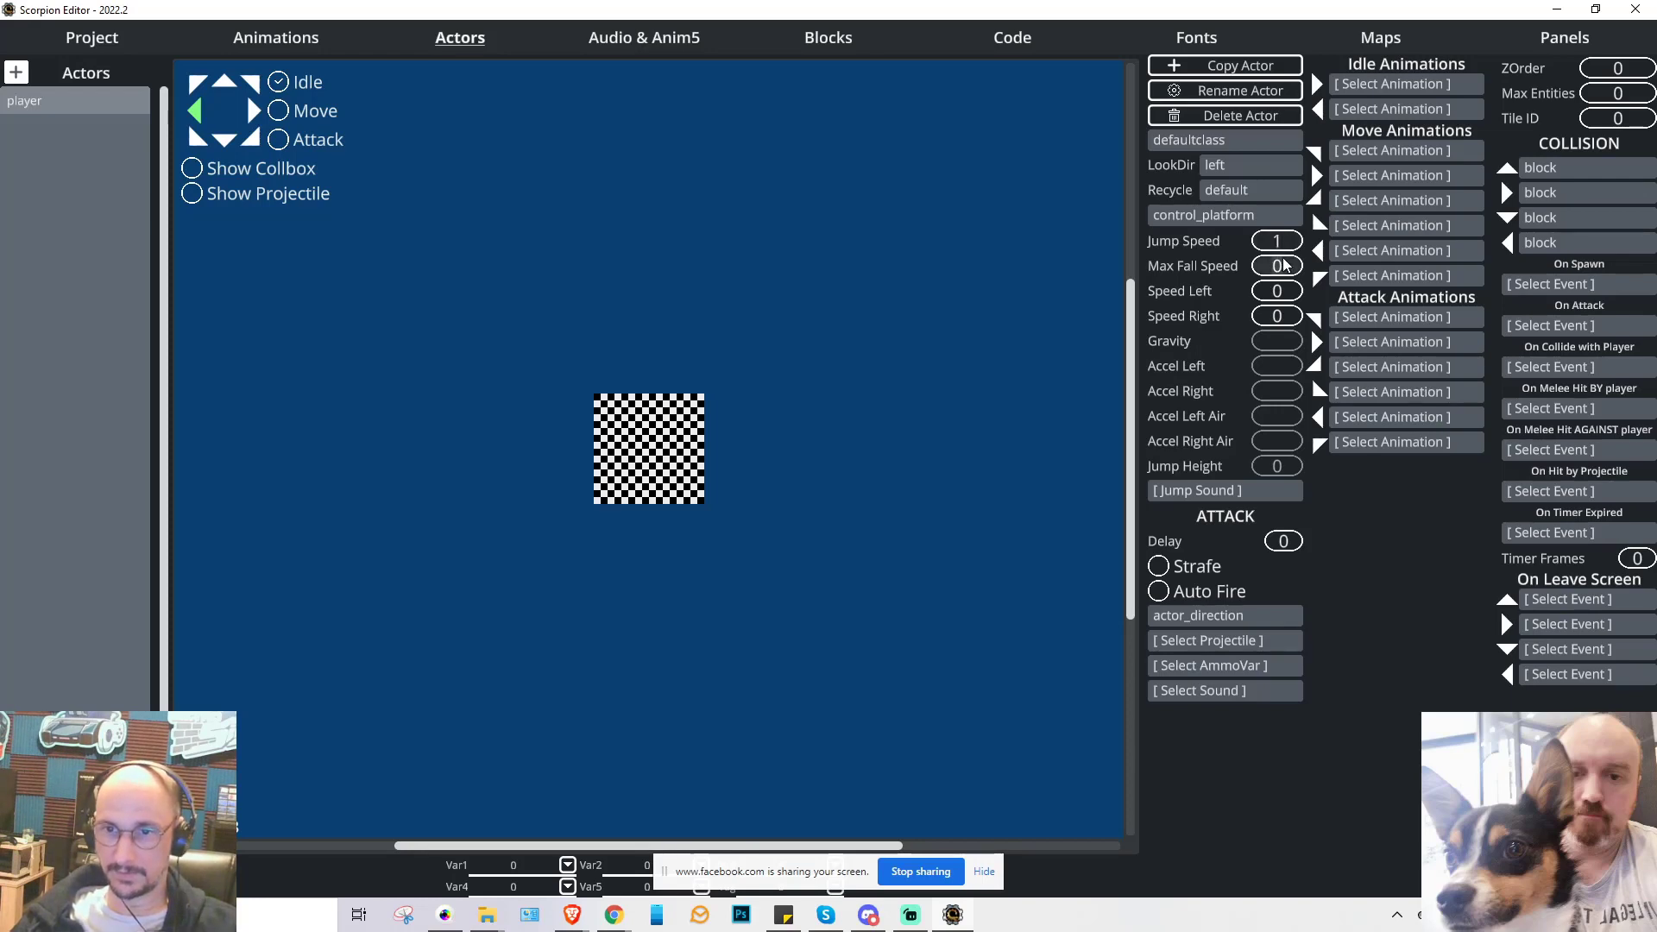
pyautogui.click(1286, 265)
pyautogui.write('1')
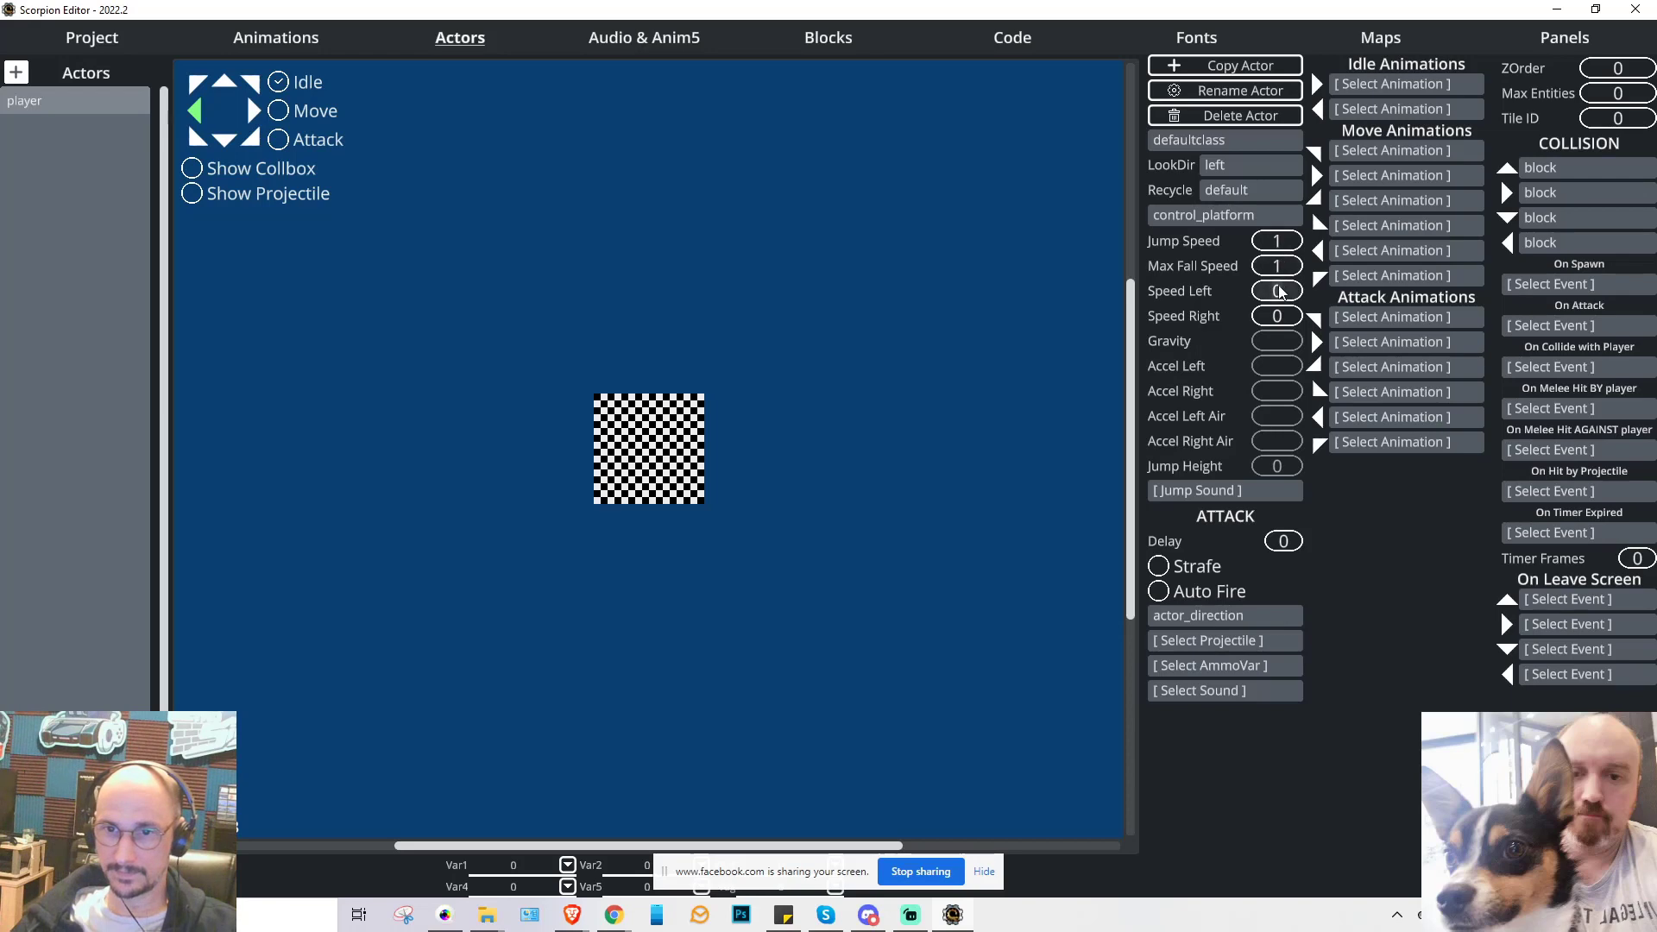
pyautogui.click(1280, 291)
pyautogui.write('1')
pyautogui.click(1281, 316)
pyautogui.write('1')
pyautogui.click(1284, 343)
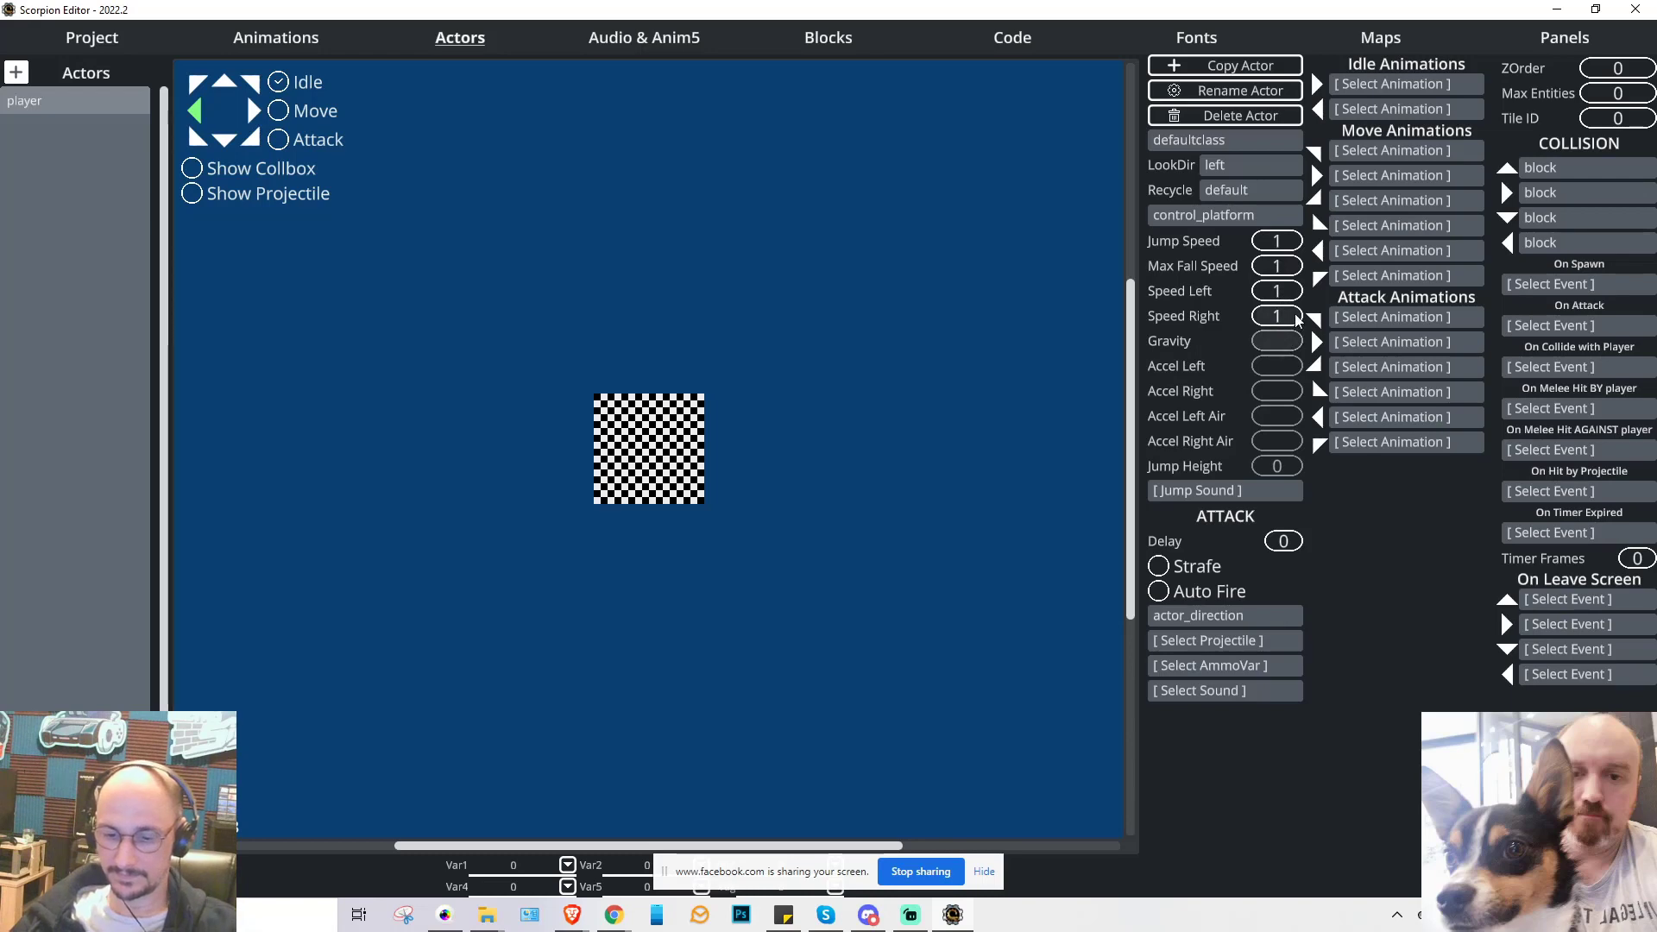
pyautogui.write('0.1')
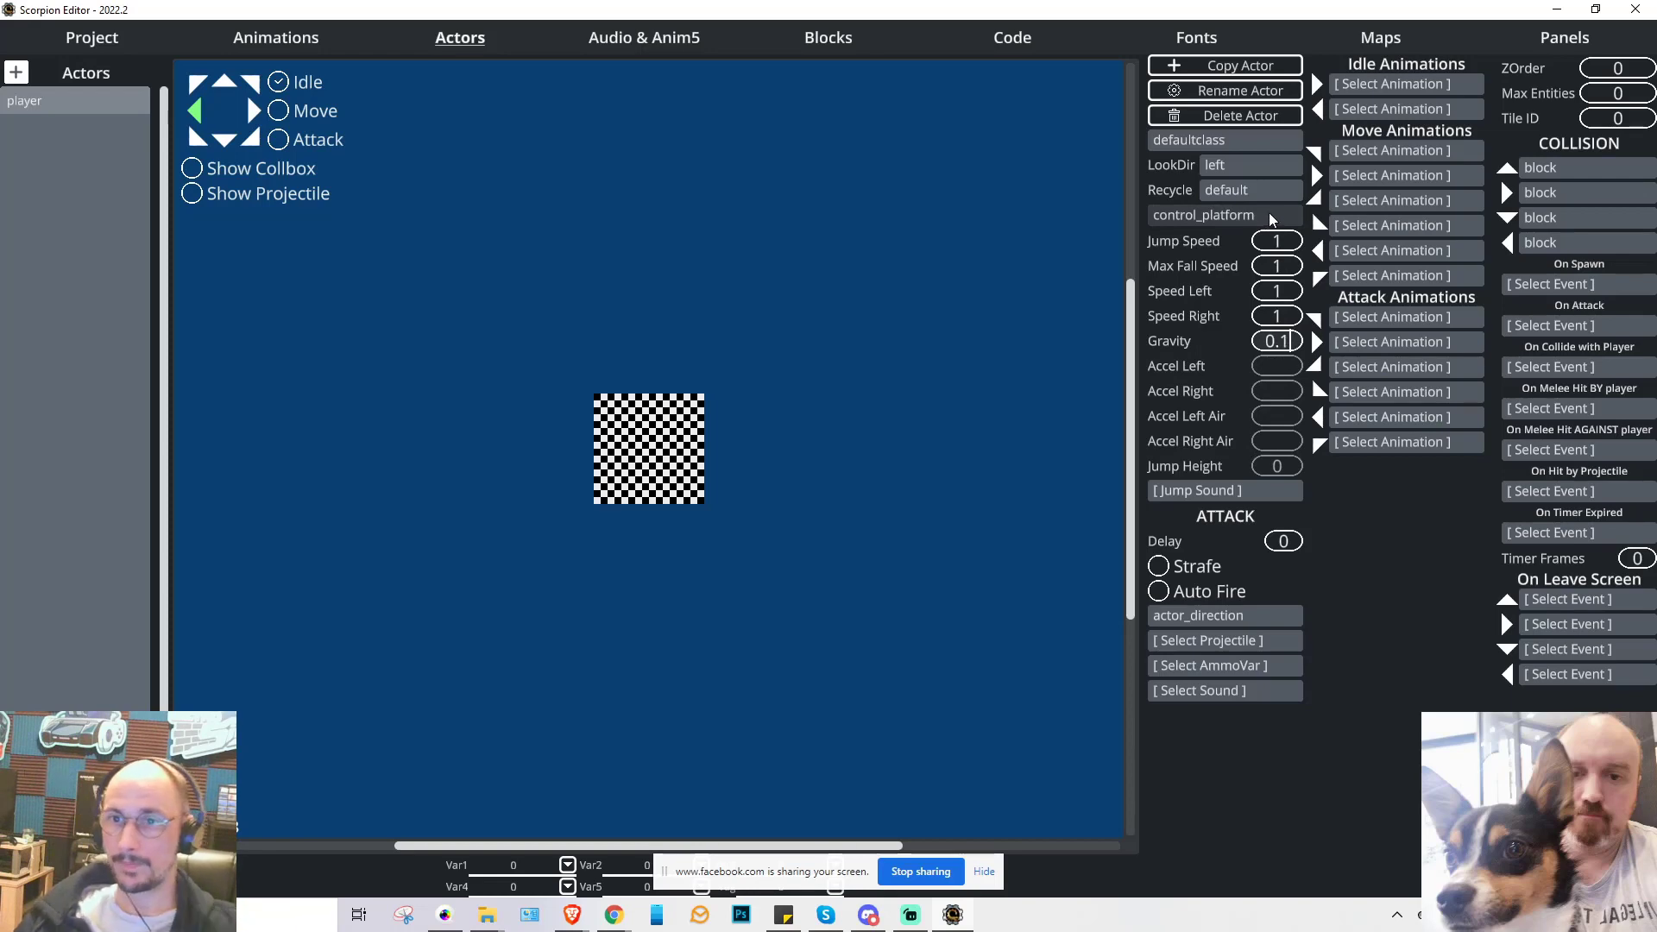
# - Assign player_idle_r to the right-facing idle animation and player_idle_l to the left-facing one
pyautogui.click(1416, 85)
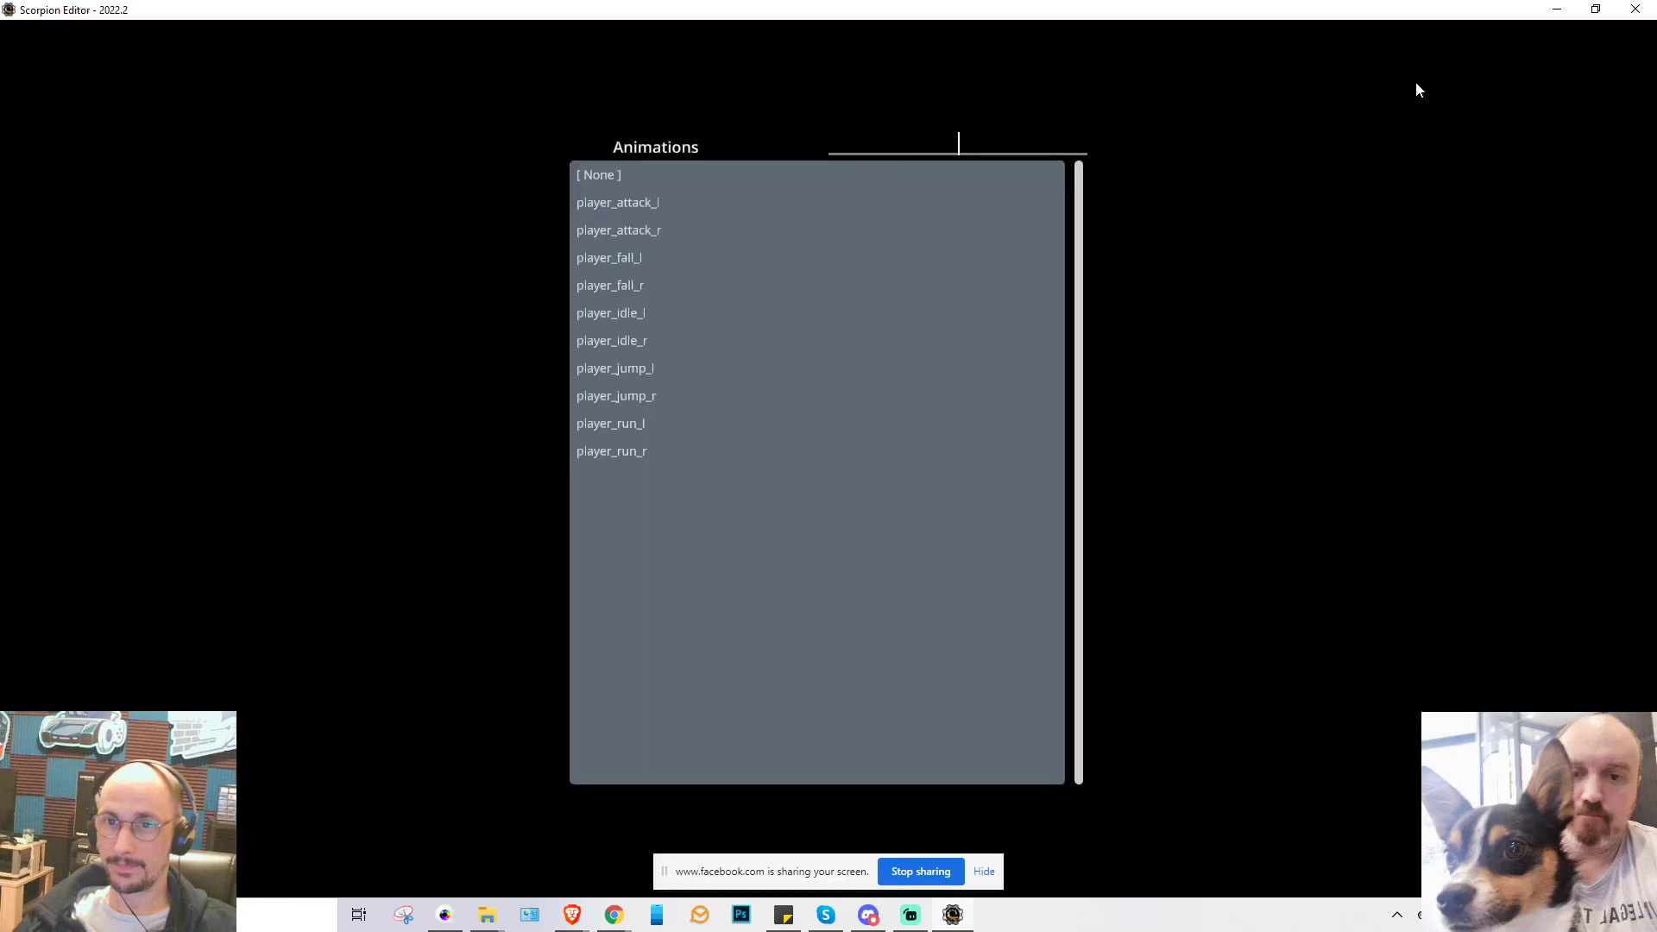
pyautogui.click(619, 342)
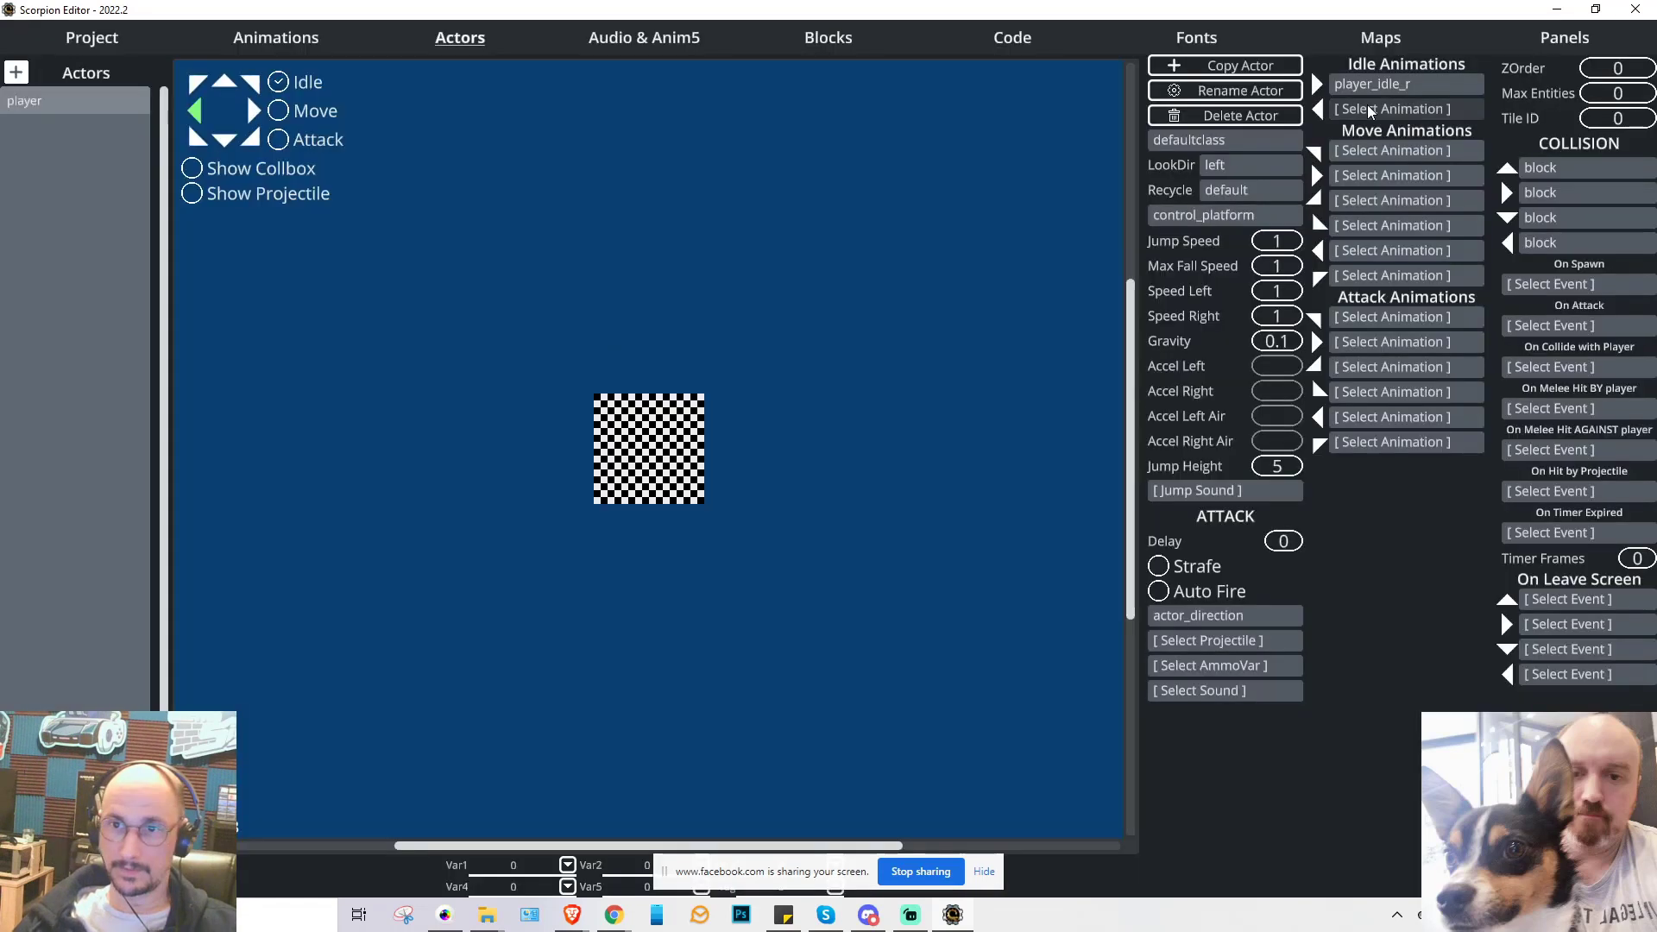
pyautogui.click(1391, 109)
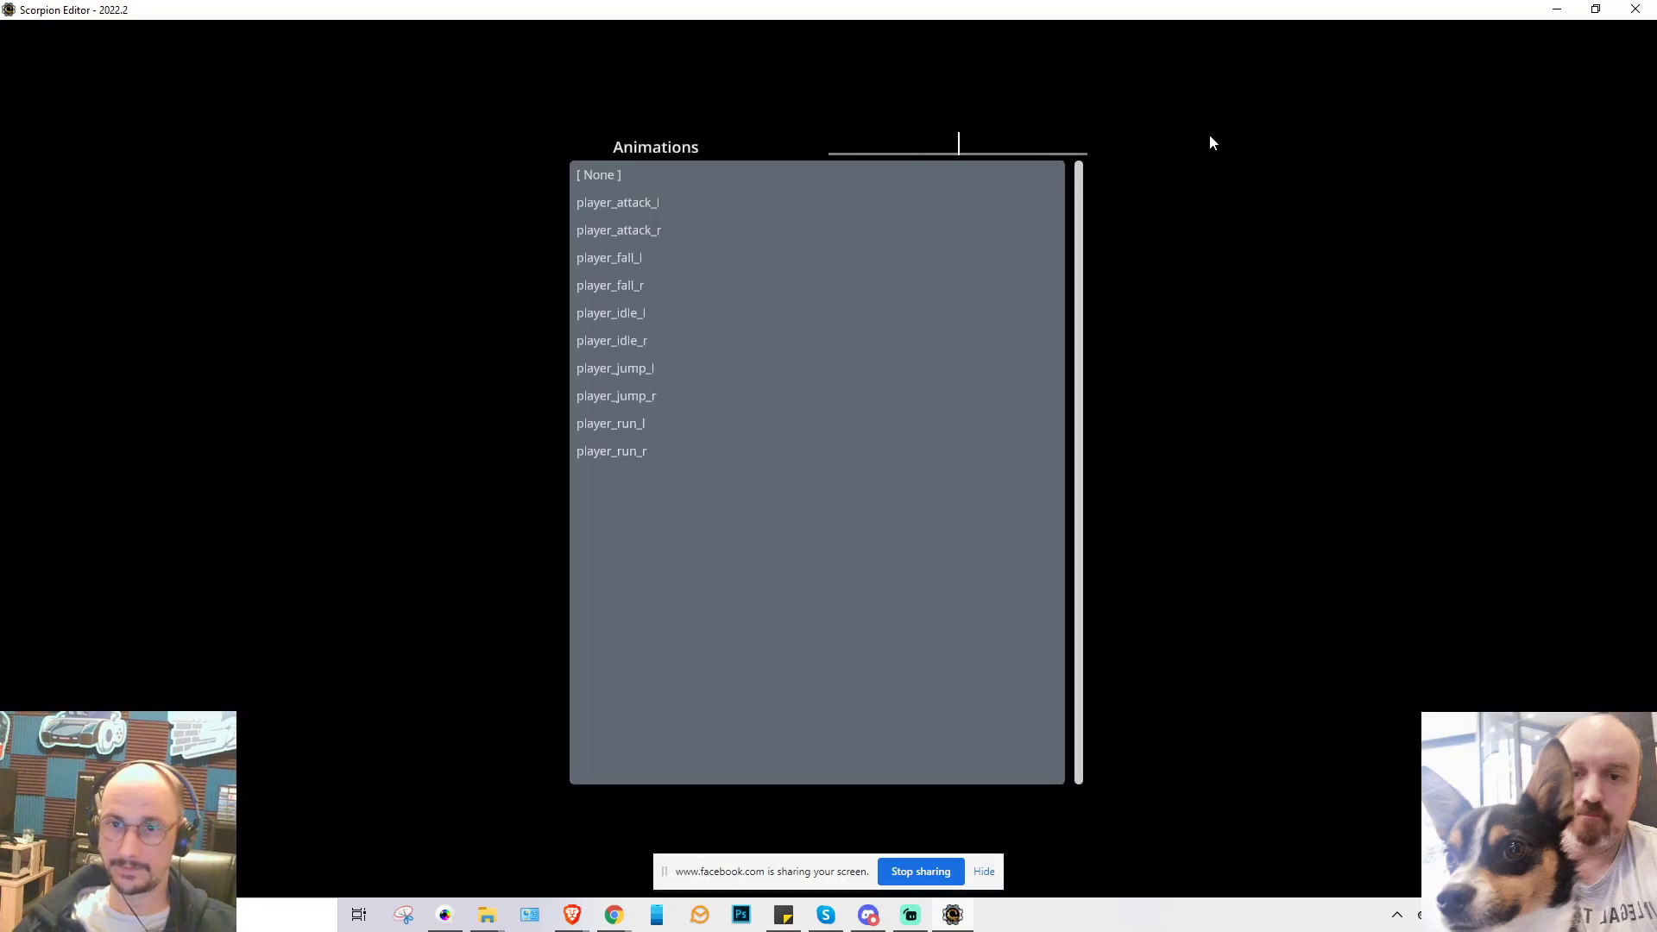
pyautogui.click(619, 314)
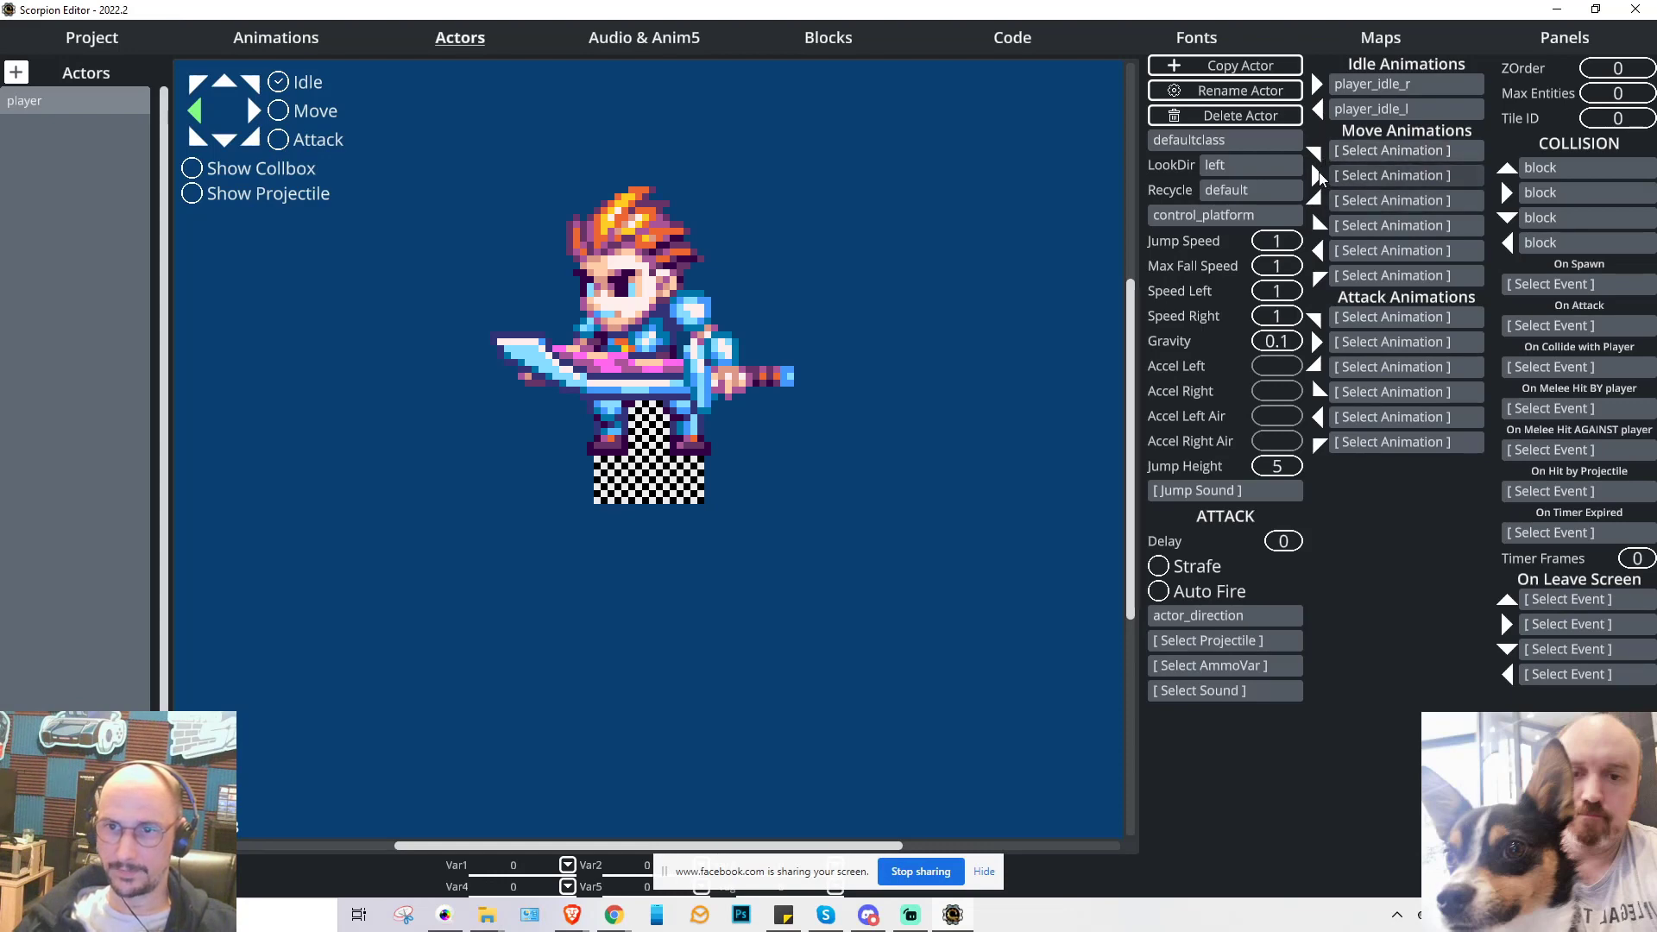
# - Assign player_run_r to the player's right move animation and player_run_l to the left move animation
pyautogui.click(1376, 175)
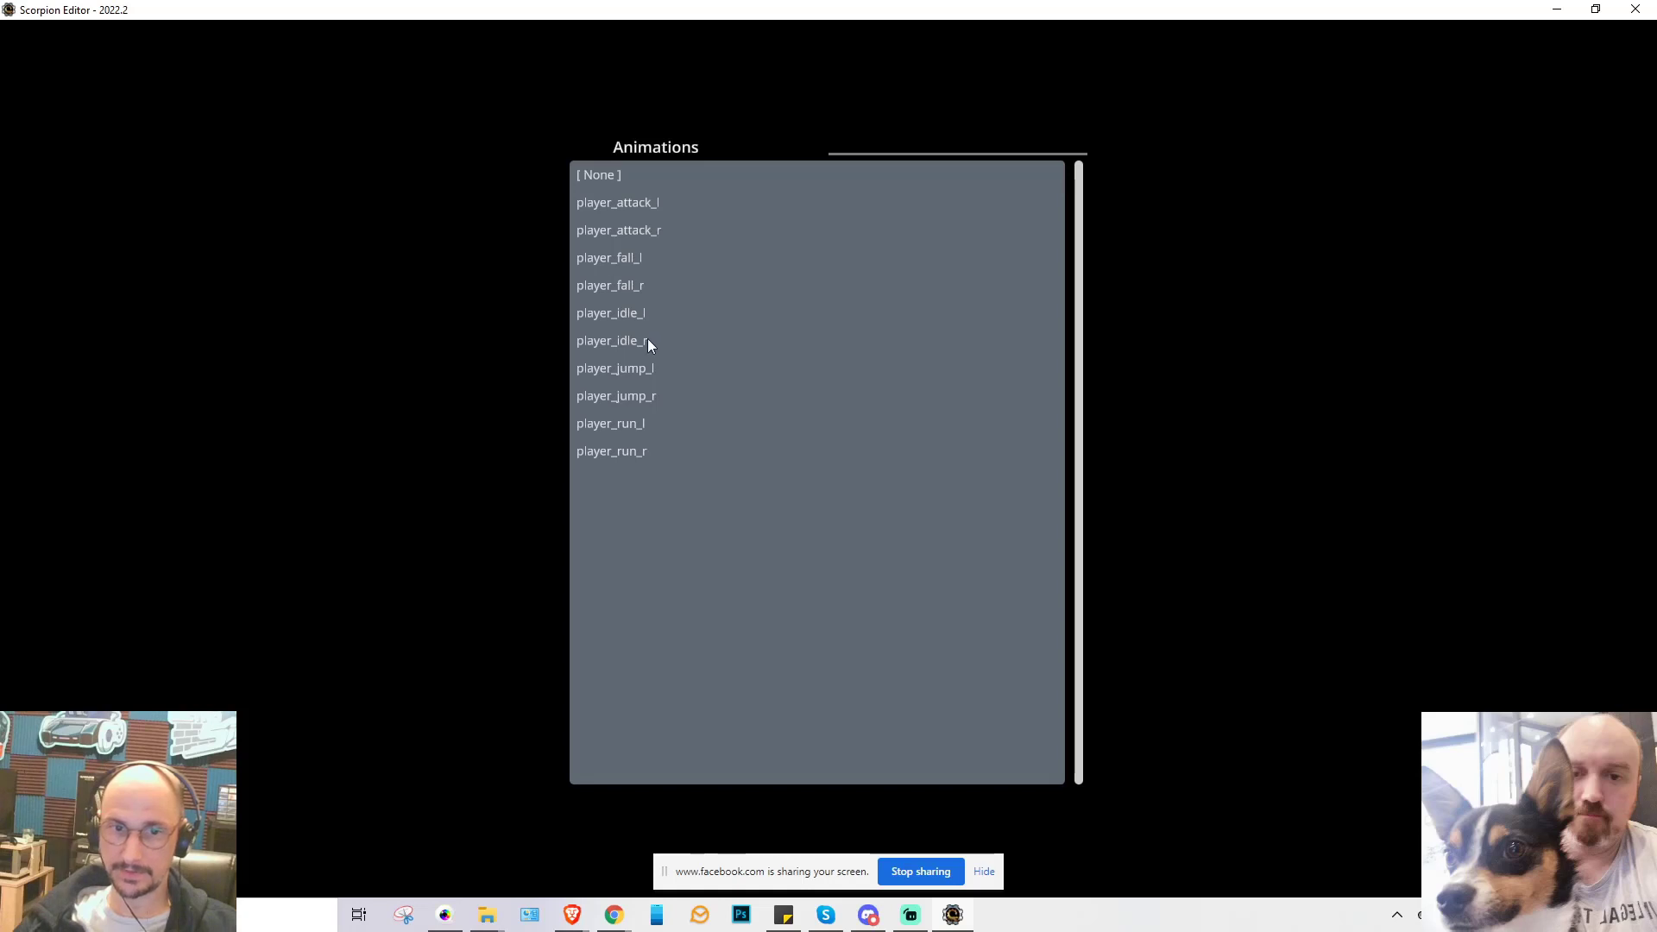
pyautogui.click(604, 452)
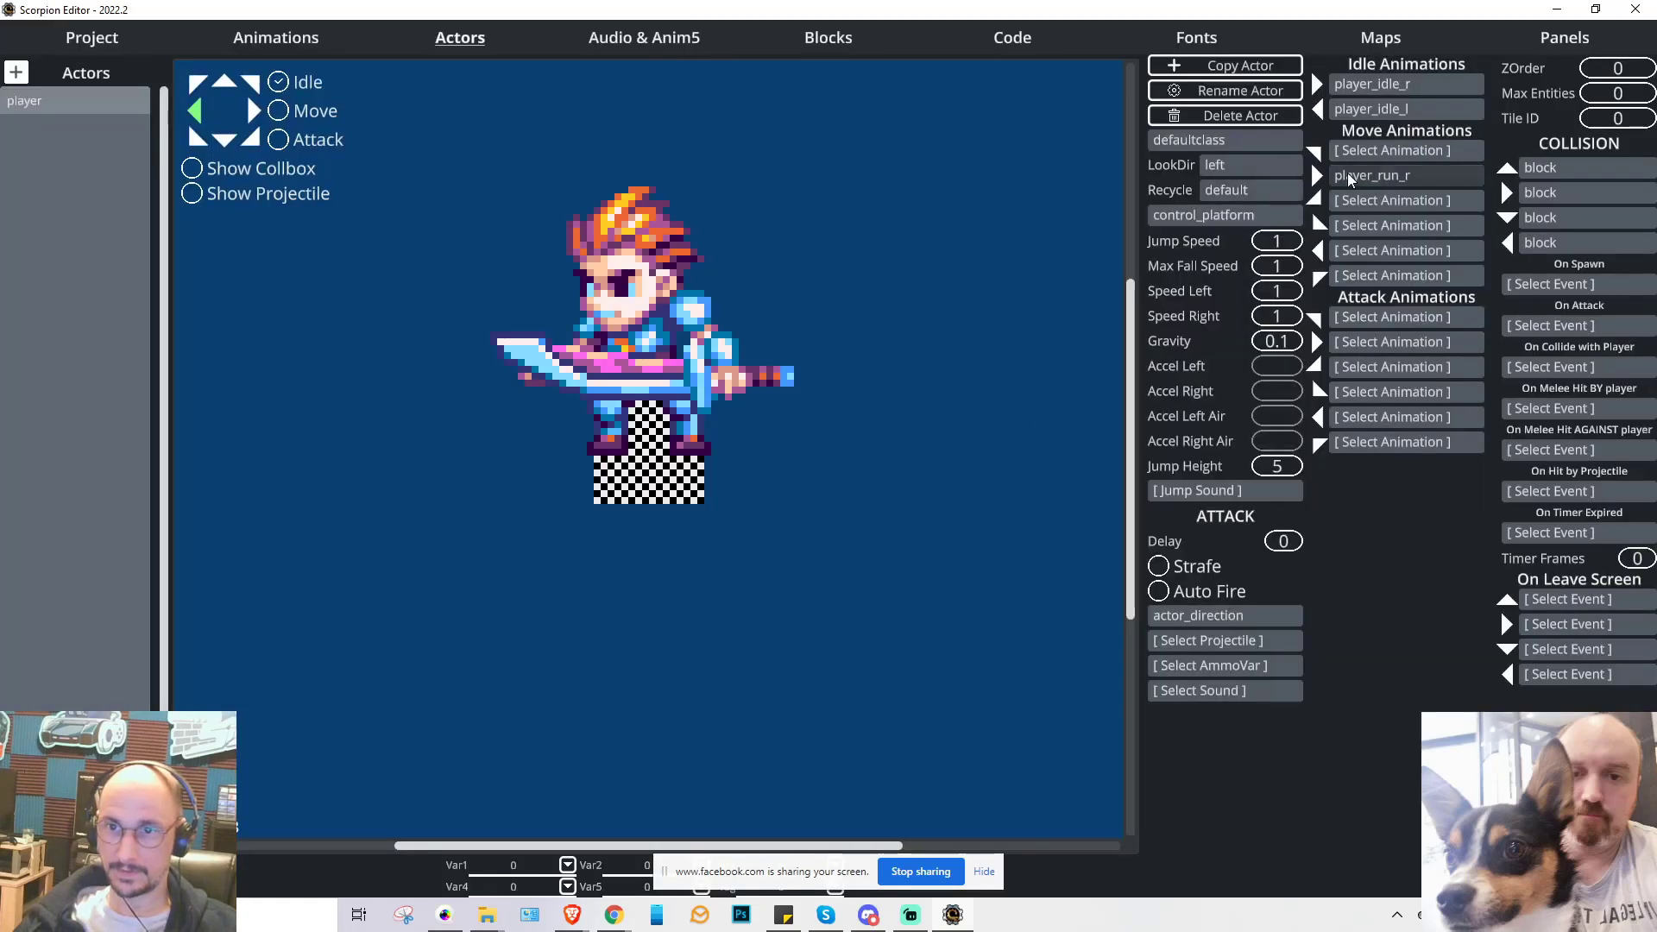
pyautogui.click(1372, 250)
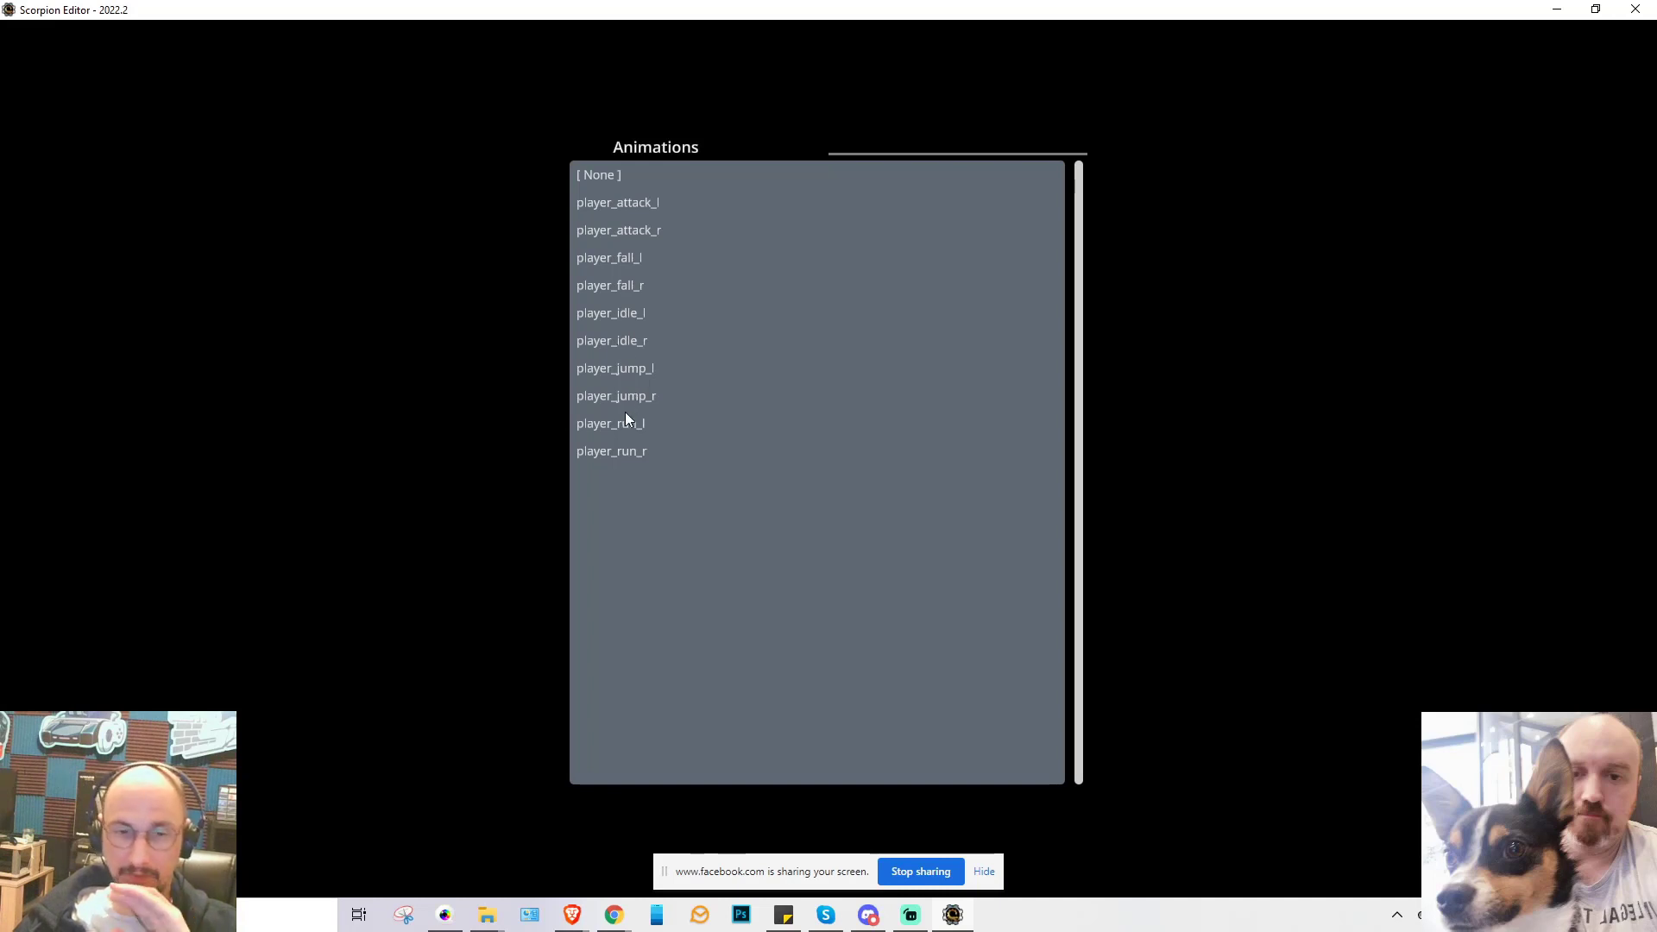
pyautogui.click(620, 367)
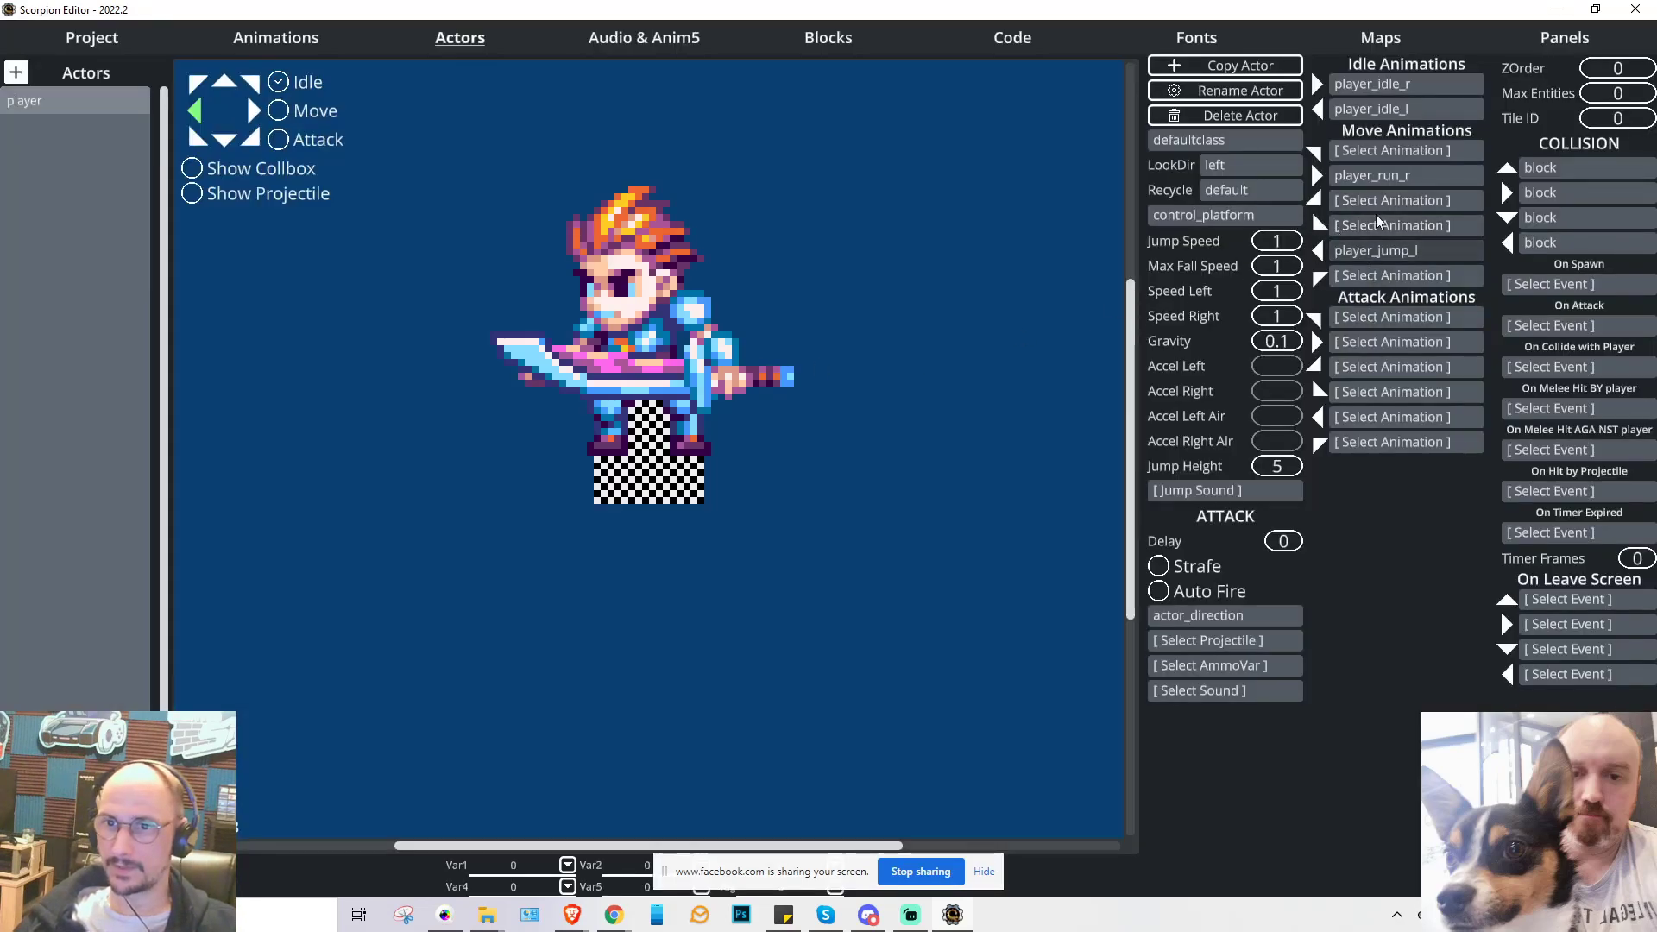
pyautogui.click(1375, 173)
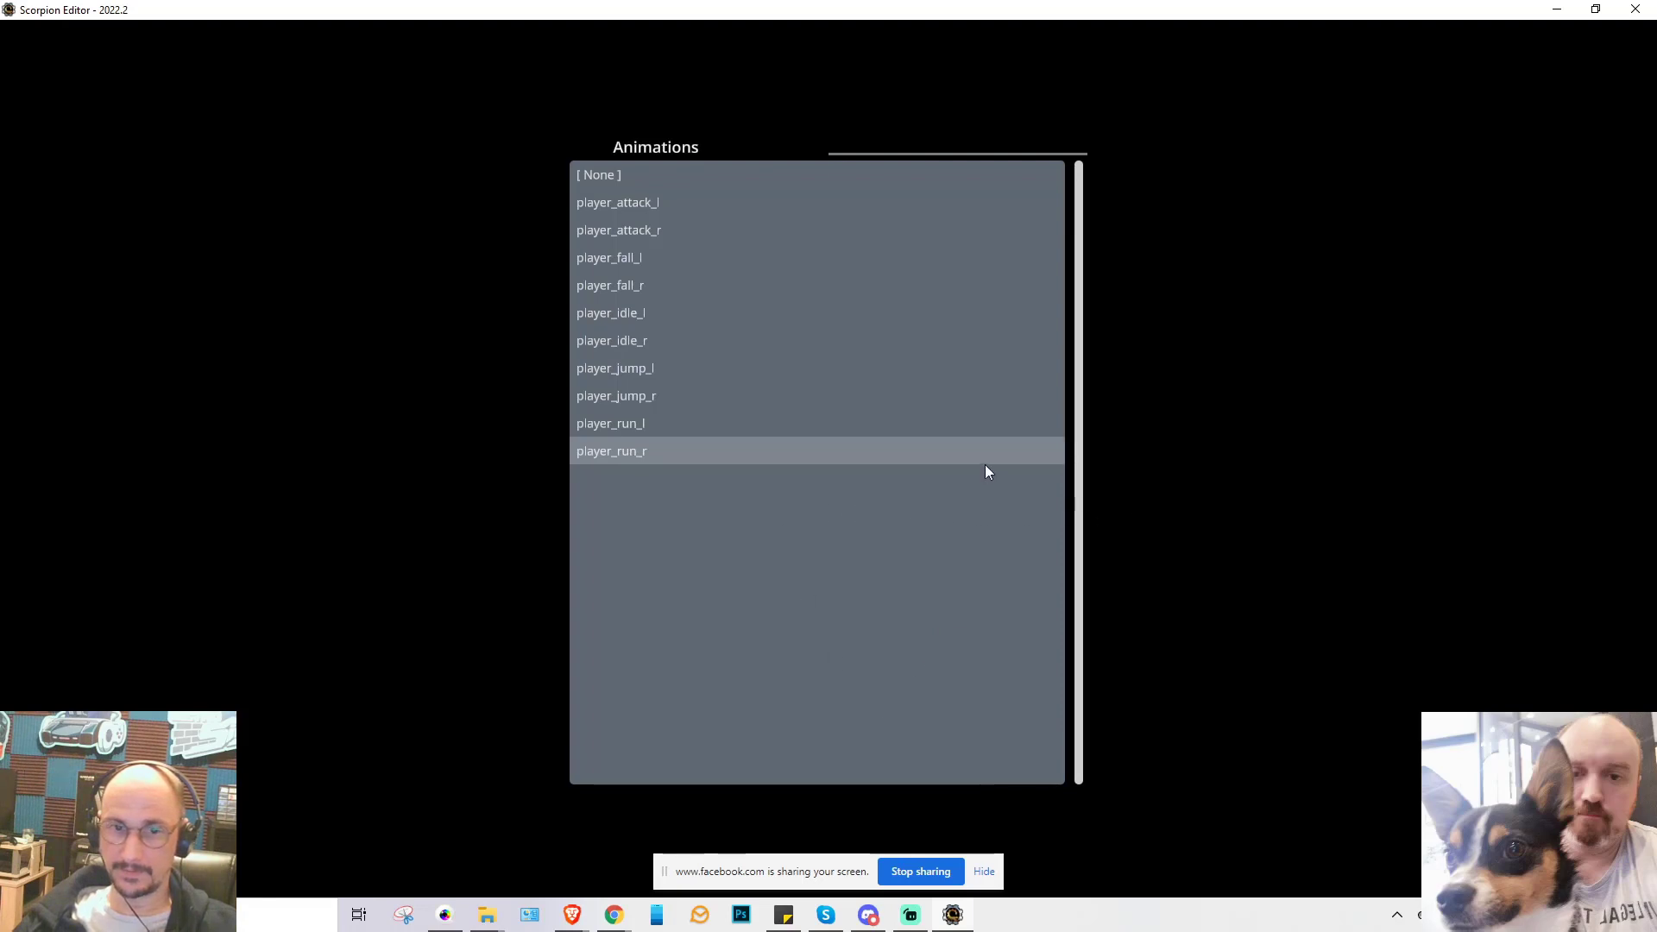
pyautogui.click(1343, 322)
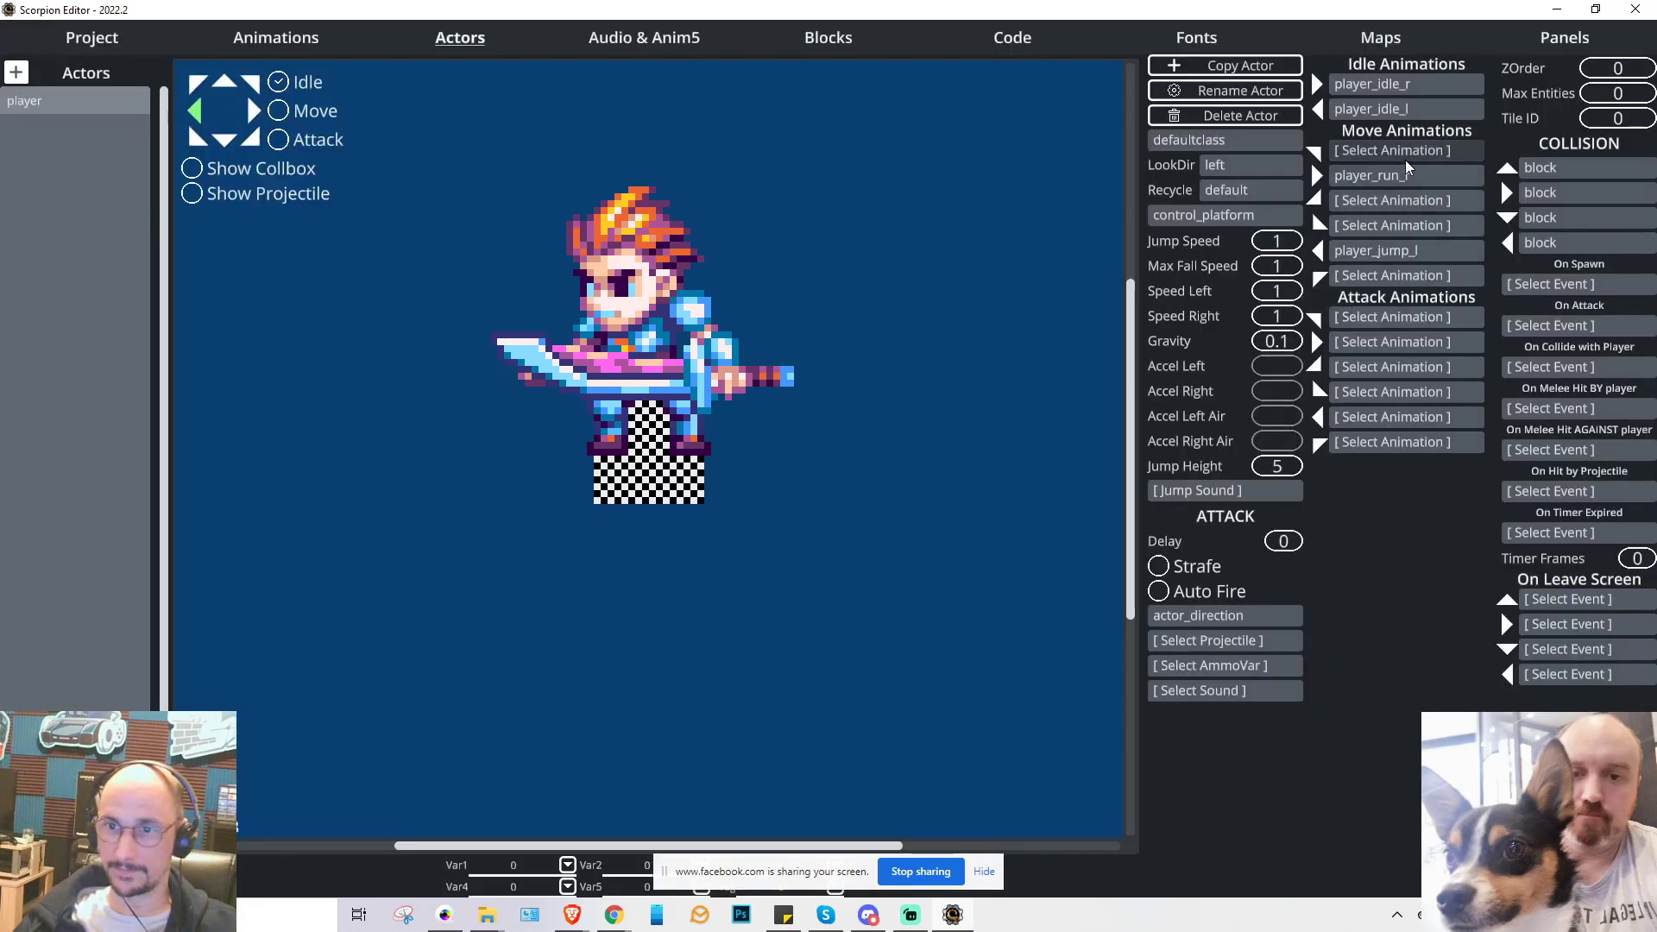
pyautogui.click(1396, 251)
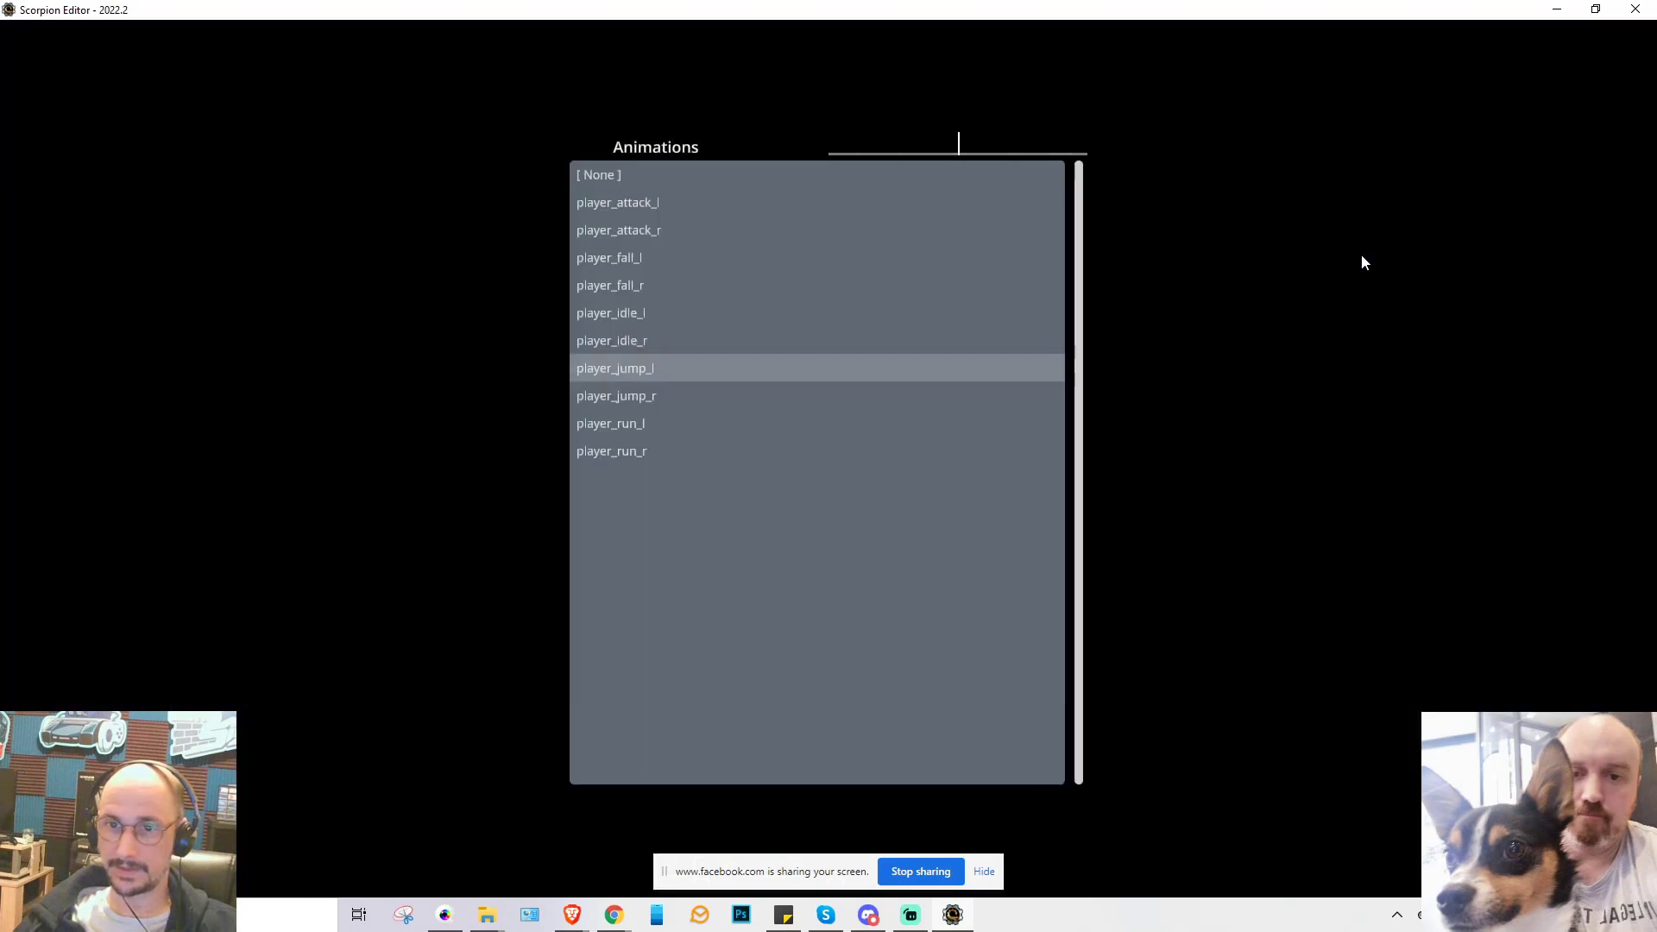
pyautogui.click(609, 424)
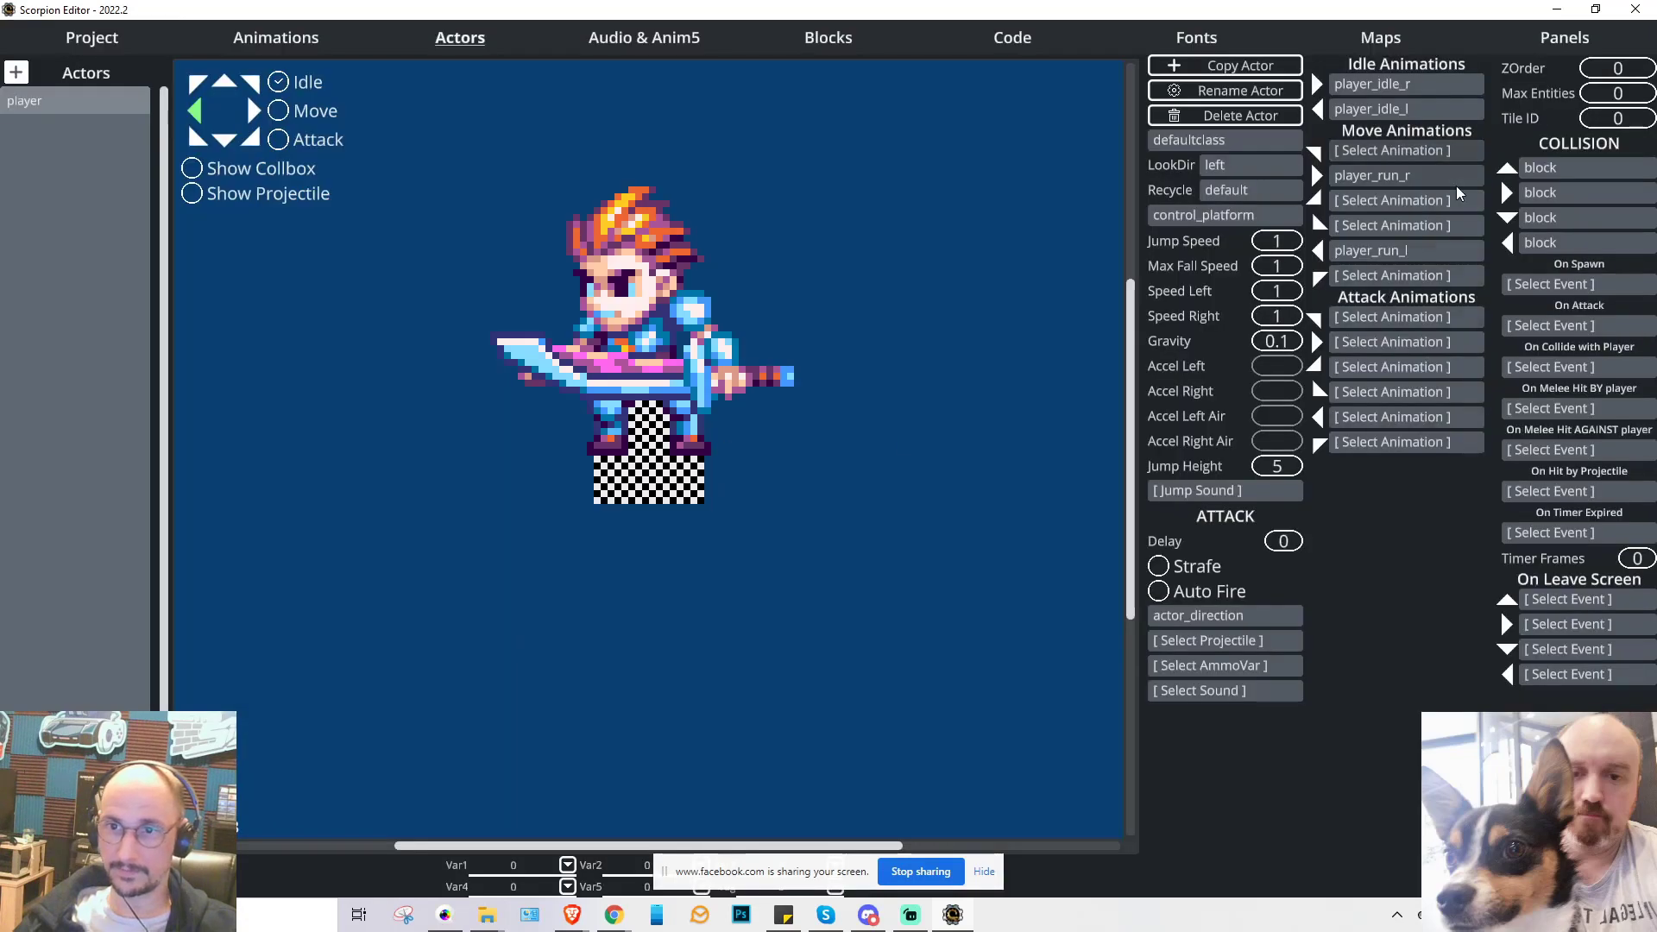
# - Assign player_jump_r to the player's up-right move animation and player_jump_l to the up-left move animation
pyautogui.click(1384, 152)
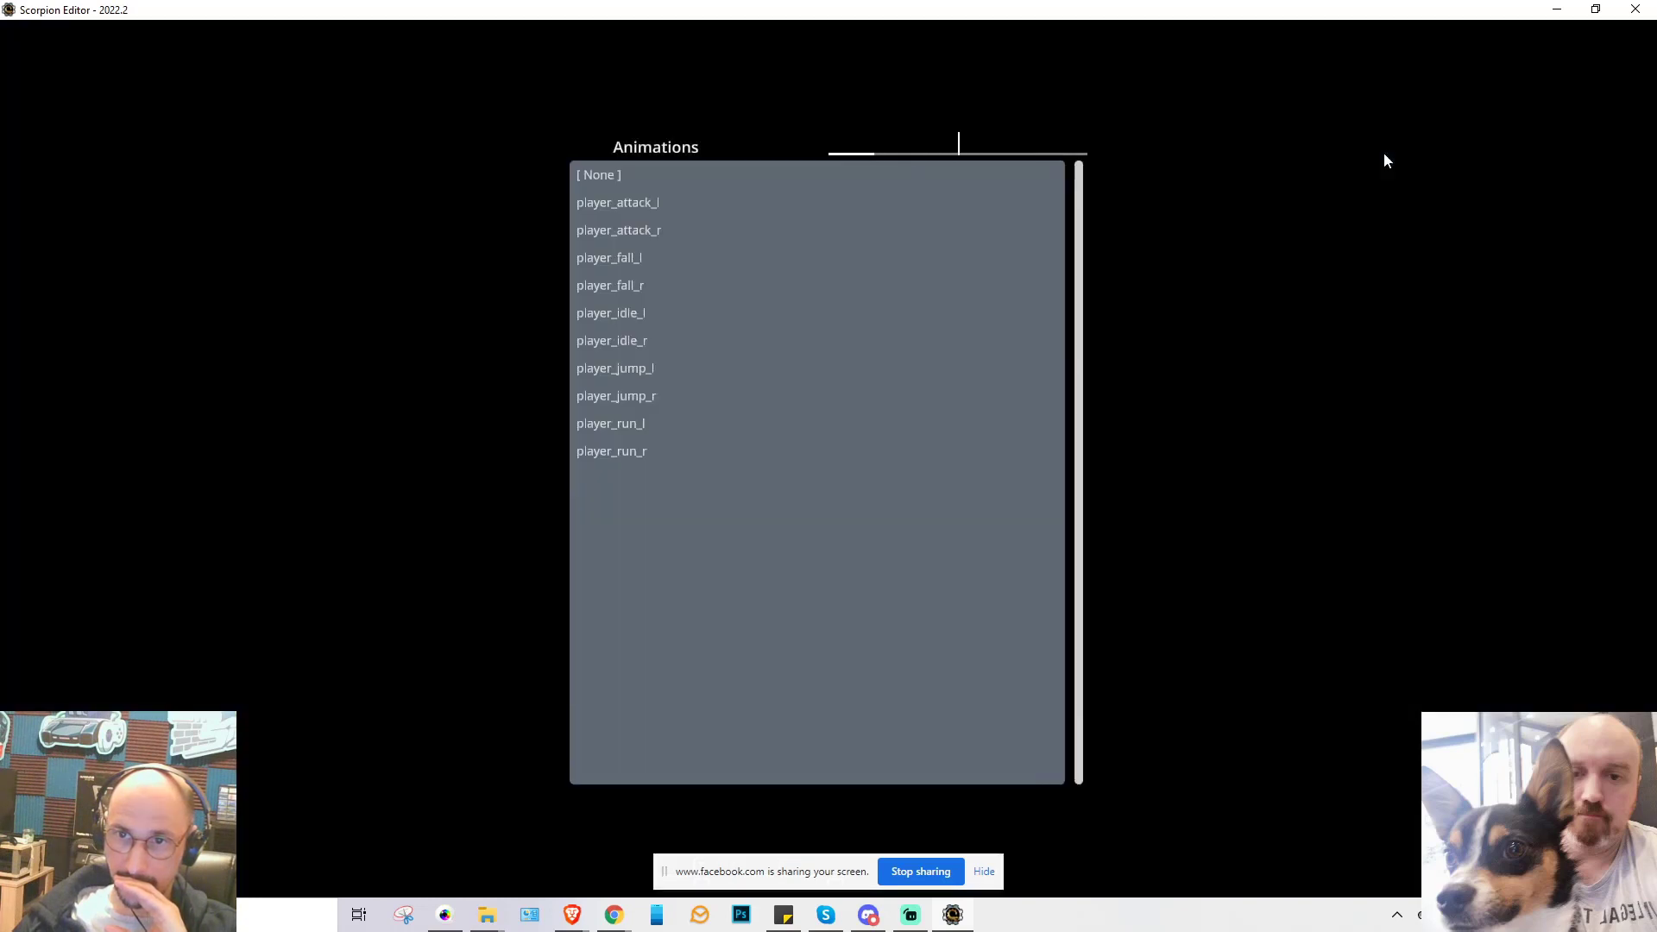
pyautogui.click(608, 399)
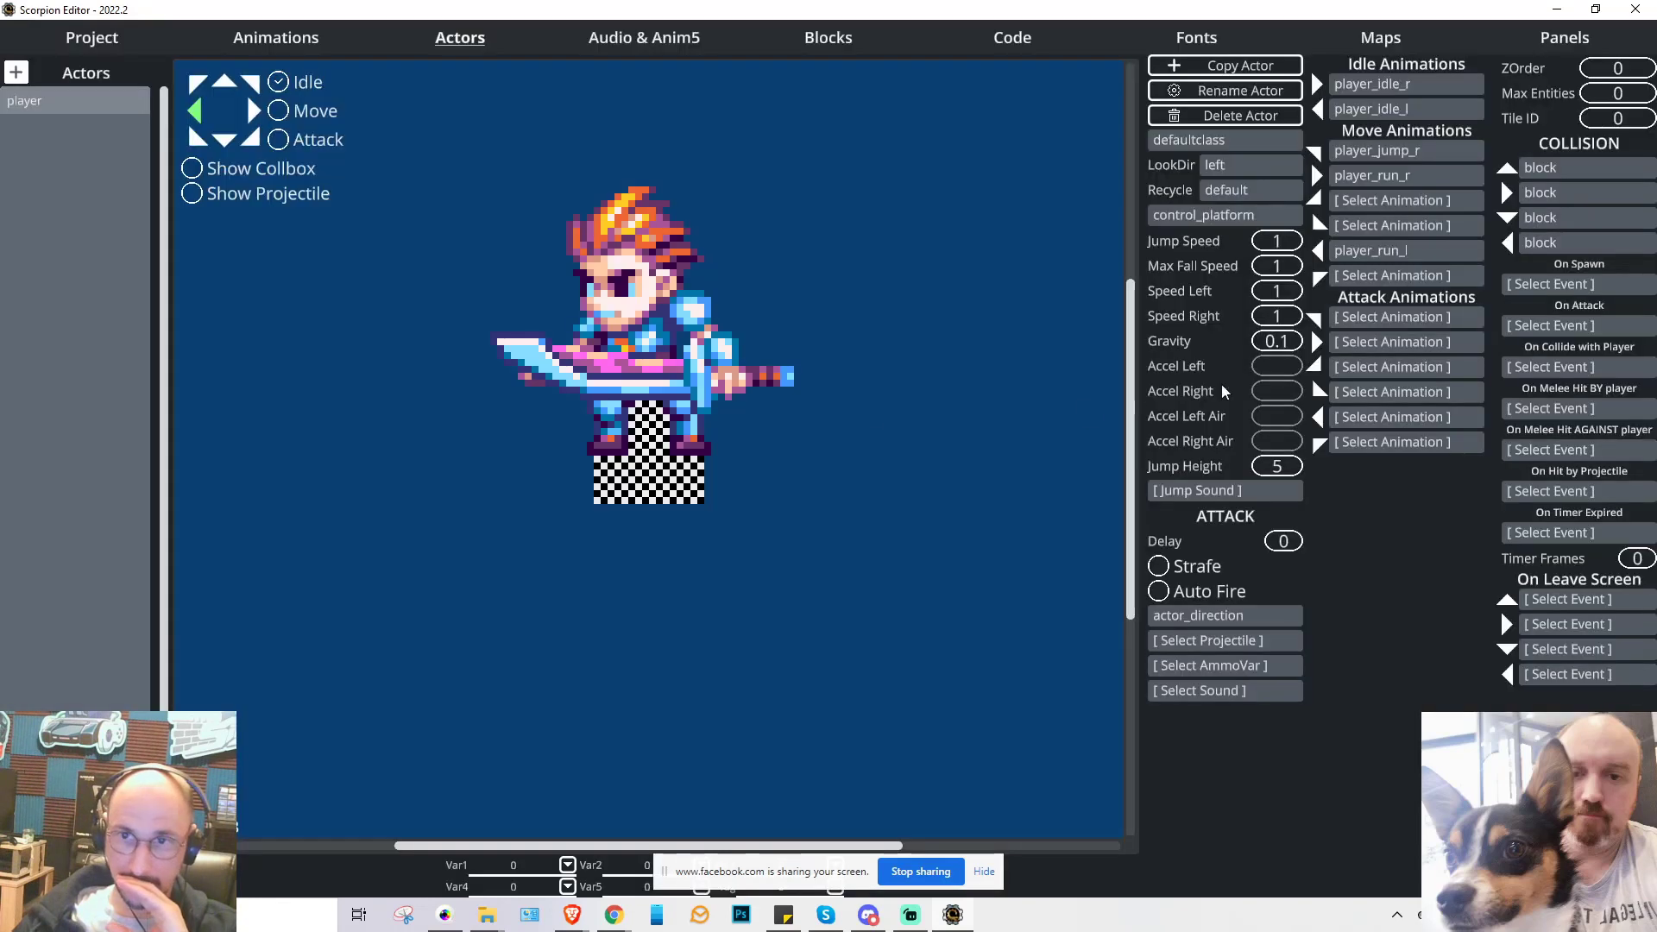
pyautogui.click(1364, 275)
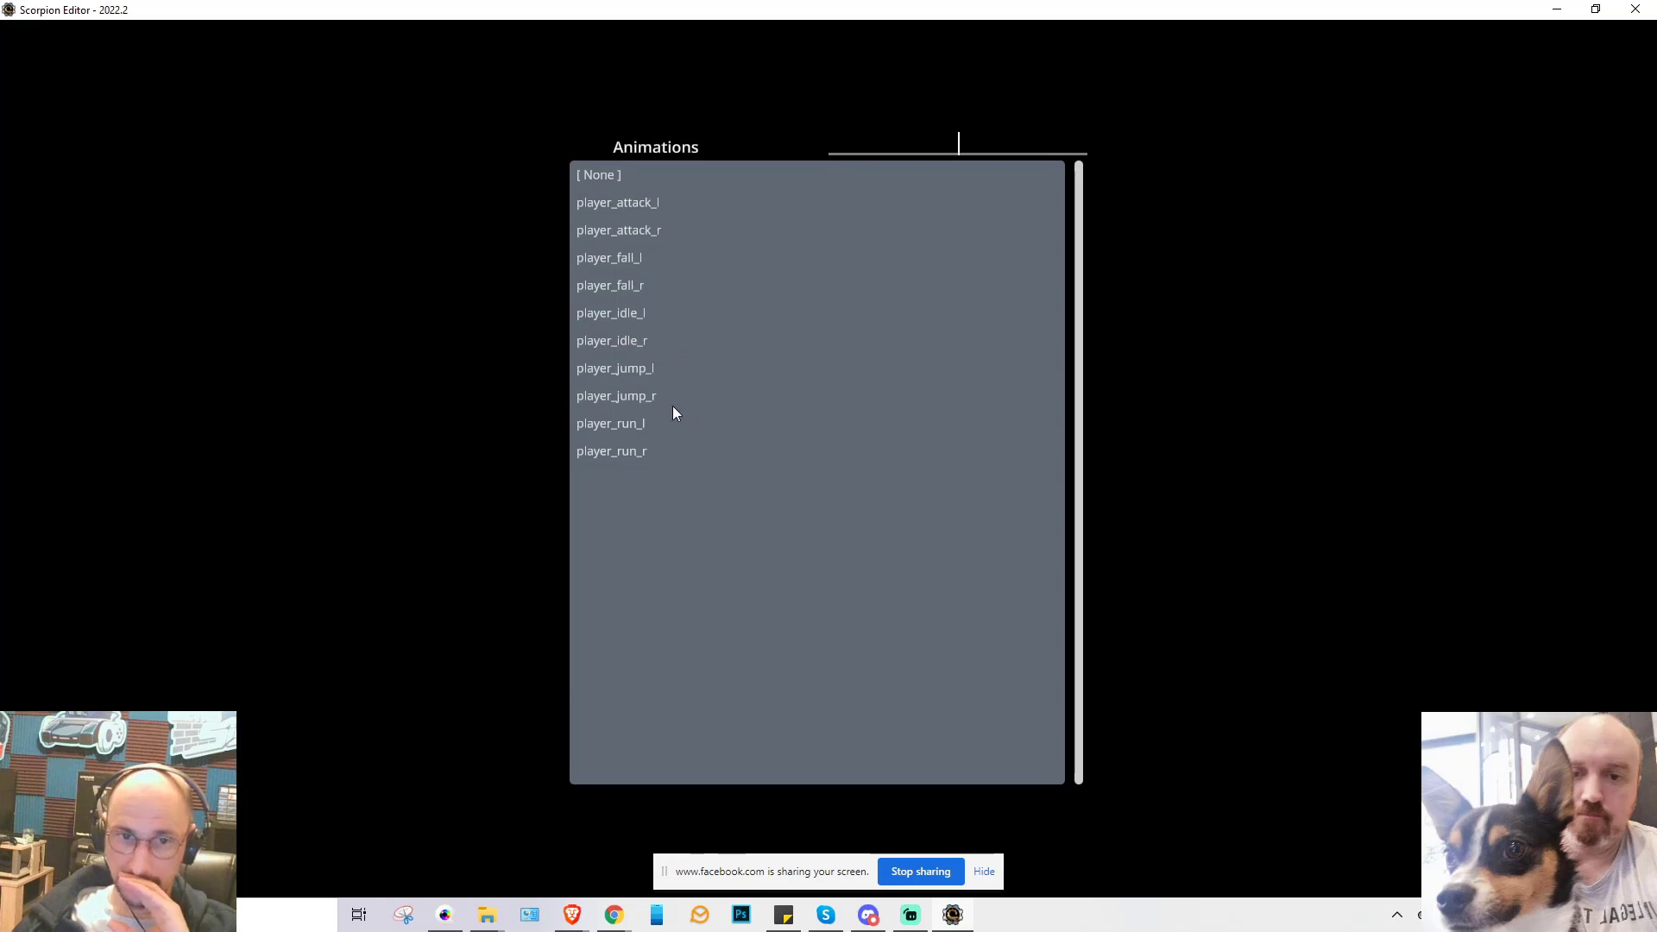
pyautogui.click(616, 369)
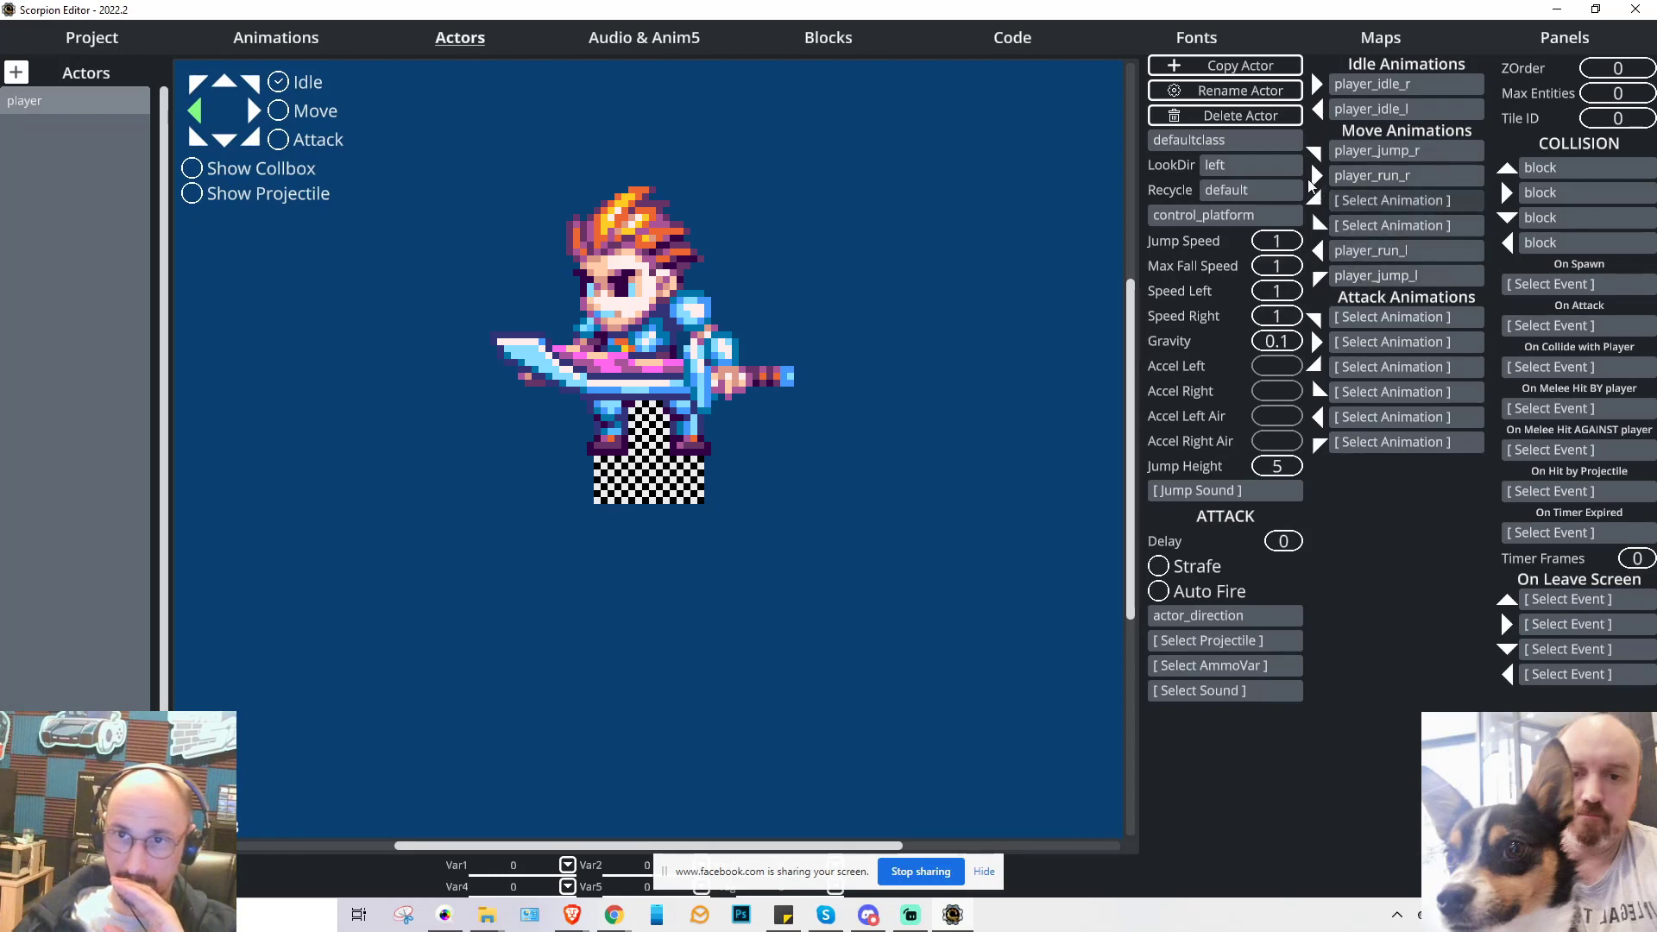
# - Assign player_fall_r to the player's down-right move animation and player_fall_l to the down-left move animation
pyautogui.click(1364, 200)
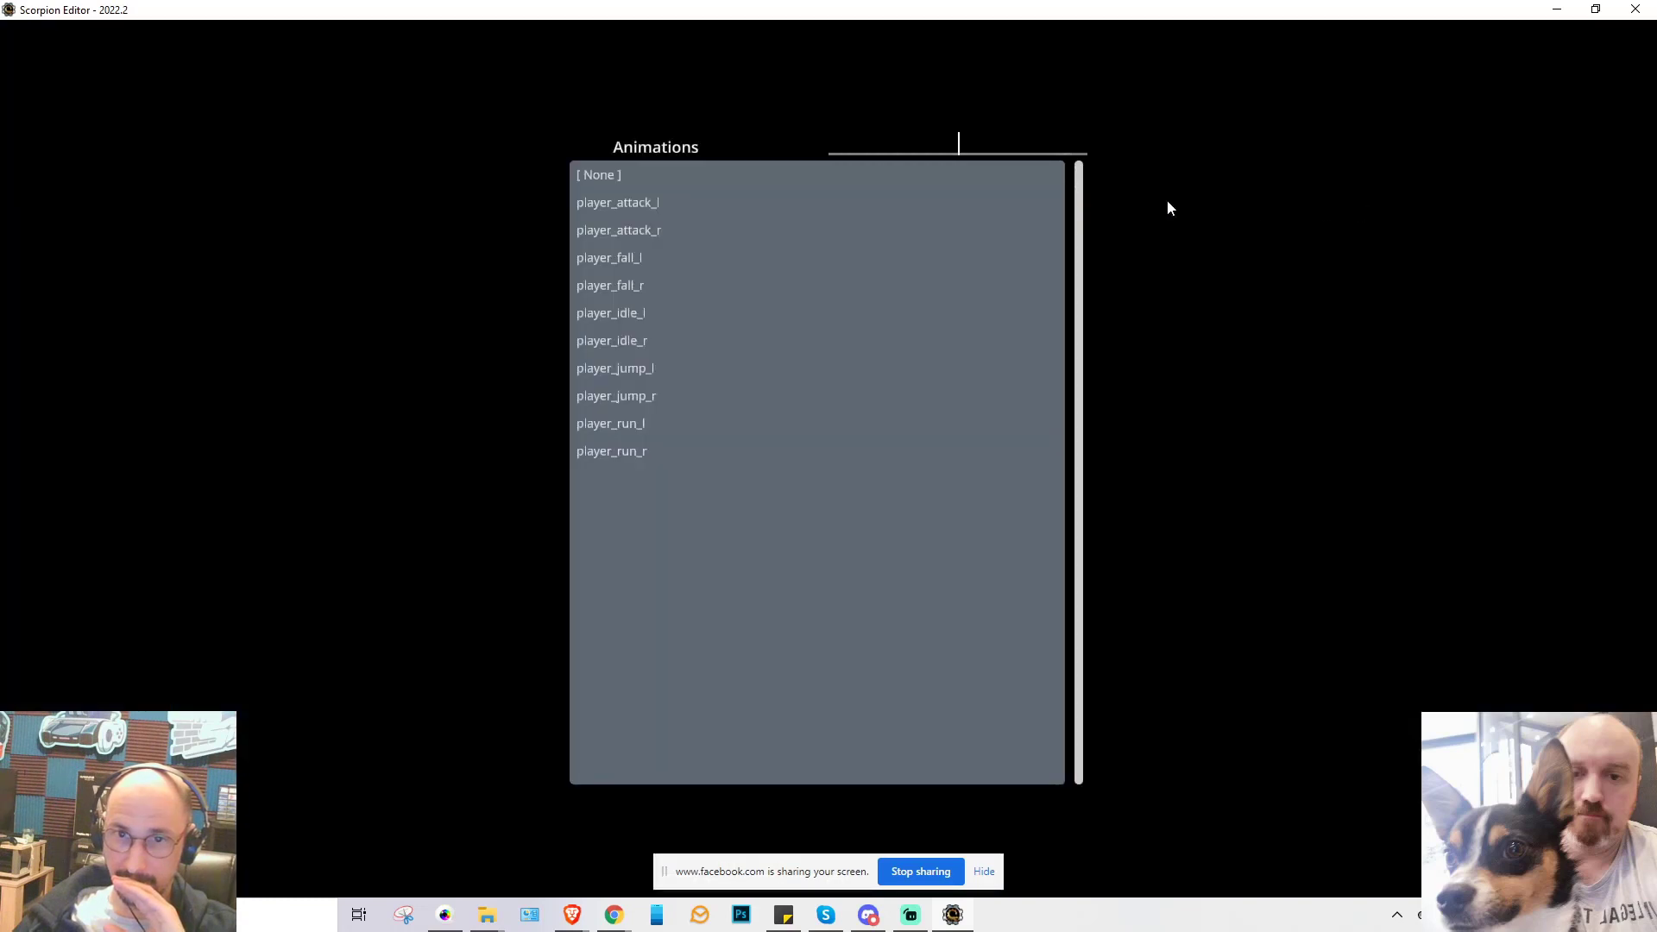
pyautogui.click(619, 285)
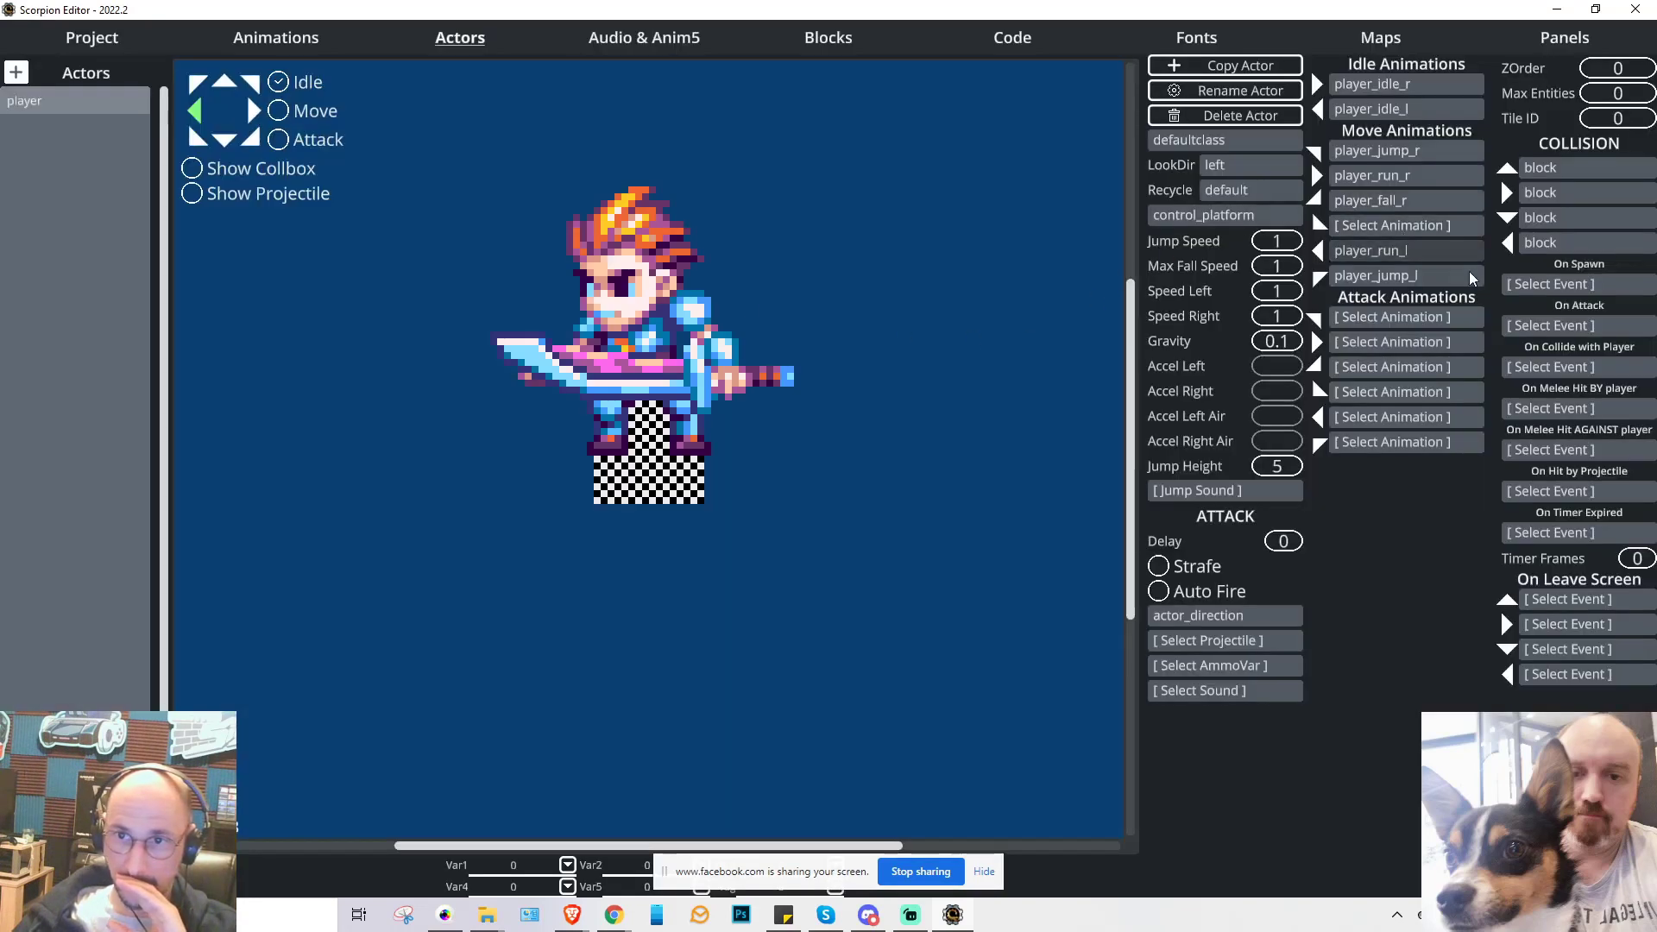
pyautogui.click(1396, 227)
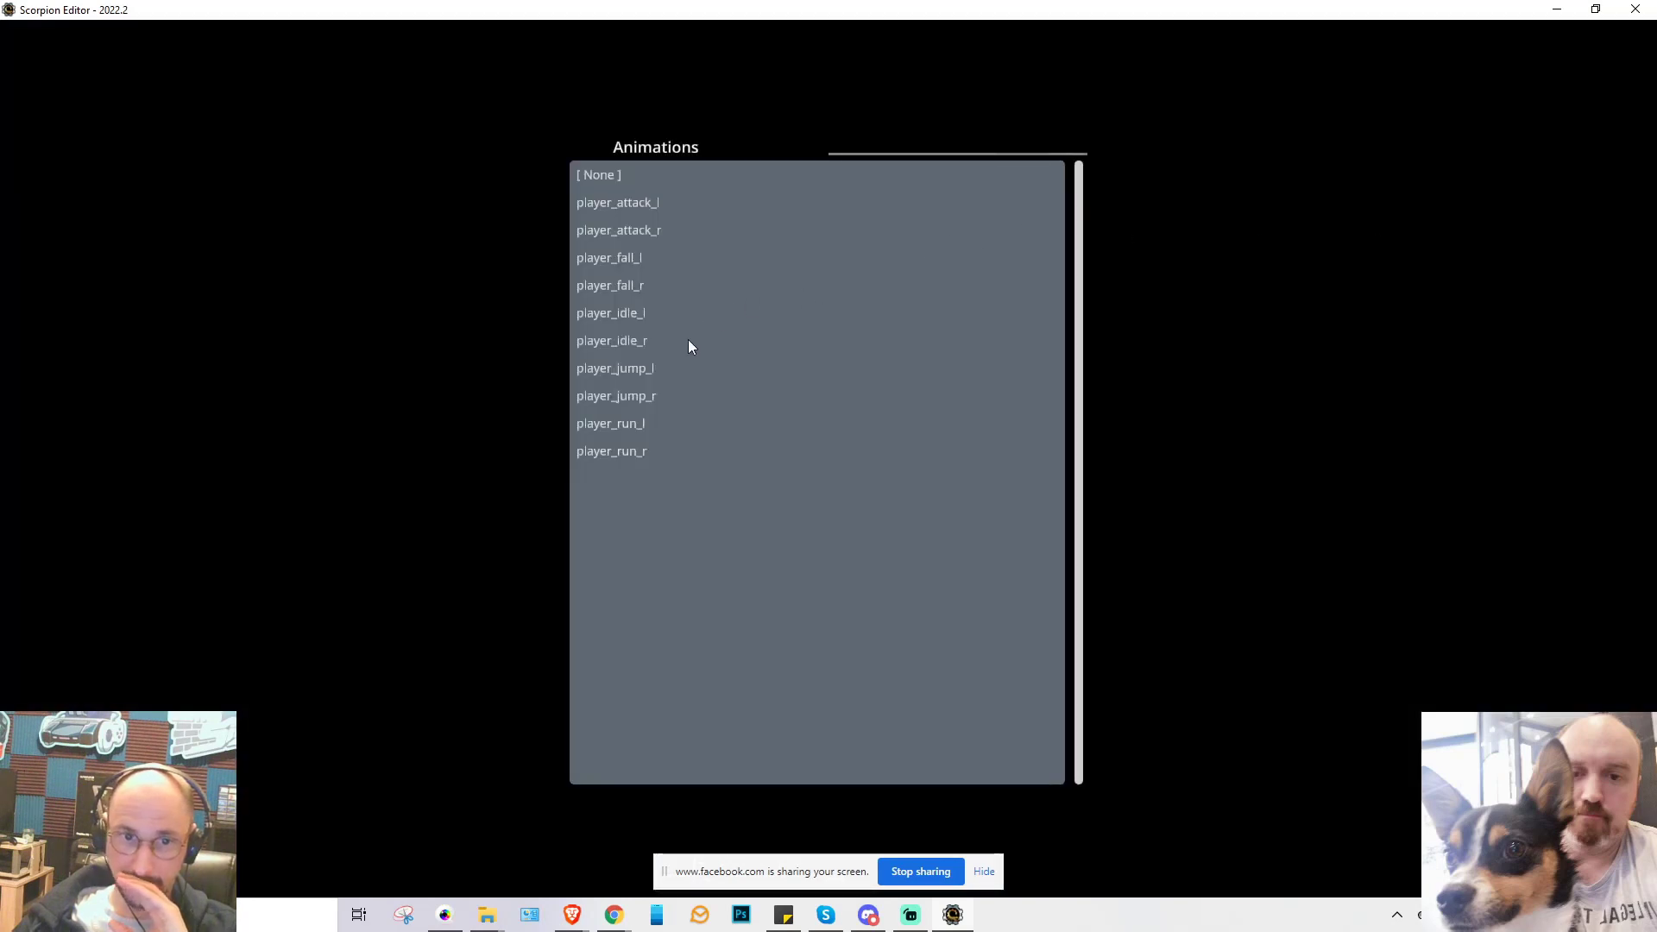
pyautogui.click(604, 257)
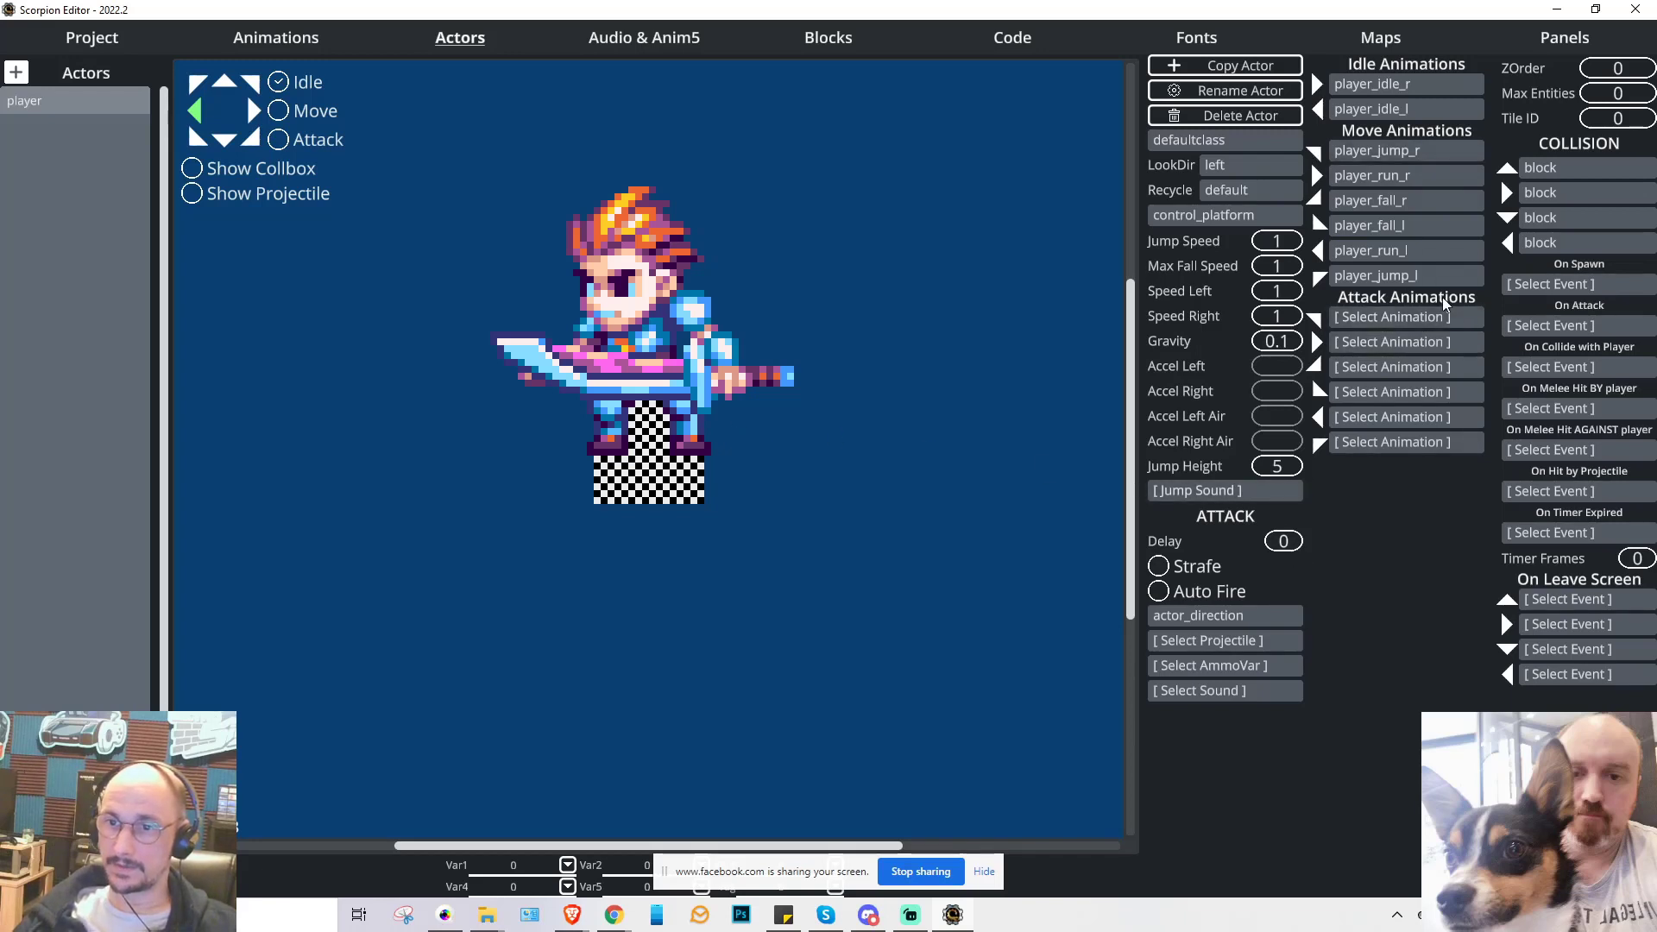
# - Assign player_attack_r to the player's right attack animation and player_attack_l to the left attack animation
pyautogui.click(1366, 342)
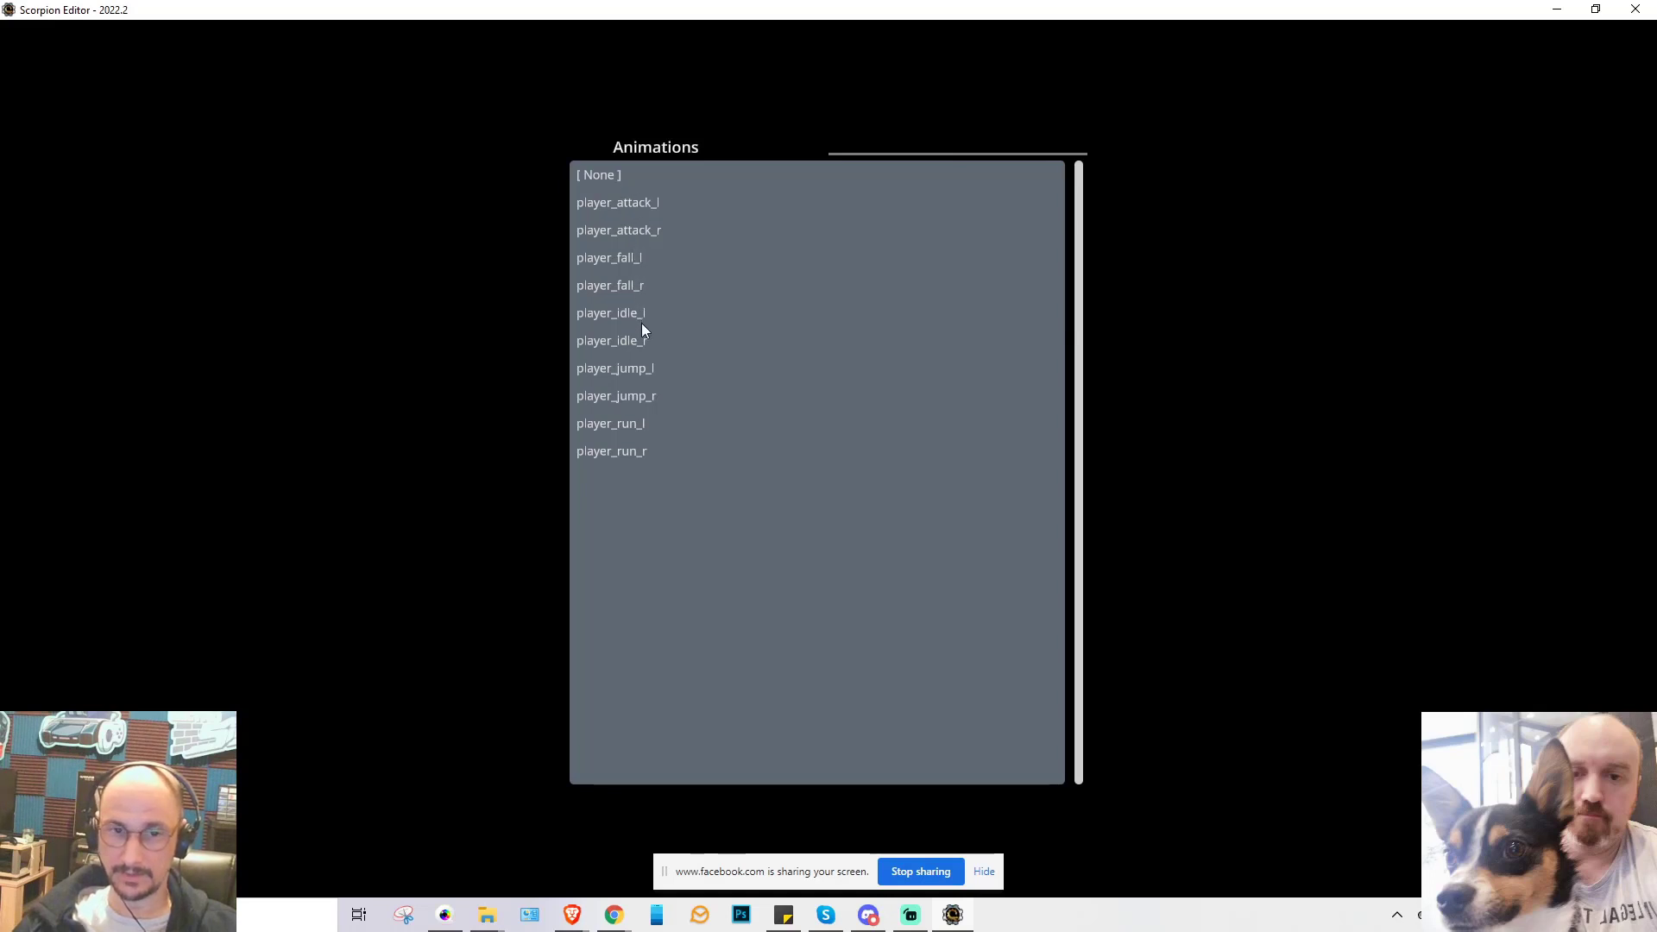
pyautogui.click(643, 231)
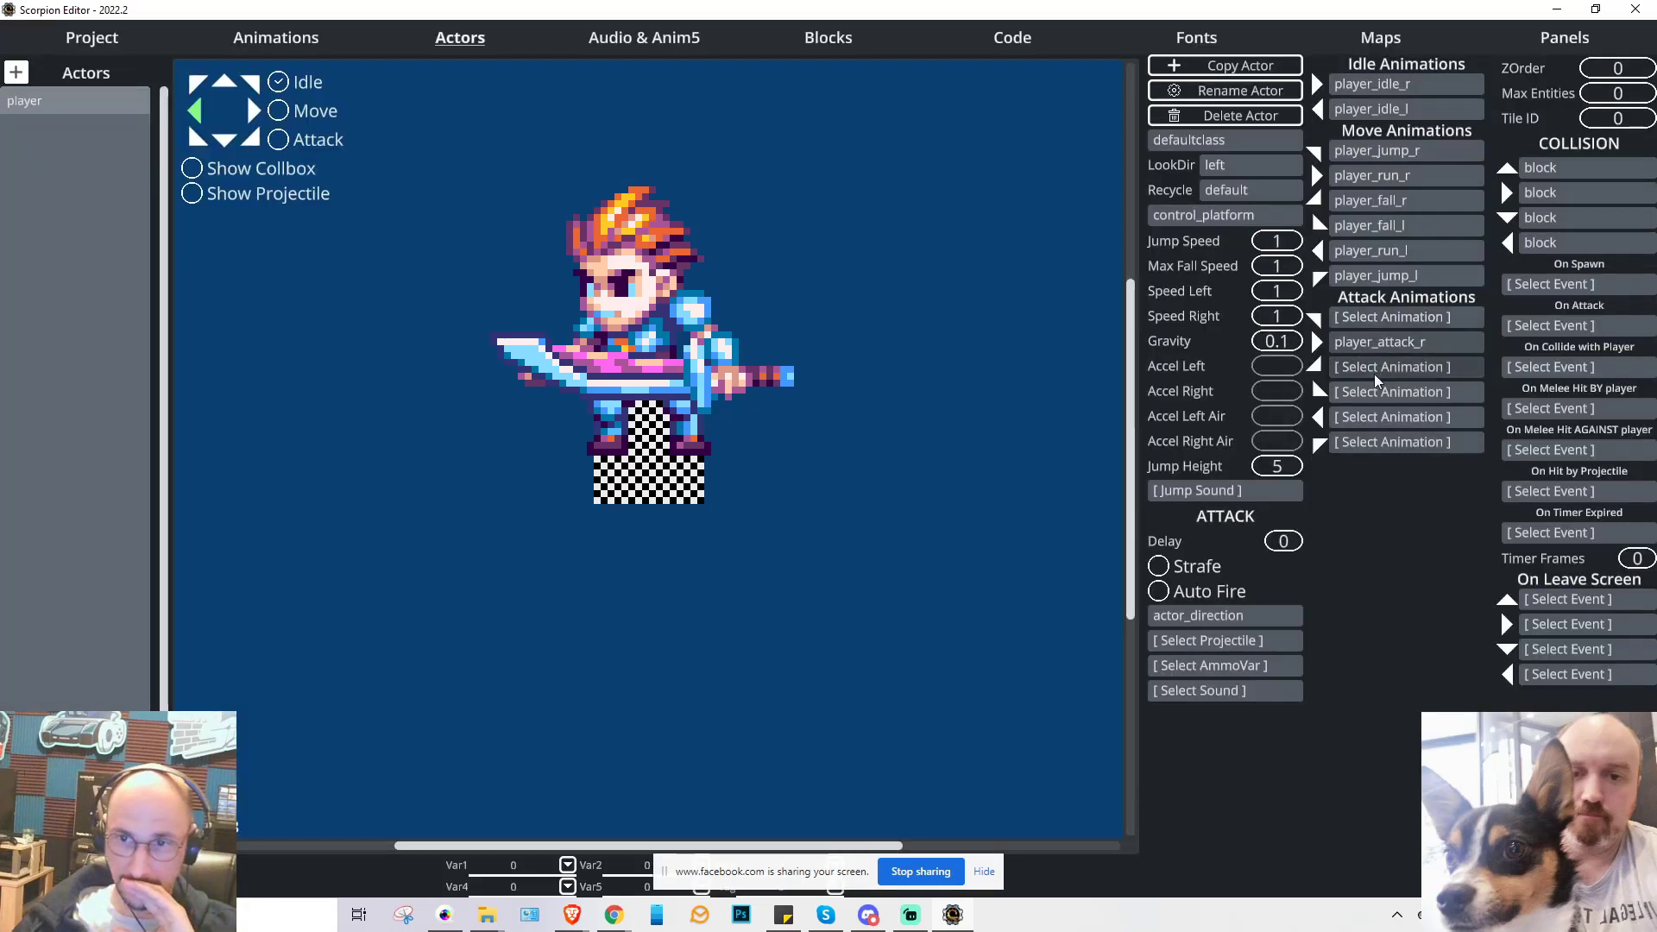
pyautogui.click(1377, 415)
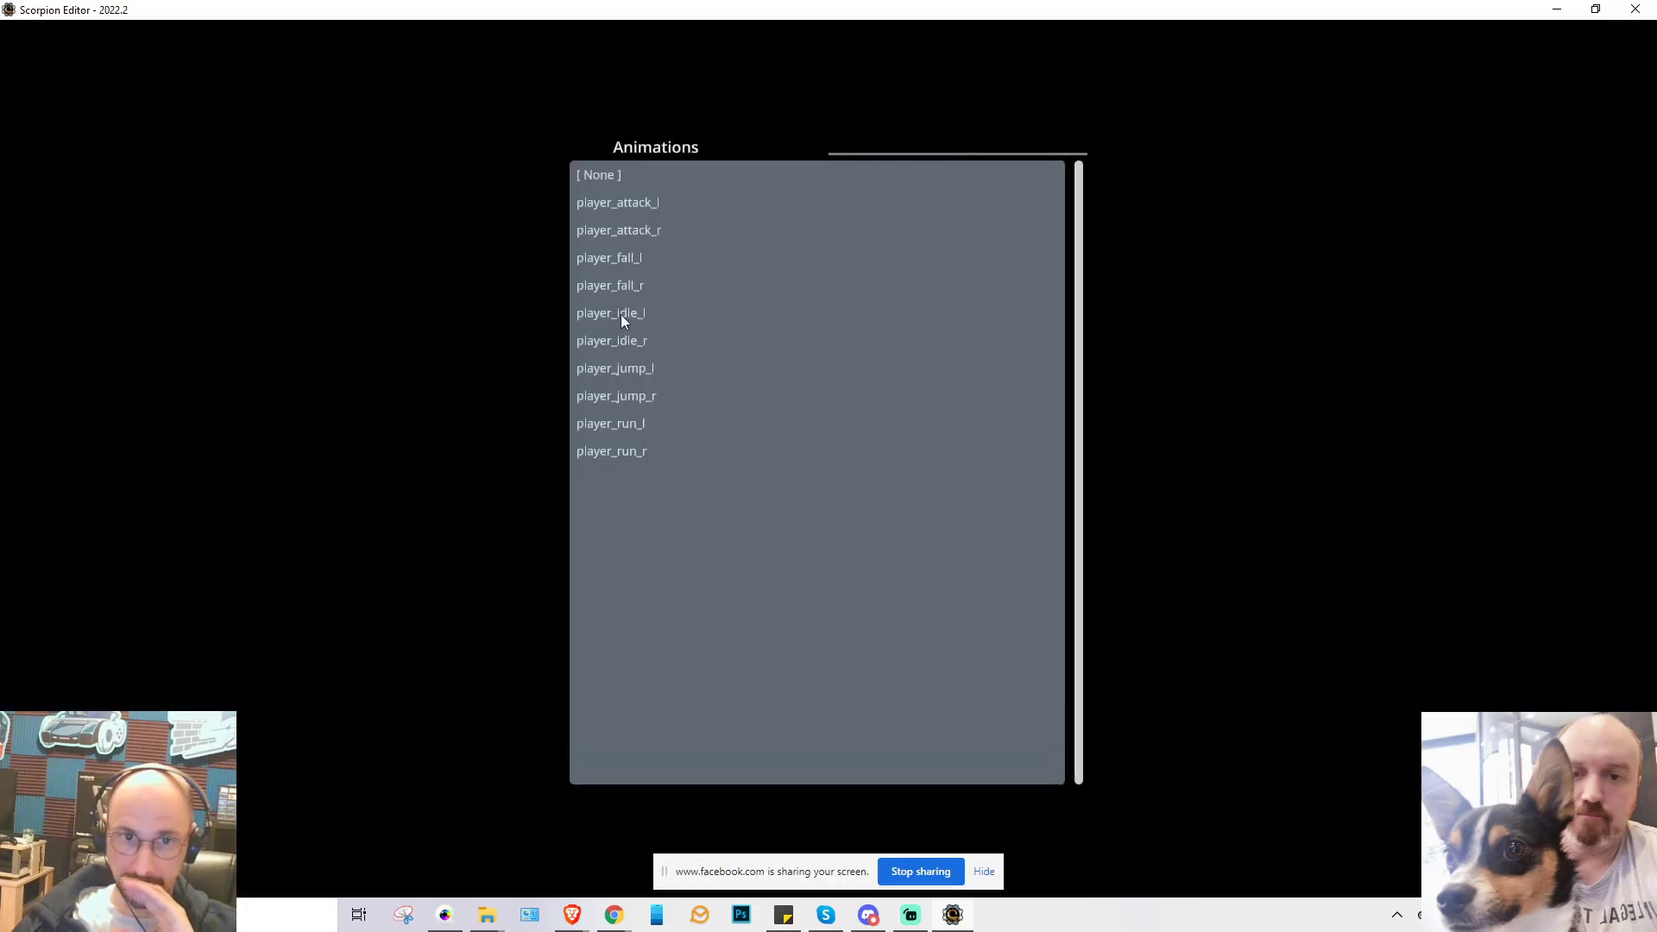
pyautogui.click(614, 210)
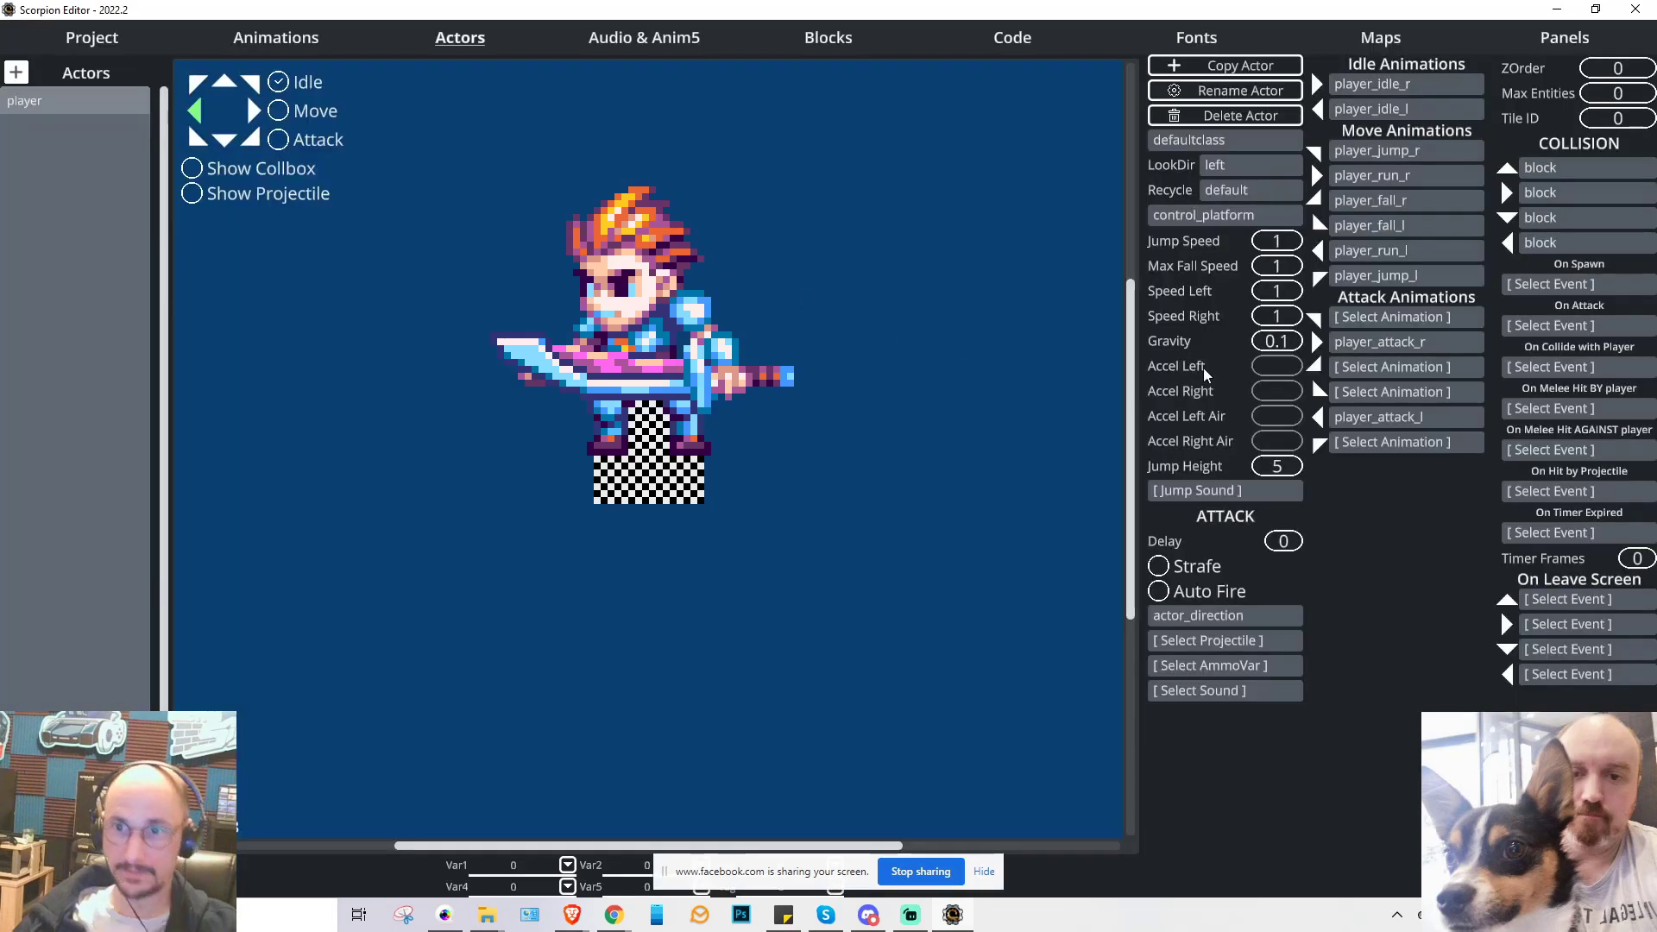
# - Assign player_attack_r to both the up-right and down-right attack animations
pyautogui.click(1374, 317)
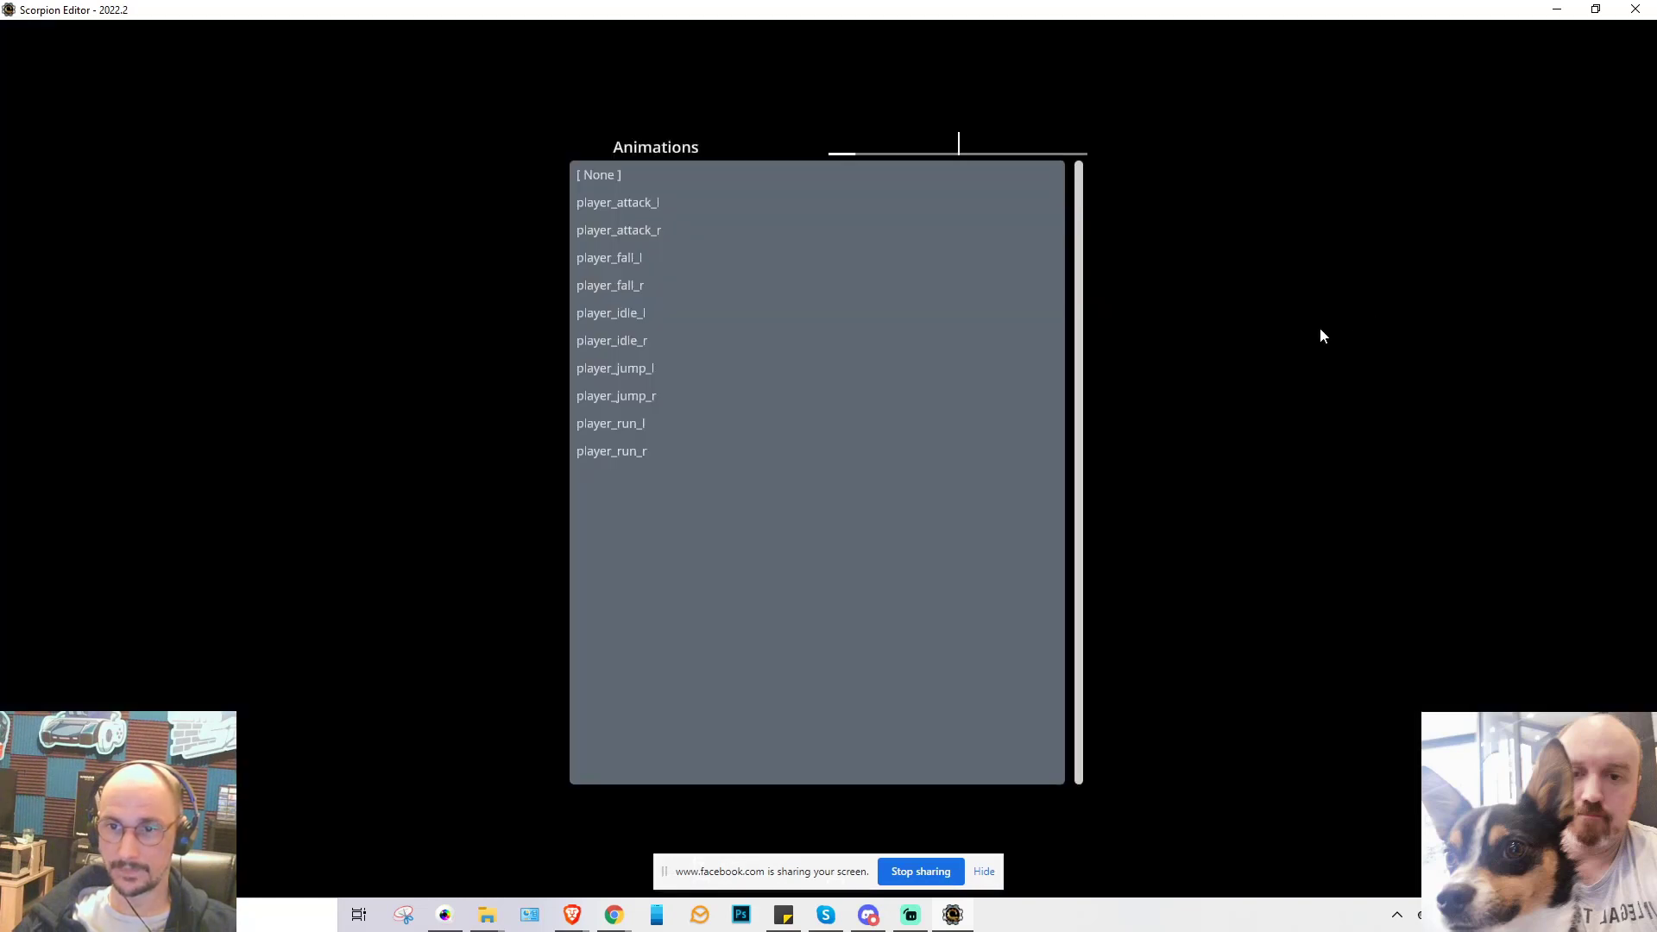
pyautogui.click(634, 229)
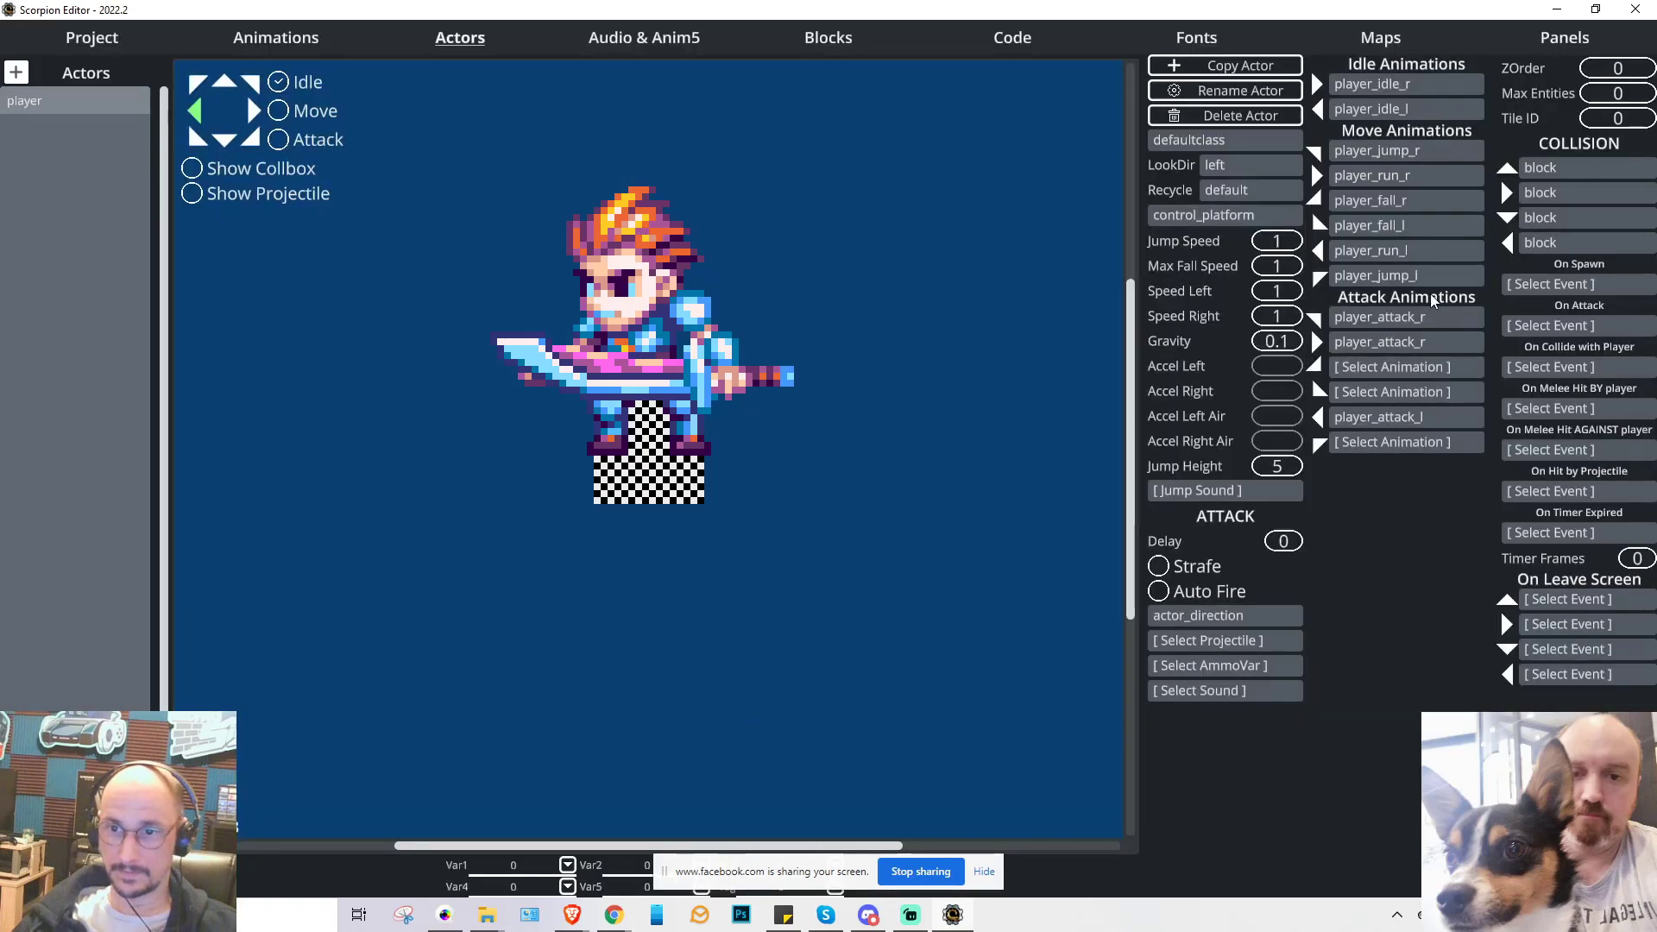
pyautogui.click(1400, 369)
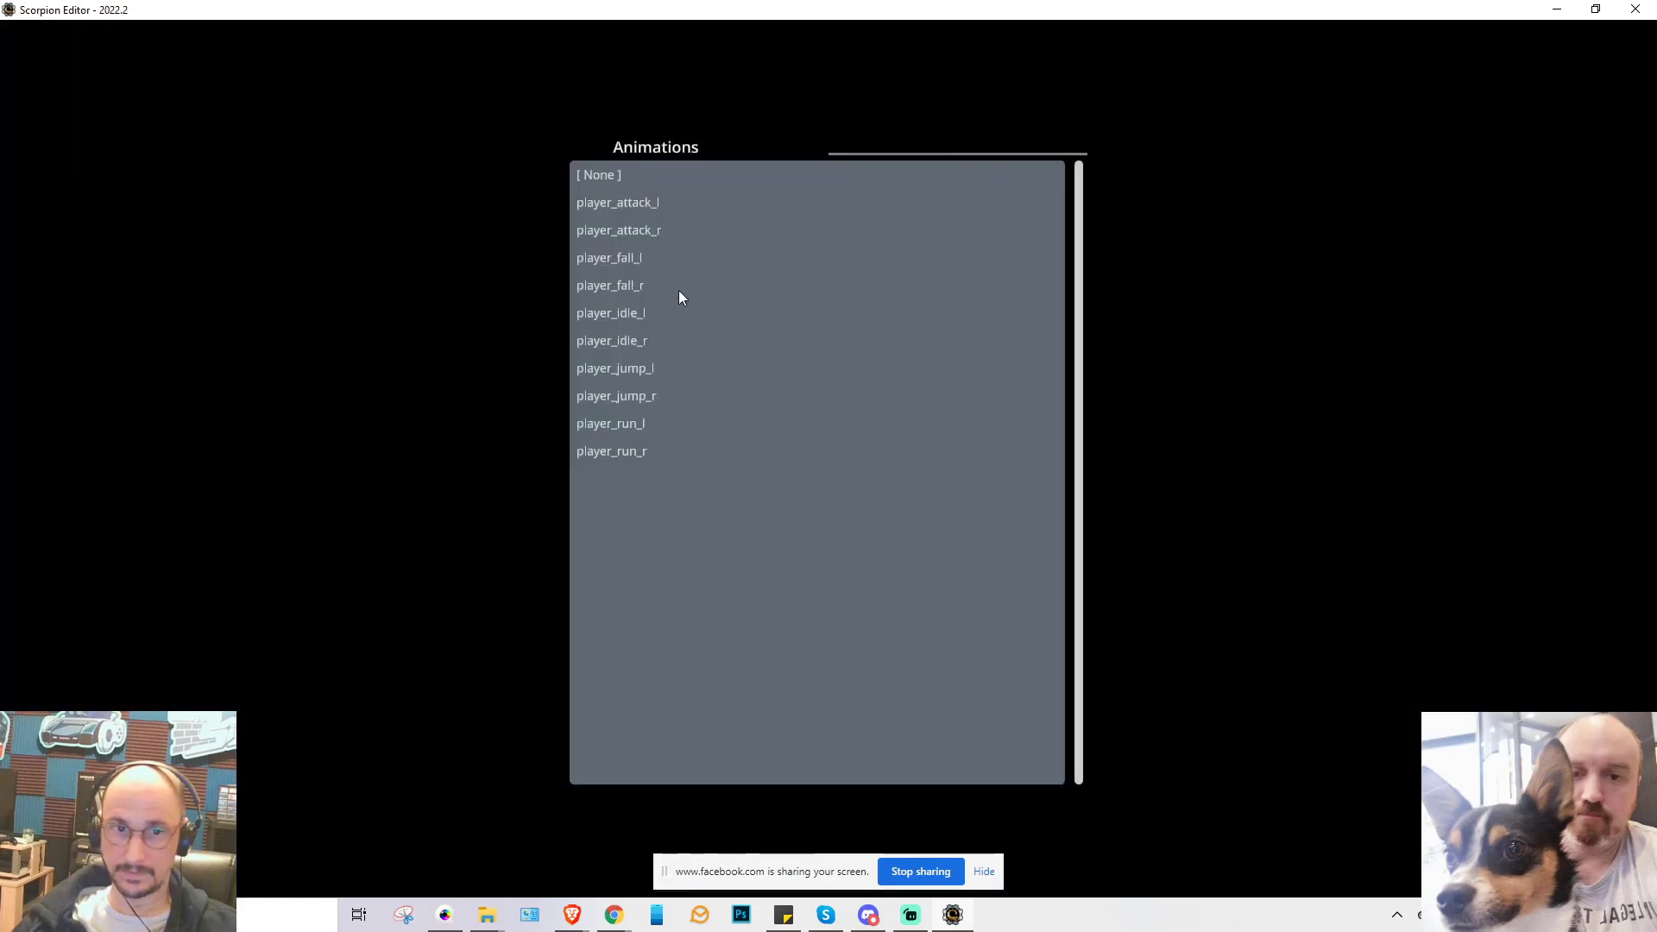
pyautogui.click(641, 228)
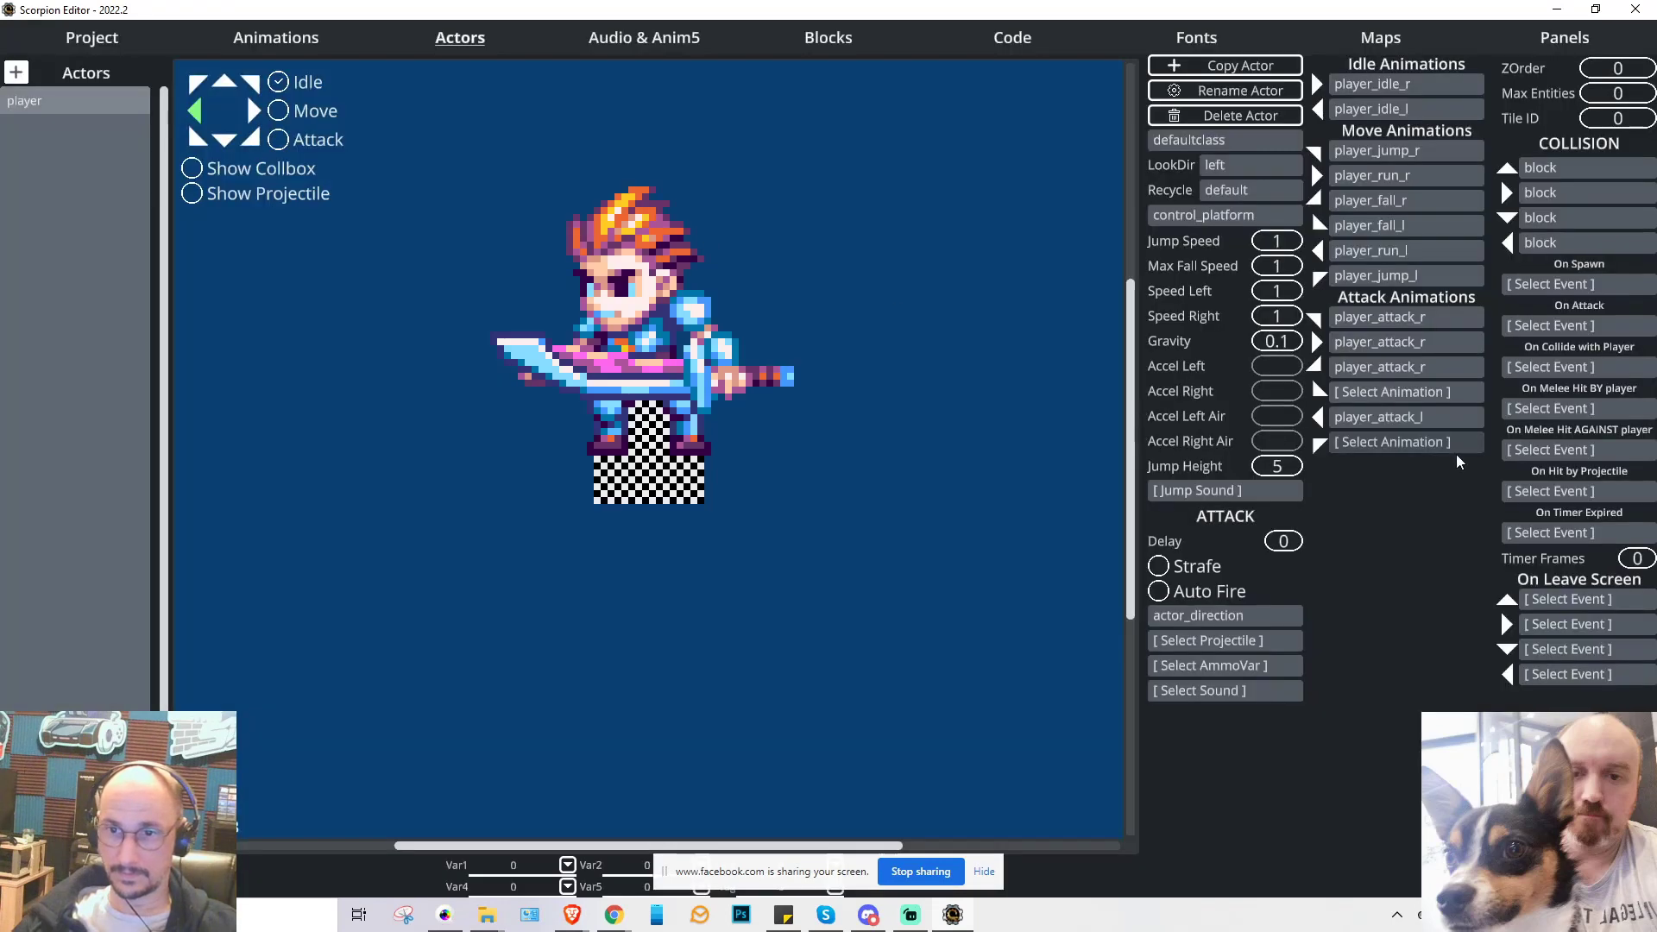
# - Assign player_attack_l to both the down-left and up-left attack animations
pyautogui.click(1379, 390)
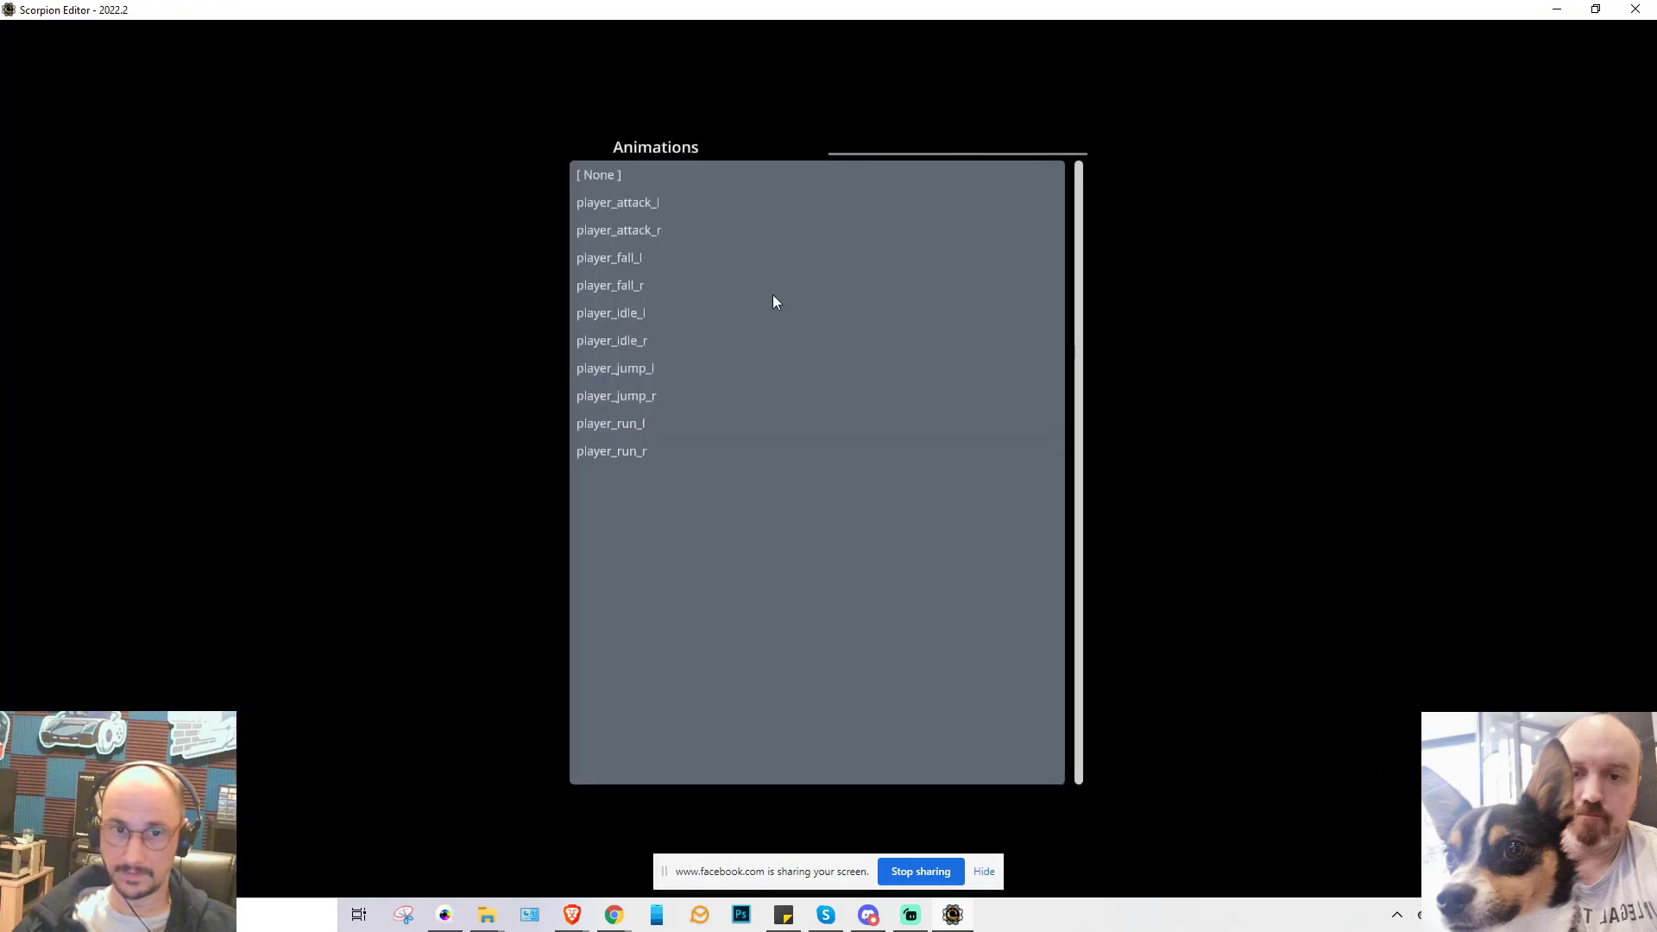
pyautogui.click(609, 203)
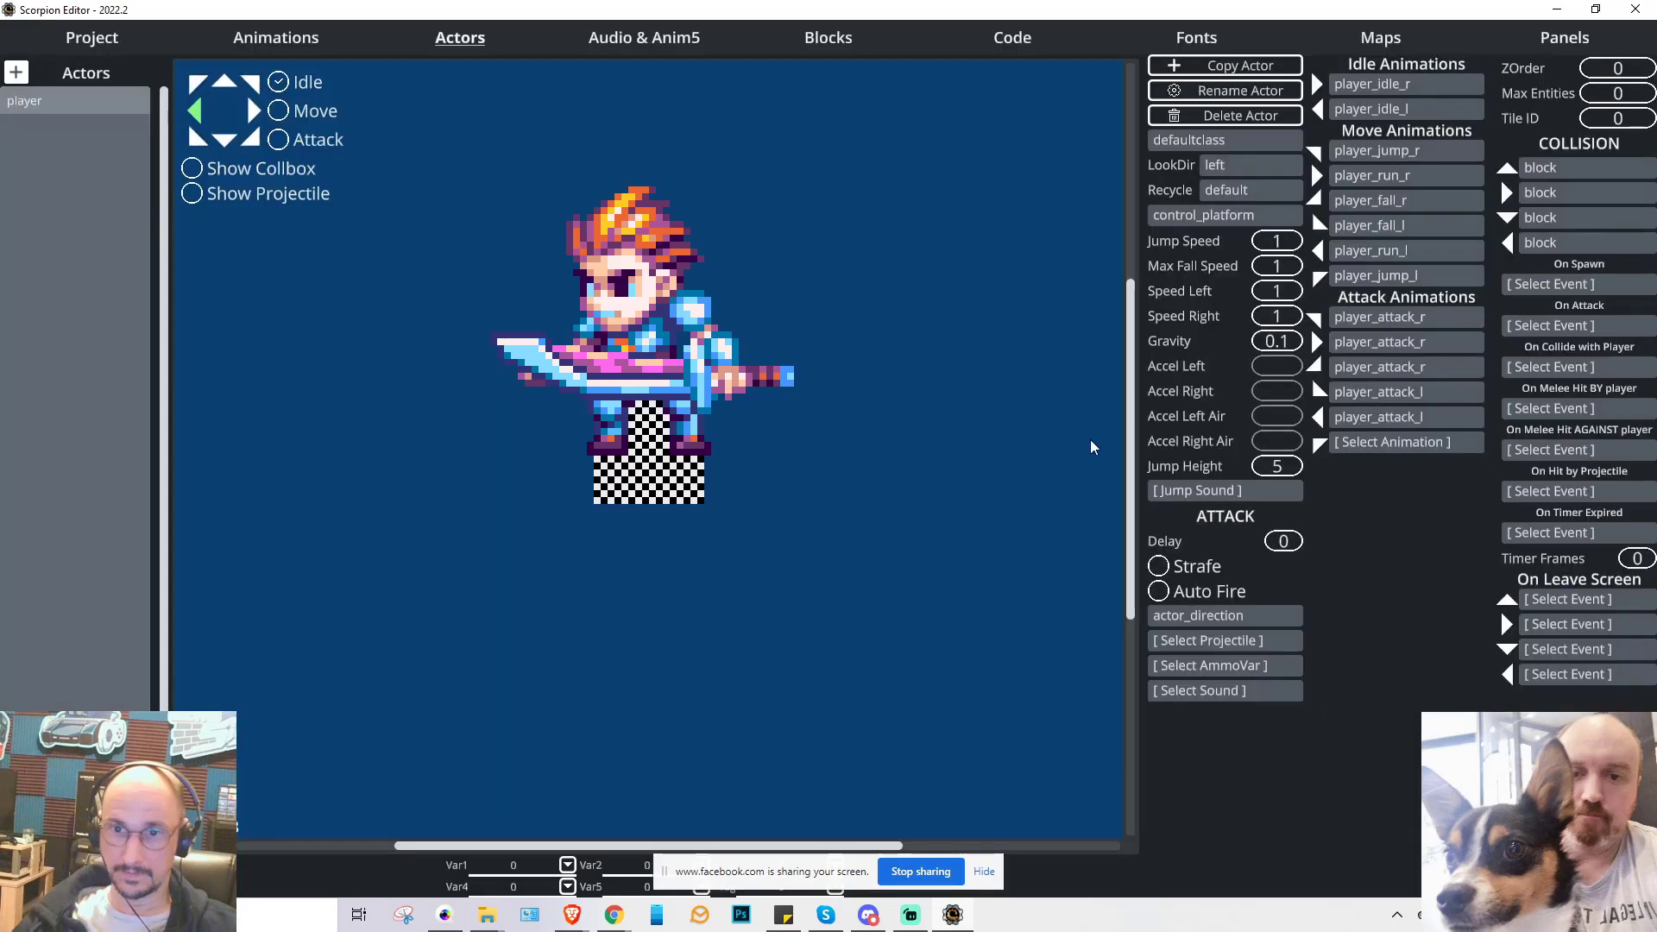
pyautogui.click(1372, 440)
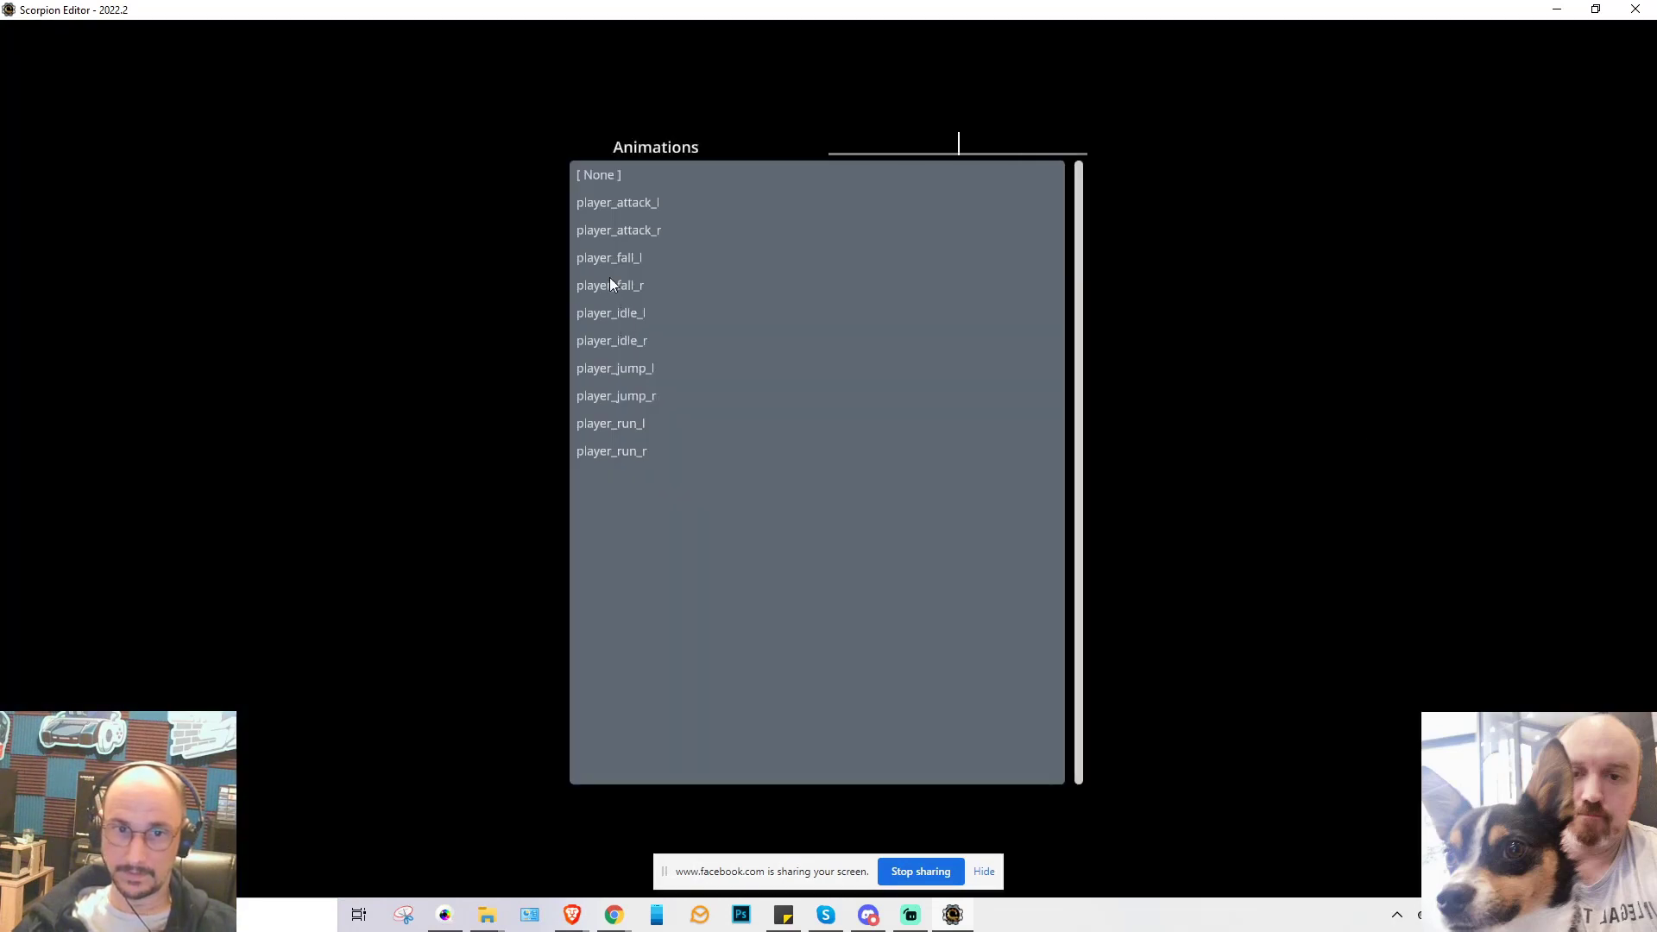
pyautogui.click(599, 203)
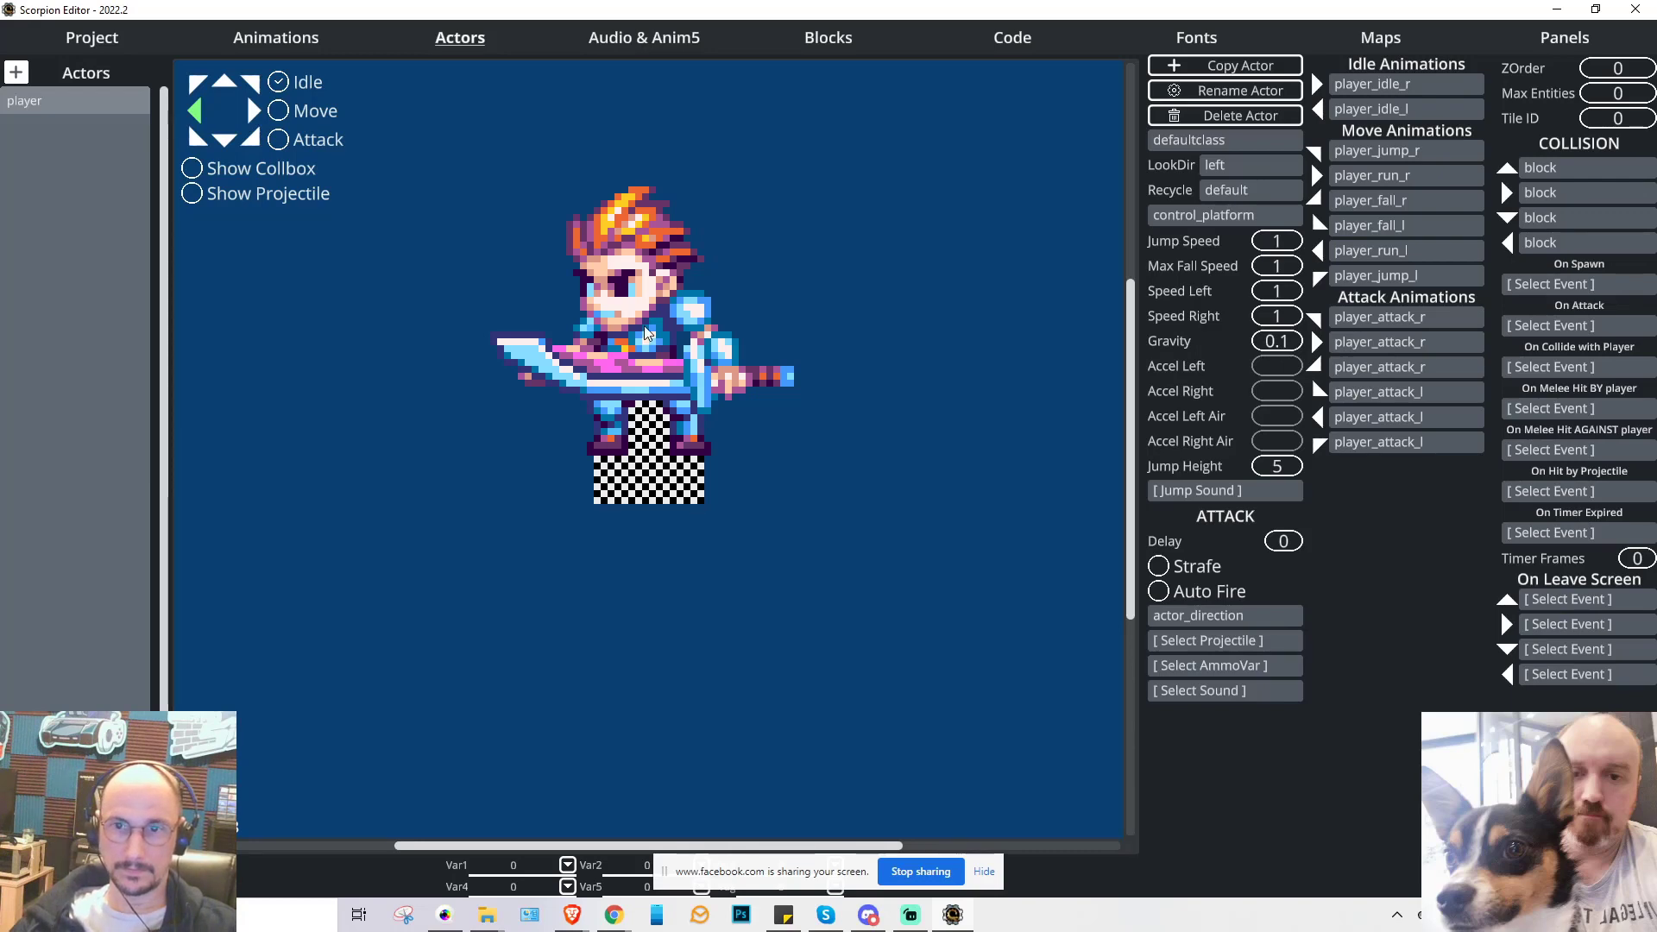
# - Lower the left idle sprite so its feet meet the checkered block's base, and fit the collision box over the body at about 13 by 31
pyautogui.click(1408, 83)
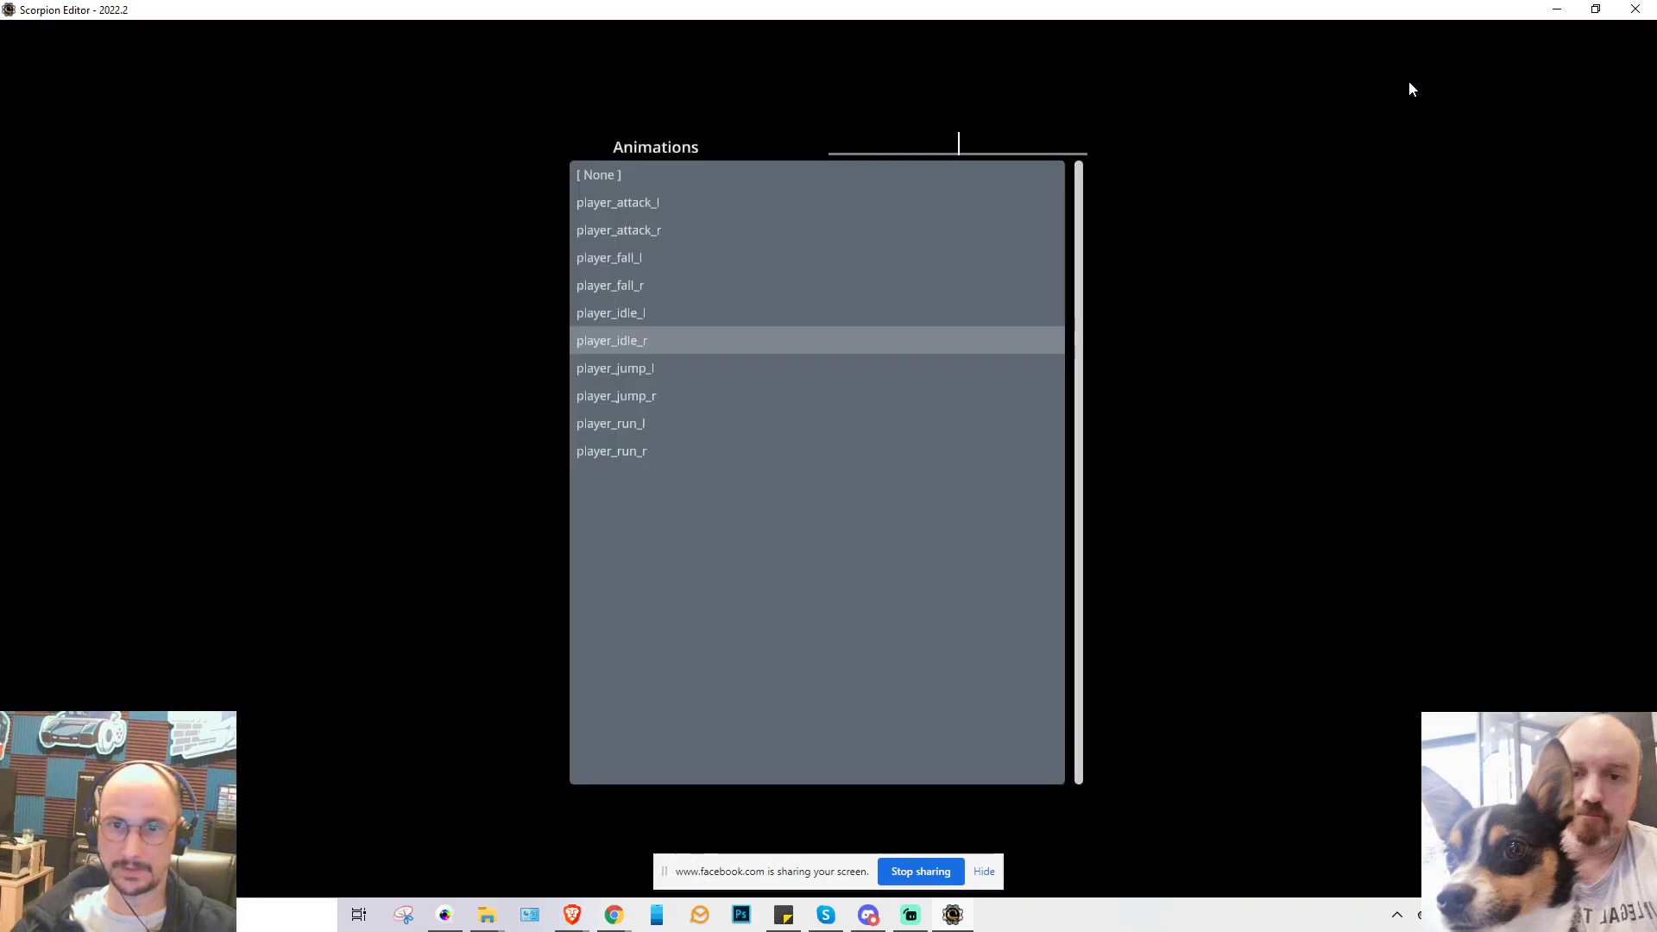
pyautogui.click(1098, 315)
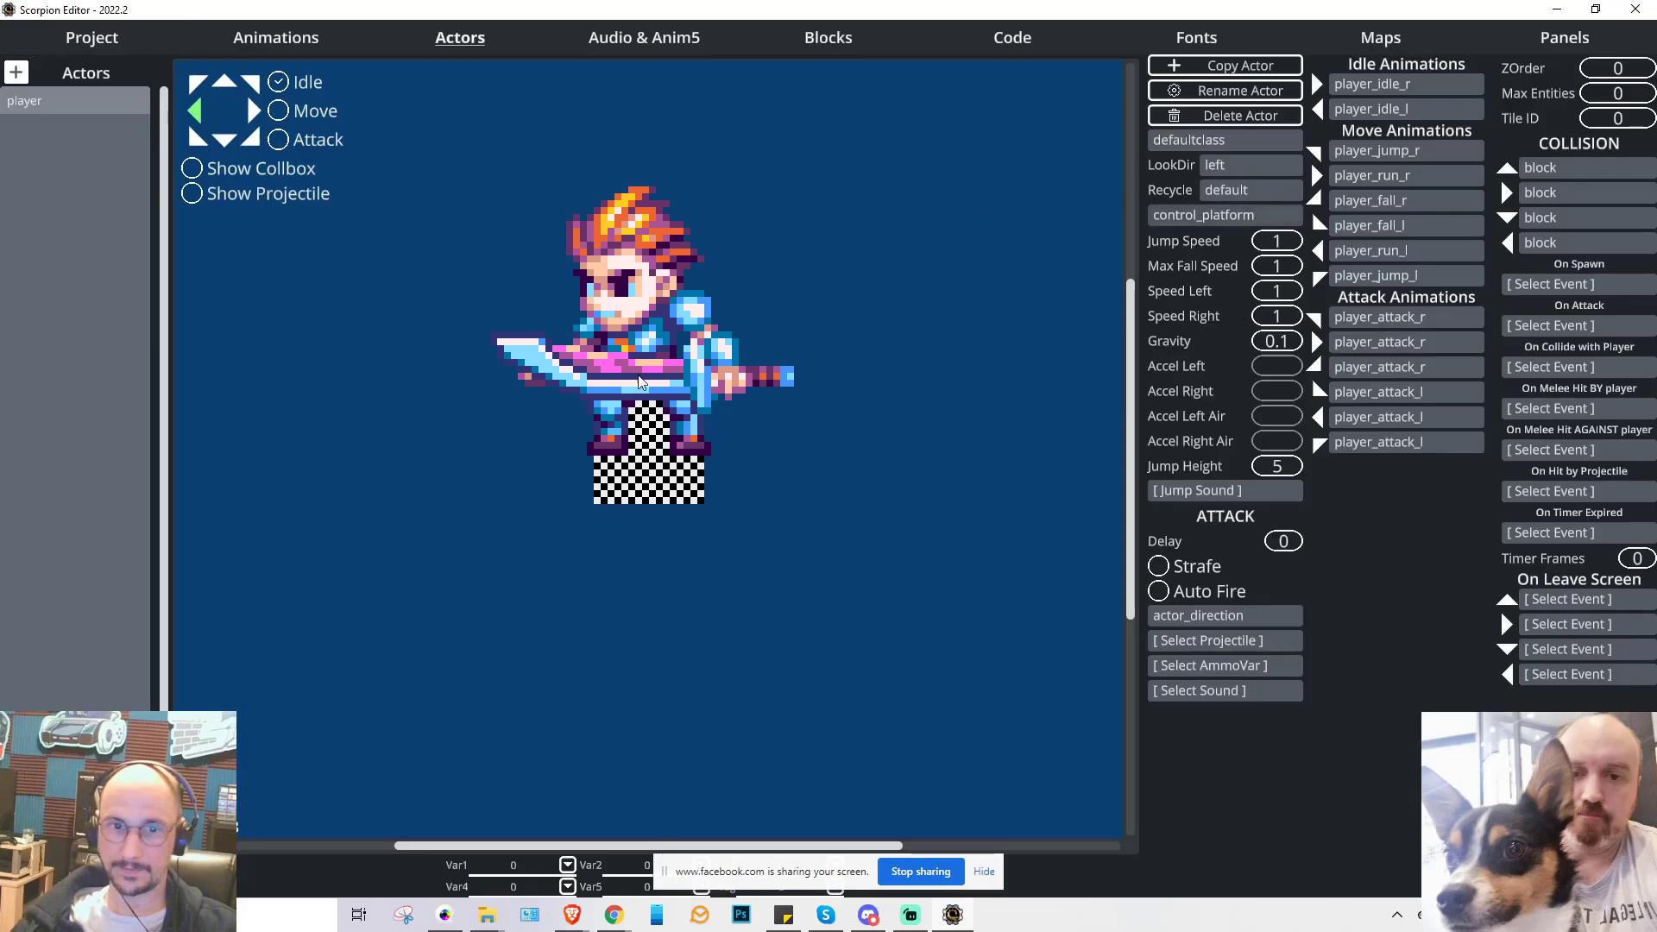
pyautogui.moveTo(633, 354); pyautogui.dragTo(631, 407)
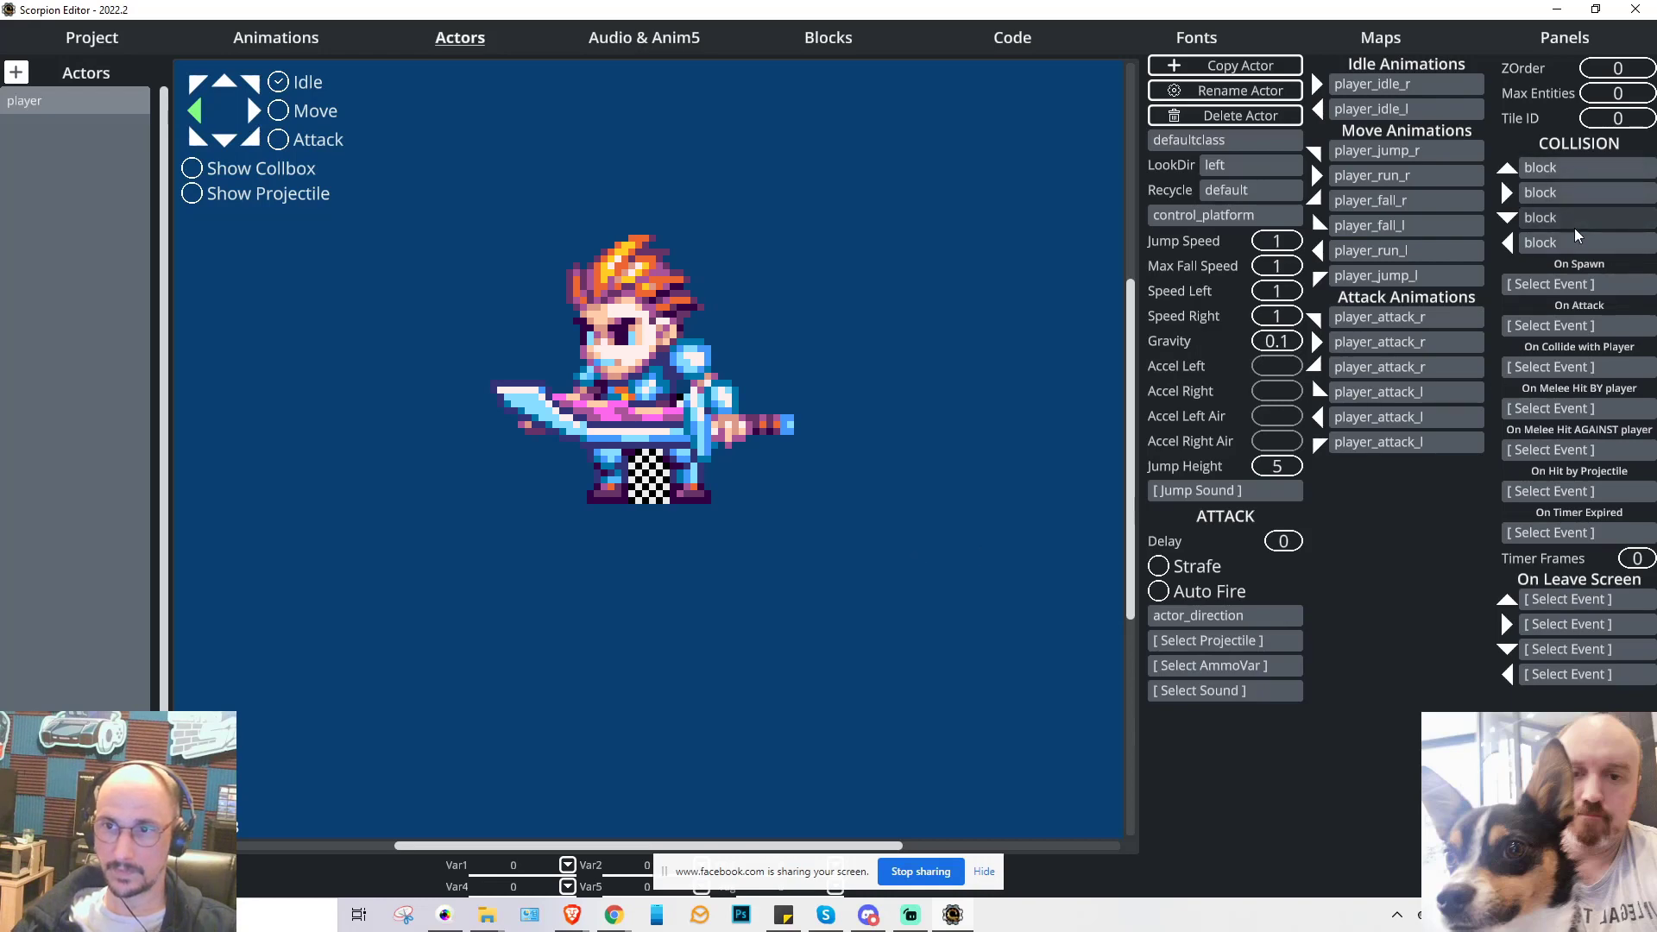
pyautogui.click(191, 177)
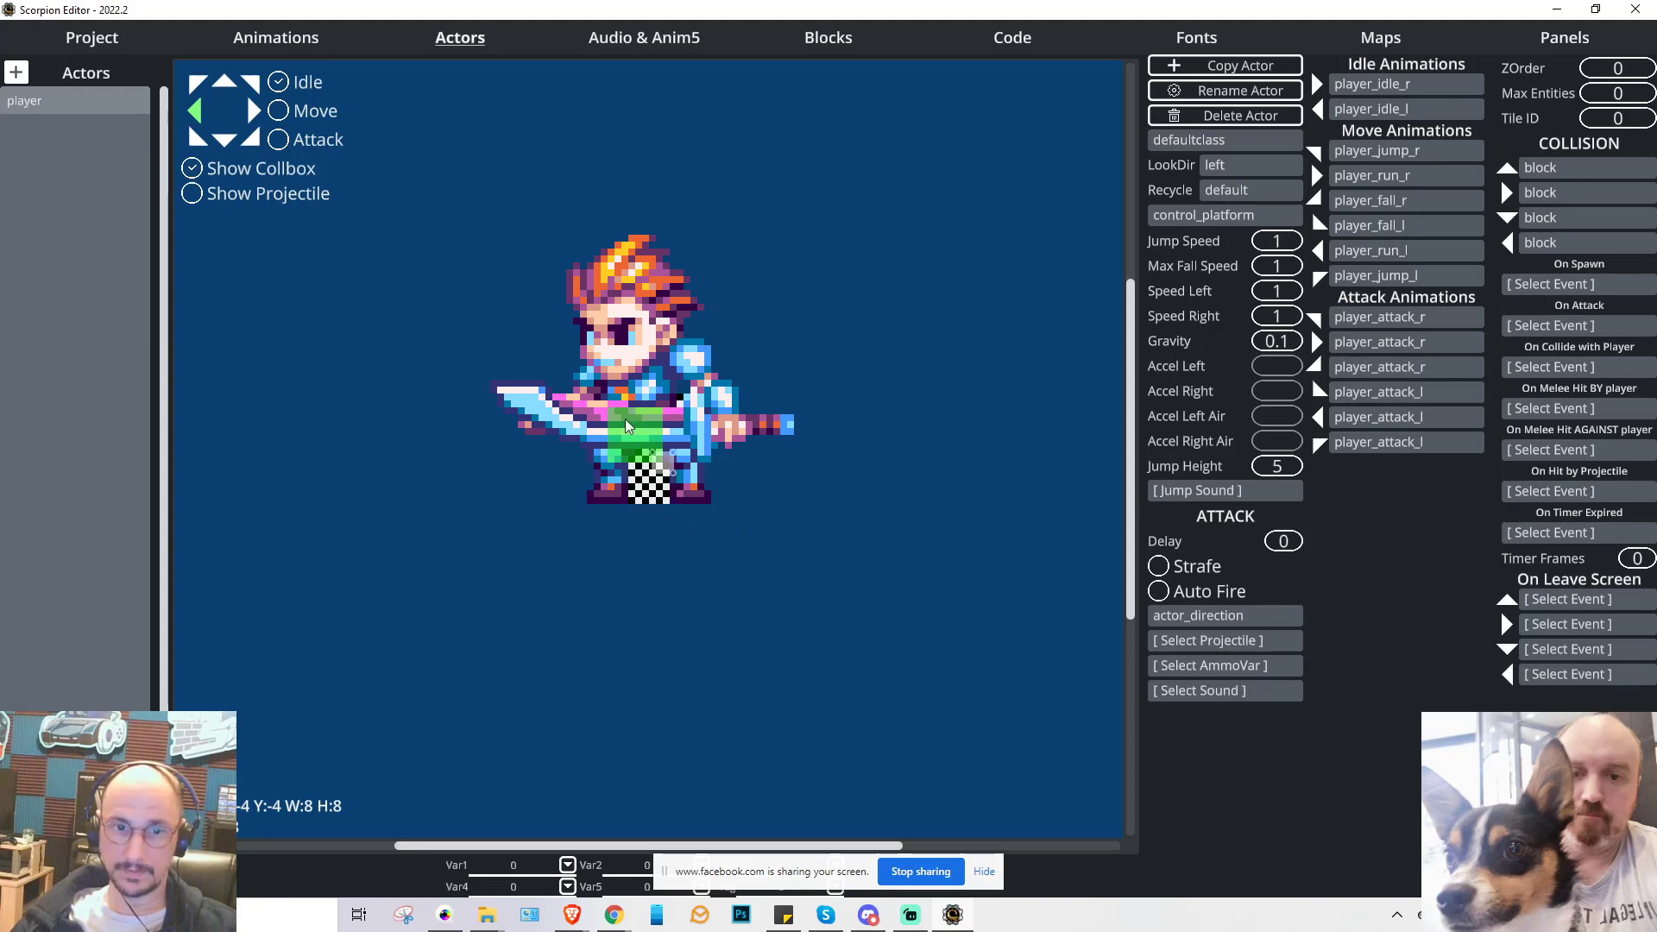
pyautogui.moveTo(624, 417); pyautogui.dragTo(707, 525)
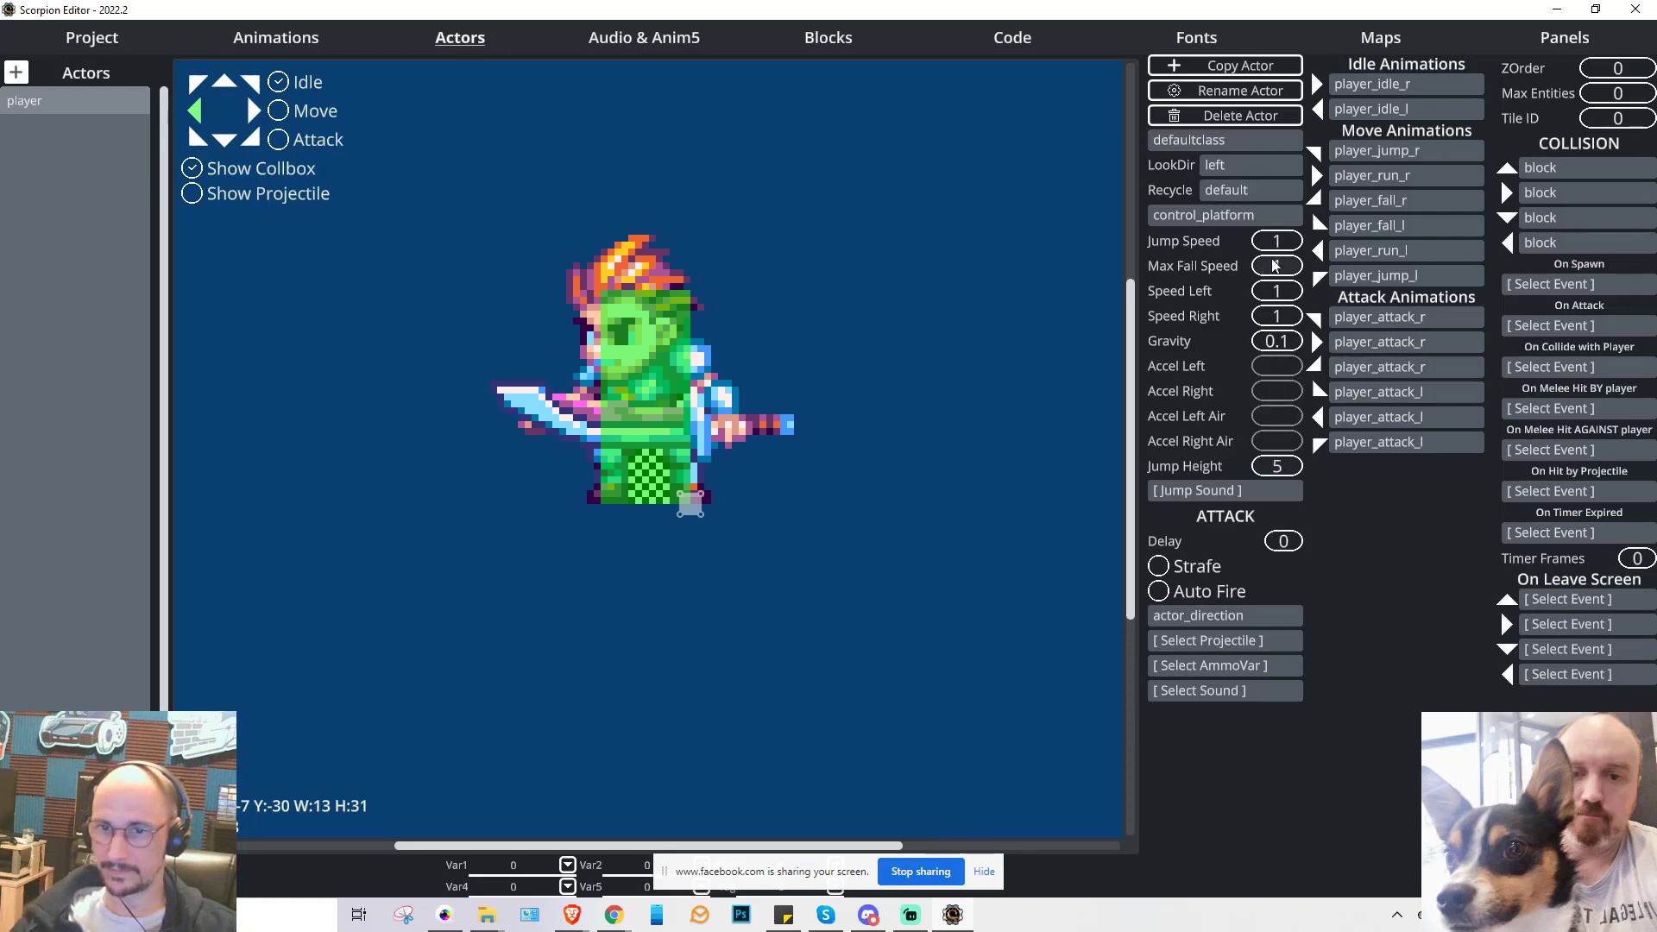
# - Set the player's jump height to 32 and shorten the gravity value to 0.015
pyautogui.click(1292, 470)
pyautogui.write('32')
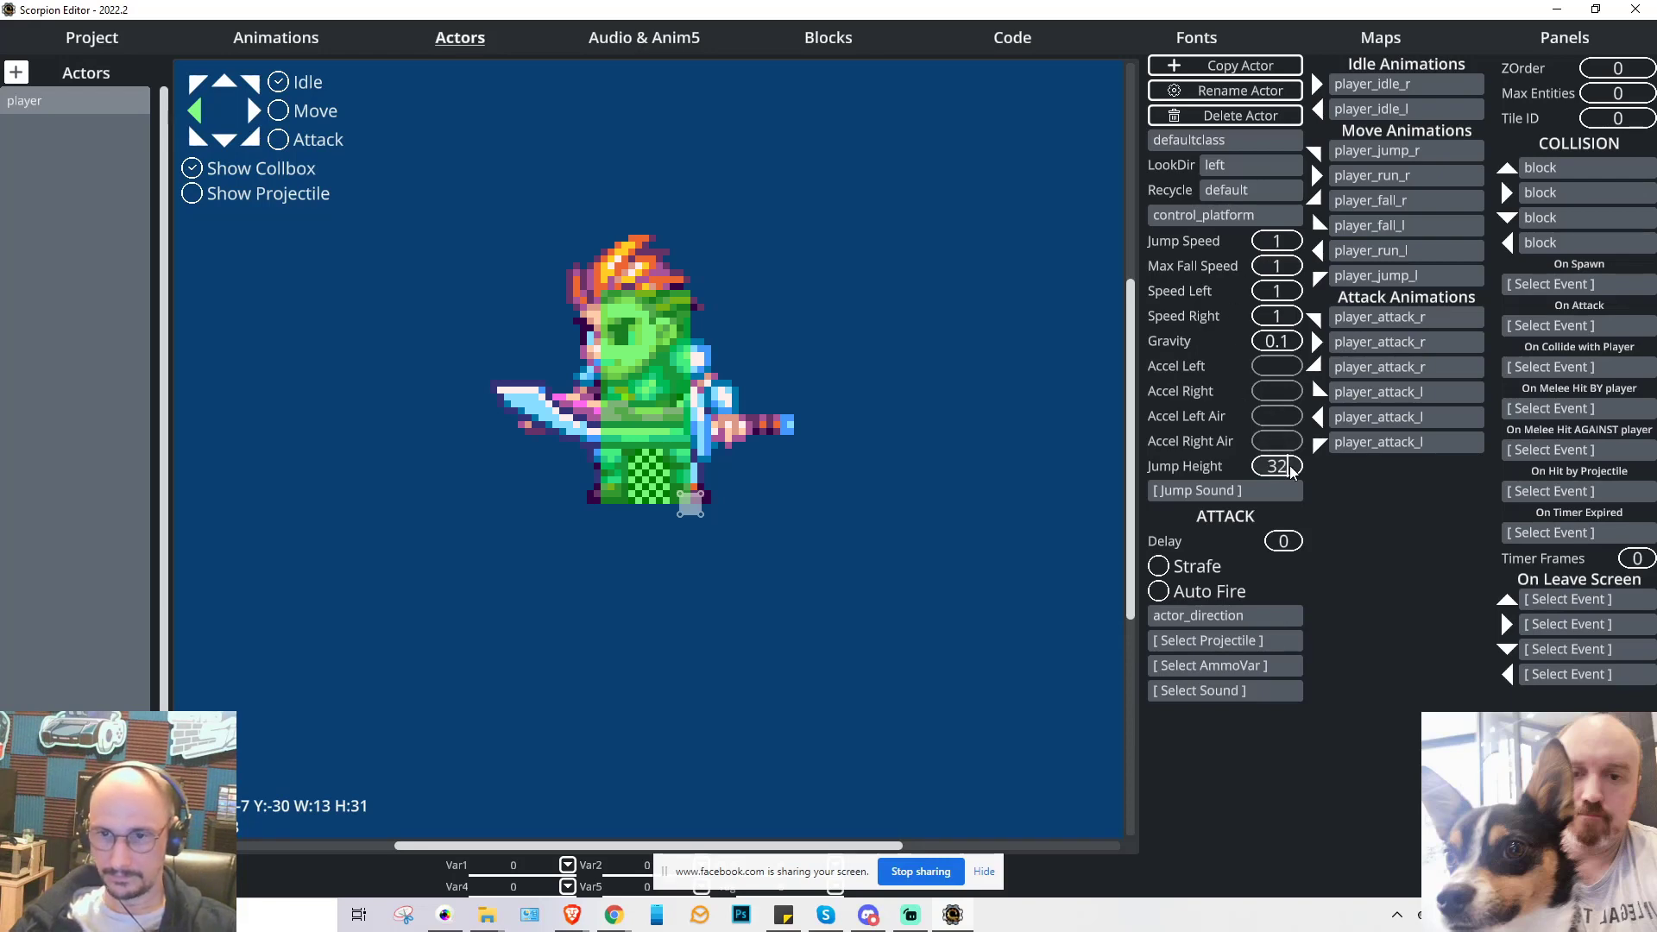
pyautogui.click(1275, 441)
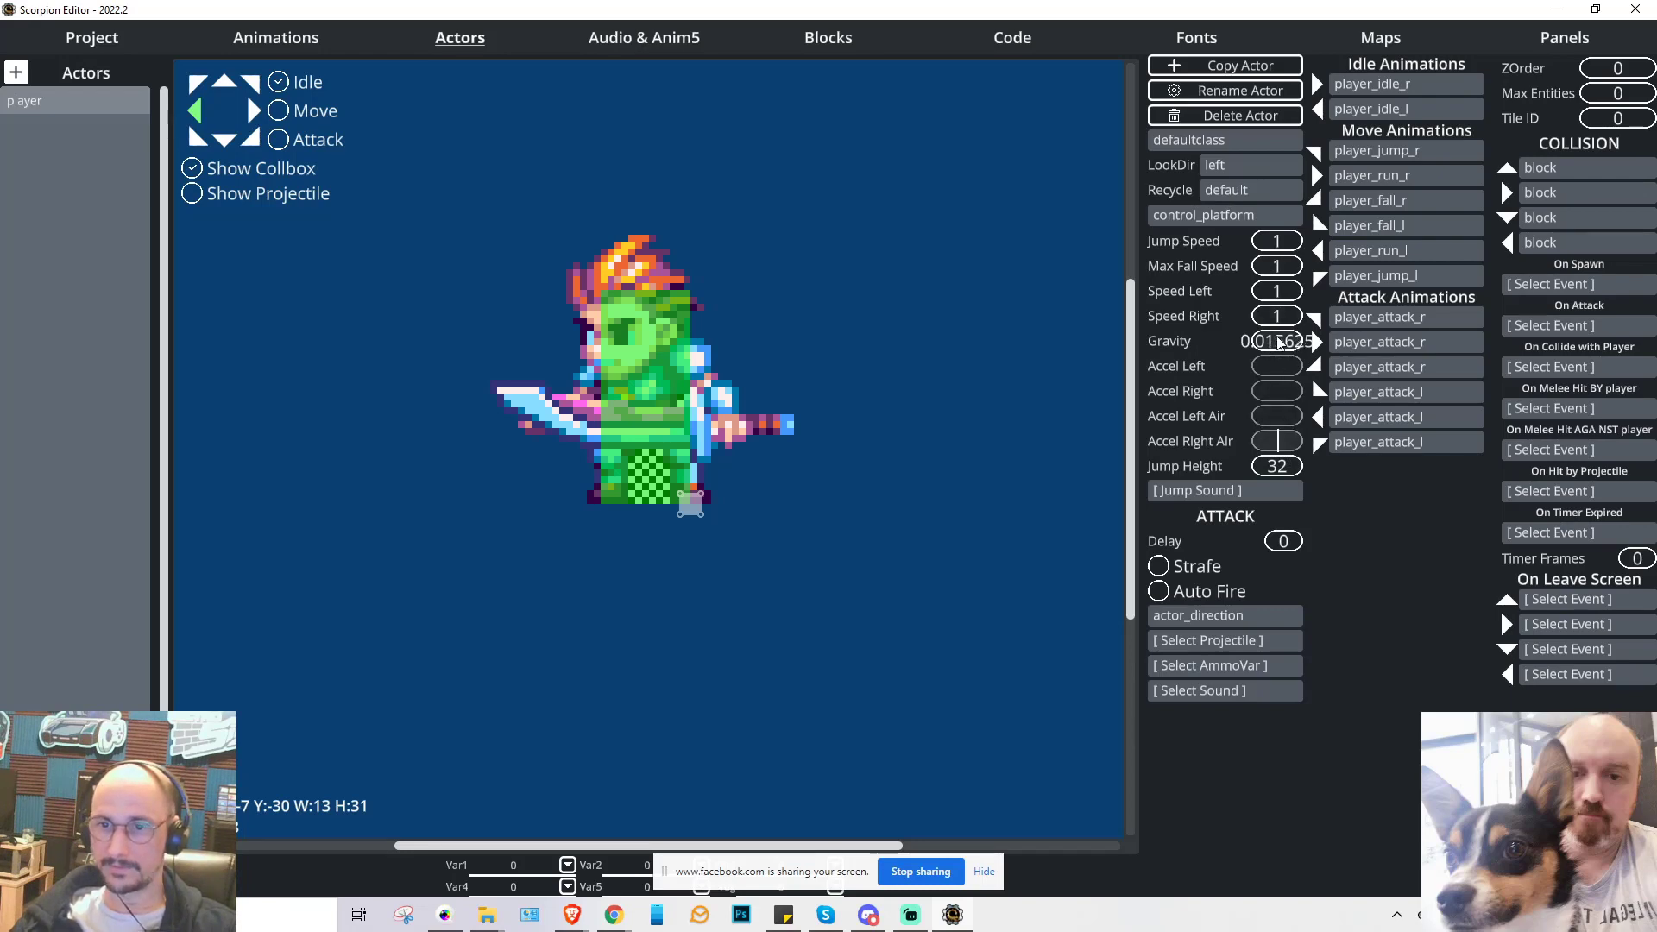
pyautogui.click(1272, 345)
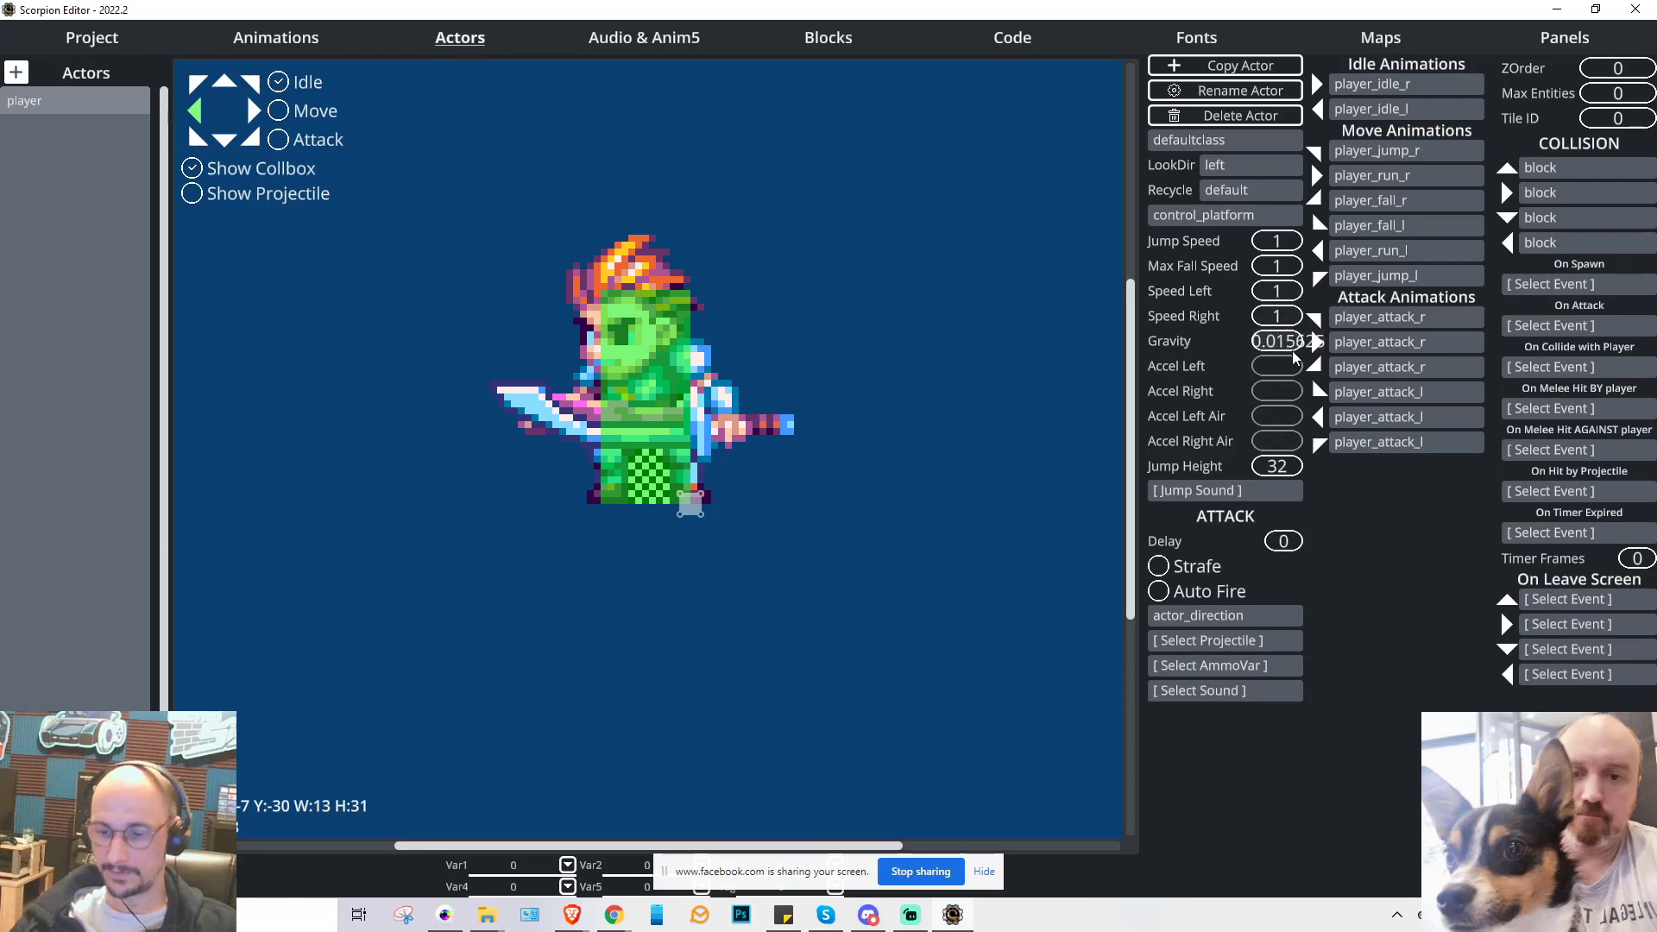
pyautogui.press('BackSpace')
pyautogui.press('BackSpace')
pyautogui.press('BackSpace')
pyautogui.click(1278, 245)
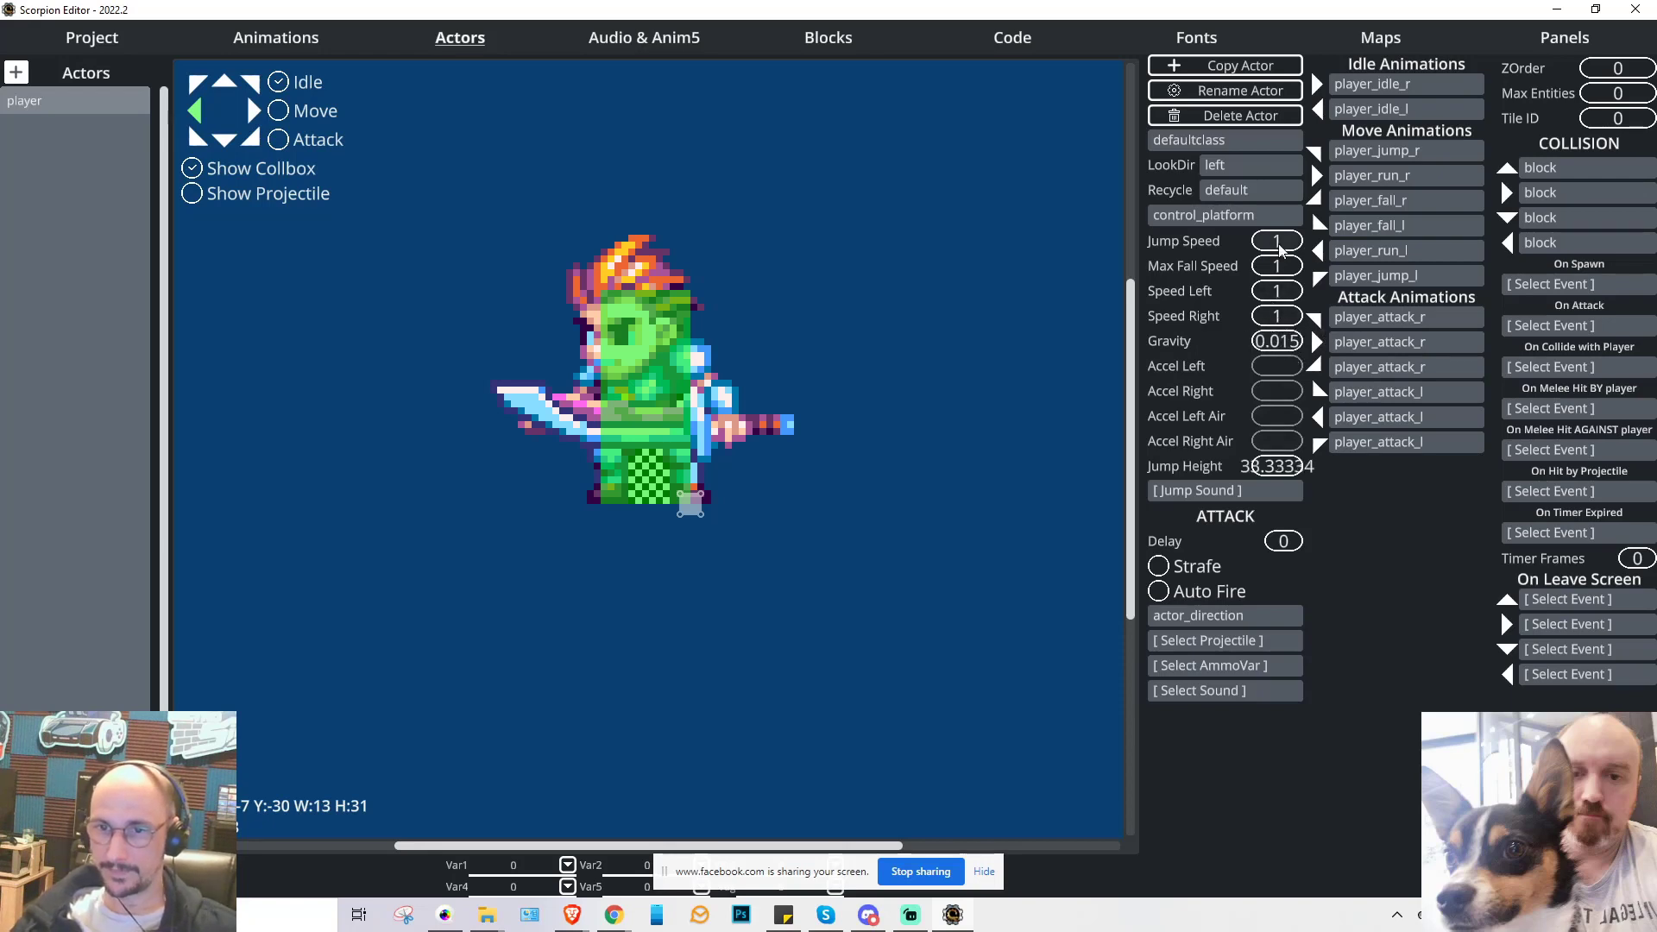
# - Set the player's jump speed to 2 and gravity to 0.01
pyautogui.doubleClick(1279, 246)
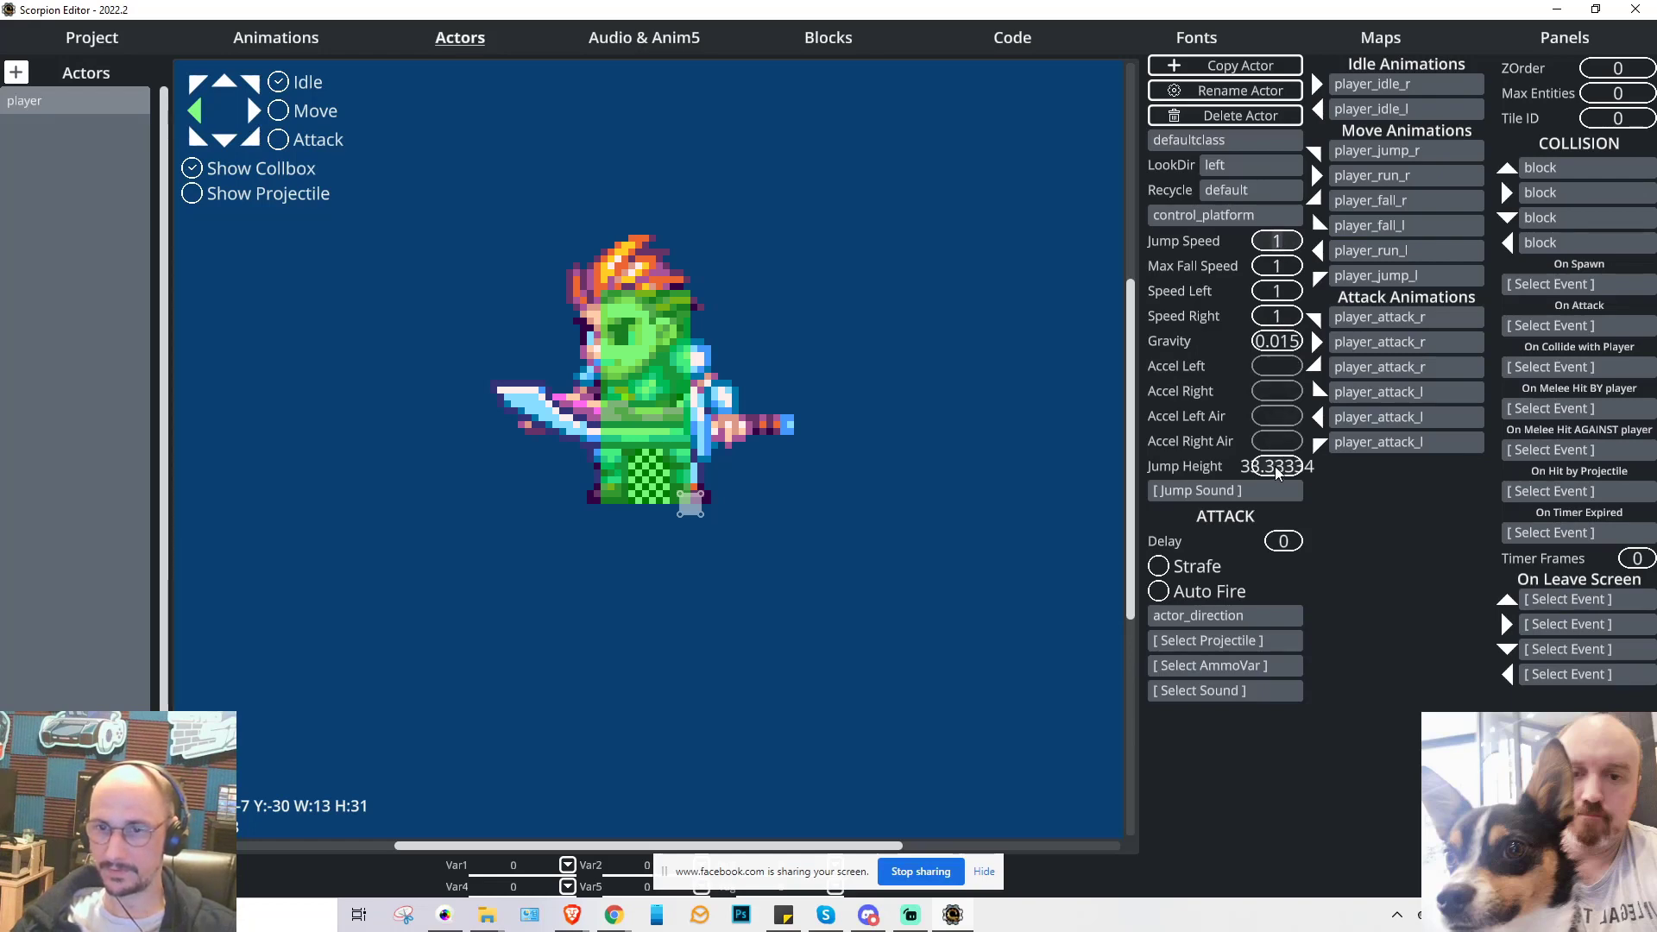
pyautogui.write('2')
pyautogui.click(1277, 261)
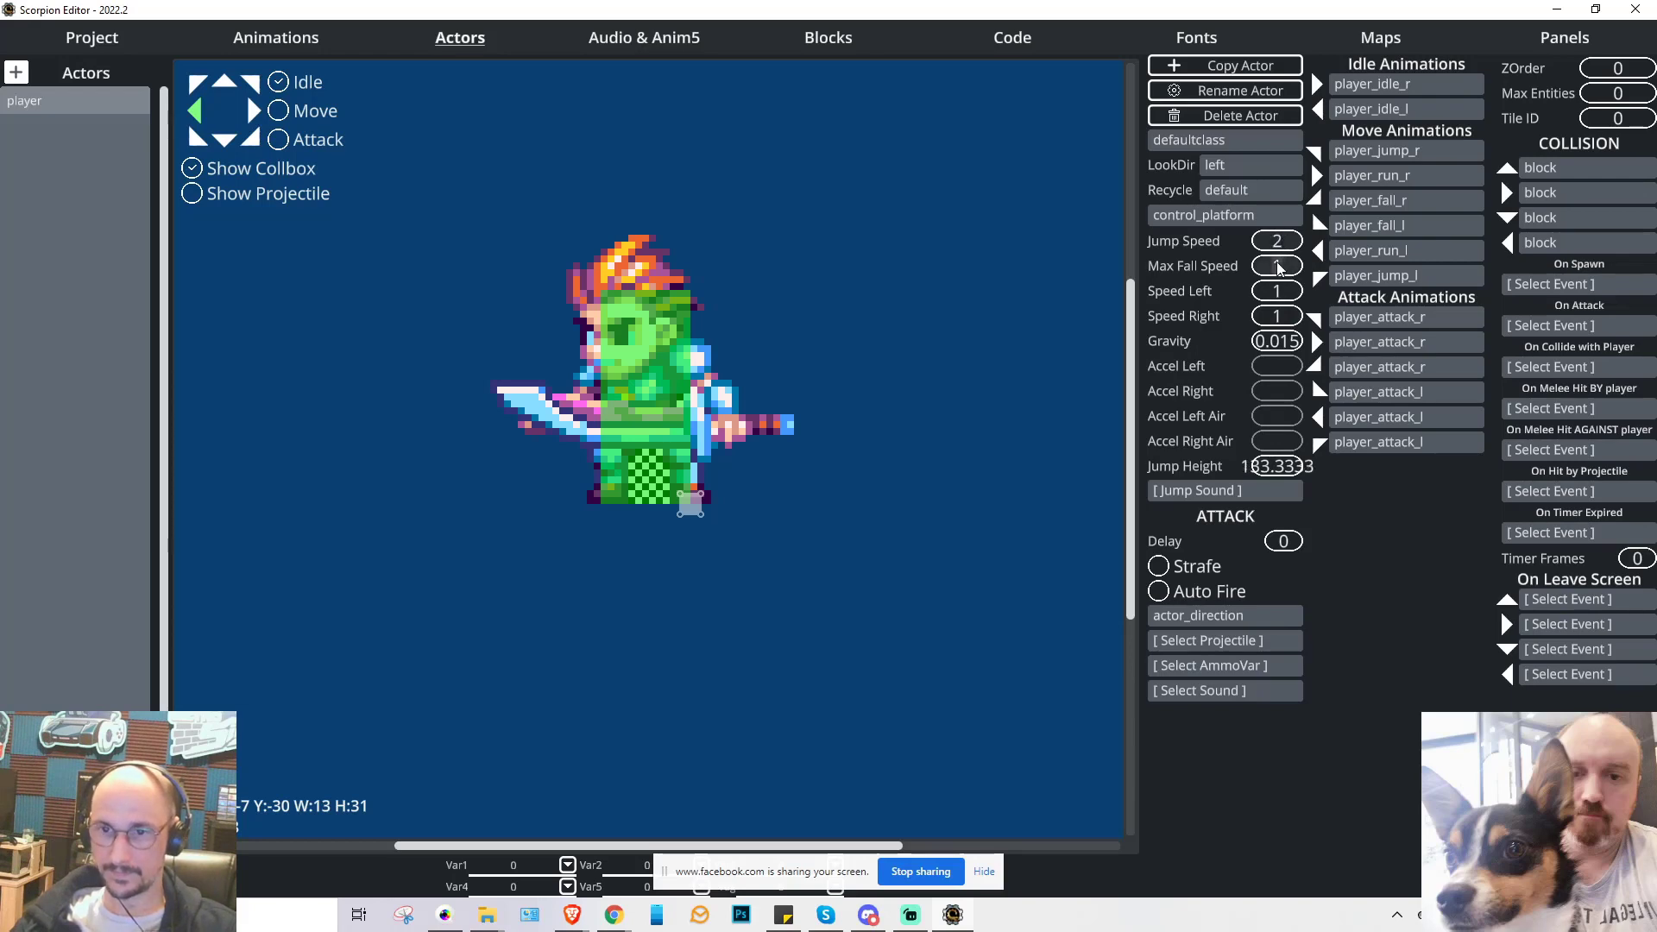
pyautogui.click(1290, 343)
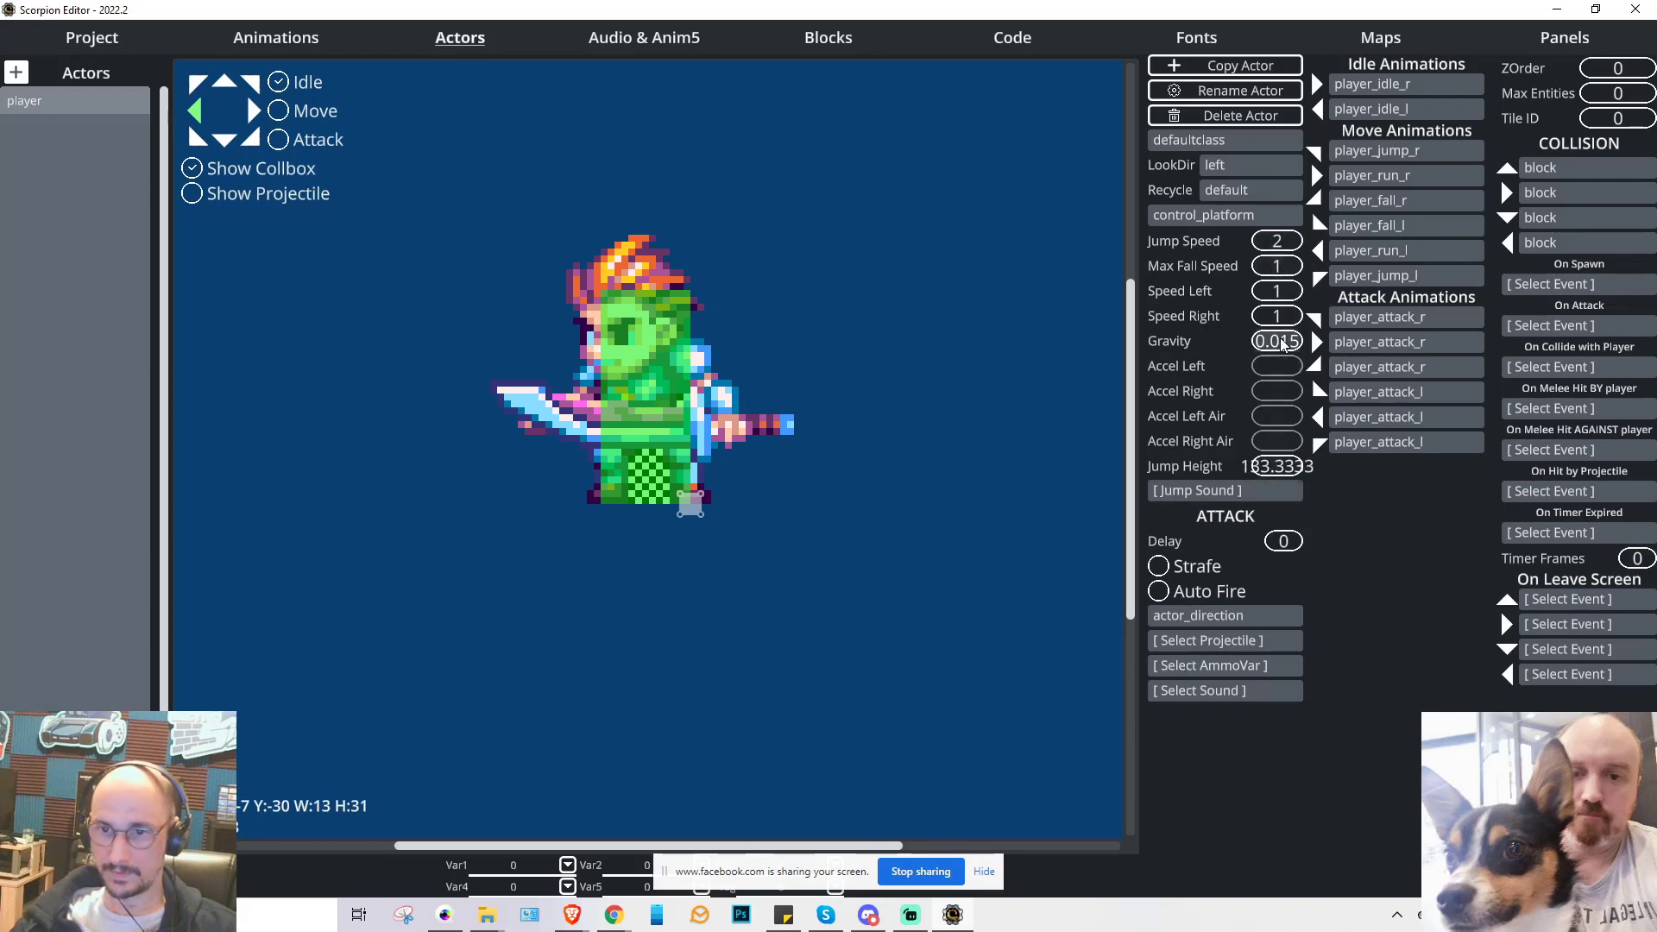
pyautogui.write('0.01')
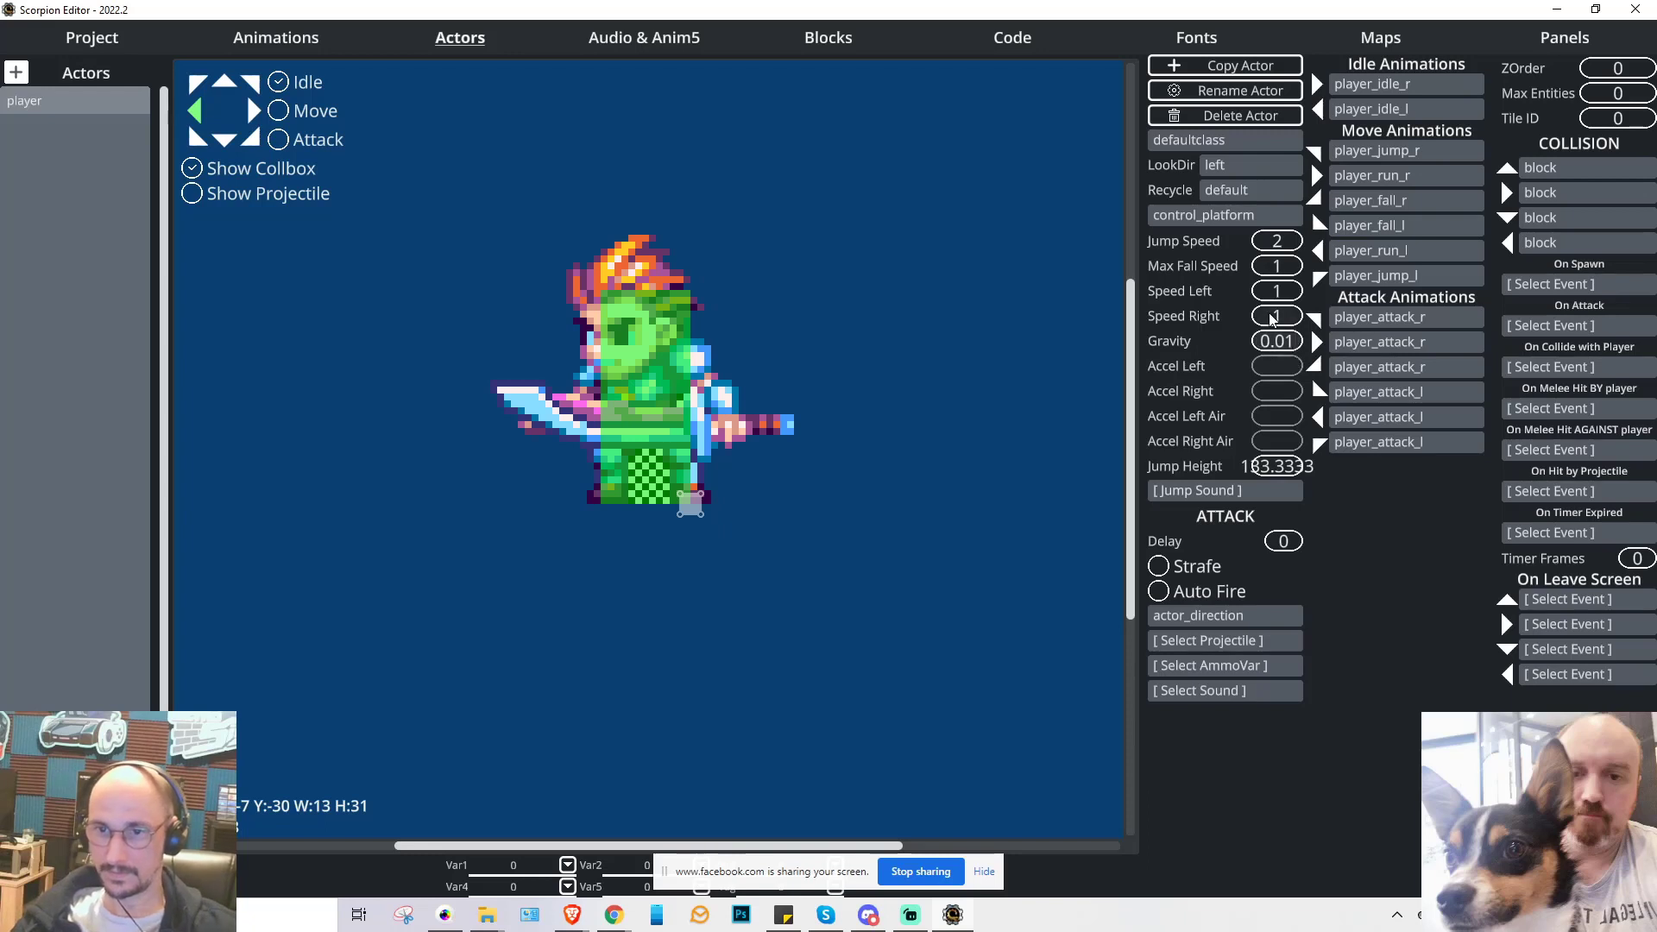
pyautogui.click(1284, 319)
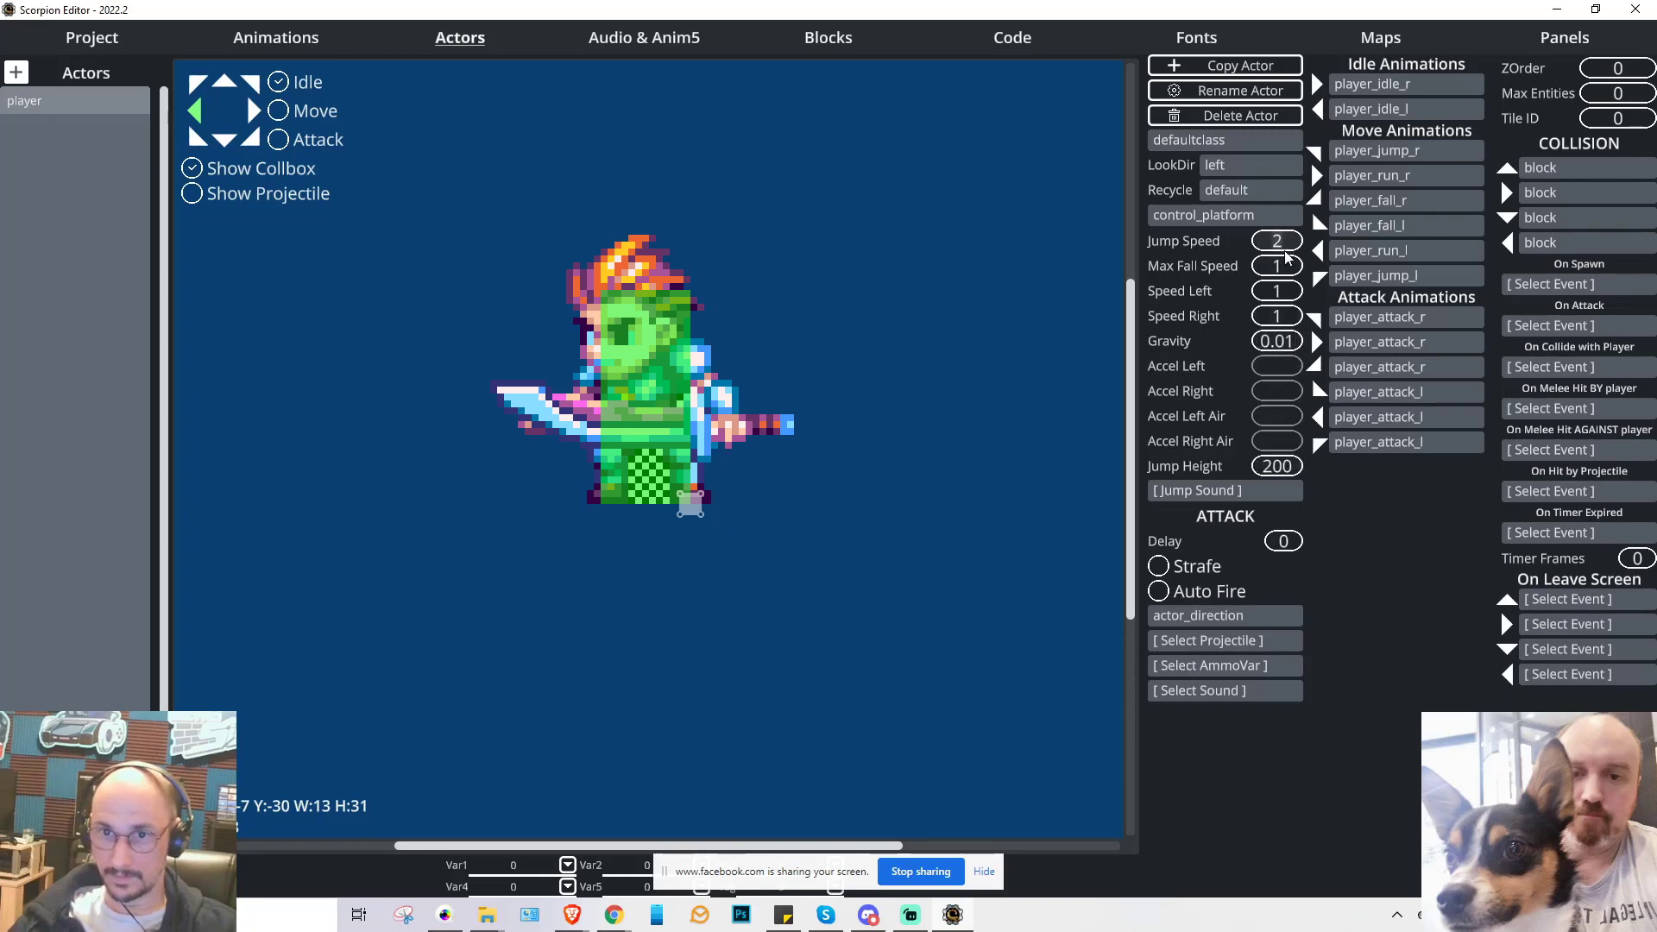
# - Set the player's jump speed to 0.8
pyautogui.write('1.2')
pyautogui.click(1239, 252)
pyautogui.doubleClick(1279, 245)
pyautogui.write('0.8')
# - Set the player's gravity to 0.1 and jump speed to 2.6
pyautogui.doubleClick(1279, 341)
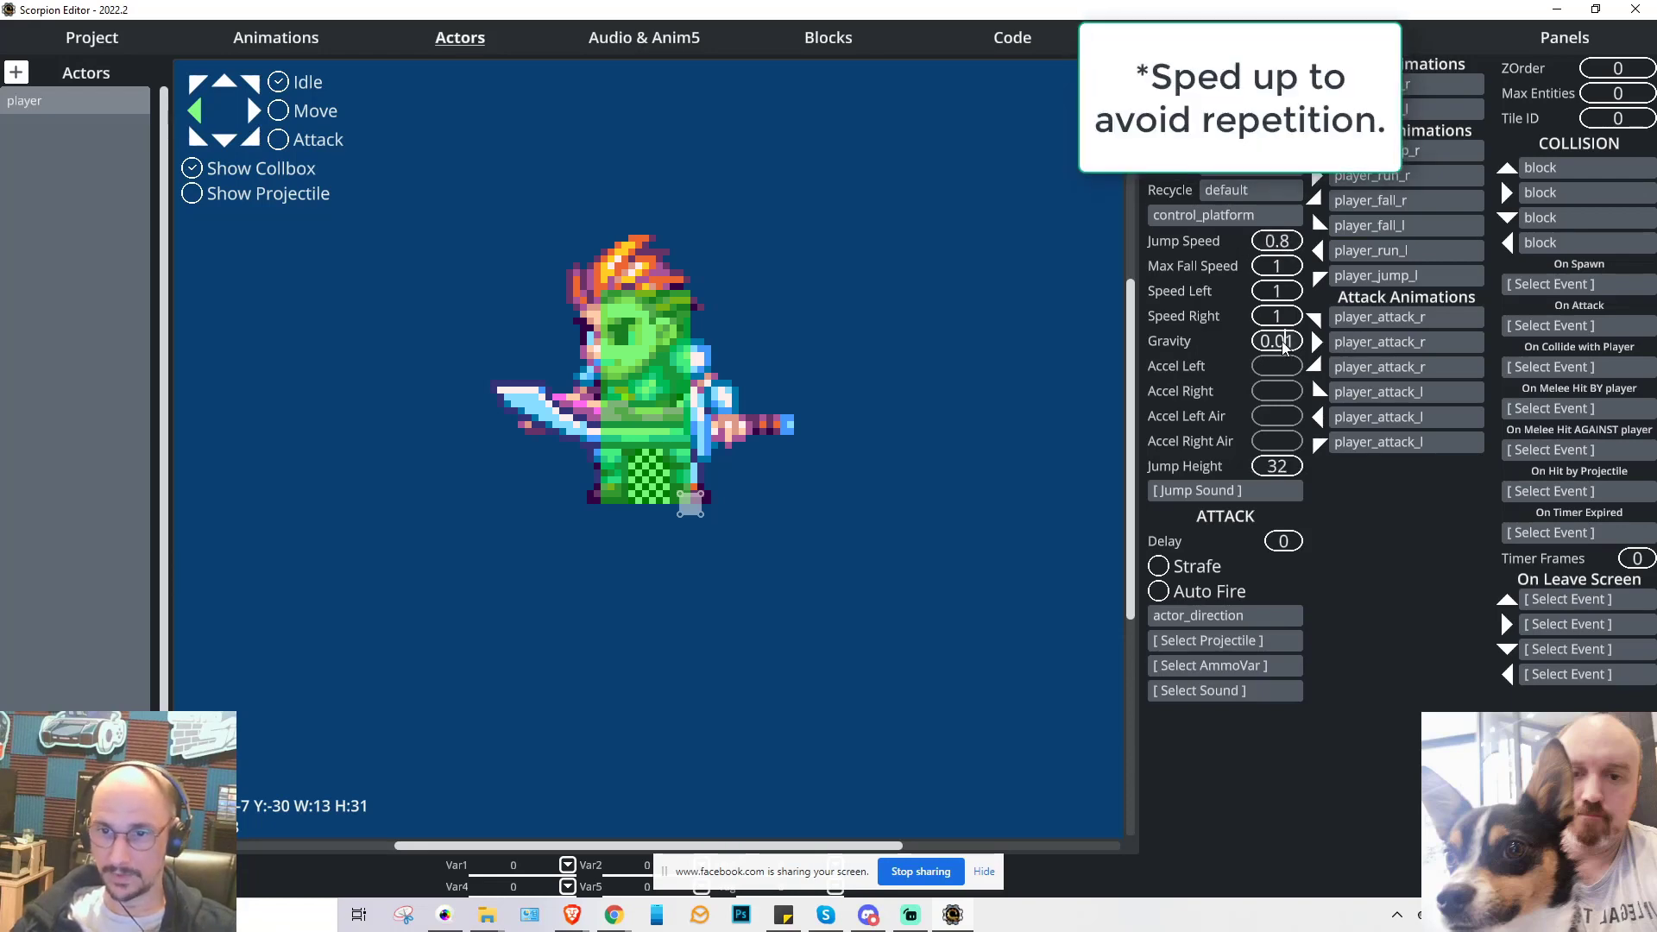
pyautogui.write('0.1')
pyautogui.click(1281, 243)
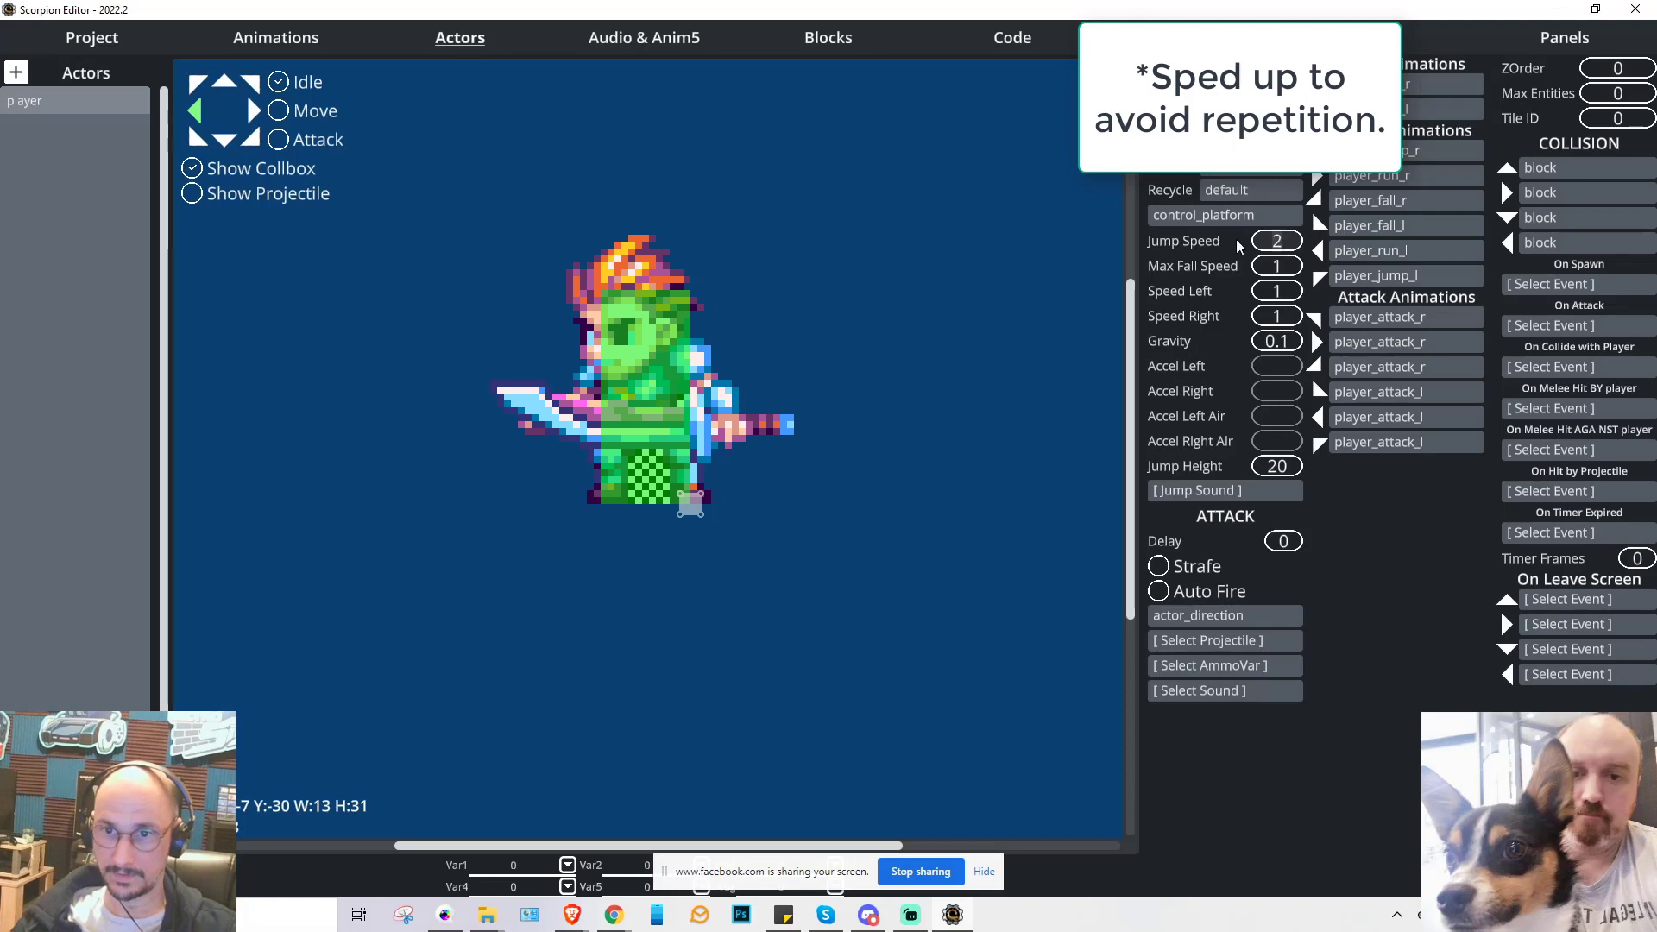
pyautogui.write('.5')
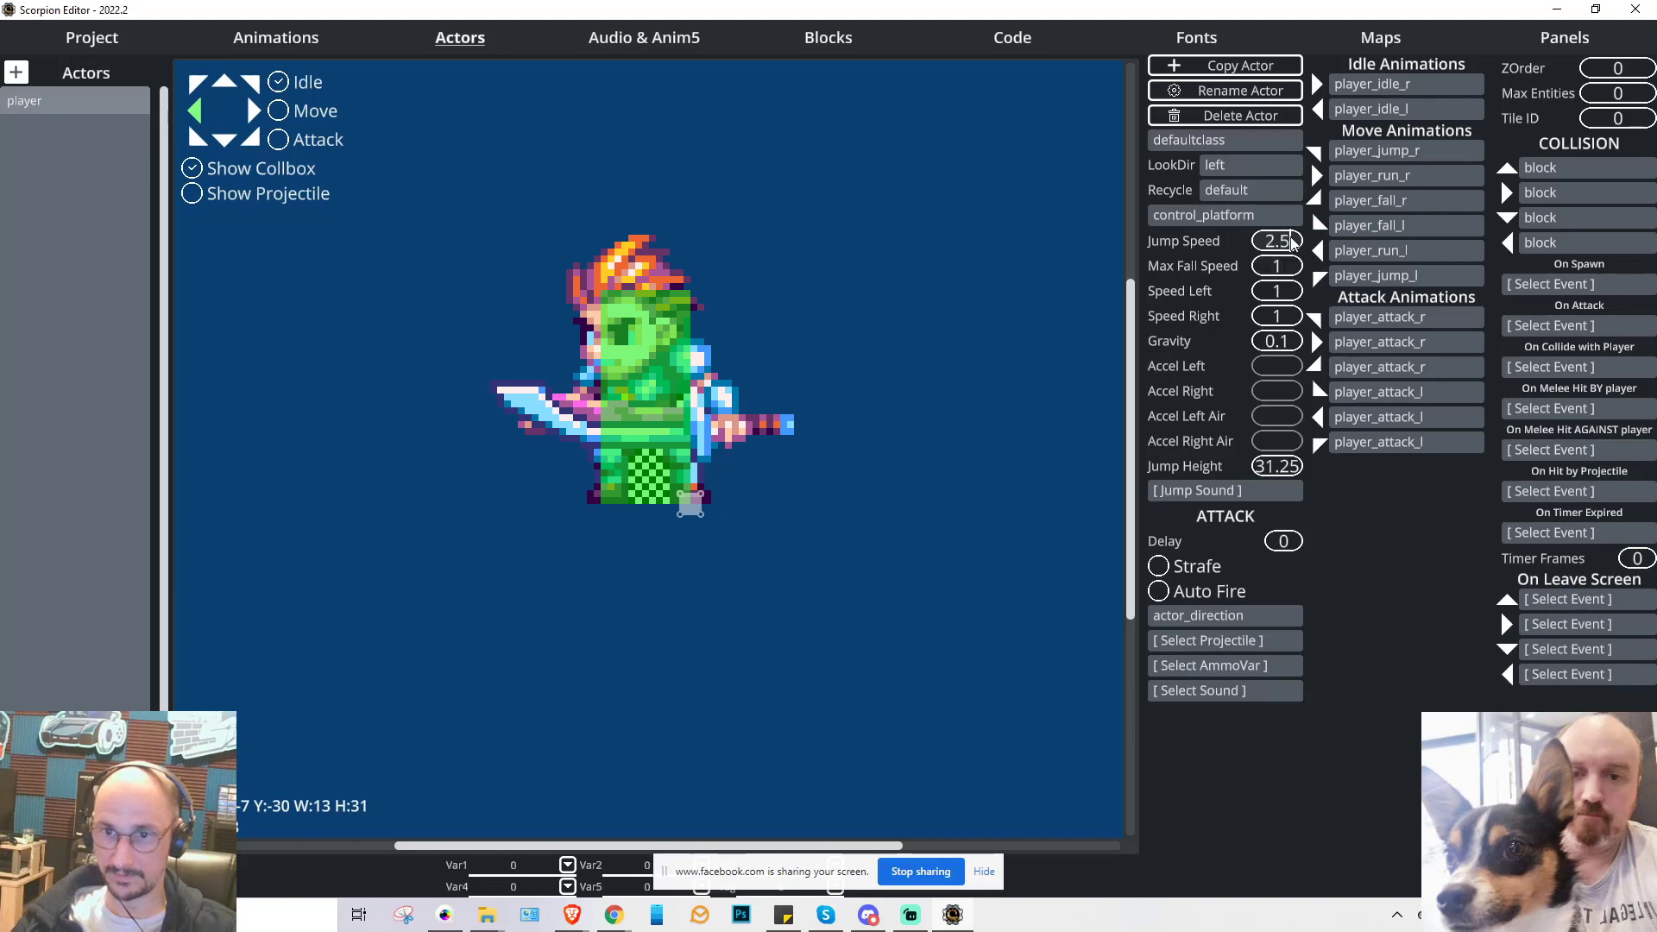
pyautogui.press('BackSpace')
pyautogui.write('6')
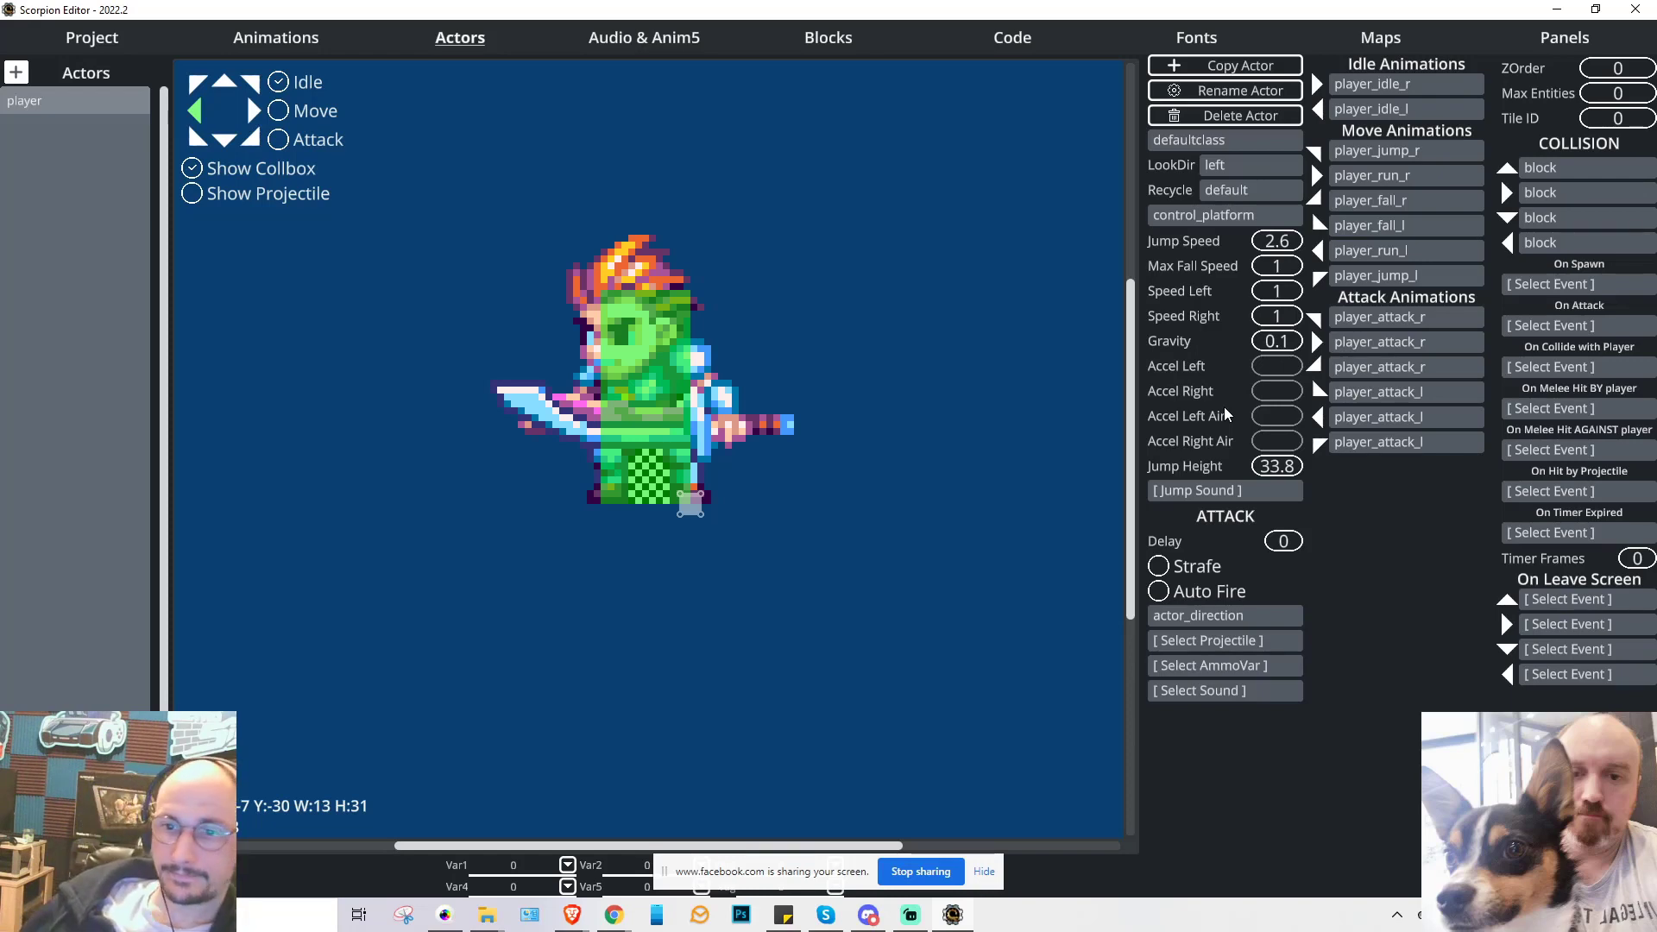
# - Open map_1 for editing in Tiled and enlarge its window to fill the screen
pyautogui.click(1402, 40)
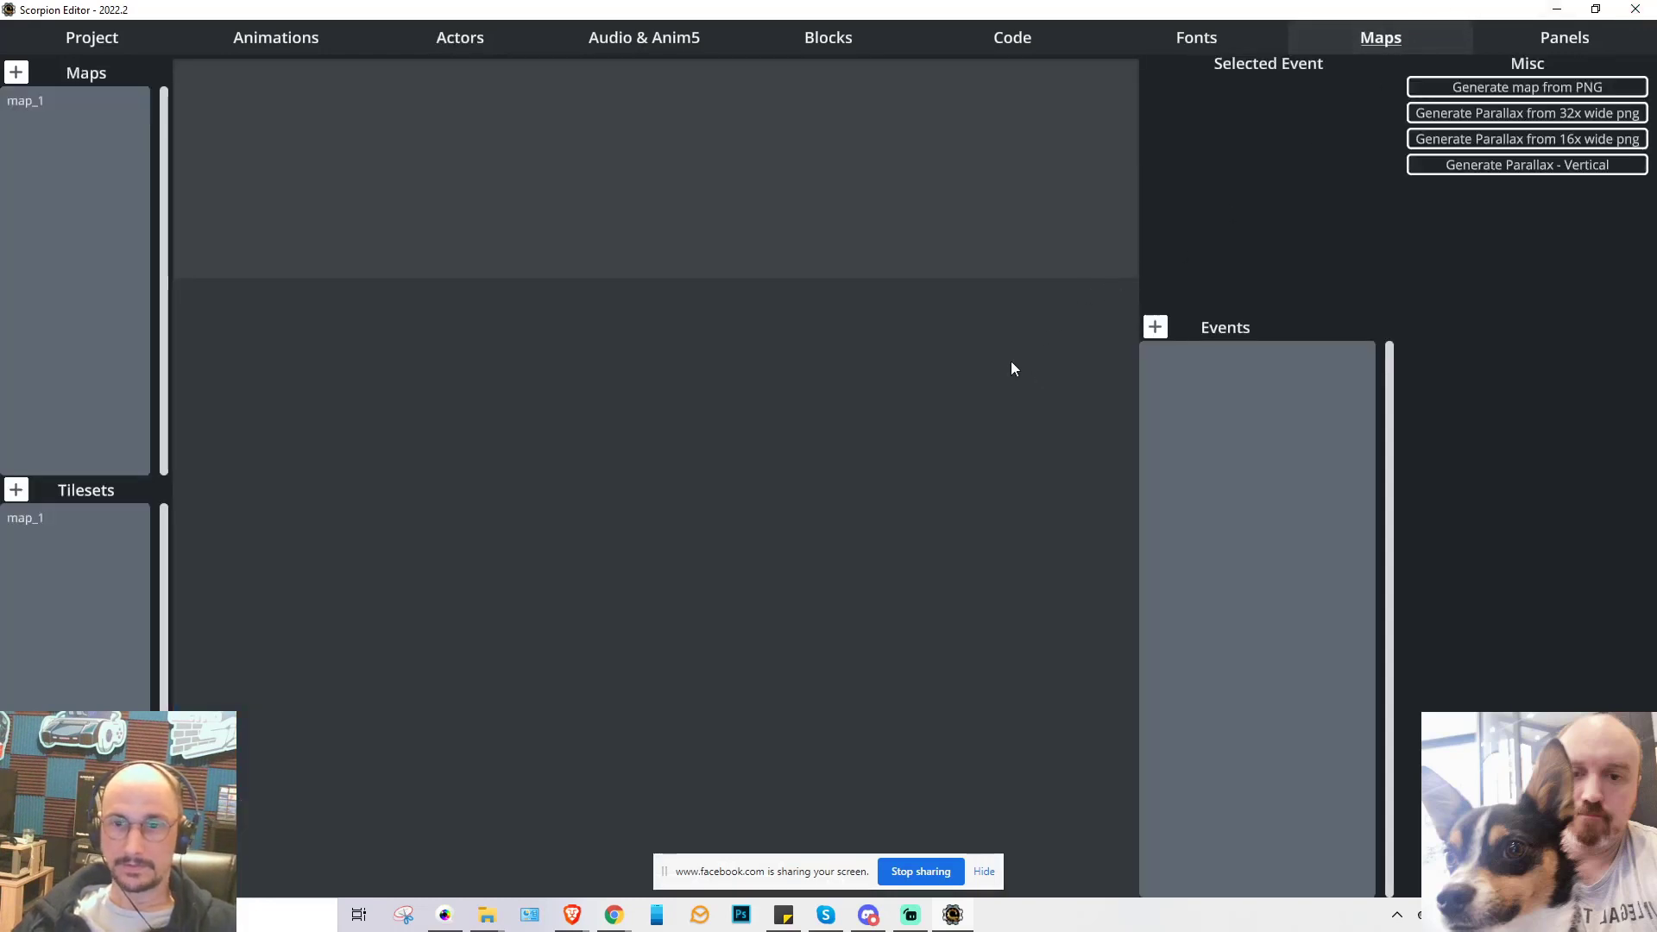
pyautogui.click(27, 101)
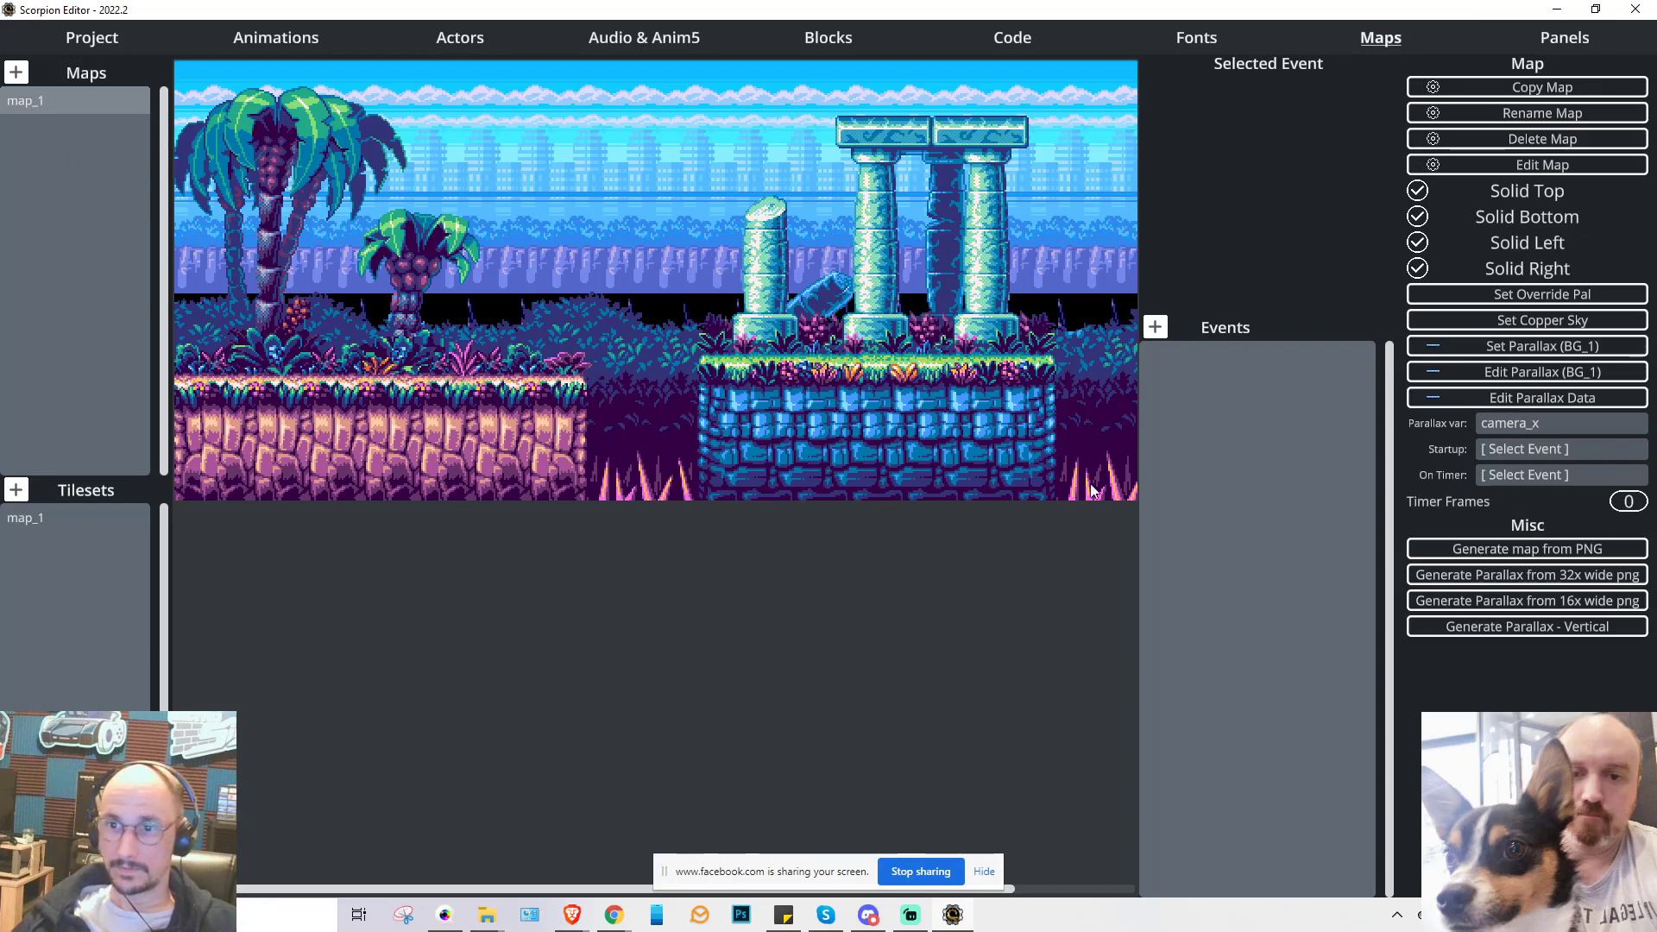
pyautogui.click(1544, 165)
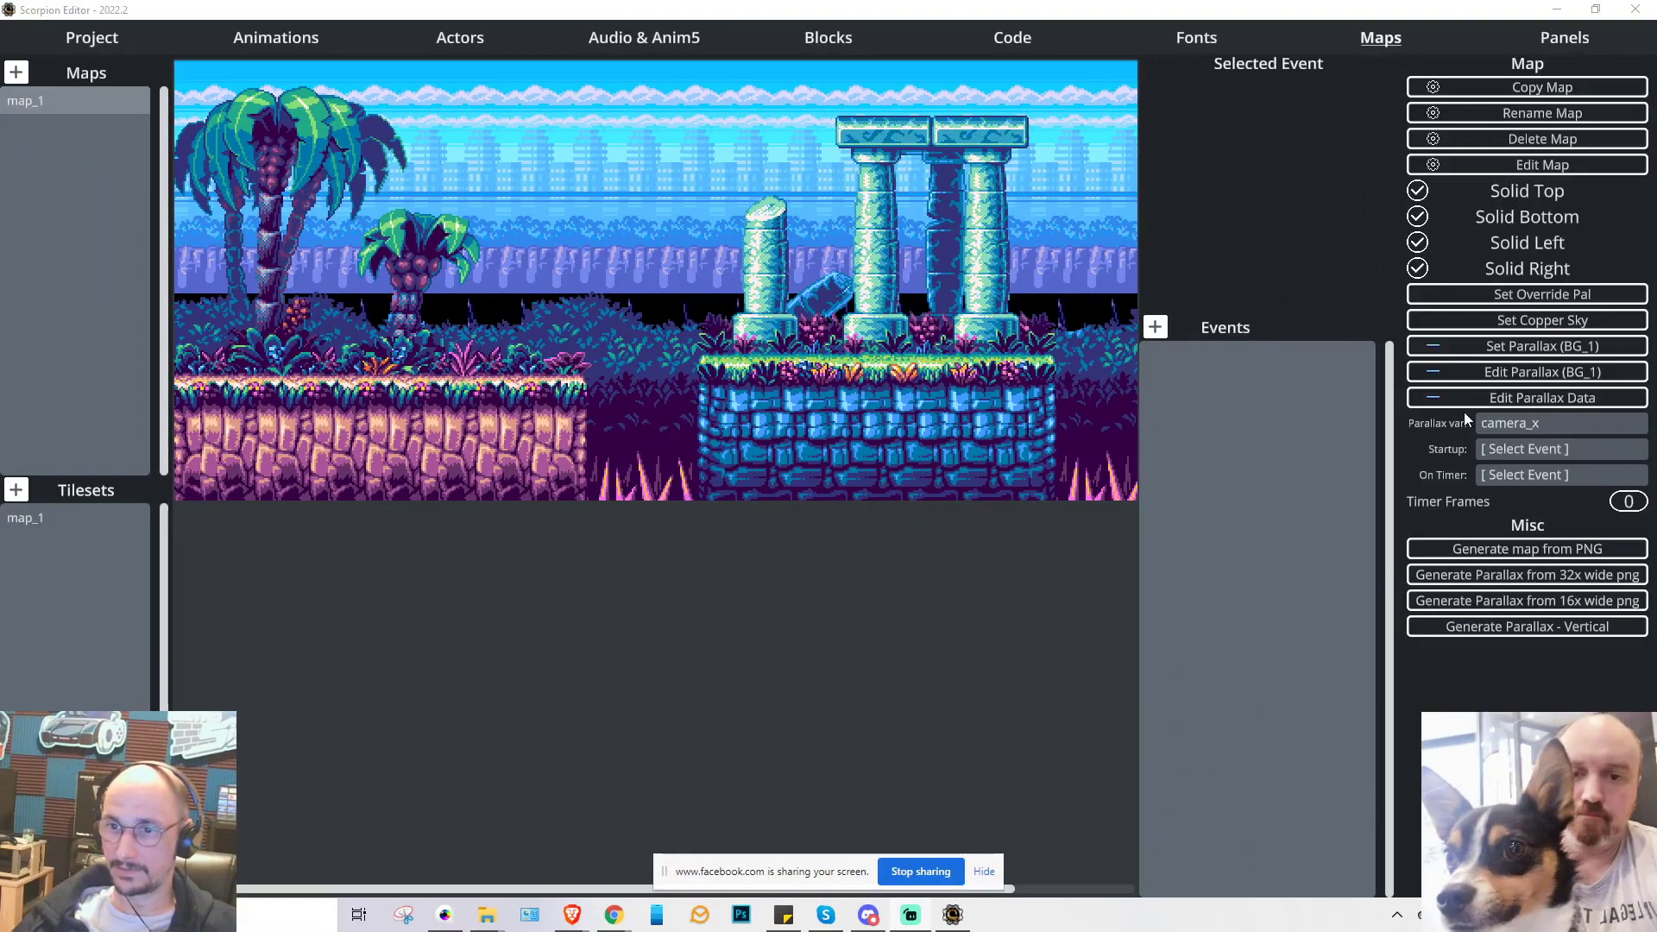
pyautogui.click(1524, 162)
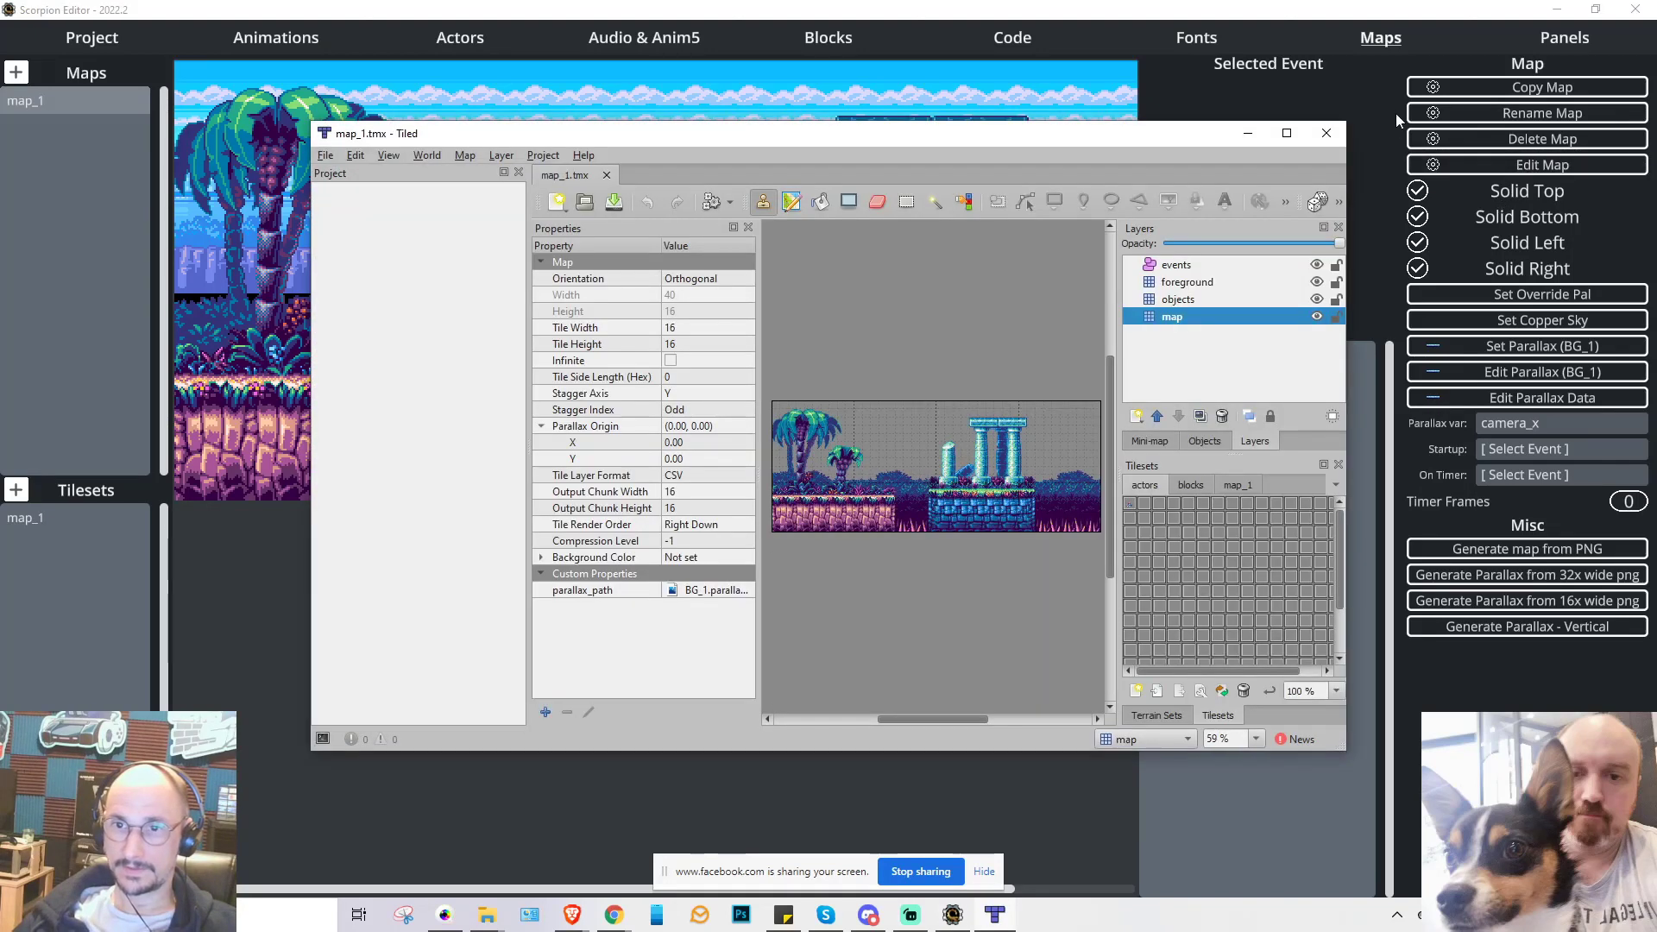
pyautogui.click(1287, 133)
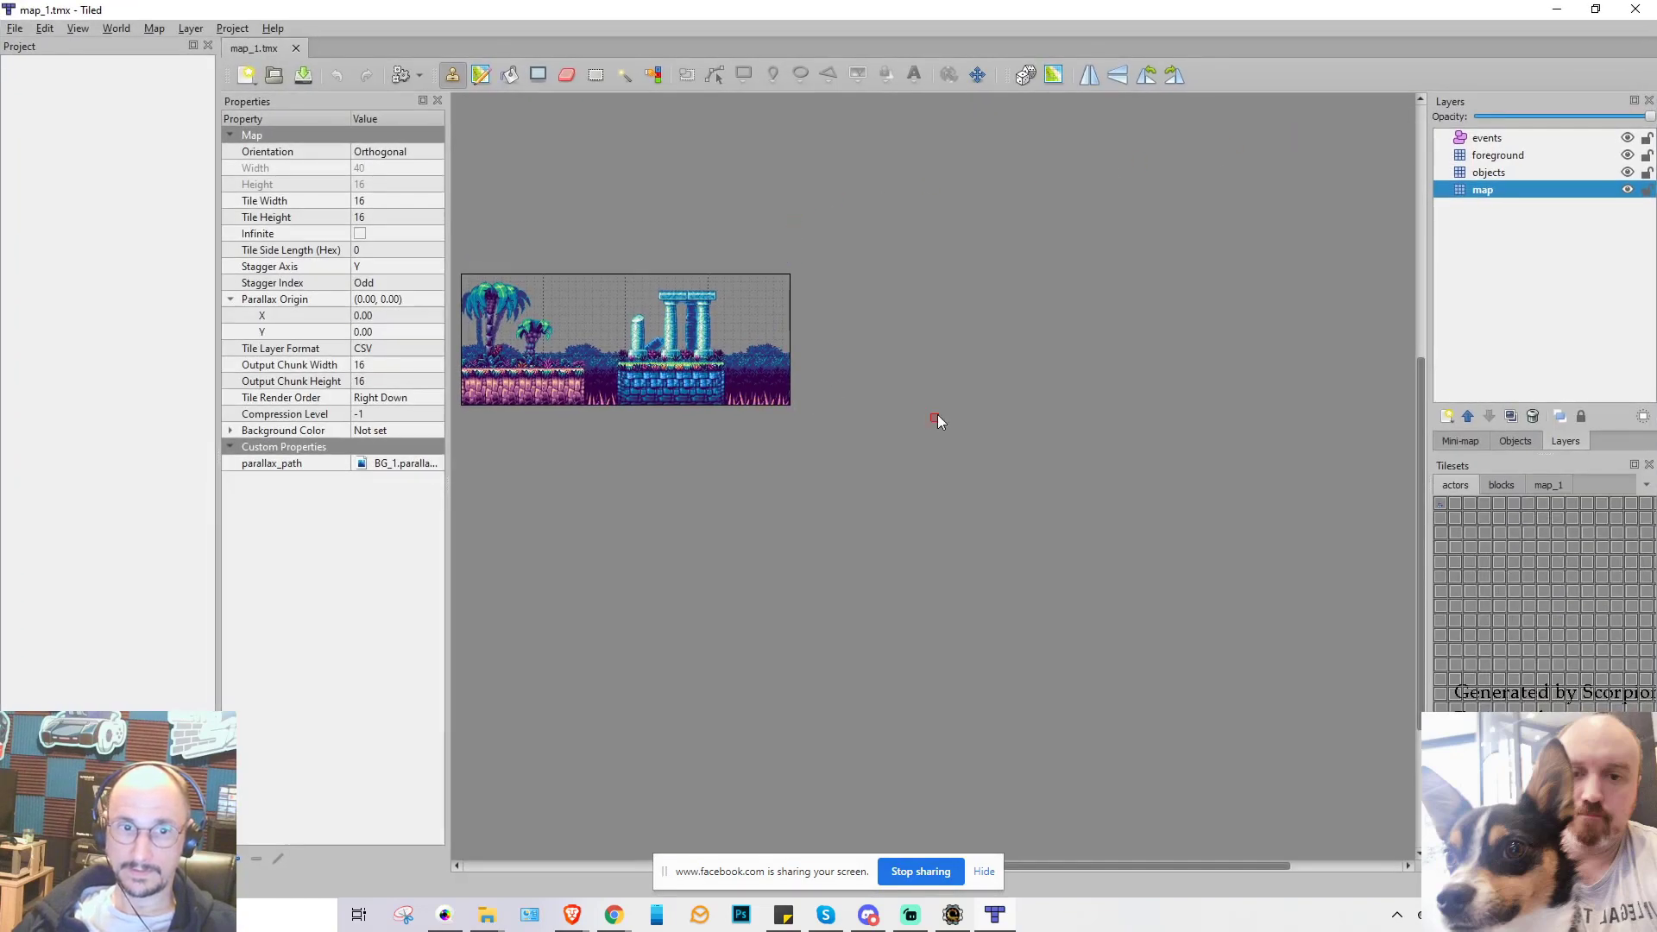
# - Place the player actor tile on the objects layer, just above the ground at the base of the large palm tree
pyautogui.scroll(4, 696, 362)
pyautogui.scroll(-3, 749, 380)
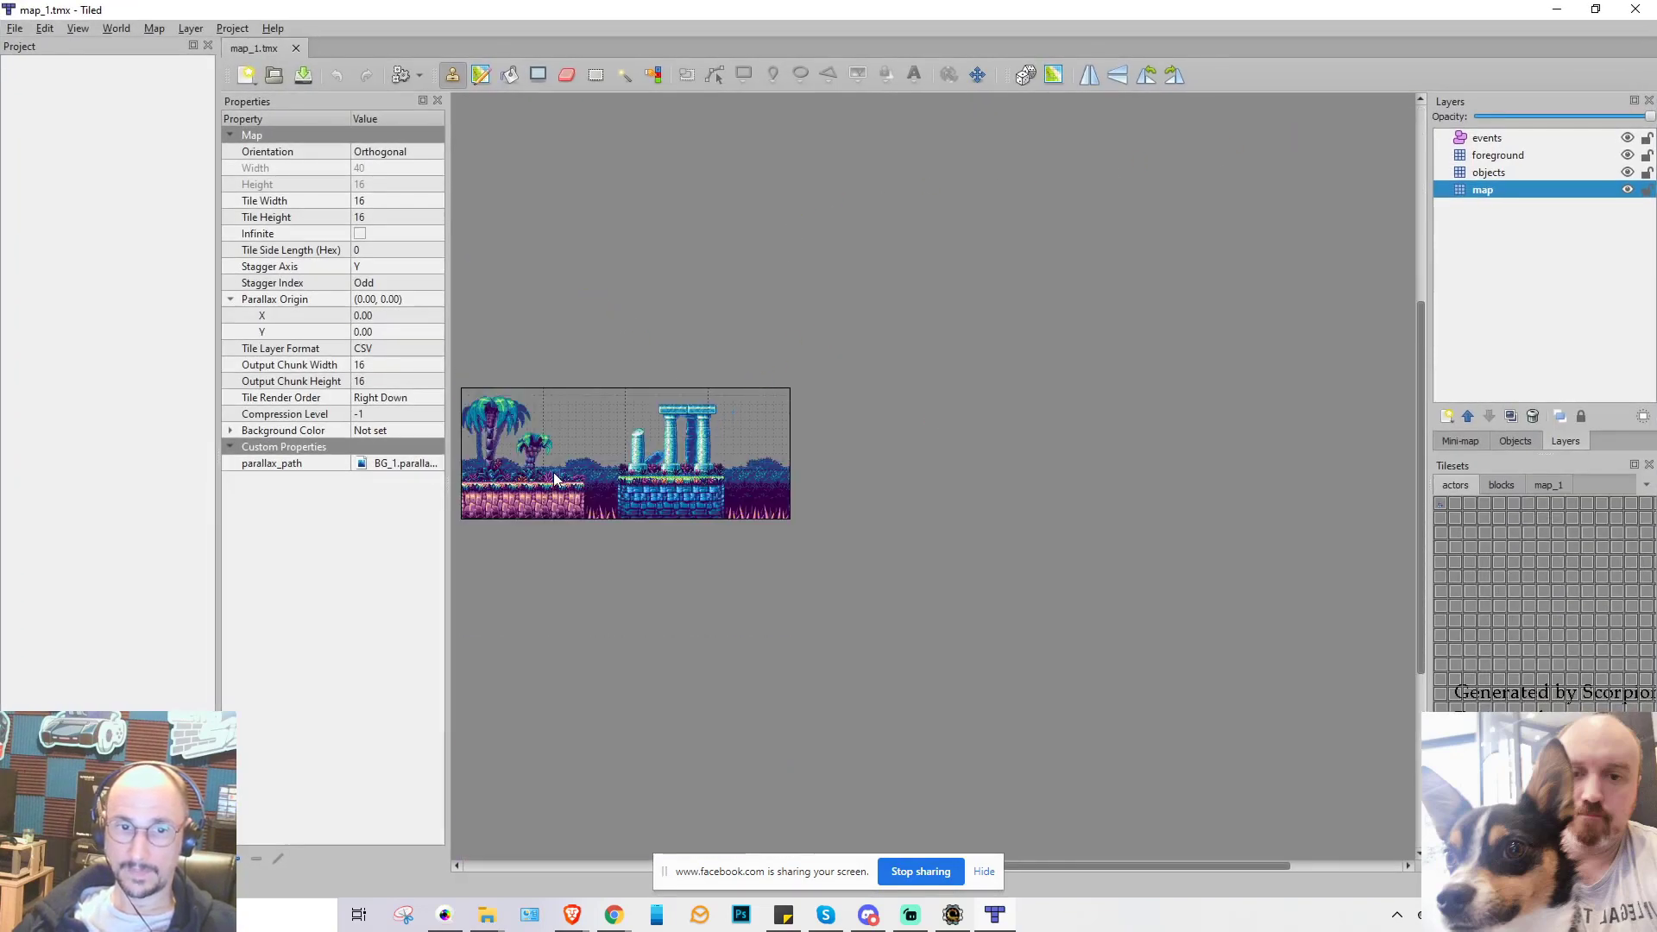
pyautogui.keyDown('ctrl'); pyautogui.scroll(3, 555, 479); pyautogui.keyUp('ctrl')
pyautogui.scroll(-1, 639, 453)
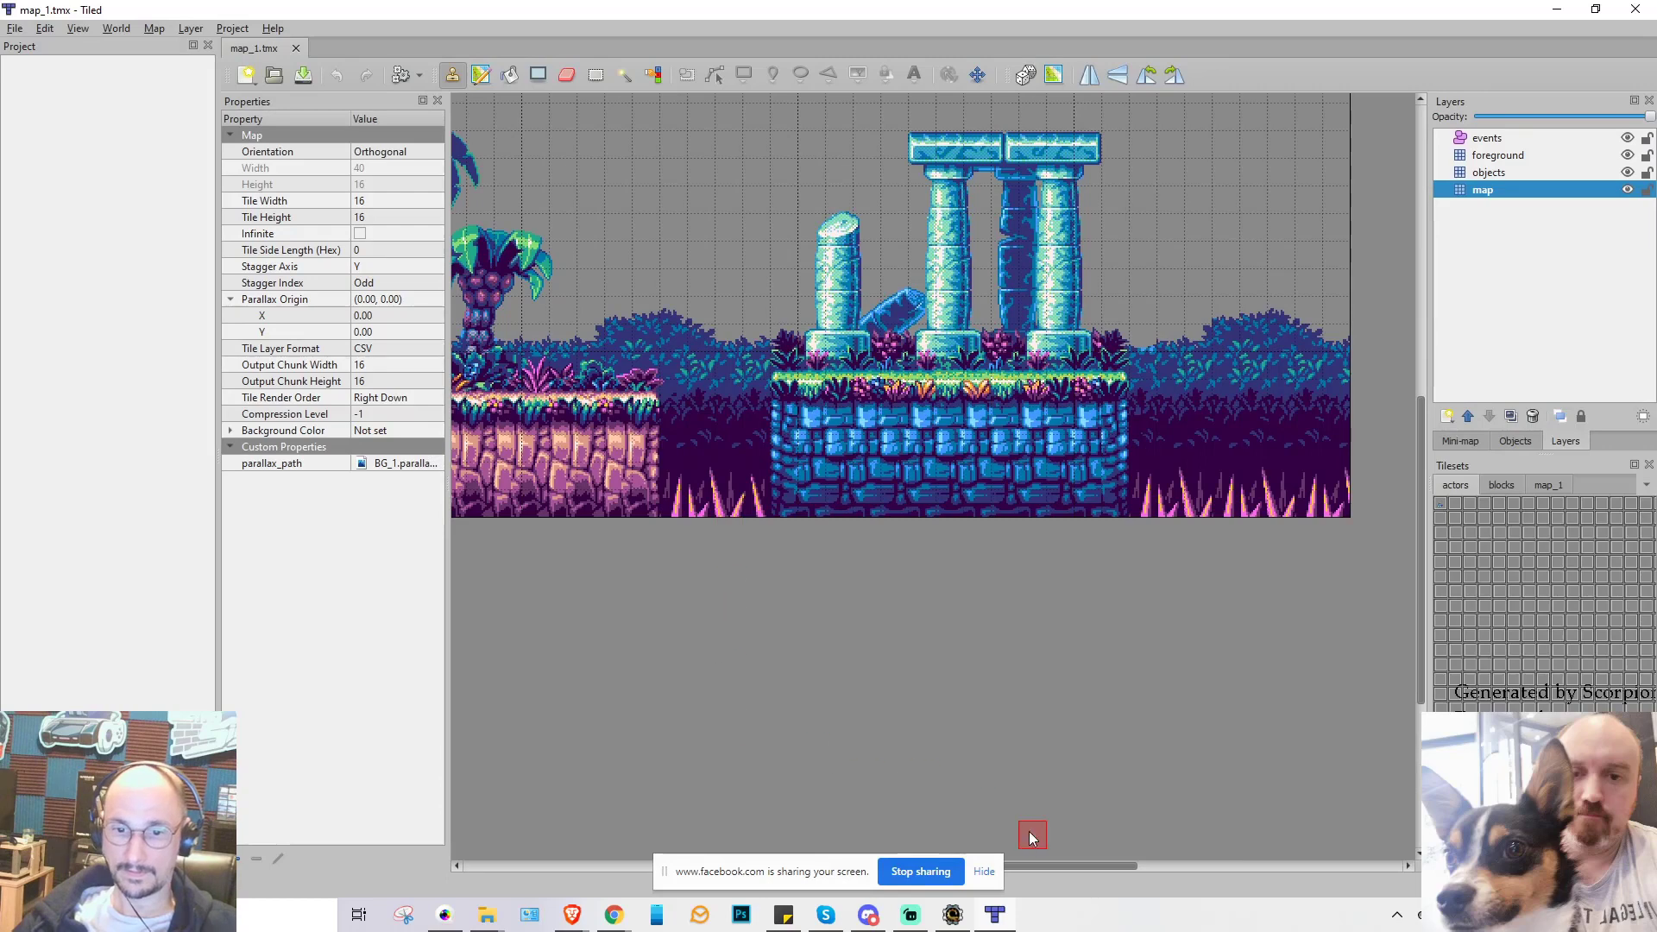
pyautogui.moveTo(1084, 866); pyautogui.dragTo(1024, 865)
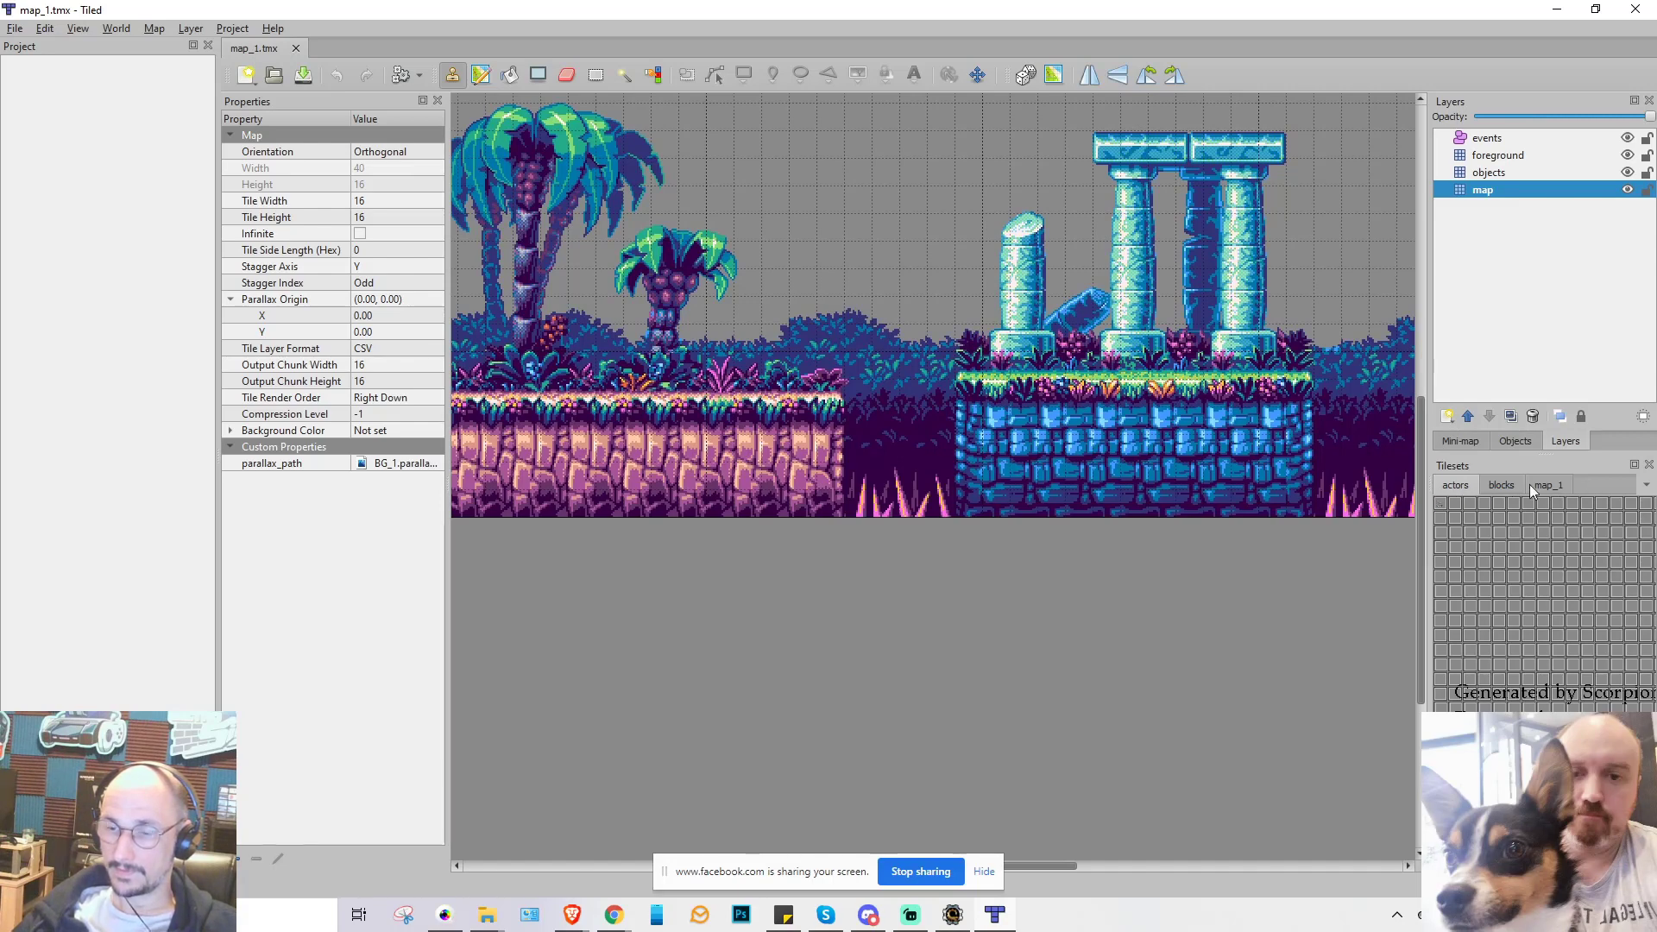
pyautogui.click(1440, 506)
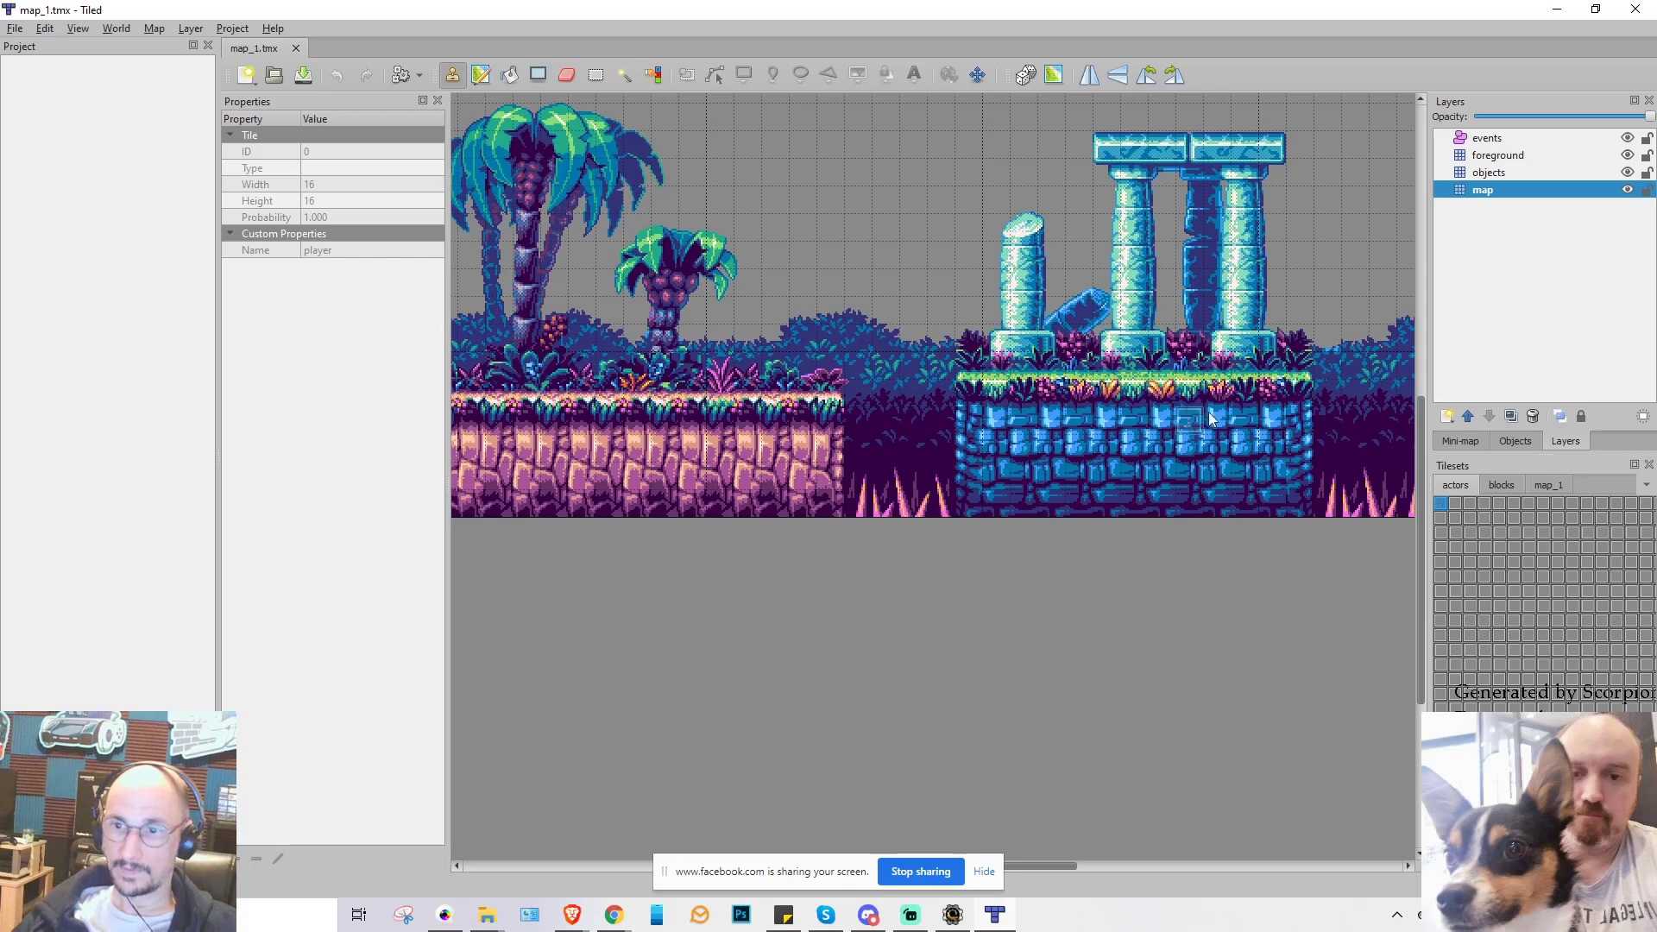
pyautogui.click(1499, 173)
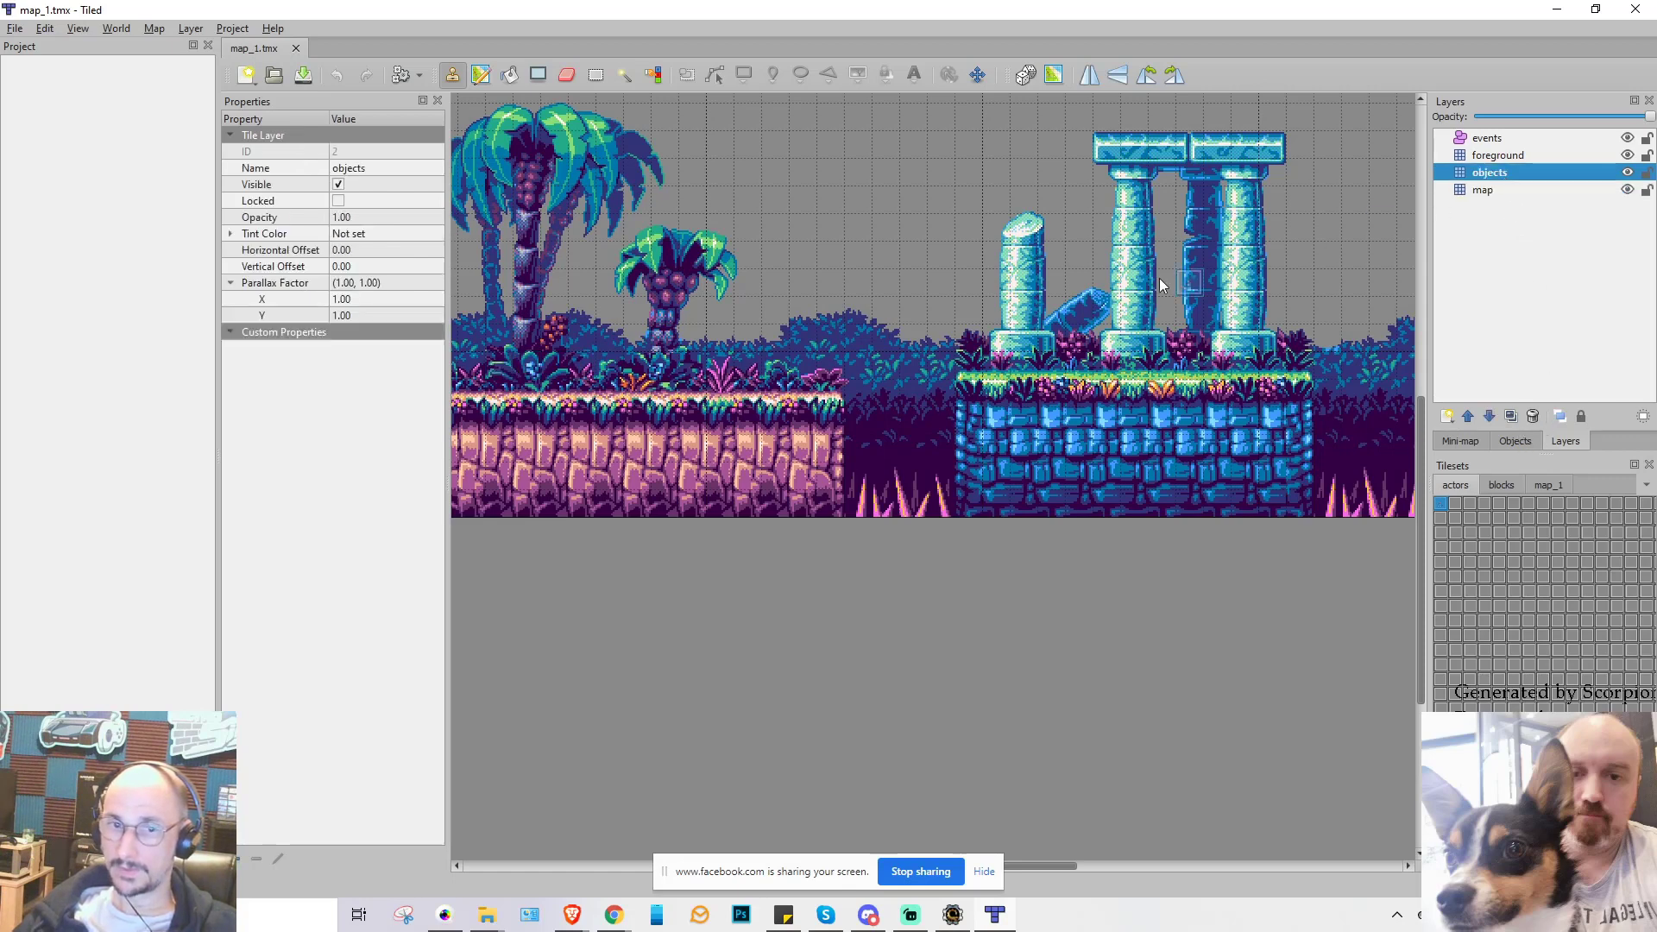
pyautogui.click(509, 367)
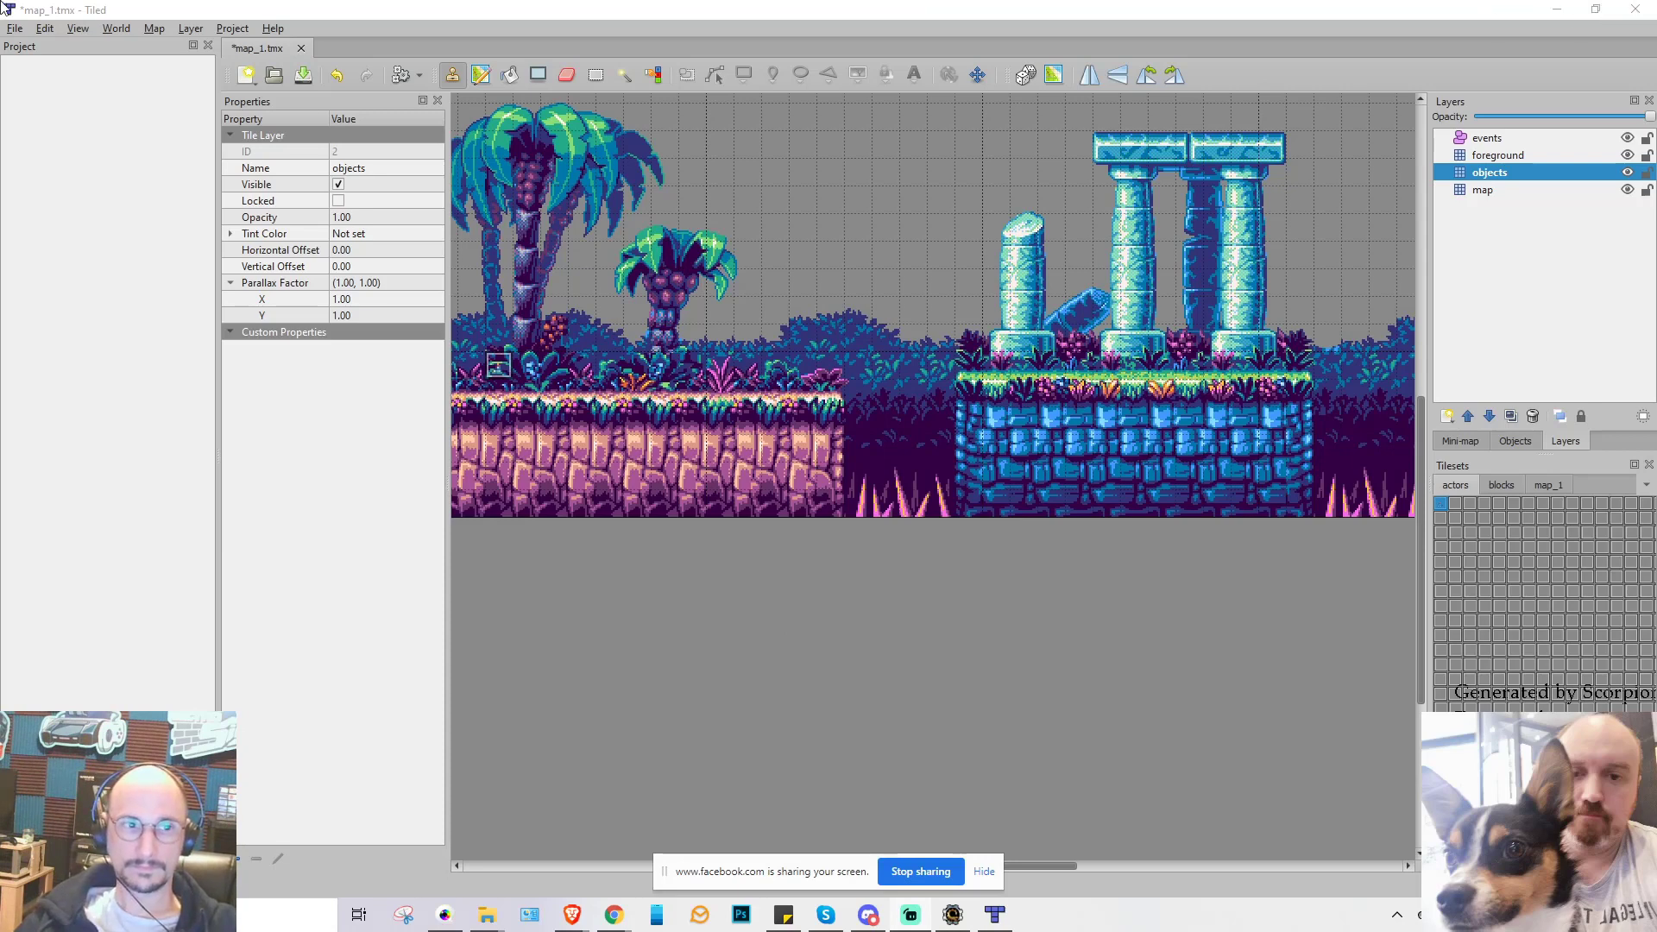
# - Save the map_1 map and close Tiled to return to Scorpion Editor
pyautogui.click(14, 29)
pyautogui.click(108, 138)
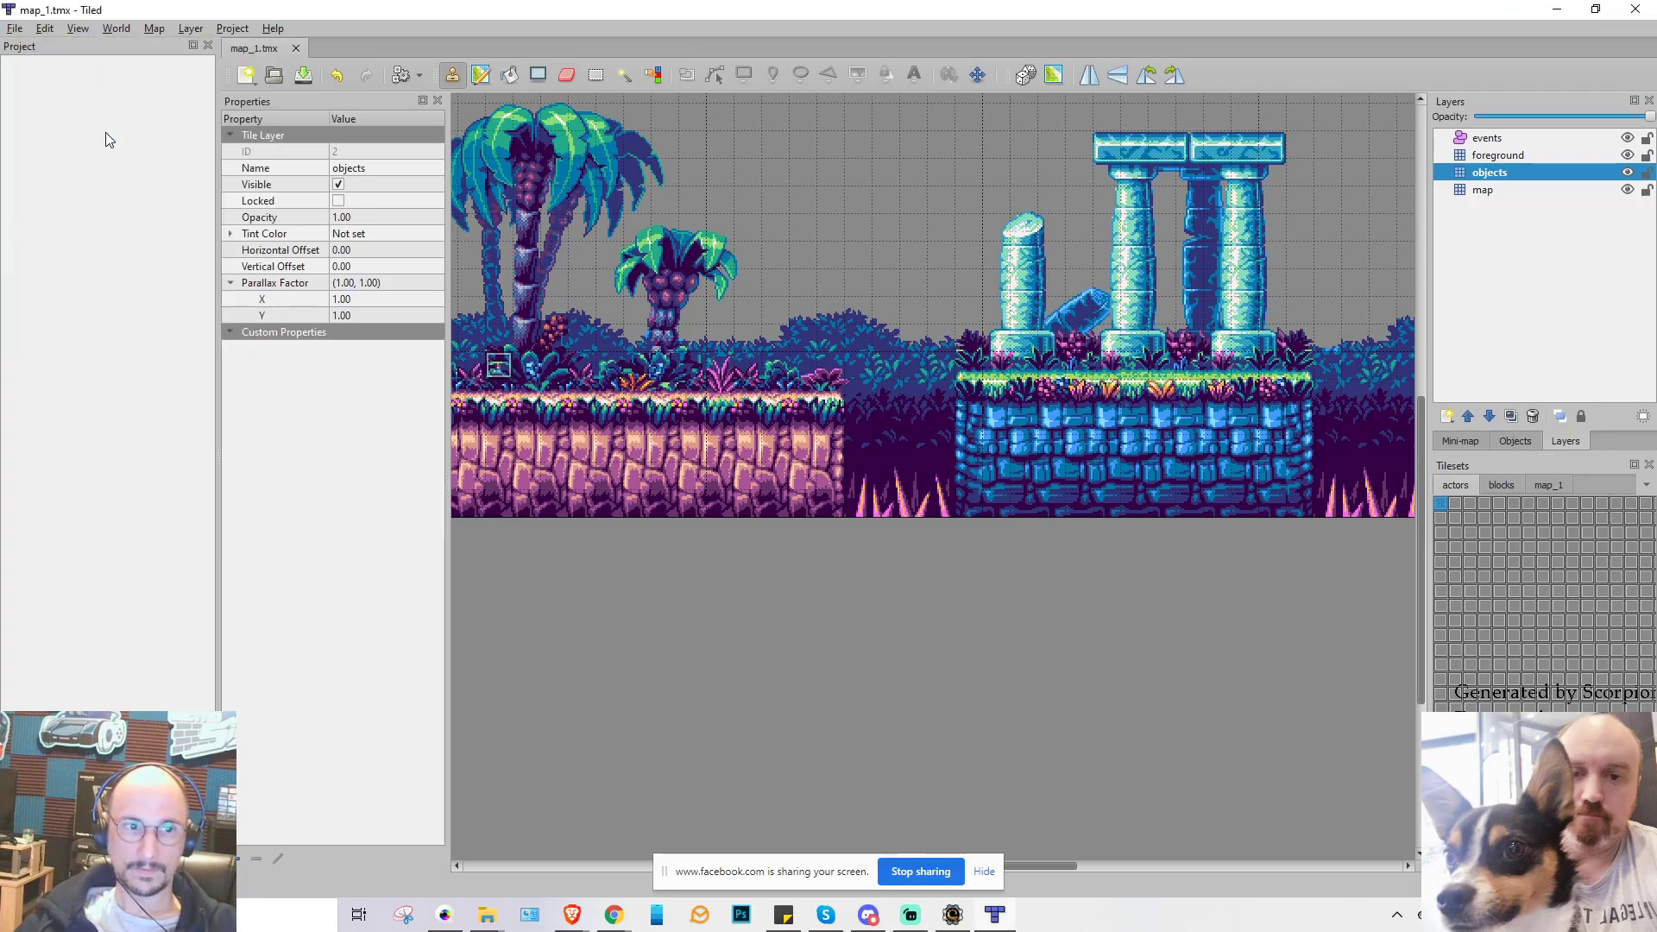
pyautogui.click(1634, 10)
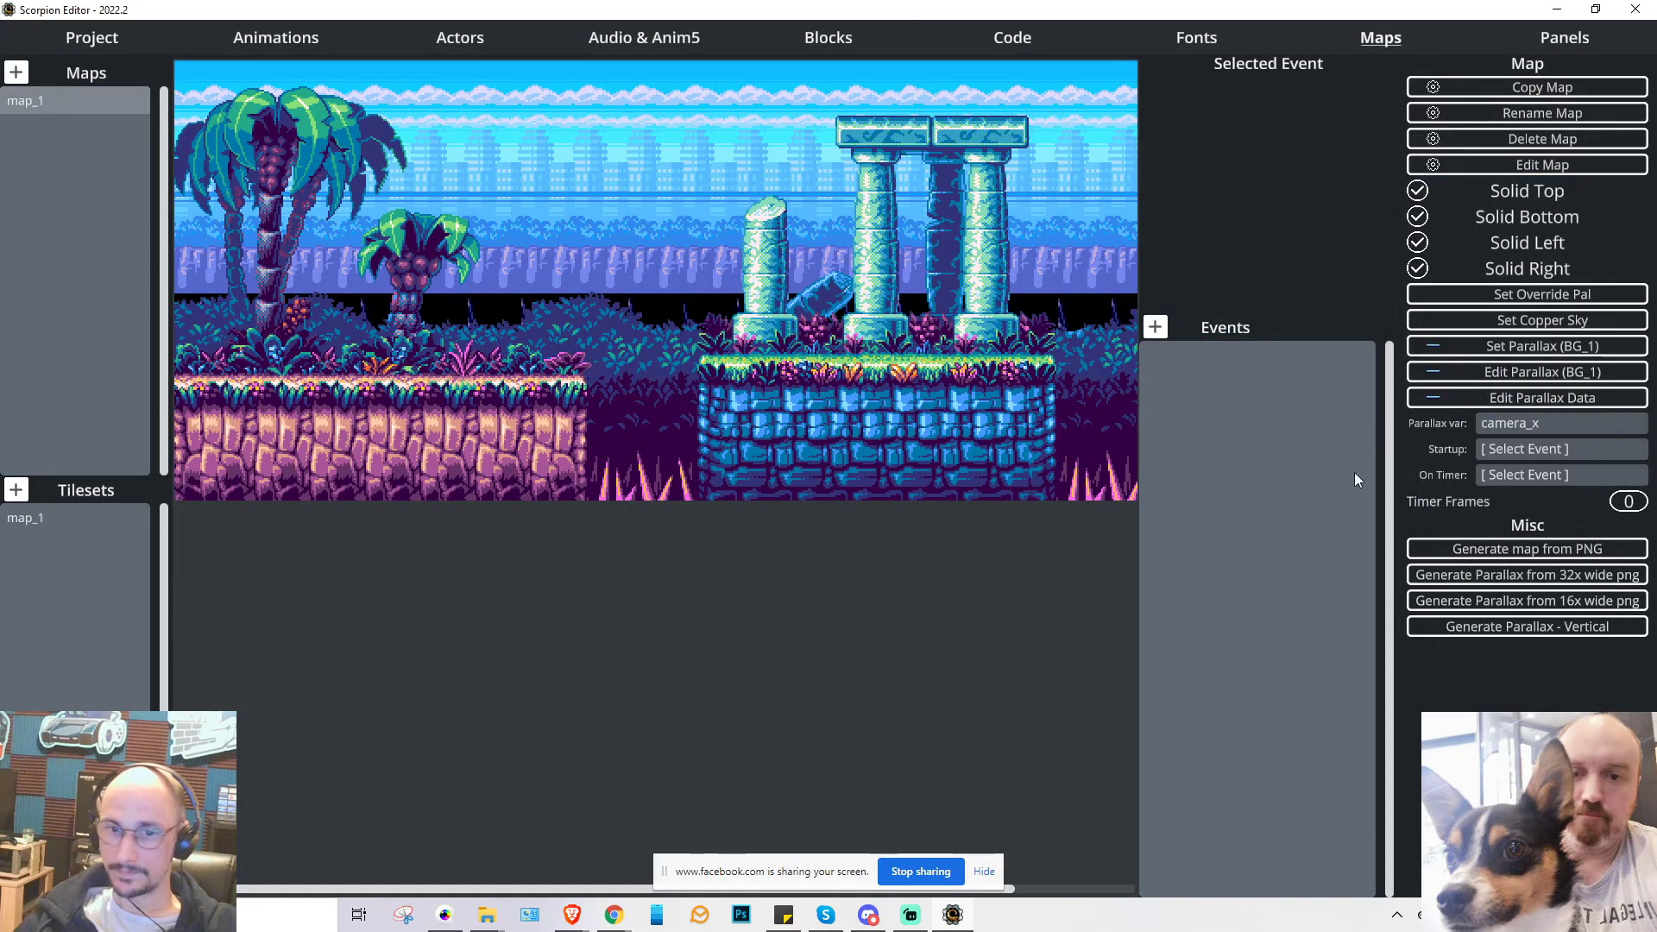
# - Start editing the map_1 tileset and choose to look for another app on this PC for .tsx files
pyautogui.click(25, 518)
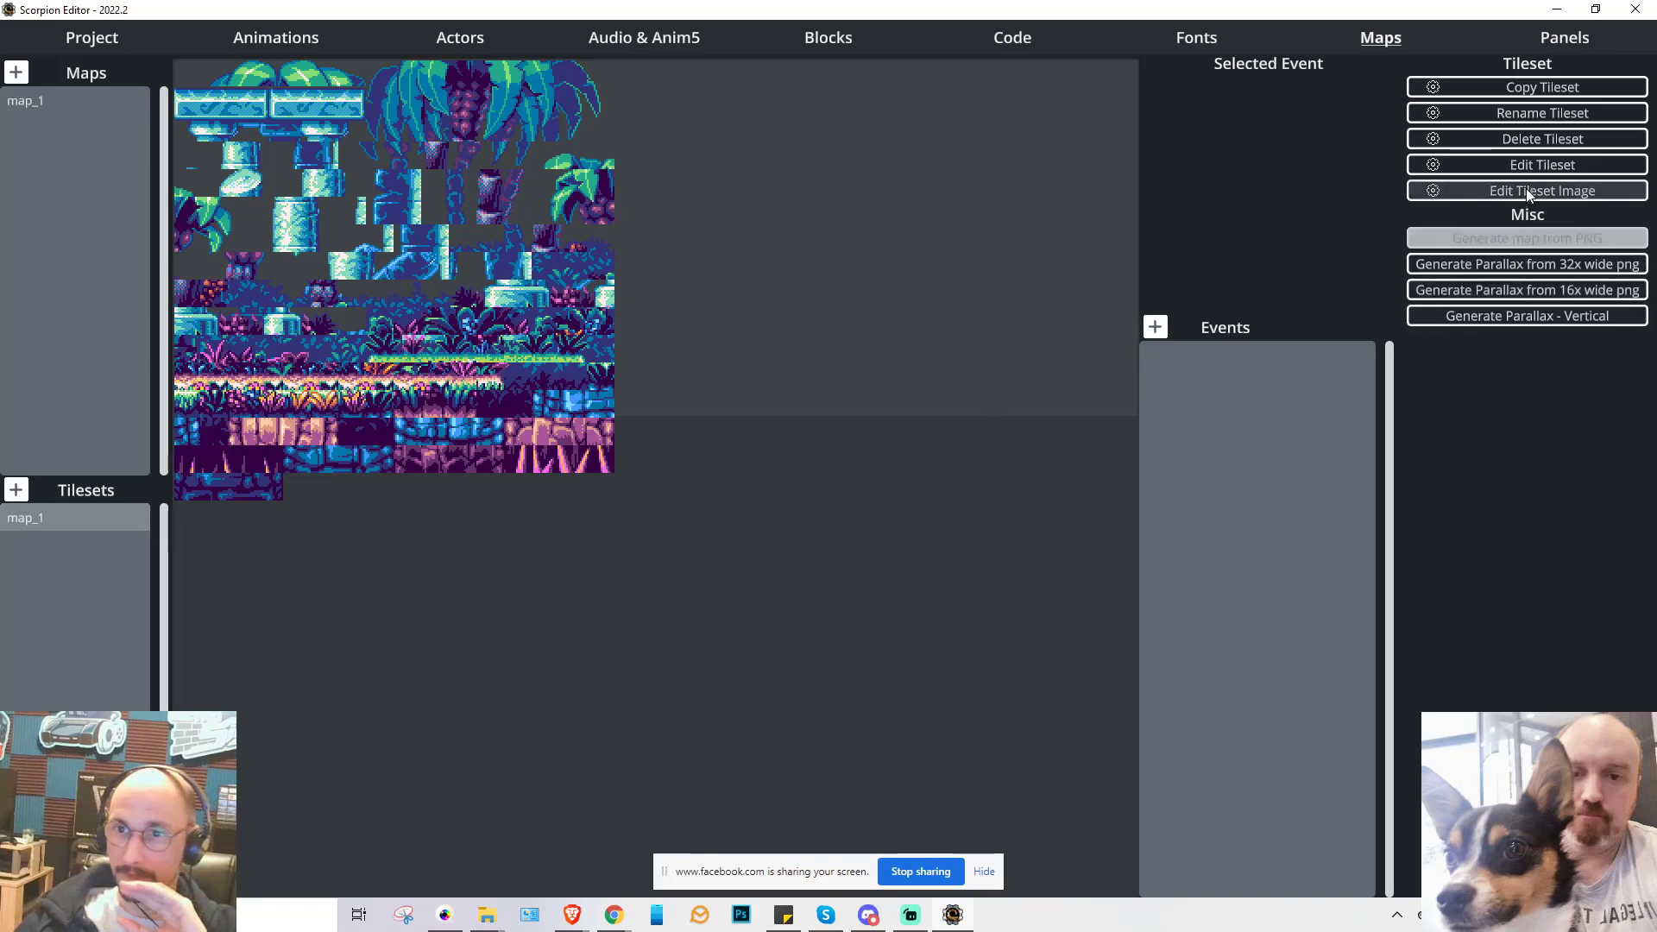
pyautogui.click(1559, 166)
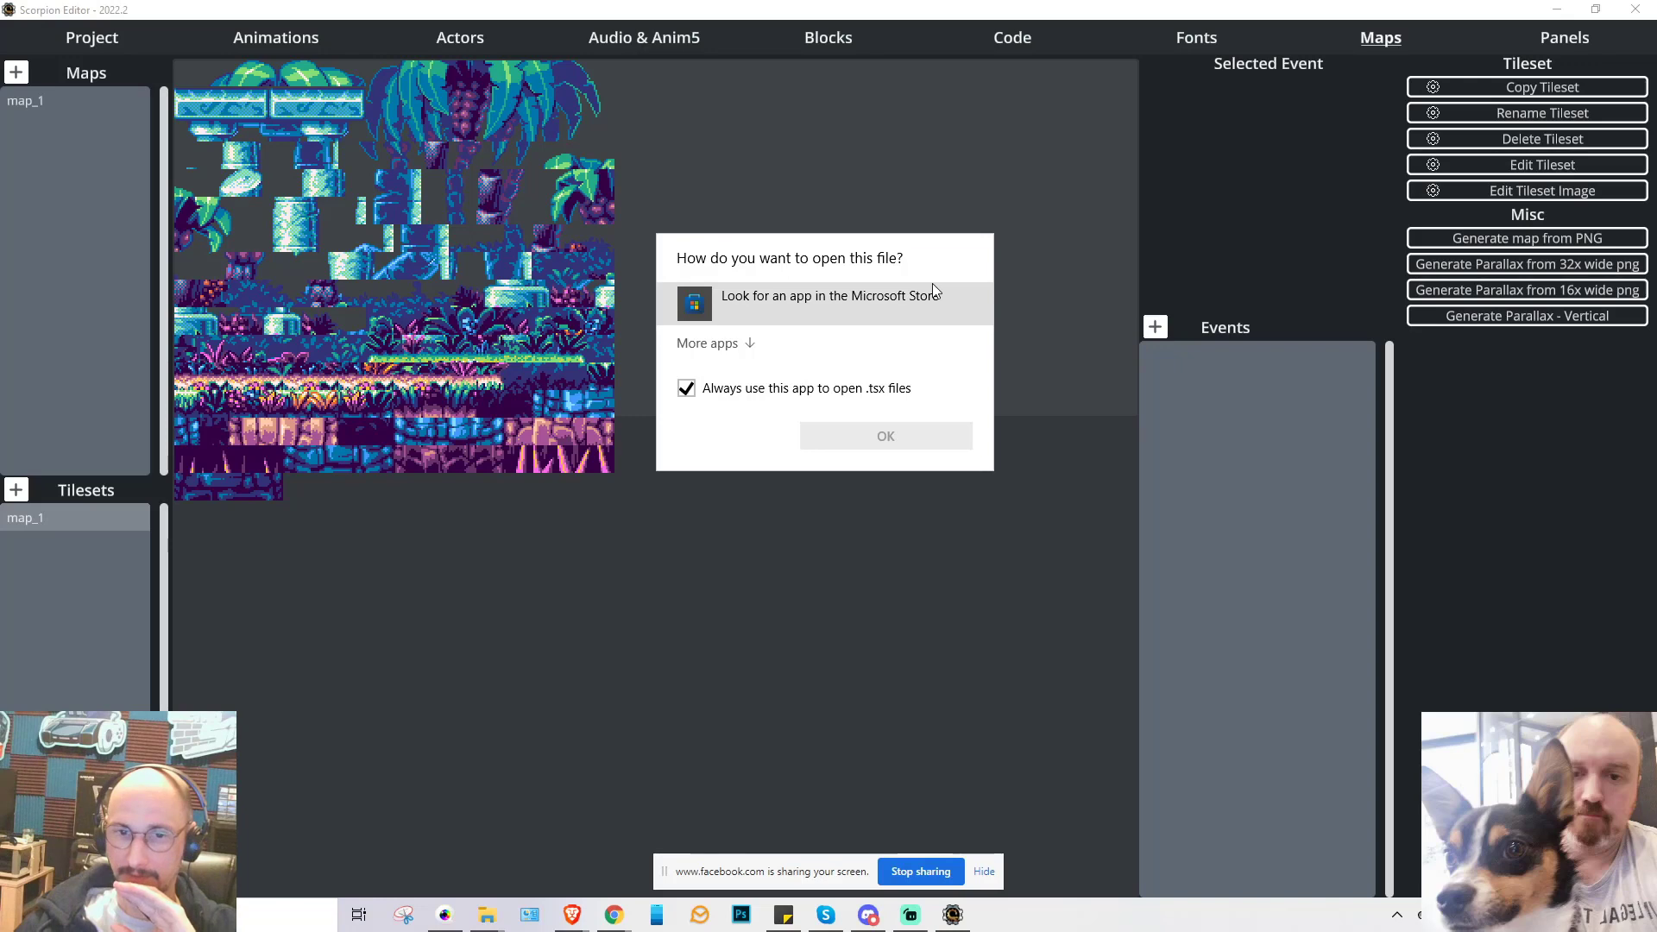
pyautogui.click(708, 343)
pyautogui.scroll(-5, 828, 444)
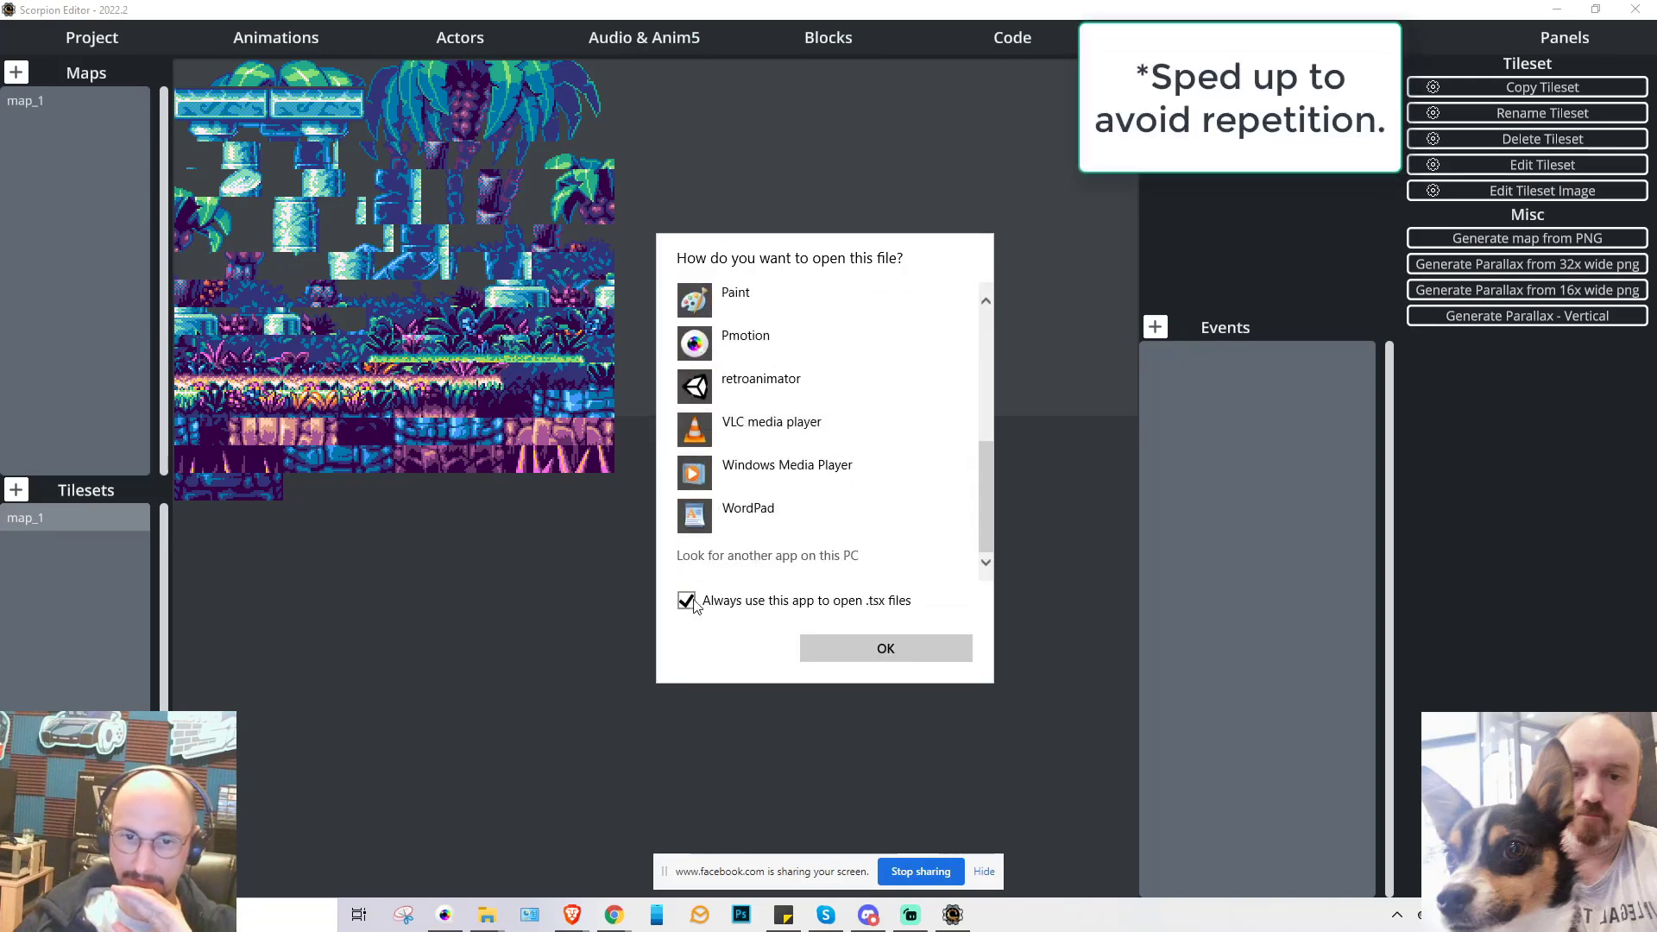
pyautogui.click(759, 655)
# - Choose tiled.exe from C:\Program Files\Tiled as the app and open the tileset with it
pyautogui.scroll(-2, 423, 628)
pyautogui.click(406, 625)
pyautogui.click(467, 554)
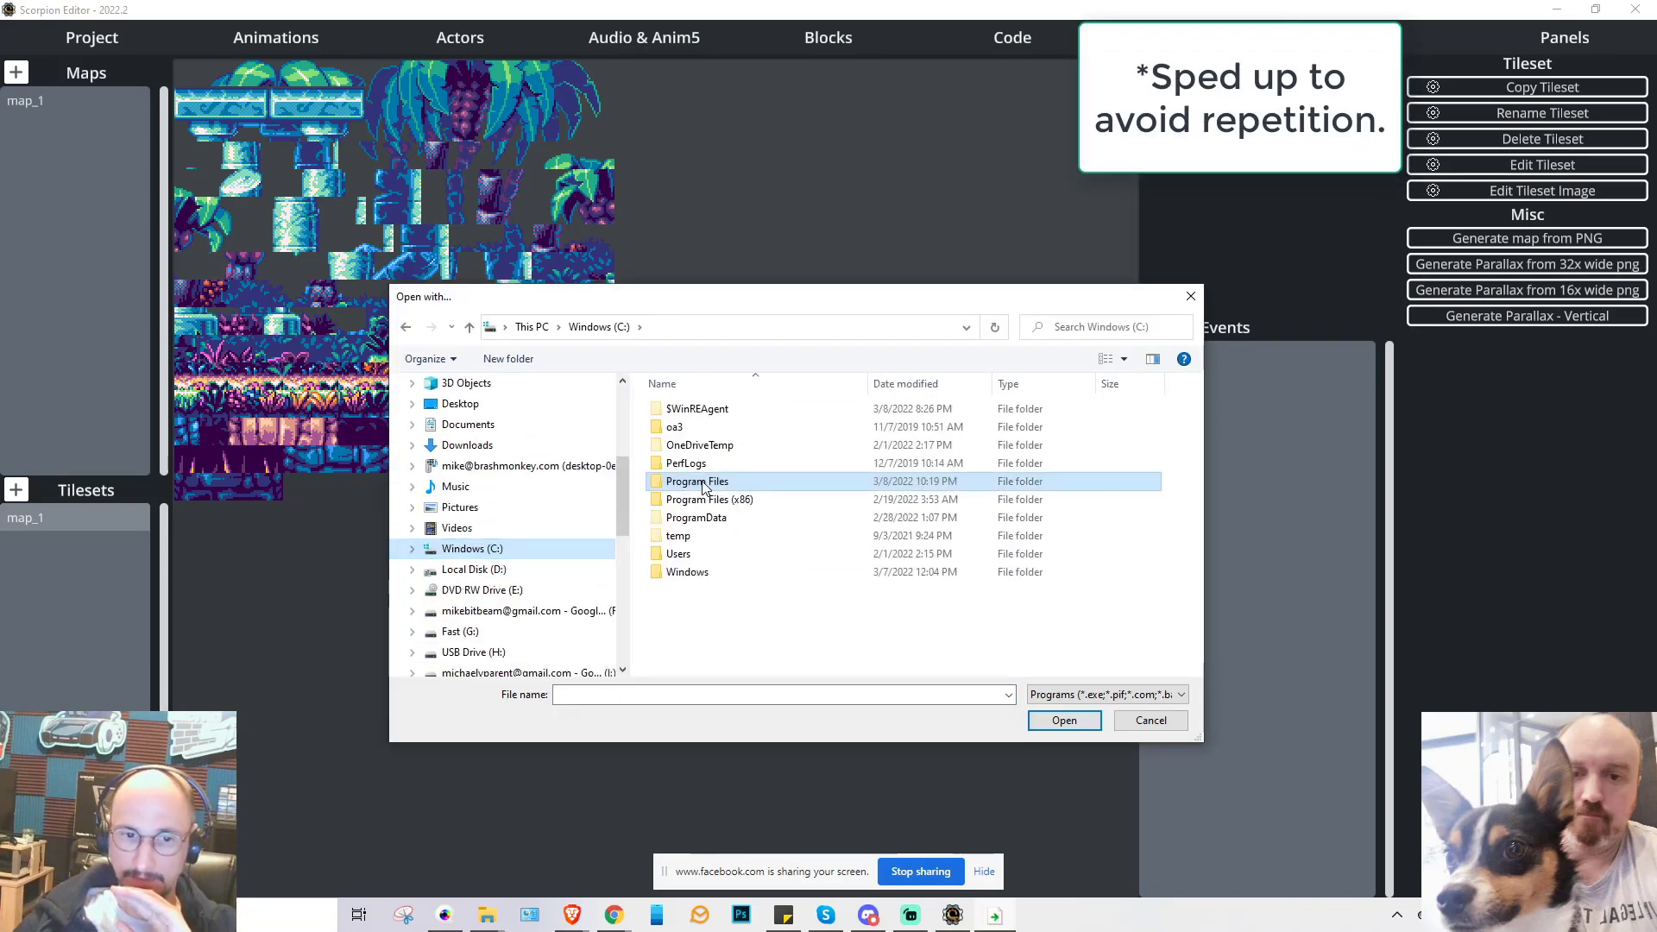
pyautogui.click(699, 482)
pyautogui.doubleClick(697, 482)
pyautogui.scroll(-6, 733, 563)
pyautogui.scroll(2, 771, 556)
pyautogui.doubleClick(690, 592)
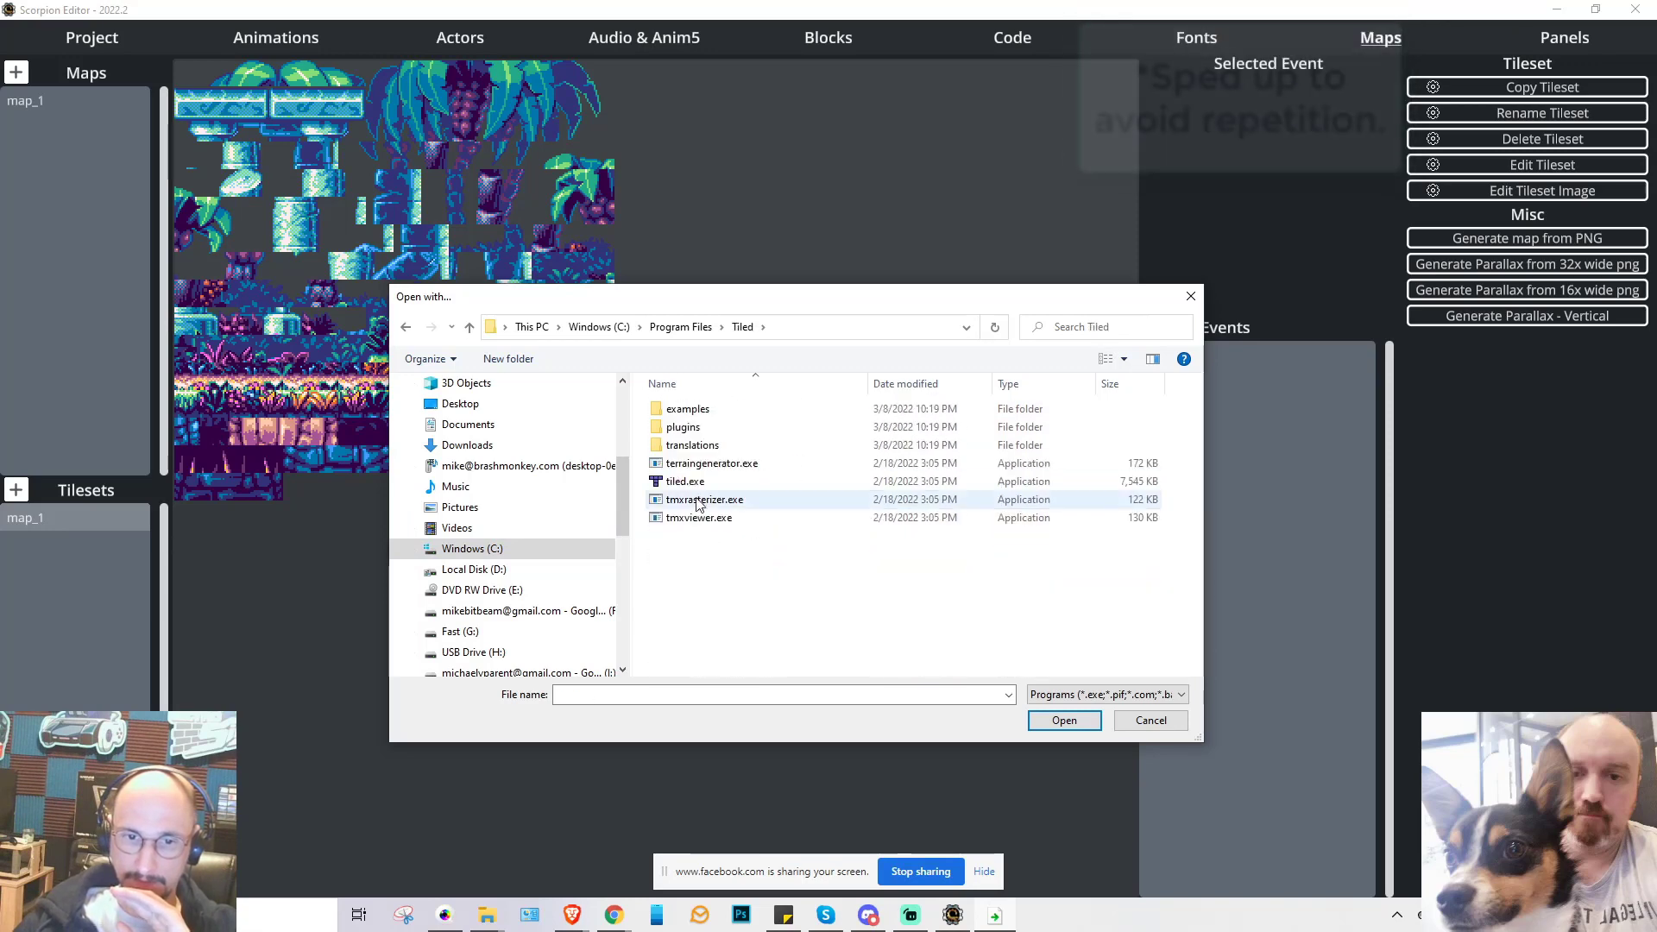
pyautogui.click(690, 481)
pyautogui.click(1053, 721)
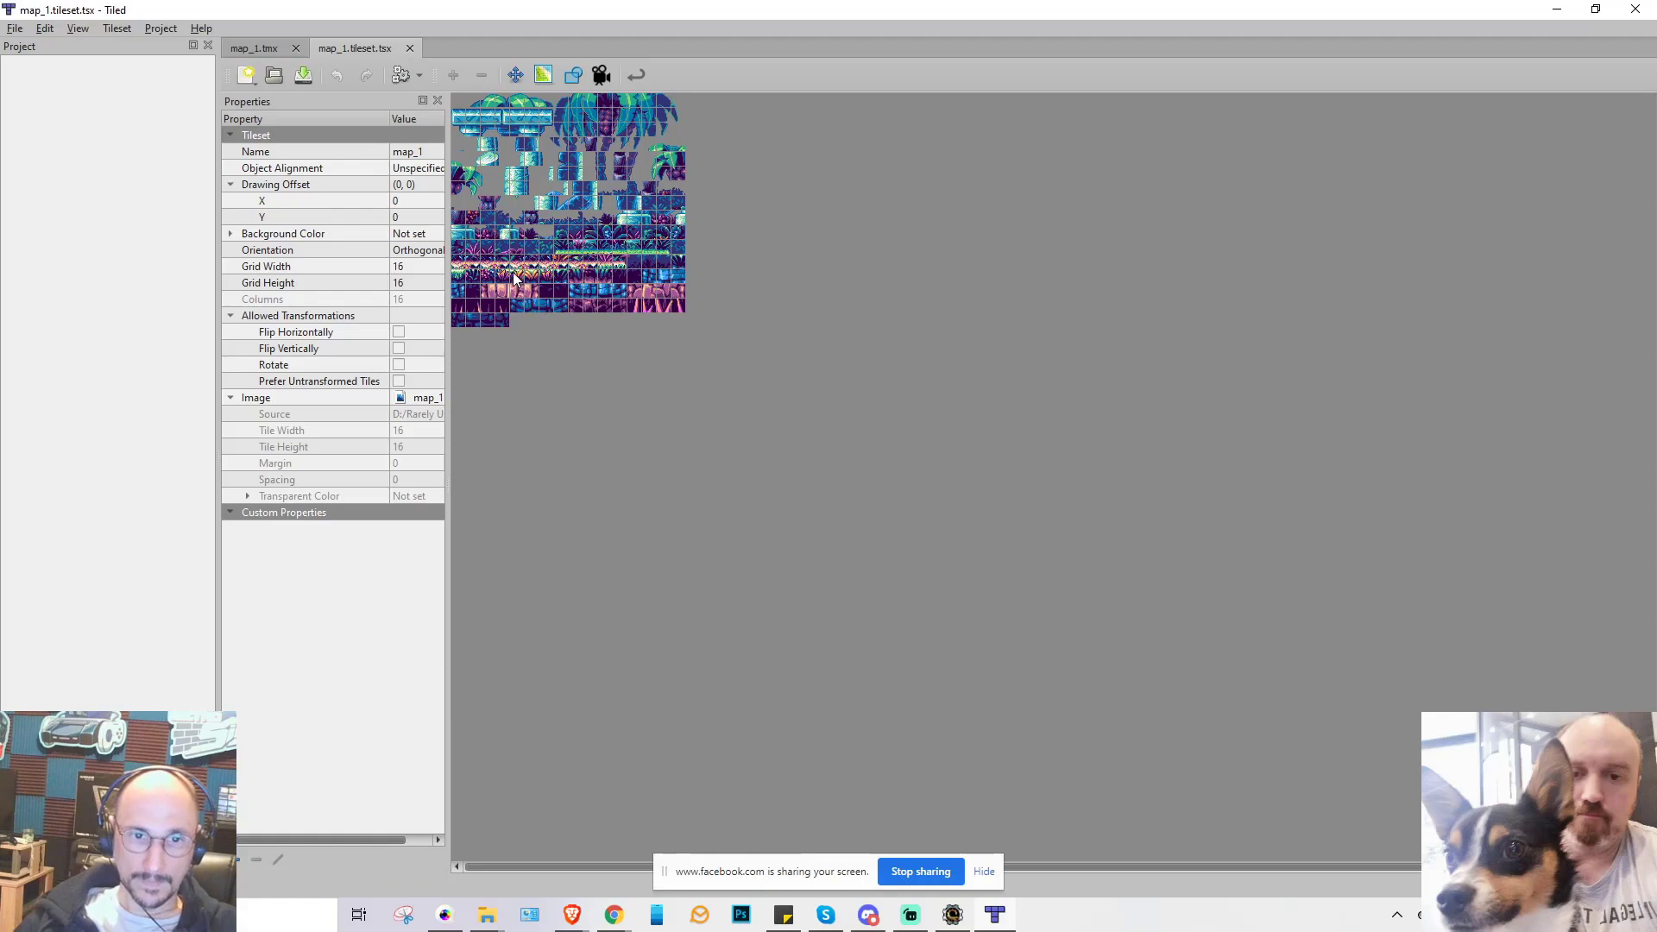
# - Turn on IsSolid for tile 192, the first tile in the row of grassy ground-edge tiles
pyautogui.keyDown('ctrl'); pyautogui.scroll(4, 632, 201); pyautogui.keyUp('ctrl')
pyautogui.keyDown('ctrl'); pyautogui.scroll(-2, 943, 251); pyautogui.keyUp('ctrl')
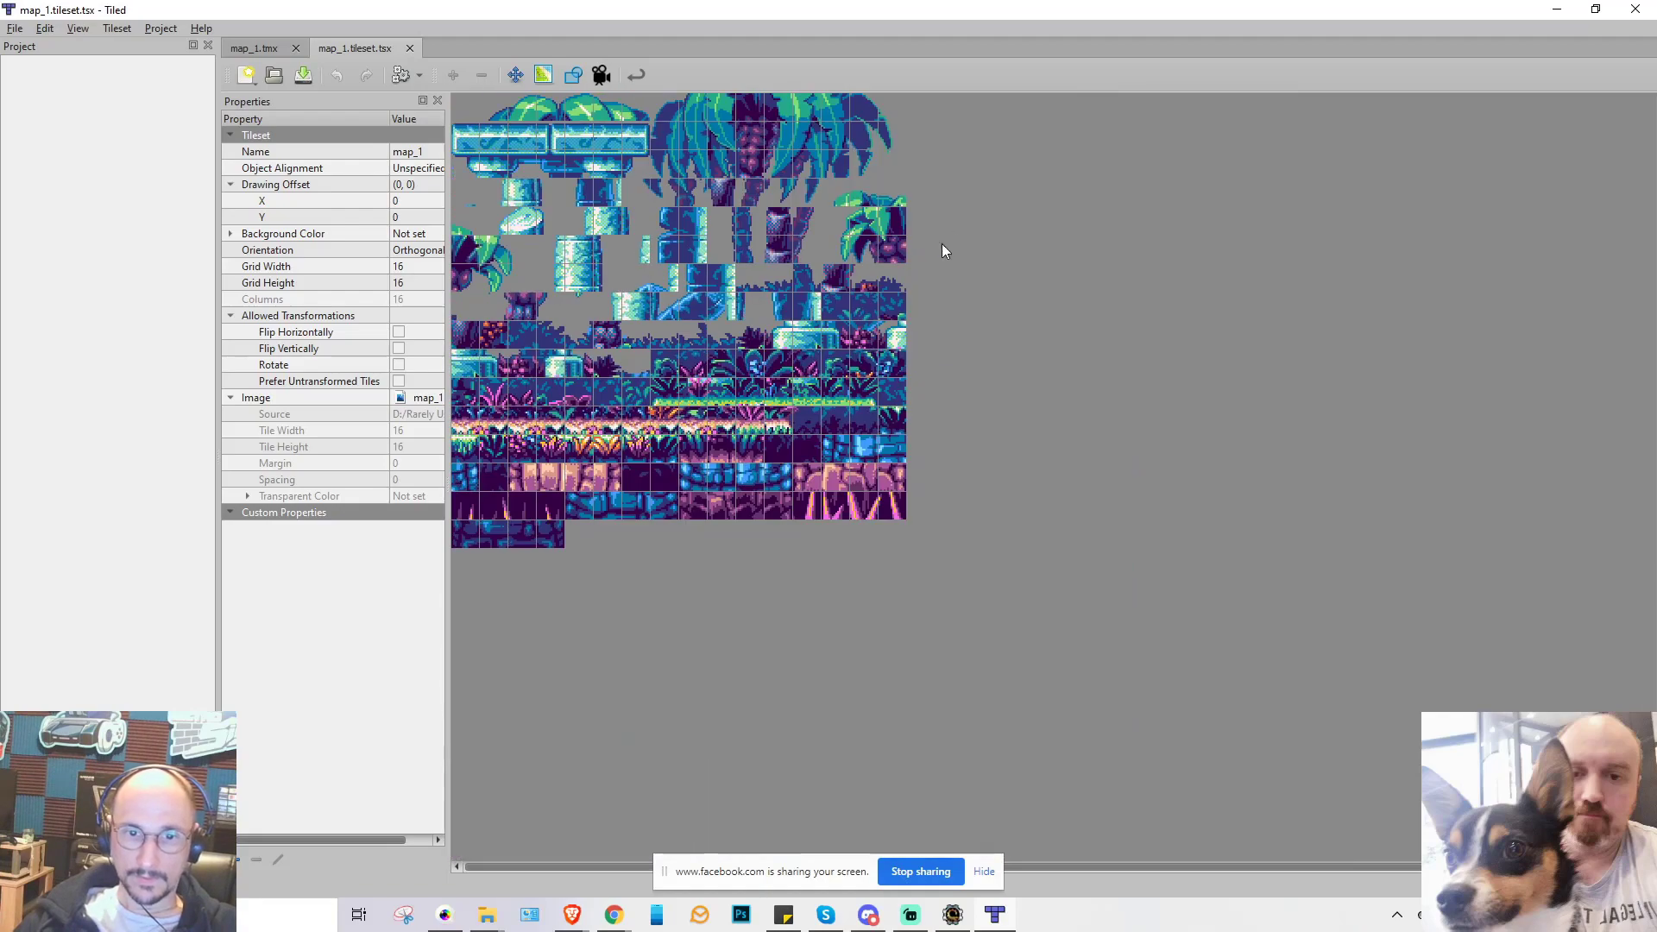
pyautogui.keyDown('ctrl'); pyautogui.scroll(2, 1019, 259); pyautogui.keyUp('ctrl')
pyautogui.keyDown('ctrl'); pyautogui.scroll(-1, 1099, 273); pyautogui.keyUp('ctrl')
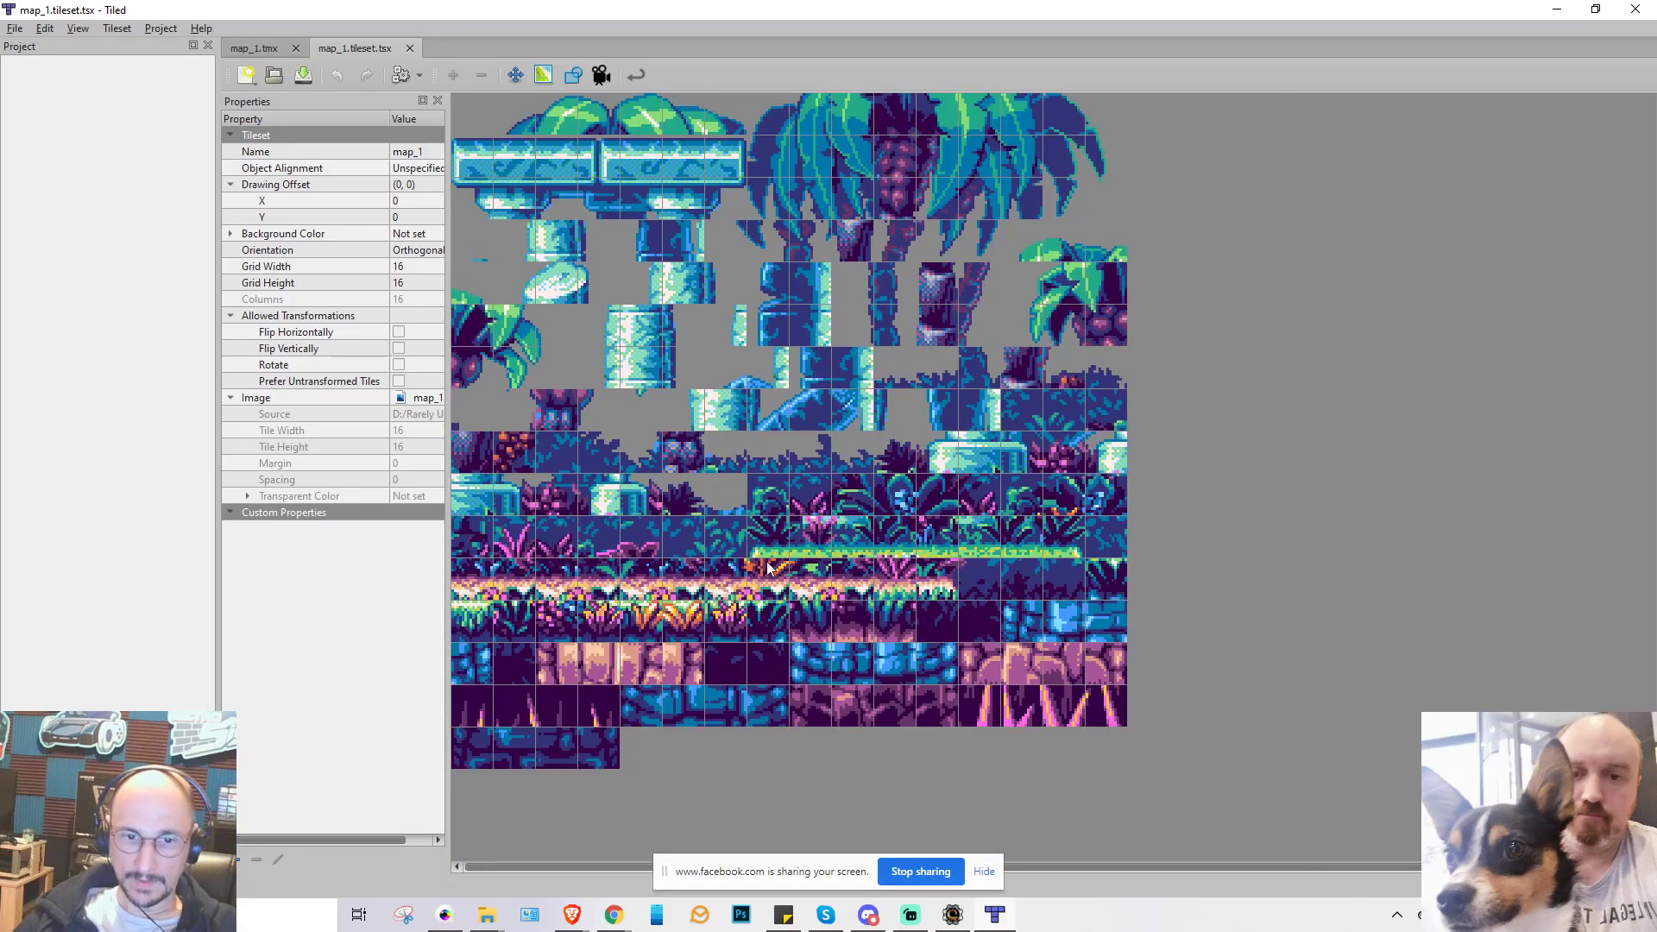
pyautogui.click(466, 627)
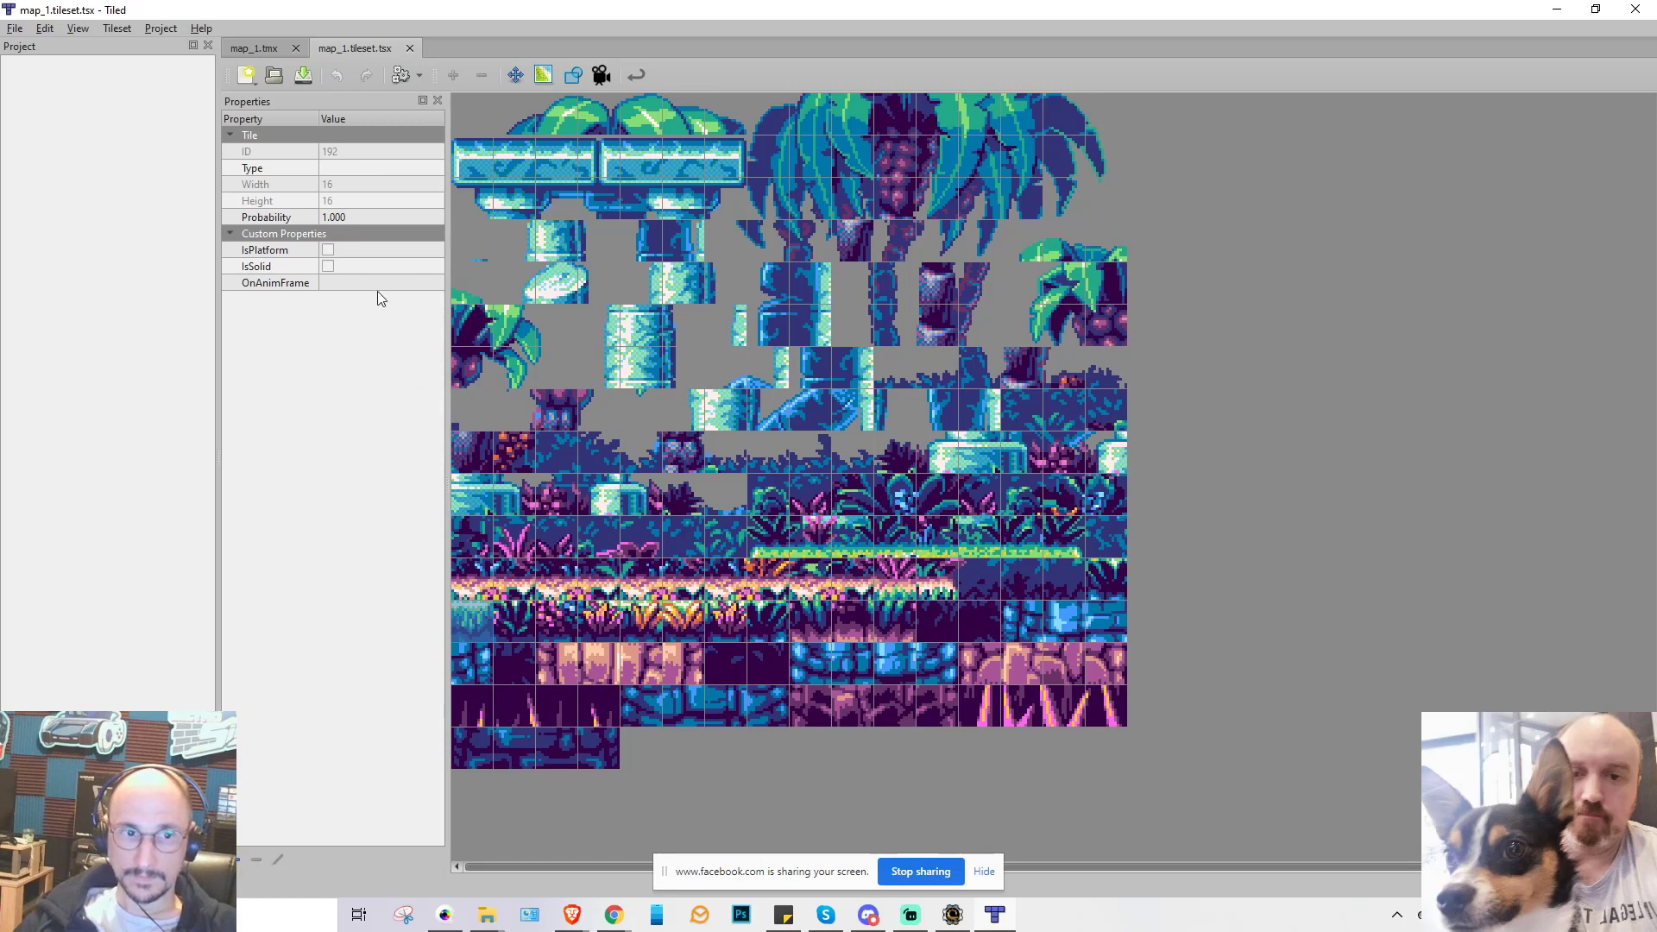
pyautogui.click(328, 267)
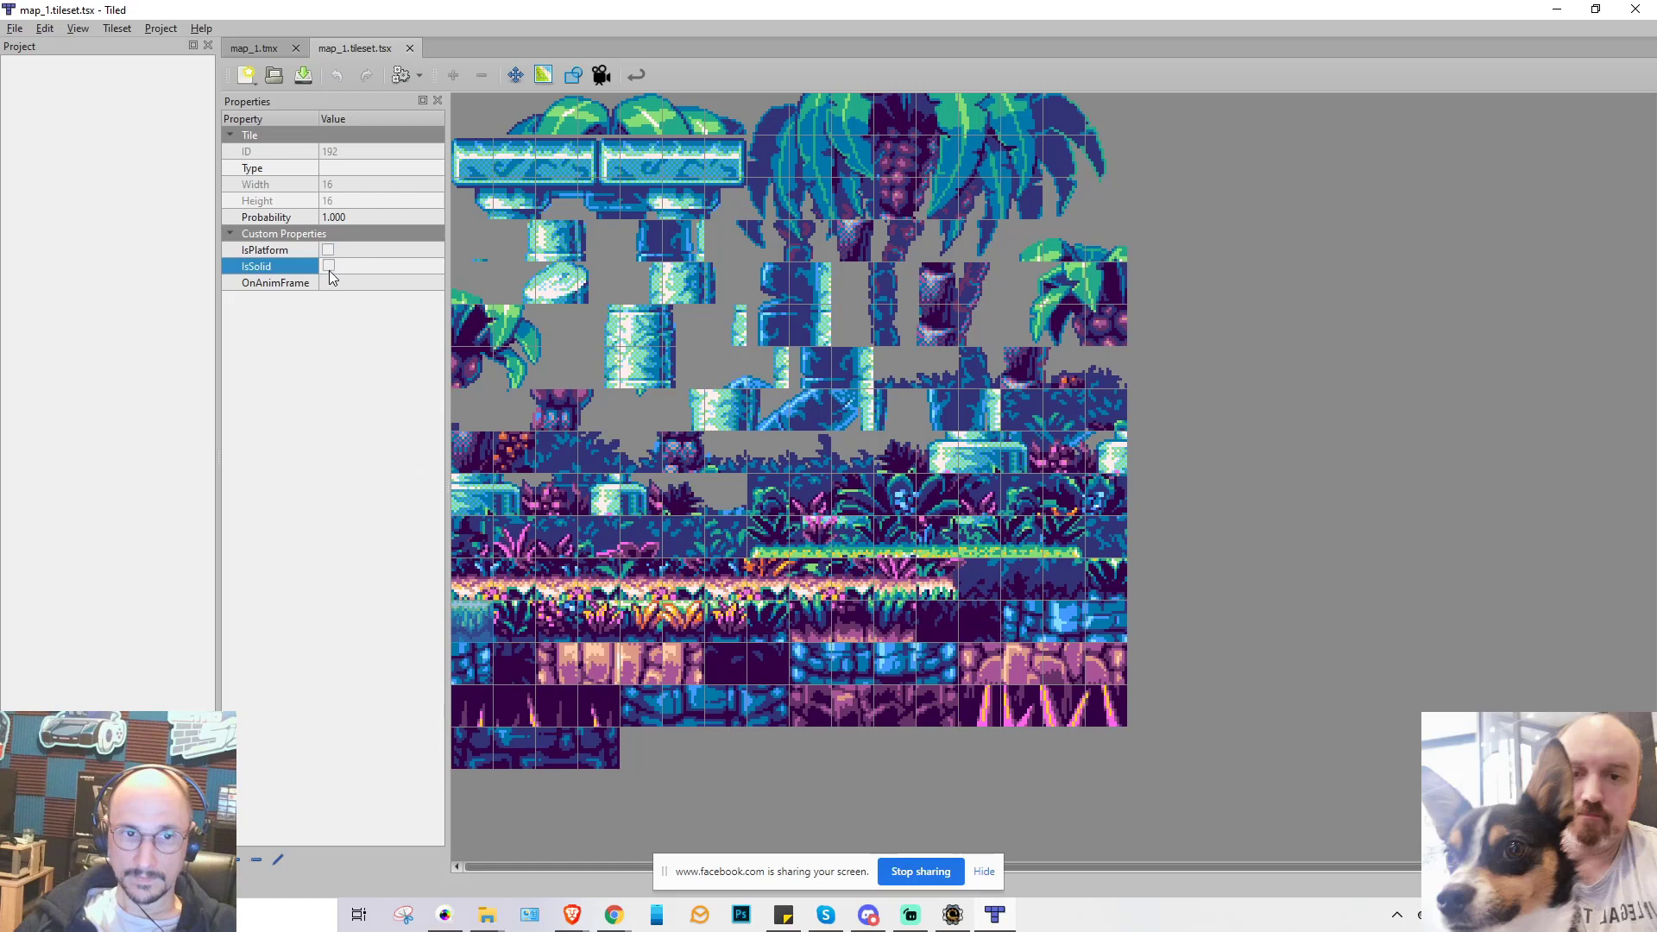
pyautogui.click(328, 266)
# - Turn on IsSolid for the ground tiles following tile 192 in the same row, up to tile 202
pyautogui.moveTo(474, 619); pyautogui.dragTo(822, 635)
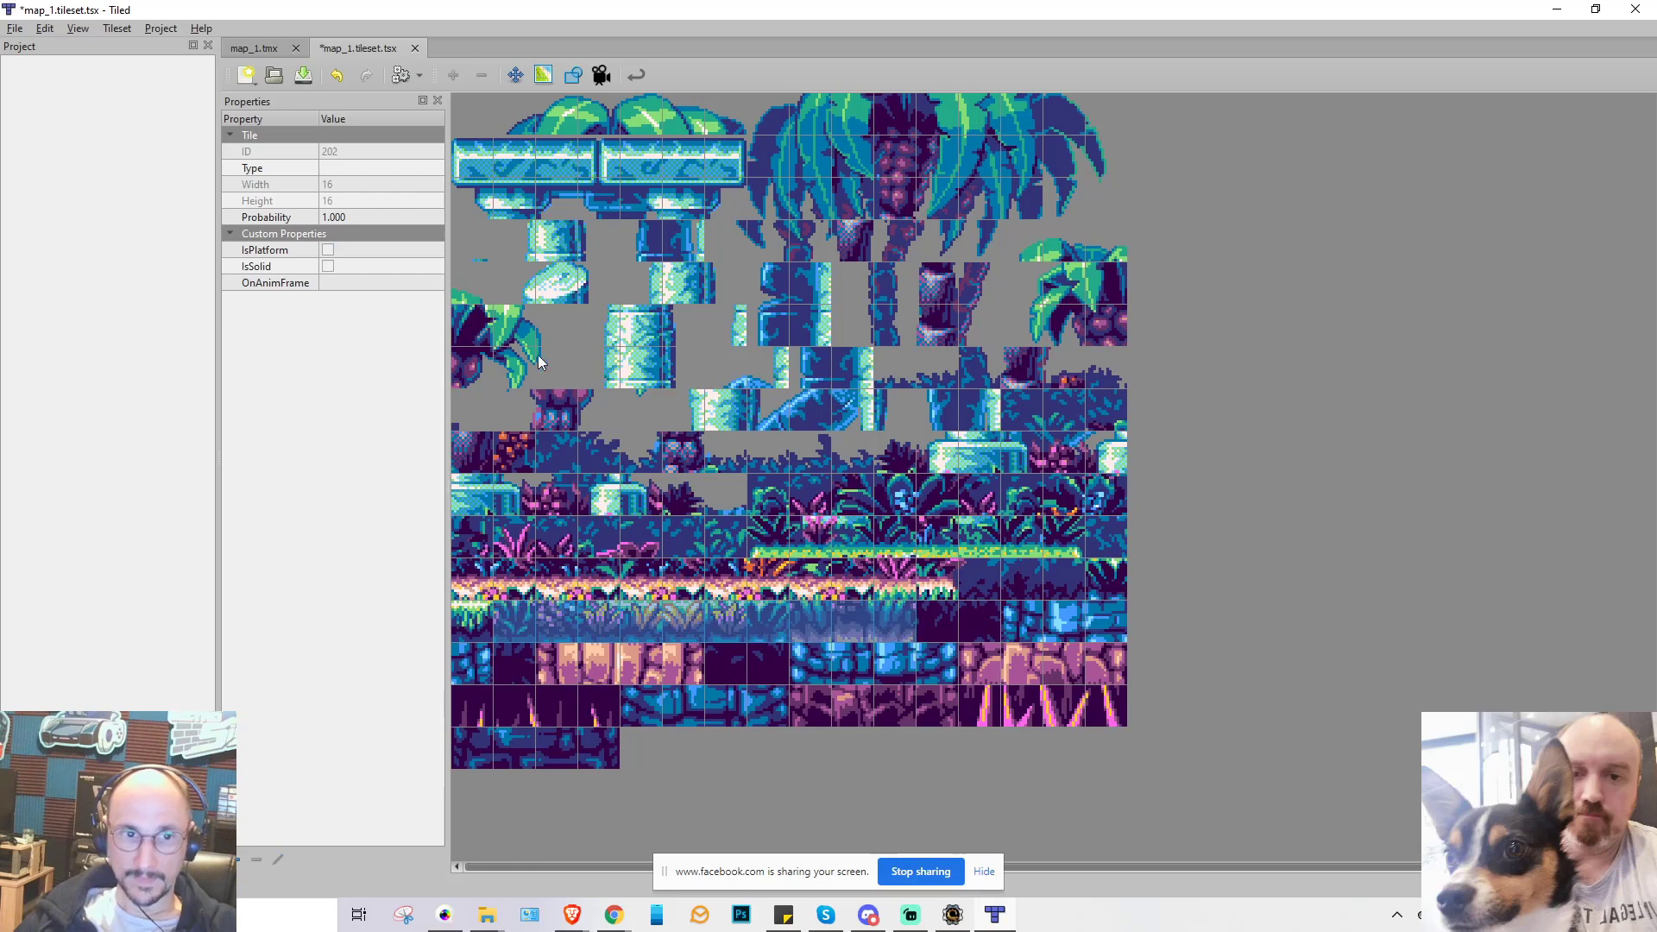
pyautogui.click(330, 266)
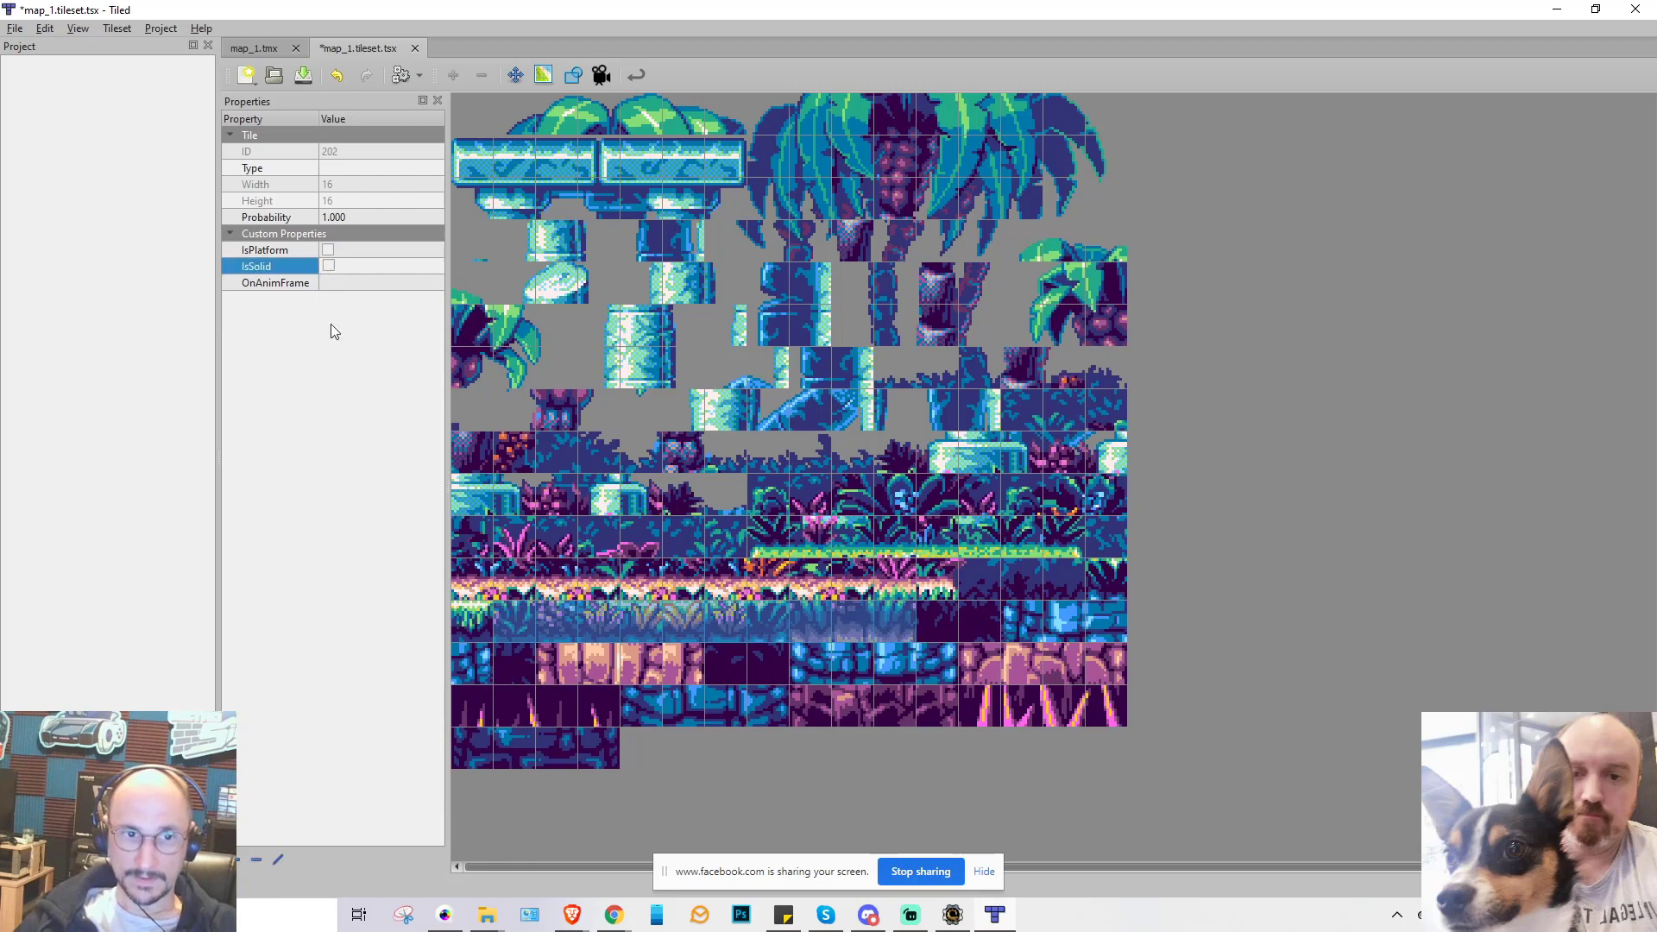
pyautogui.click(329, 266)
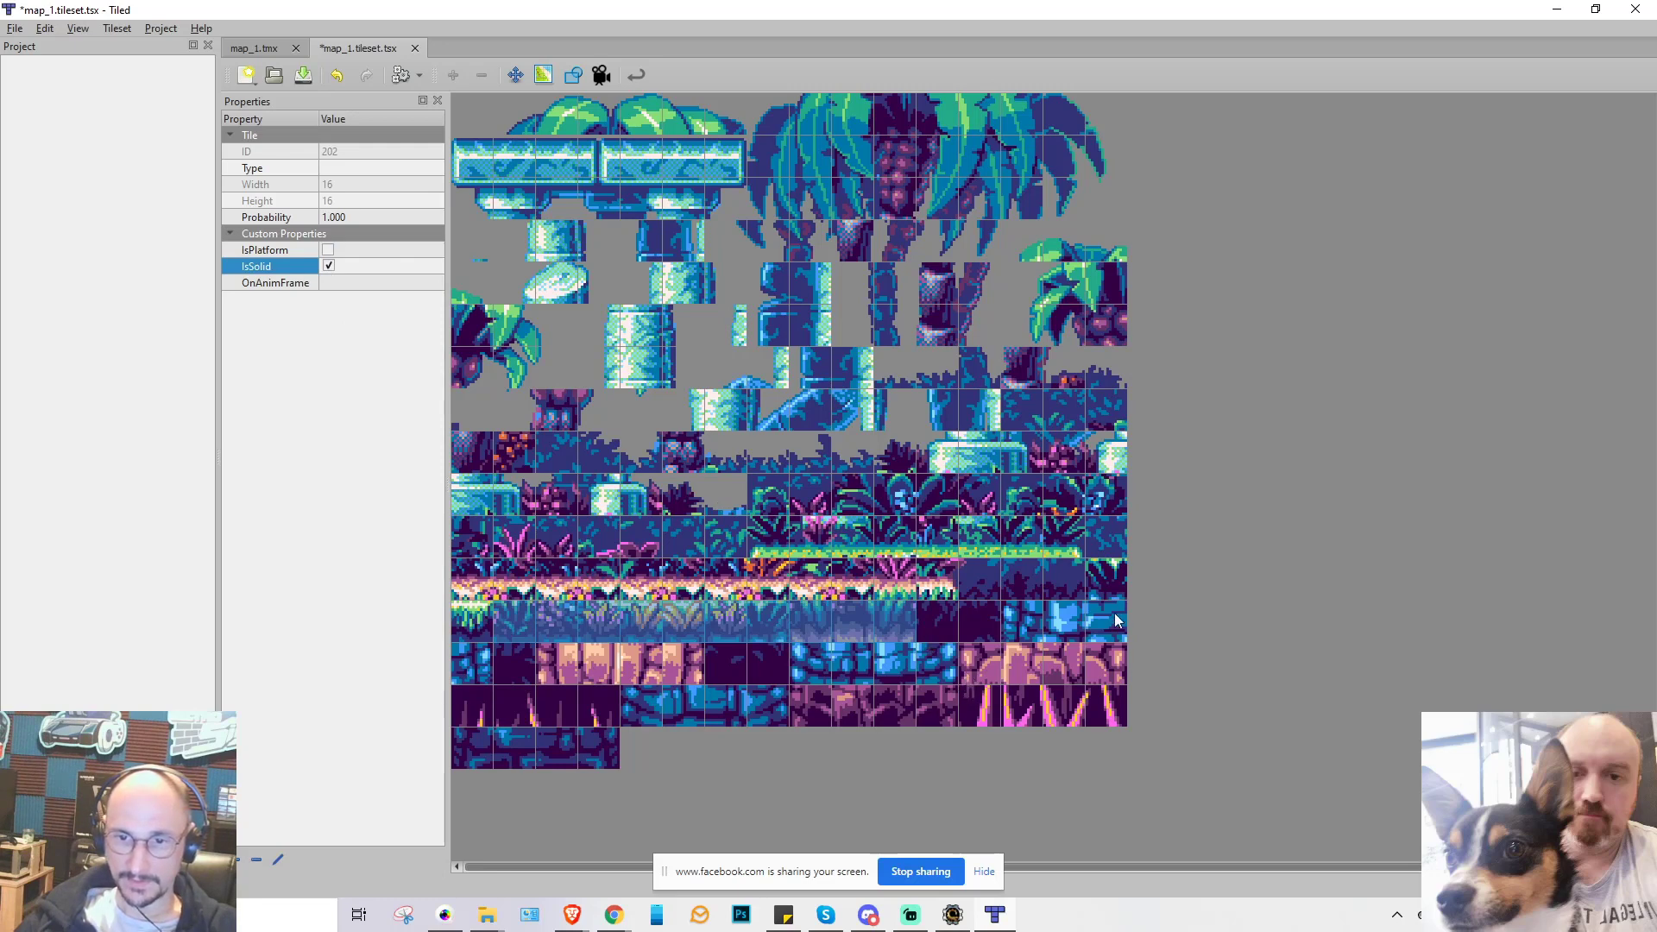
pyautogui.click(463, 628)
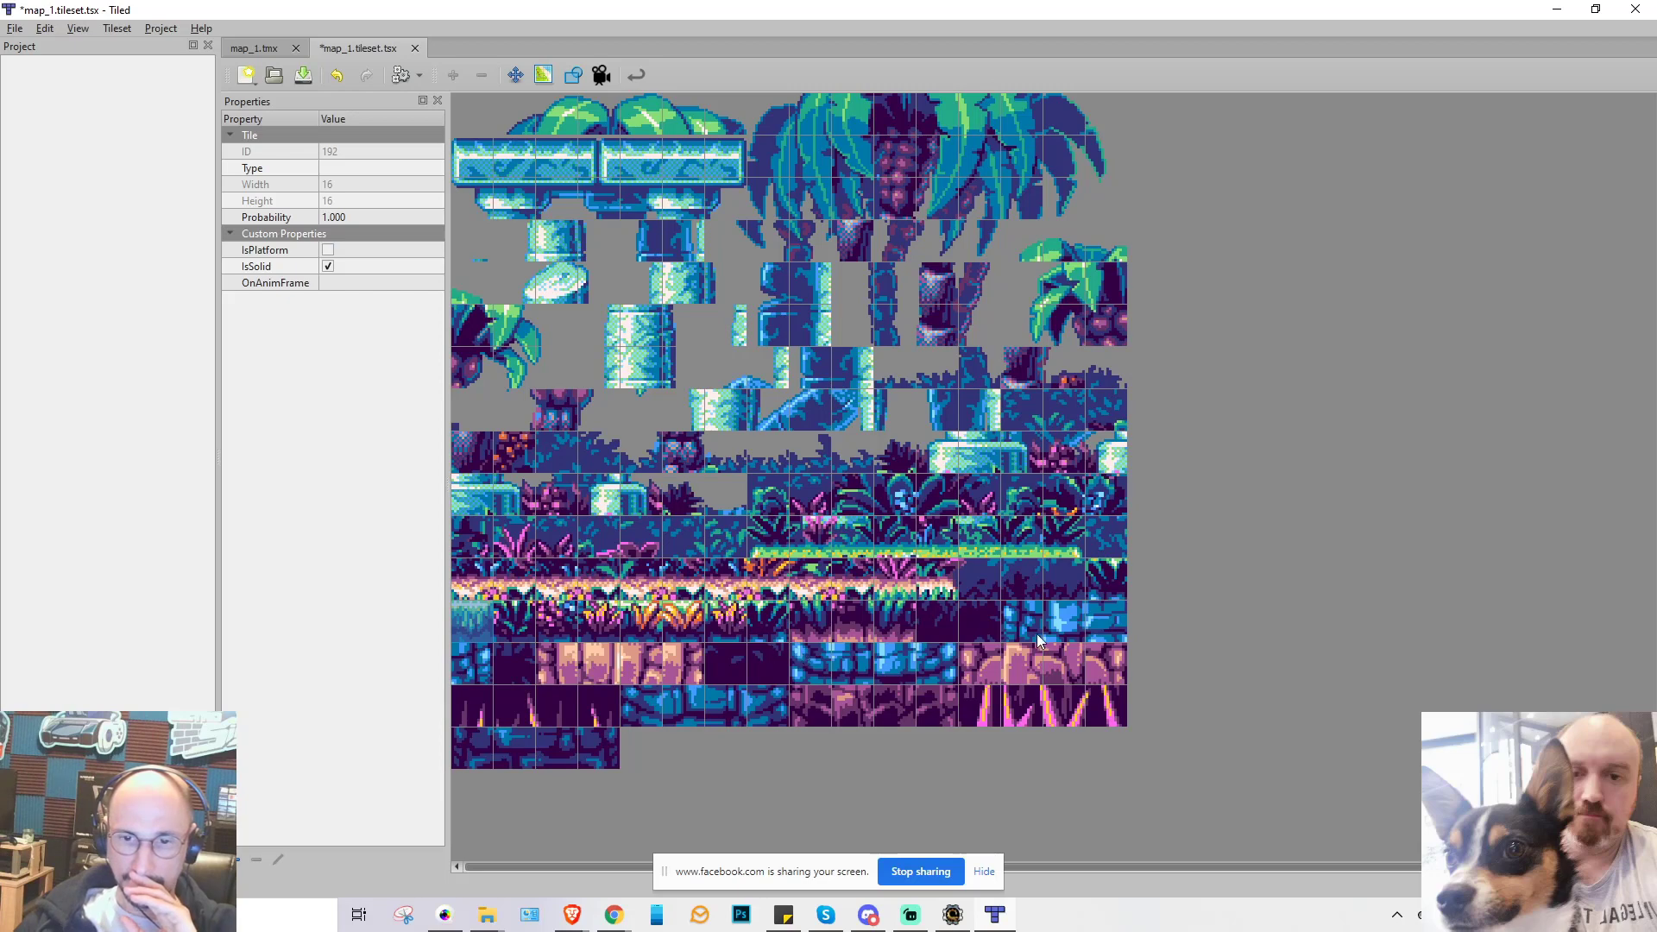
pyautogui.moveTo(1037, 626); pyautogui.dragTo(1091, 614)
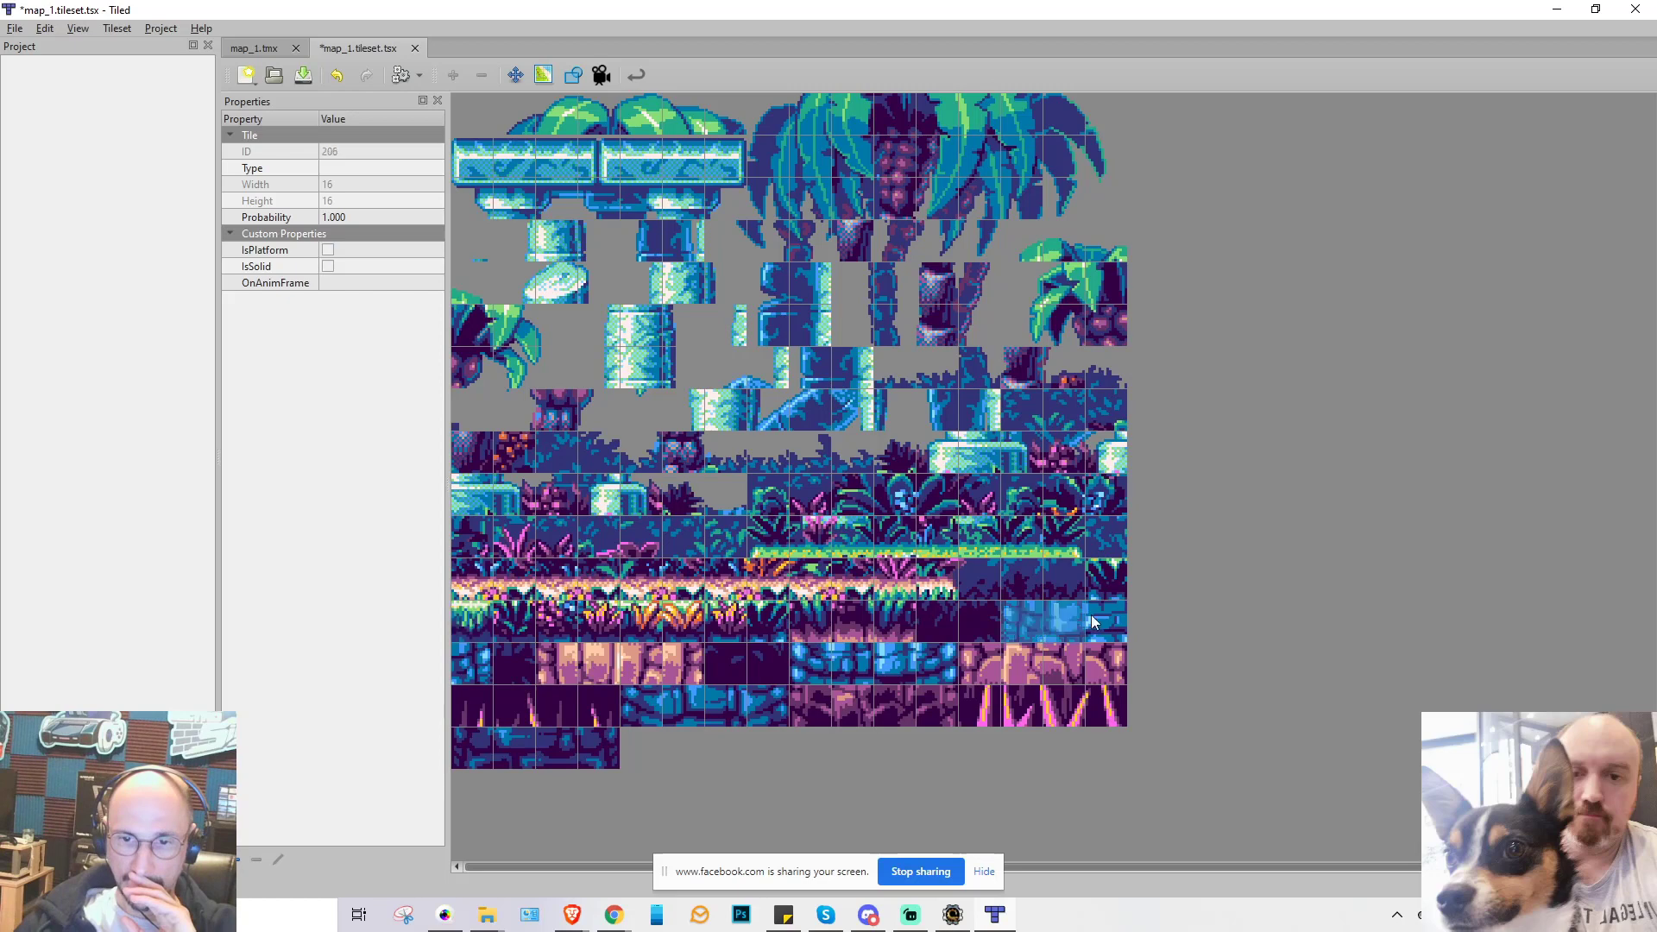
pyautogui.click(1026, 623)
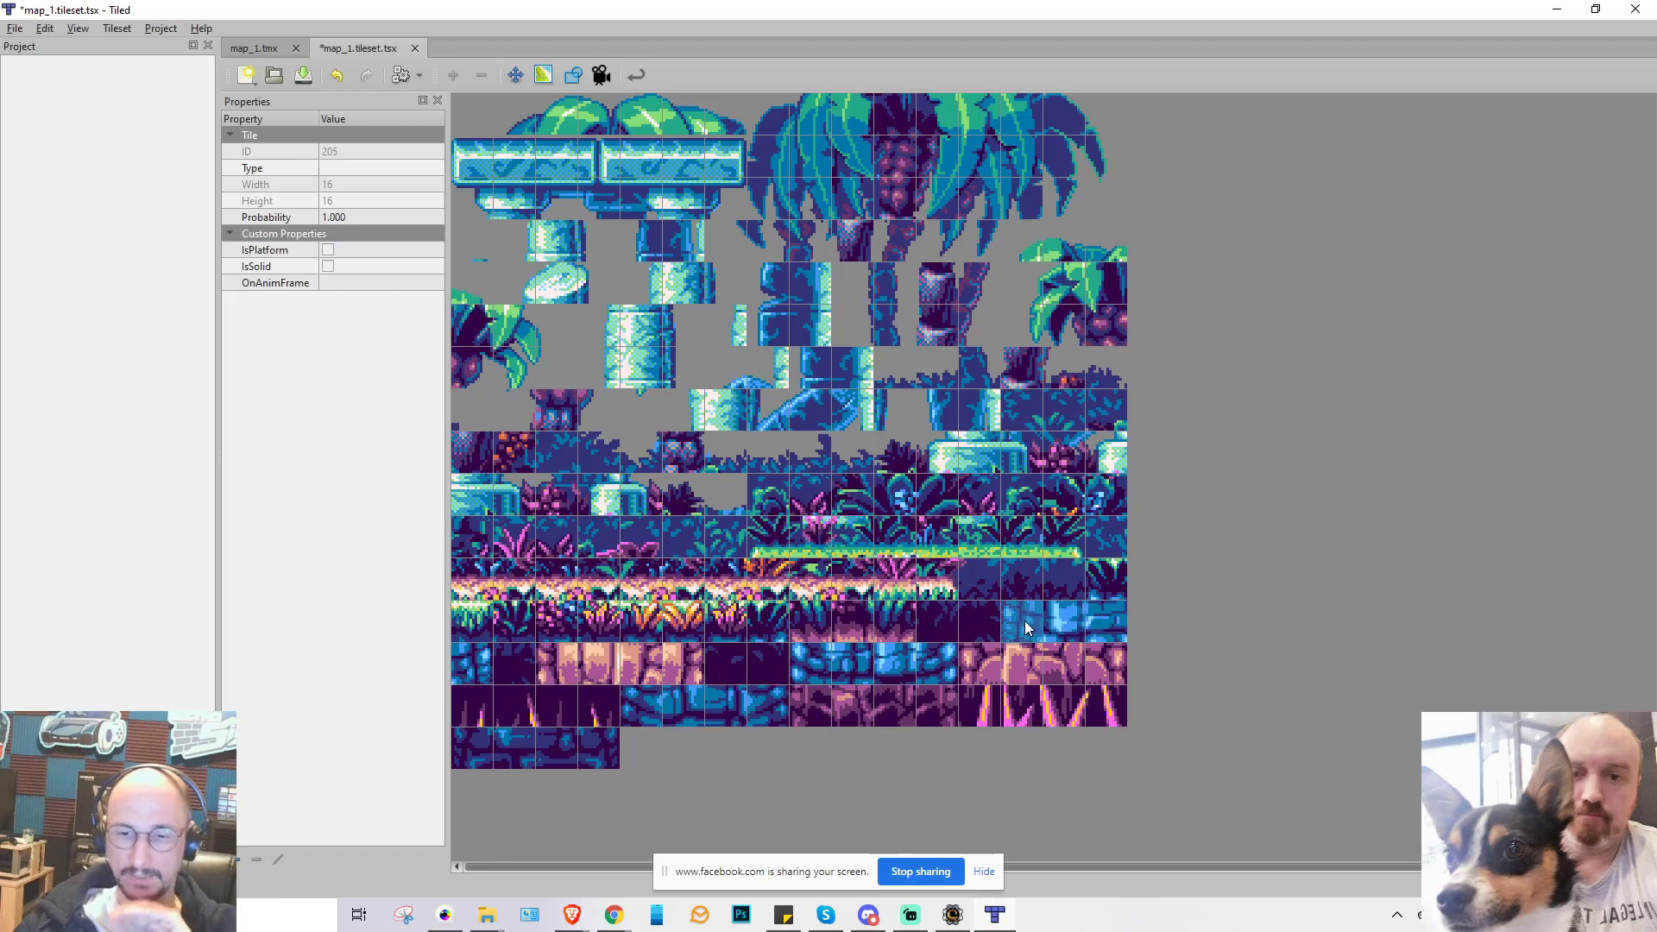
pyautogui.click(329, 267)
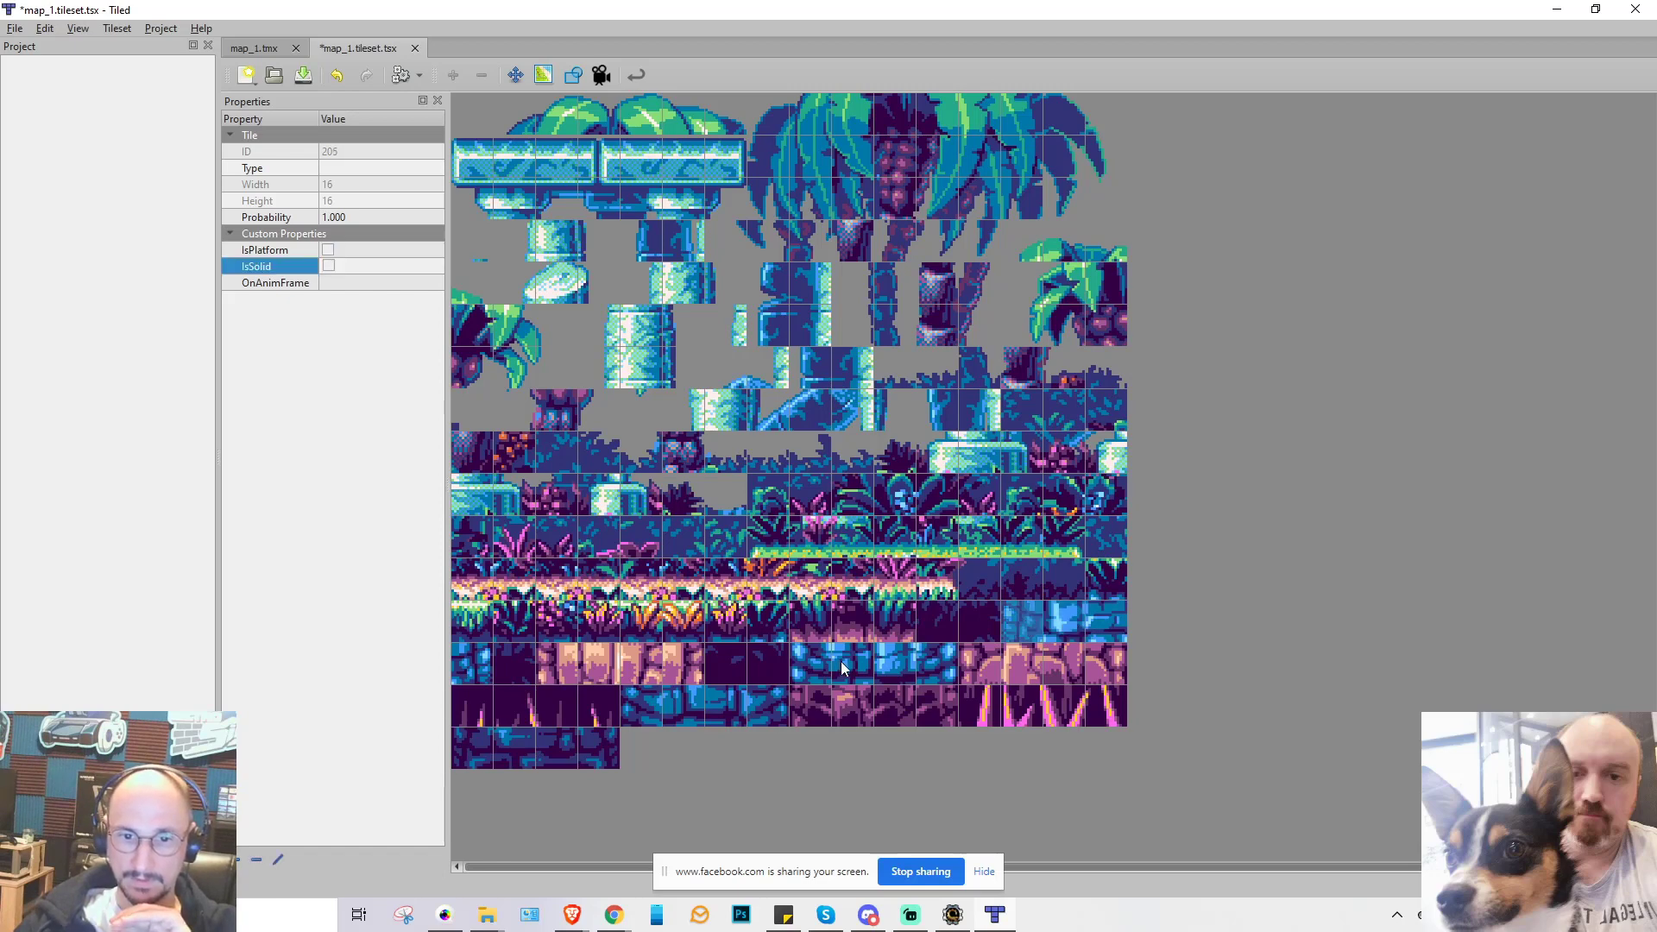
# - Turn on IsSolid together for the left and right edge tiles of all the blue, pink and purple stone wall blocks
pyautogui.click(811, 661)
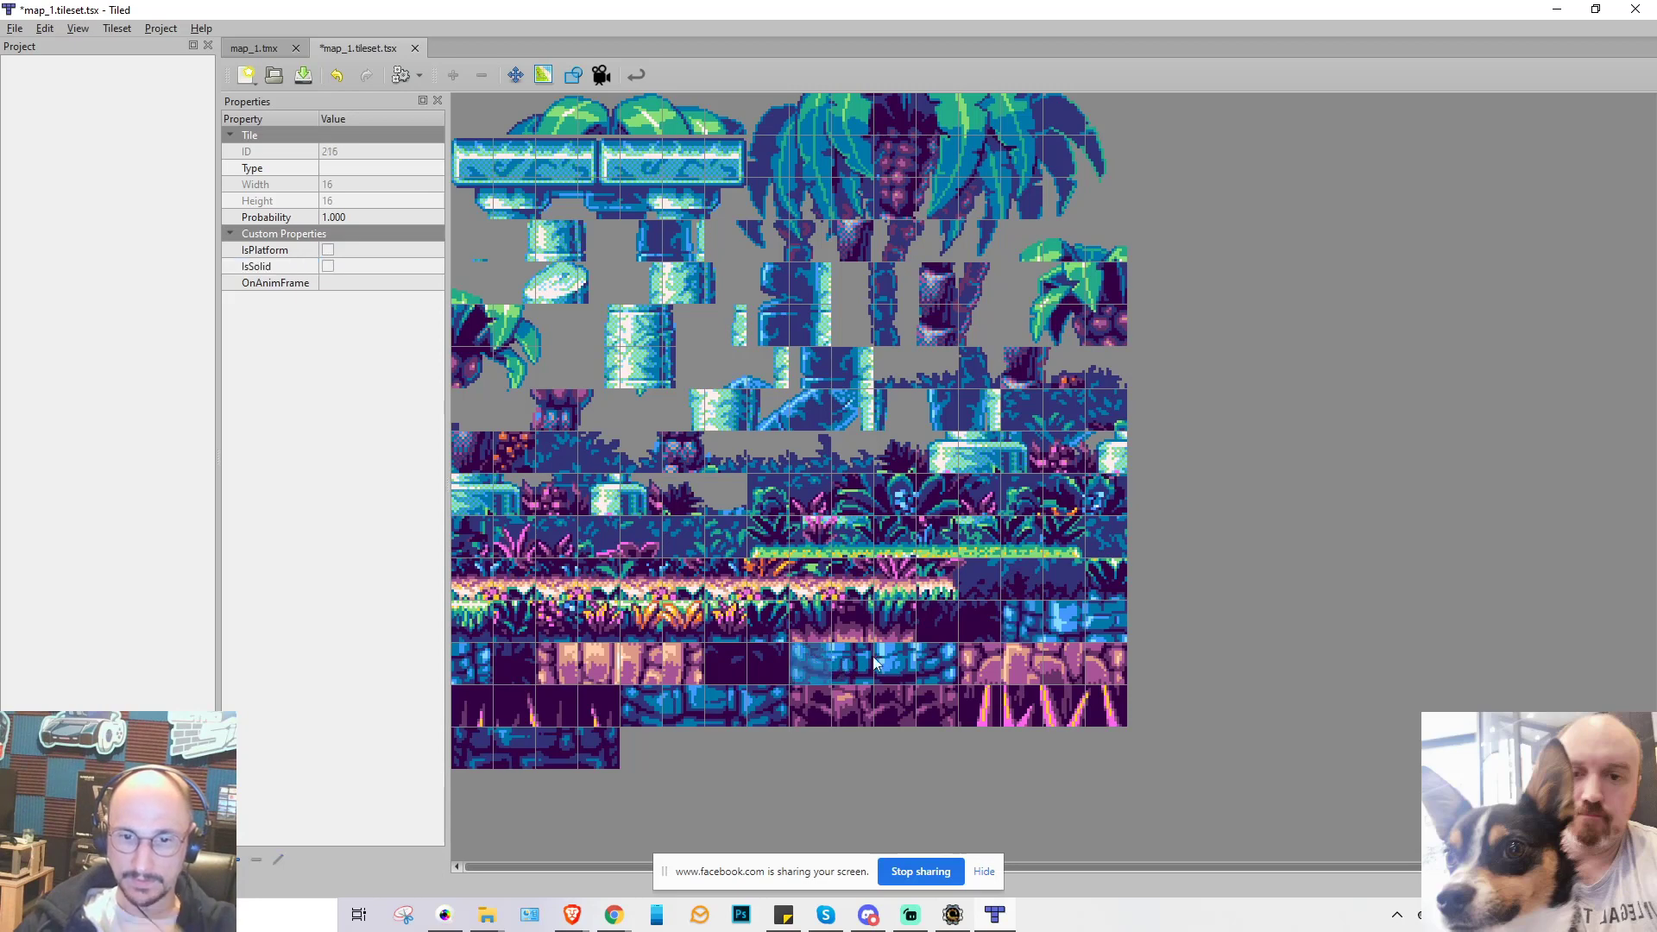
pyautogui.keyDown('shift'); pyautogui.click(928, 659); pyautogui.keyUp('shift')
pyautogui.click(822, 654)
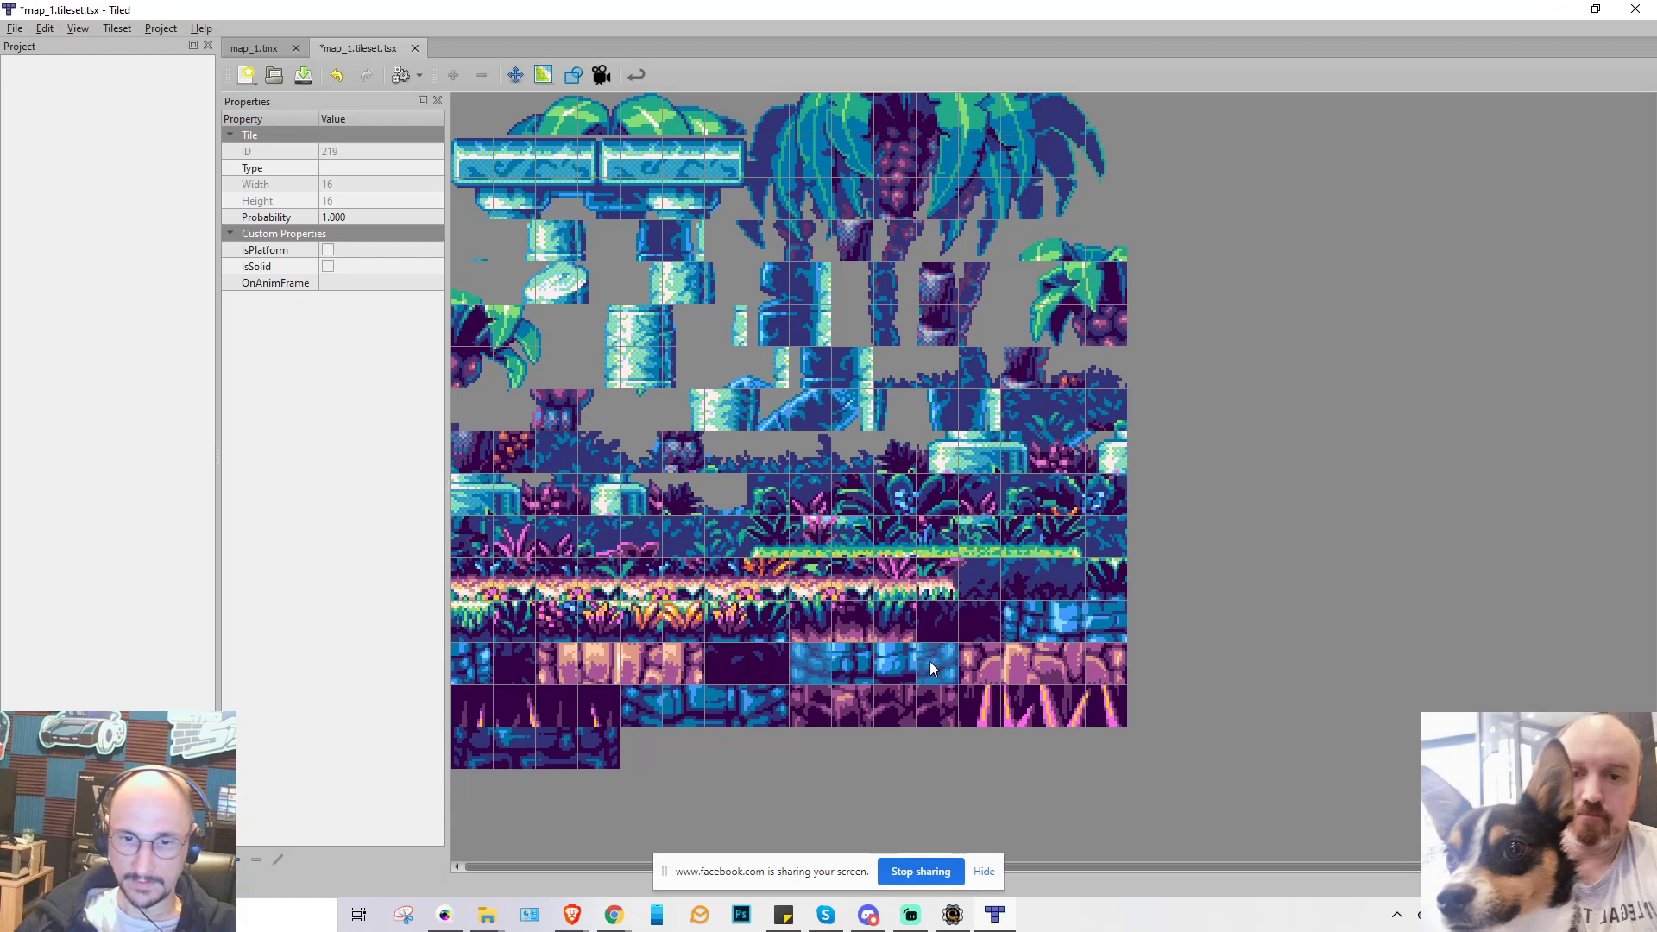
pyautogui.click(479, 661)
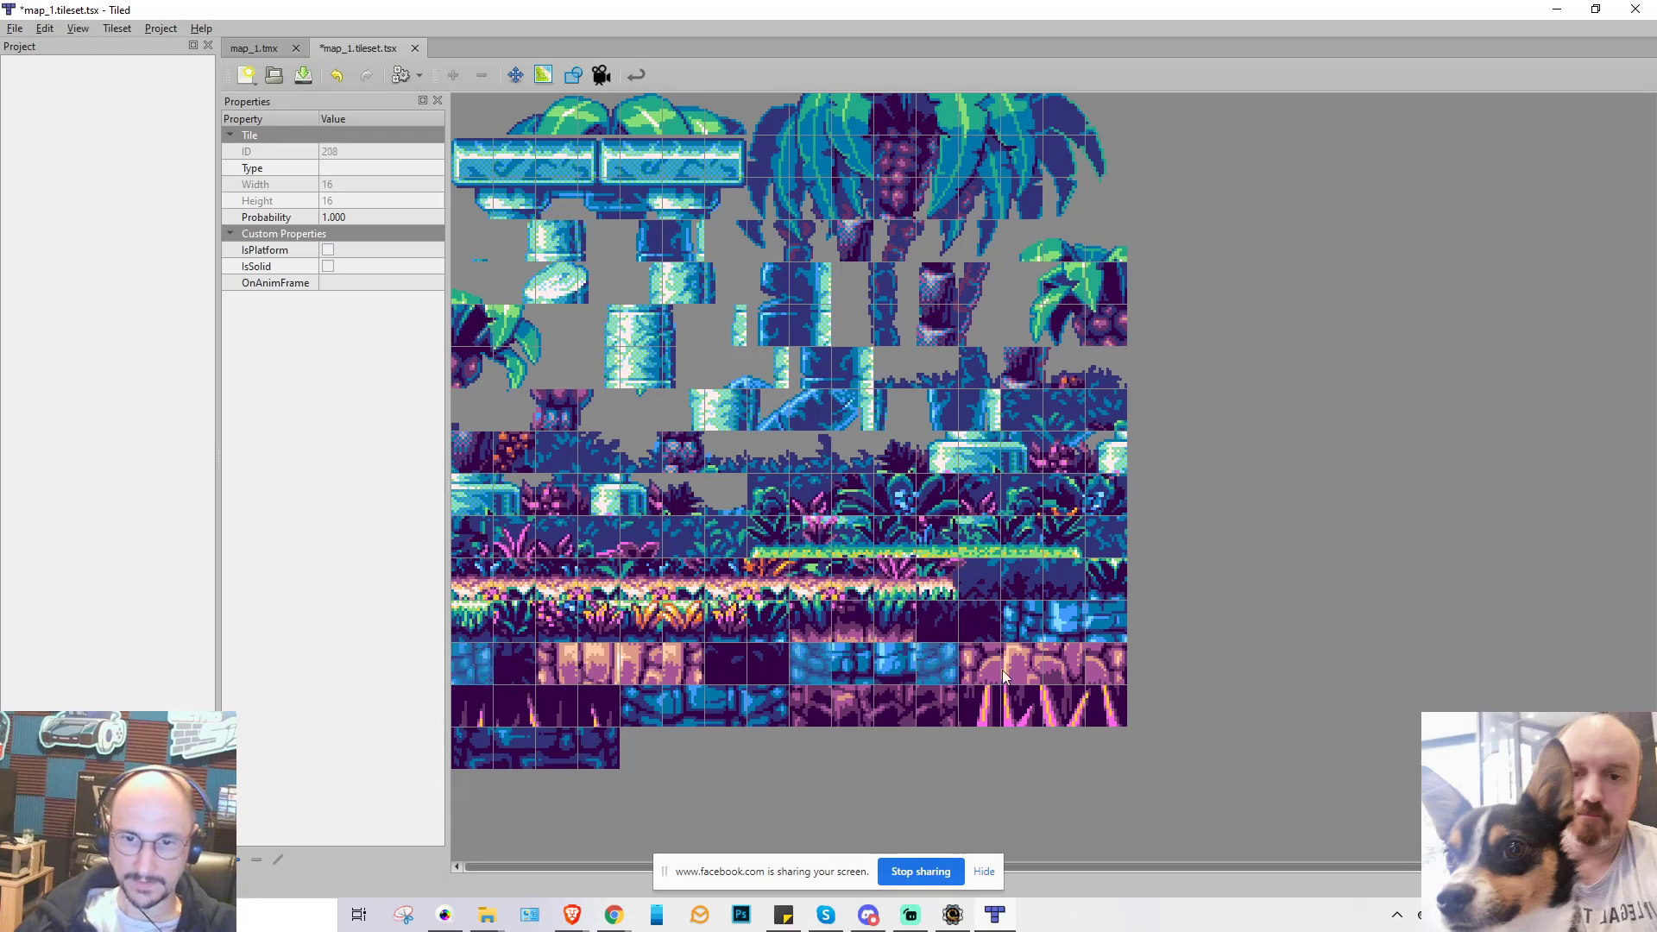
pyautogui.click(1019, 628)
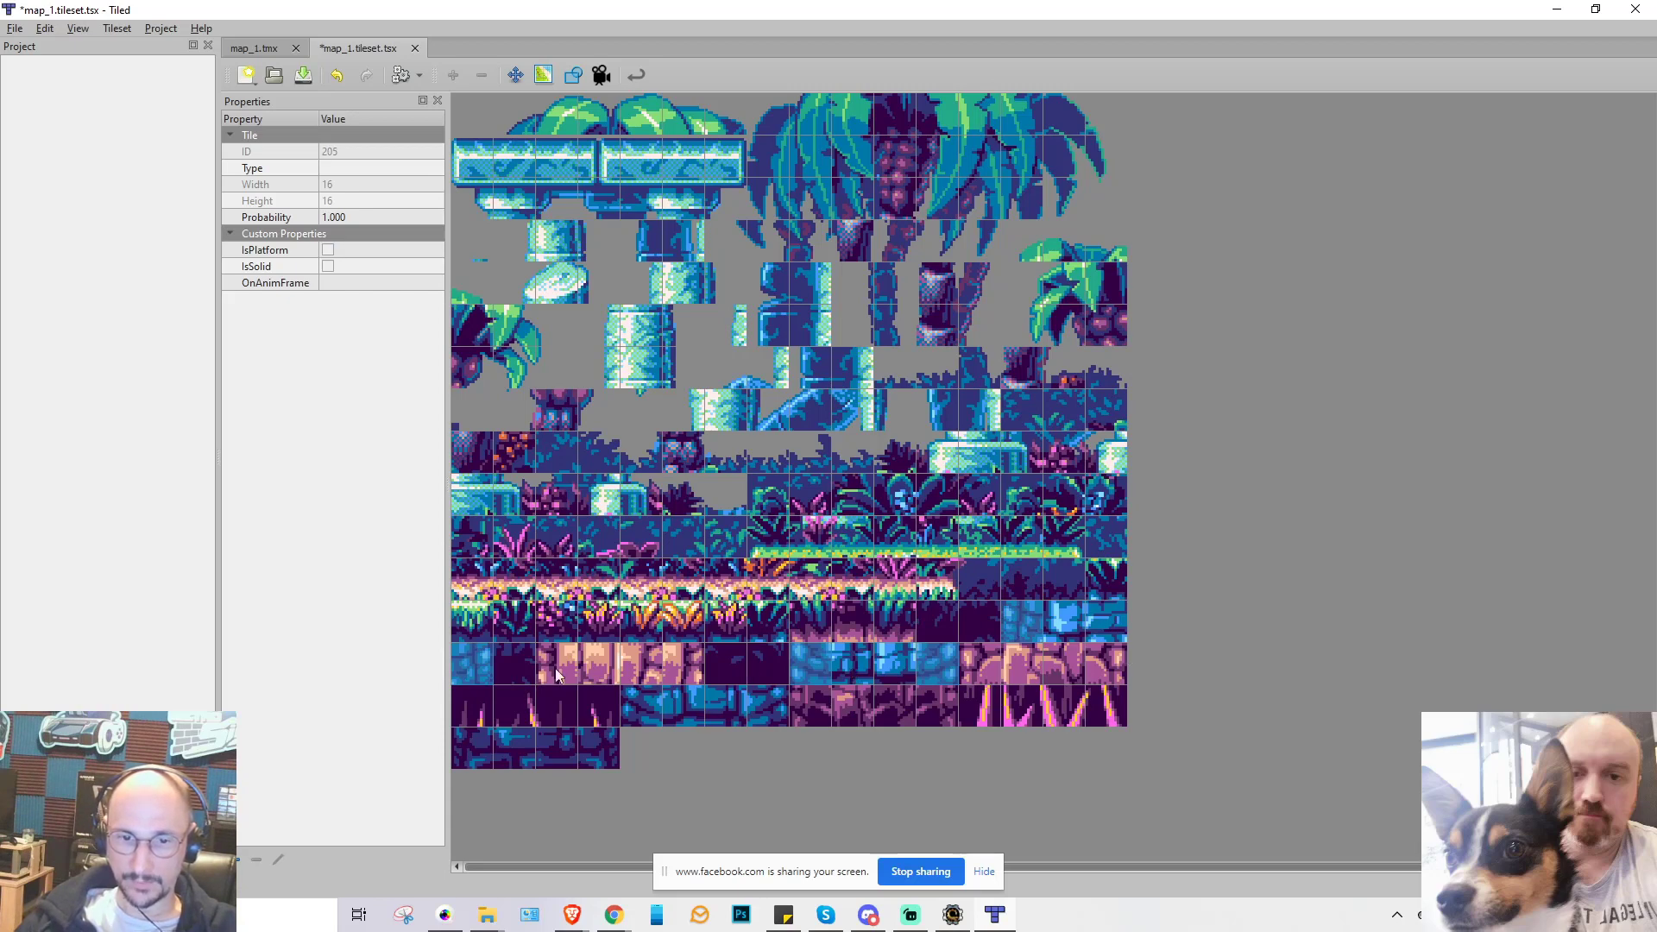
pyautogui.click(599, 747)
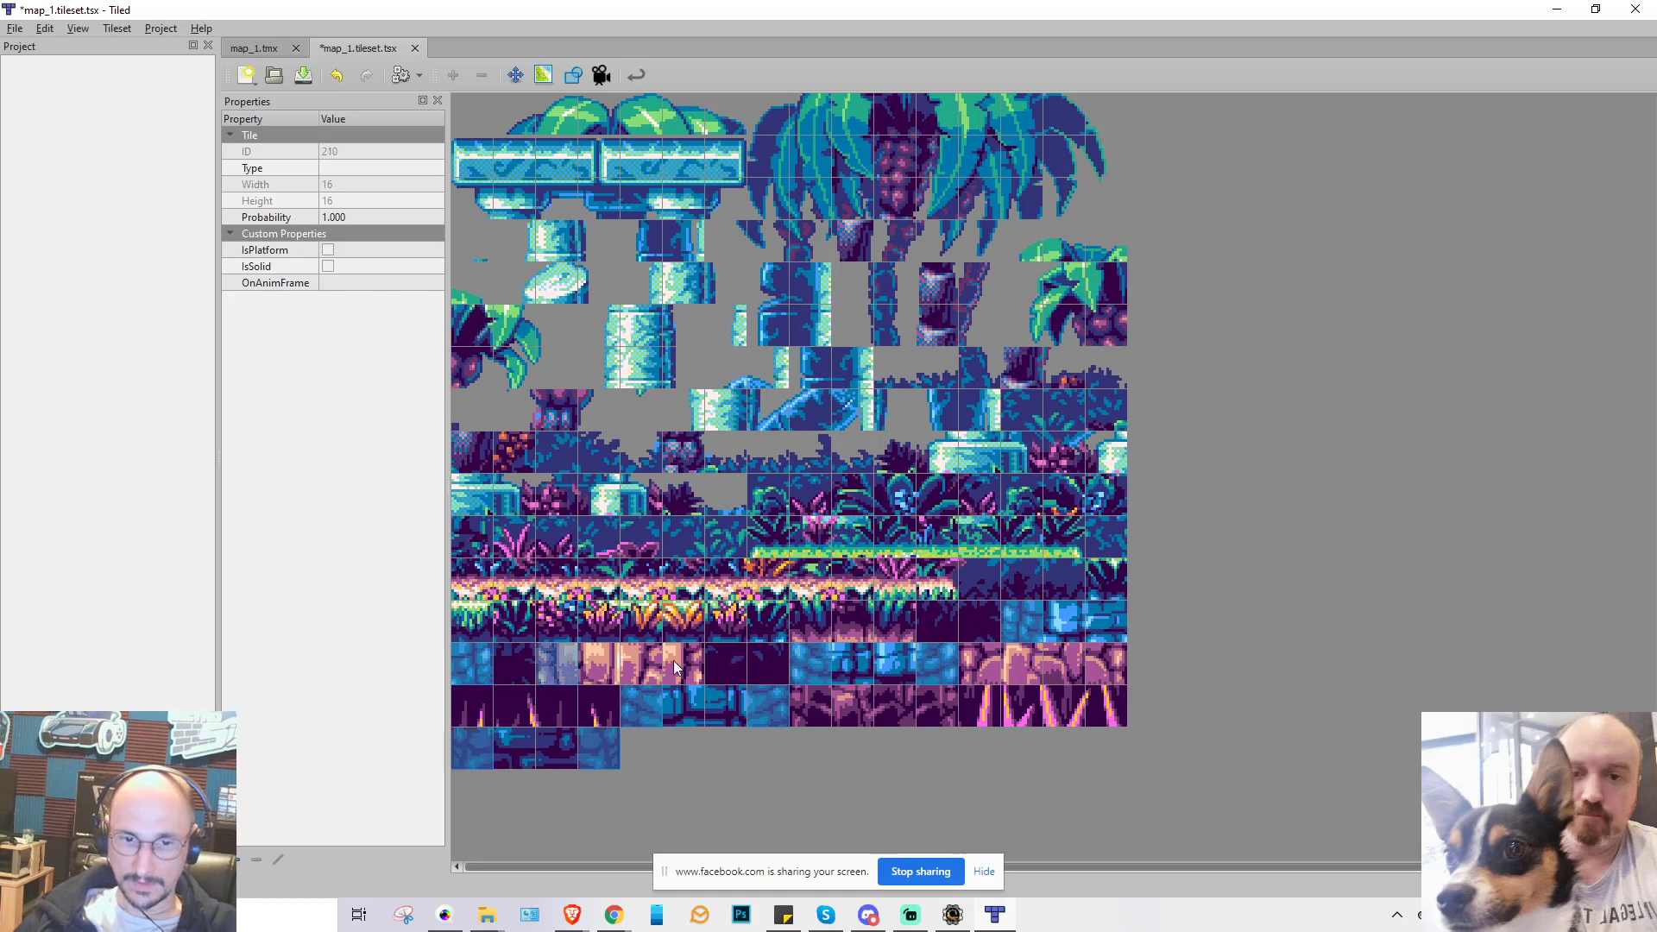
pyautogui.click(1116, 665)
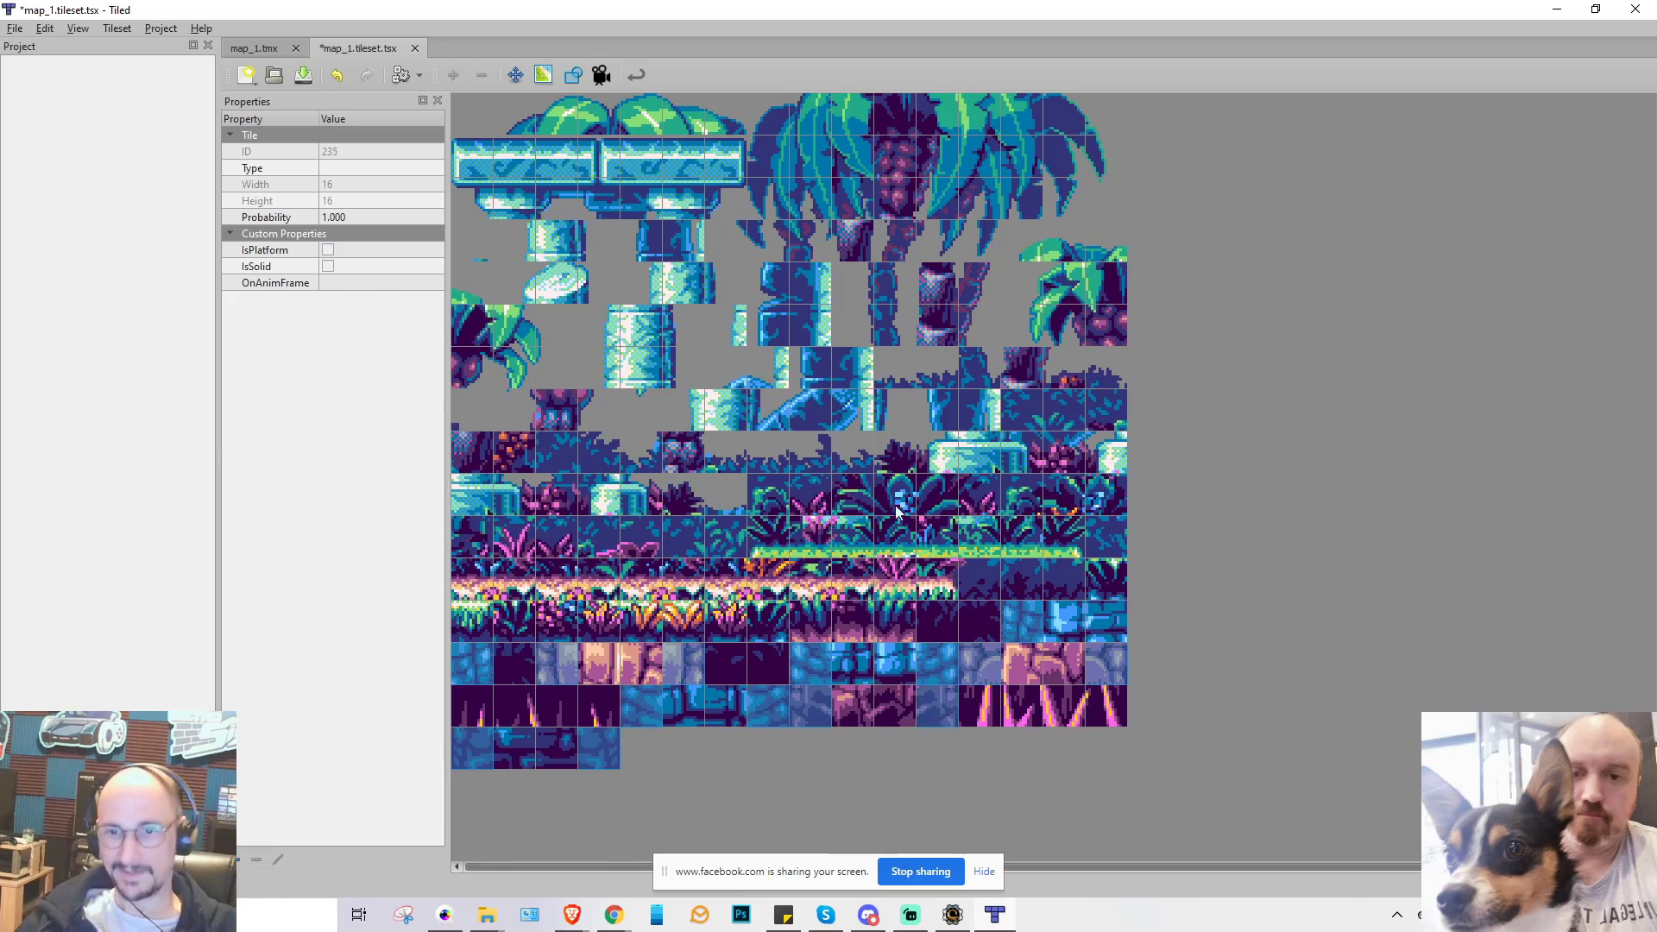
pyautogui.click(329, 267)
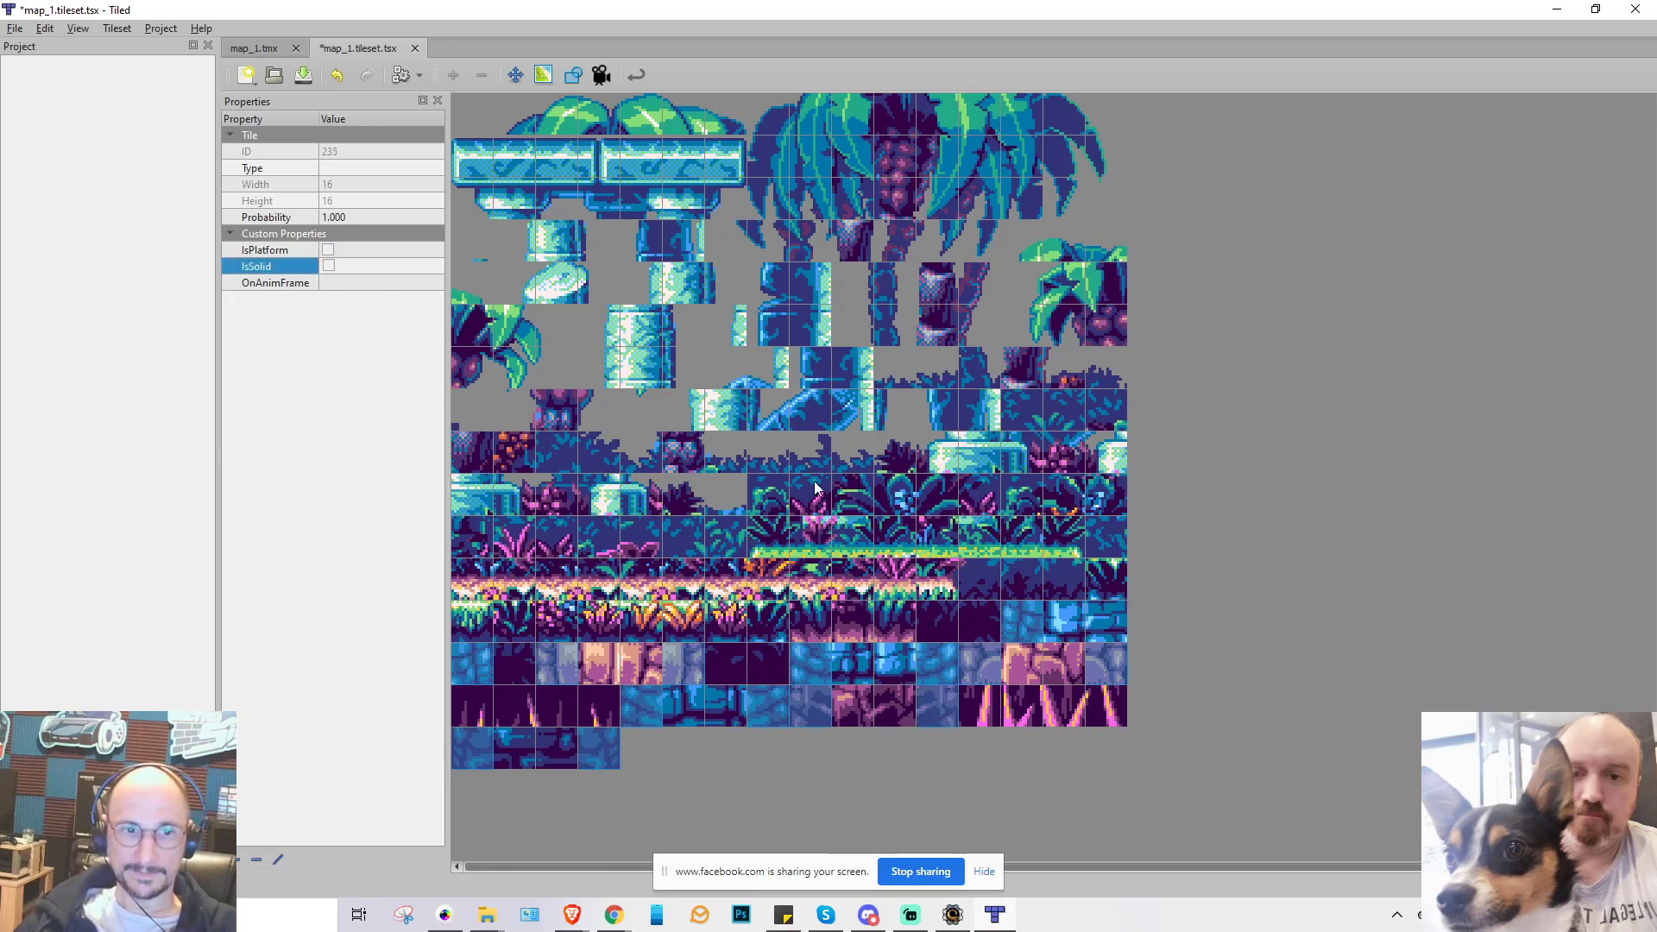
pyautogui.click(329, 266)
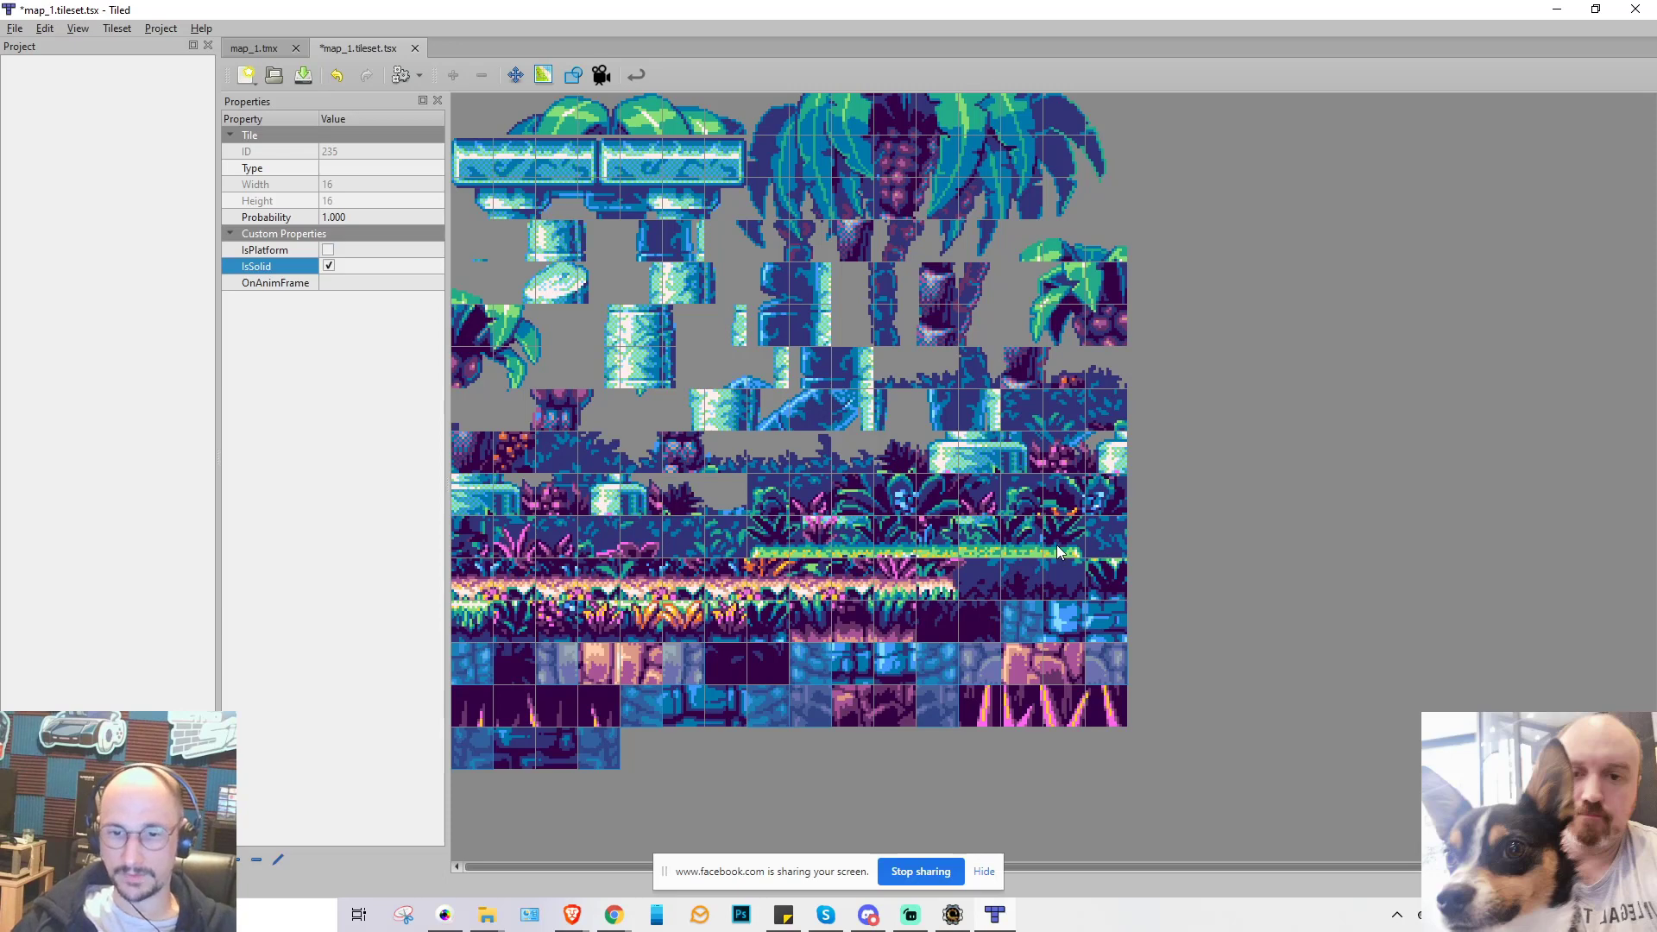
# - Save the map_1 tileset and close Tiled to return to Scorpion Editor
pyautogui.click(16, 29)
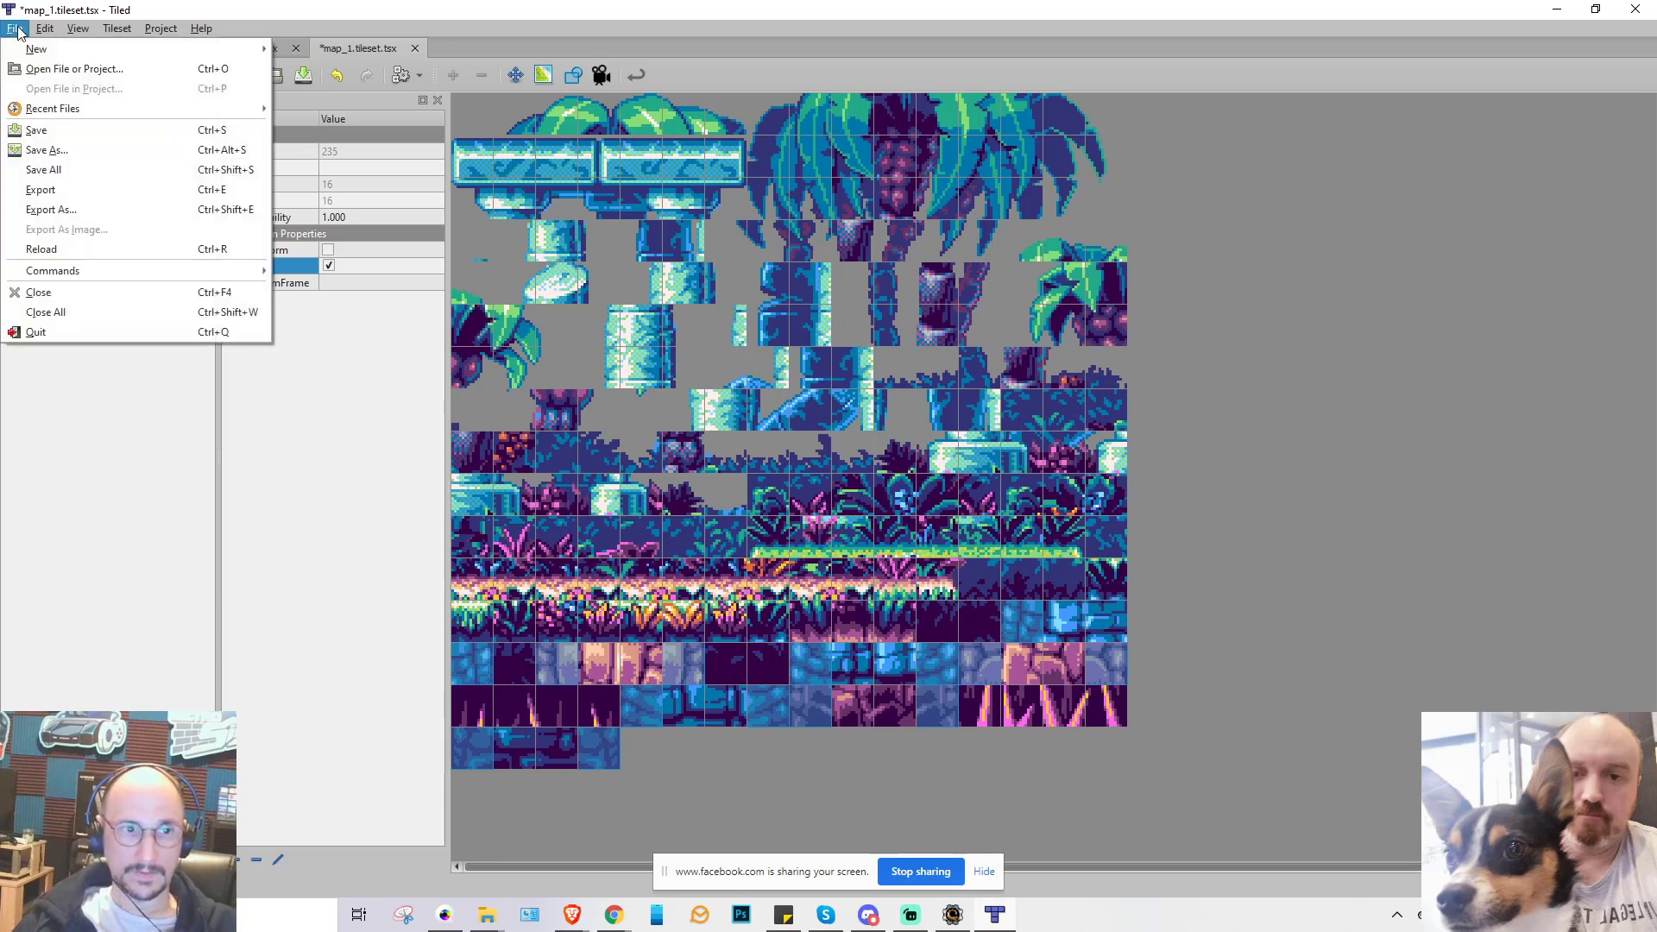
pyautogui.click(57, 130)
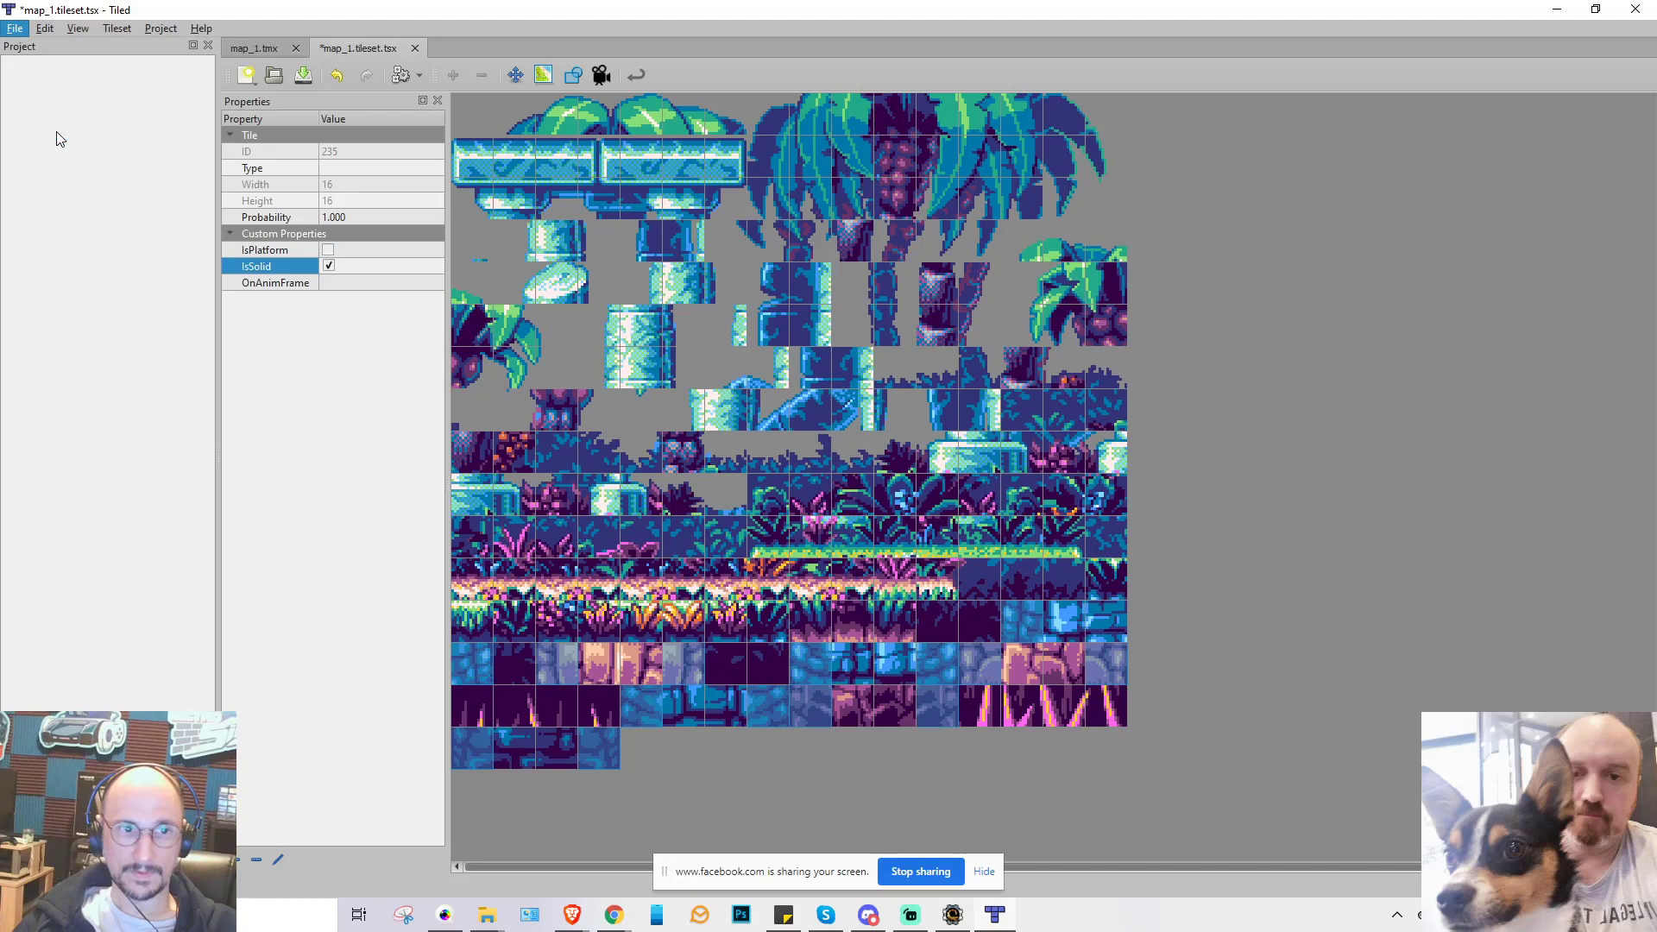
pyautogui.click(1637, 9)
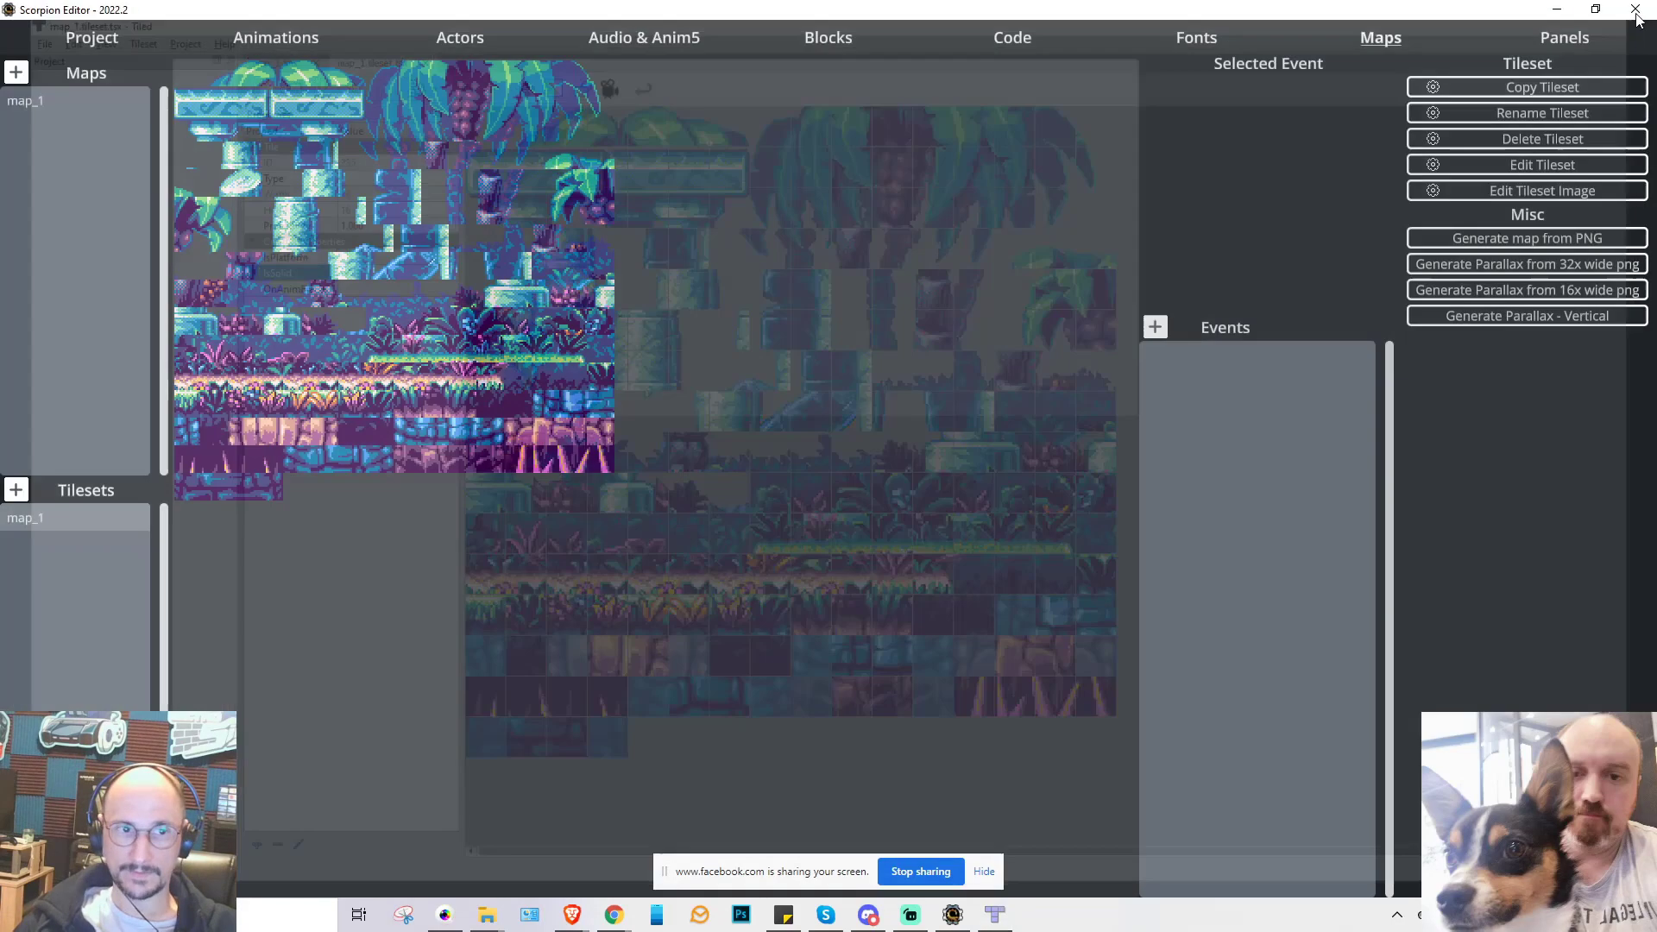
# - Run the project in WinUAE and test the player by moving both ways and jumping across the spike gap between the platforms
pyautogui.click(81, 38)
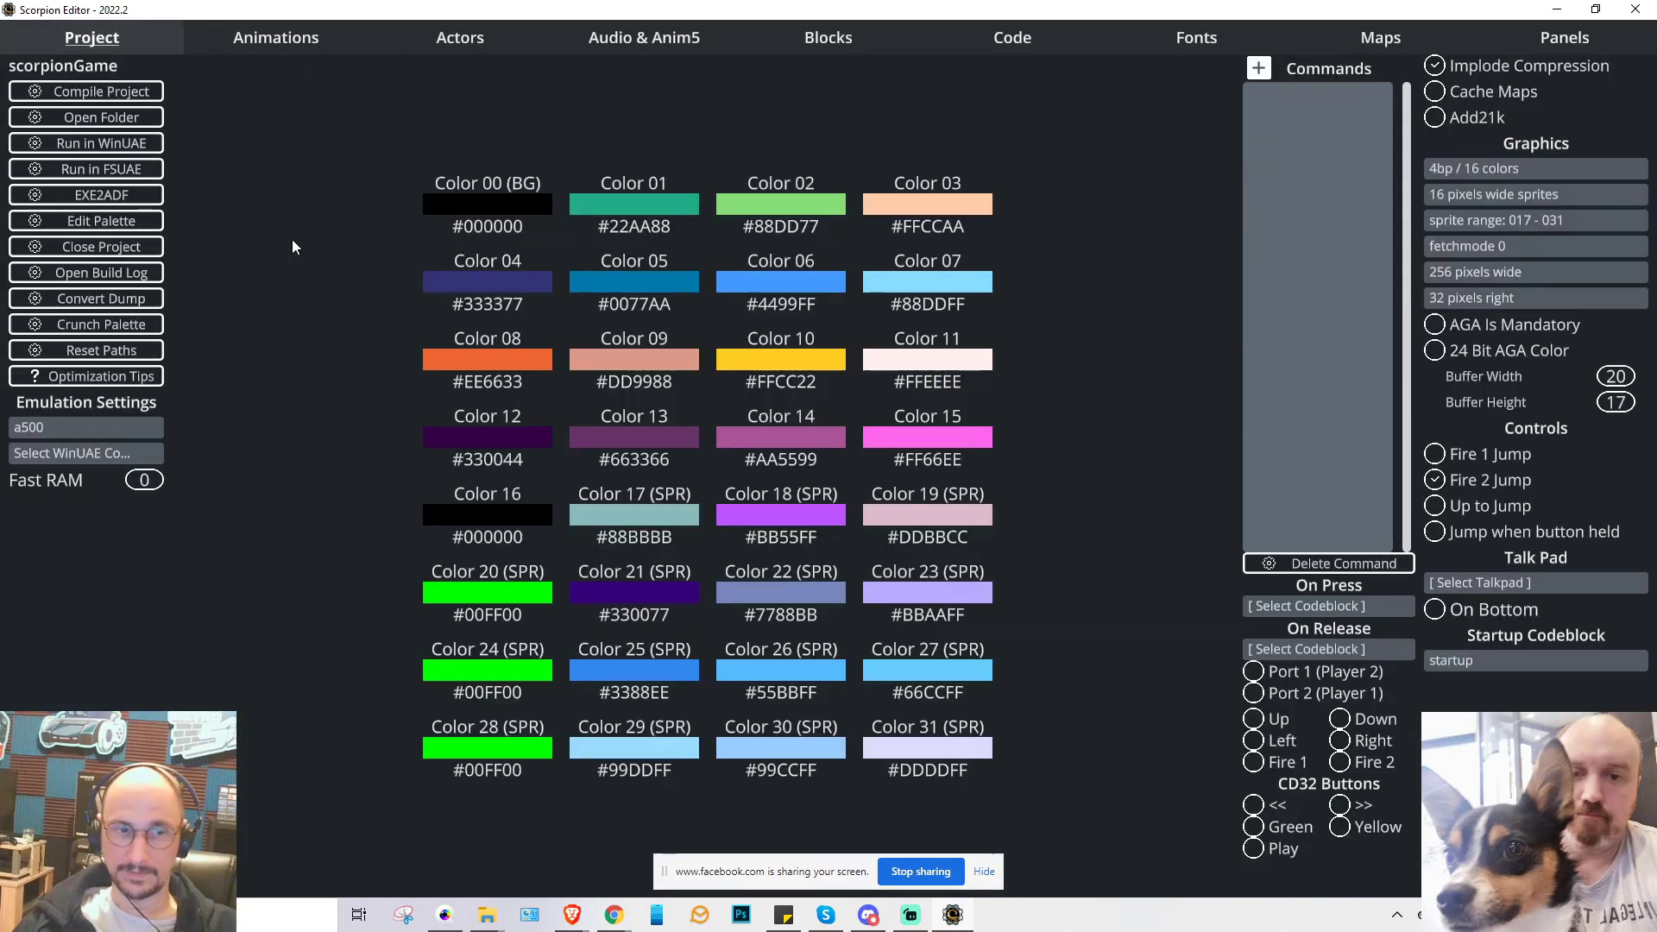
pyautogui.click(149, 146)
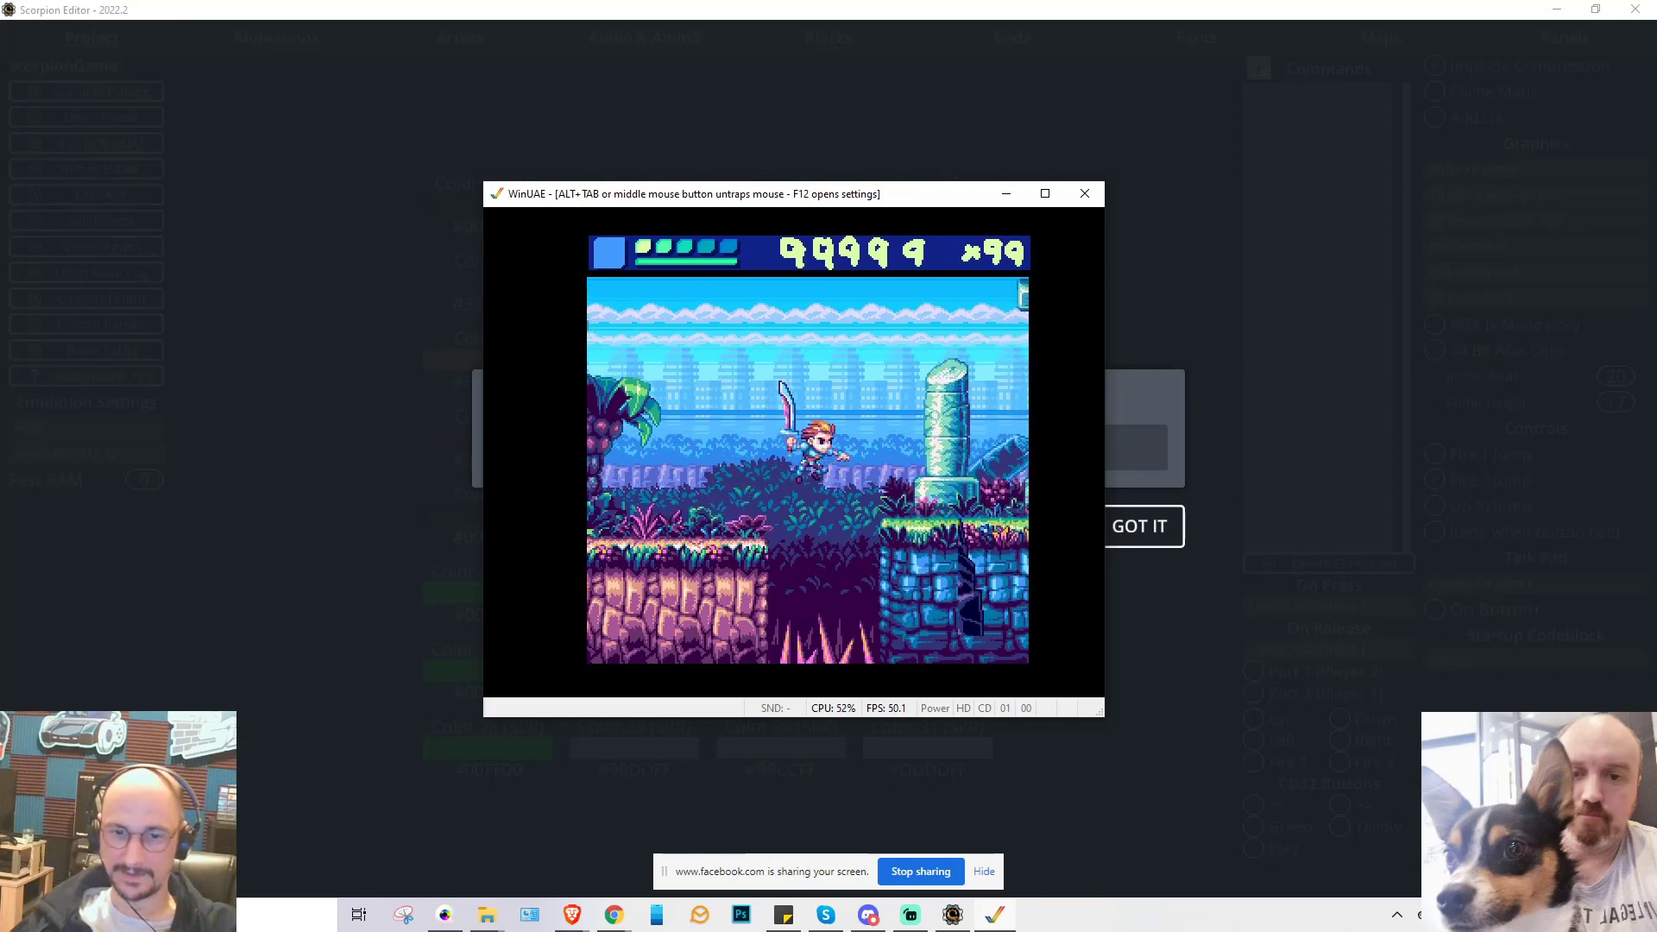
pyautogui.press('Right')
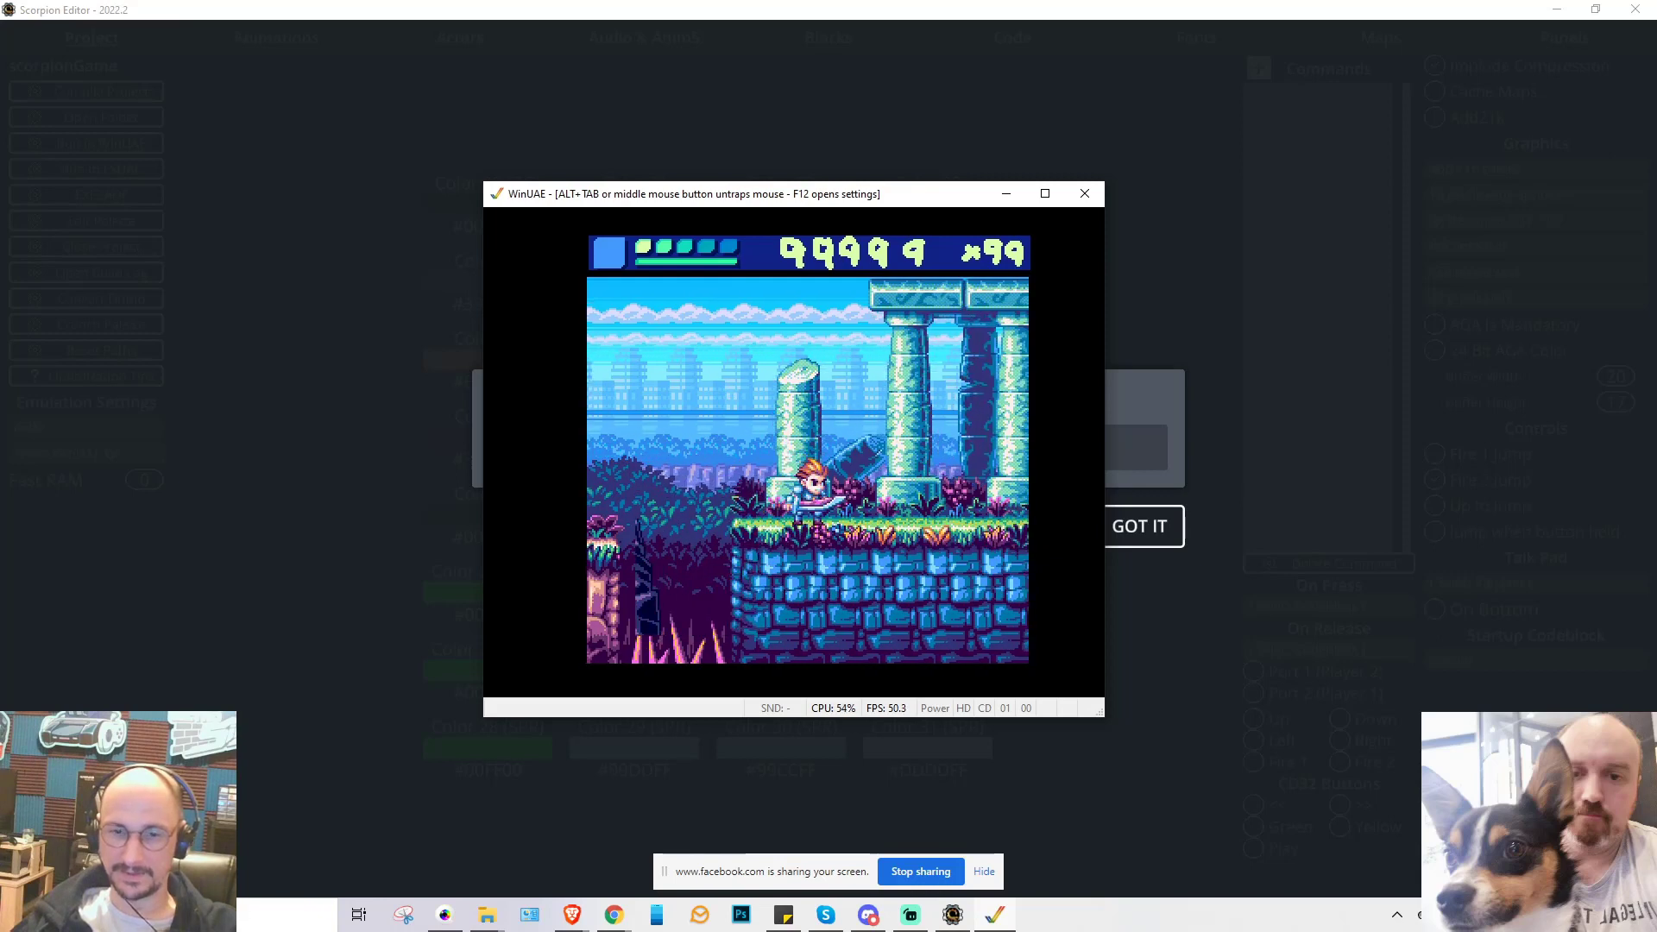
pyautogui.press('Right')
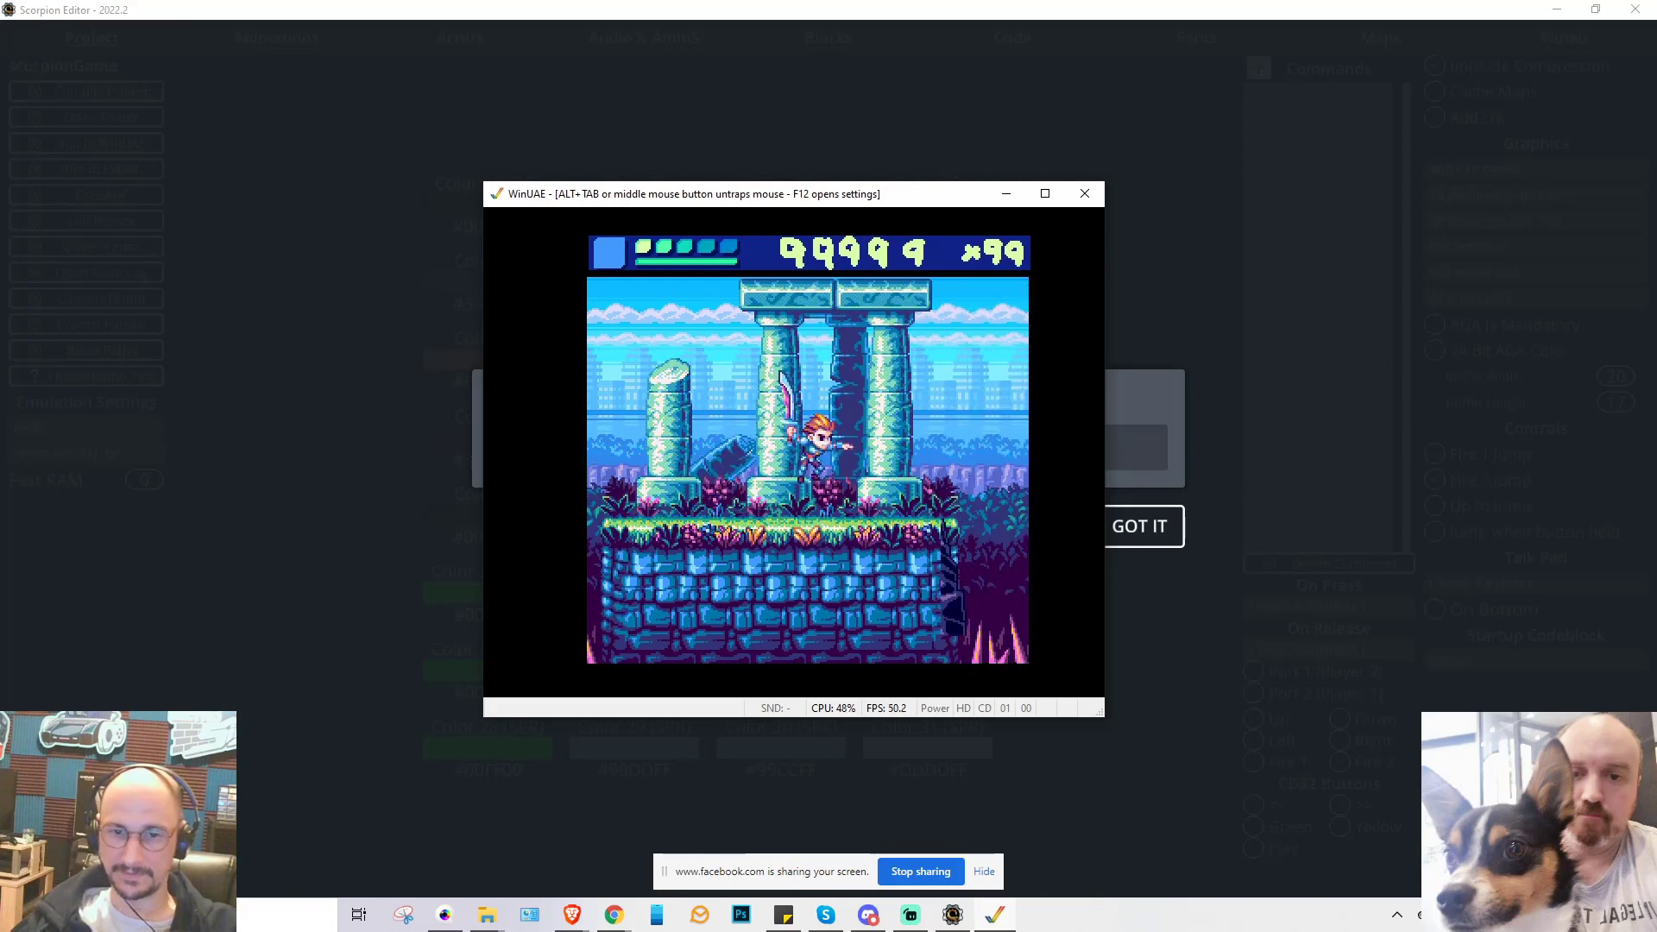
pyautogui.press('Left')
pyautogui.press('Left')
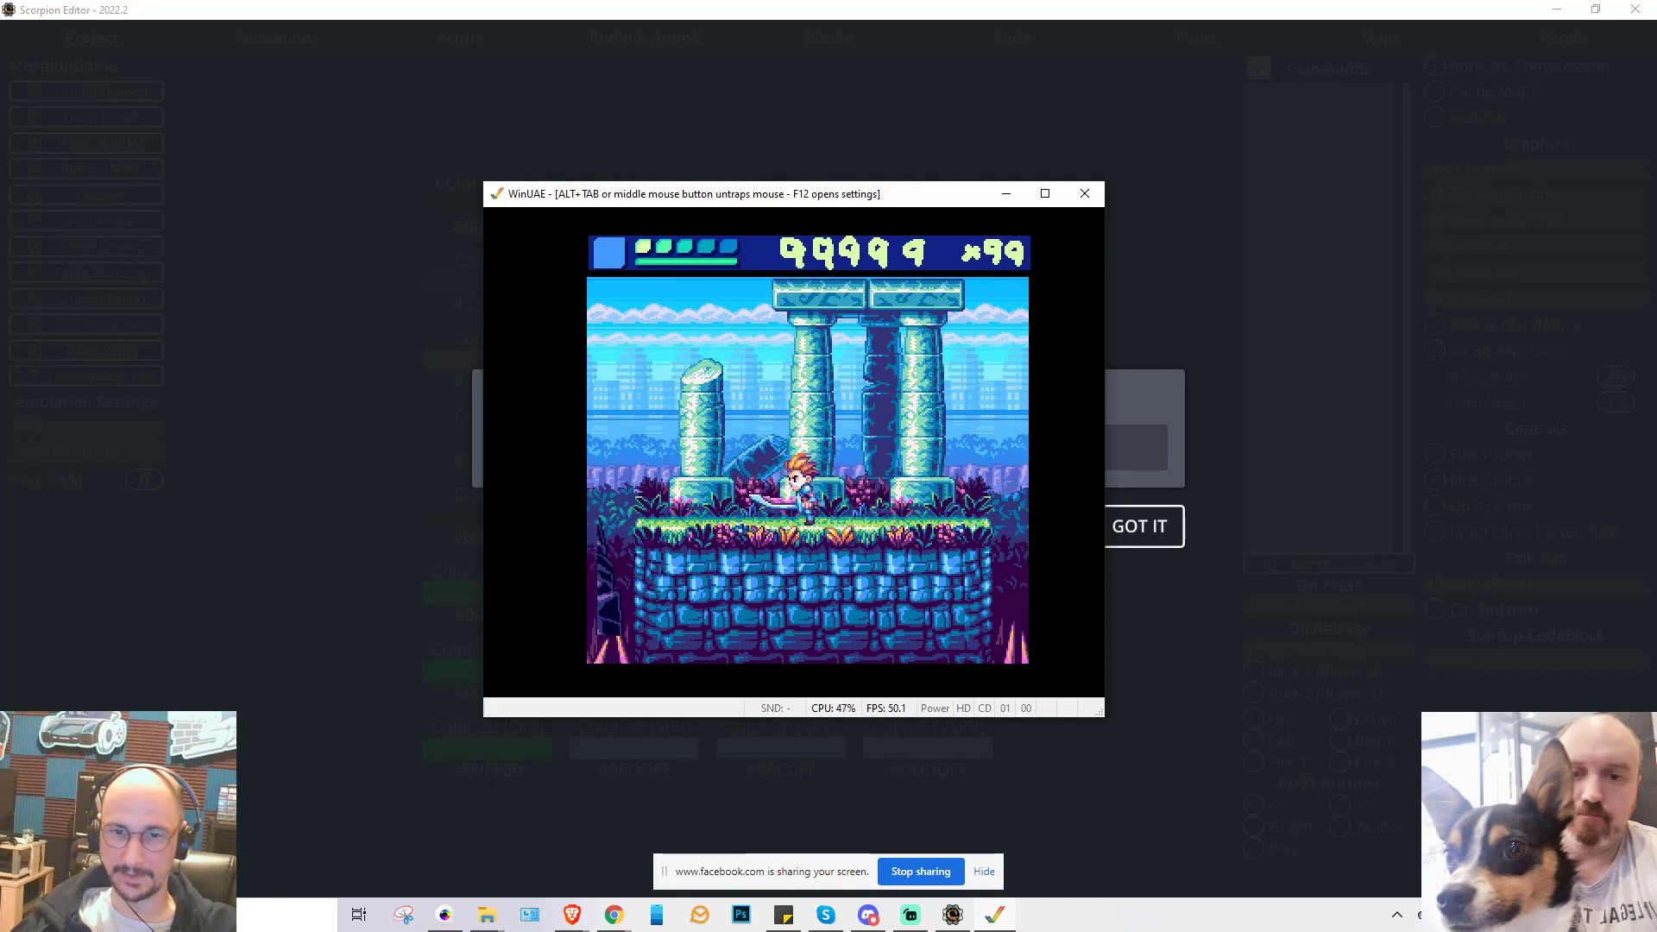
pyautogui.press('Left')
pyautogui.press('Up')
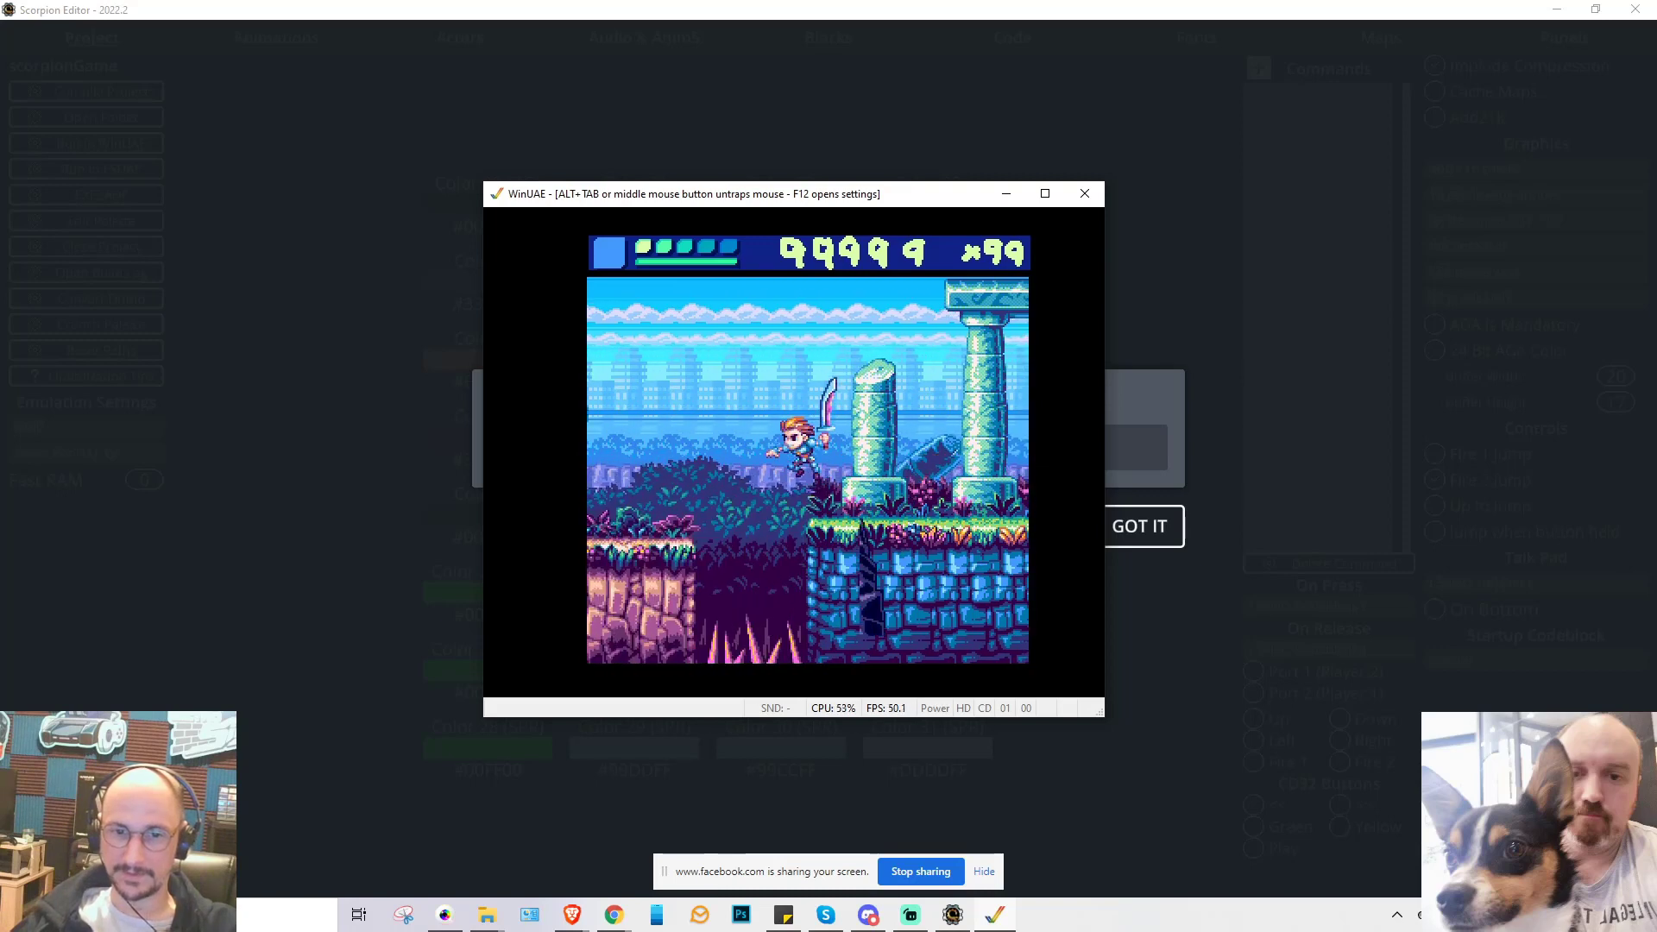
pyautogui.press('Left')
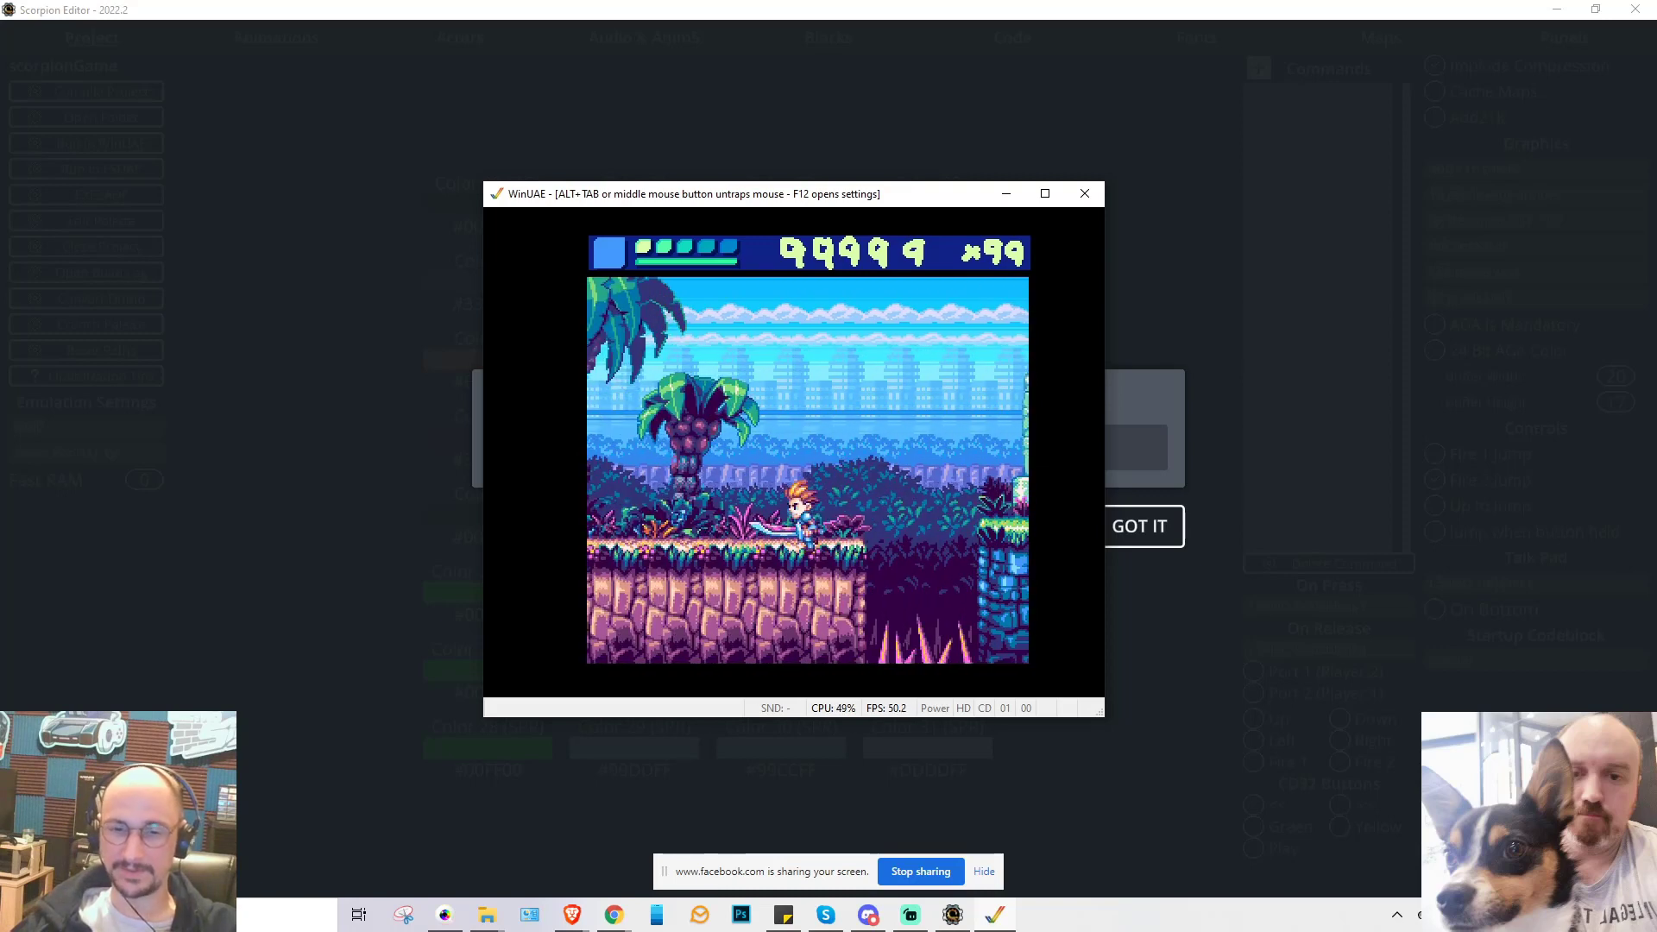
pyautogui.press('Right')
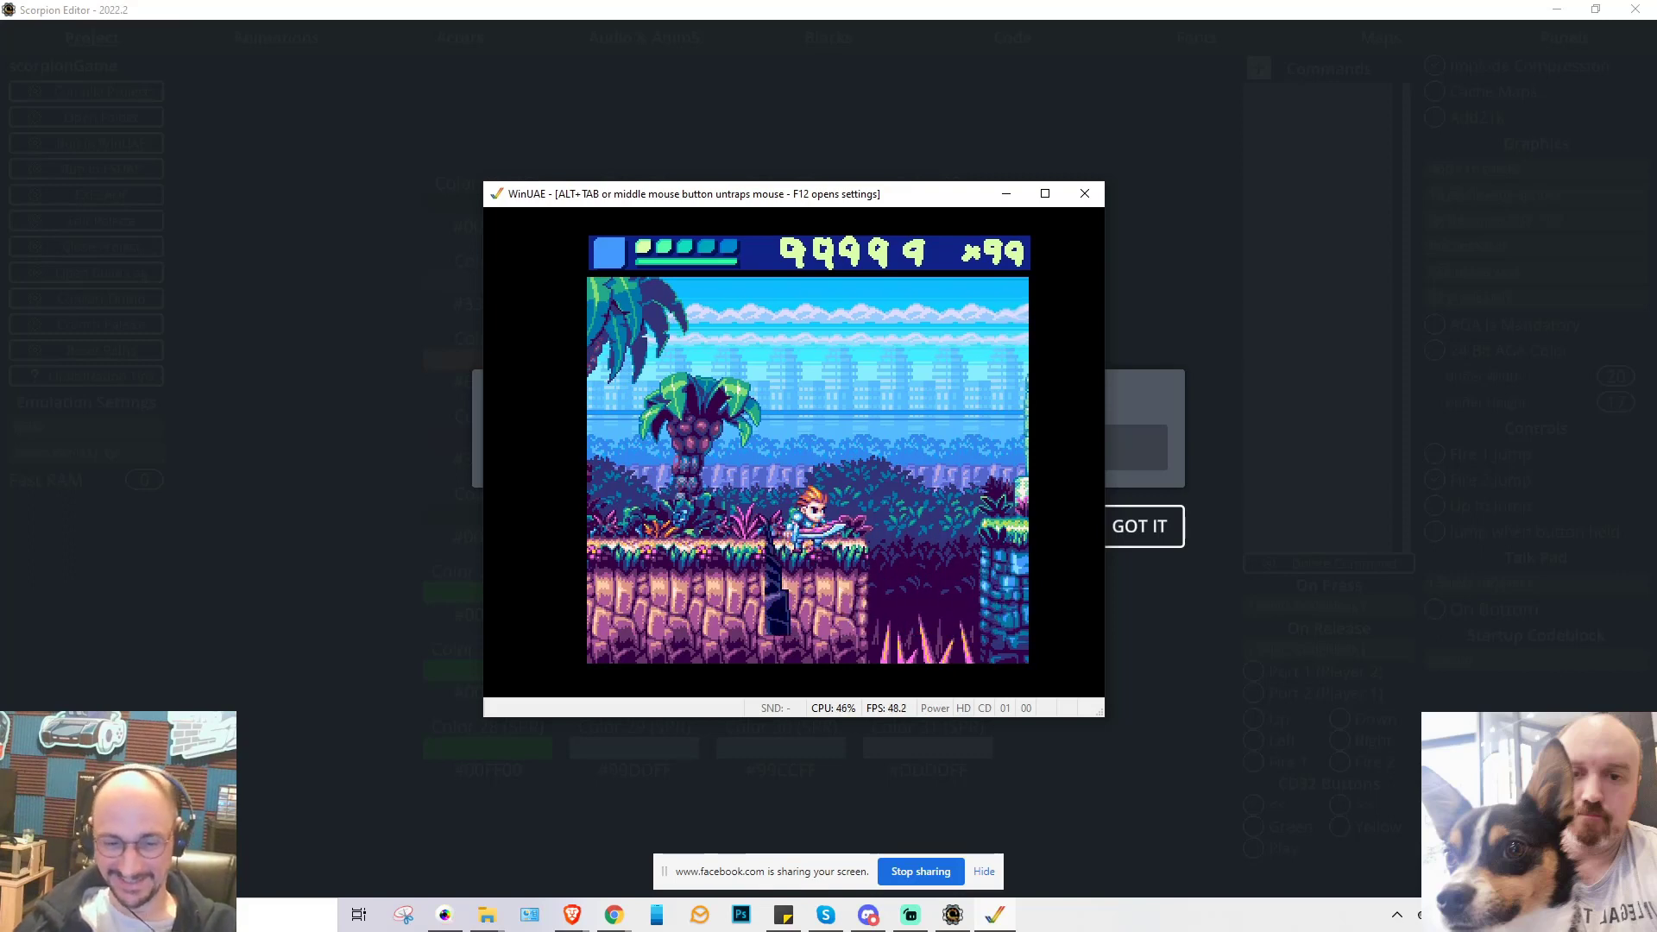
# - Quit WinUAE and dismiss the project-run message in Scorpion Editor
pyautogui.press('F12')
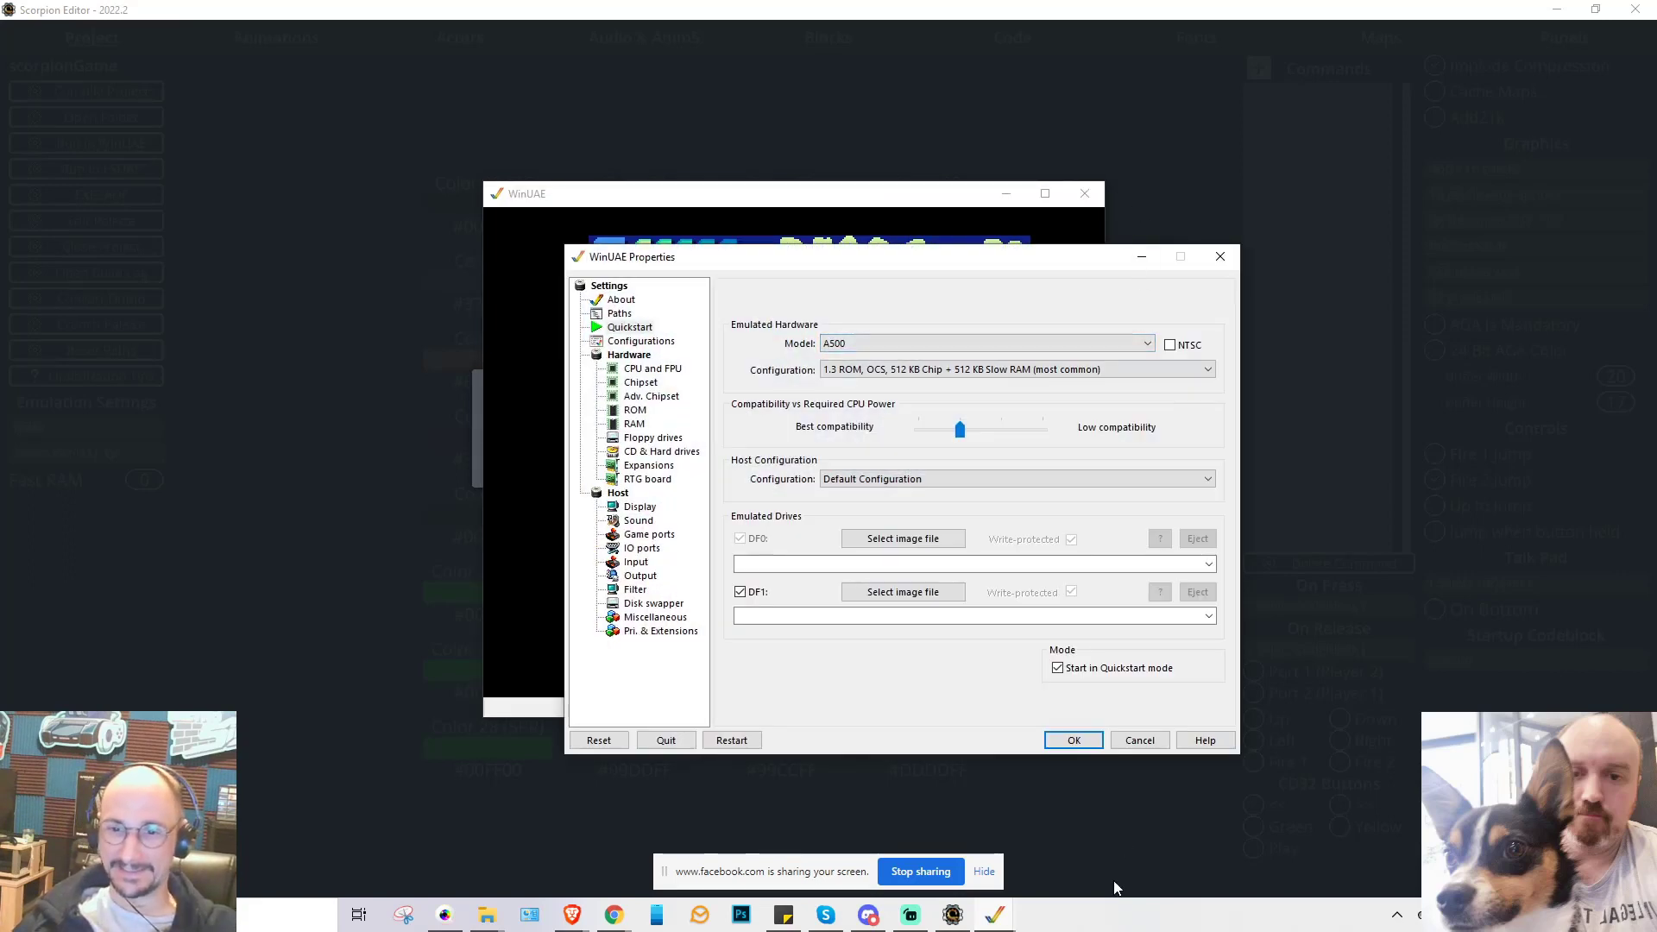
pyautogui.click(663, 744)
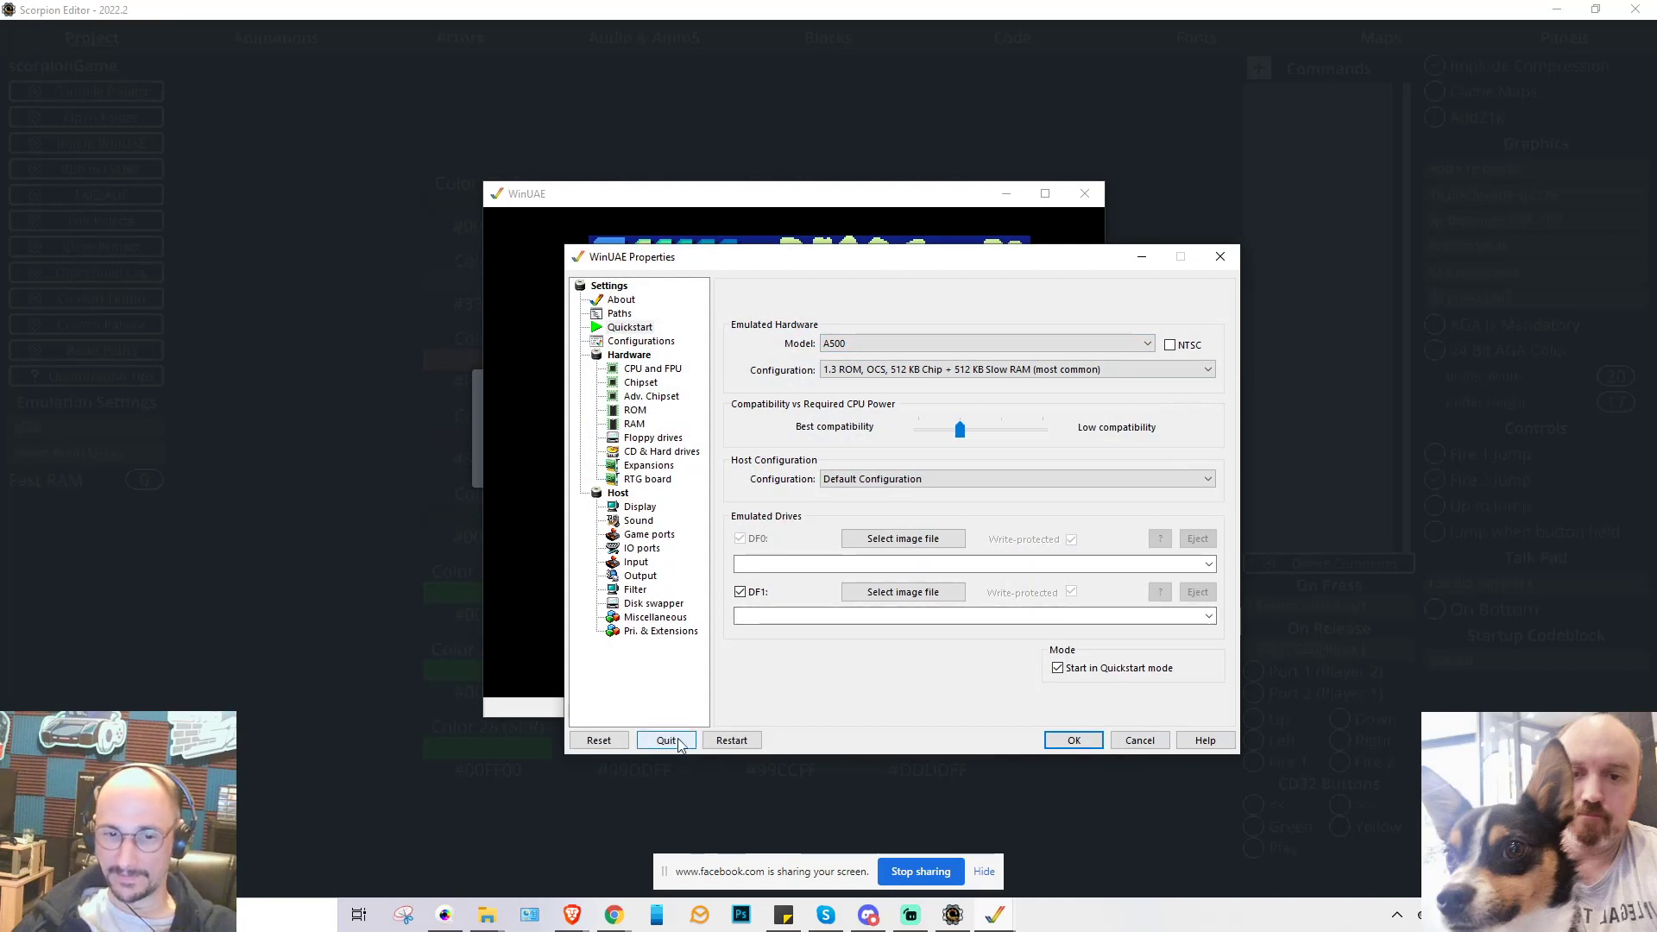
pyautogui.click(1134, 540)
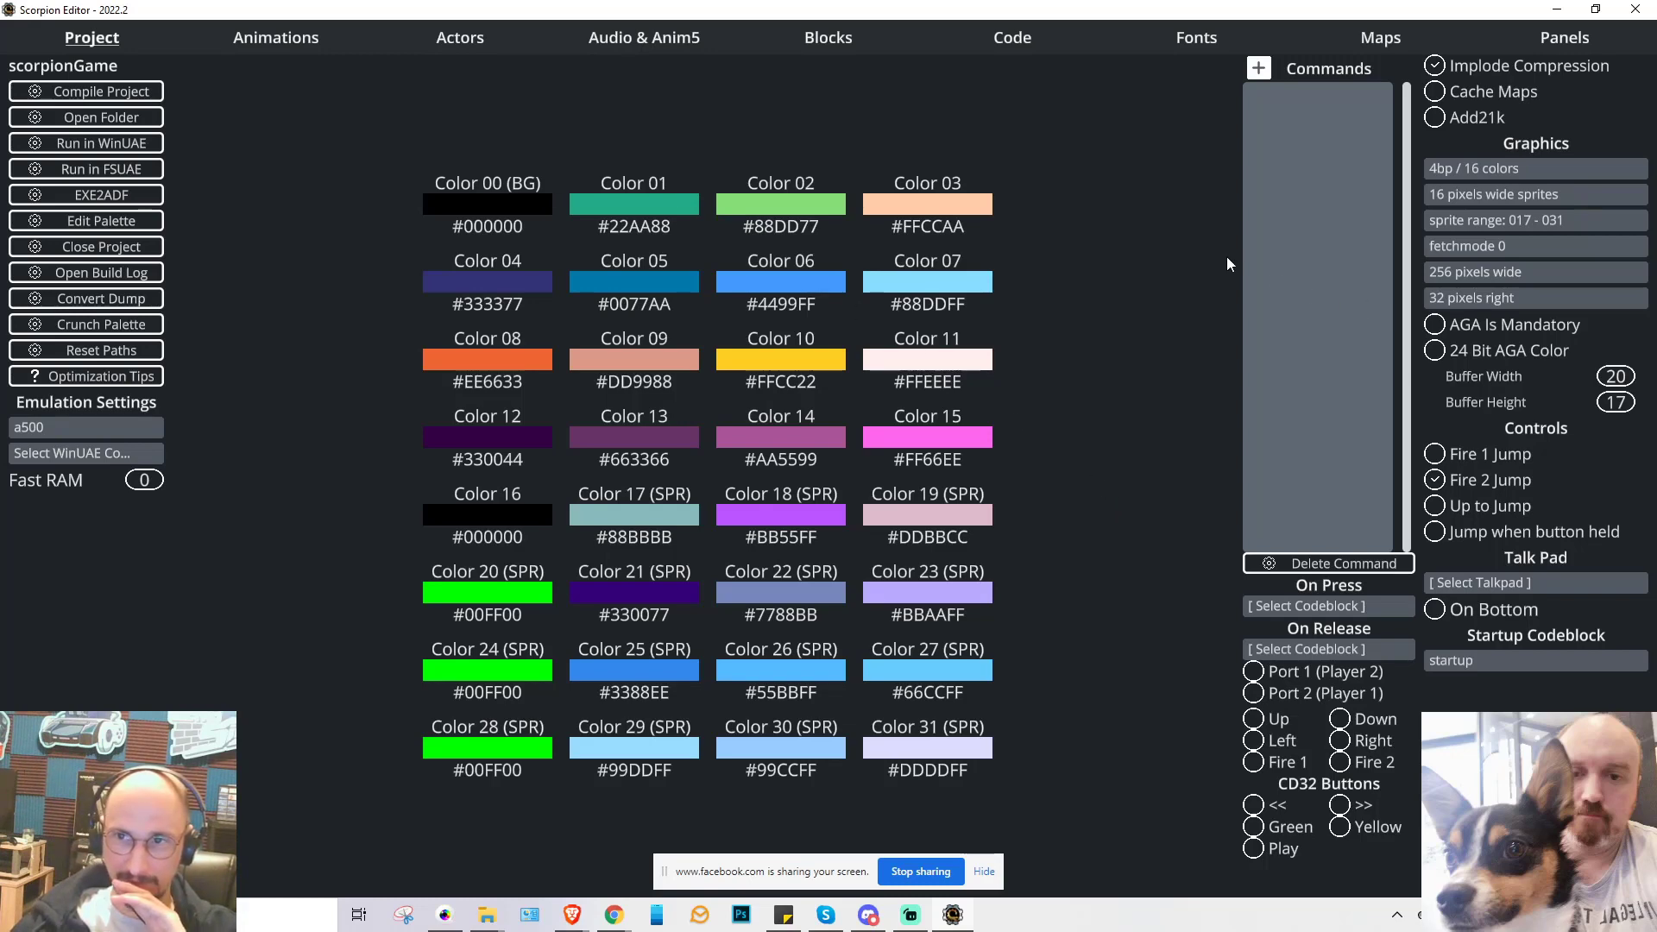
# - Open the parallax data of map_1 in OpenOffice Calc, accepting the default text import settings
pyautogui.click(1381, 39)
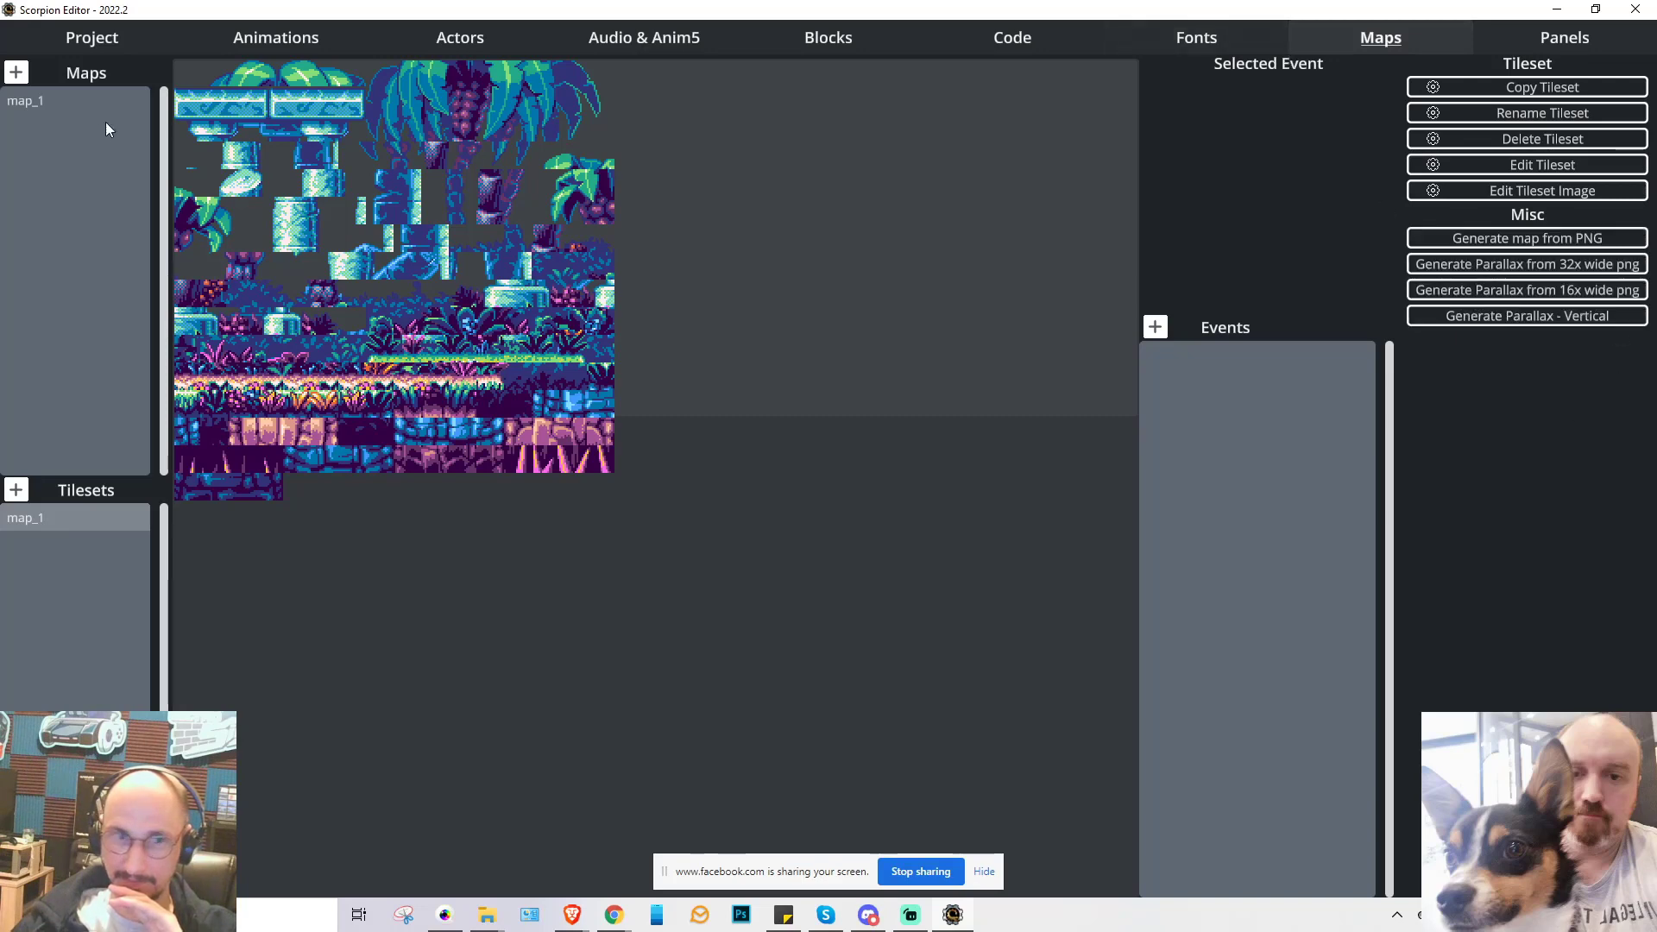
pyautogui.click(21, 100)
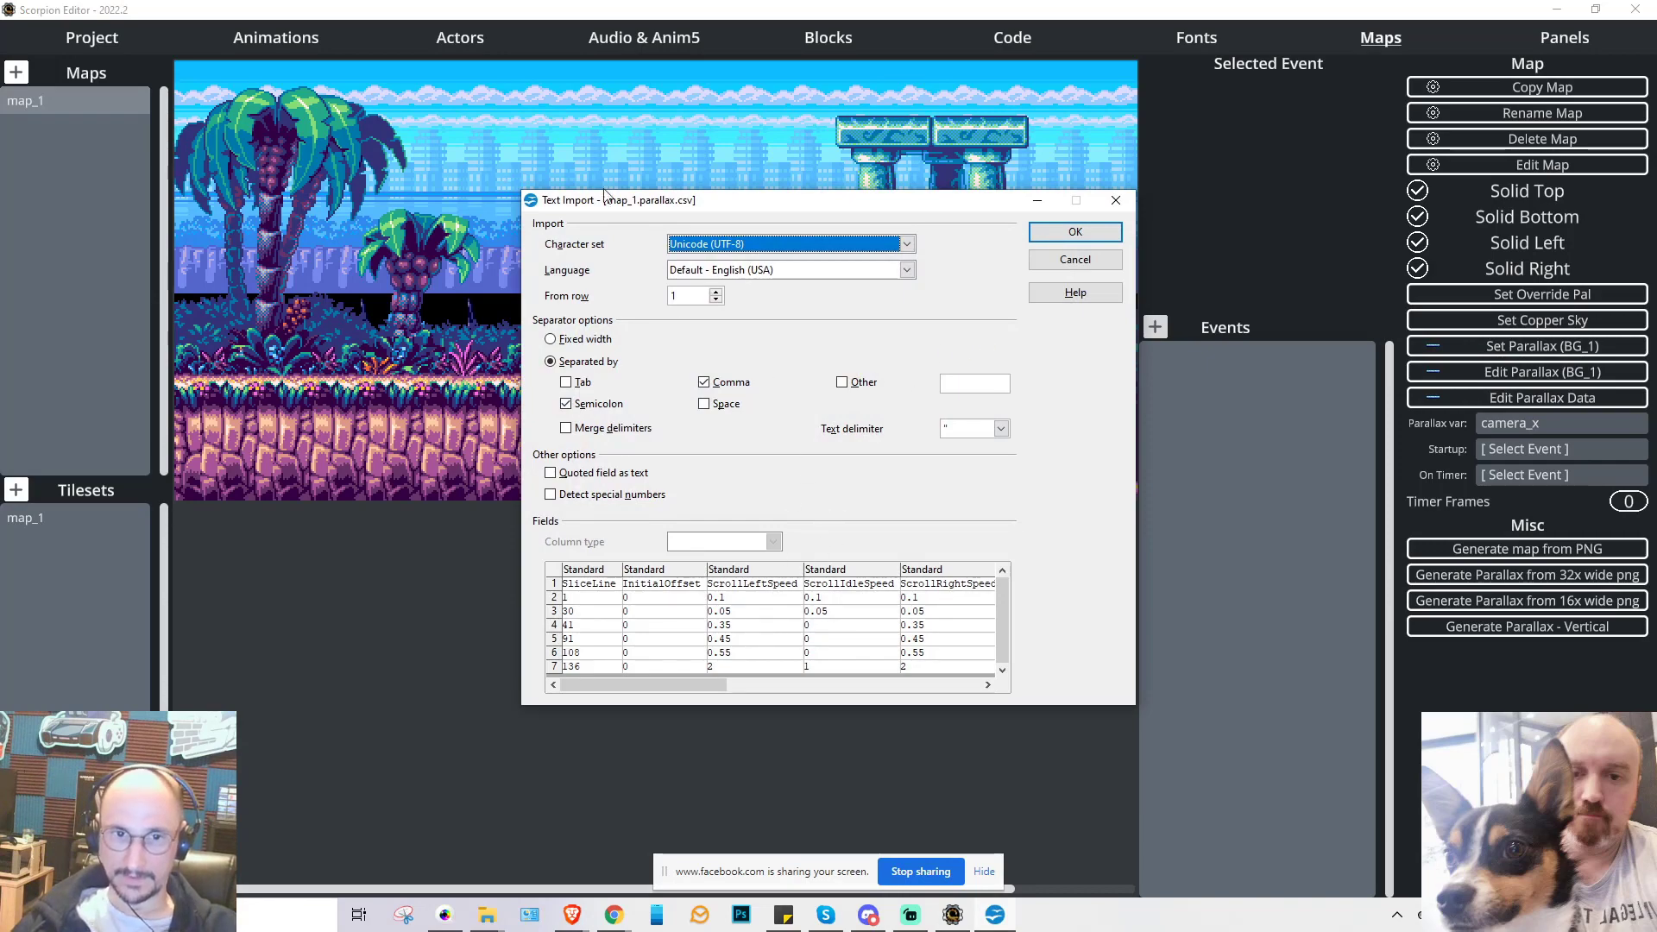
pyautogui.click(1070, 232)
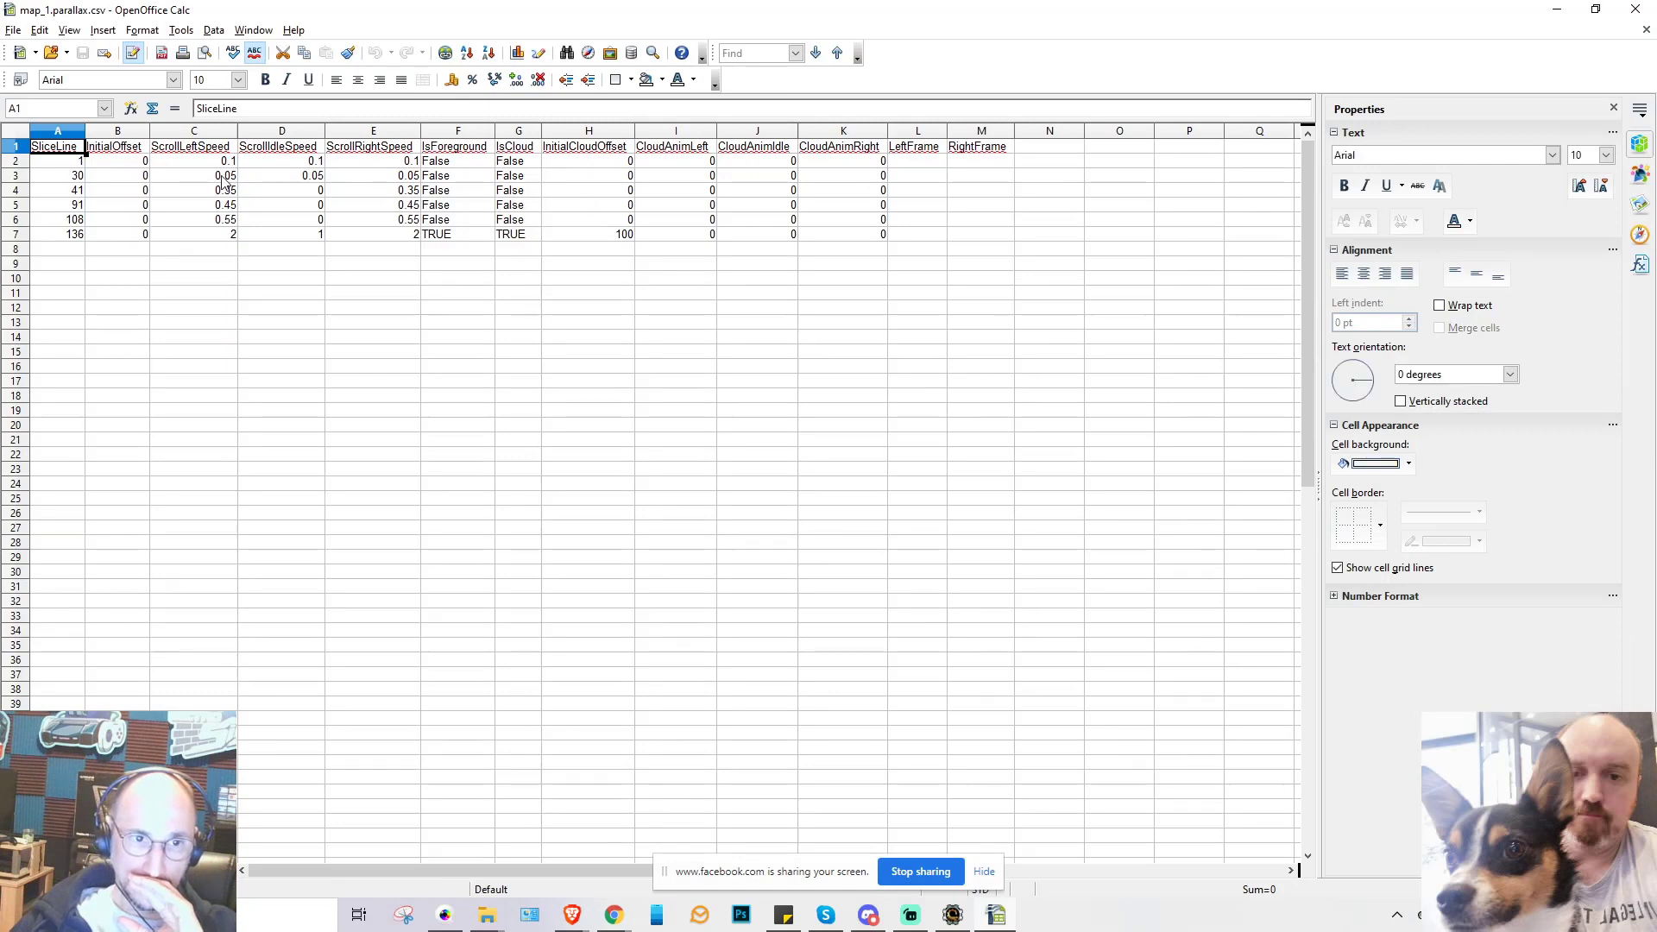
# - Make the ScrollLeftSpeed values of all six slices negative: -0.1, -0.05, -0.35, -0.45, -0.55 and -2
pyautogui.click(215, 164)
pyautogui.doubleClick(215, 164)
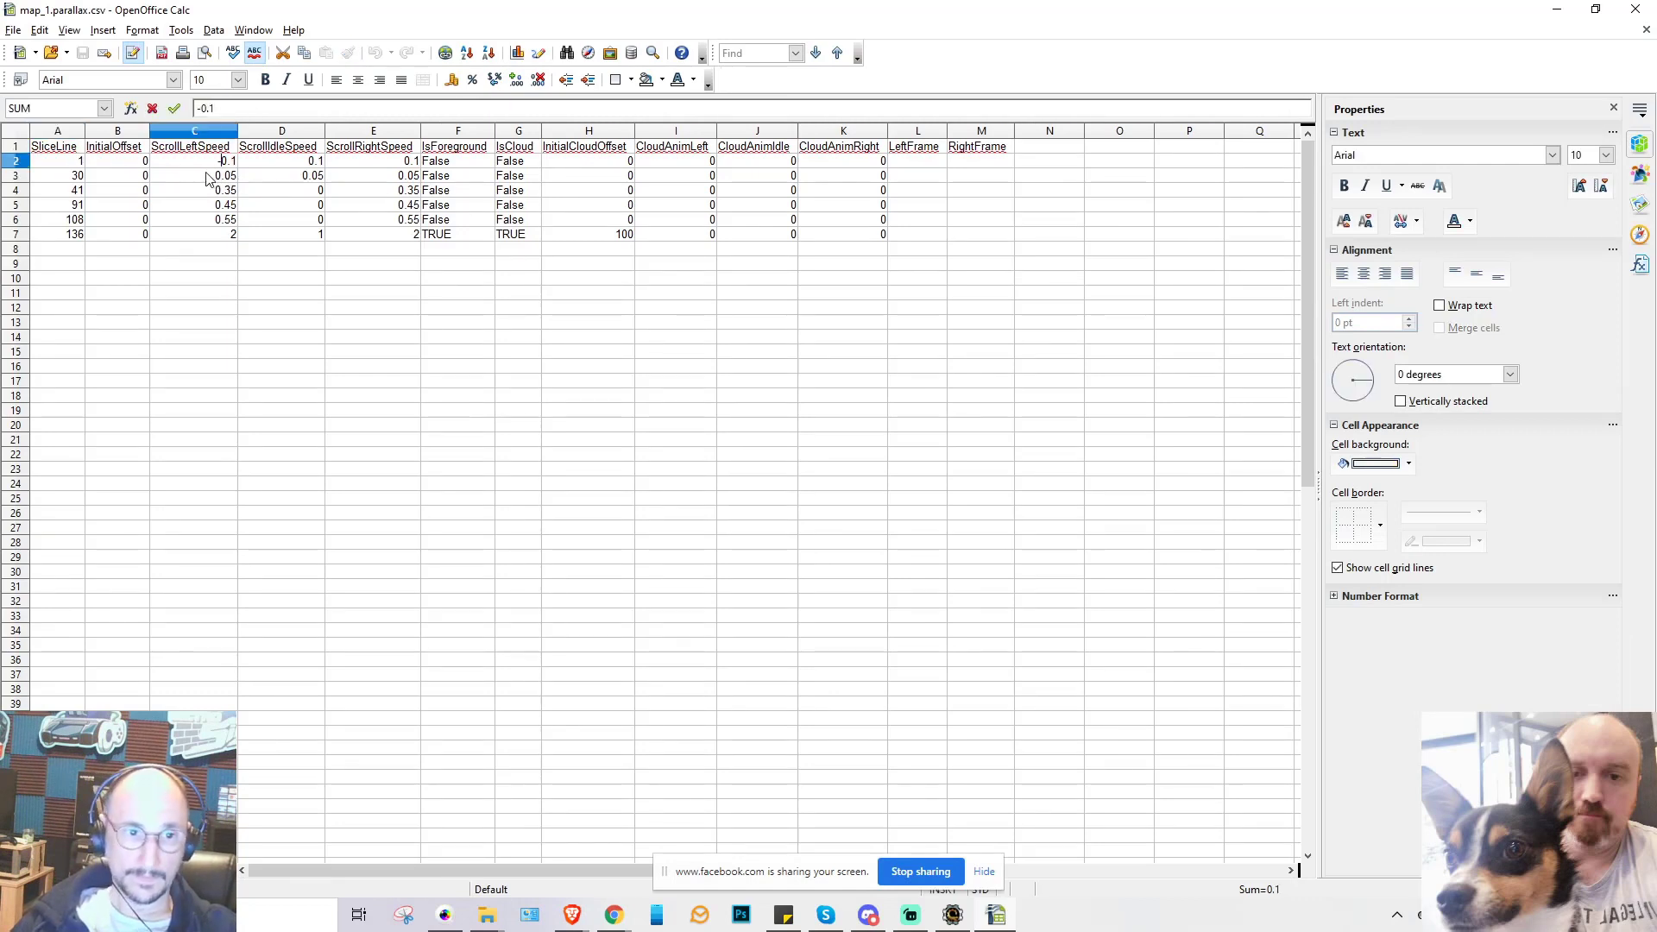
pyautogui.write('-')
pyautogui.doubleClick(211, 177)
pyautogui.write('-')
pyautogui.doubleClick(207, 192)
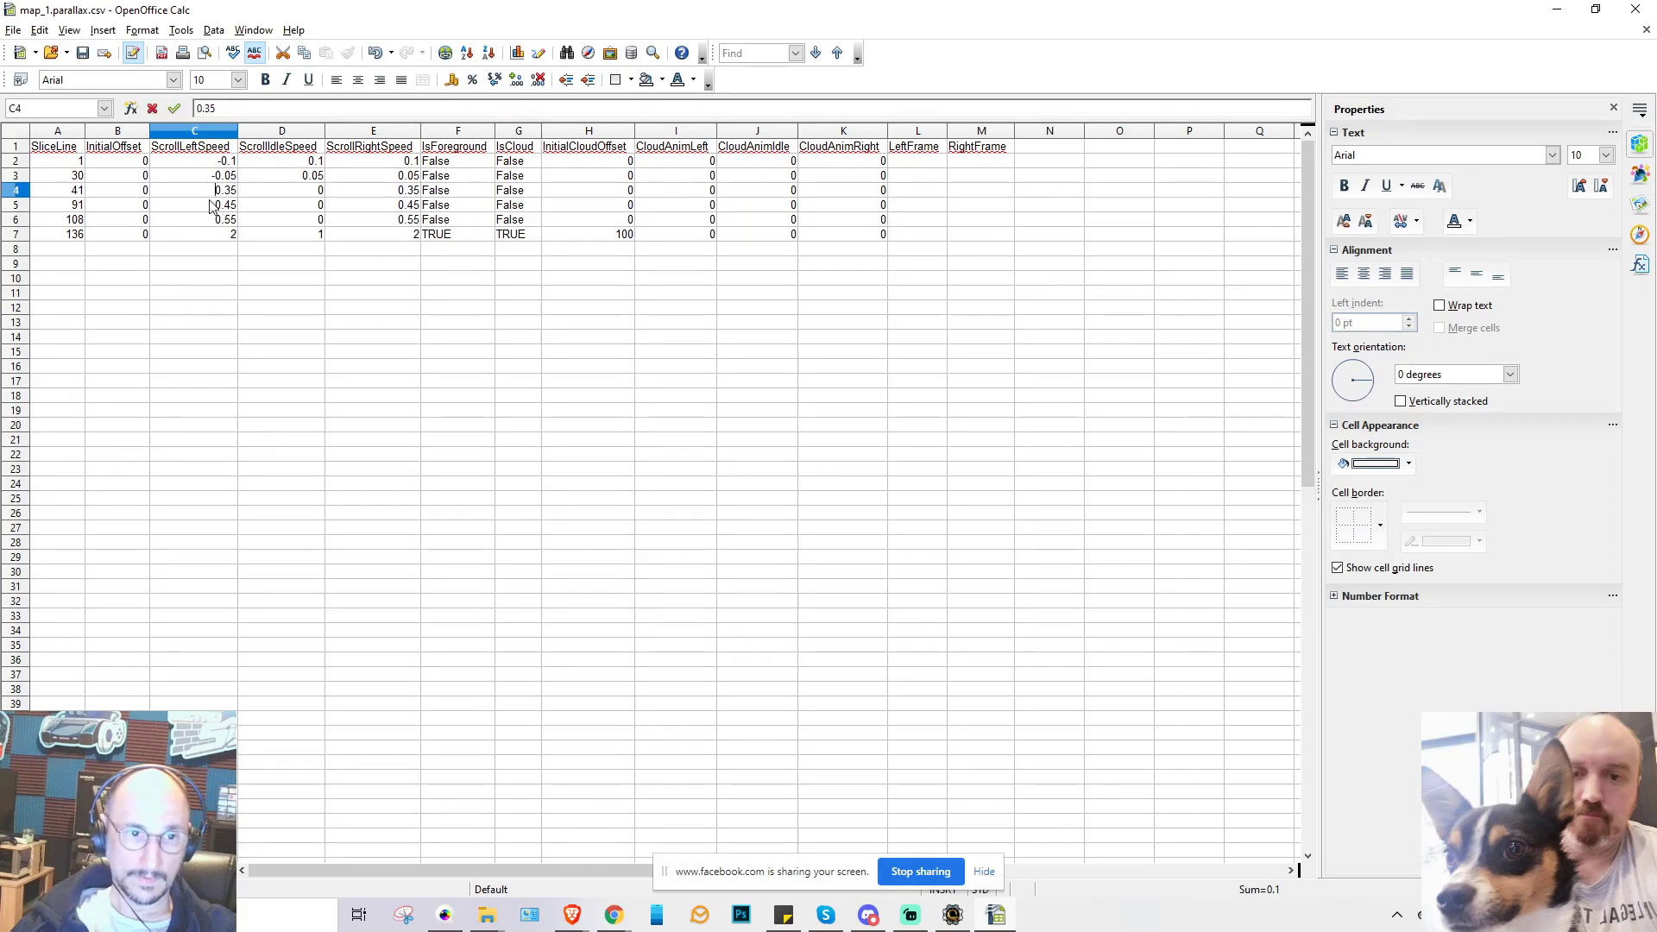
pyautogui.write('-')
pyautogui.doubleClick(211, 206)
pyautogui.write('-')
pyautogui.doubleClick(209, 219)
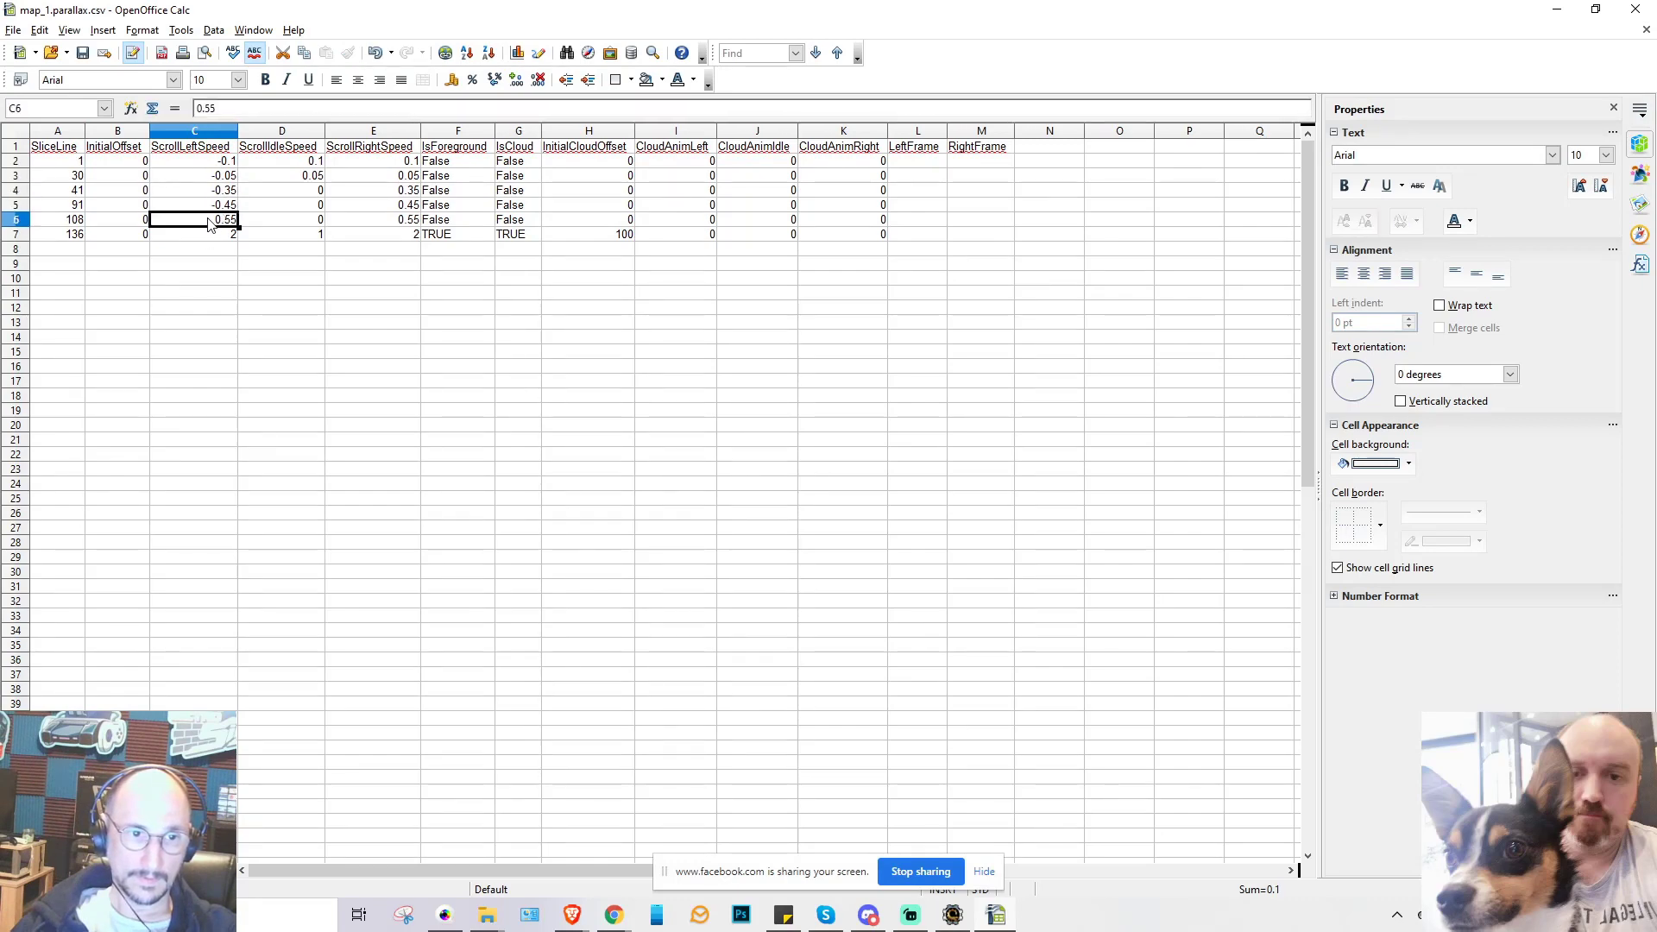
pyautogui.write('-')
pyautogui.doubleClick(214, 233)
pyautogui.write('-')
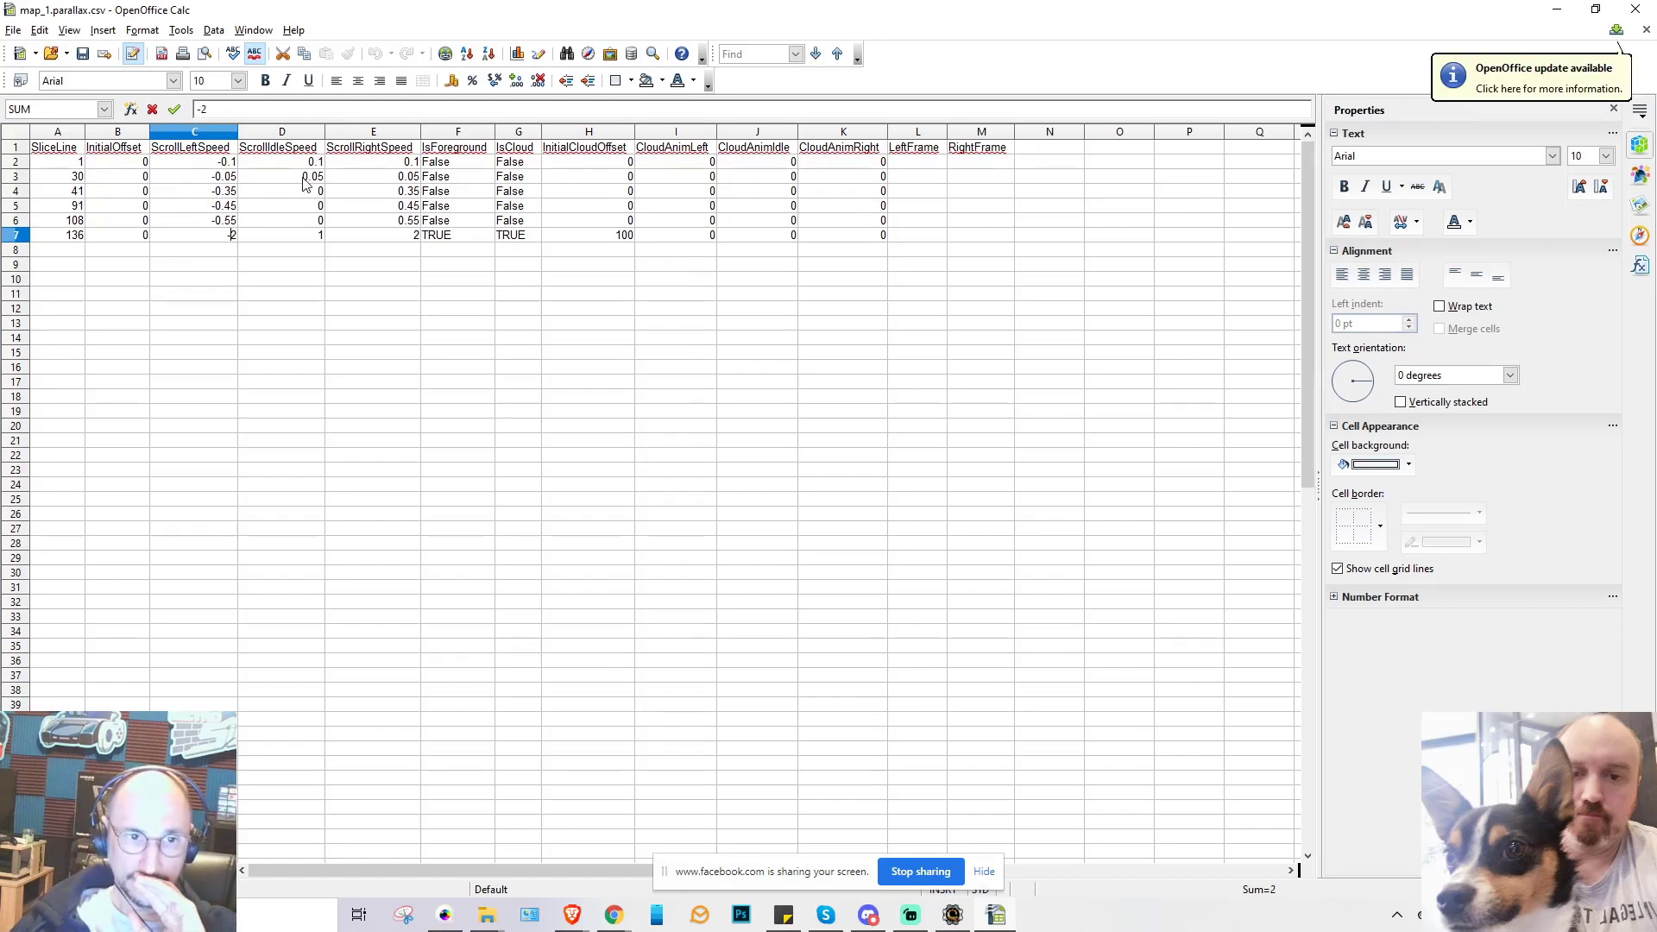
# - Set the ScrollIdleSpeed of the slice starting at line 136 to 0
pyautogui.click(319, 240)
pyautogui.press('BackSpace')
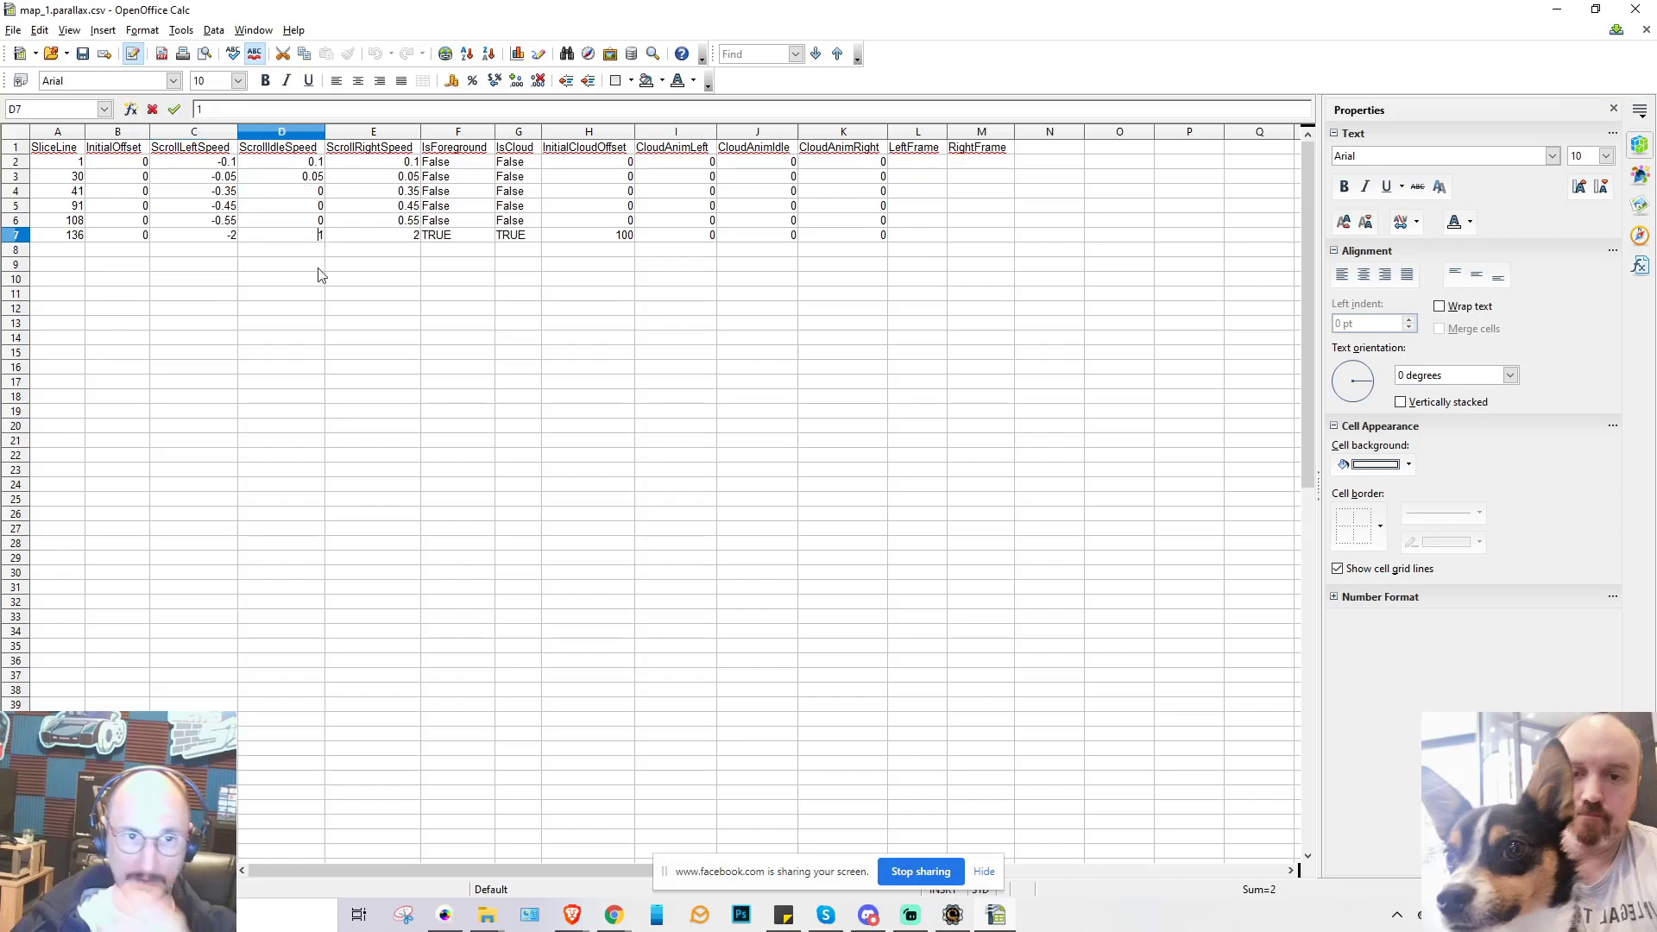
pyautogui.write('0')
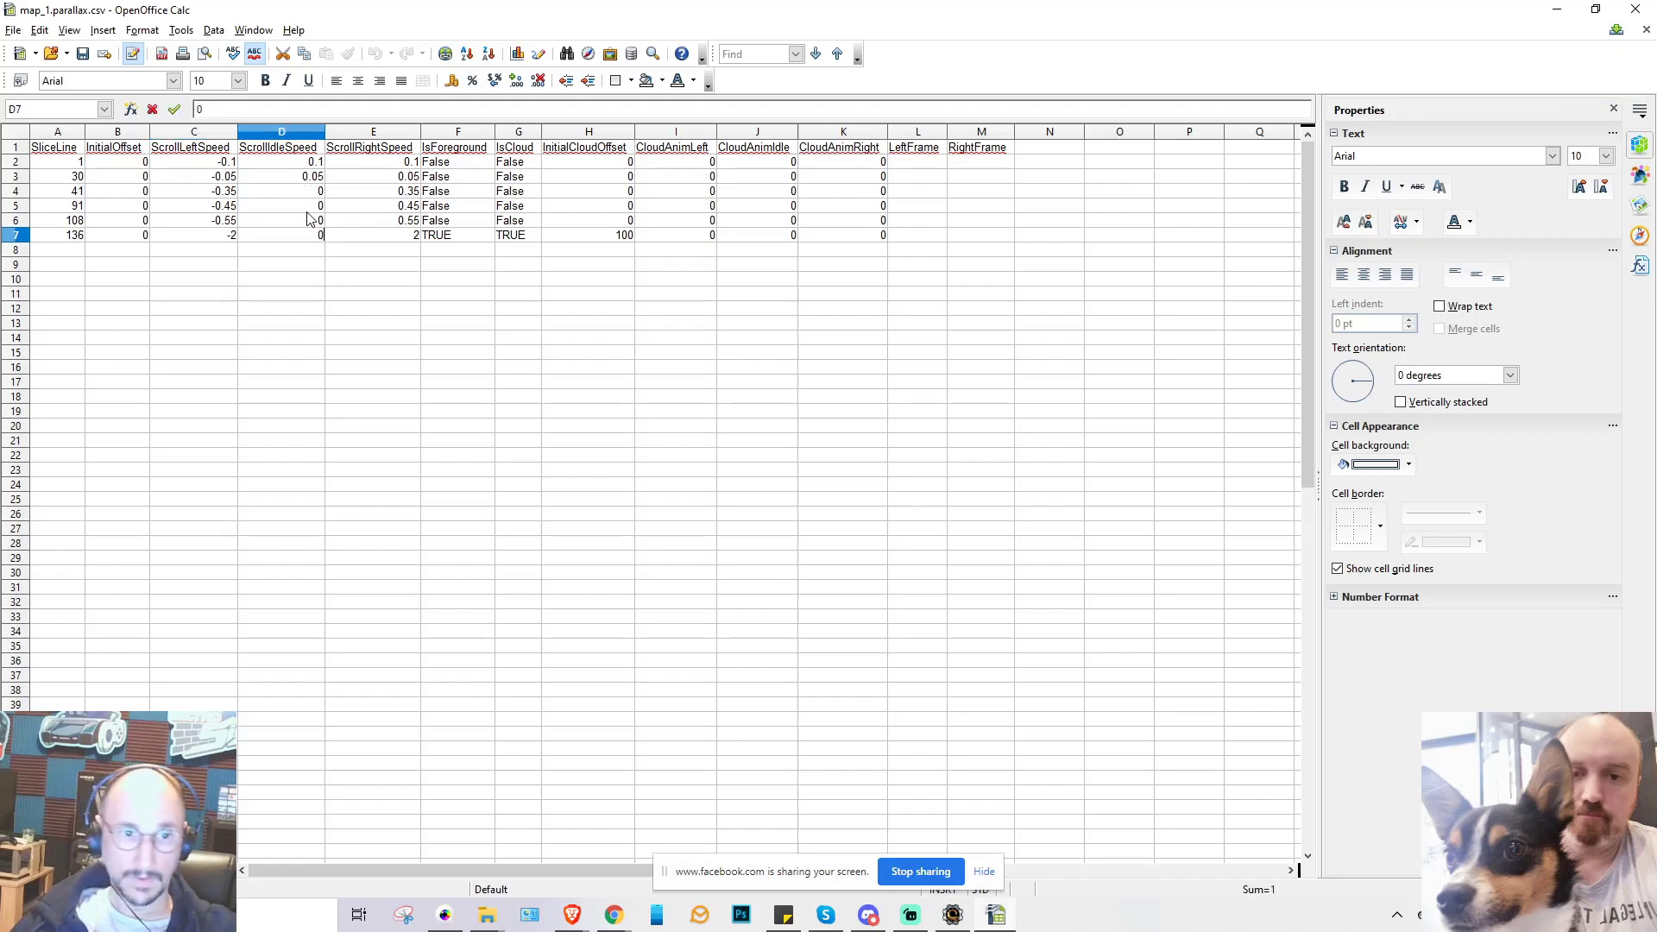
# - Set the ScrollRightSpeed of the slice at line 1 to 0.2 and at line 30 to 0.1, and save the CSV
pyautogui.click(296, 194)
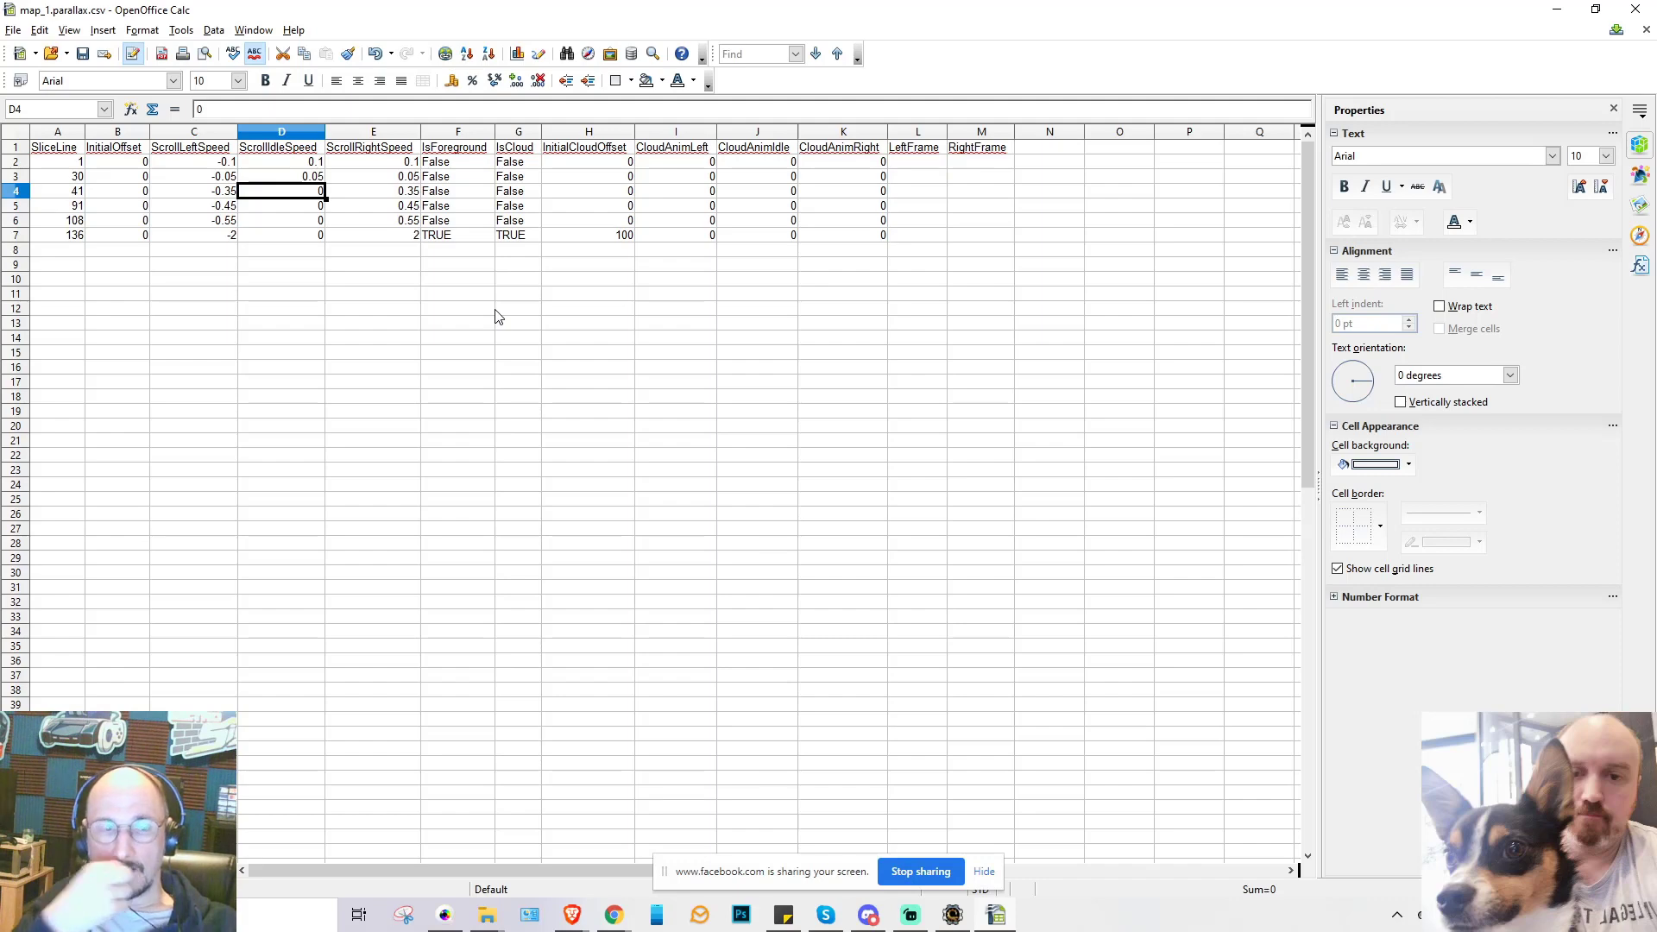
pyautogui.click(404, 163)
pyautogui.click(294, 165)
pyautogui.click(397, 164)
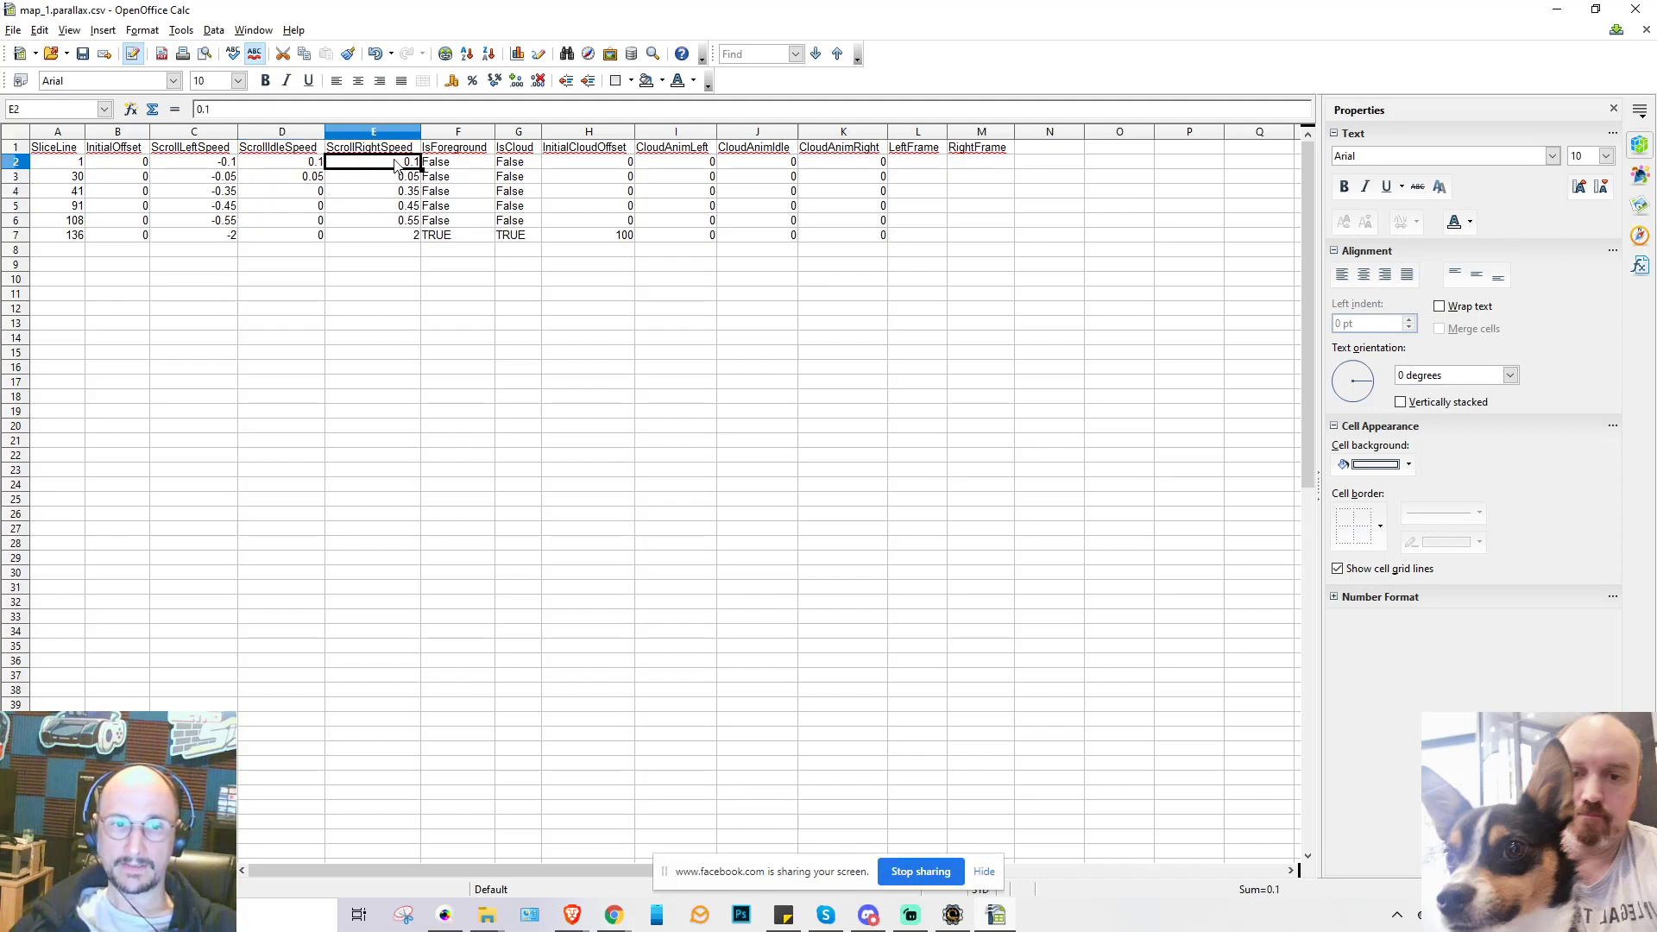
pyautogui.click(285, 180)
pyautogui.click(379, 171)
pyautogui.click(393, 162)
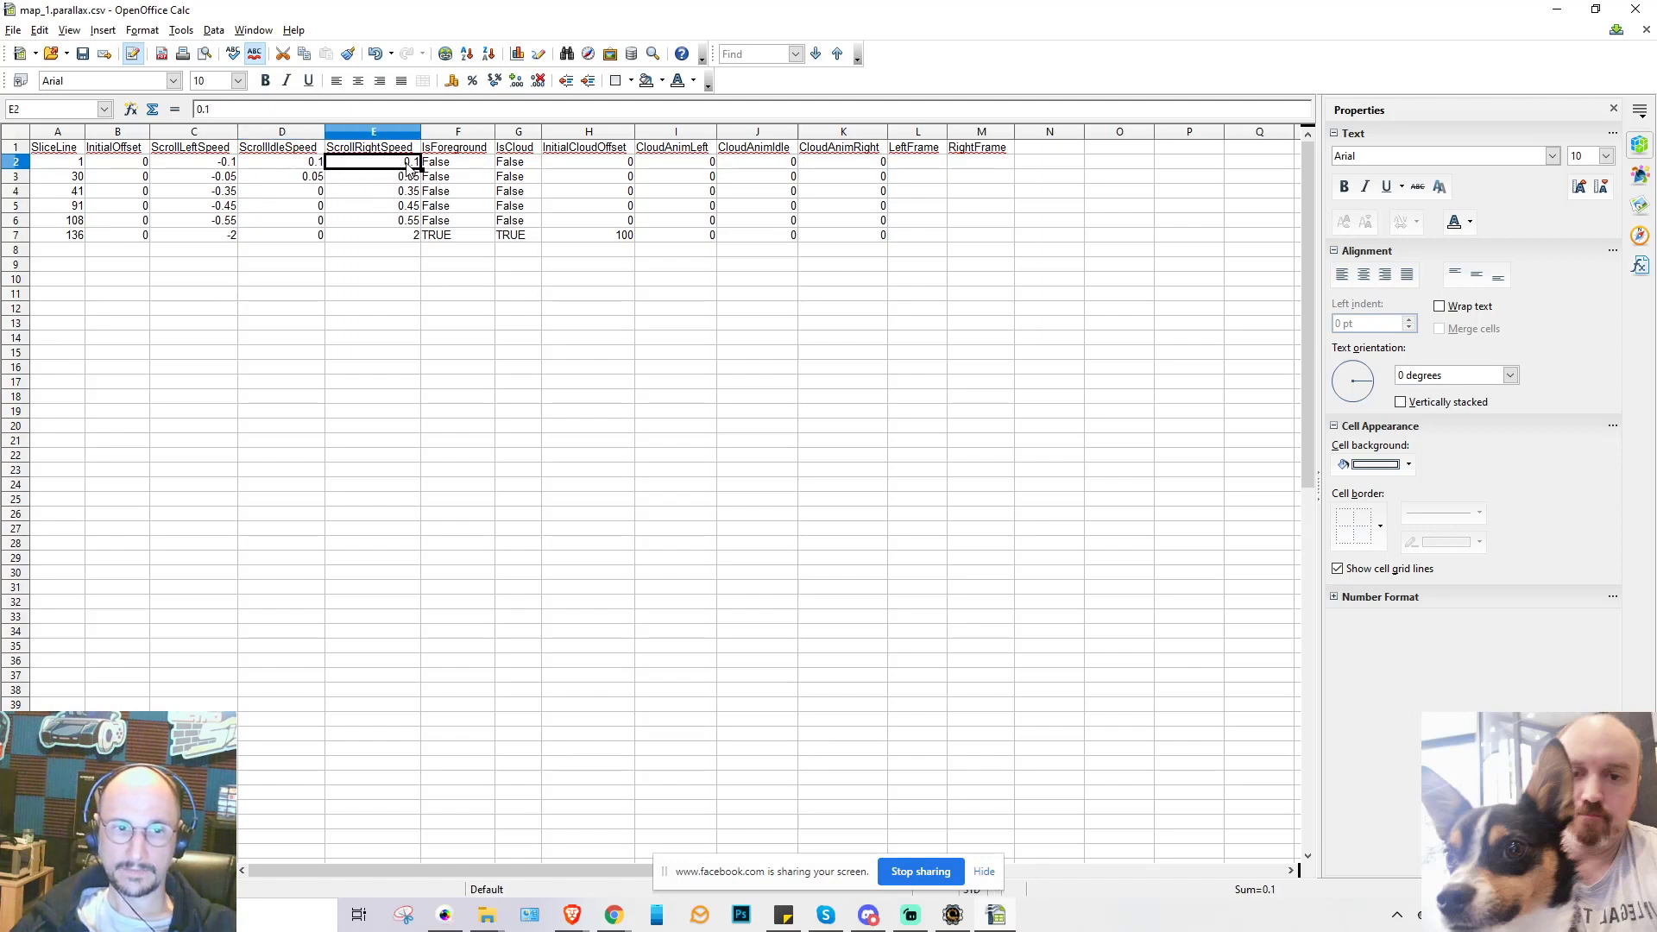
pyautogui.doubleClick(406, 164)
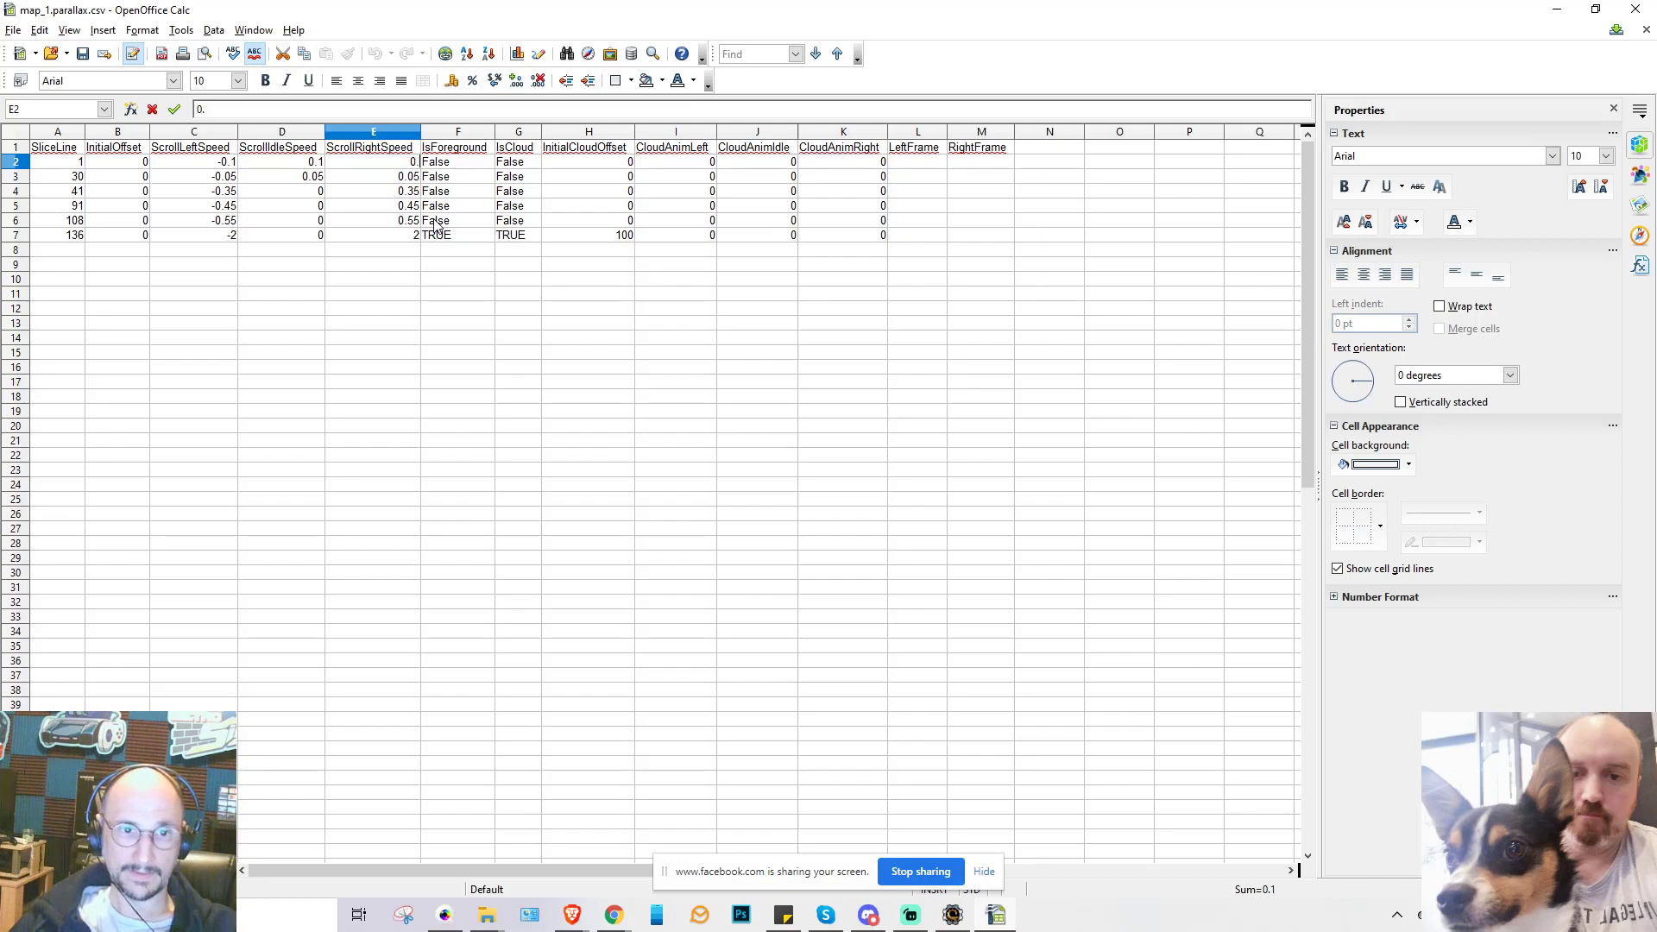
pyautogui.write('2')
pyautogui.press('Return')
pyautogui.press('BackSpace')
pyautogui.press('BackSpace')
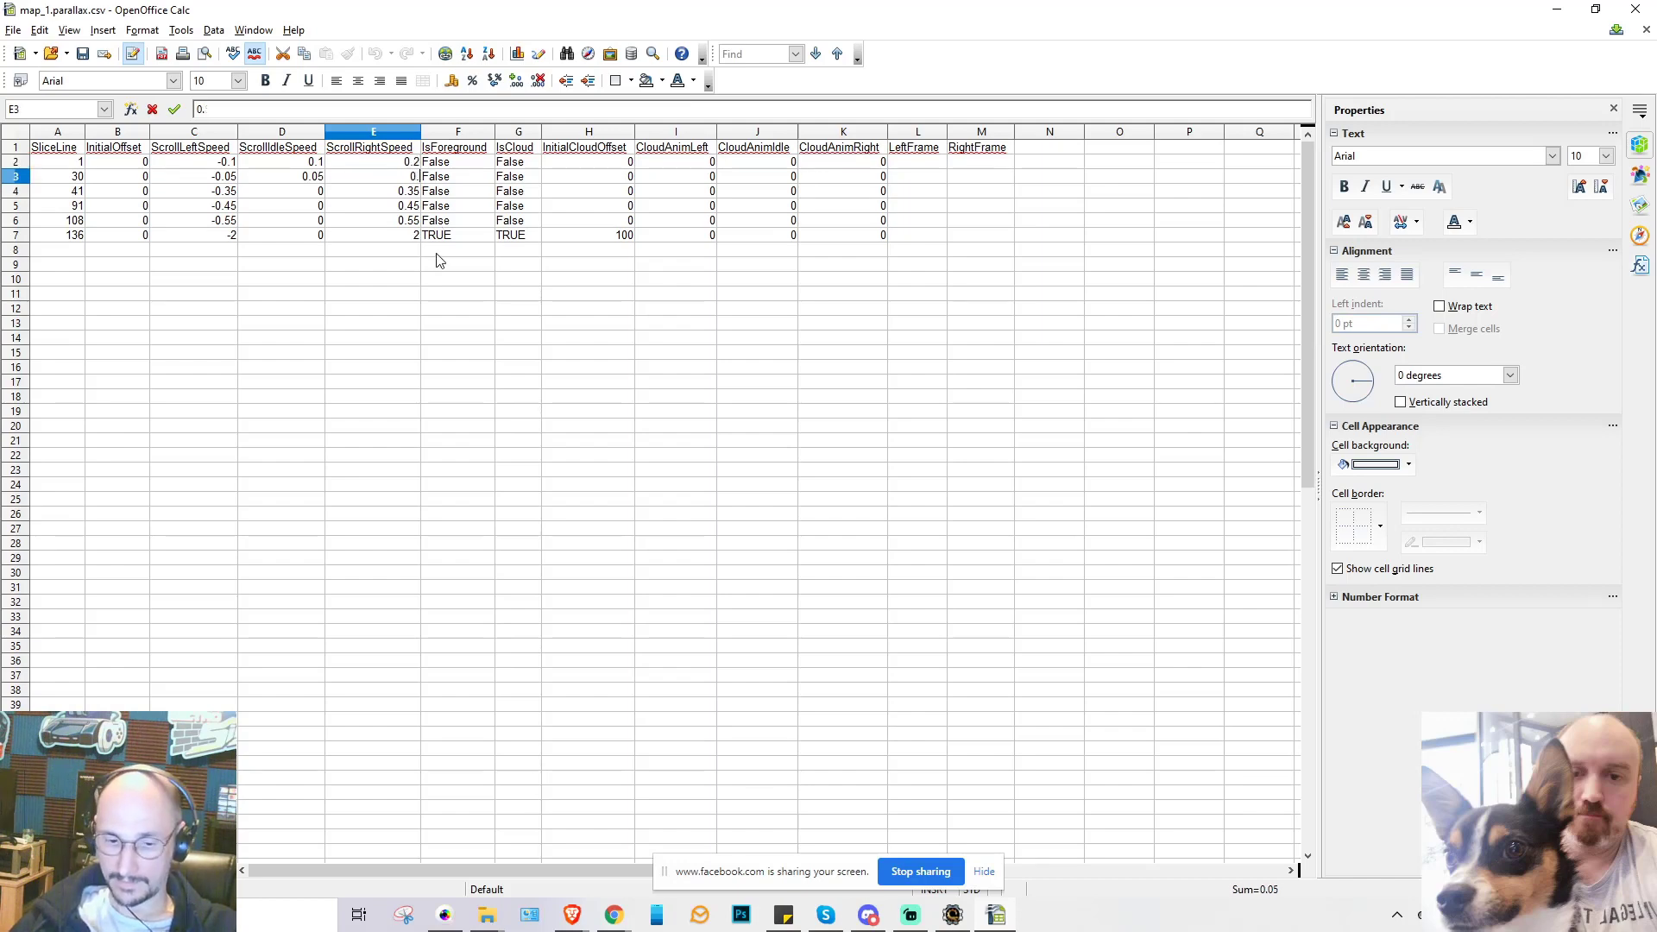
pyautogui.click(365, 200)
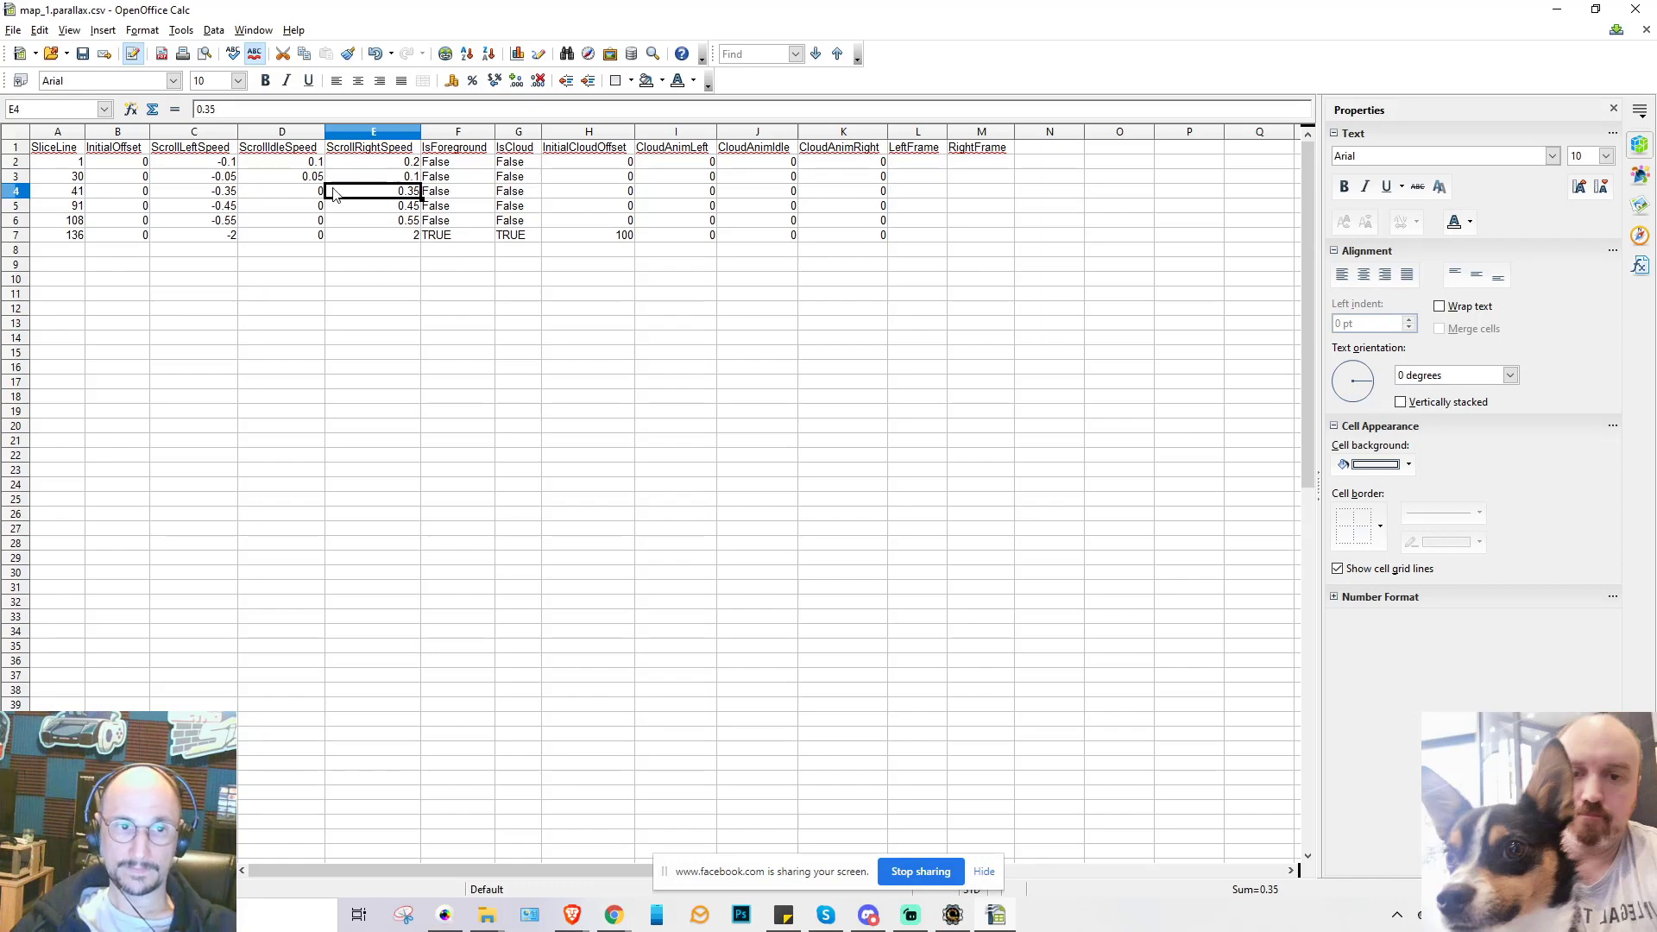
pyautogui.click(13, 30)
pyautogui.click(95, 154)
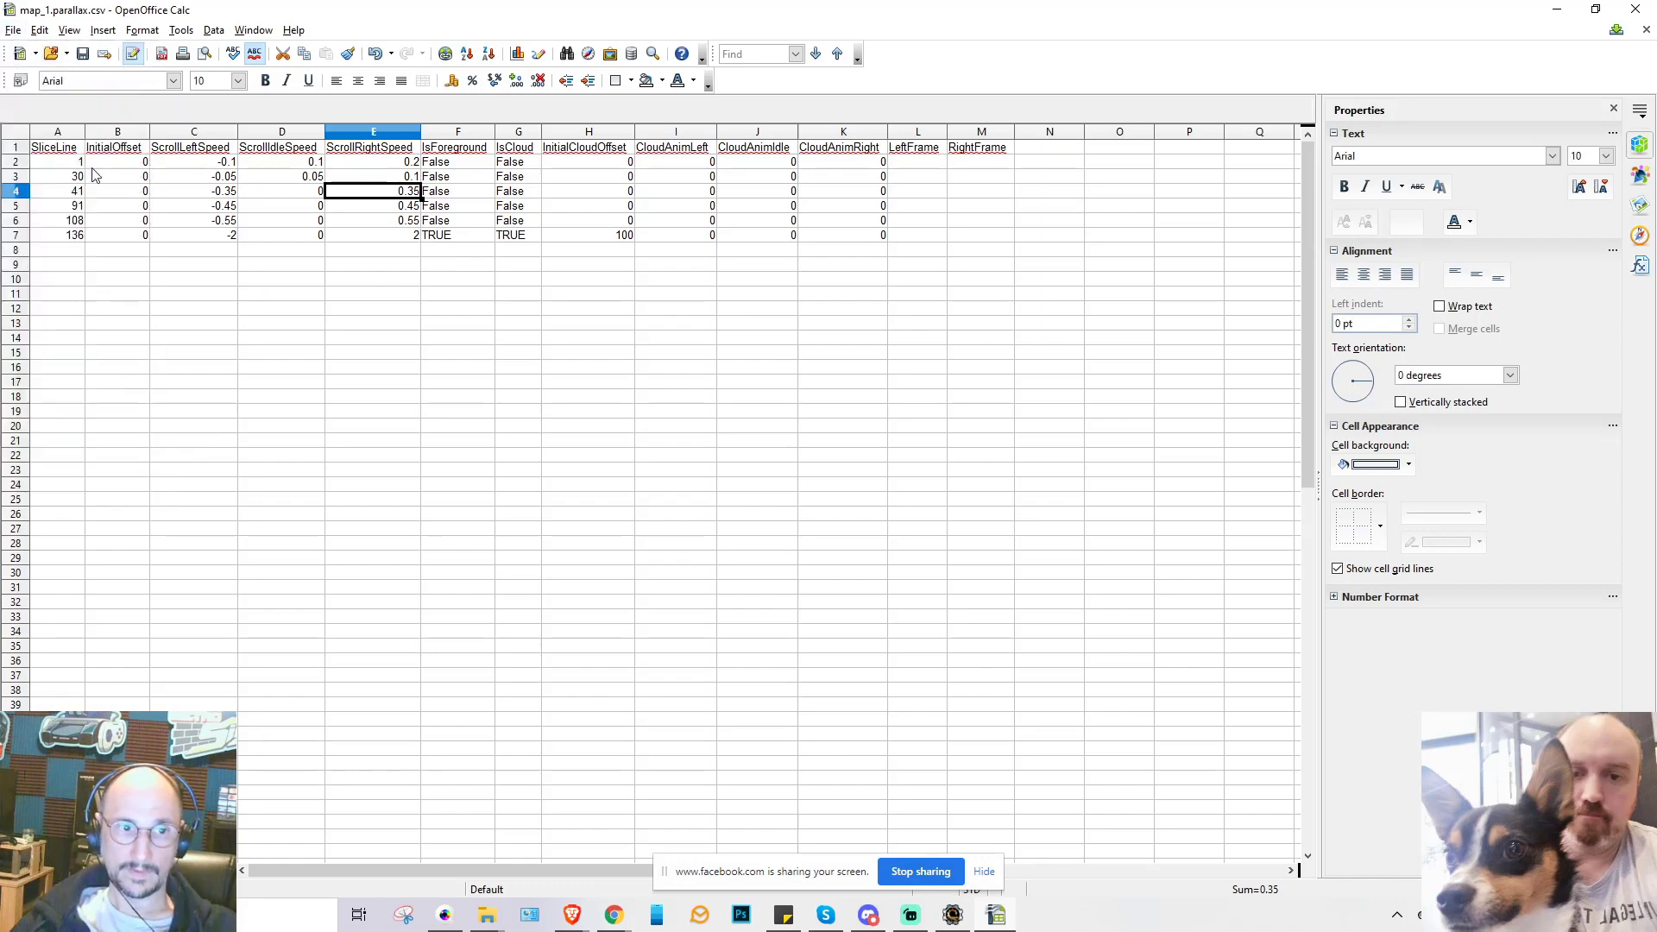
# - Switch to Scorpion Editor, set the emulated Amiga to a1200 with Fast RAM 8, and try to run the project in WinUAE
pyautogui.click(953, 913)
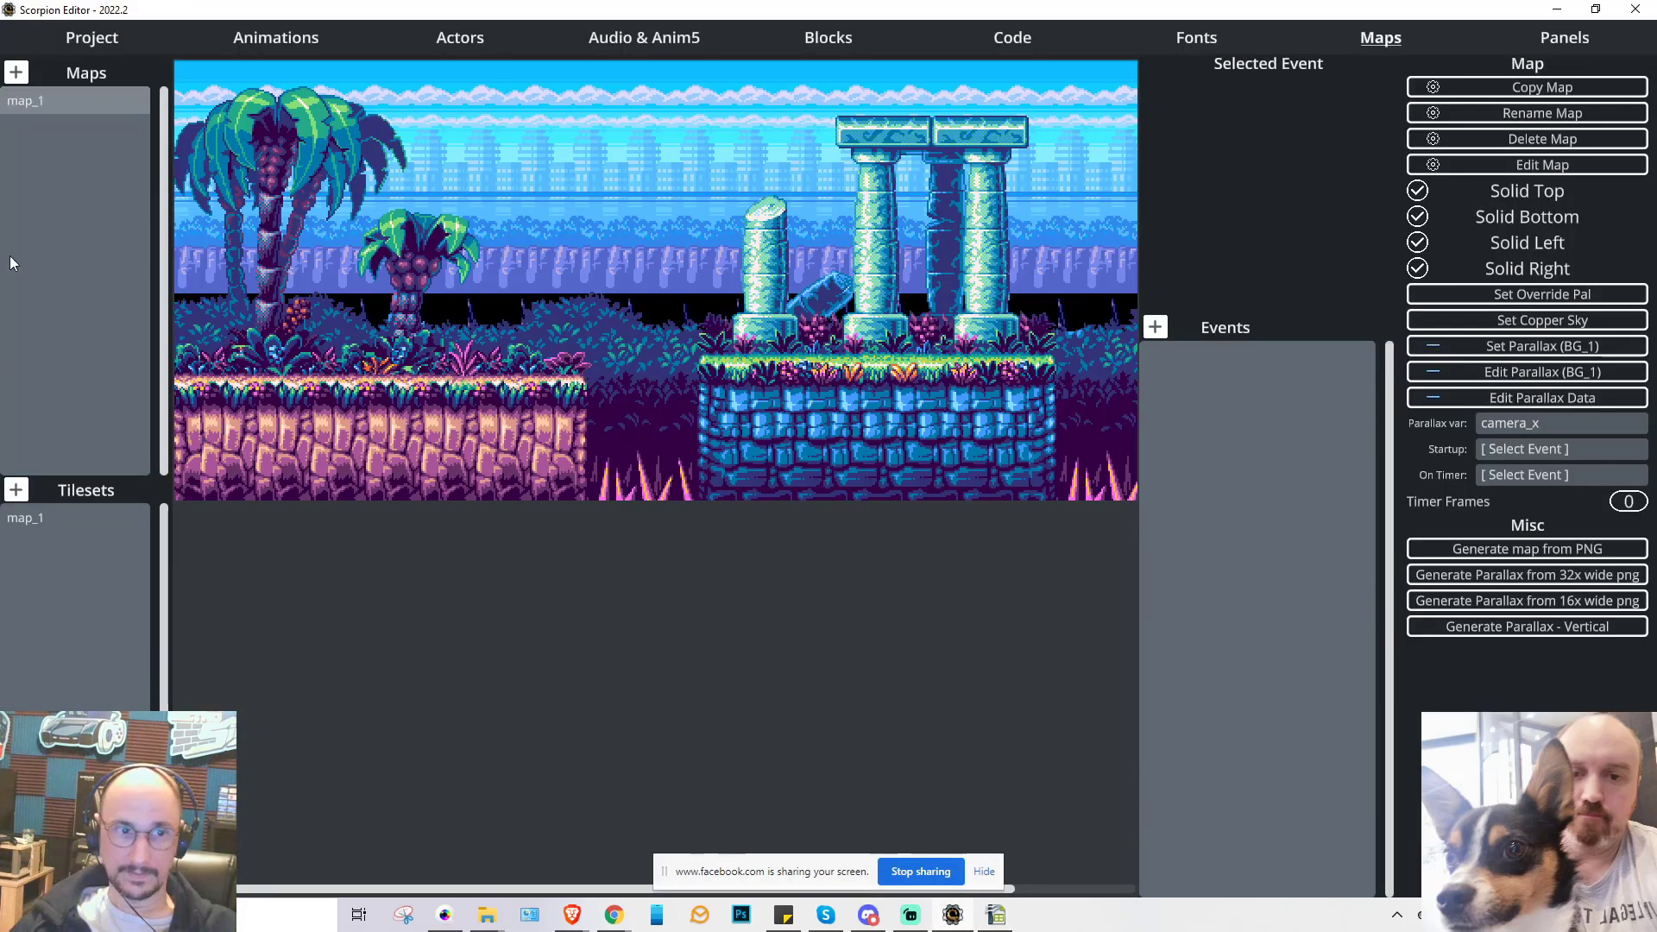
pyautogui.click(86, 36)
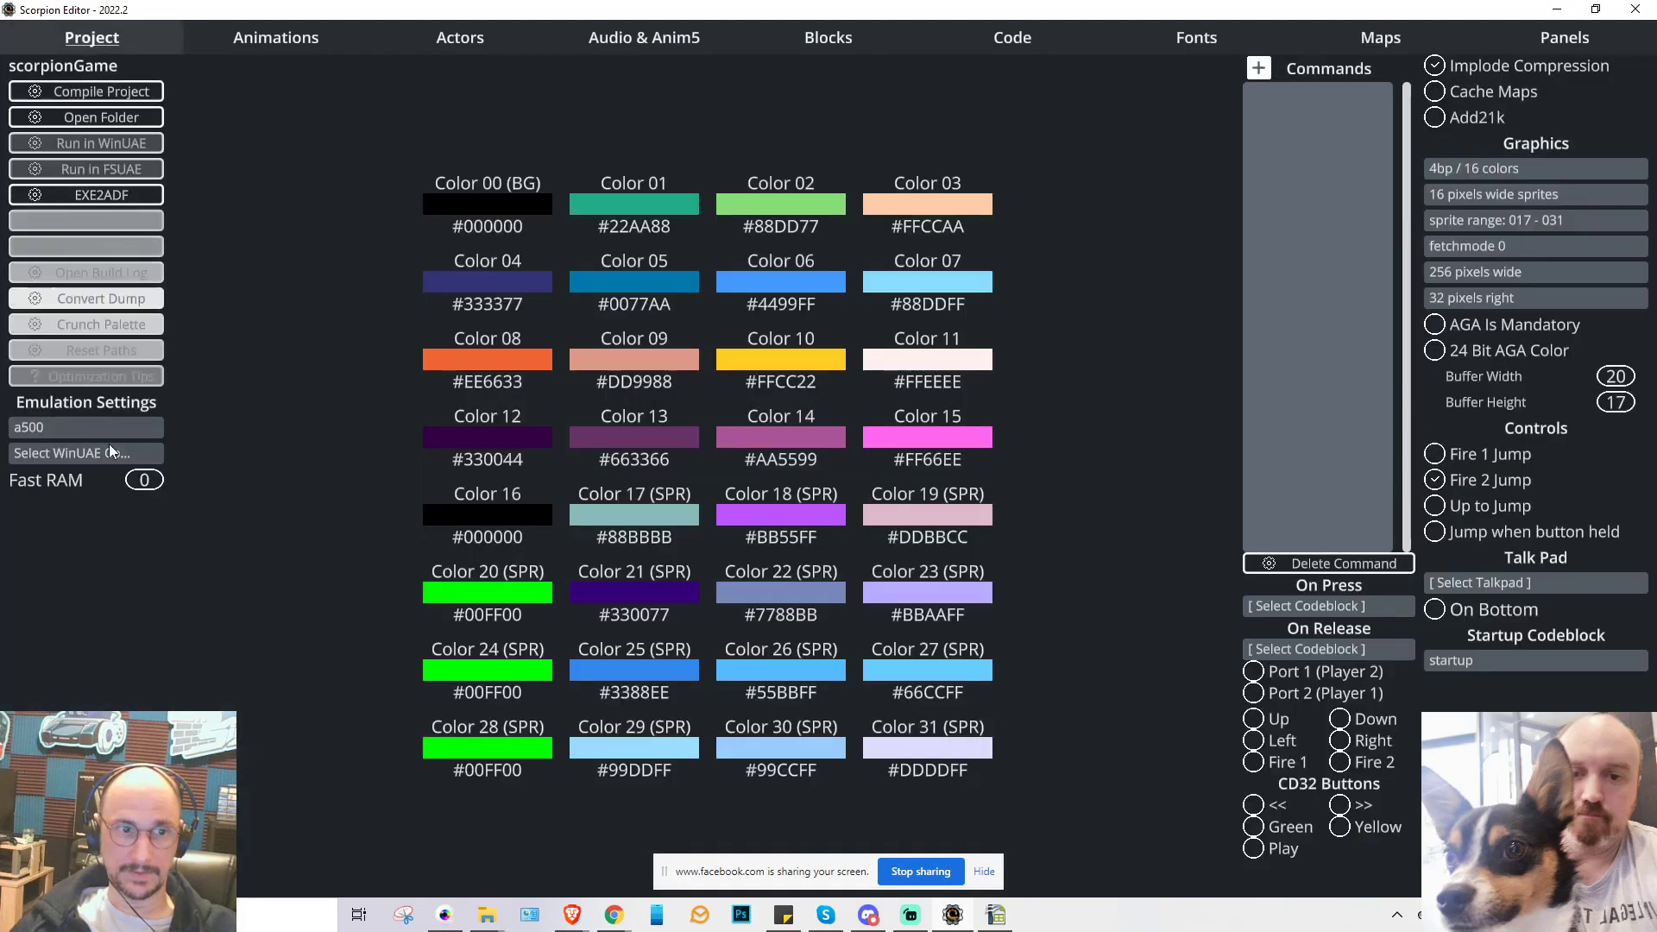
pyautogui.click(63, 428)
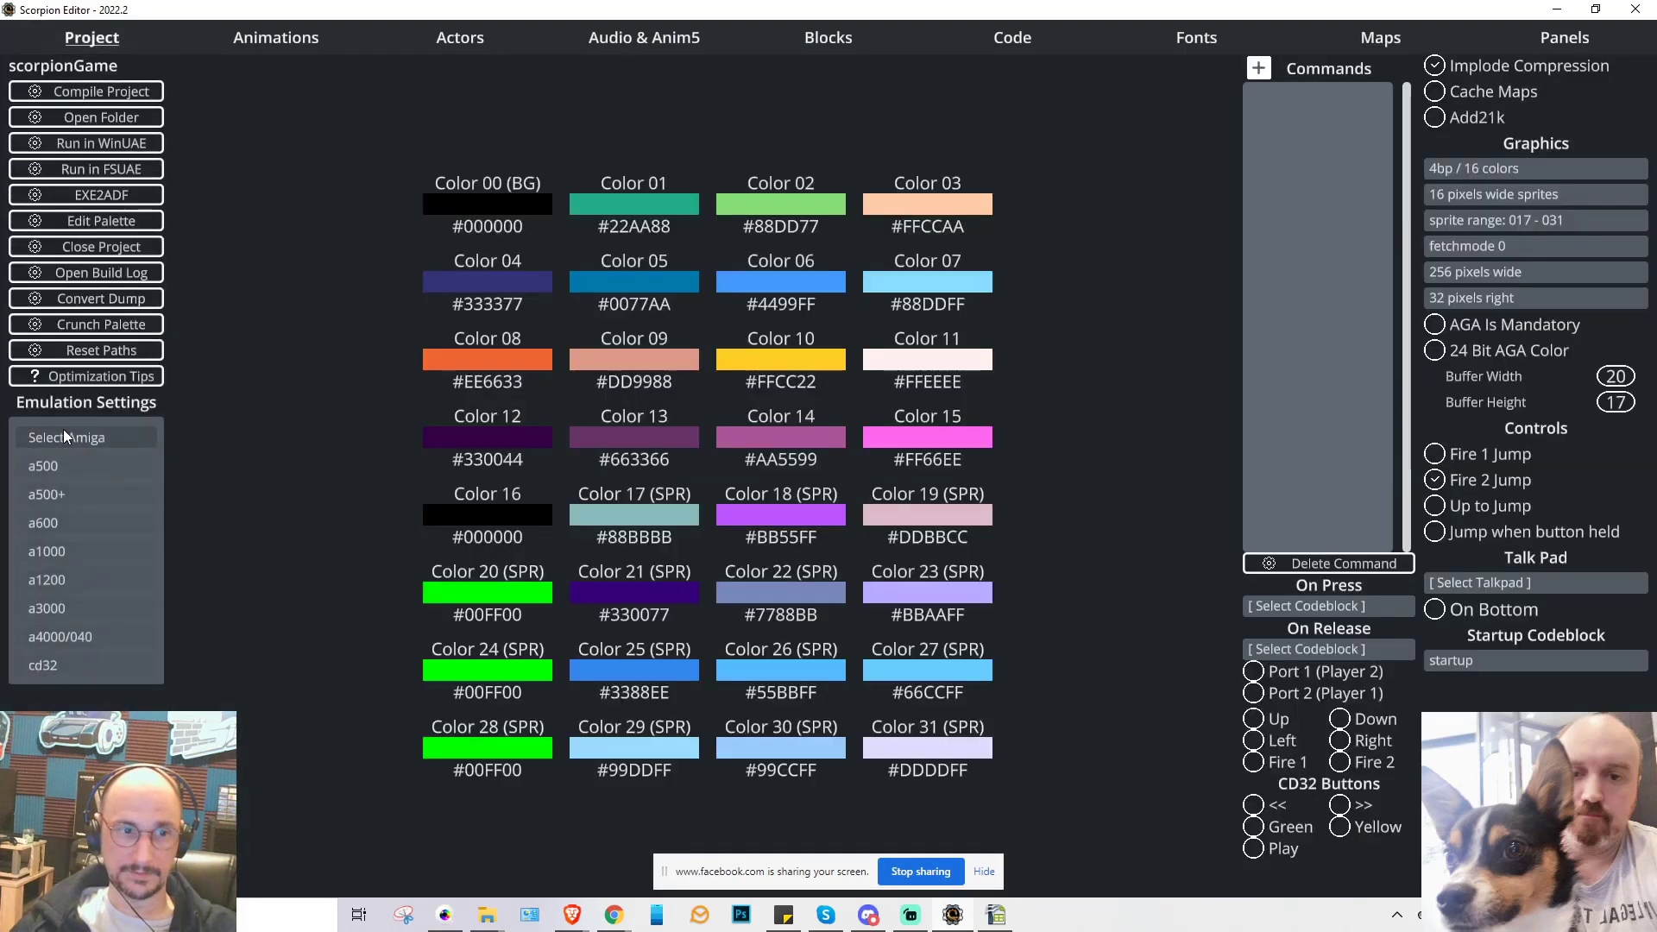
pyautogui.click(83, 578)
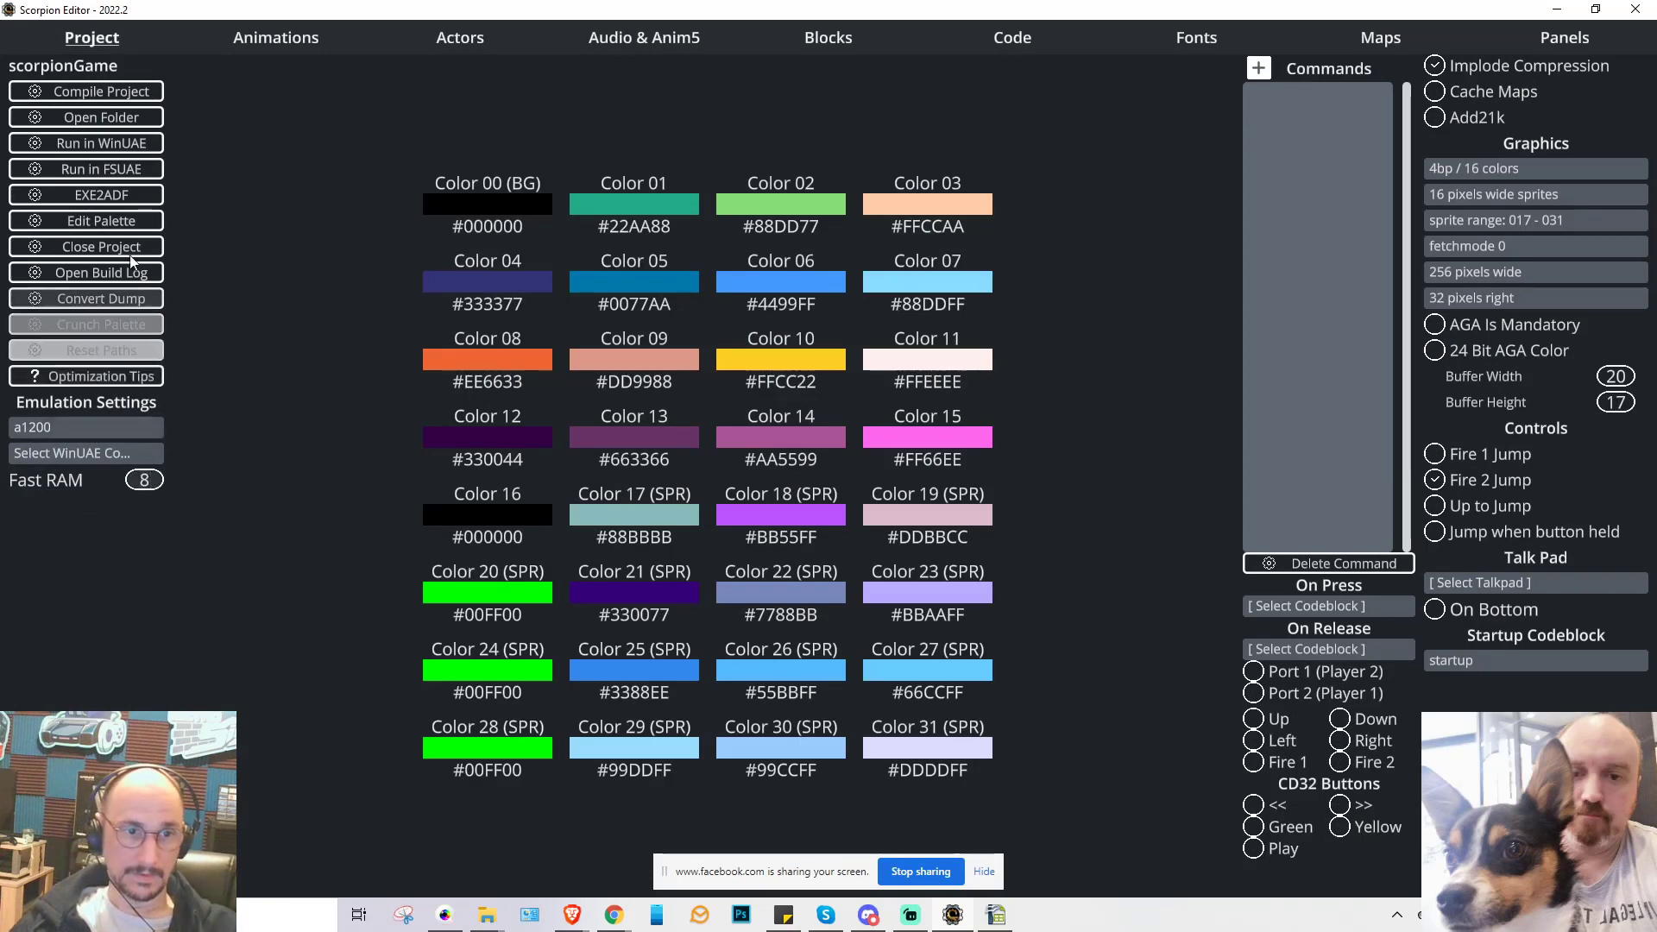
pyautogui.click(101, 143)
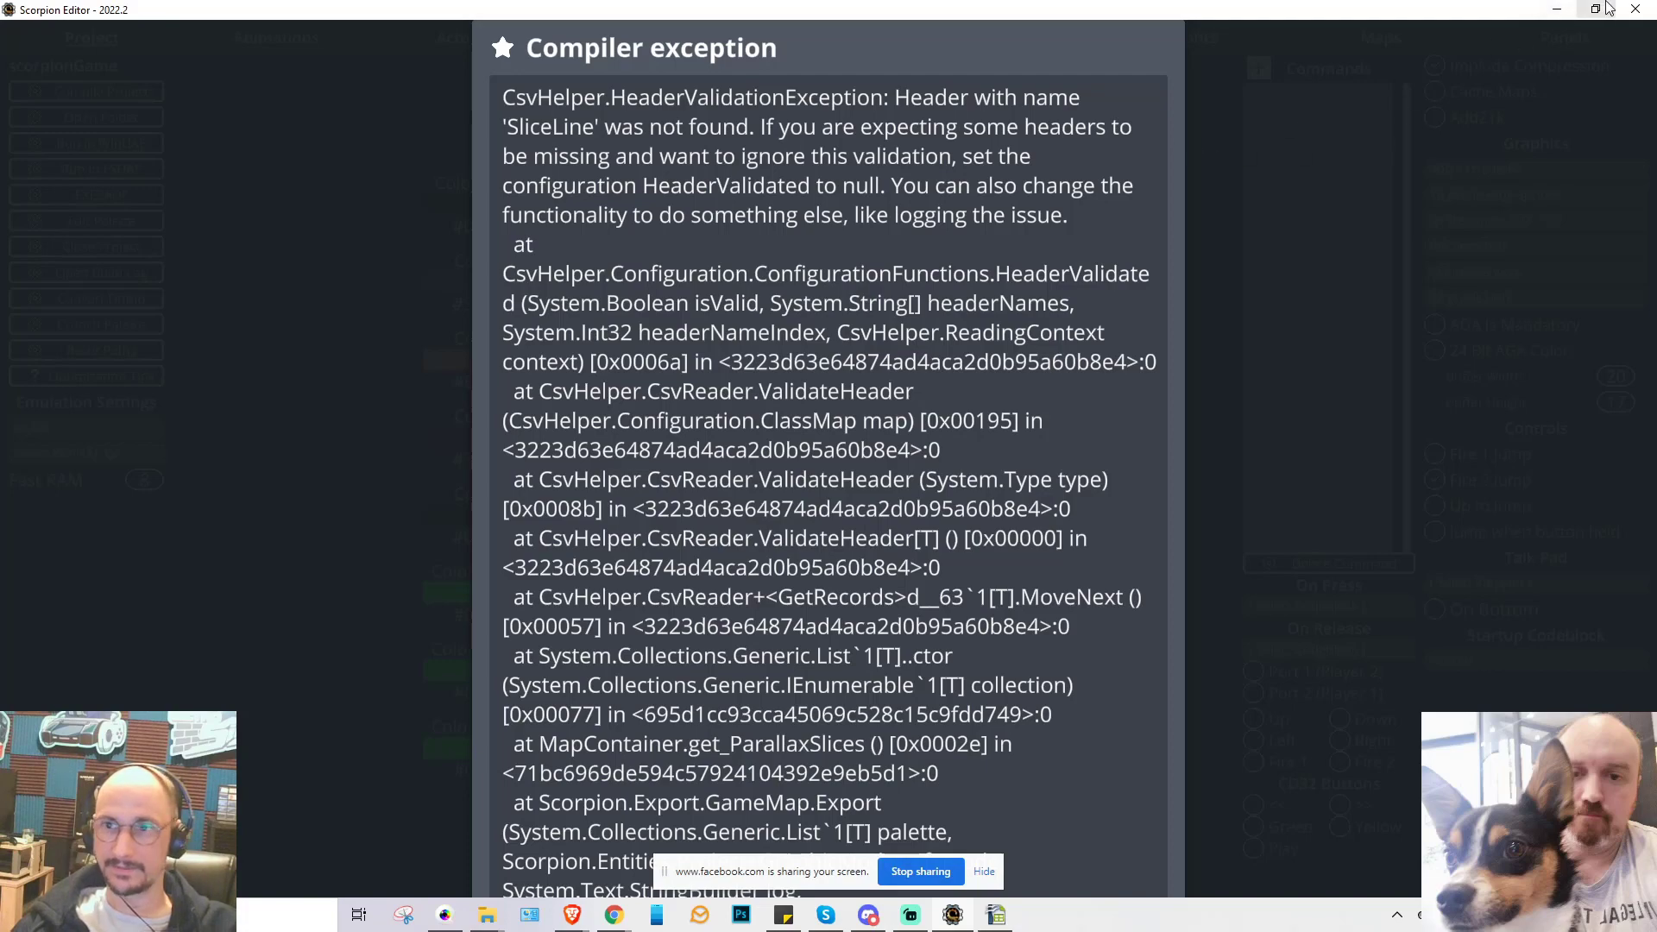
# - Return to OpenOffice Calc and save over map_1.parallax.csv with edited filter settings, using a comma as field delimiter
pyautogui.click(1557, 11)
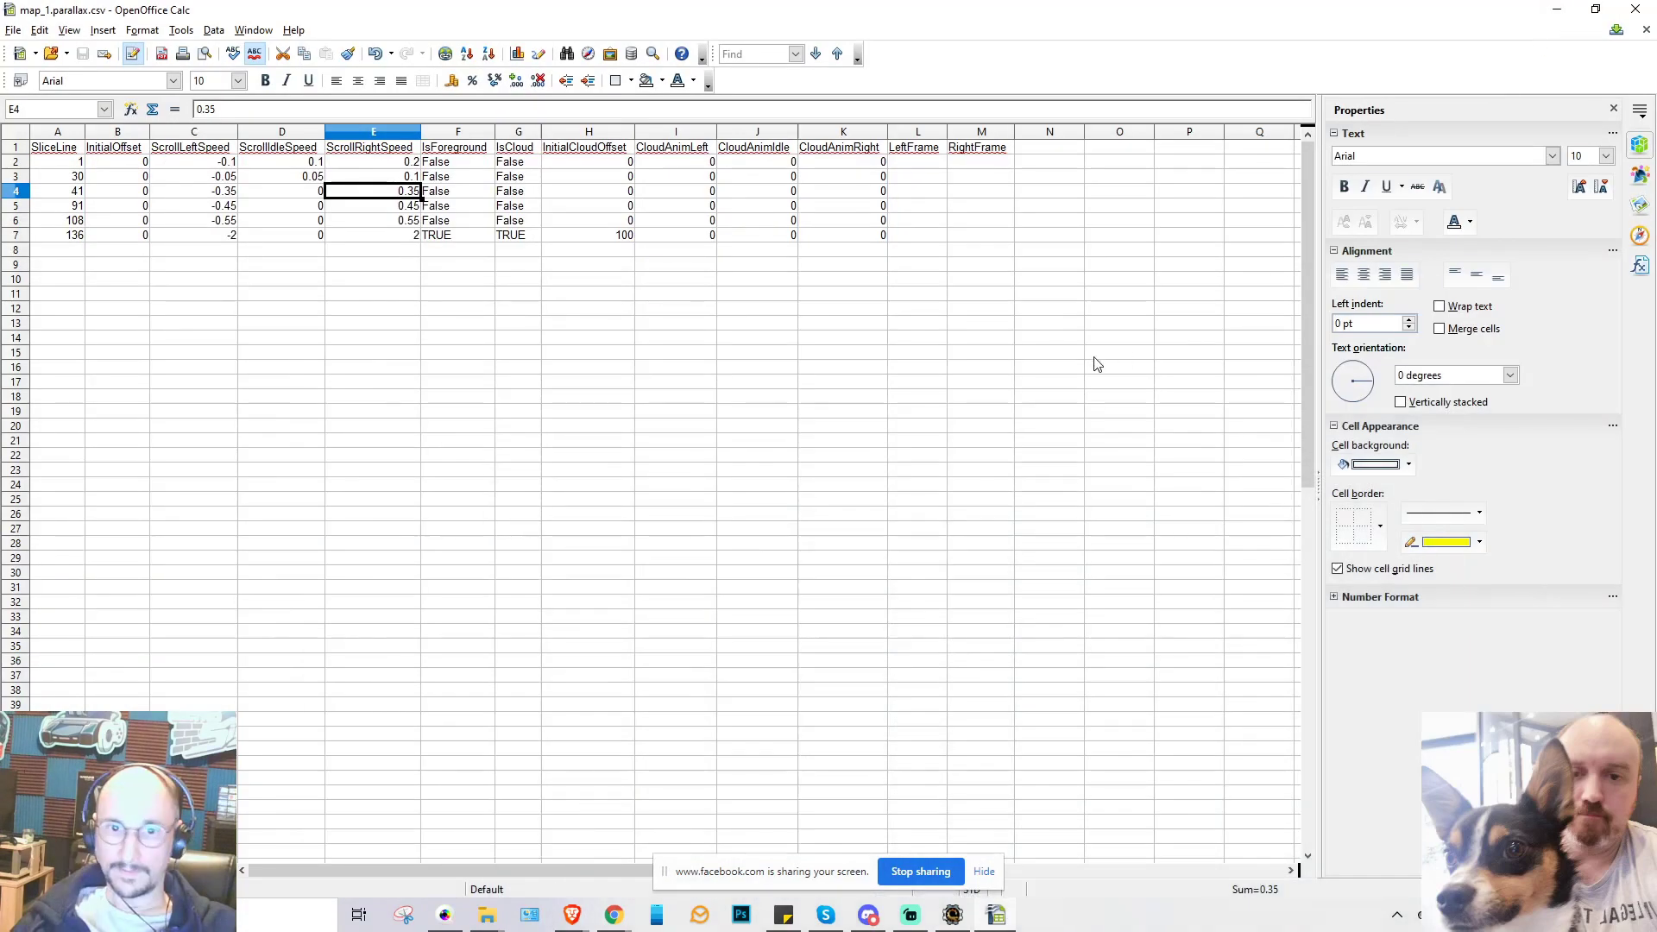
pyautogui.click(13, 30)
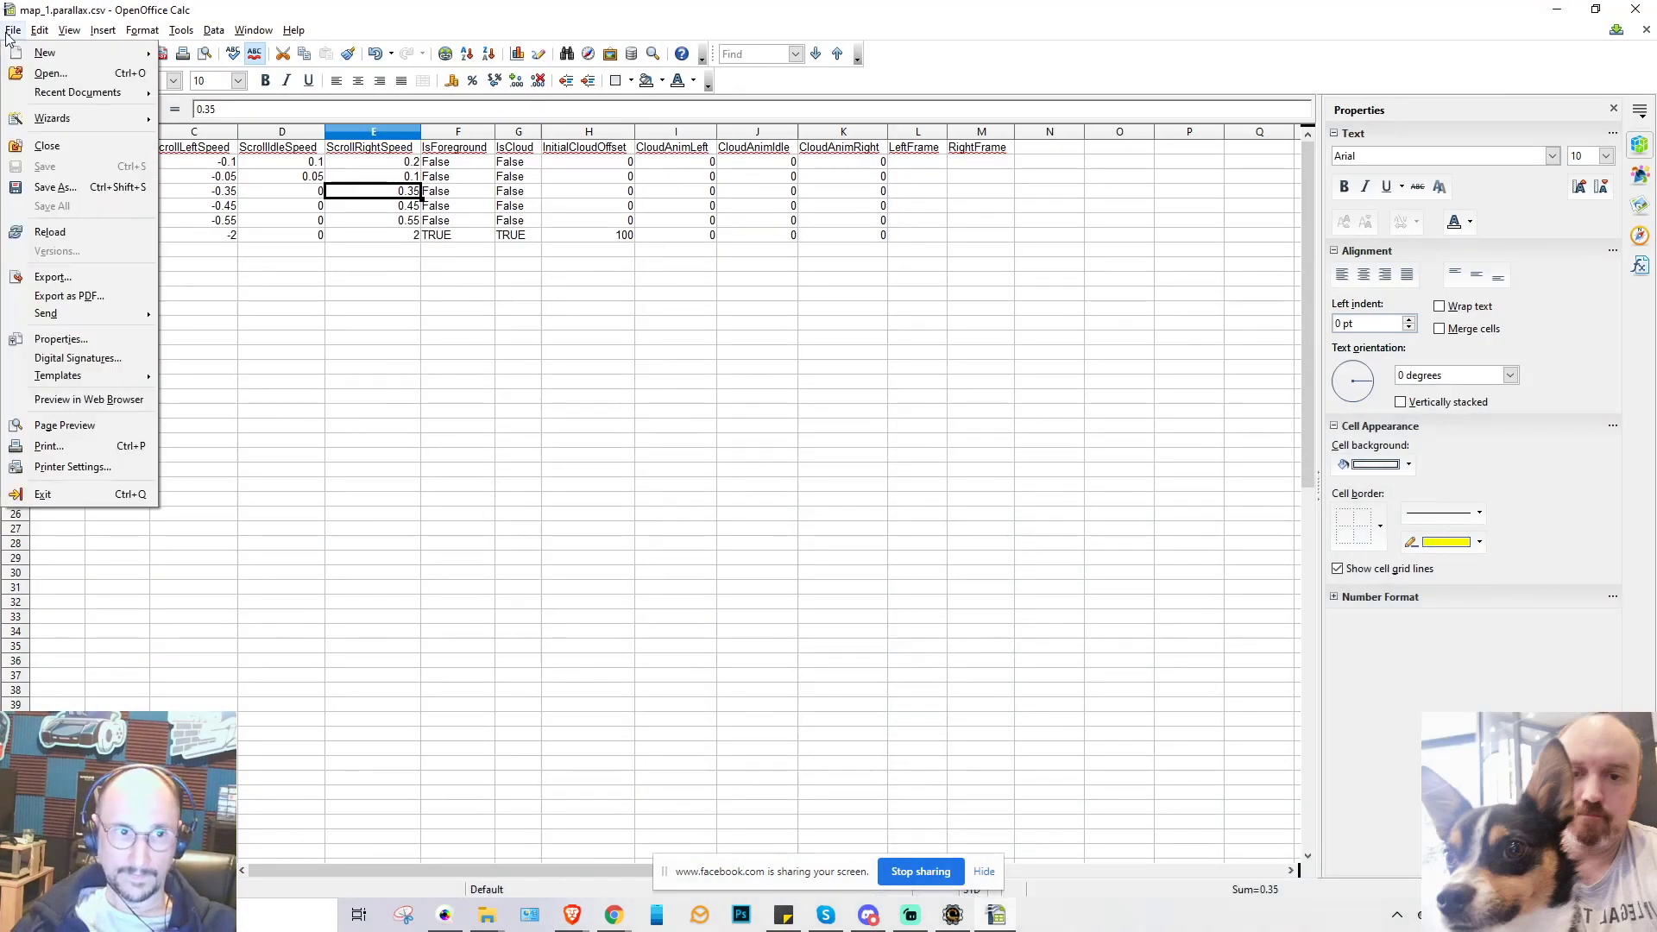
pyautogui.click(66, 189)
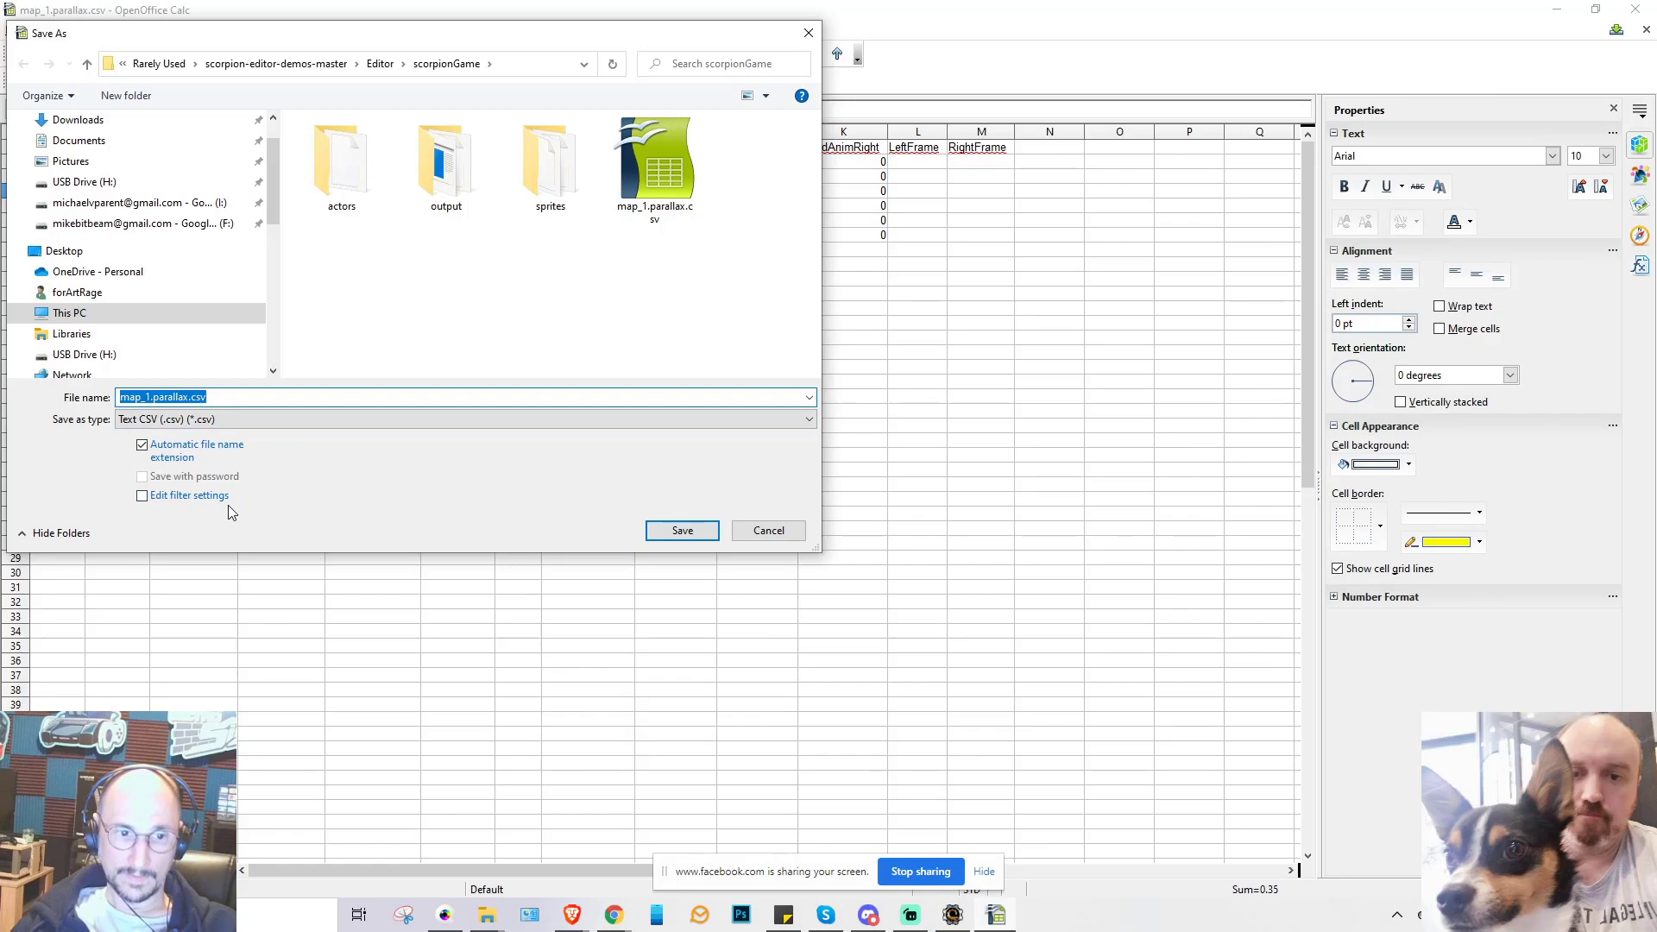
pyautogui.click(142, 496)
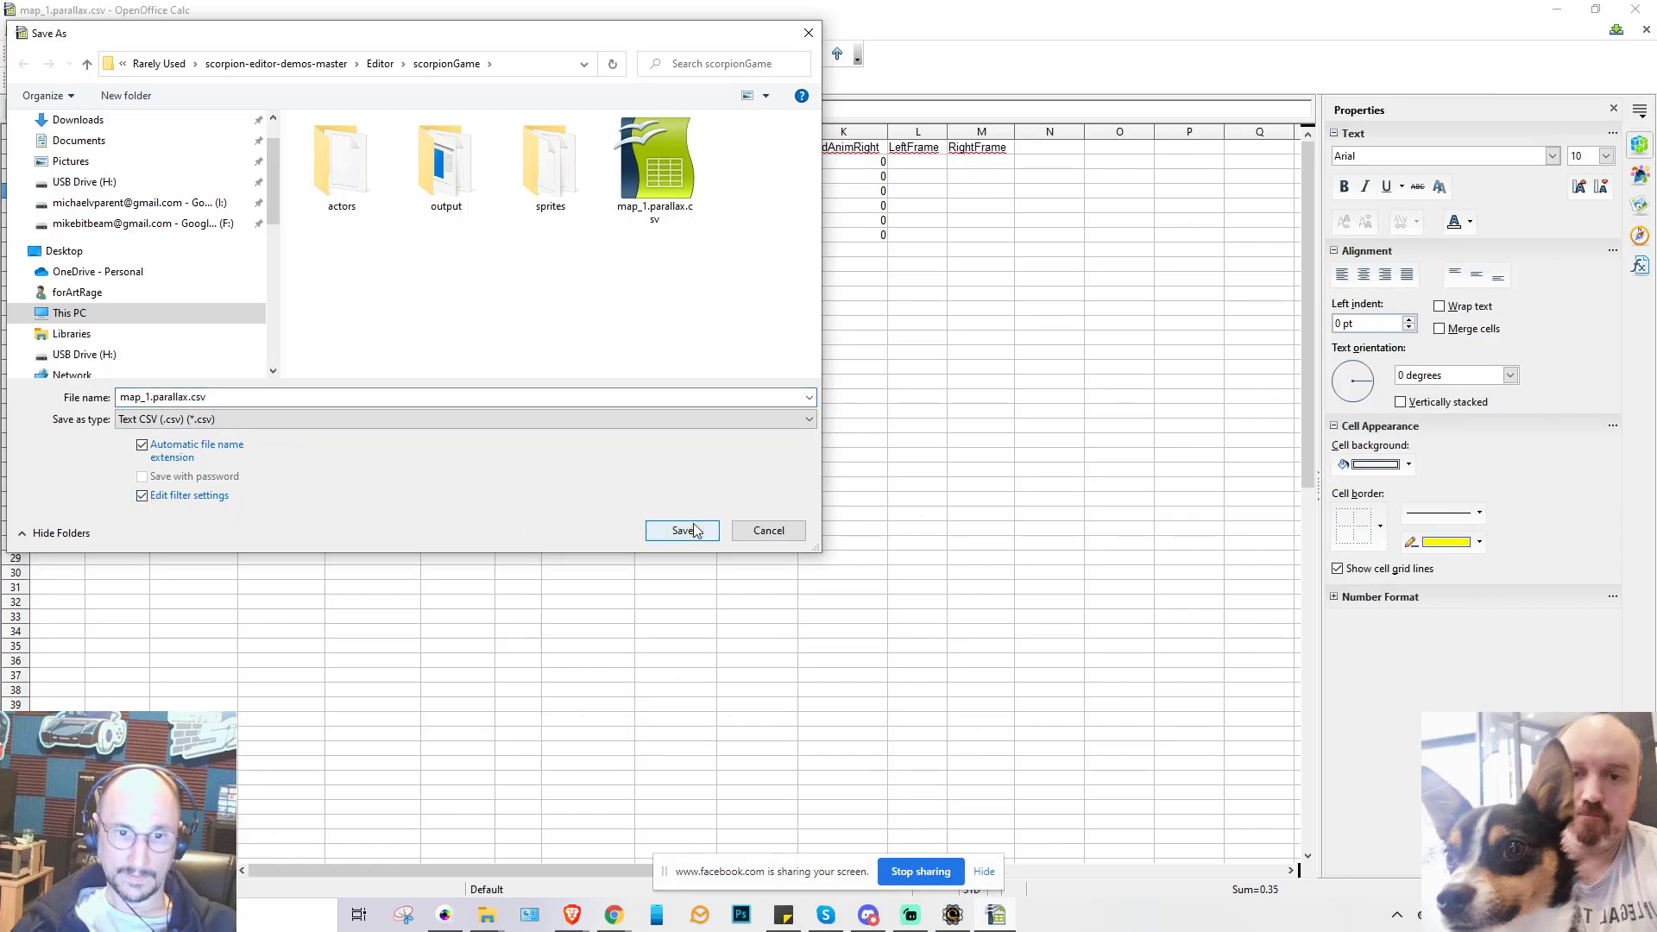
pyautogui.click(695, 530)
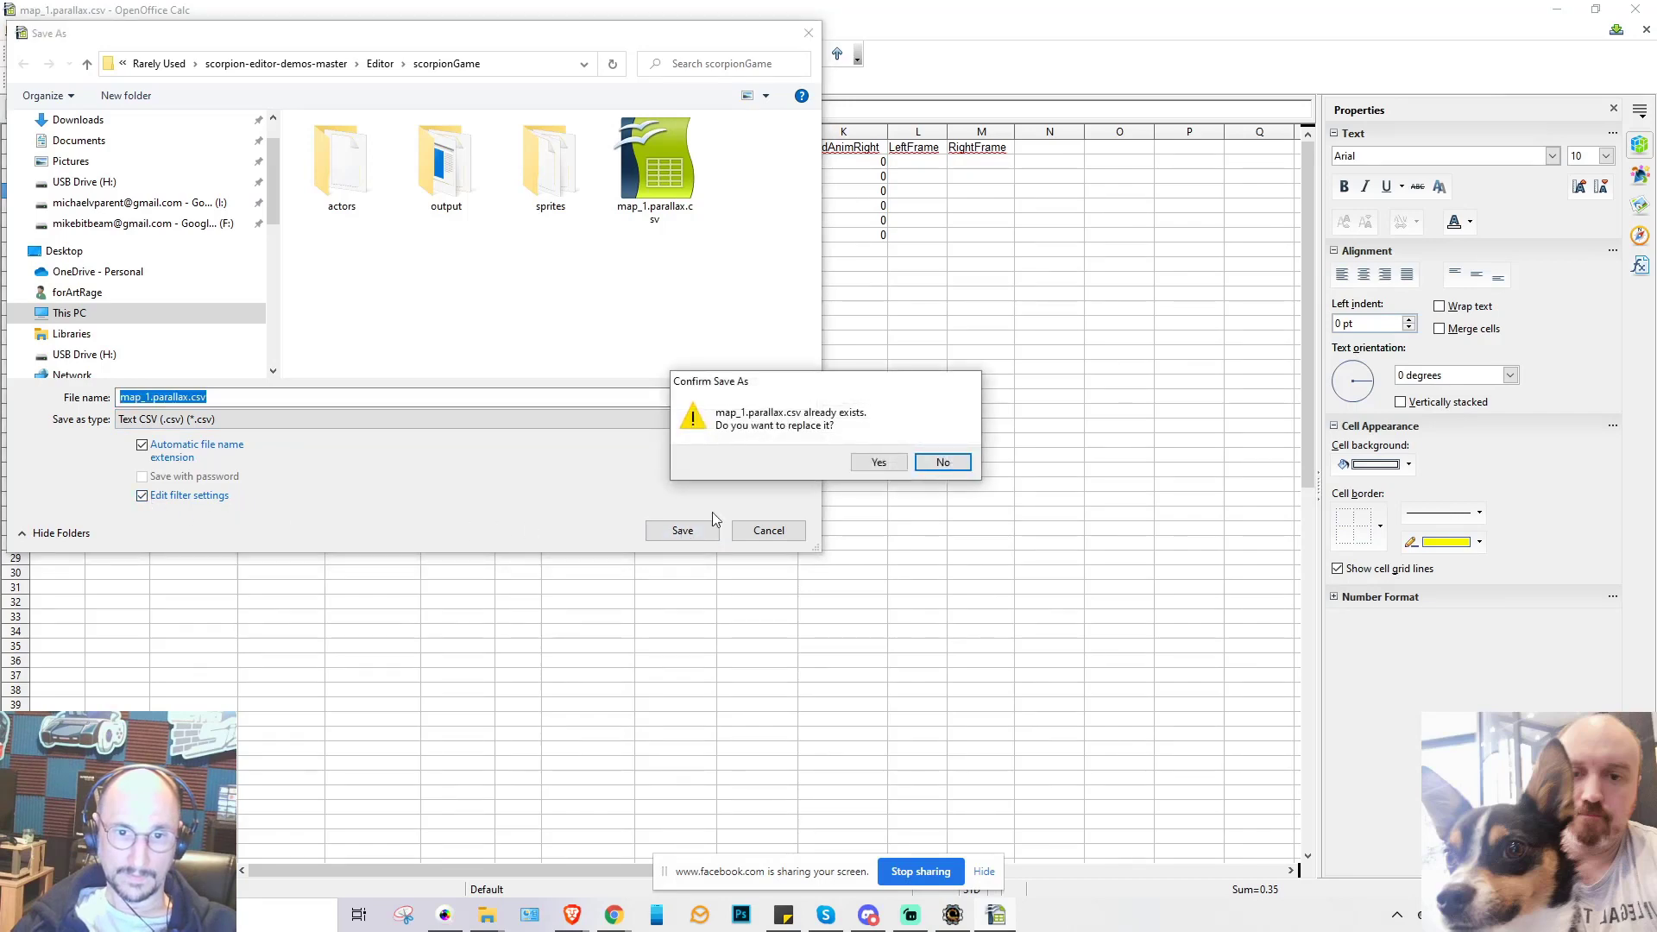
pyautogui.click(870, 462)
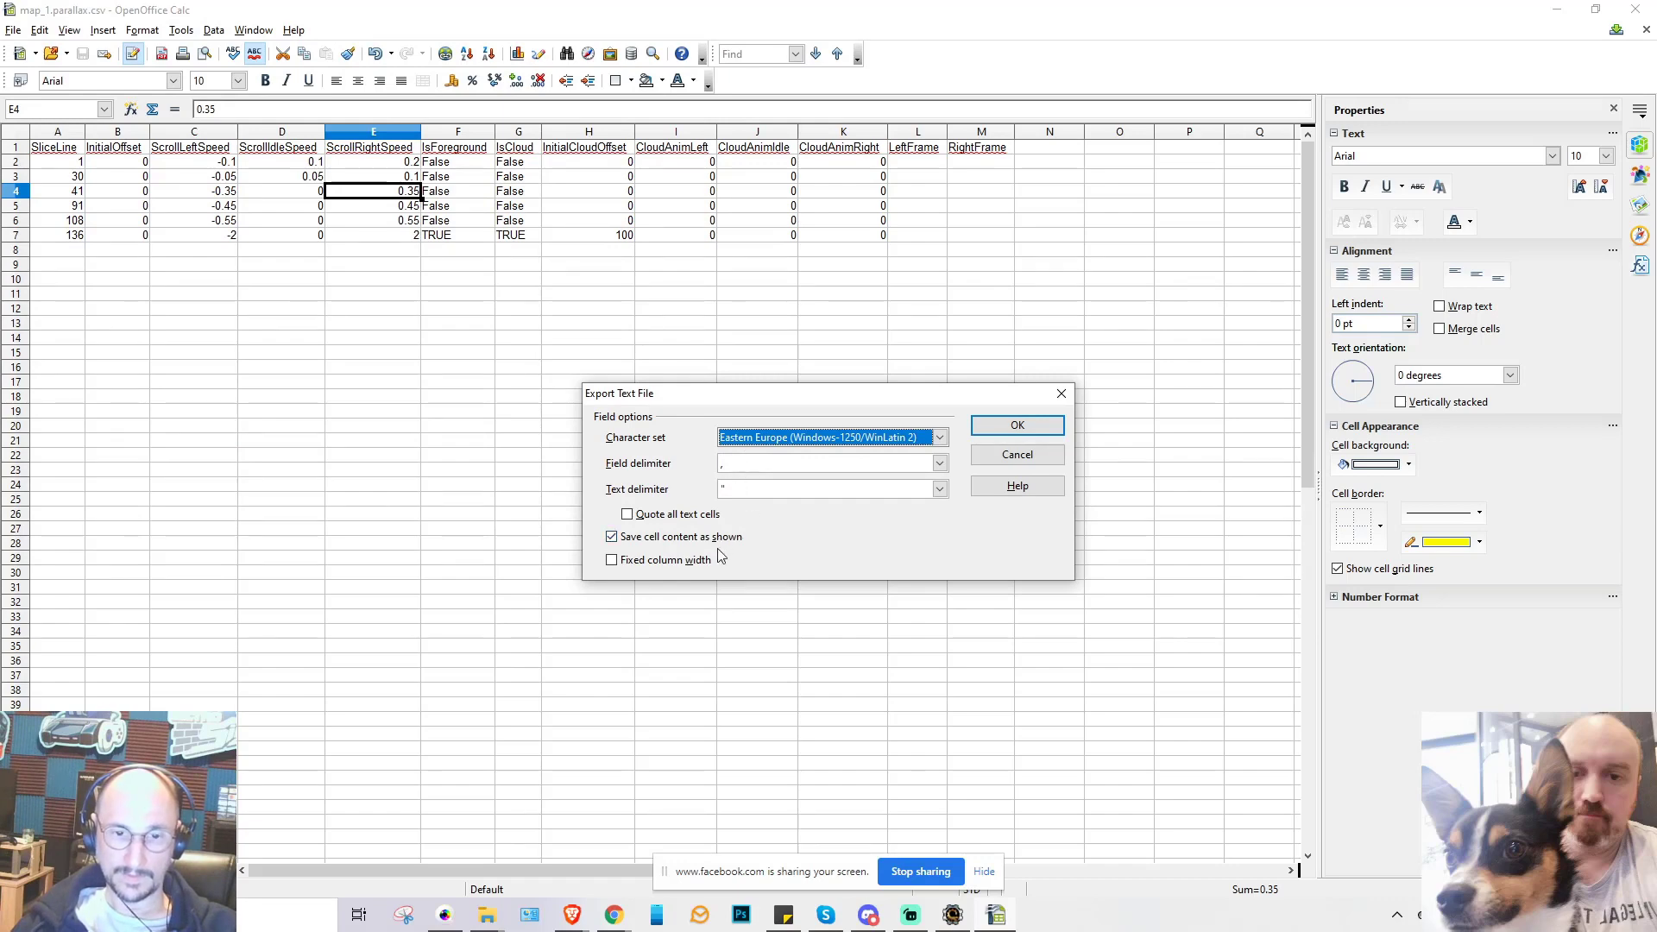
pyautogui.click(1008, 437)
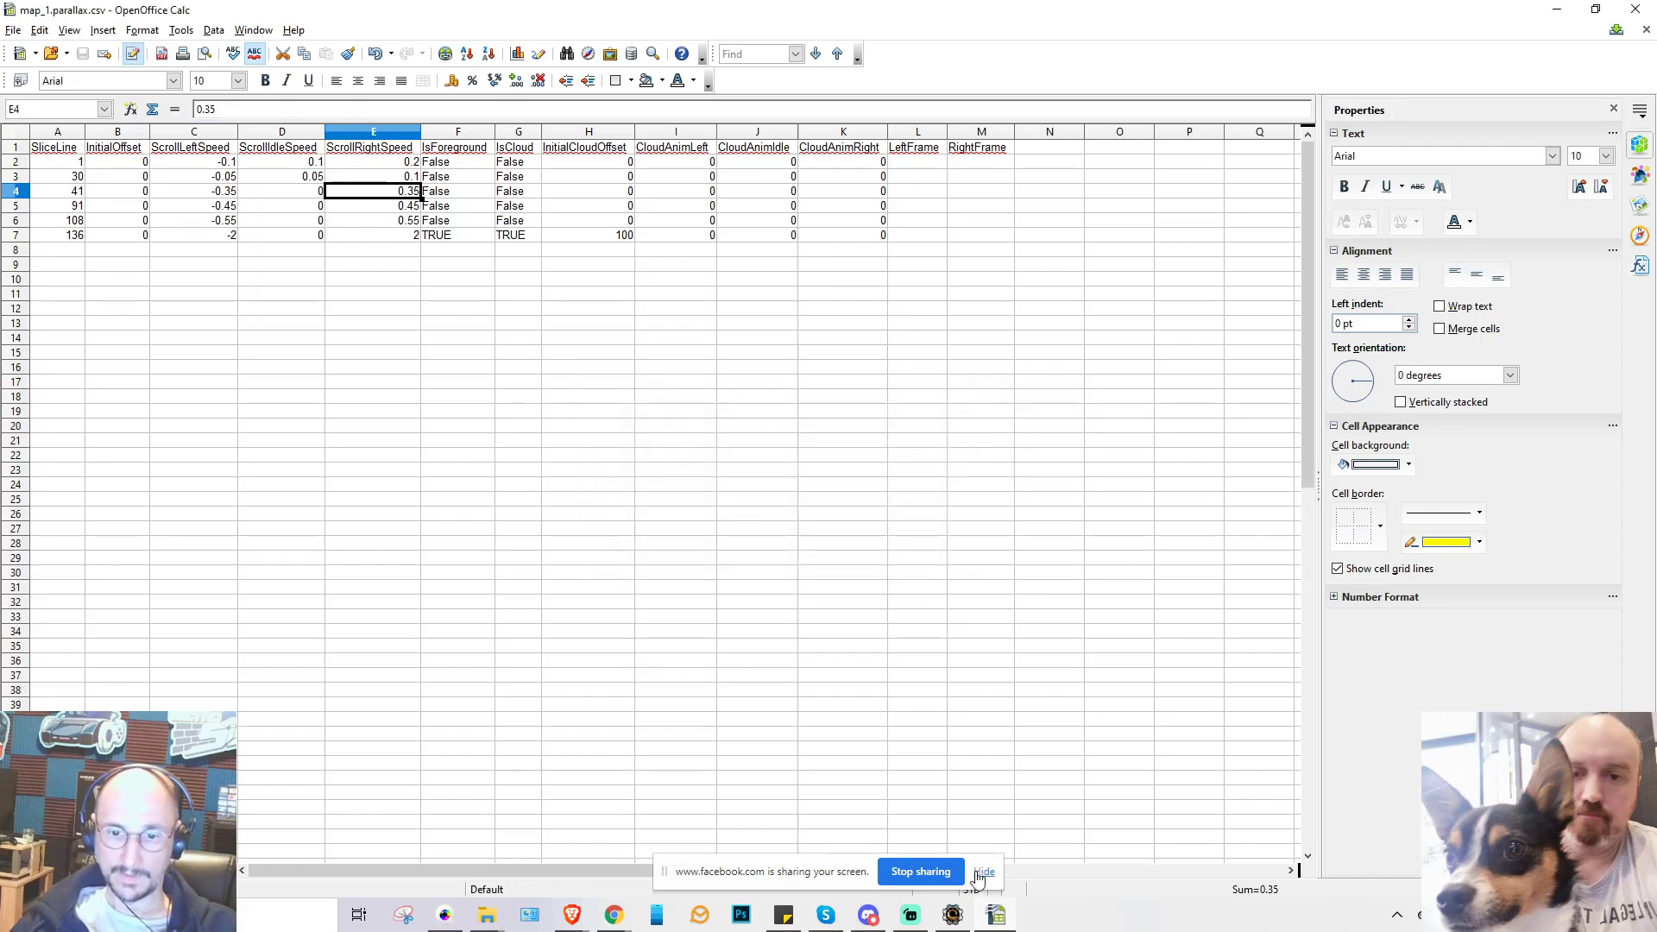
# - Return to Scorpion Editor, dismiss the compiler exception, and compile and run the project in WinUAE
pyautogui.click(952, 915)
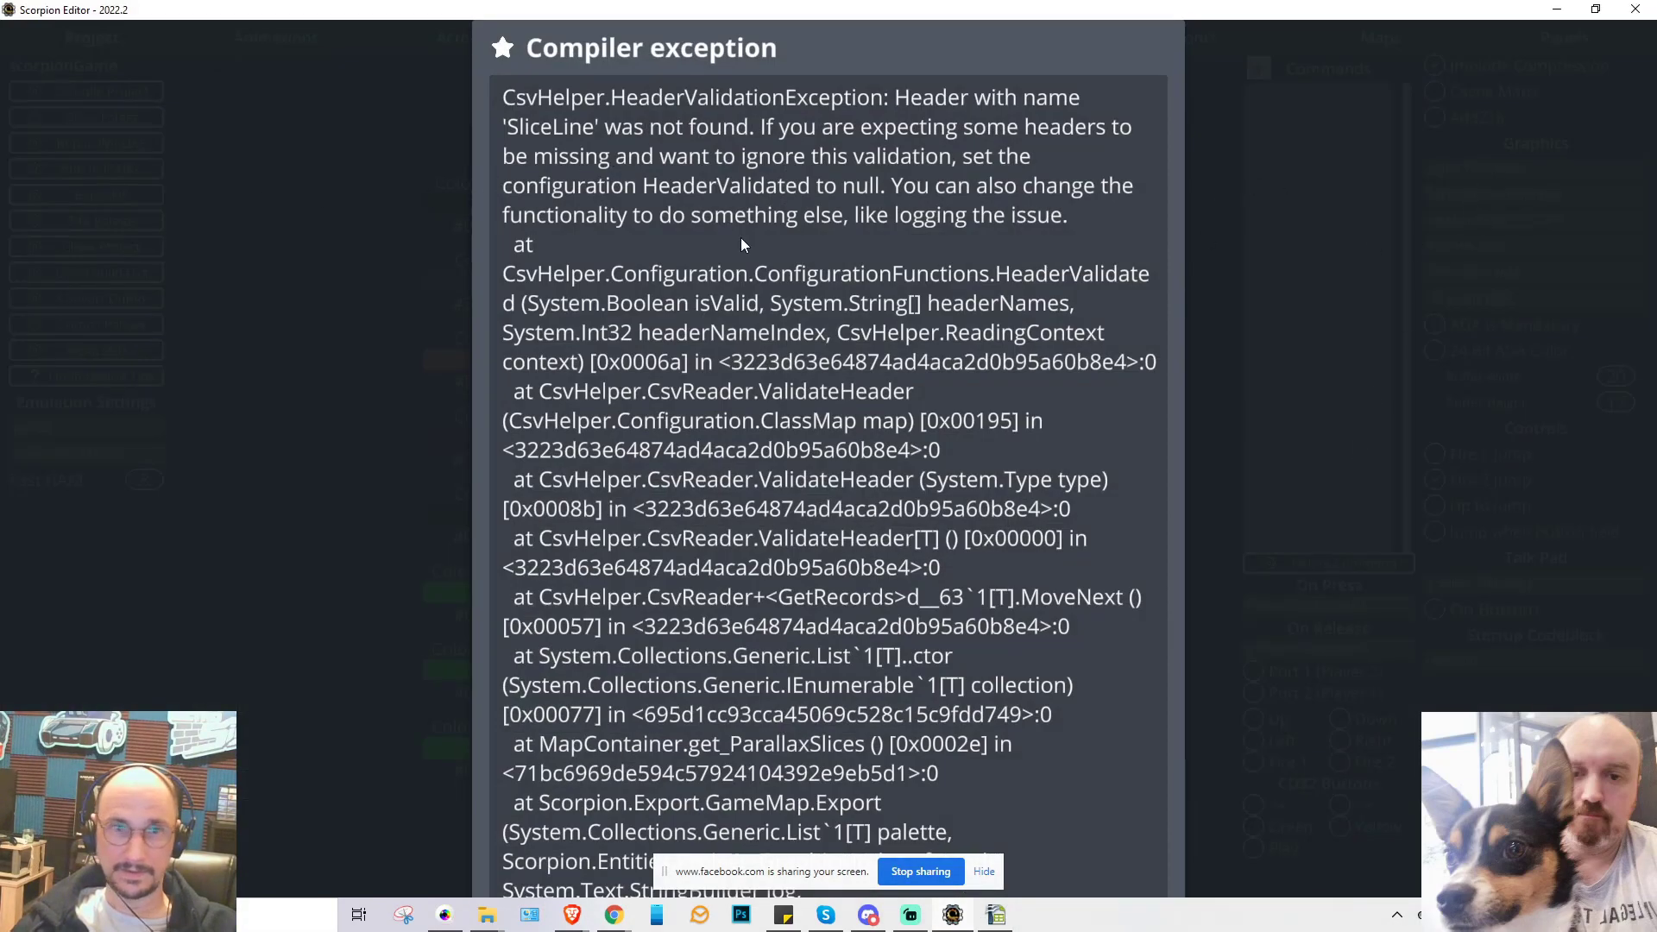
pyautogui.click(1484, 287)
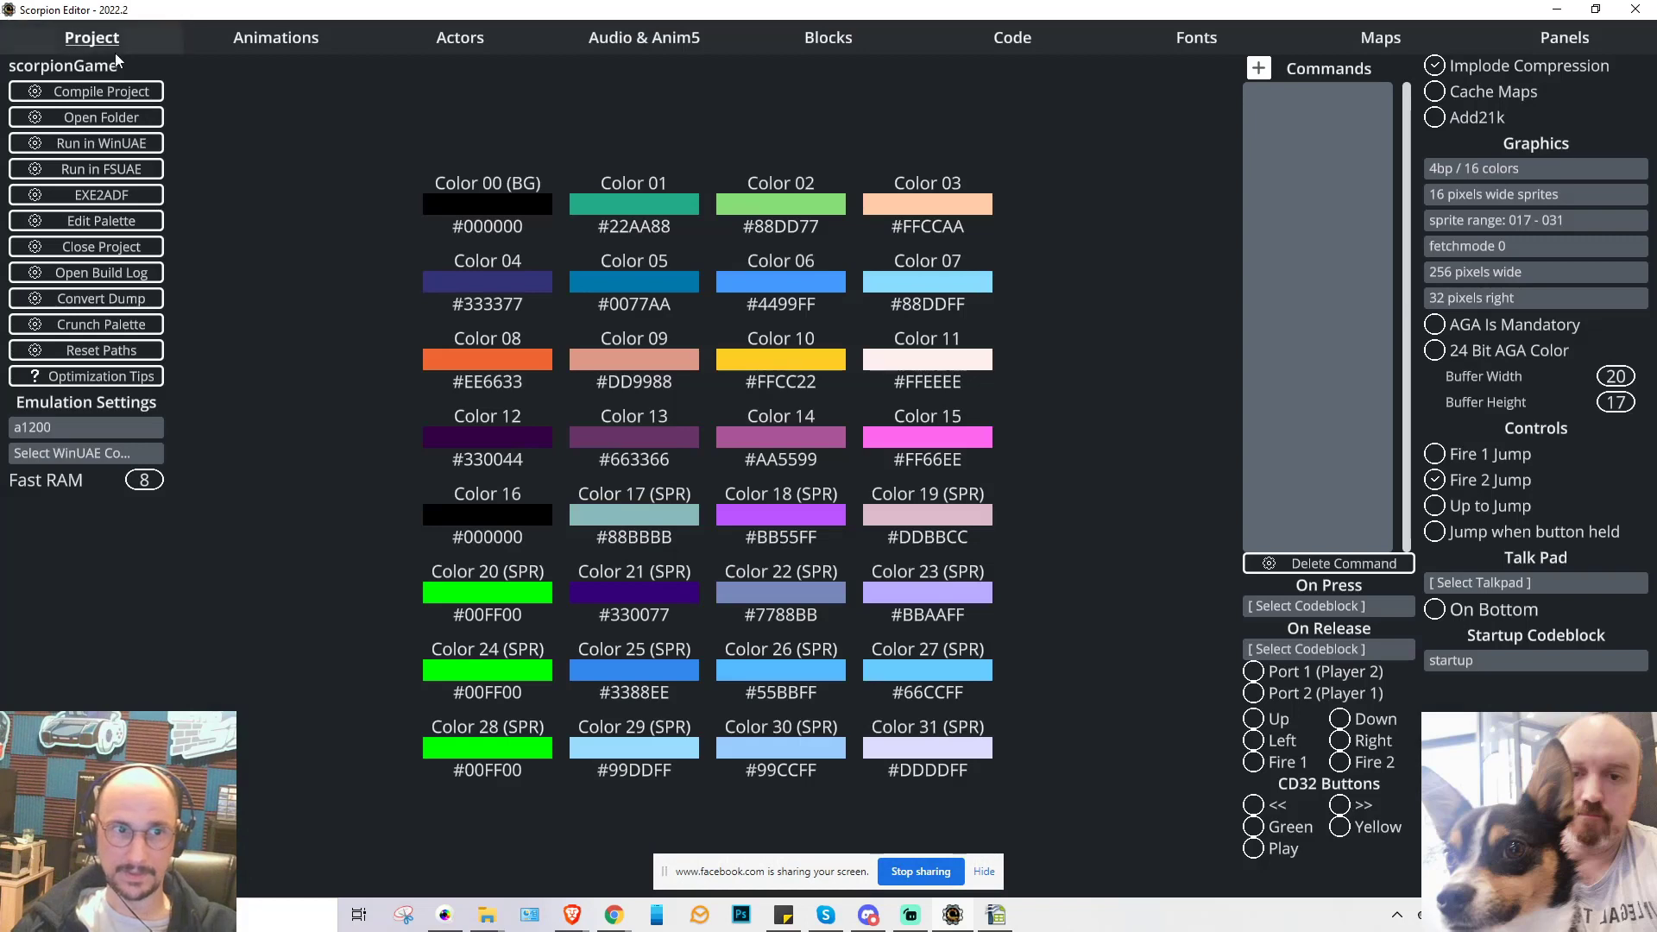
pyautogui.click(129, 94)
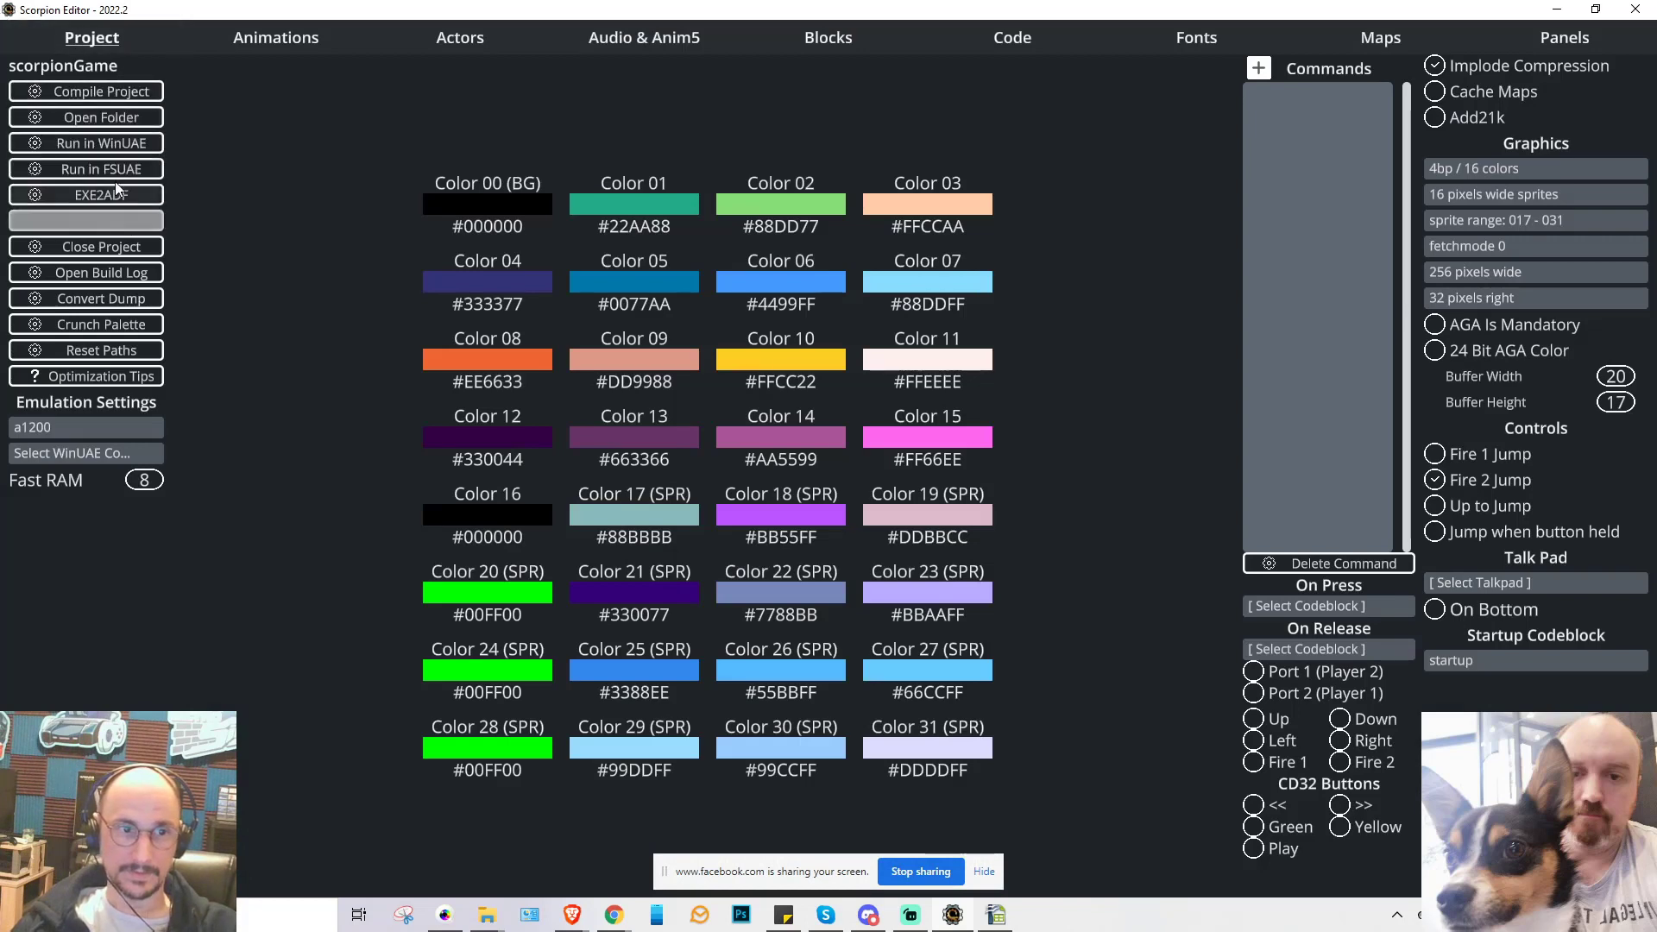
pyautogui.click(104, 144)
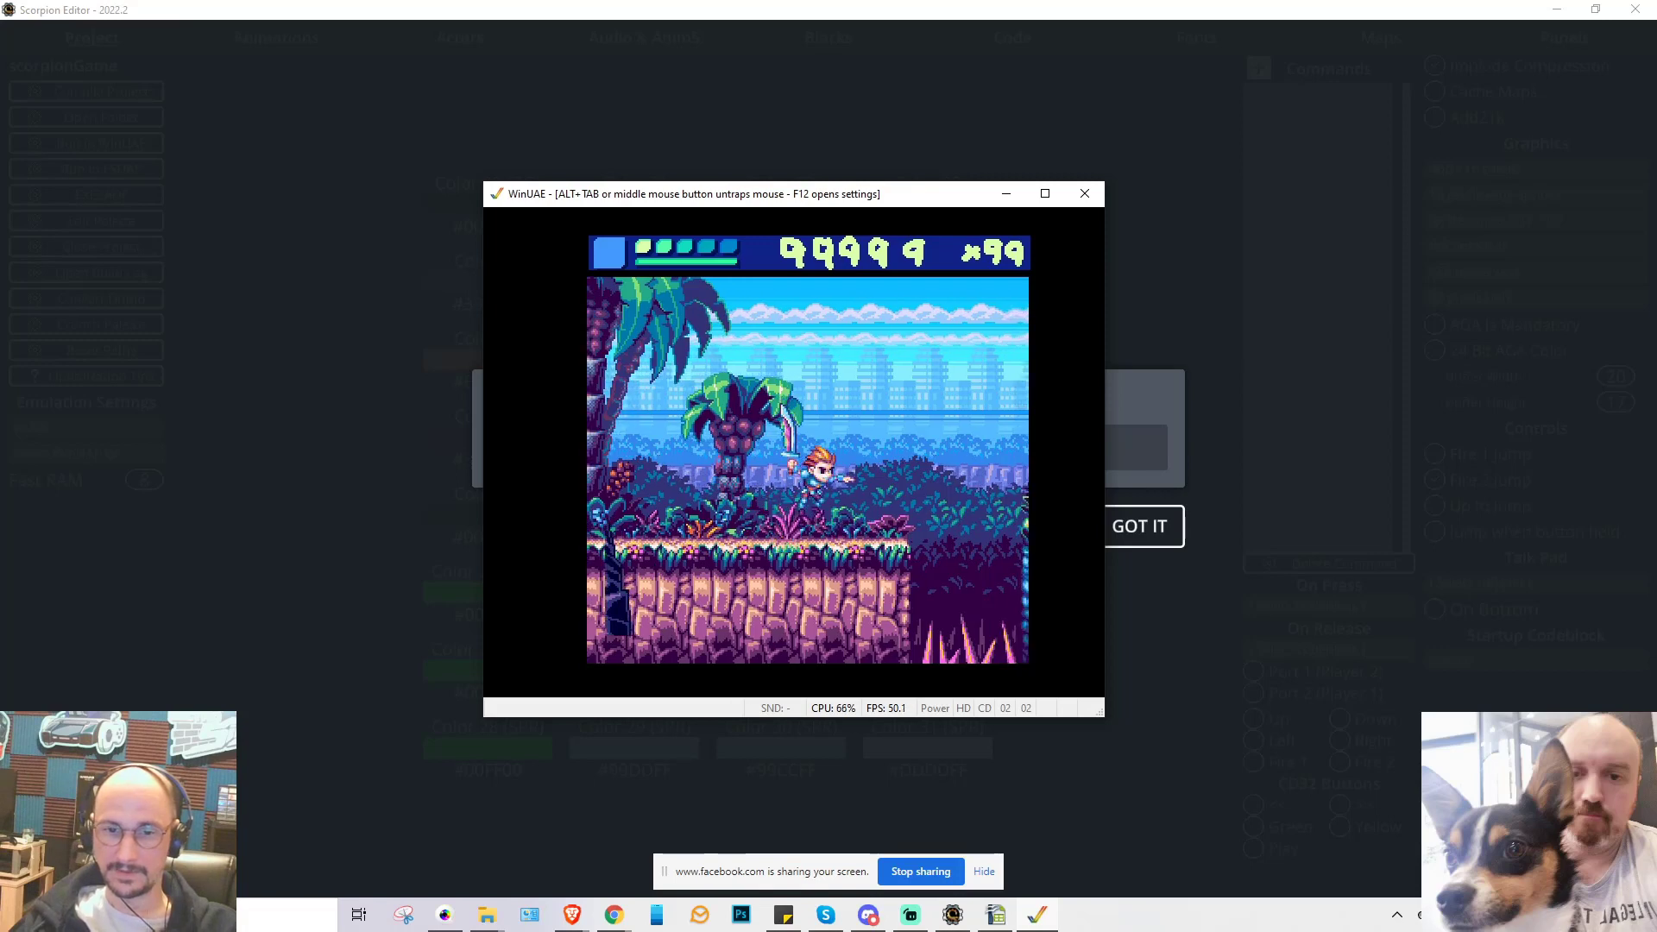
# - Test the level by moving the player back and forth and across the gap to the pillars, checking the parallax scrolling
pyautogui.press('Left')
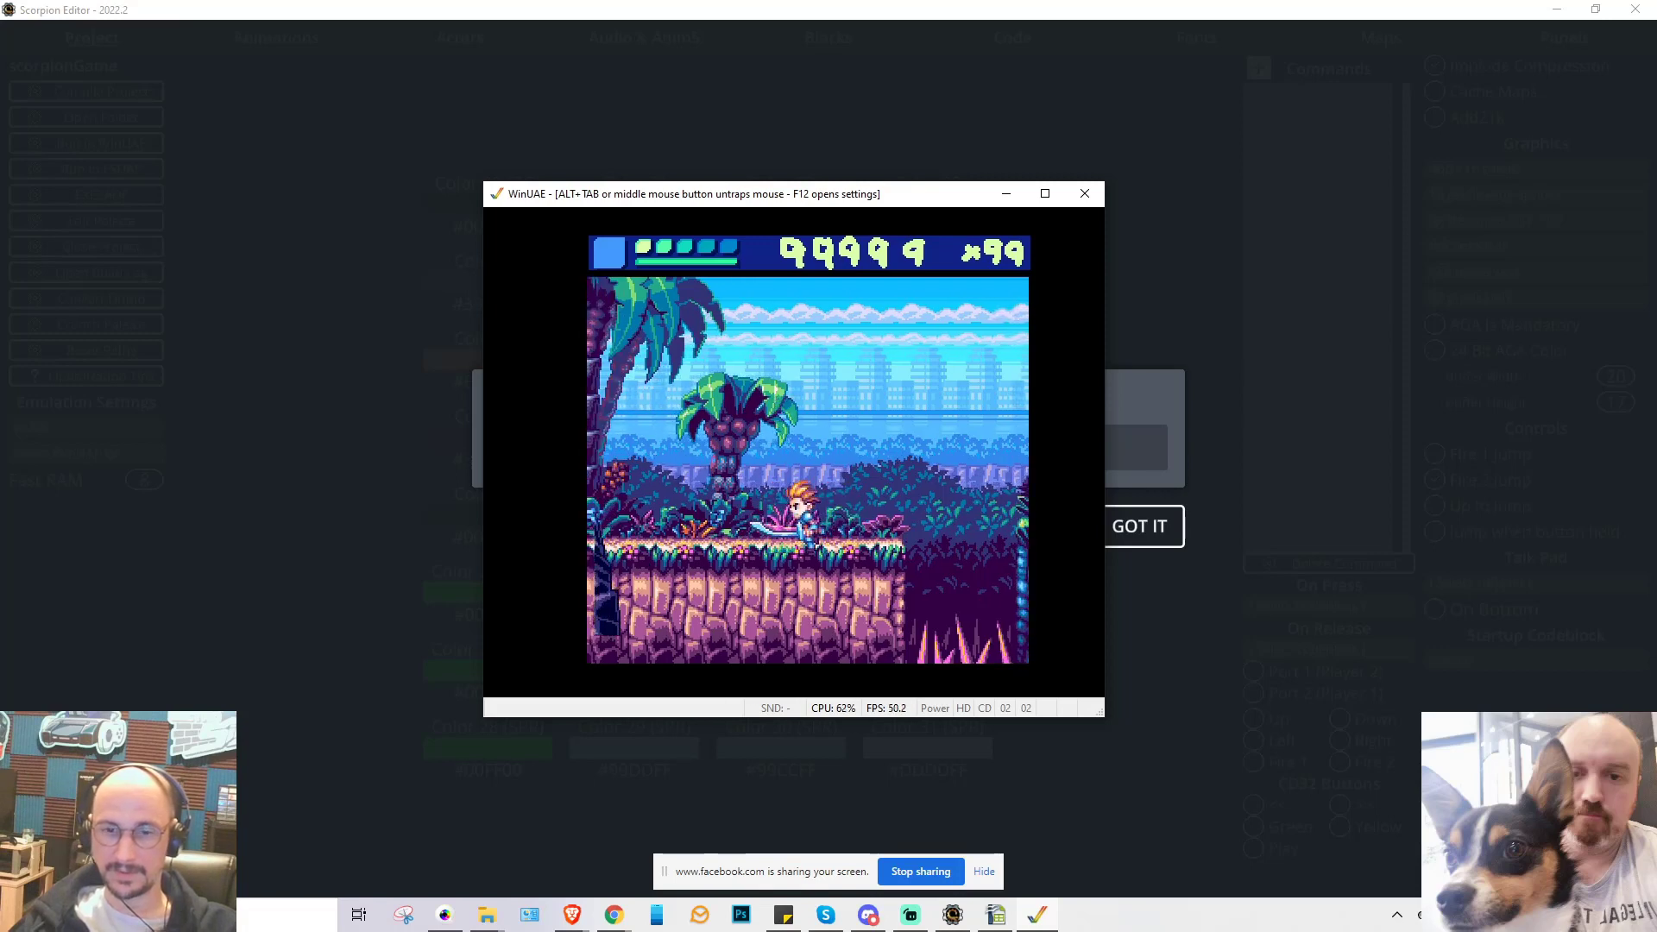
pyautogui.press('Right')
pyautogui.press('Up')
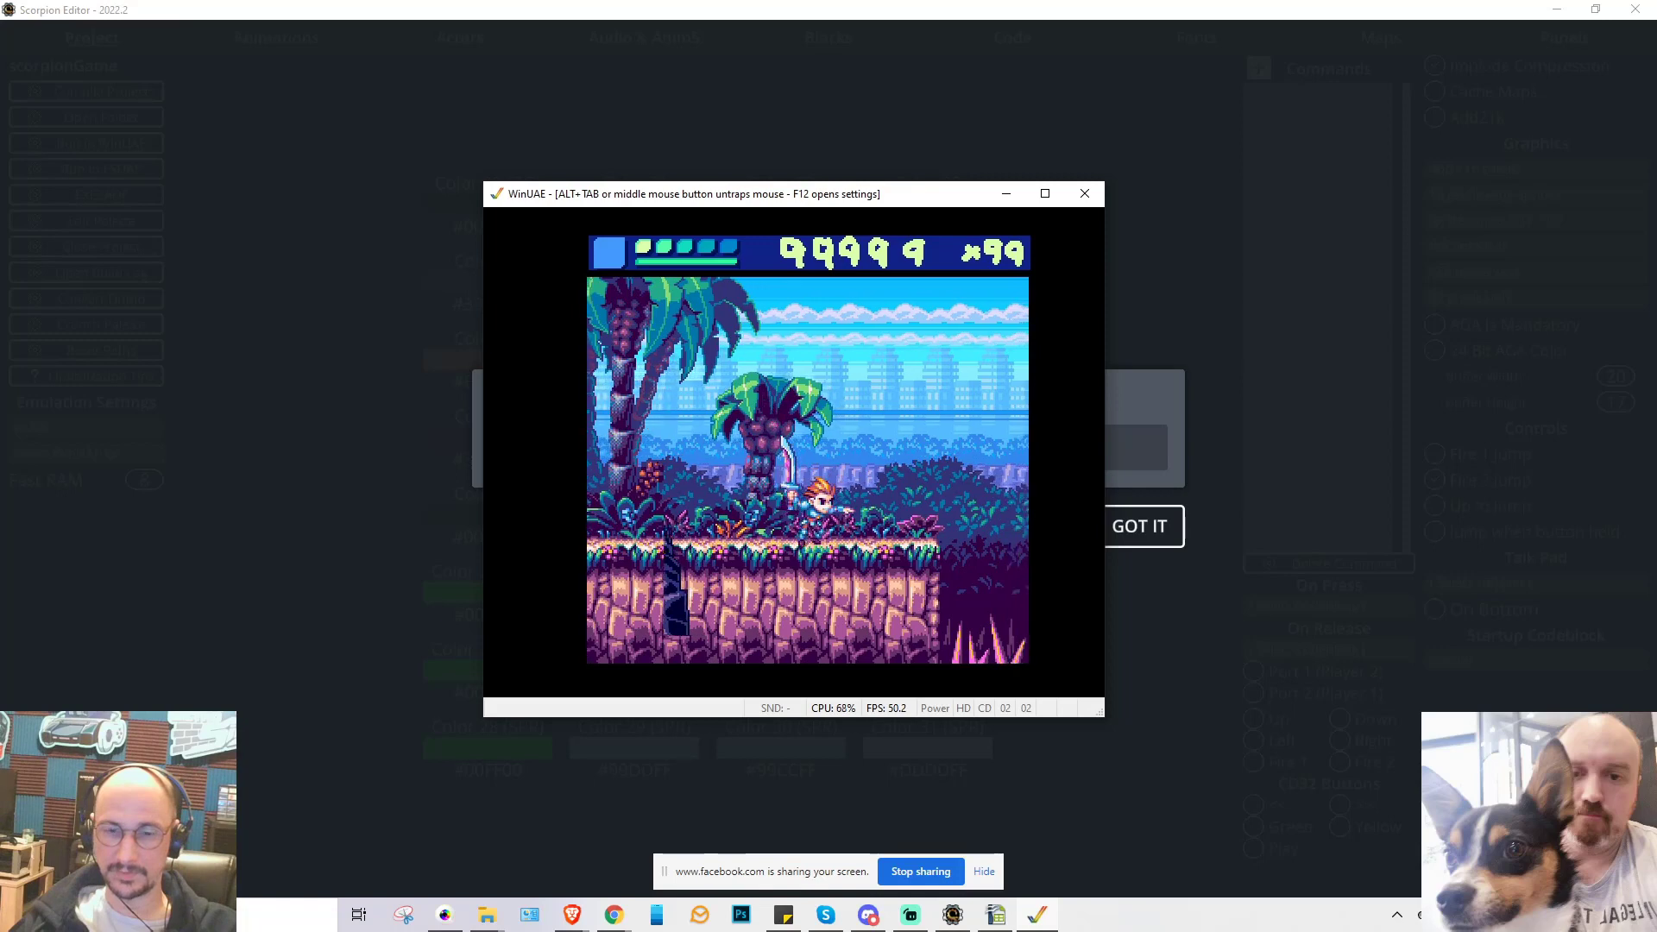
pyautogui.press('Left')
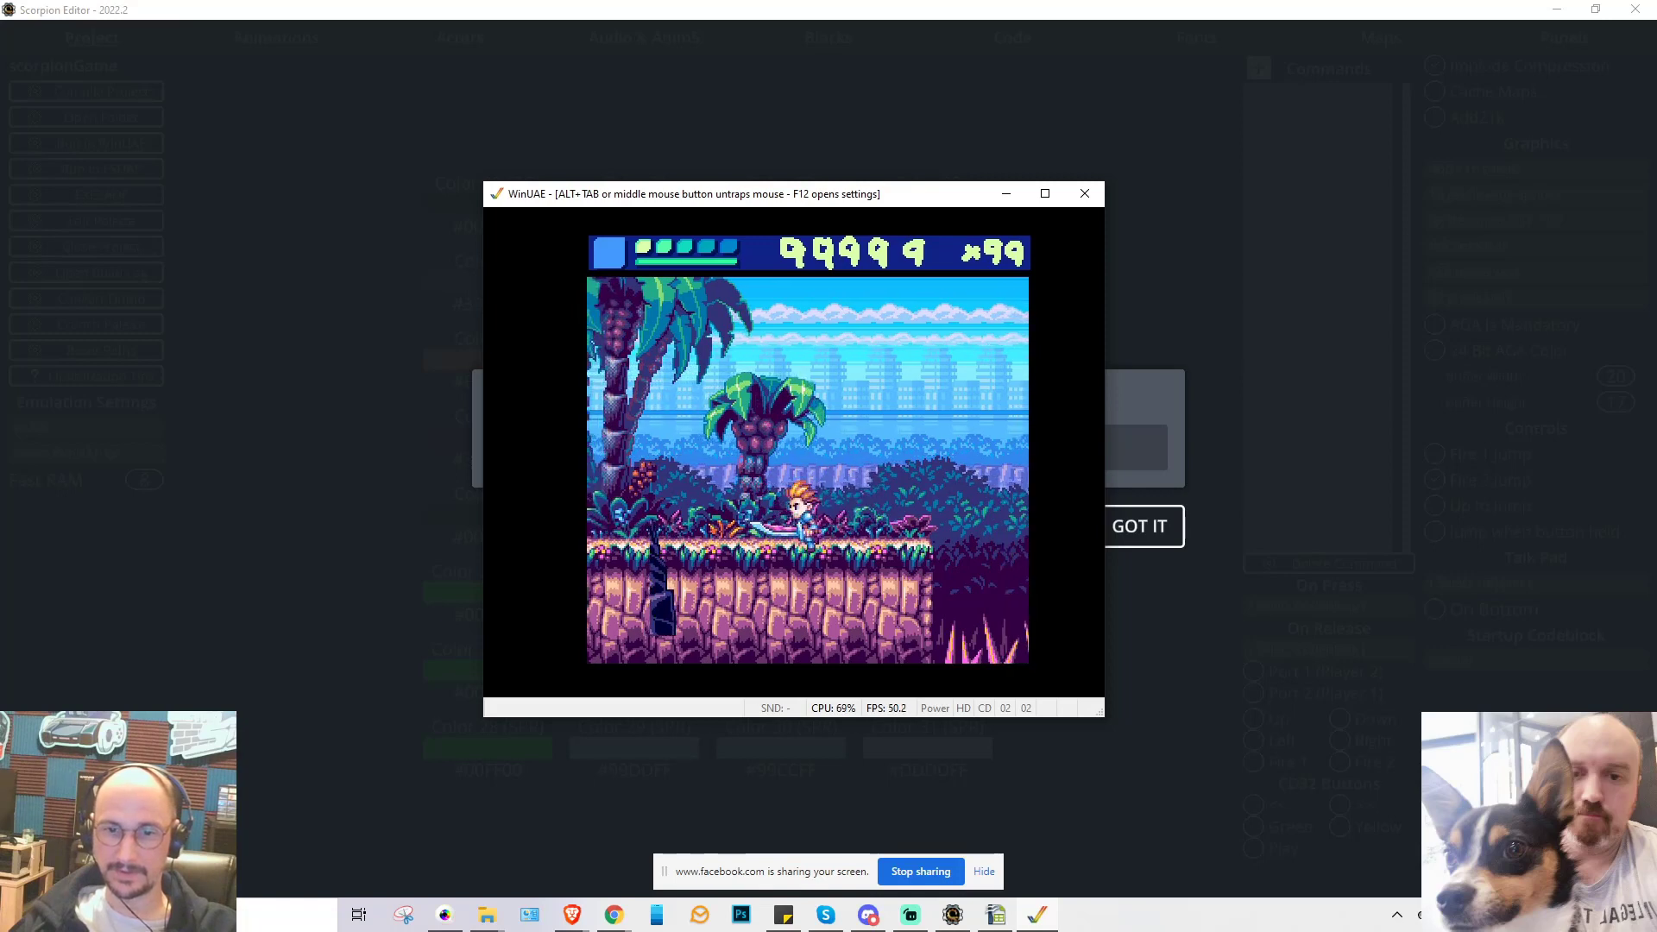
pyautogui.press('Right')
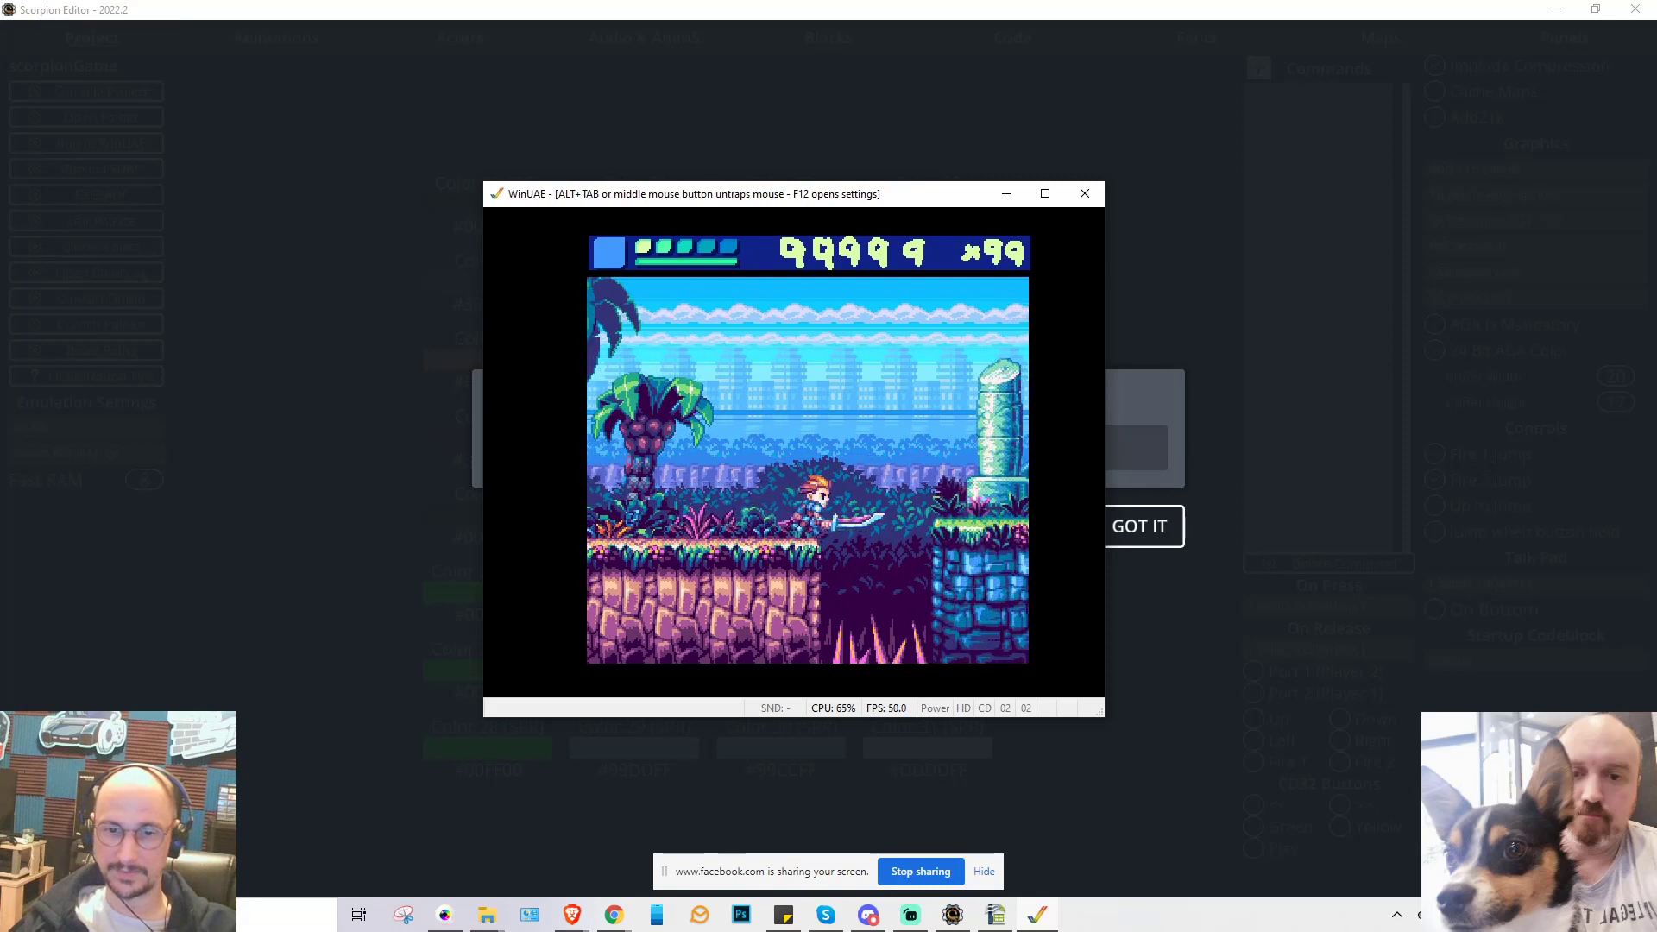
pyautogui.press('Up')
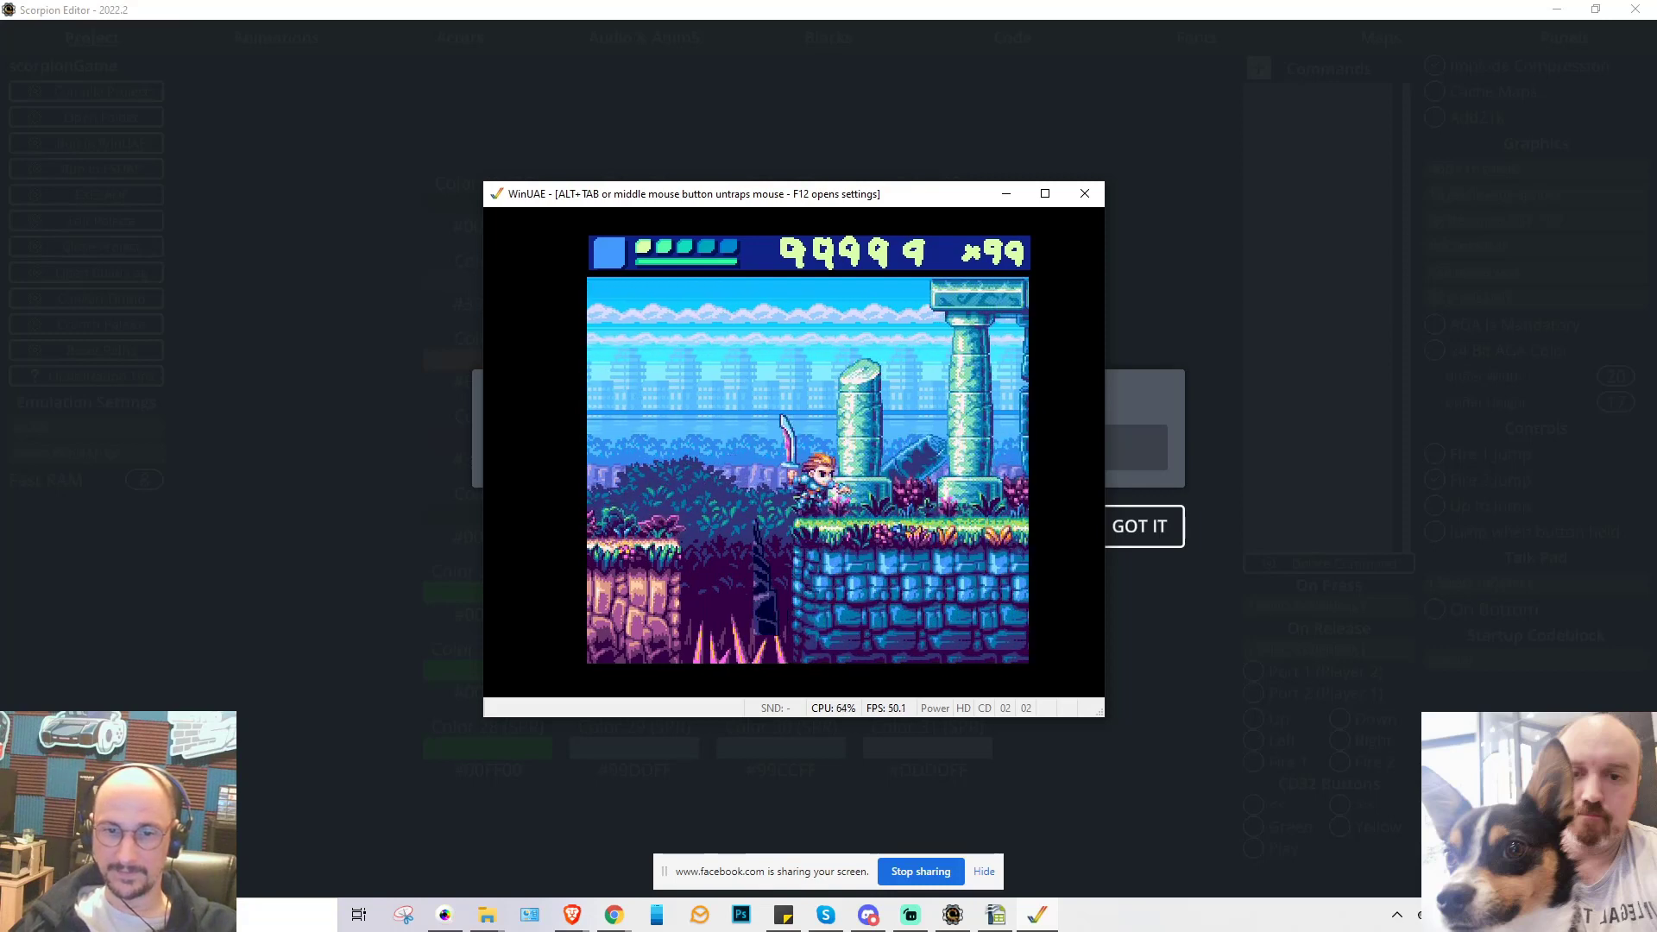
pyautogui.press('Right')
pyautogui.press('Right')
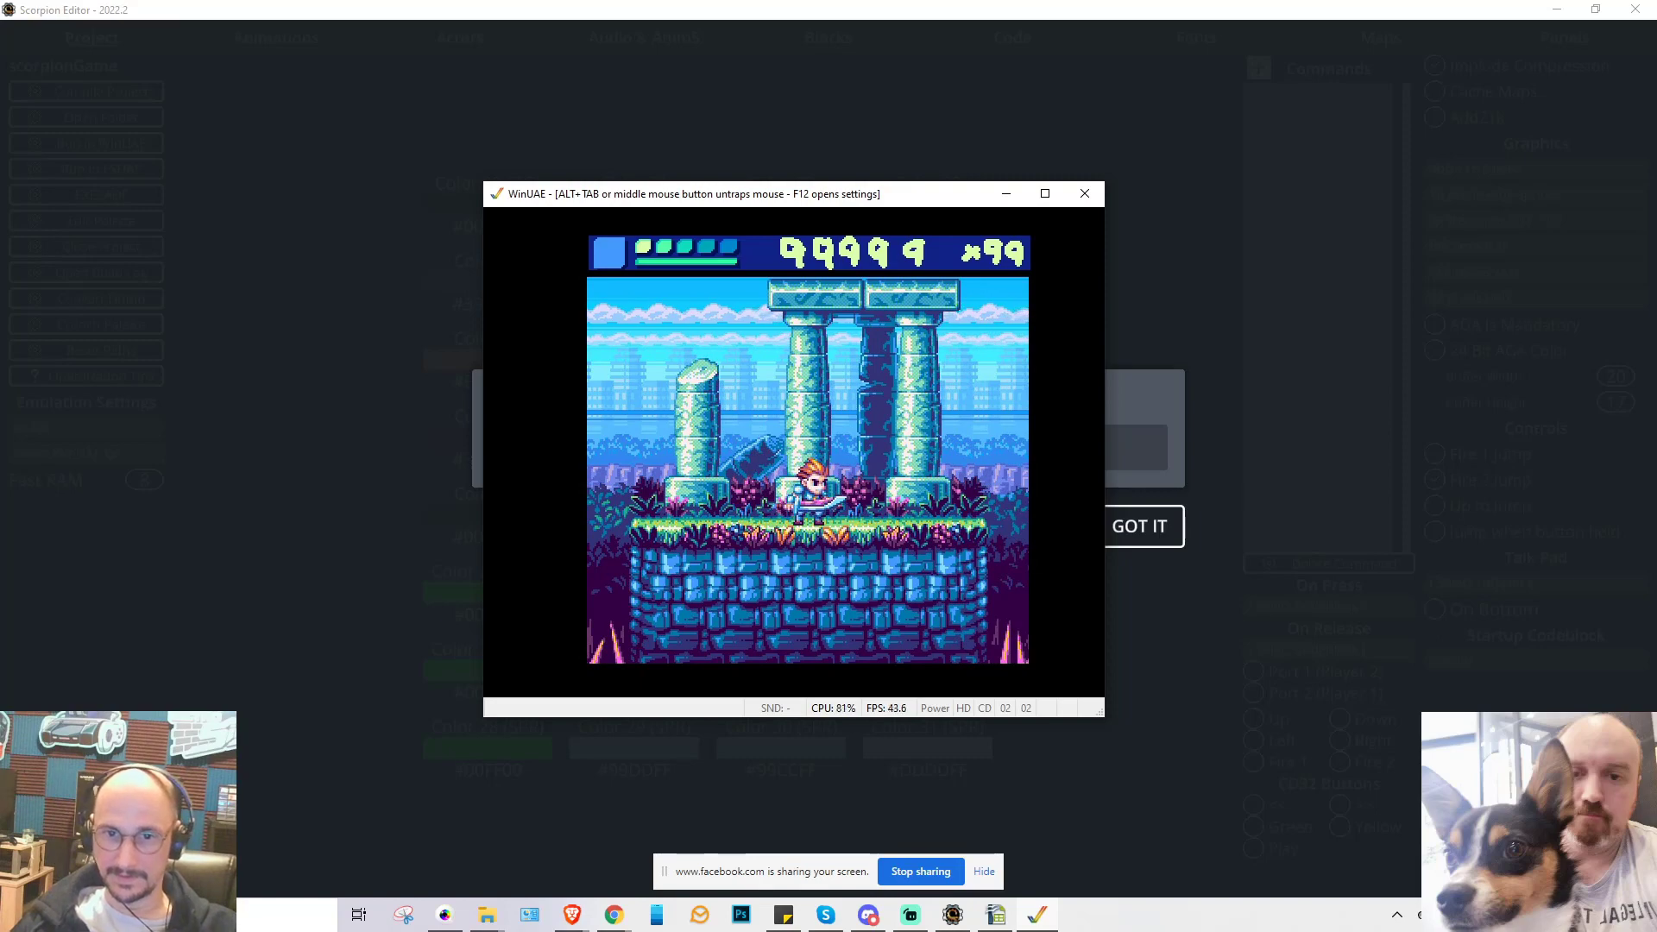
# - Quit WinUAE and dismiss the successful-compile message in Scorpion Editor
pyautogui.press('F12')
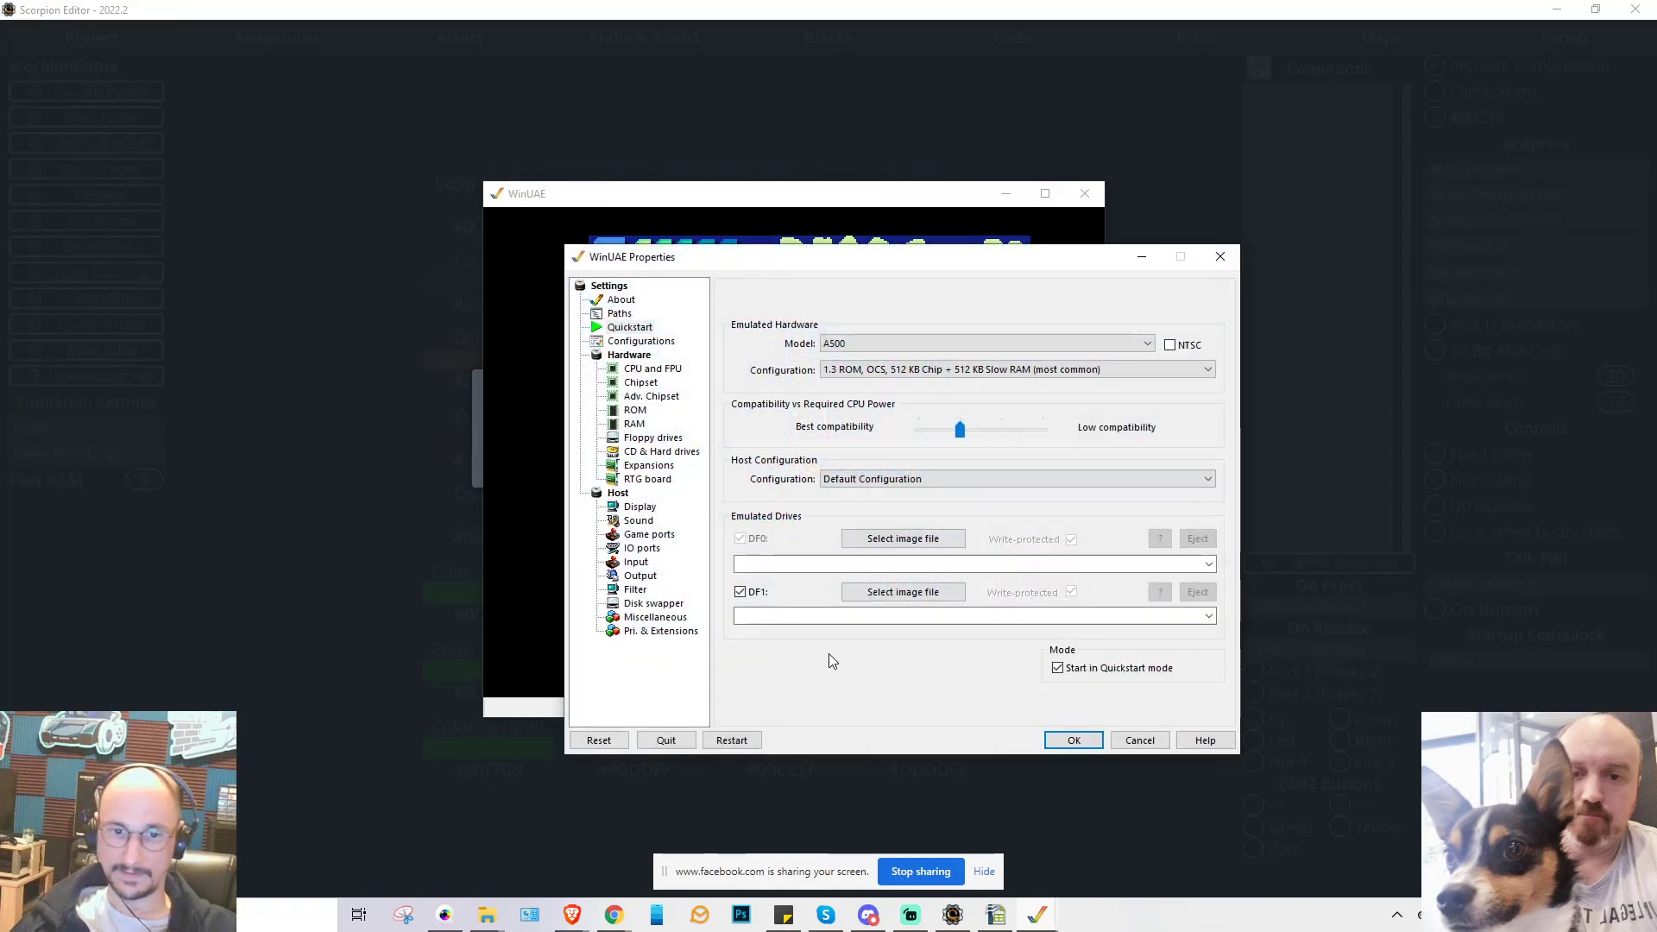
pyautogui.click(639, 744)
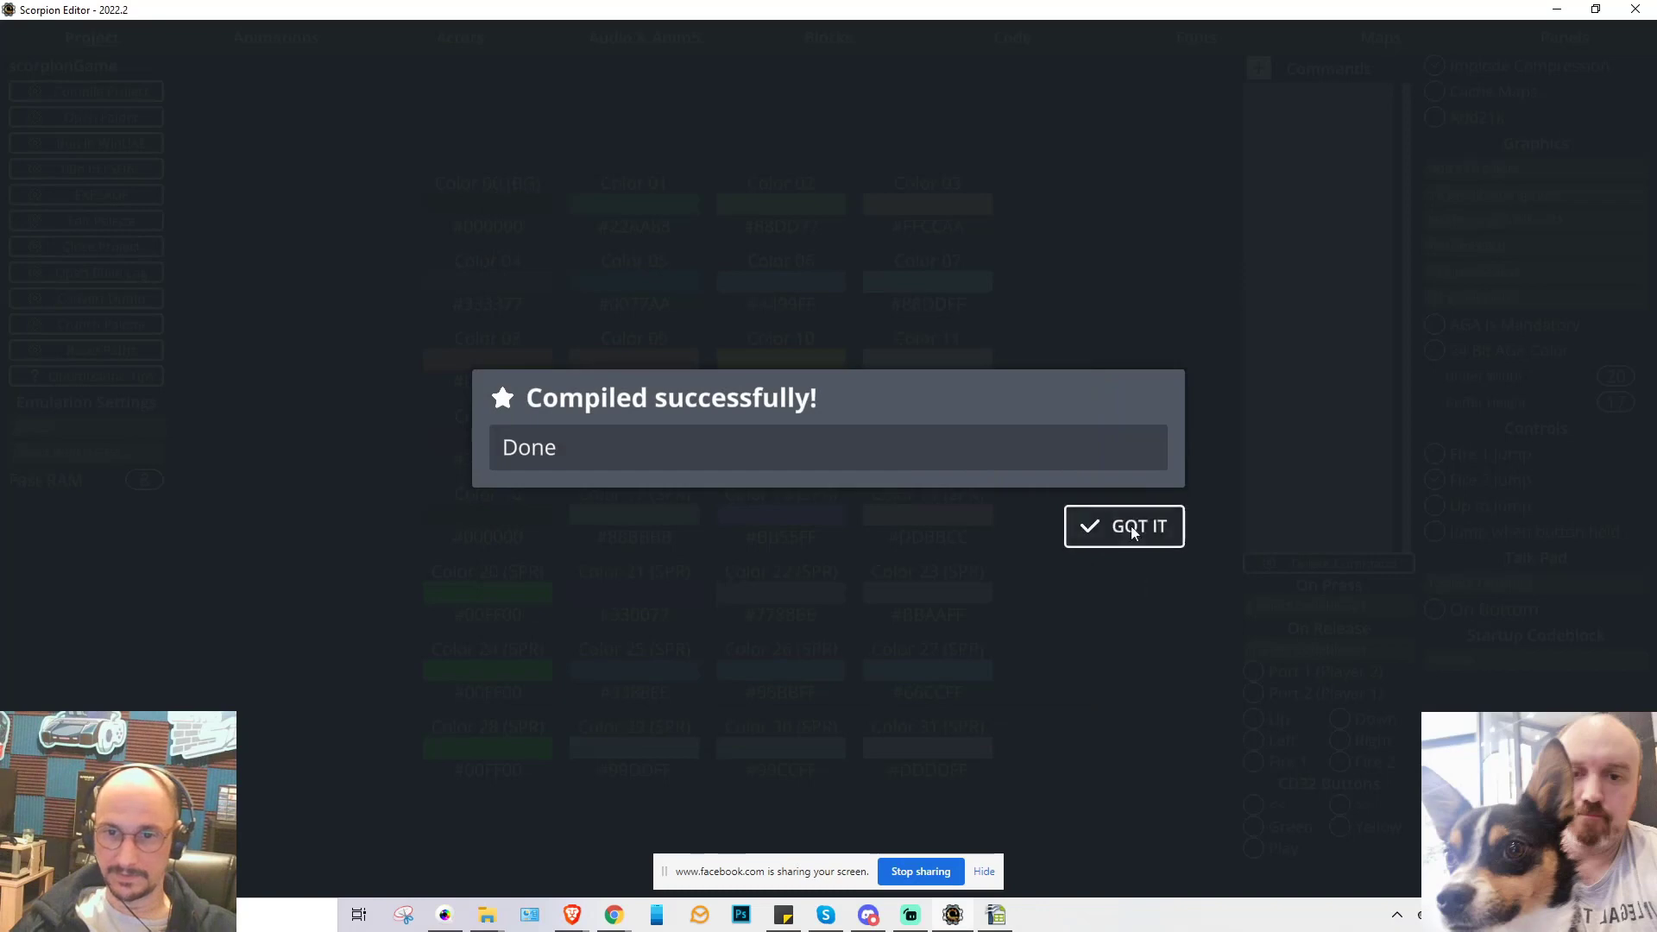
pyautogui.click(1124, 526)
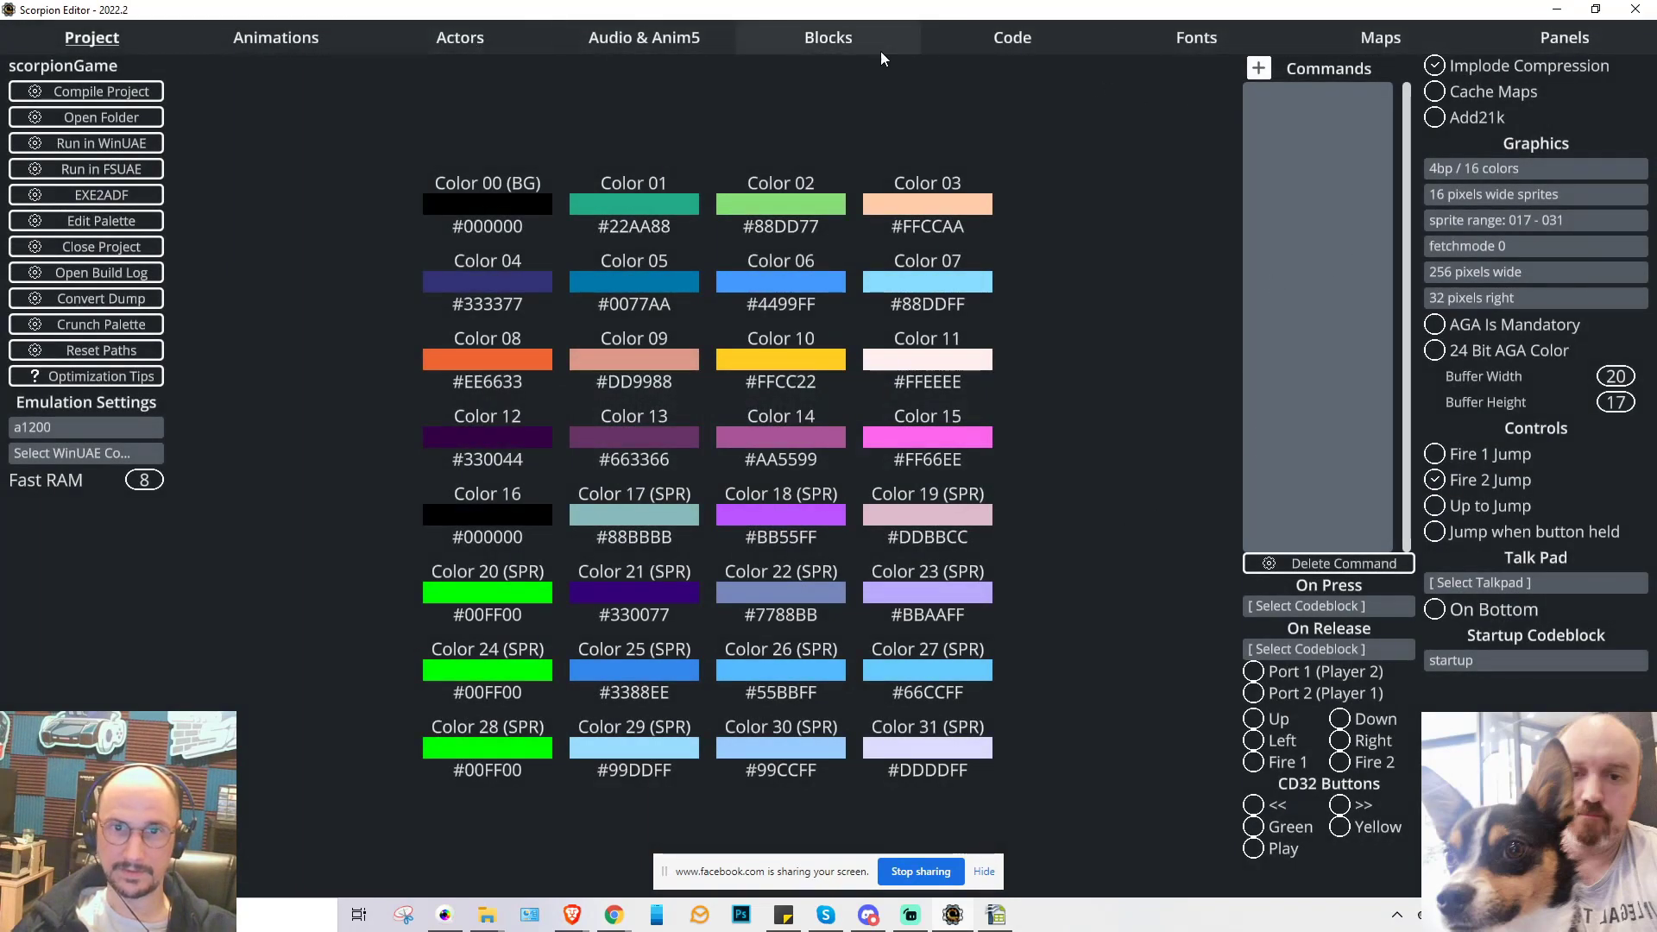
pyautogui.click(424, 35)
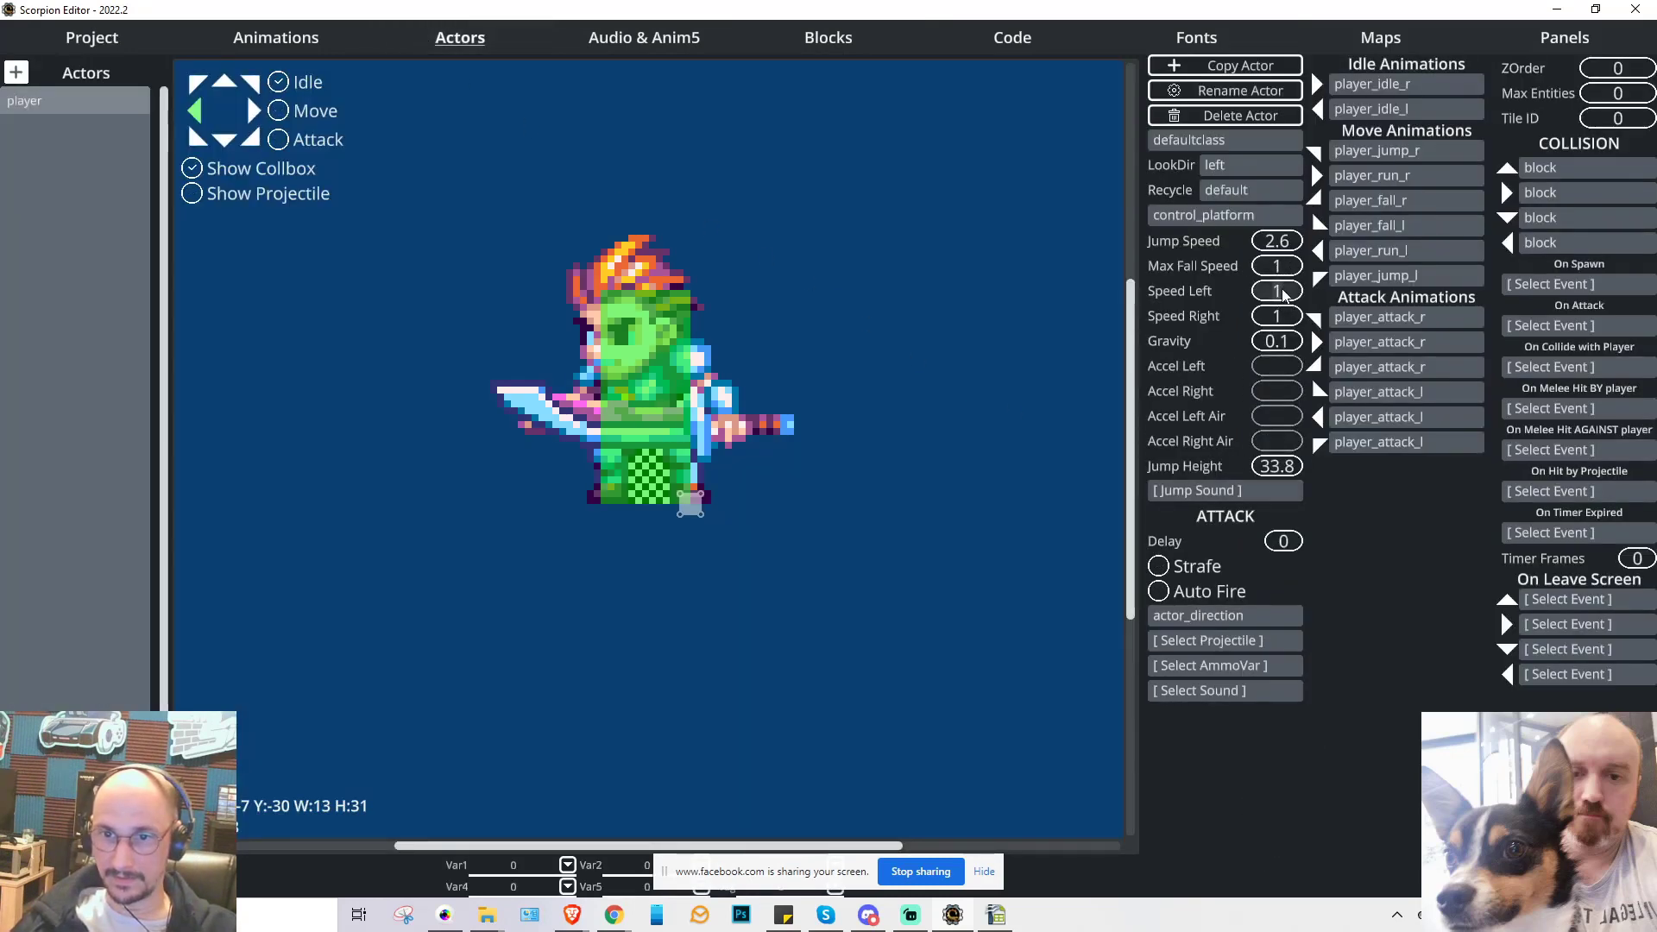
pyautogui.write('2')
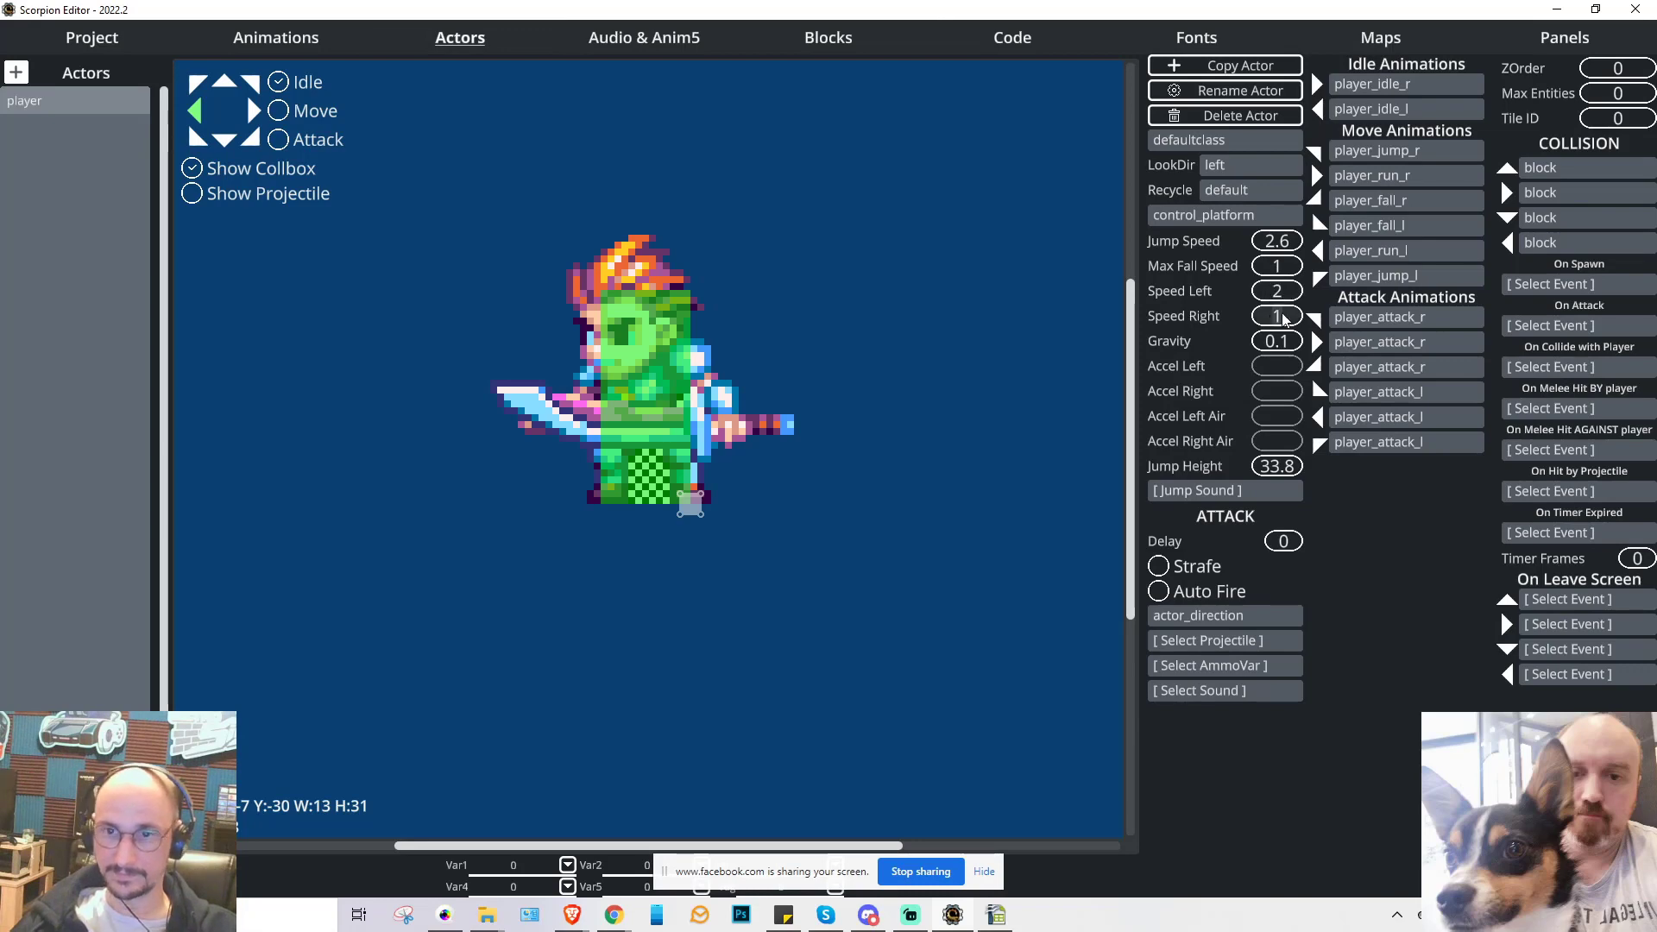
pyautogui.doubleClick(1274, 263)
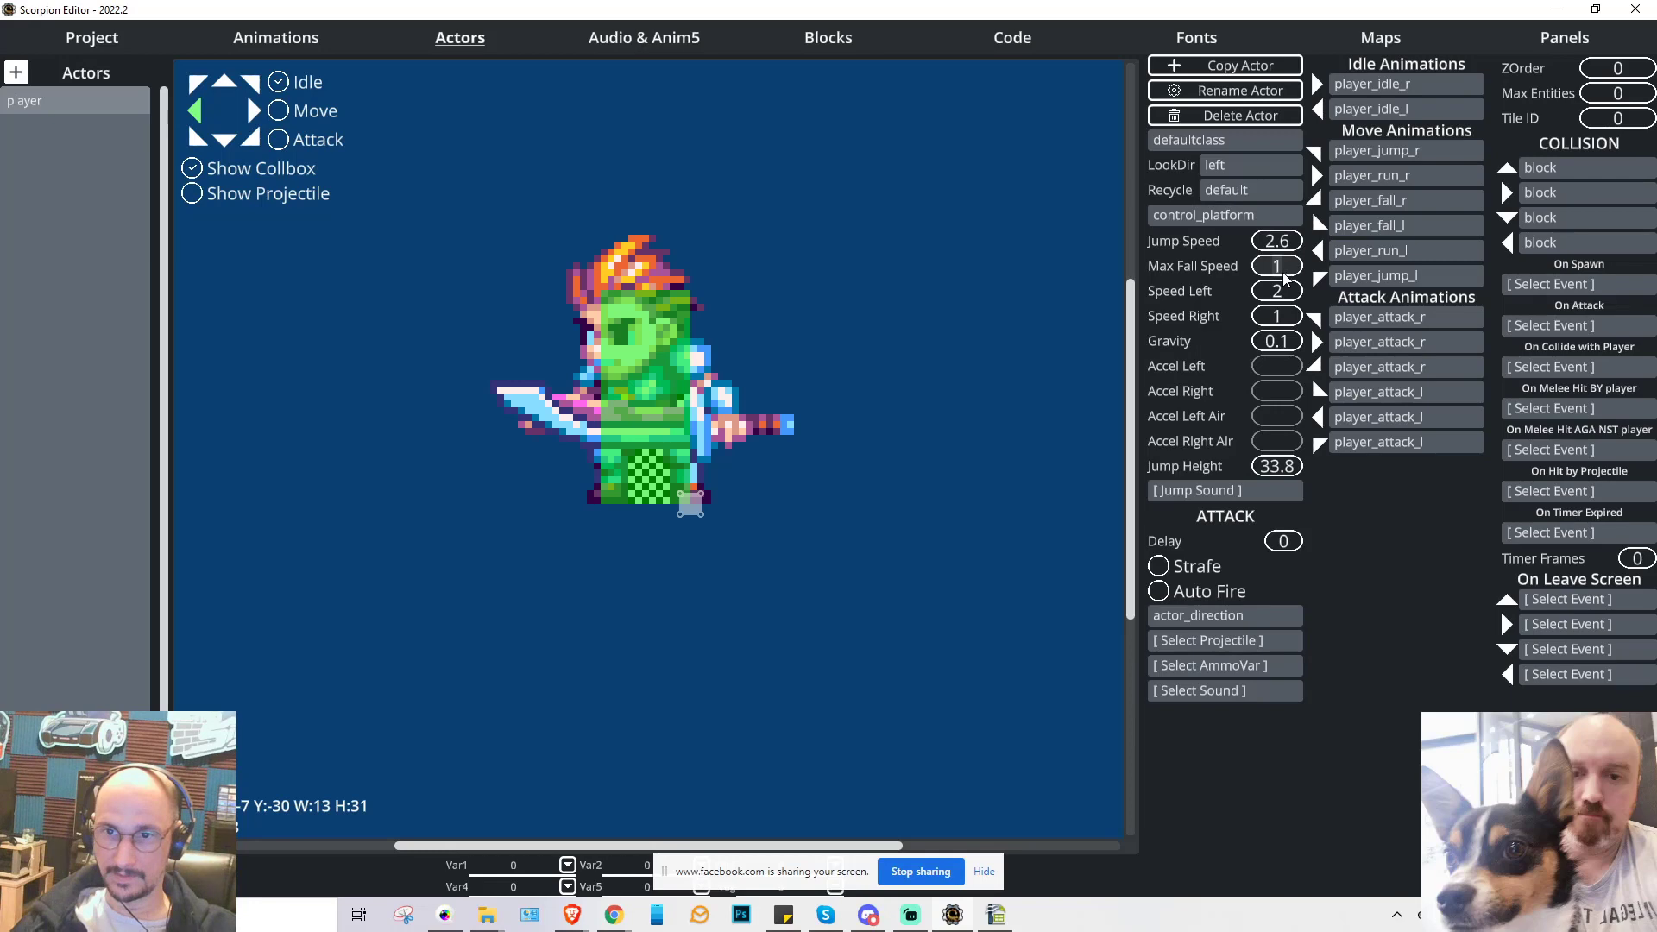
pyautogui.write('2')
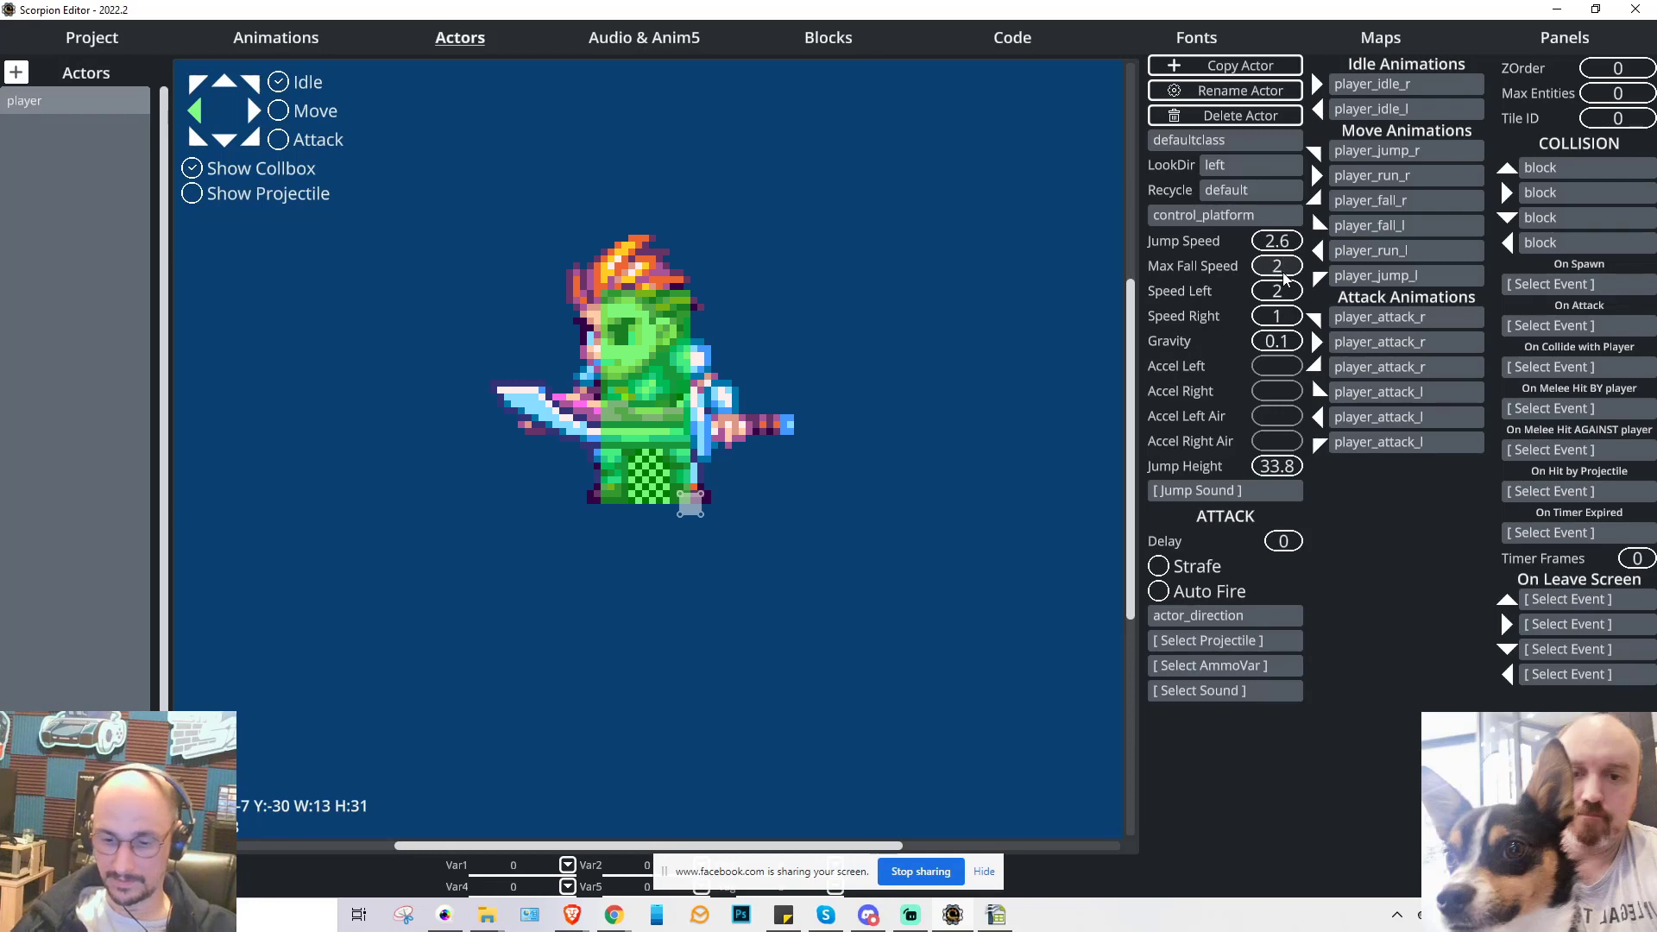
pyautogui.doubleClick(1277, 288)
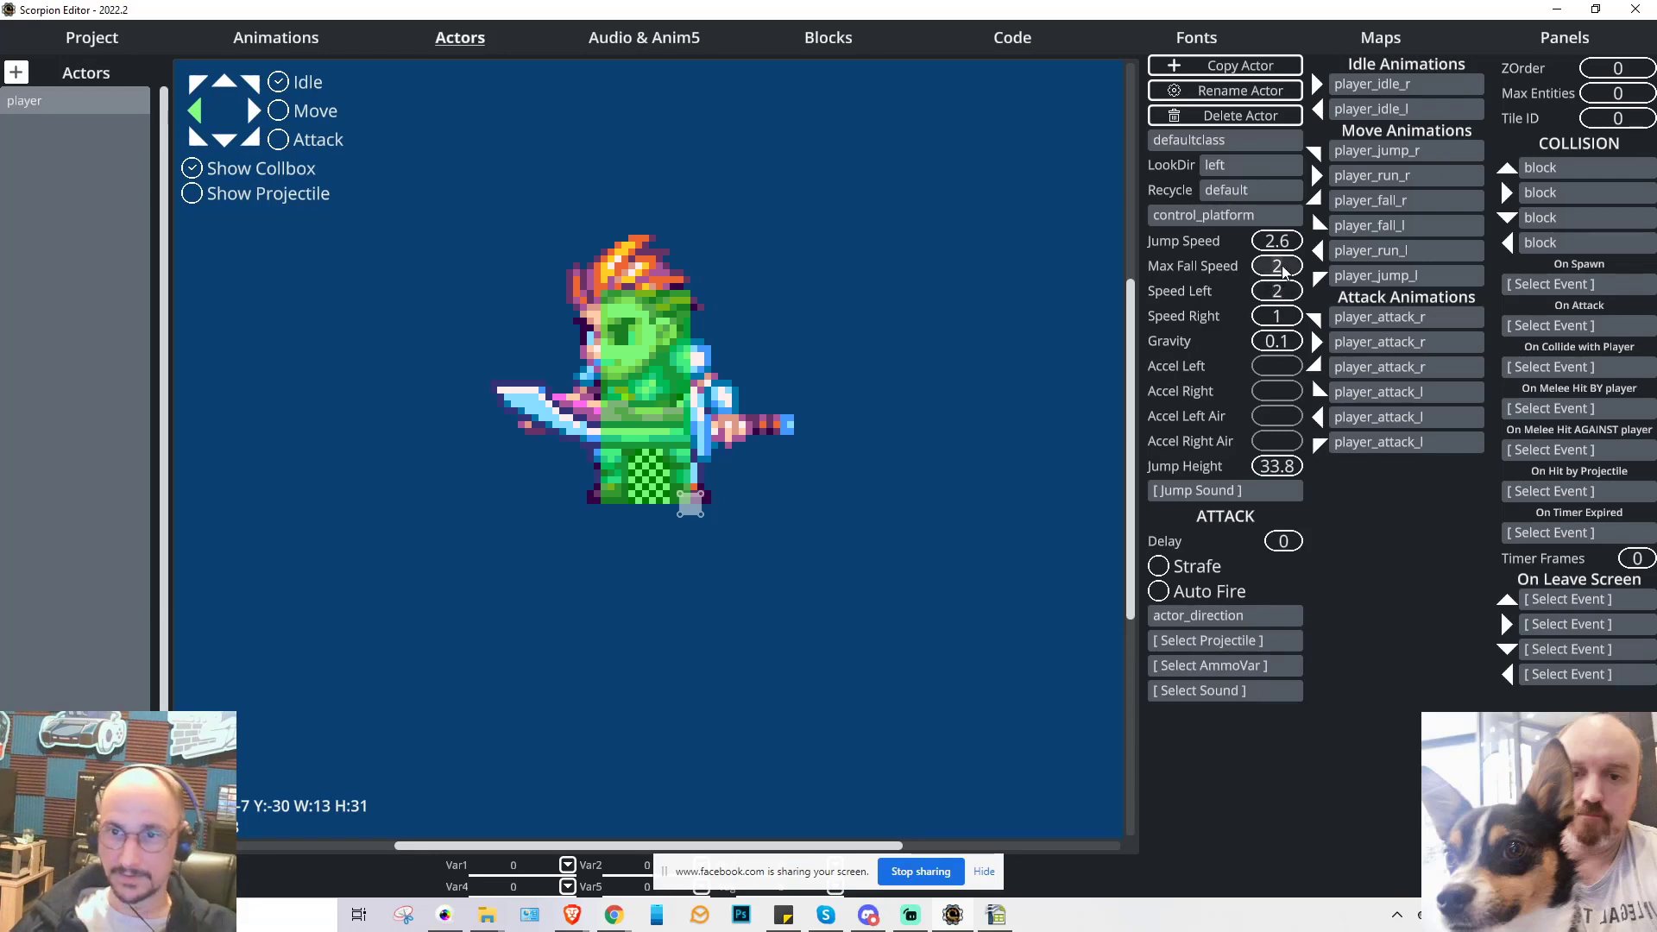
pyautogui.write('1')
pyautogui.doubleClick(1282, 286)
pyautogui.write('1')
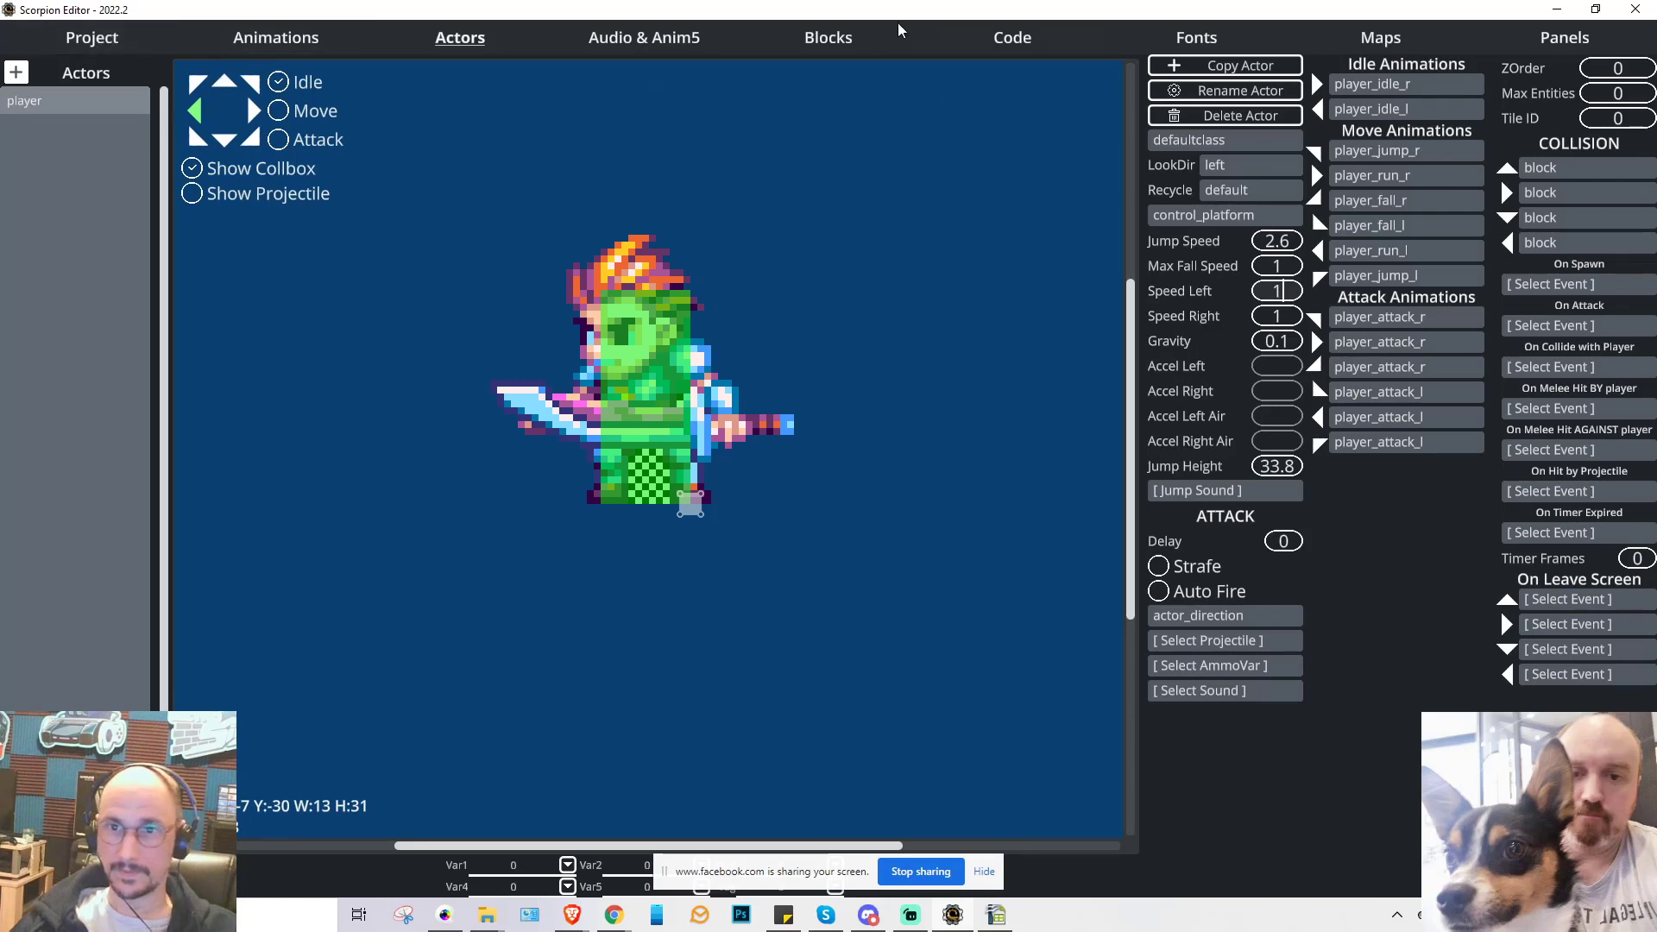
# - Add a Refresh 25HZ display command to the startup code block and move it to the first line
pyautogui.click(1013, 37)
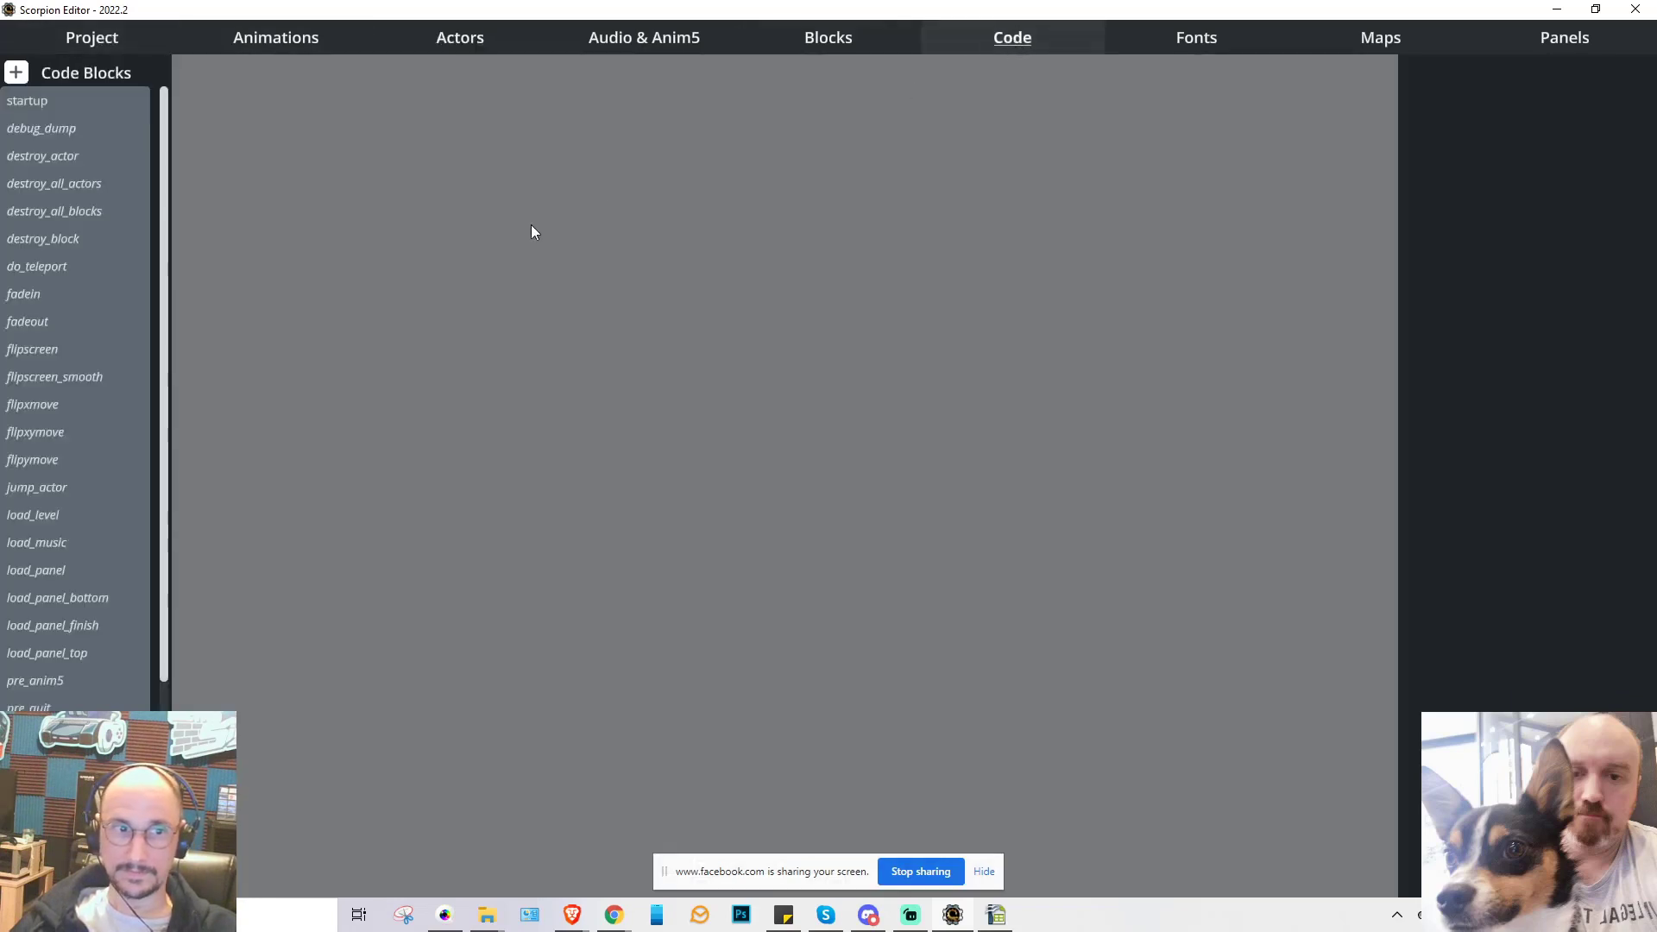
pyautogui.click(26, 101)
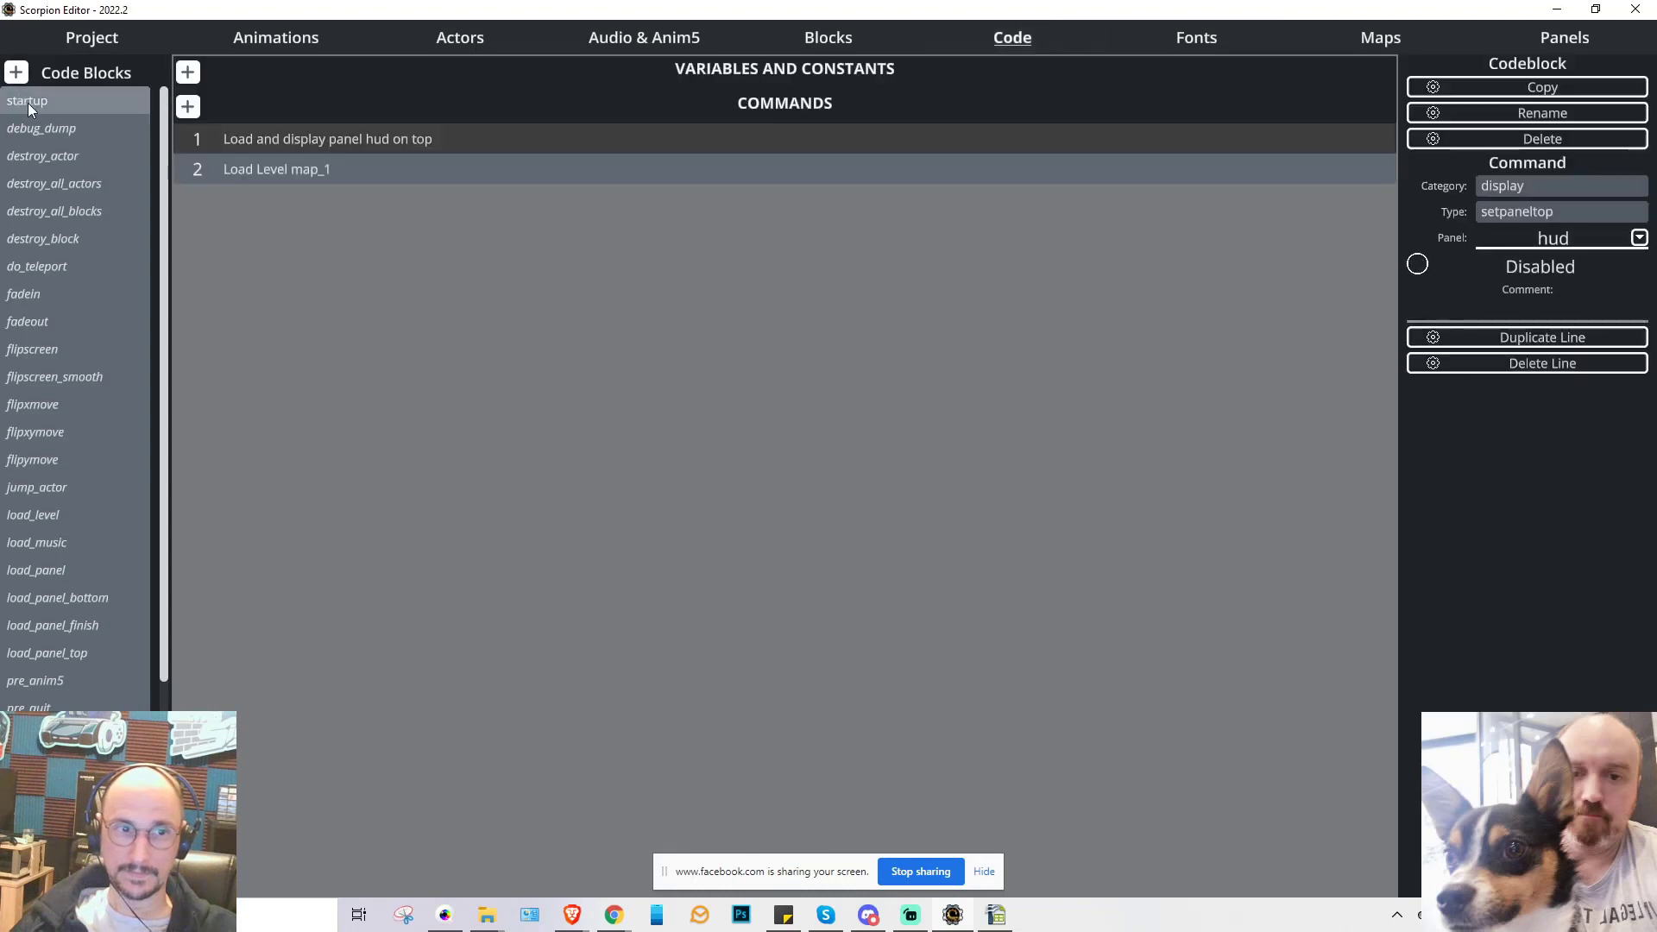
pyautogui.click(188, 107)
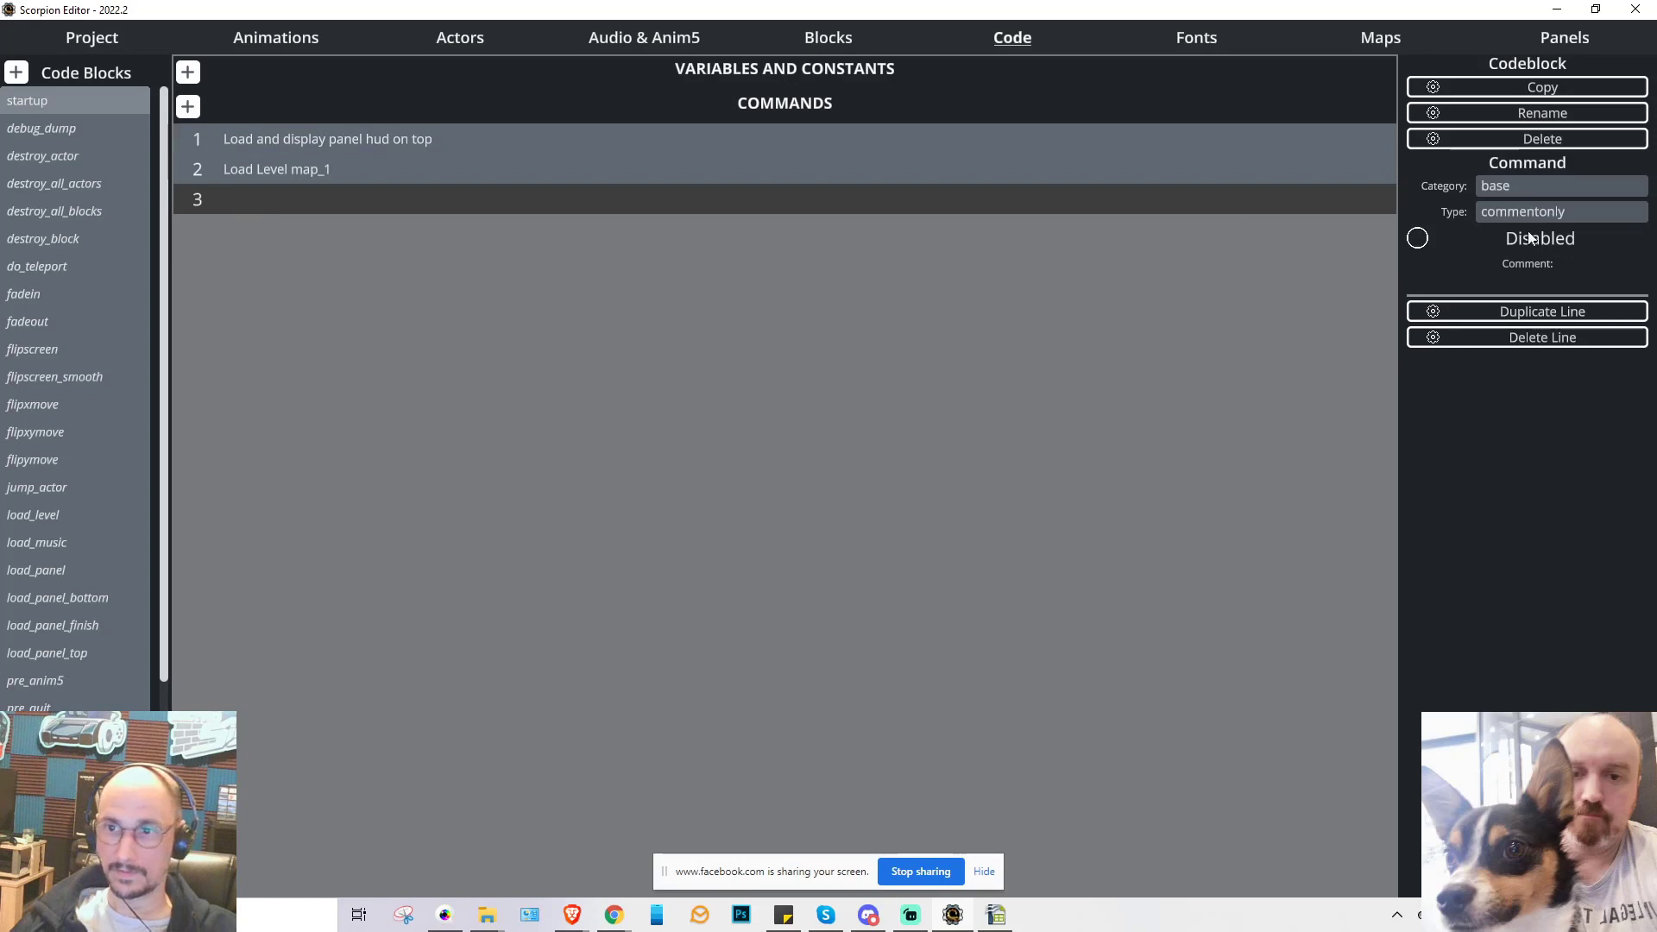
pyautogui.click(1558, 188)
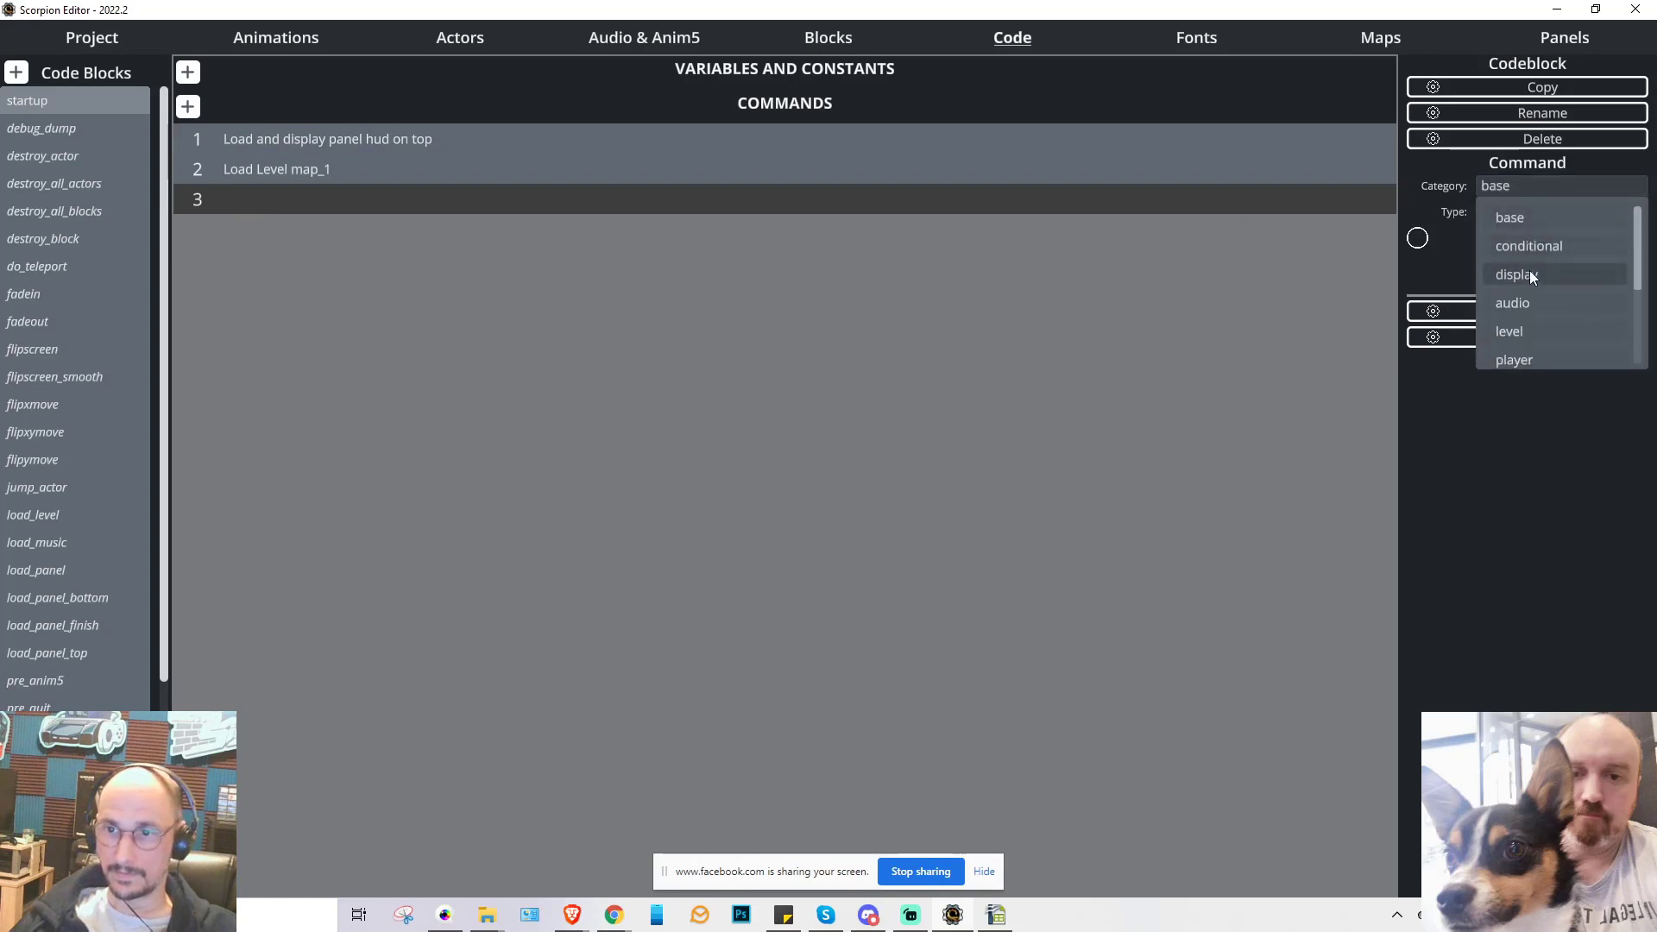
pyautogui.click(1529, 274)
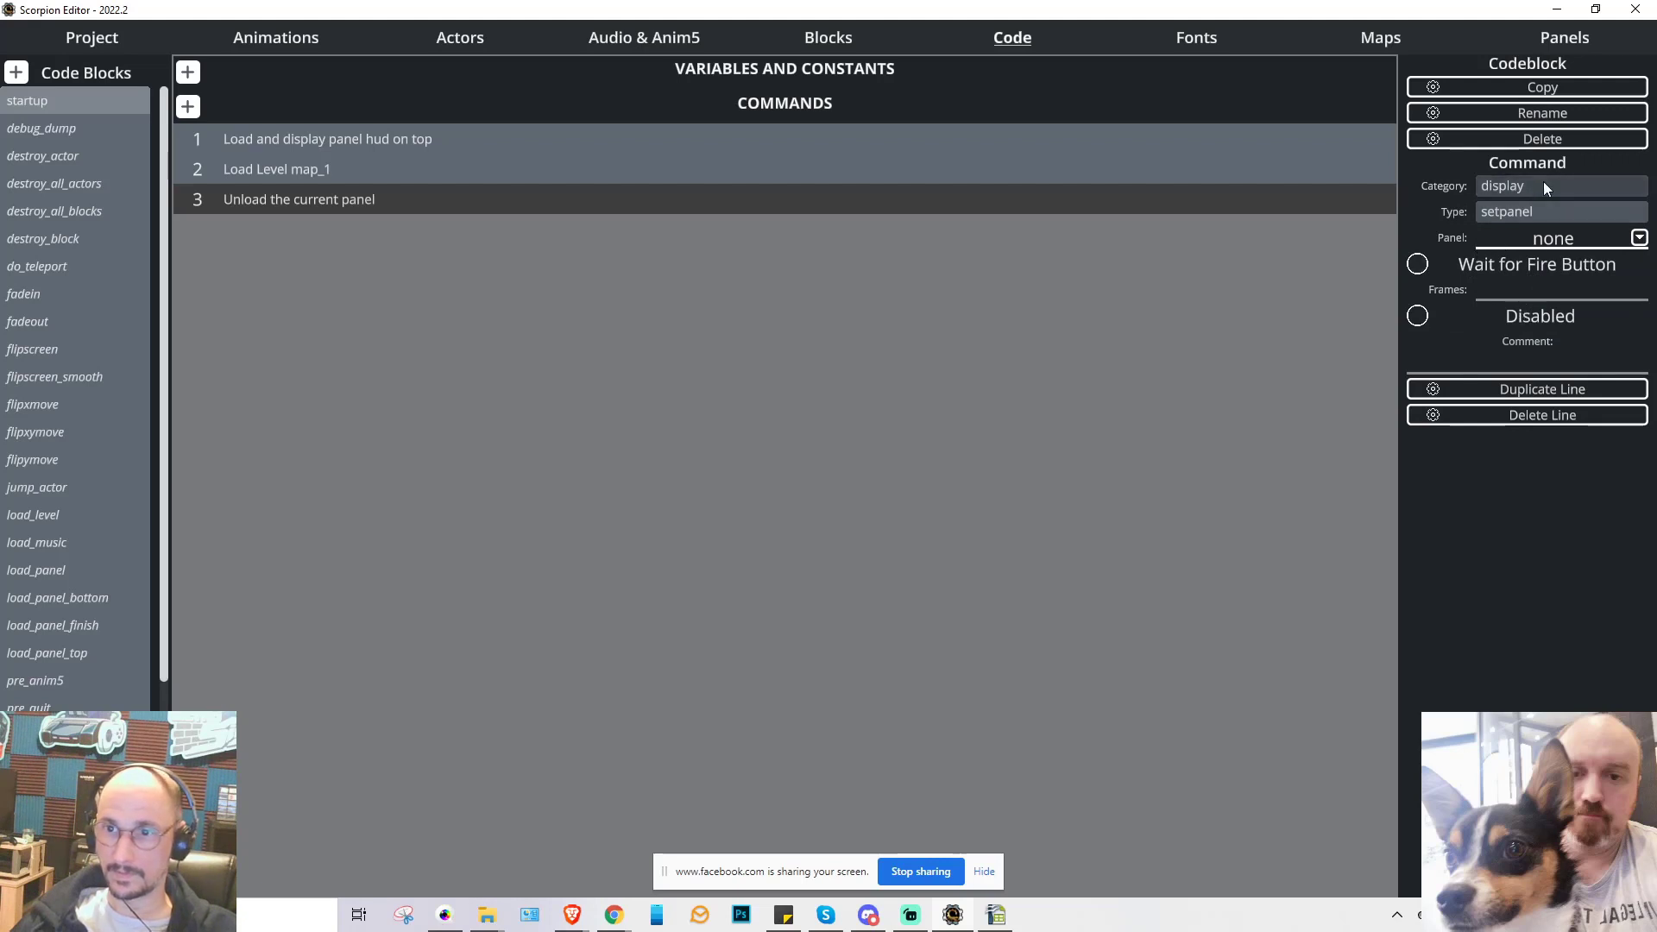
pyautogui.click(1517, 218)
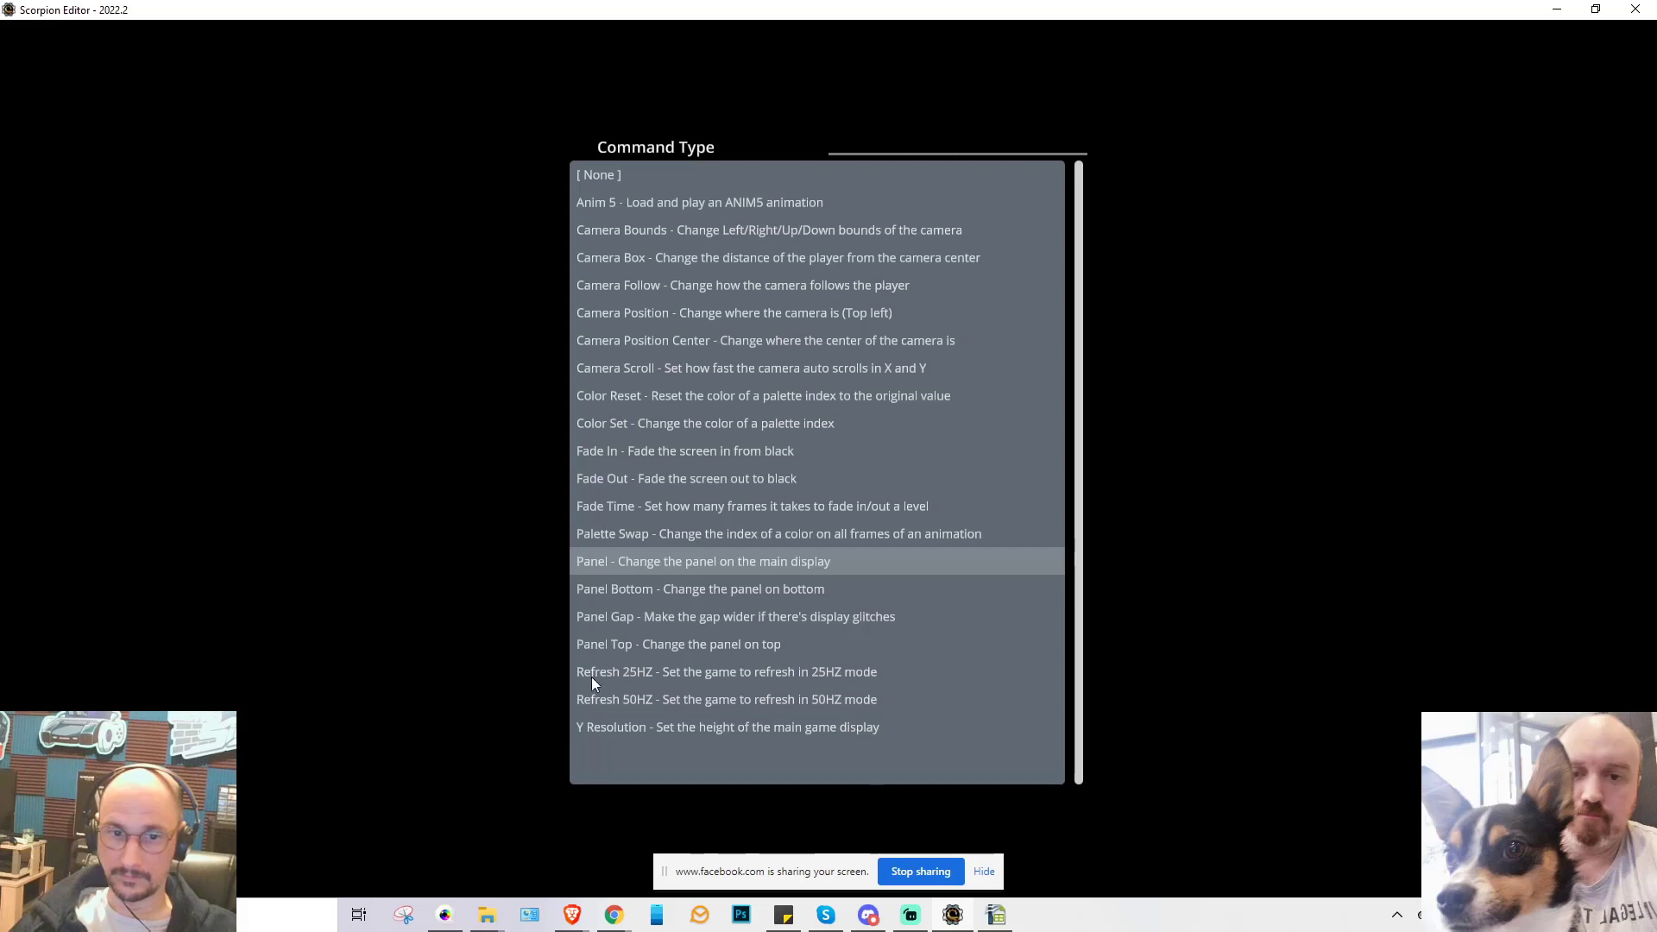
pyautogui.click(616, 673)
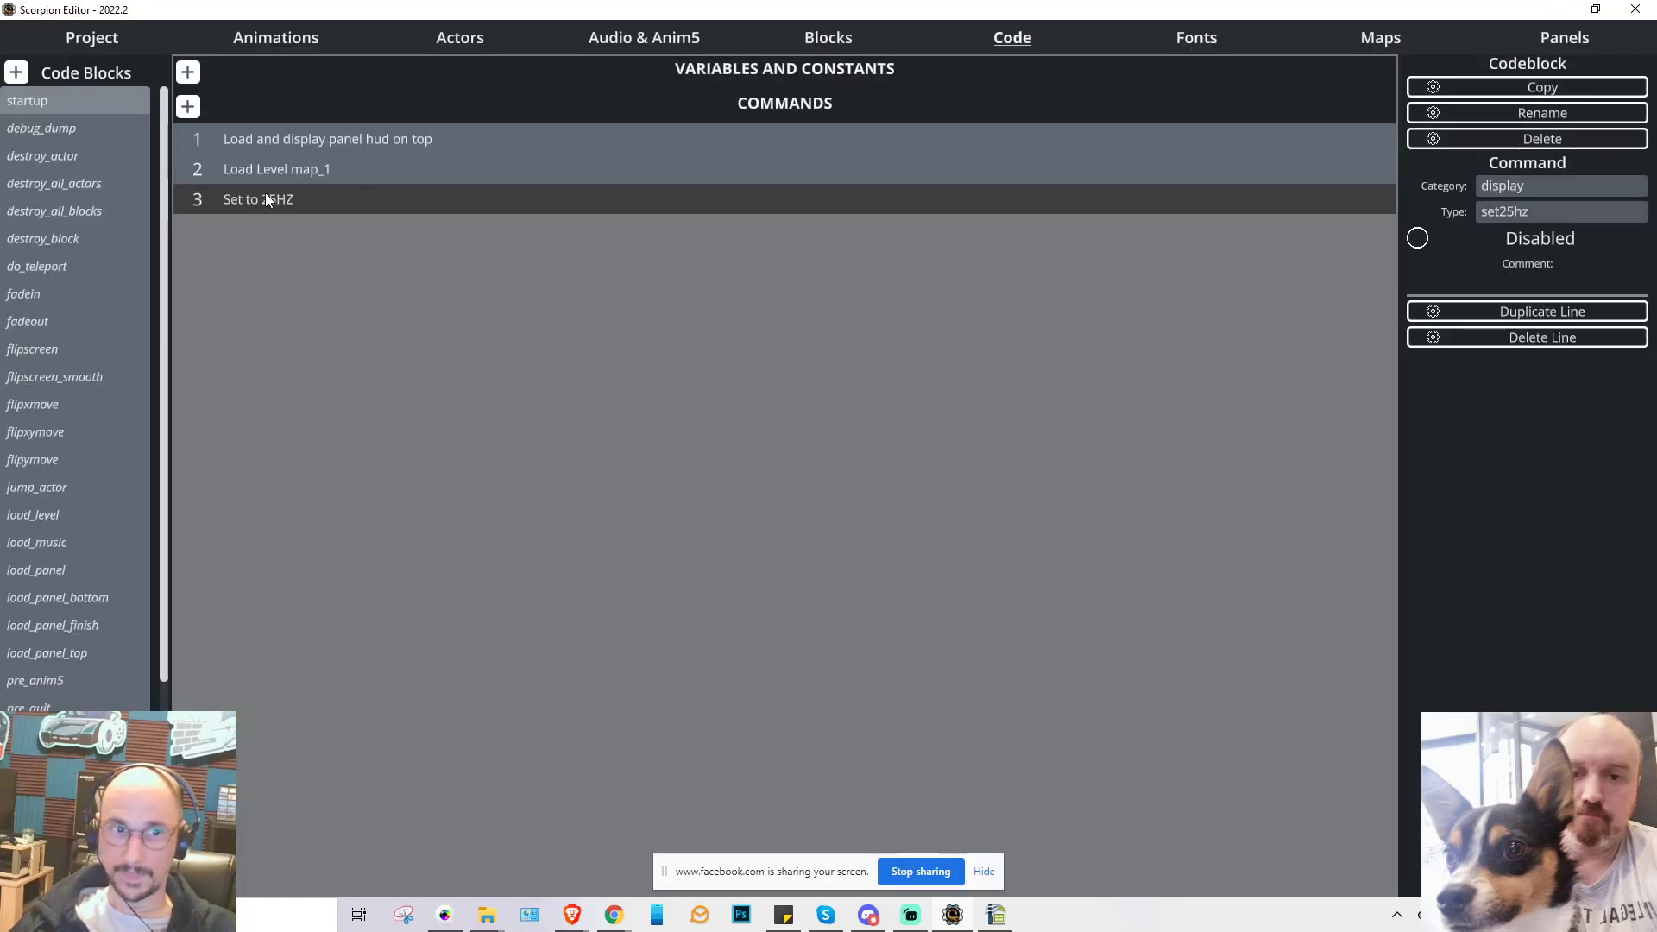
pyautogui.moveTo(266, 195); pyautogui.dragTo(252, 129)
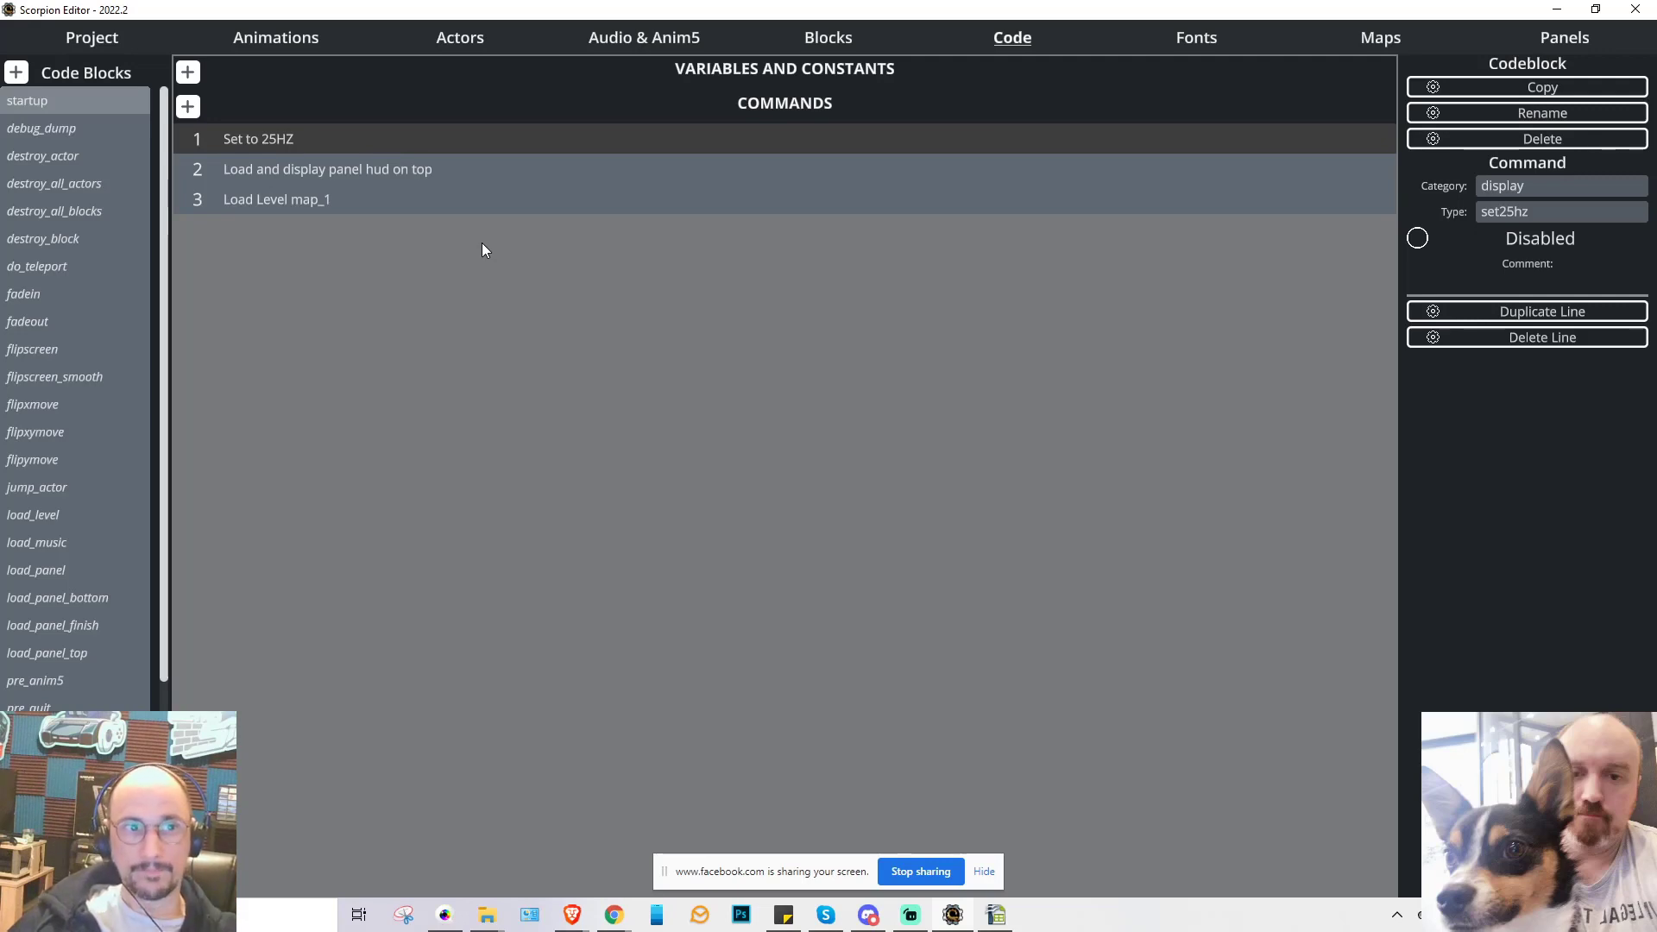
# - Compile and test-run the project in WinUAE, closing the emulator and the compile message when done
pyautogui.click(118, 36)
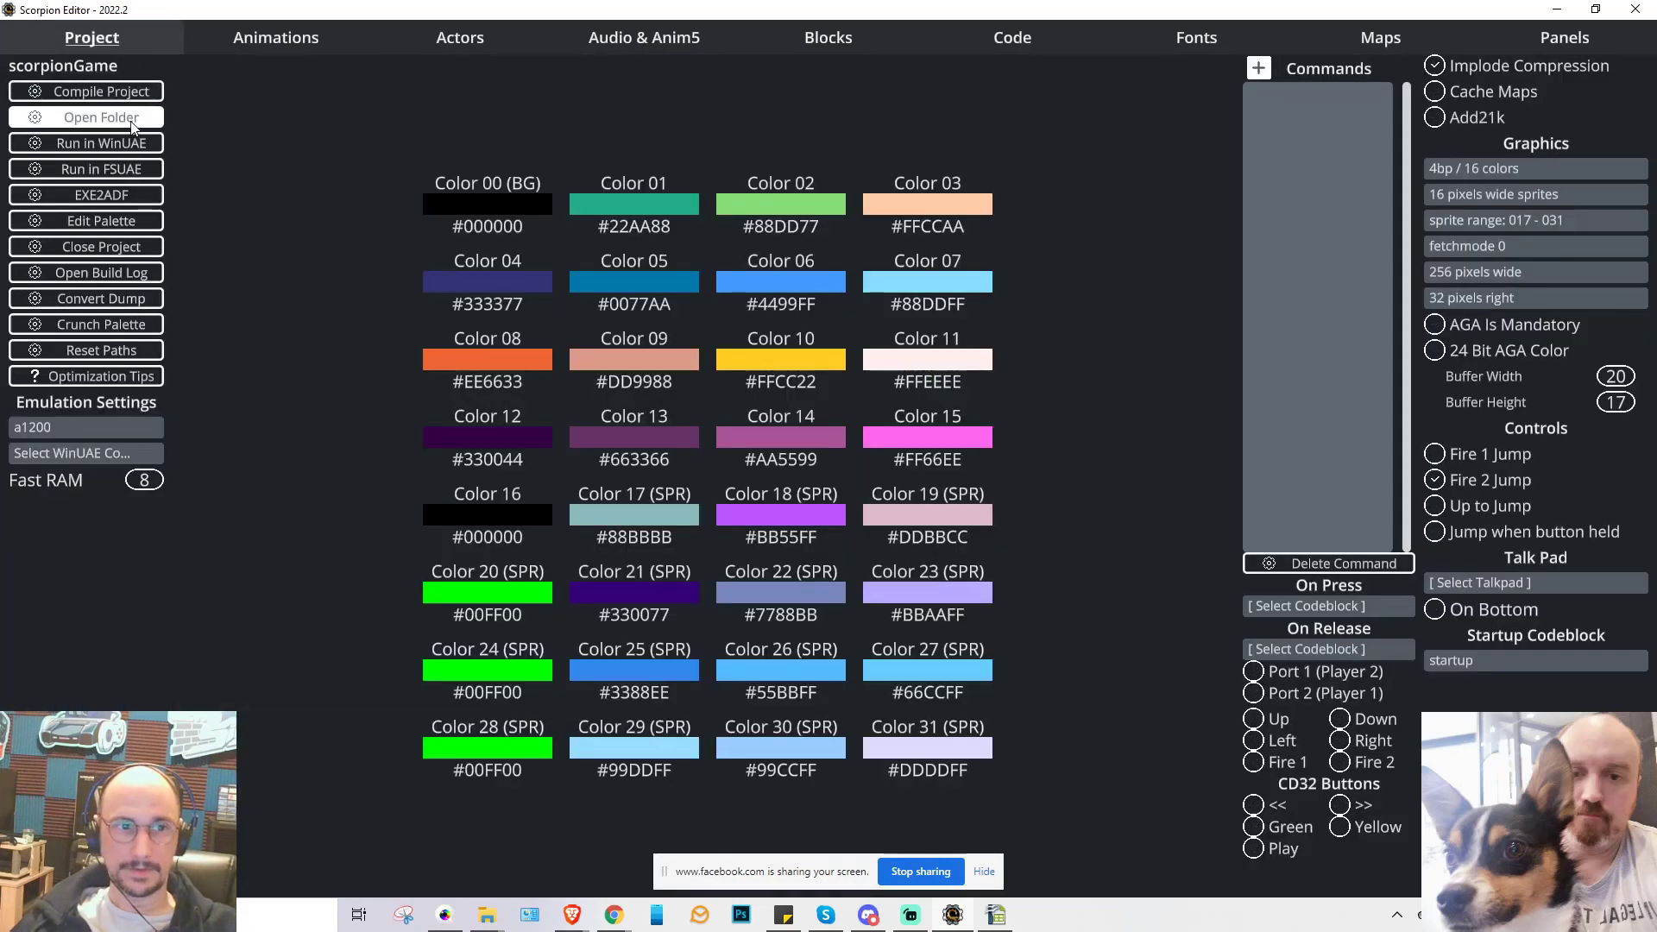
pyautogui.click(118, 145)
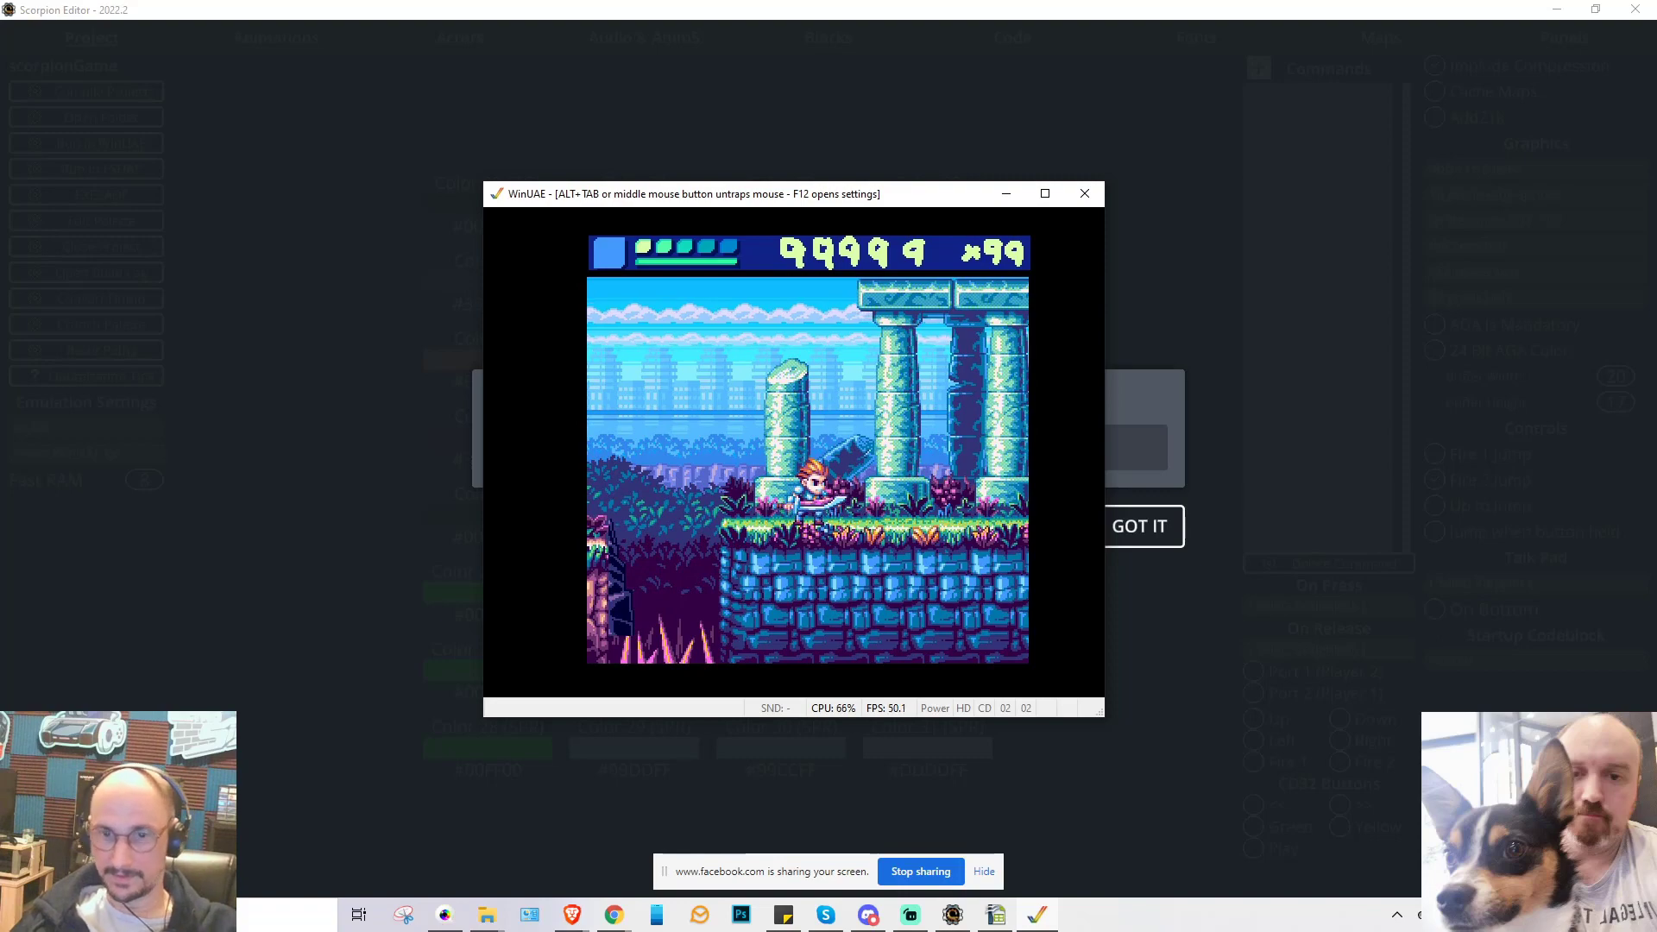
pyautogui.press('F12')
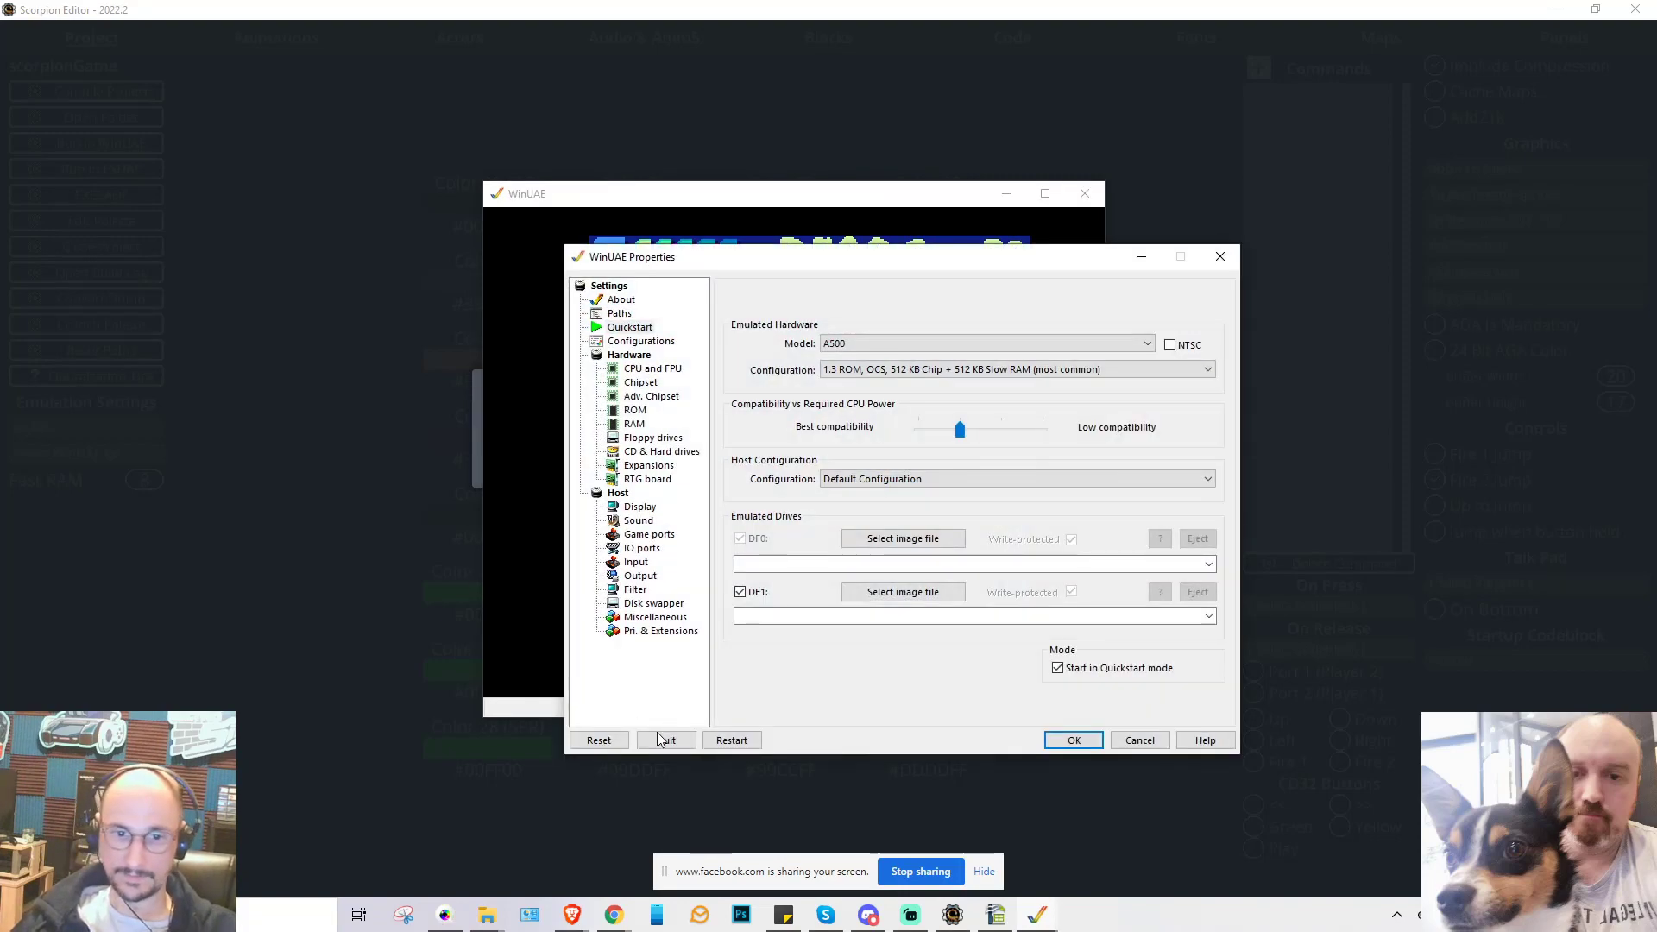
pyautogui.click(663, 739)
pyautogui.click(1126, 525)
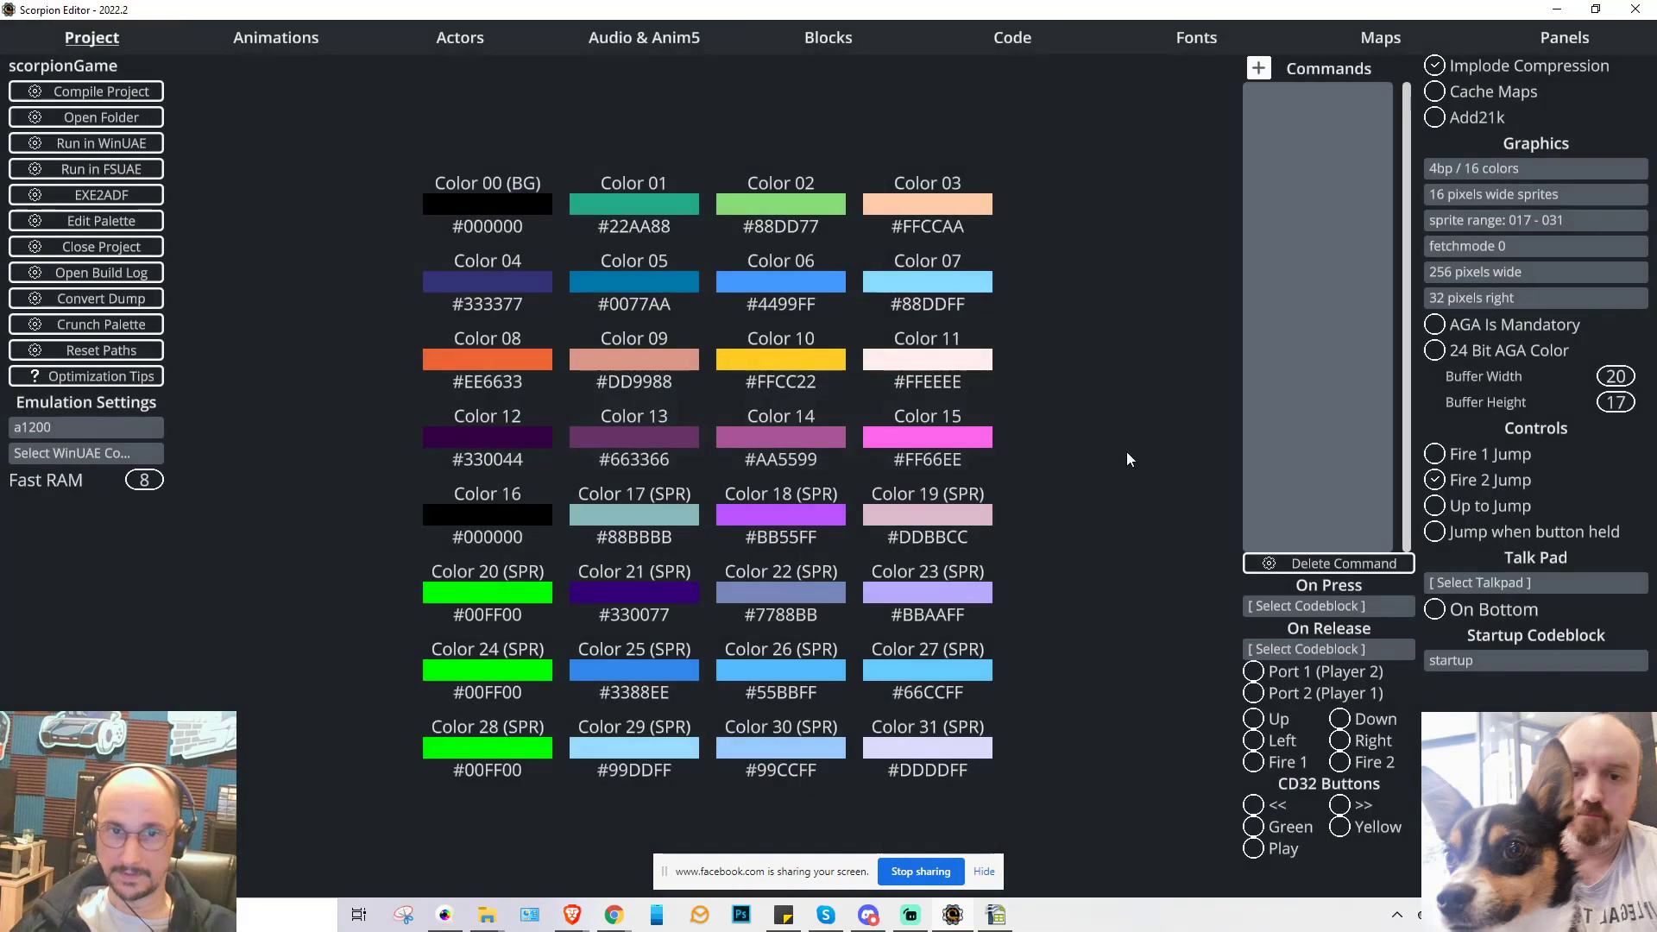
# - Set the player actor's Max Fall Speed to 4 and its Jump Speed to 3.6
pyautogui.click(459, 37)
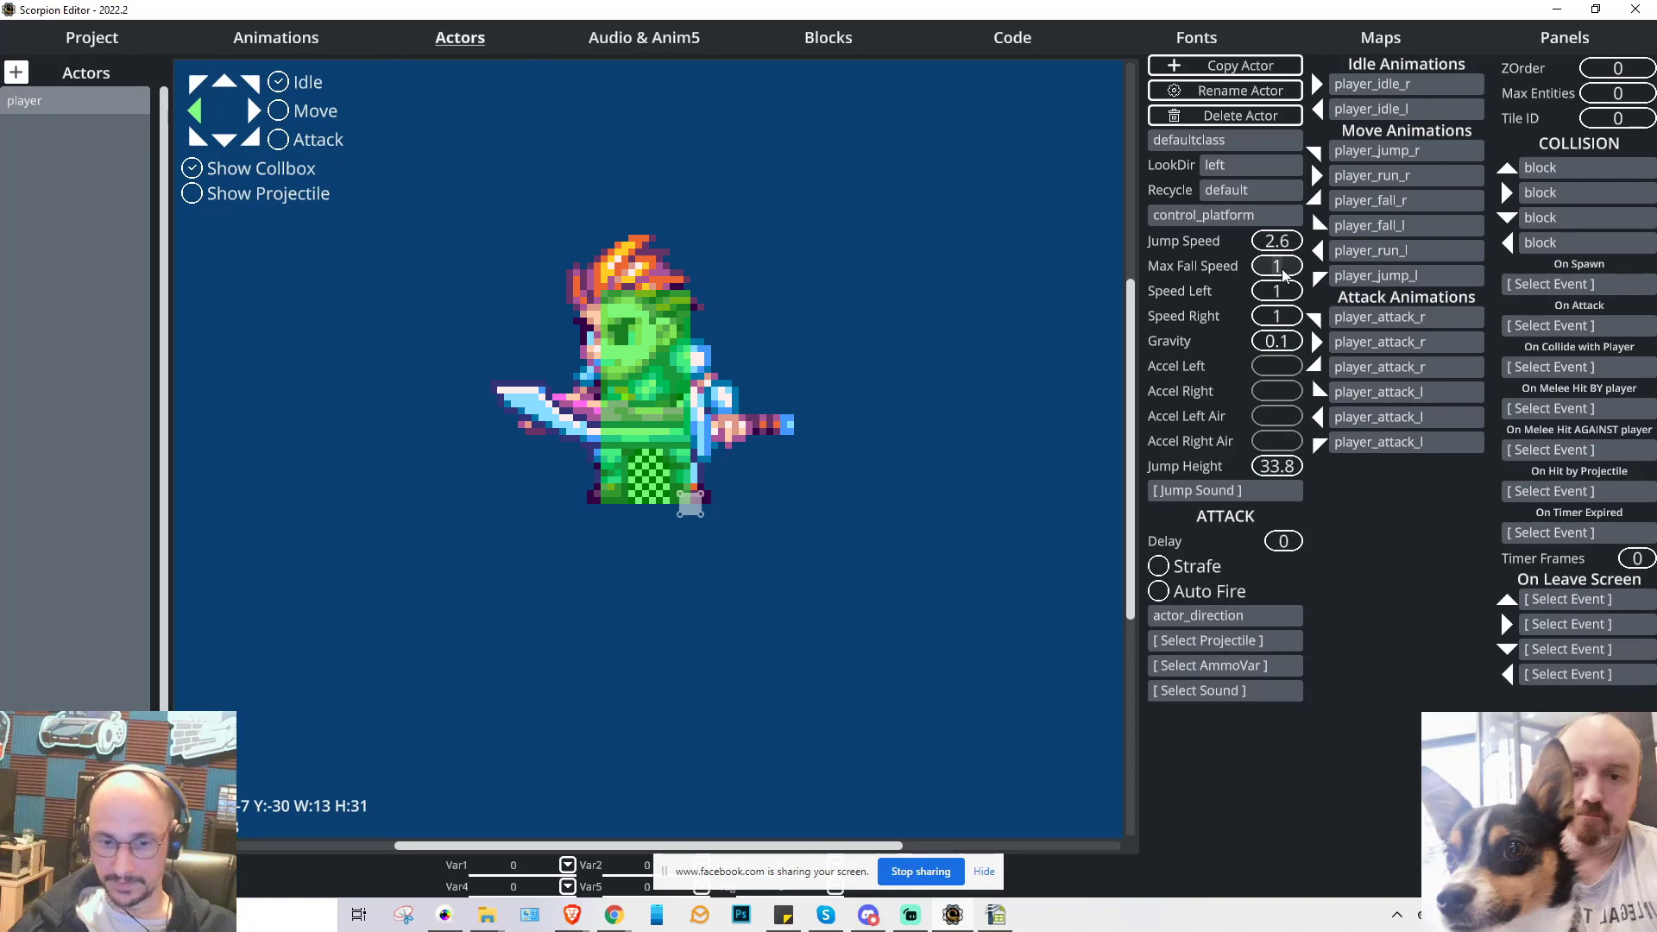
pyautogui.write('4')
pyautogui.click(1275, 242)
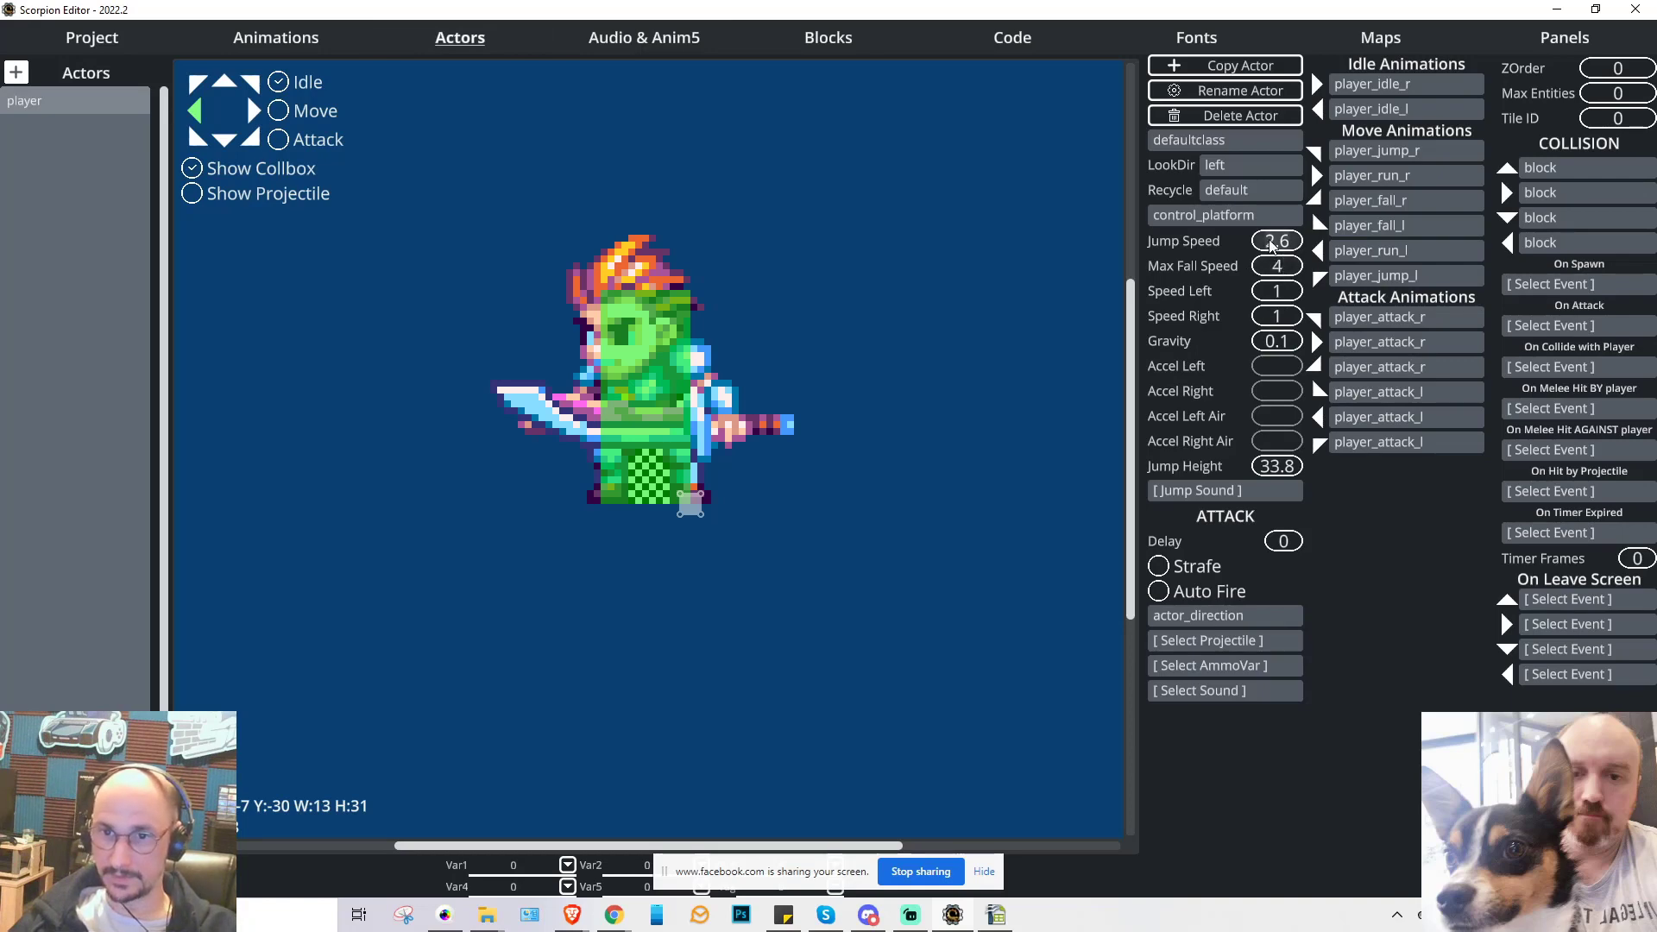
pyautogui.moveTo(1266, 239); pyautogui.dragTo(1276, 243)
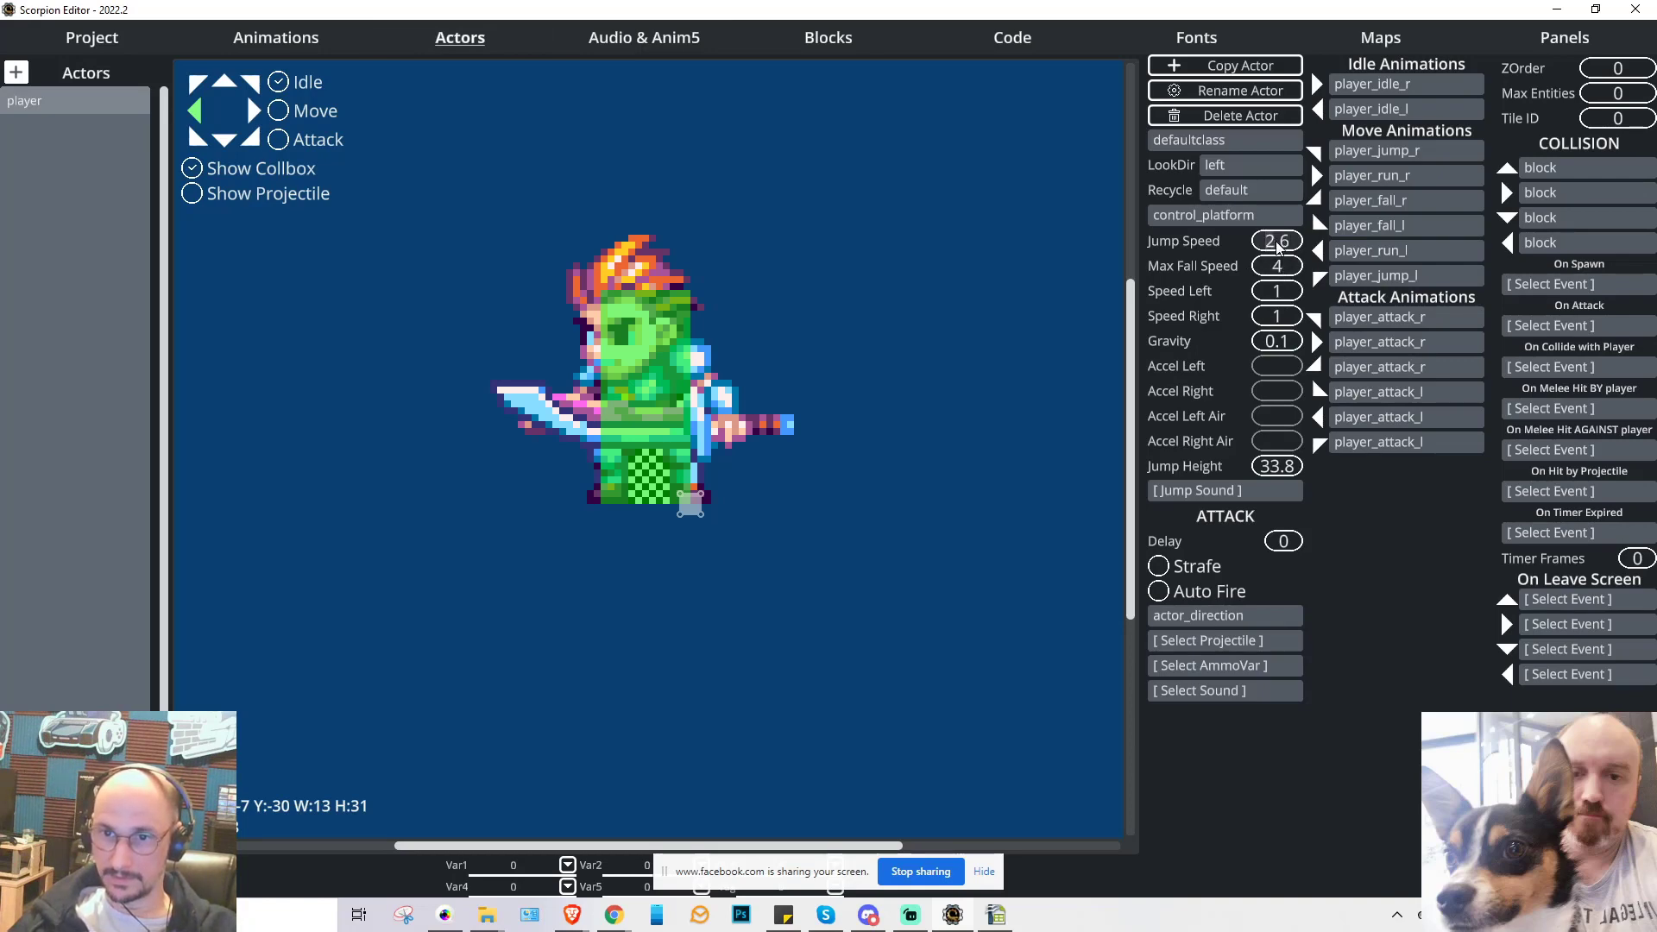
pyautogui.write('3')
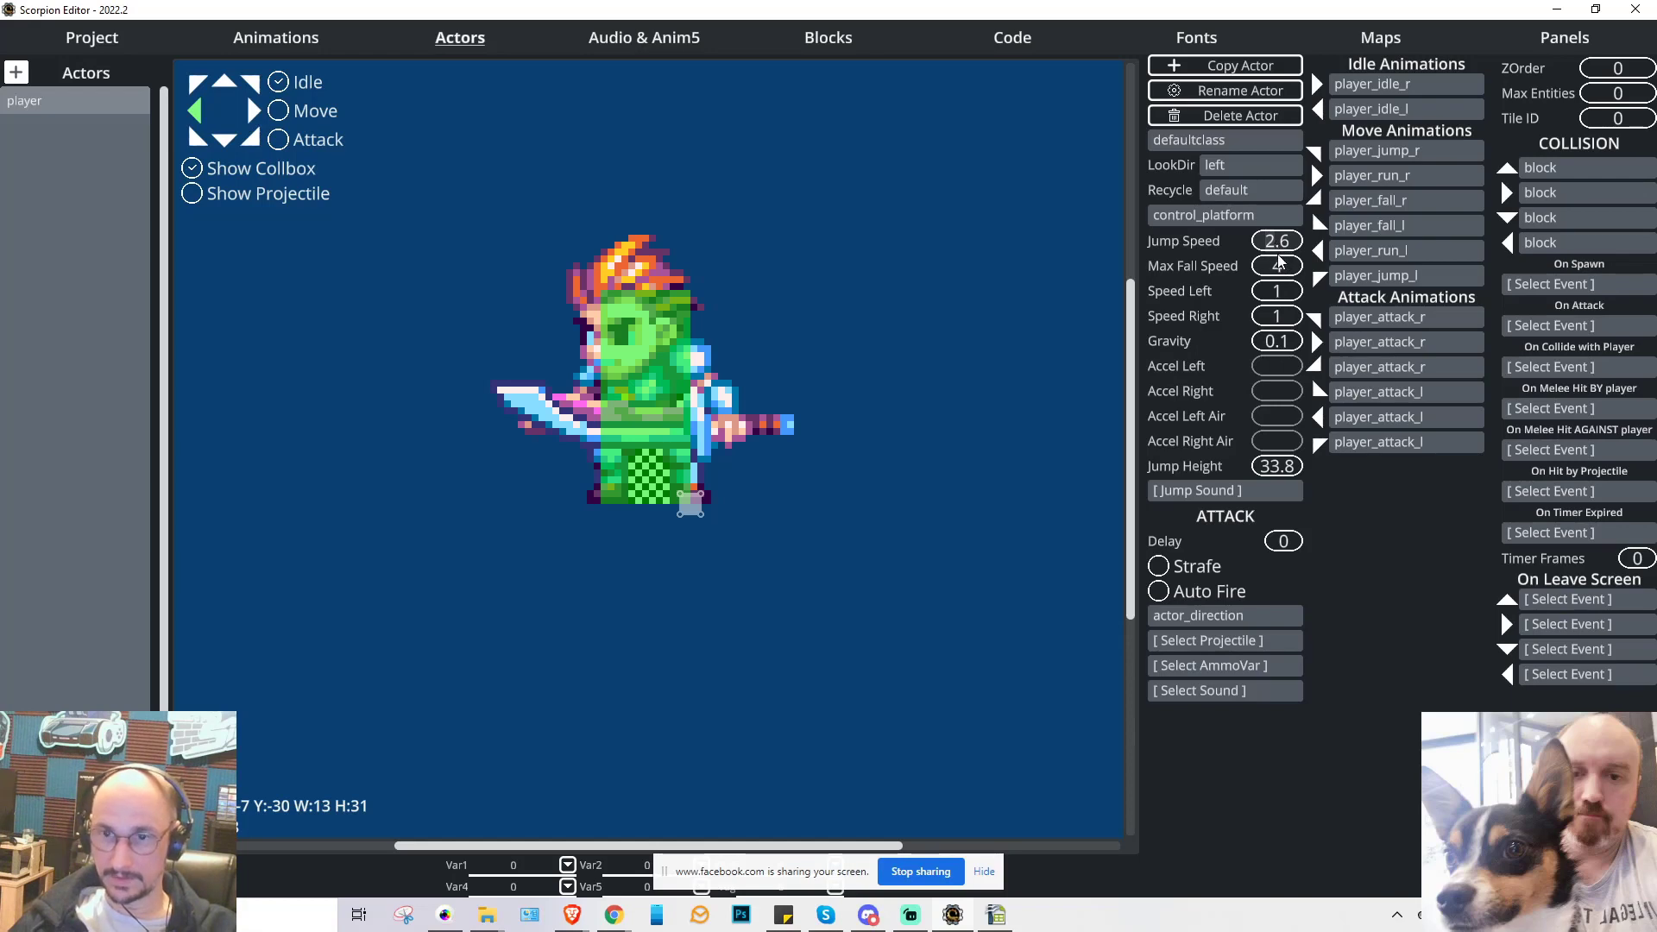
# - Set the player actor's Speed Left and Speed Right to 4
pyautogui.doubleClick(1279, 290)
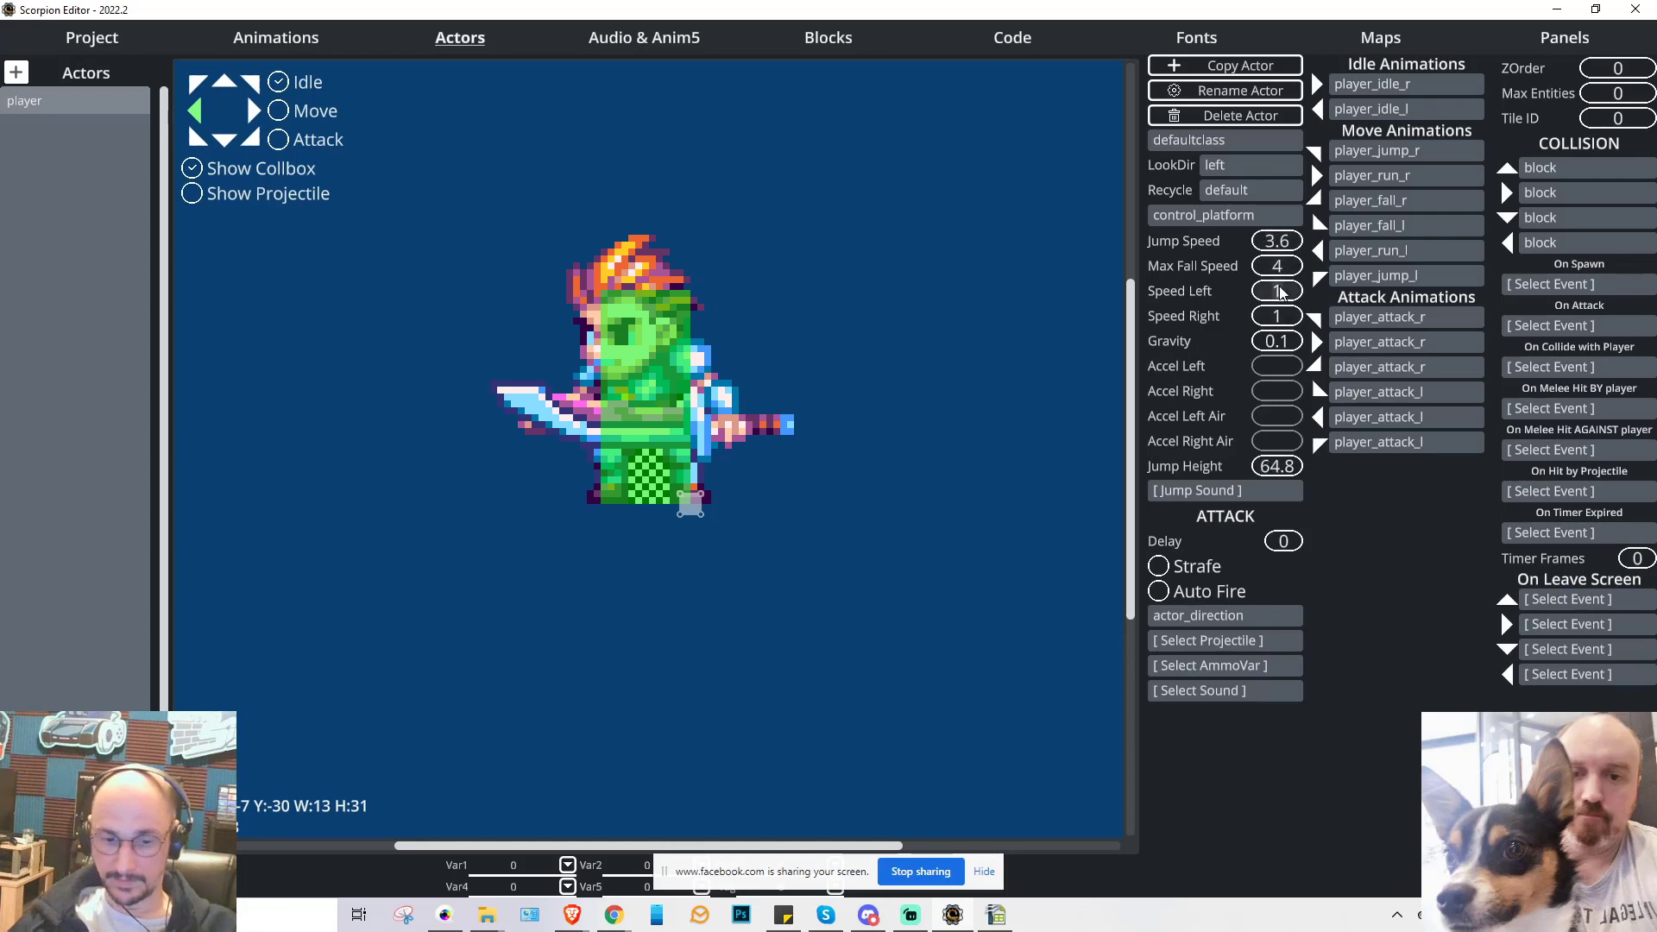
pyautogui.write('2')
pyautogui.press('BackSpace')
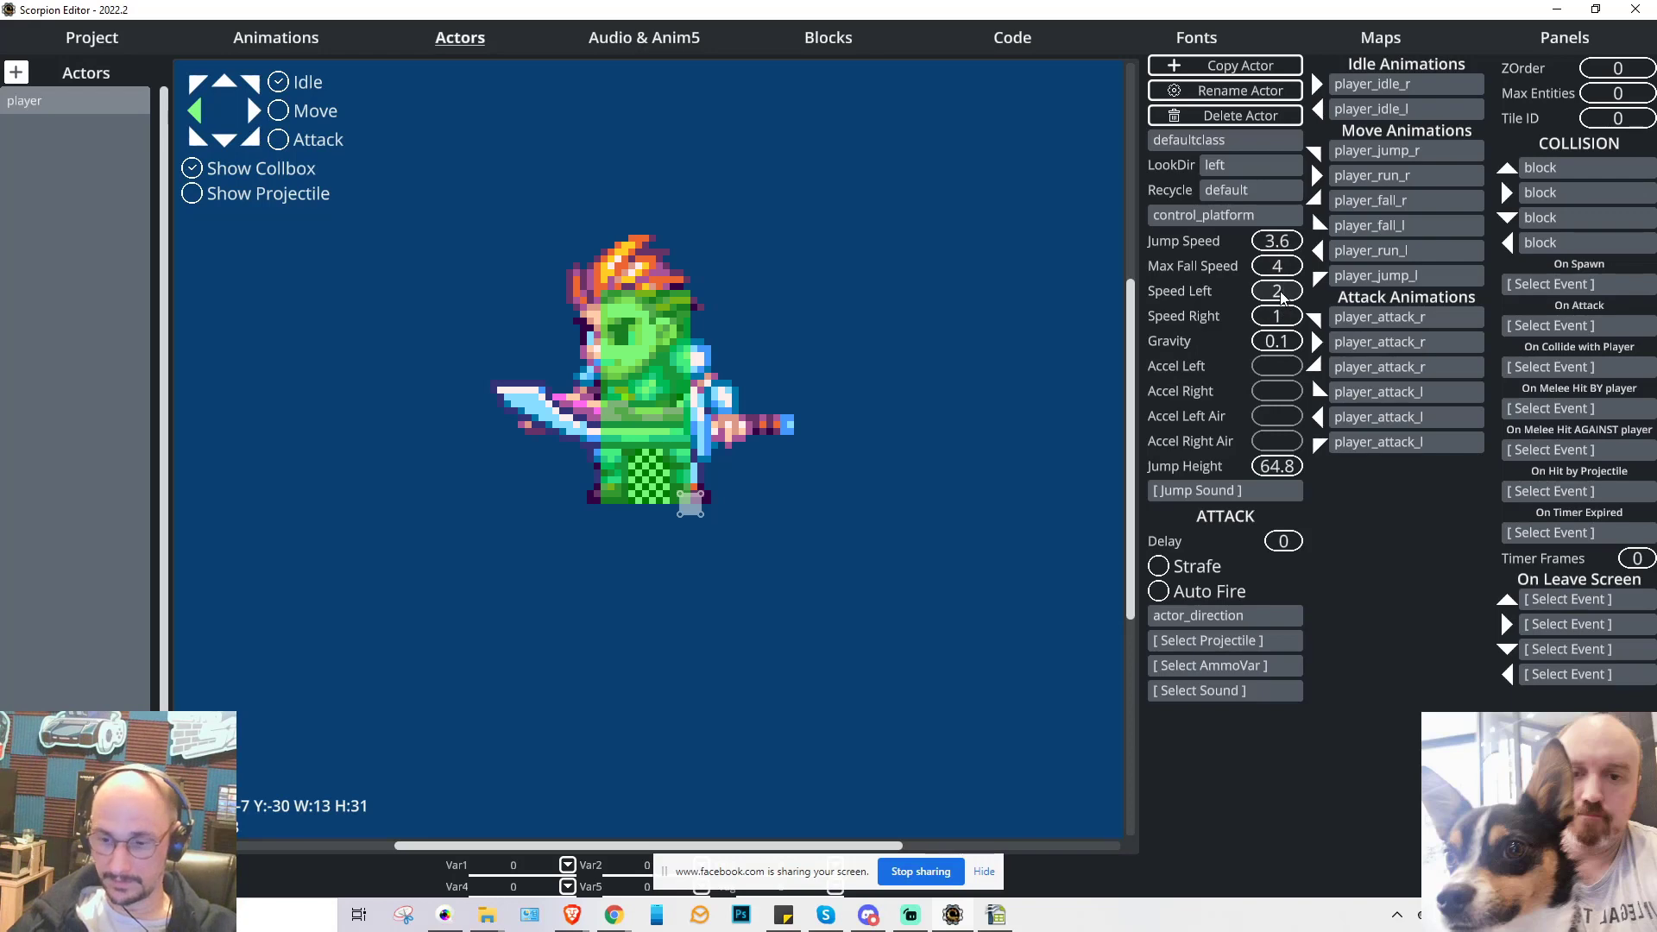
pyautogui.write('4')
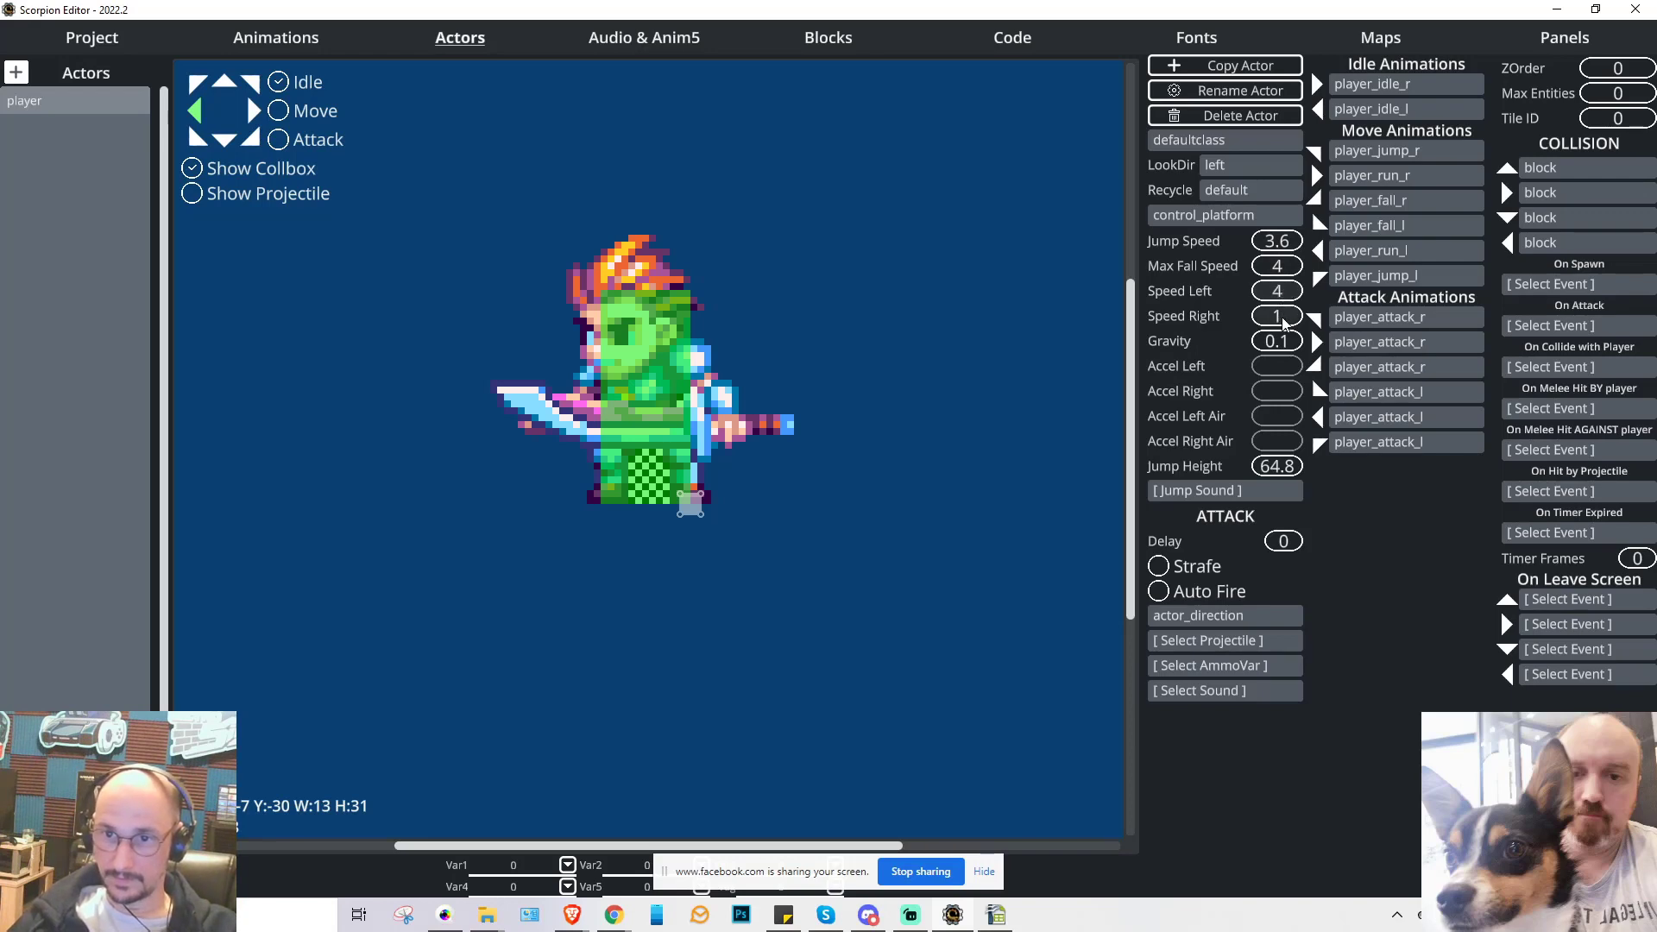
pyautogui.click(1285, 321)
pyautogui.write('4')
# - Set the player actor's Gravity to 0.2
pyautogui.doubleClick(1293, 342)
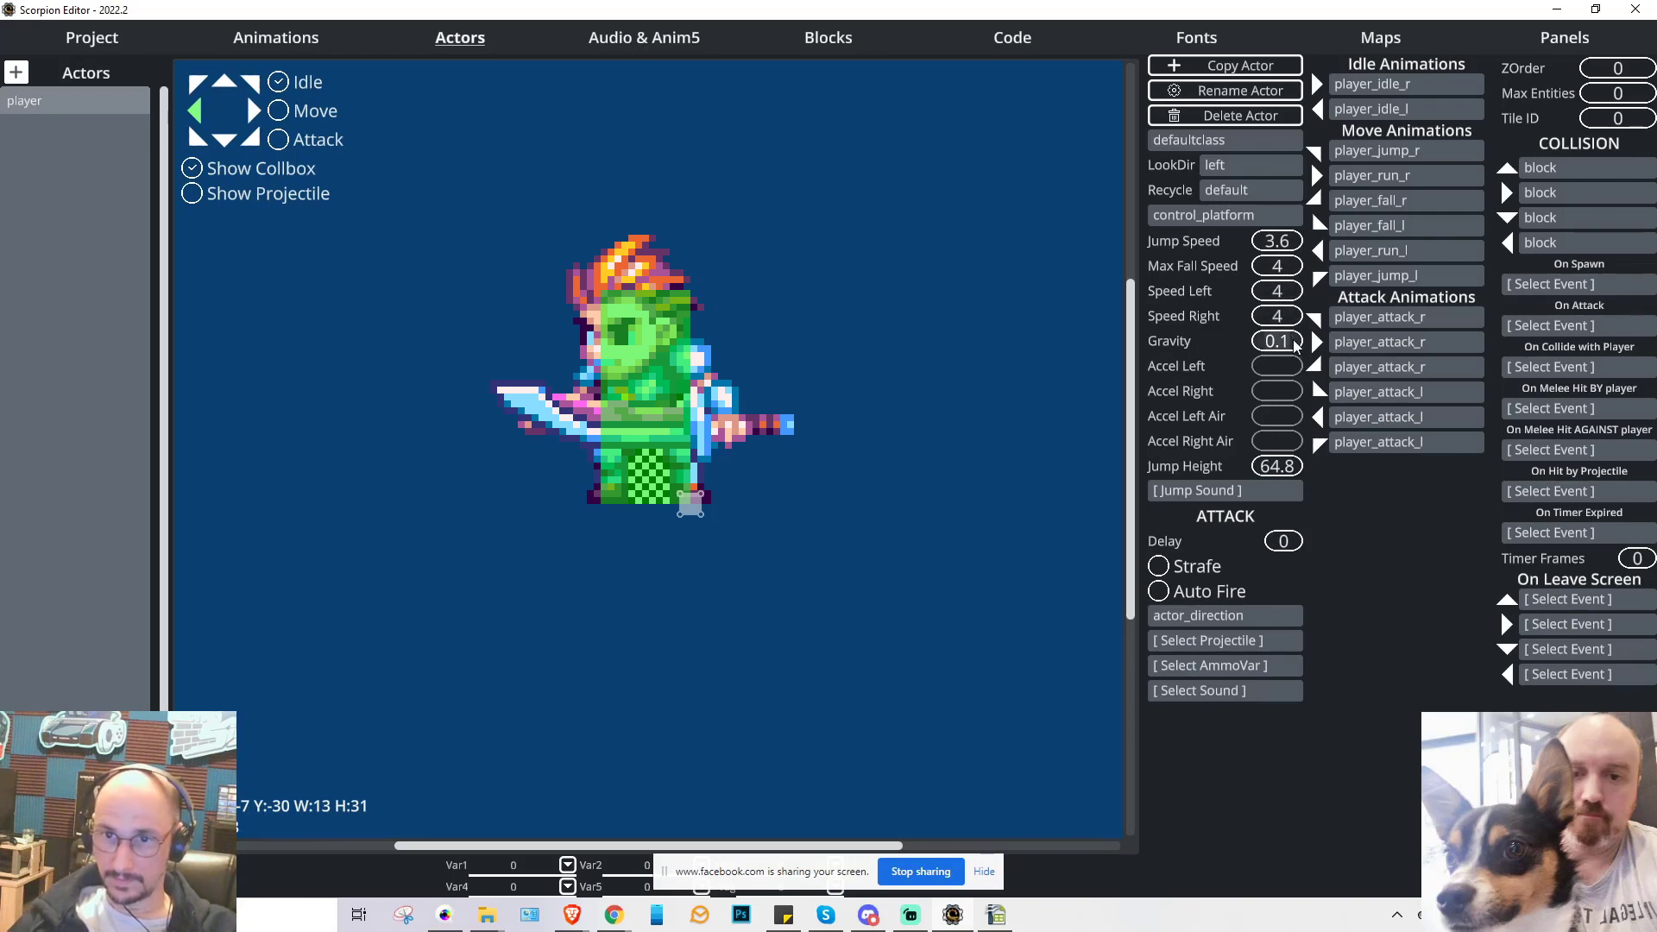
pyautogui.click(1290, 338)
pyautogui.press('BackSpace')
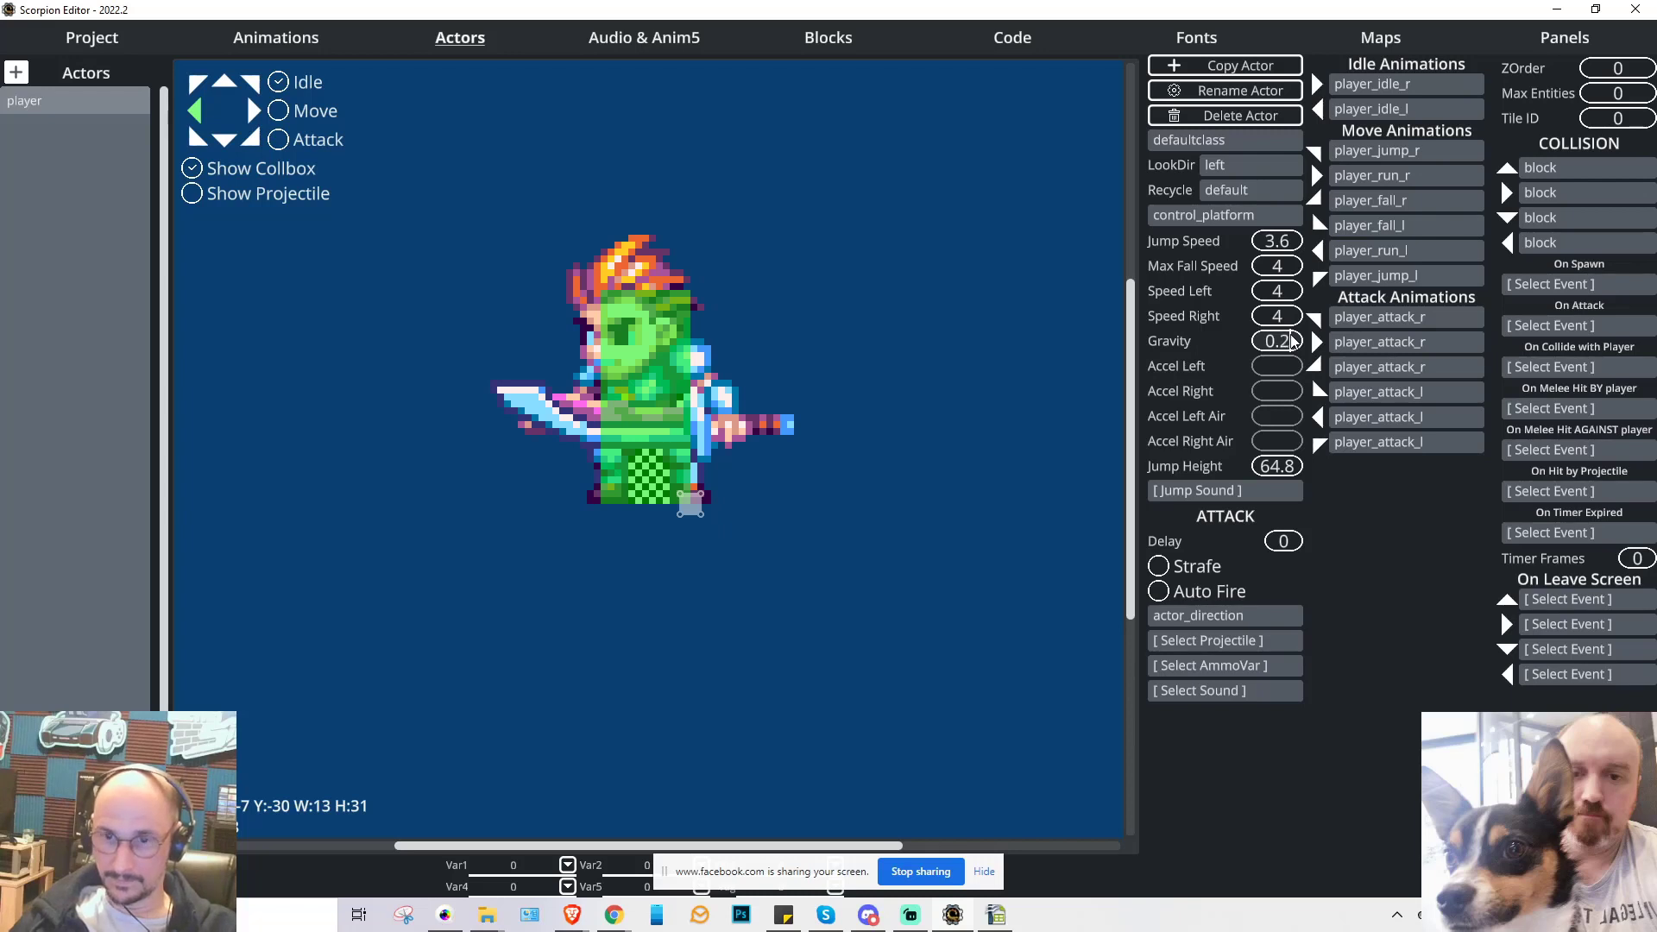
pyautogui.write('2')
pyautogui.click(1235, 303)
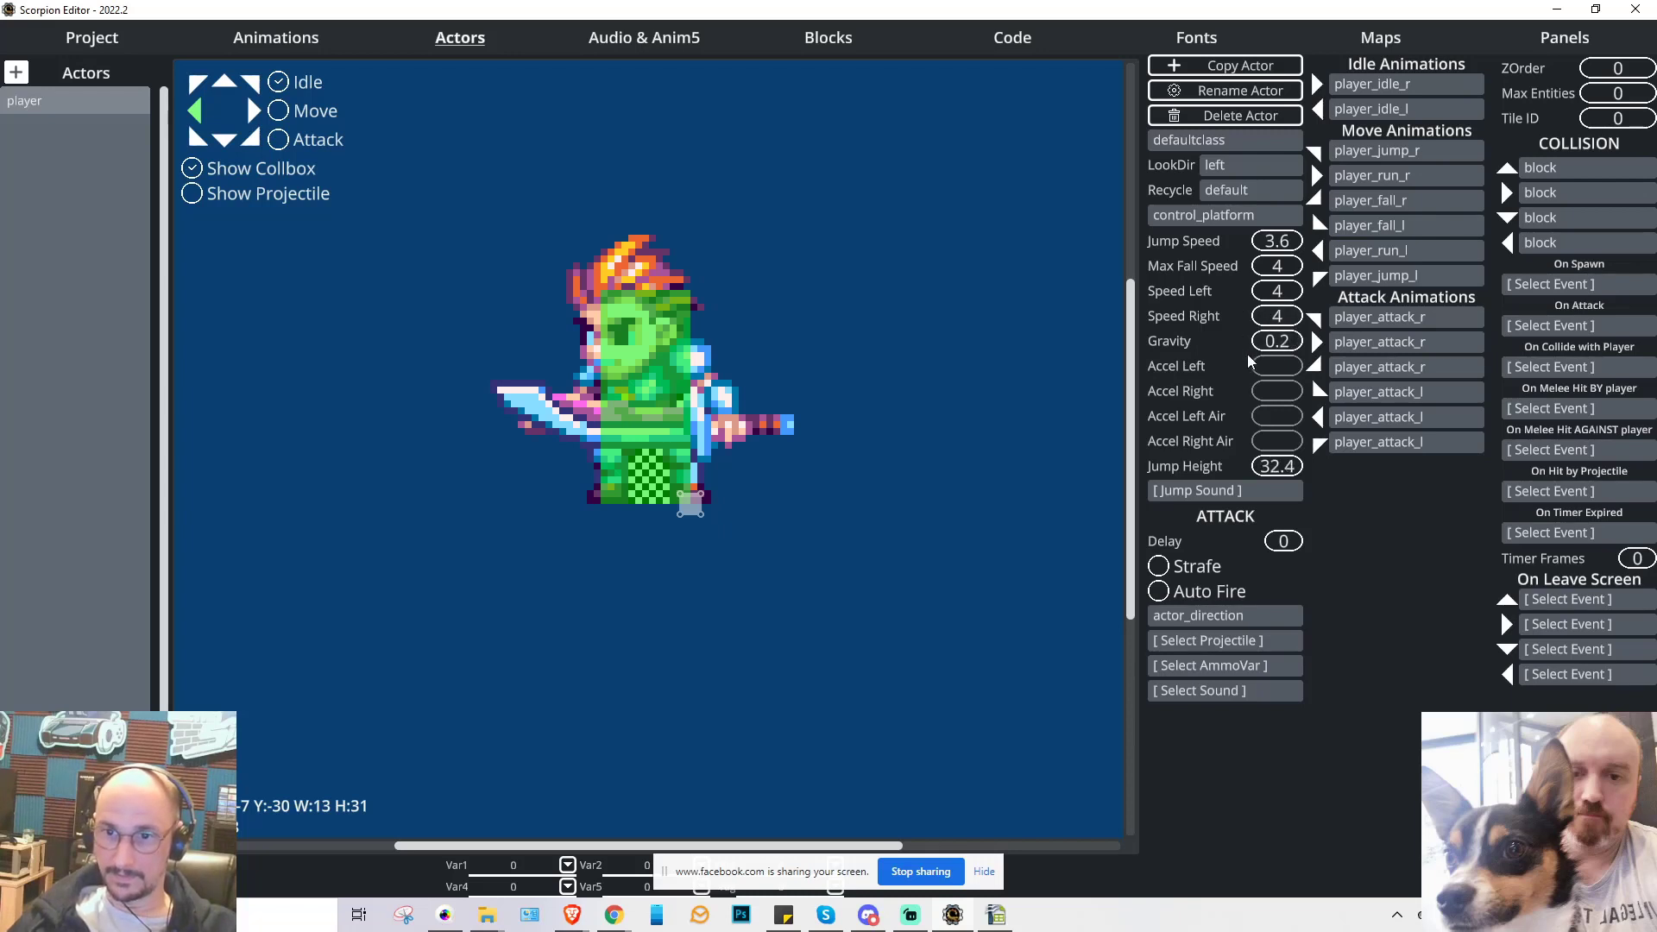
# - Raise the player actor's Jump Speed, trying 5.6 and settling on 5
pyautogui.click(1269, 245)
pyautogui.press('BackSpace')
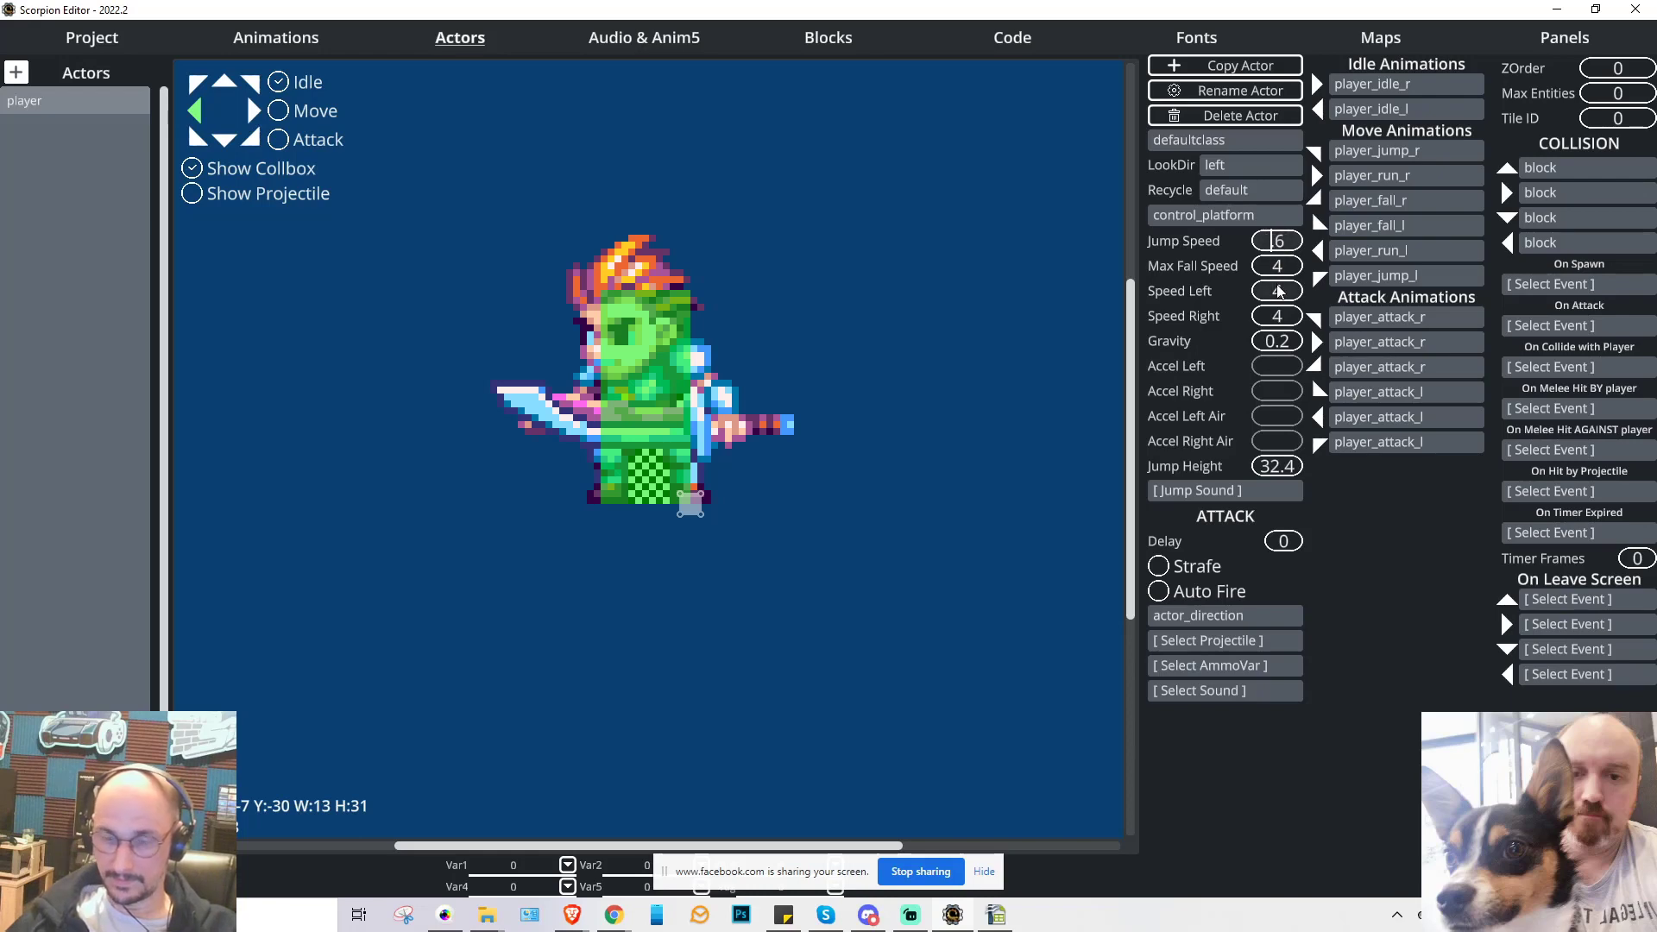
pyautogui.write('5.')
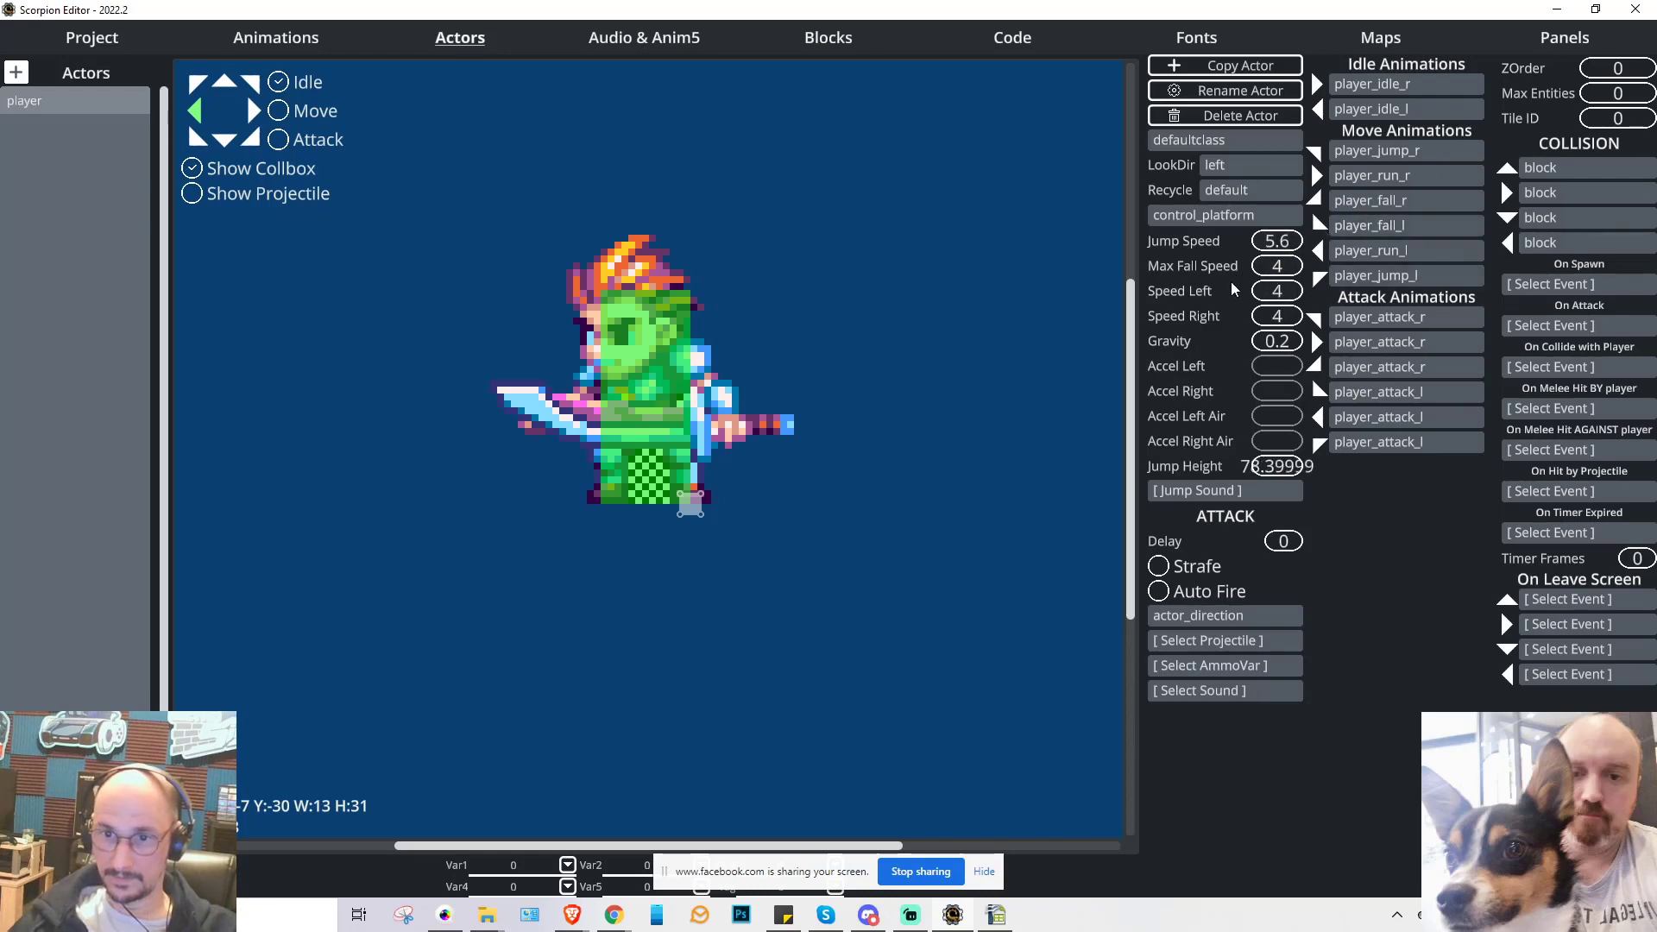
pyautogui.press('BackSpace')
pyautogui.press('BackSpace')
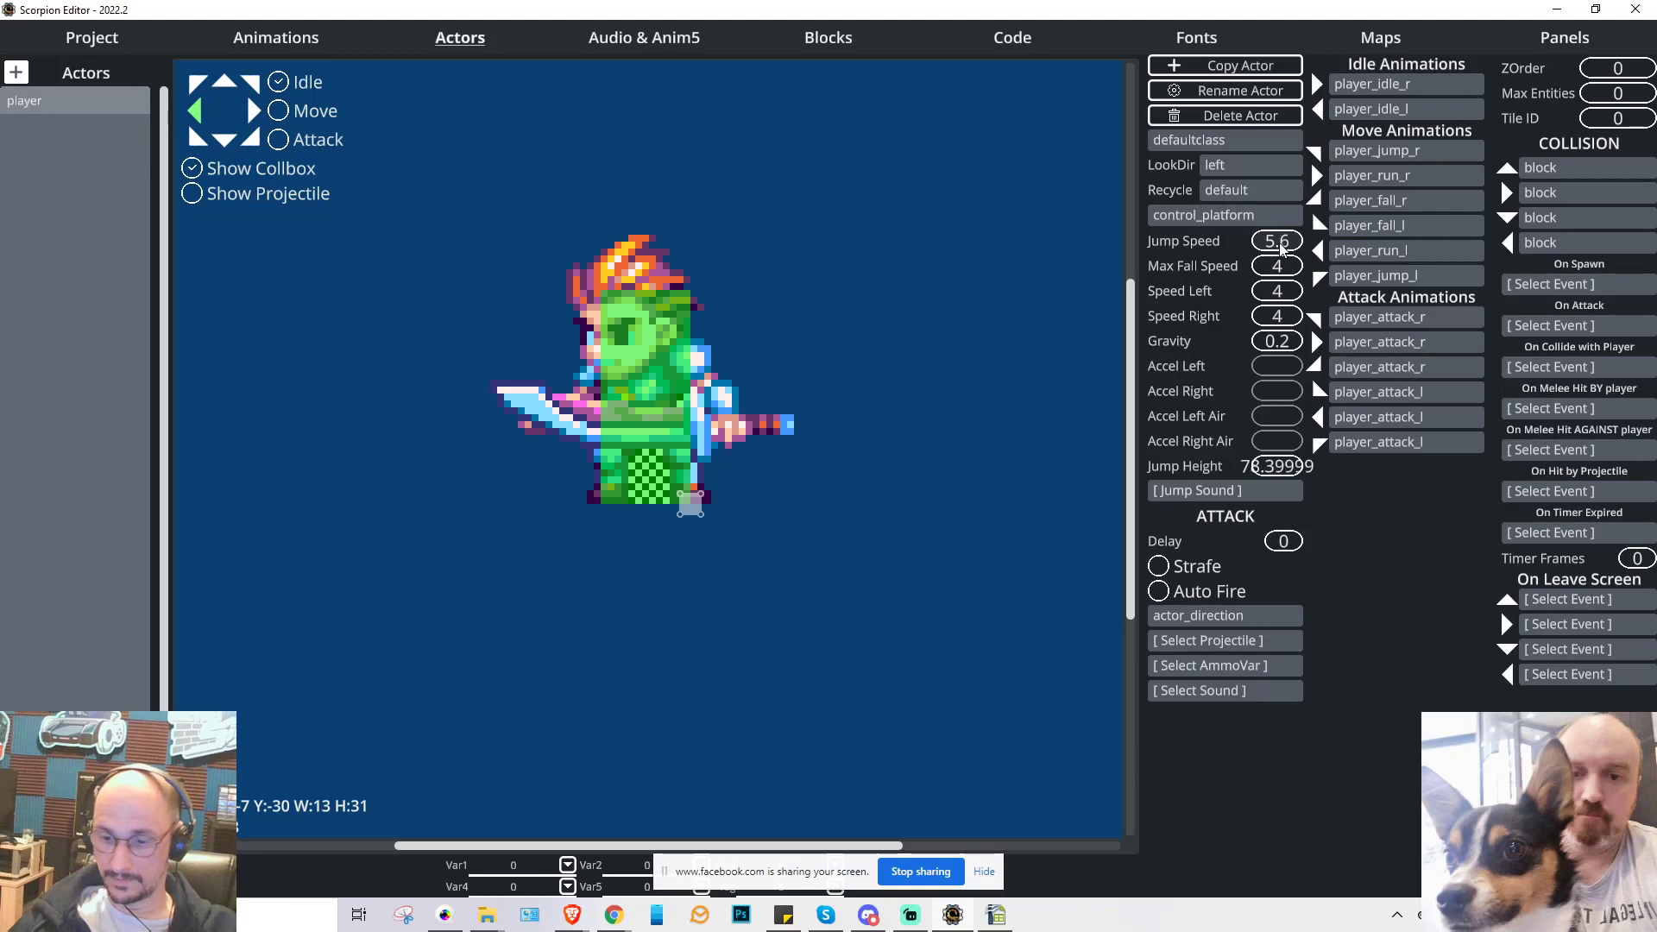
pyautogui.press('Return')
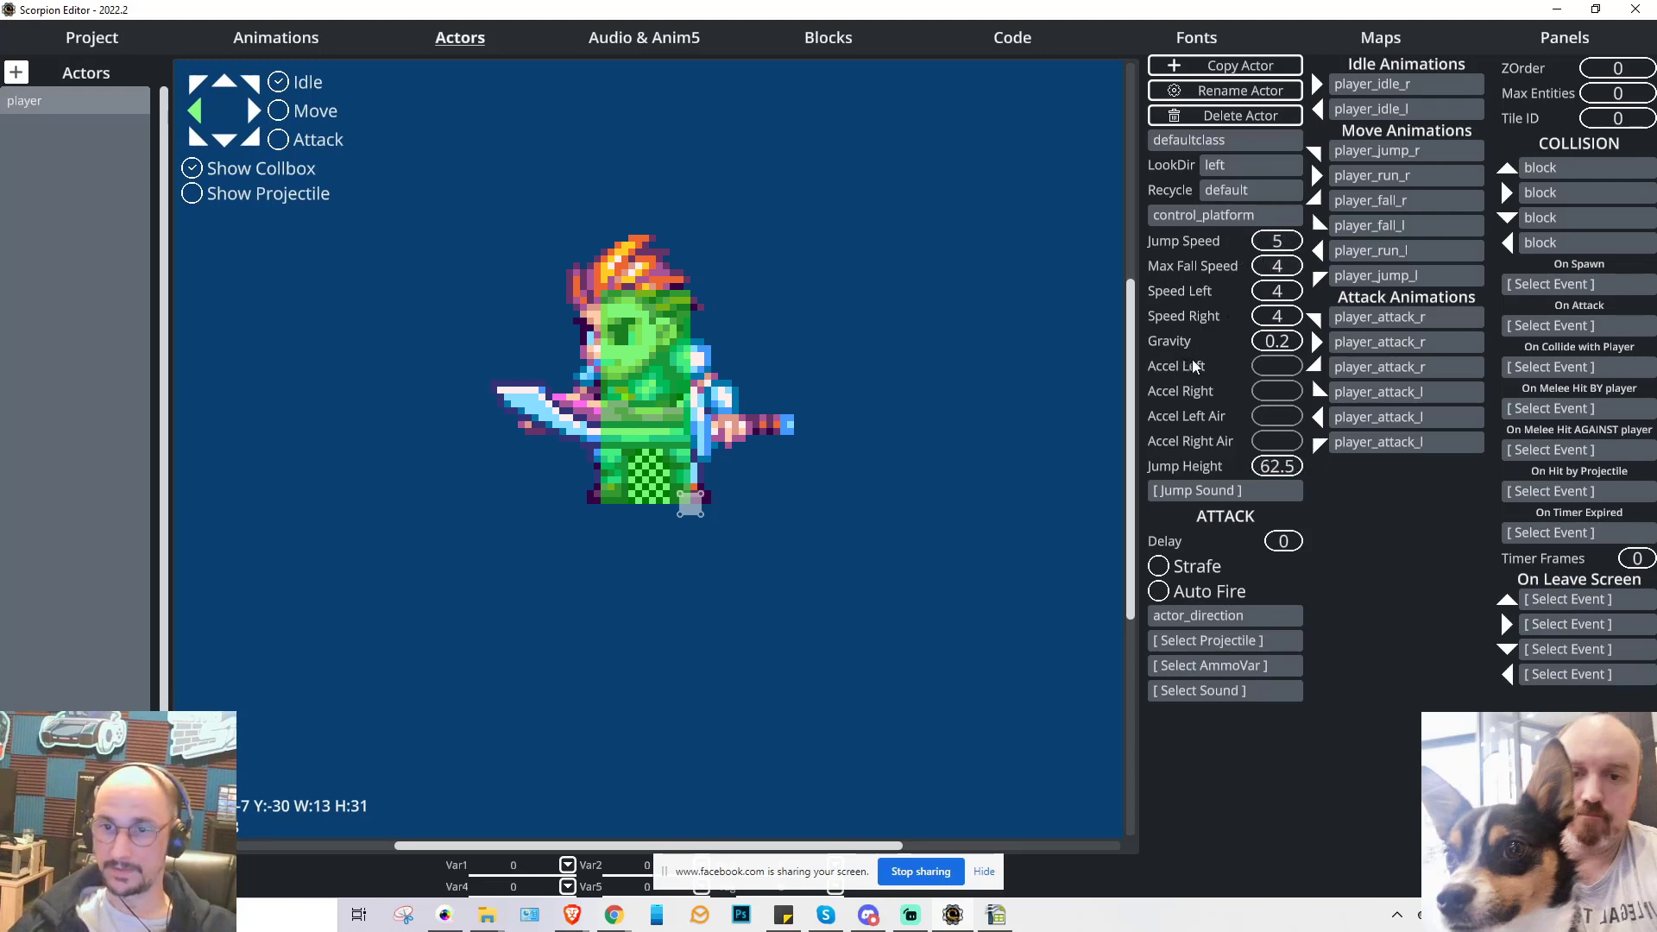
# - Compile the project and run it in WinUAE with the adjusted player movement values
pyautogui.click(49, 39)
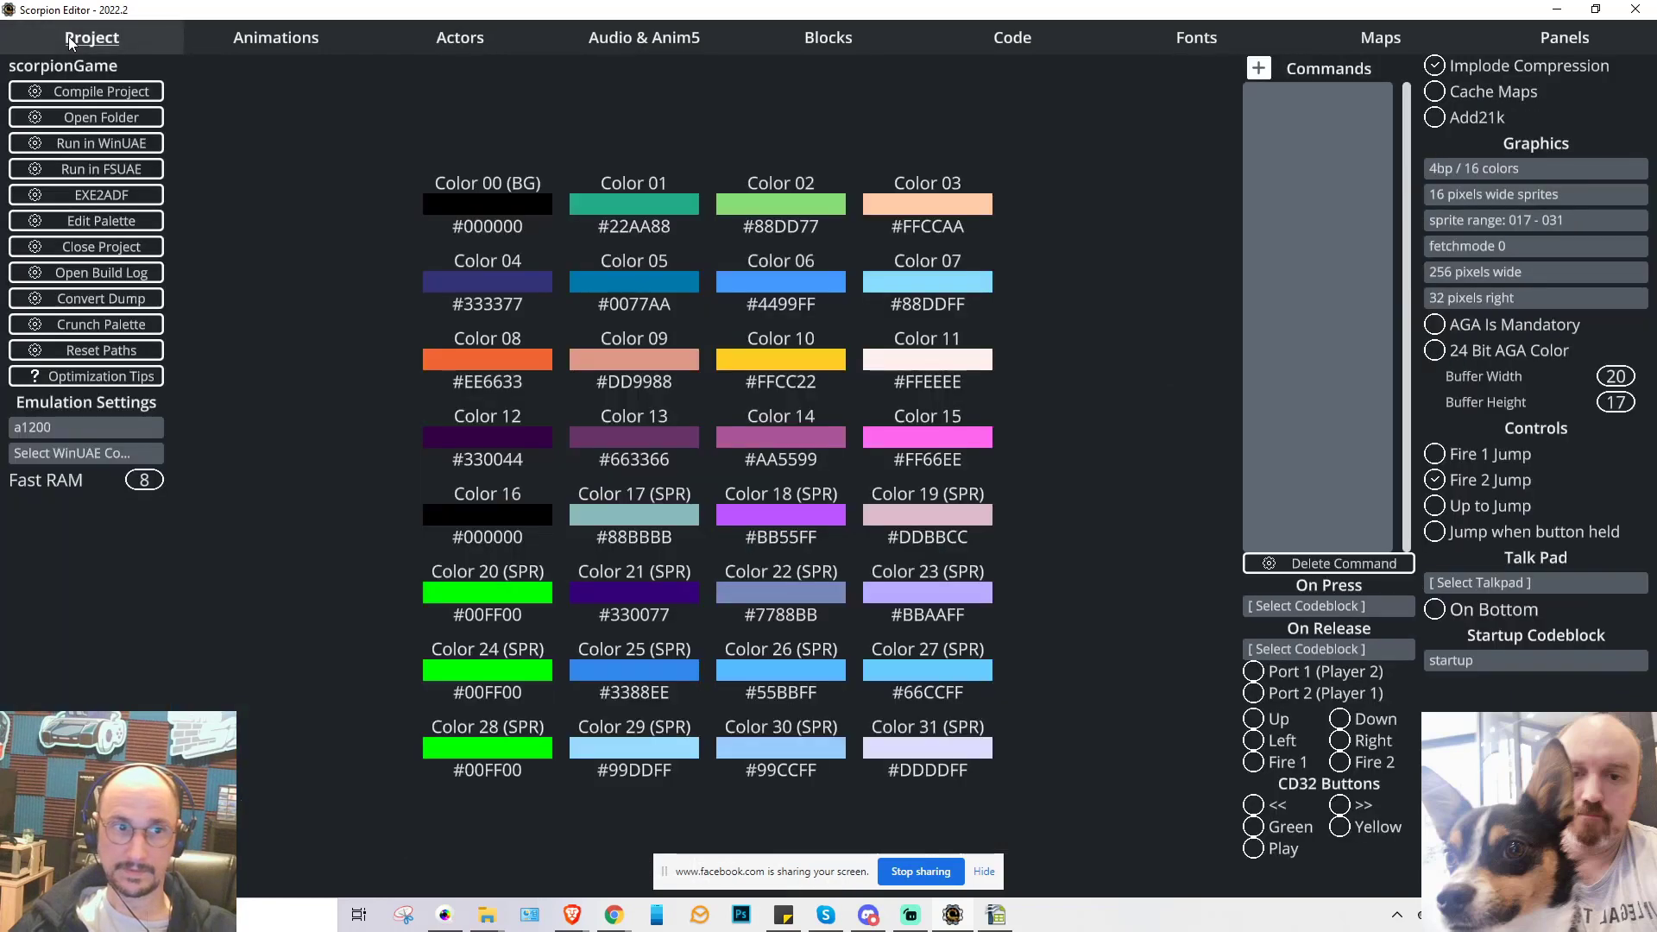
pyautogui.click(69, 143)
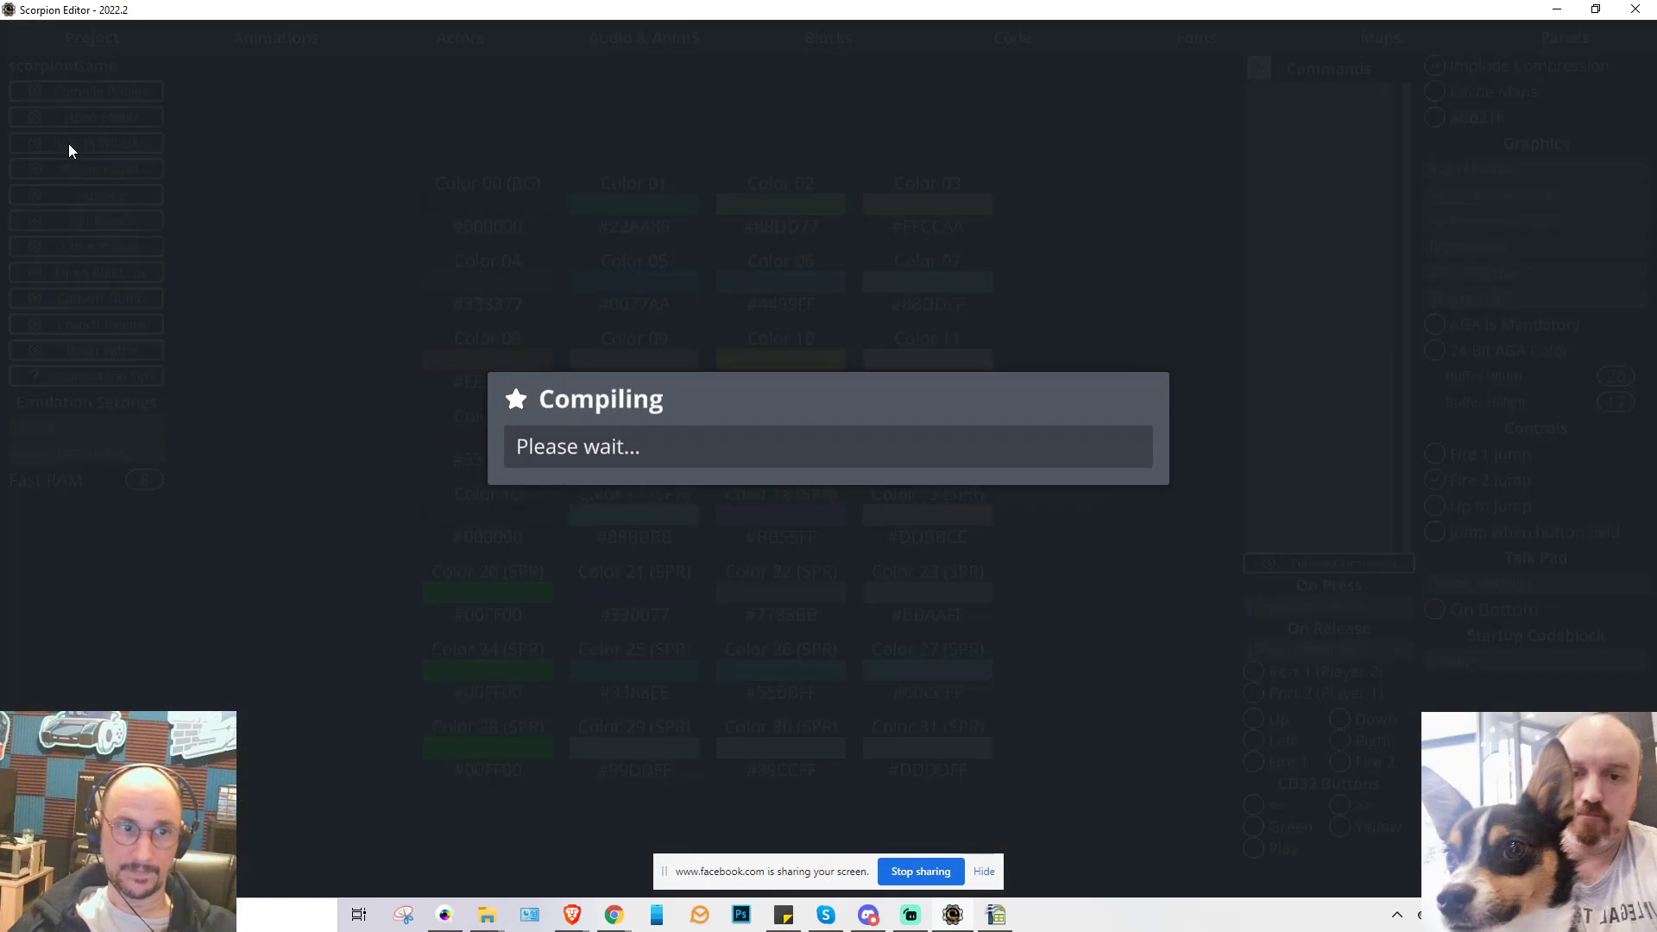
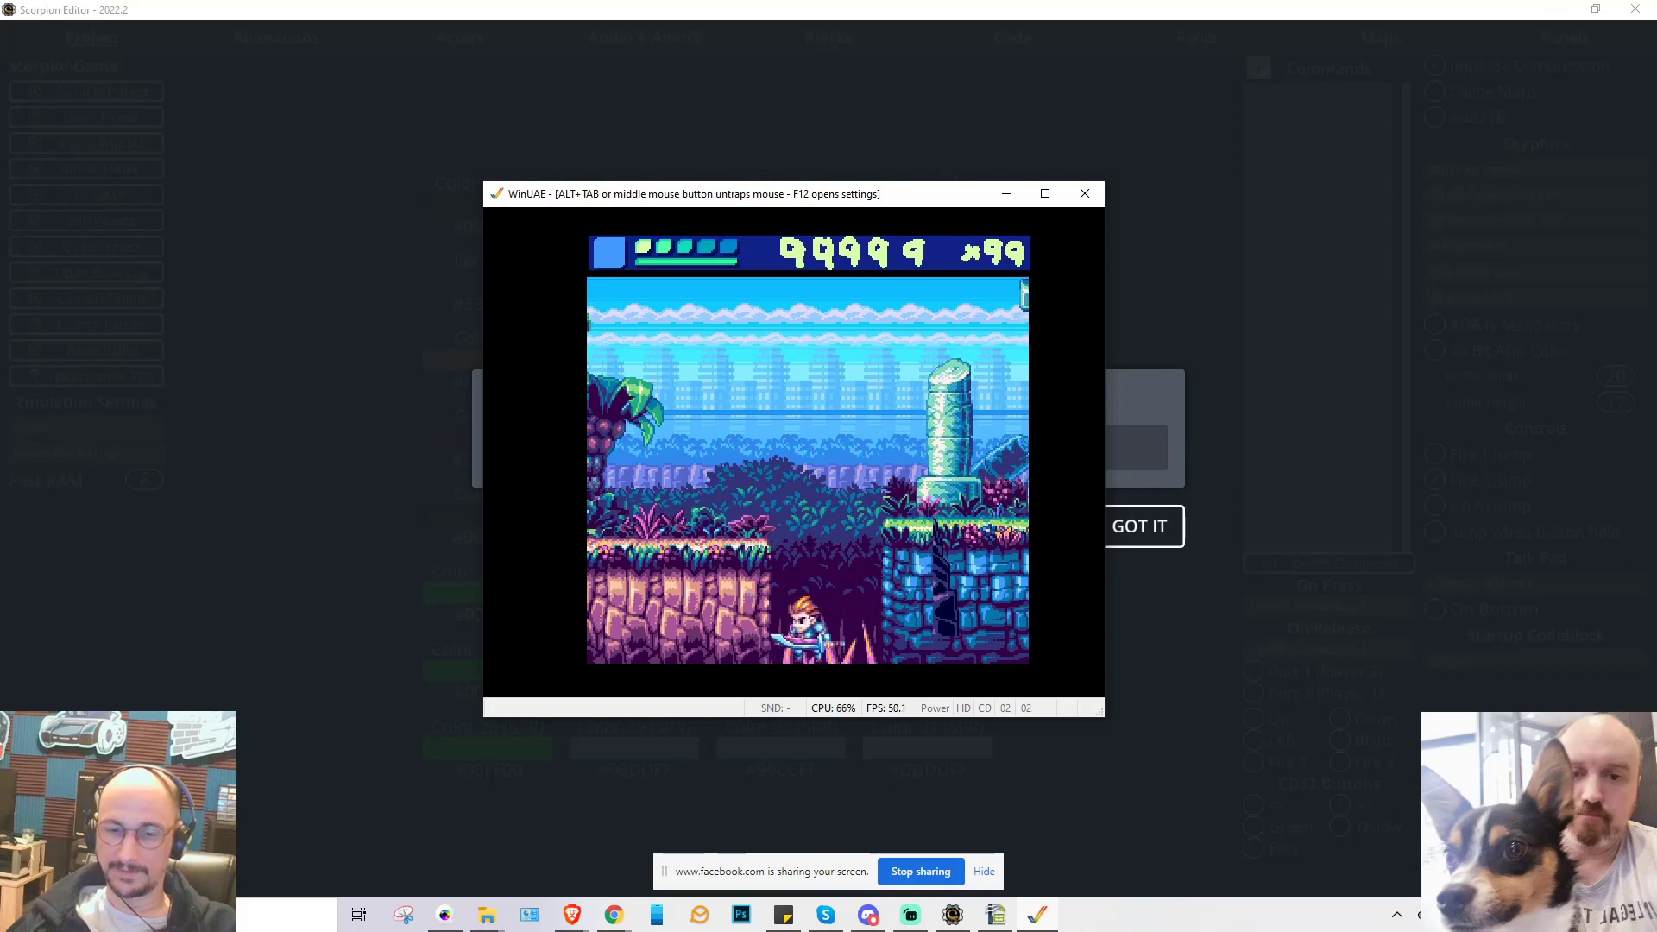
# - Playtest the player's walking, jumping and wall collisions between the two walls of the spike pit
pyautogui.press('Right')
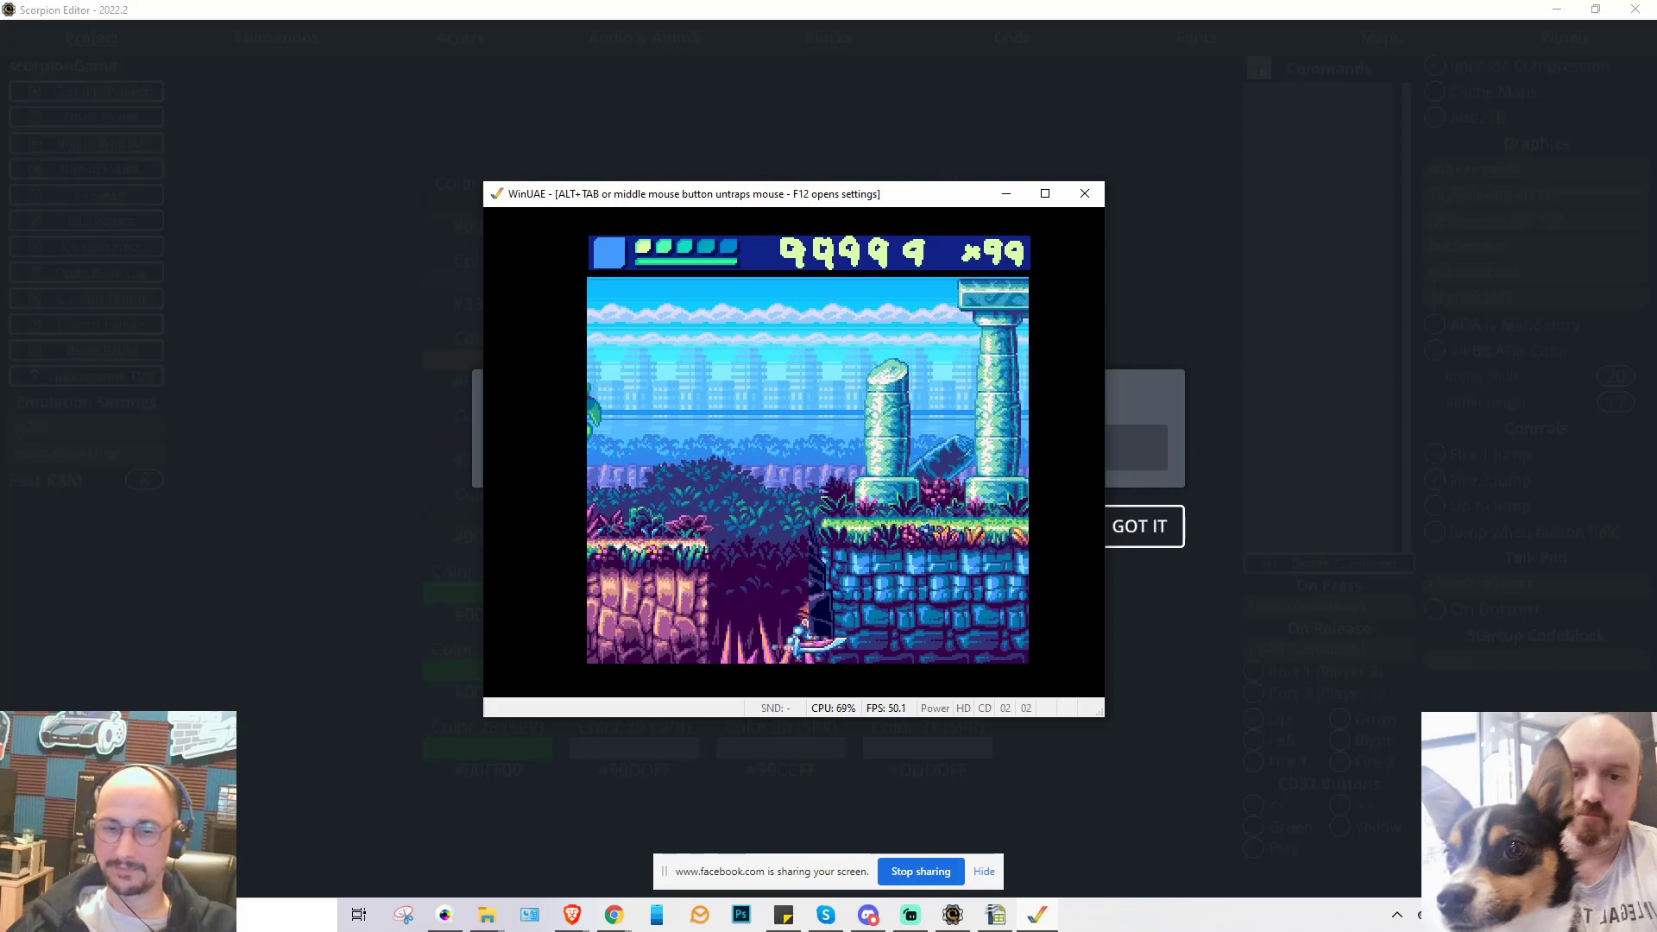
pyautogui.press('Left')
pyautogui.press('Right')
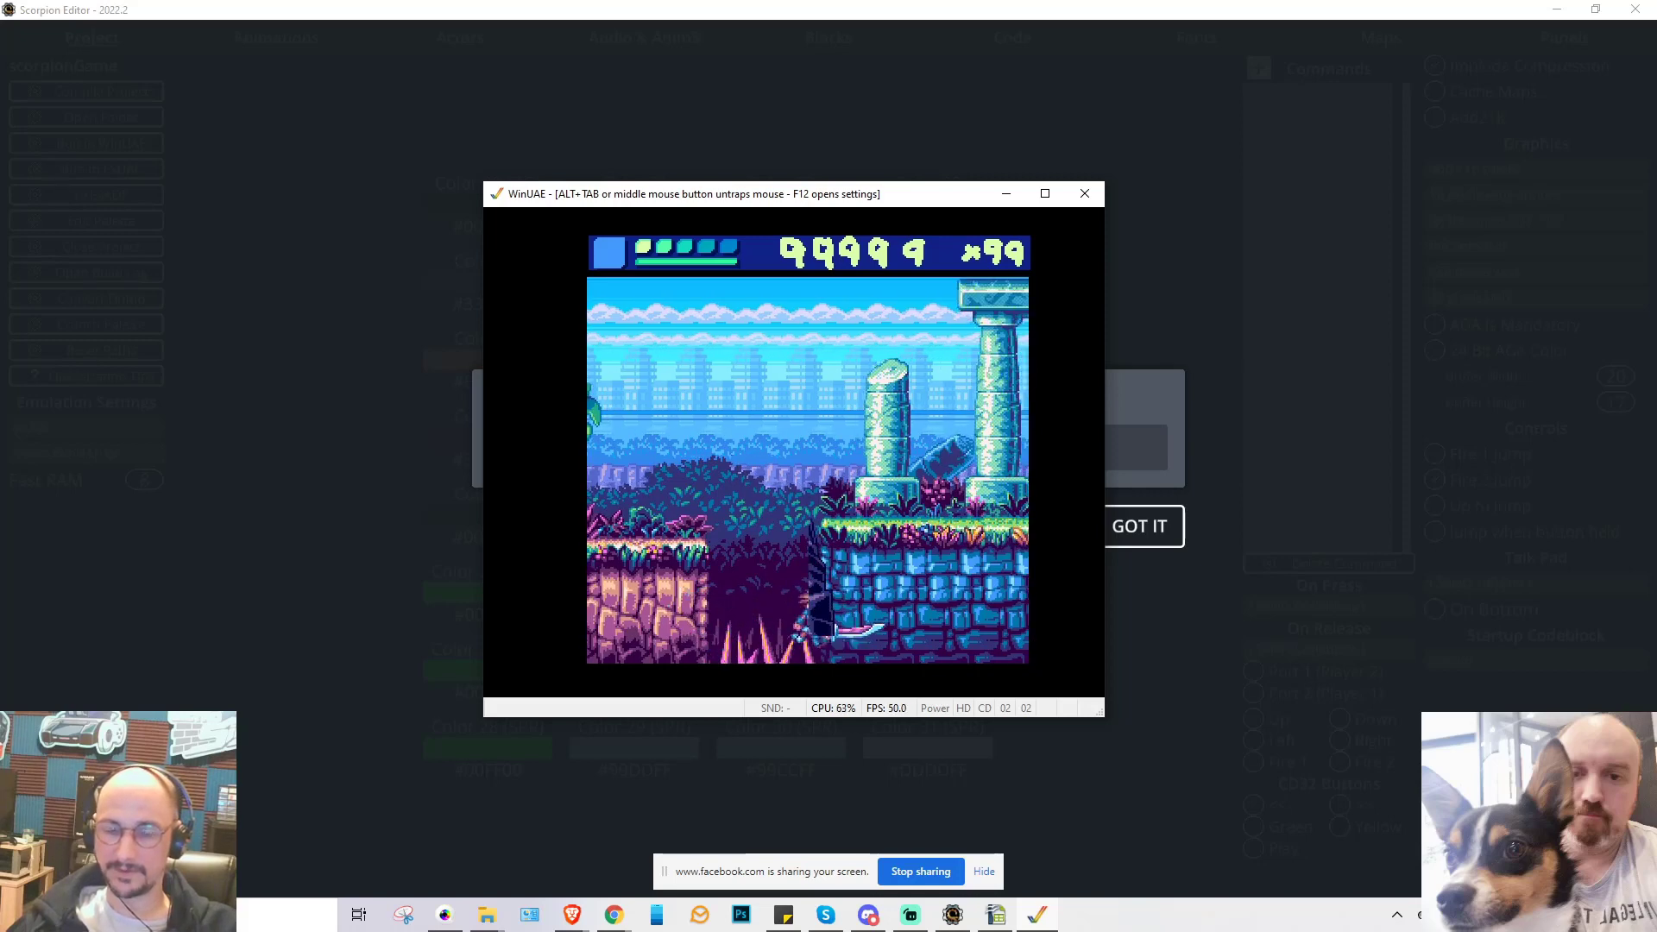
pyautogui.press('Left')
pyautogui.press('Up')
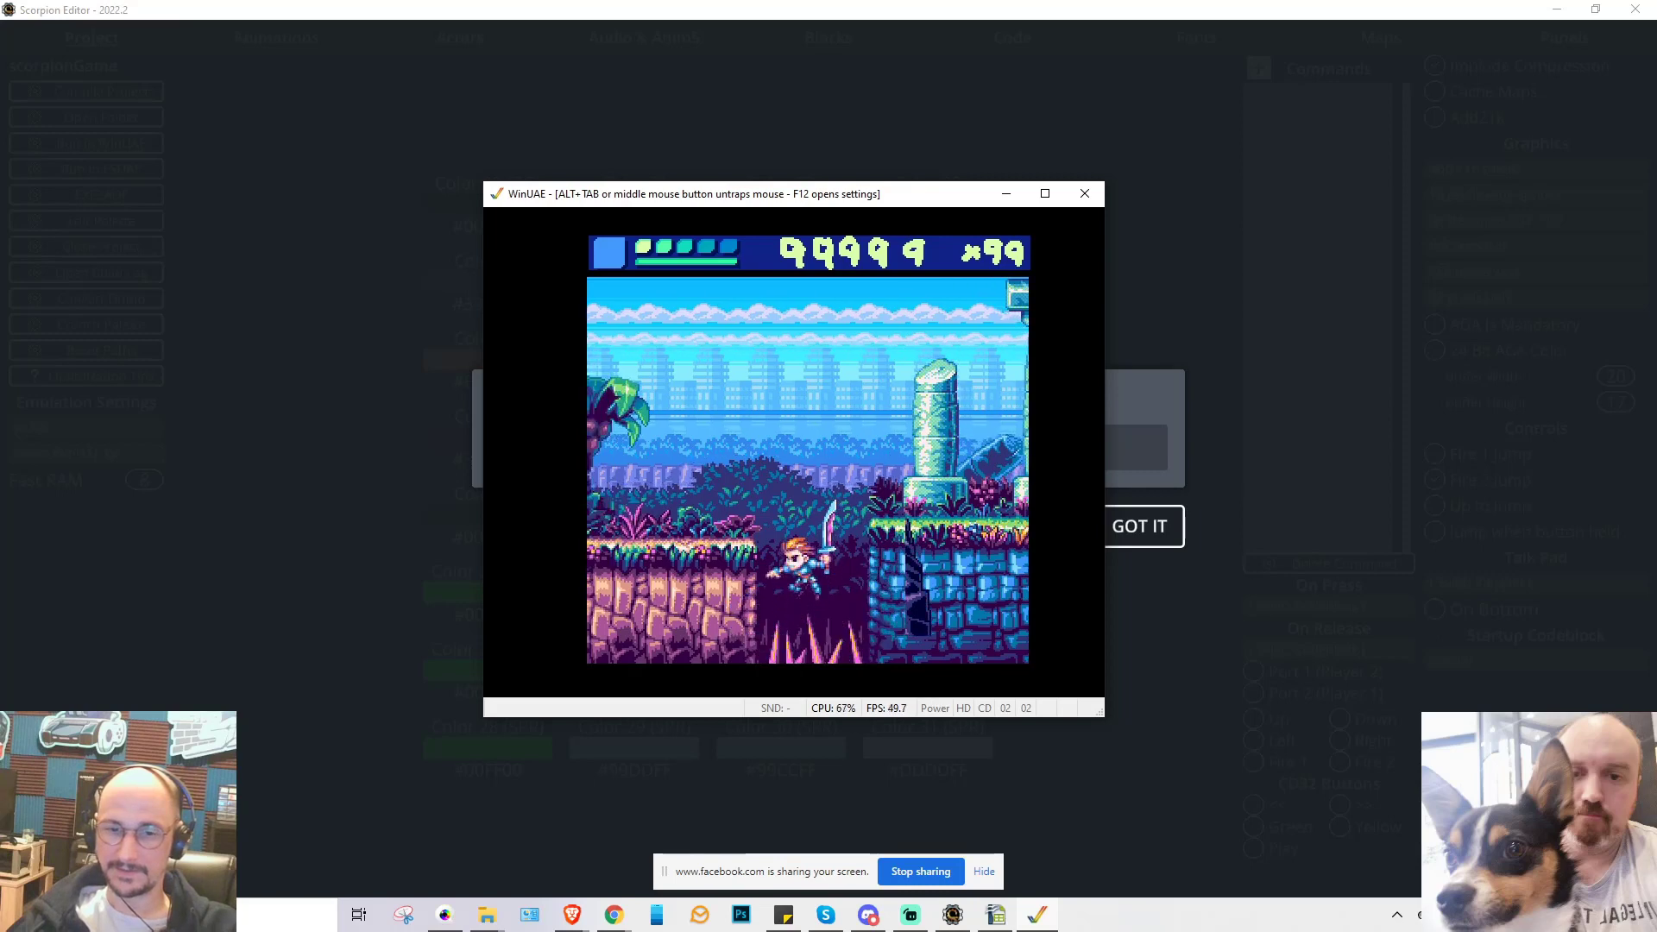
pyautogui.press('Left')
pyautogui.press('ctrl')
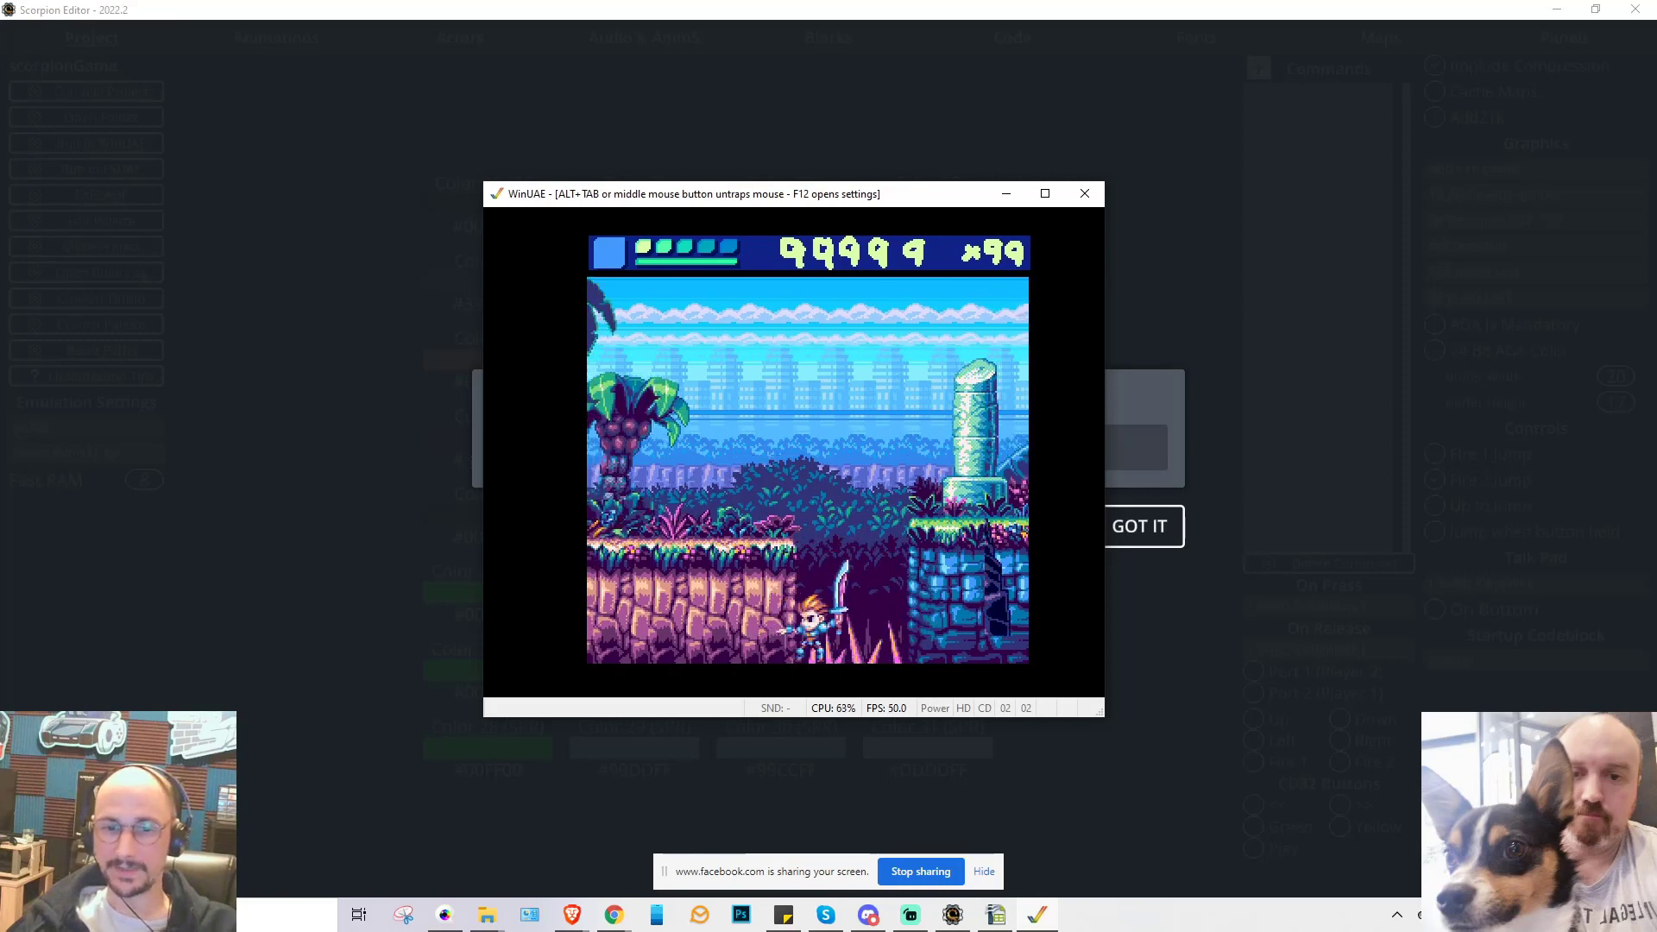
pyautogui.press('Right')
pyautogui.press('ctrl')
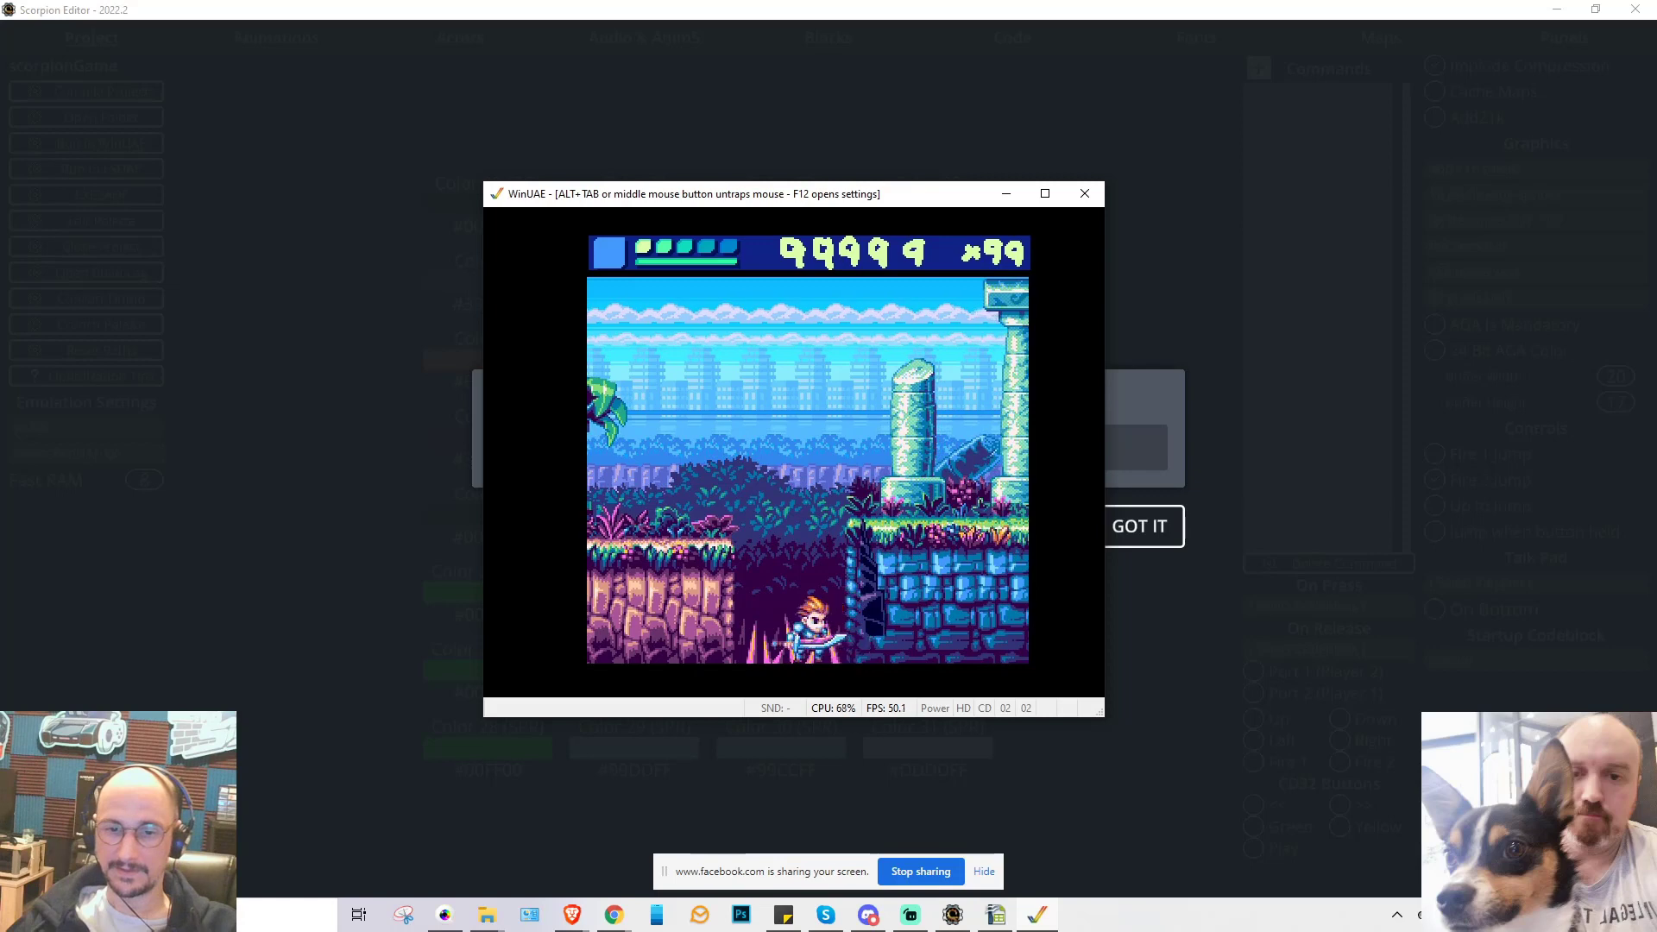
pyautogui.press('ctrl')
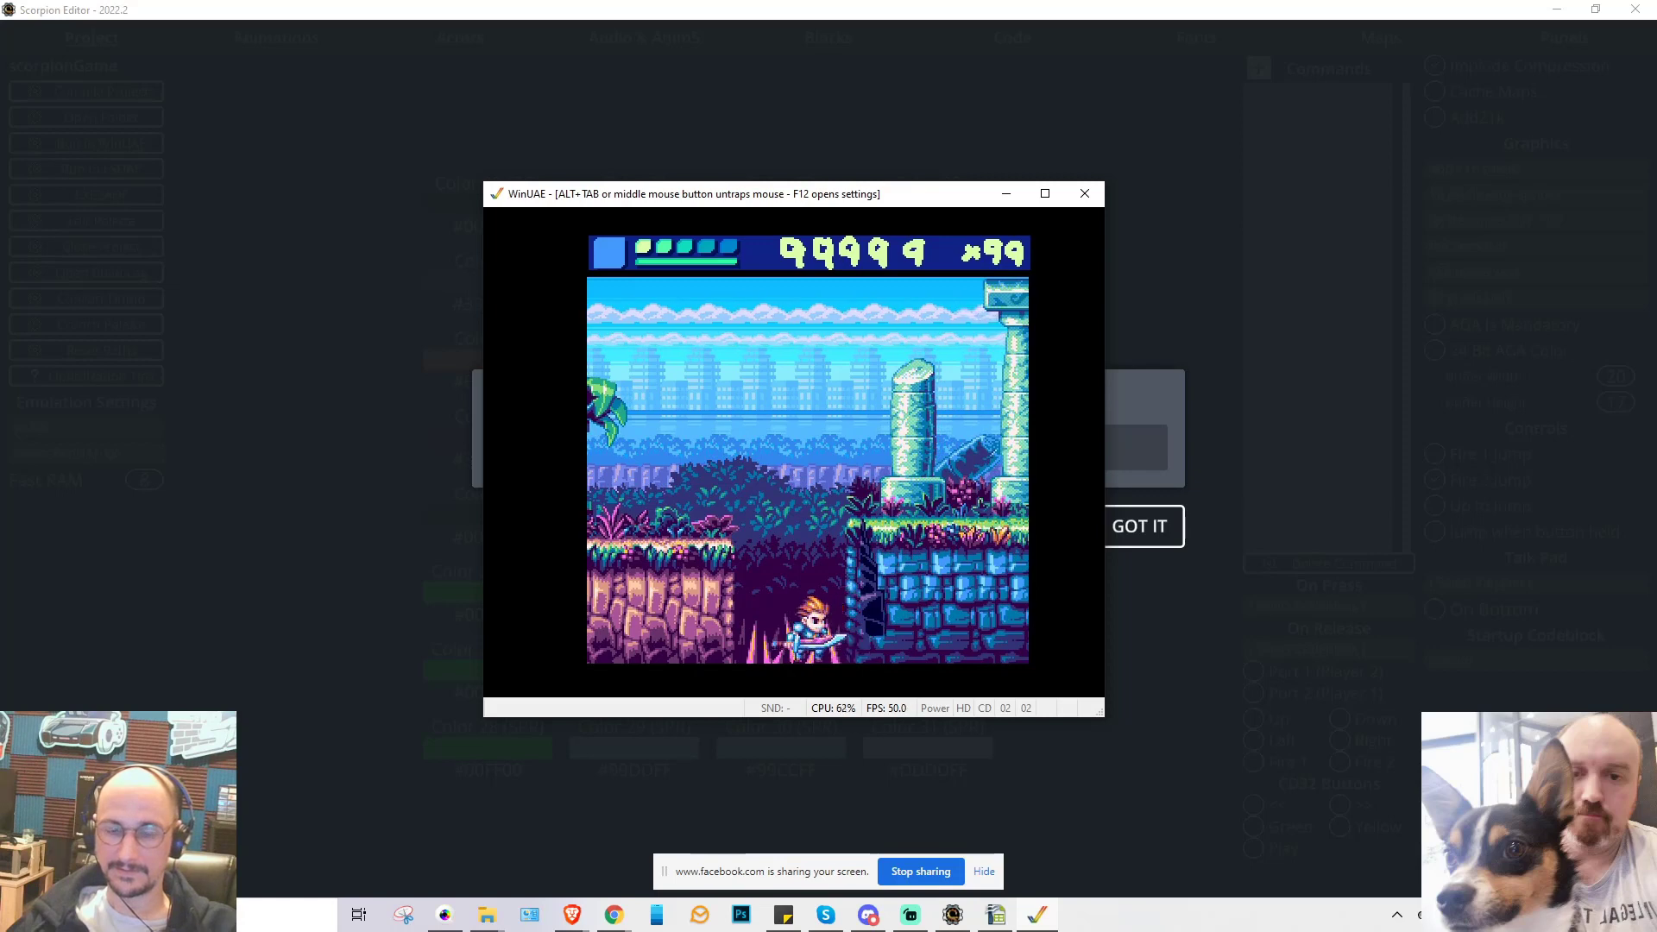
pyautogui.press('ctrl')
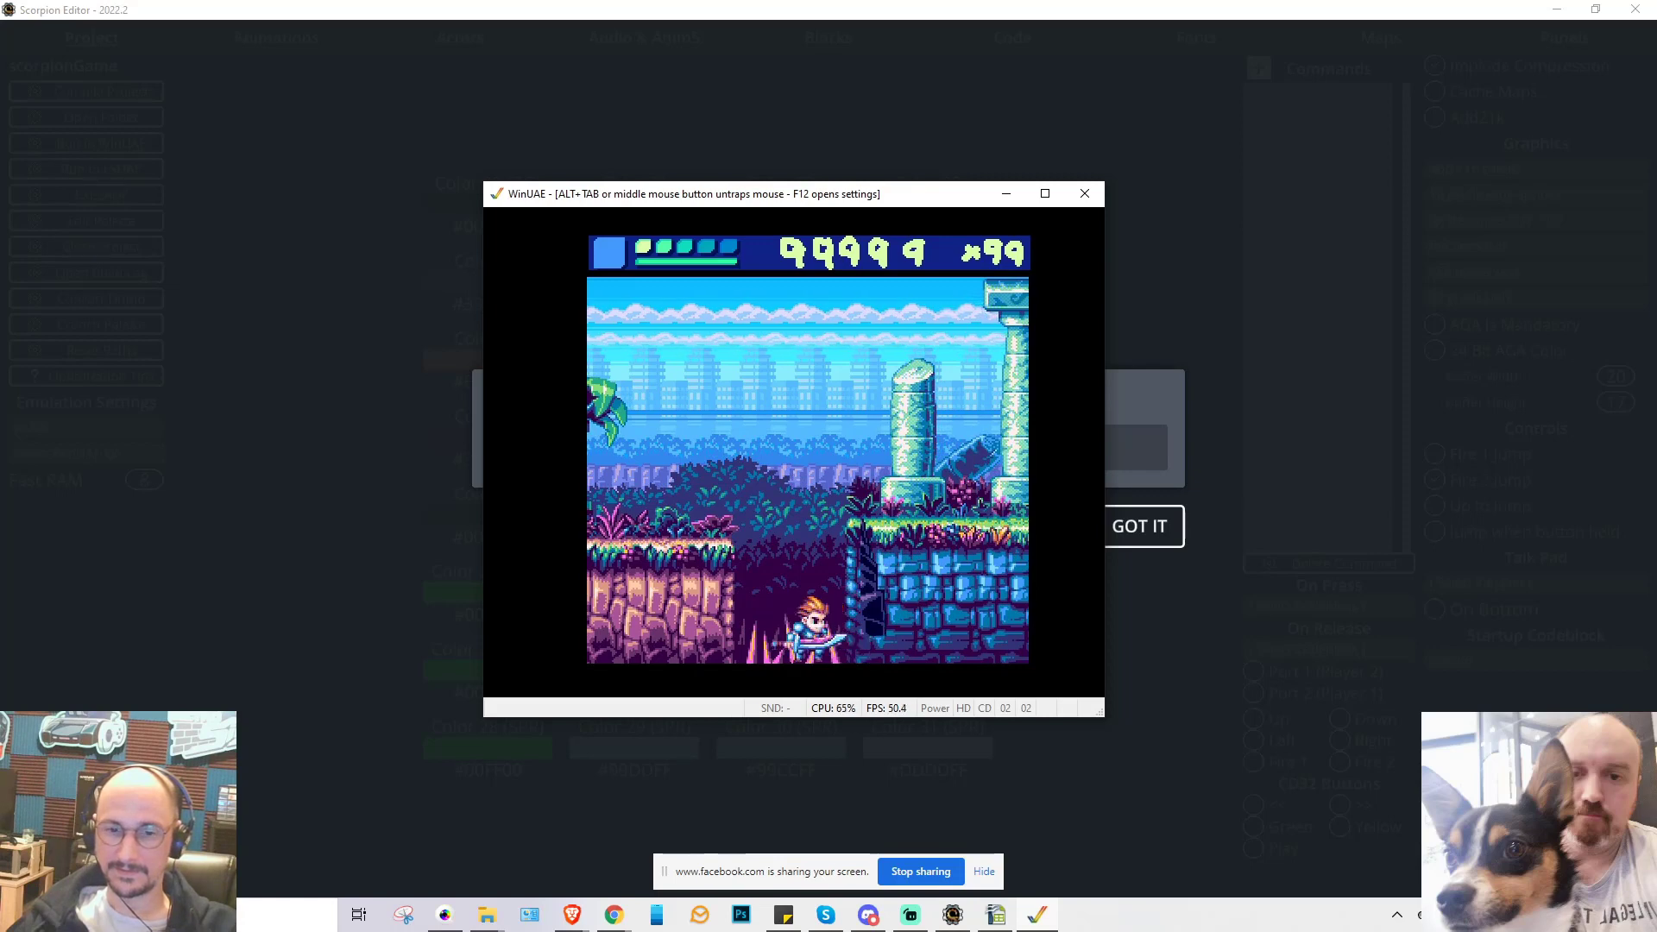
pyautogui.press('Right')
pyautogui.press('ctrl')
pyautogui.press('ctrl')
pyautogui.press('Left')
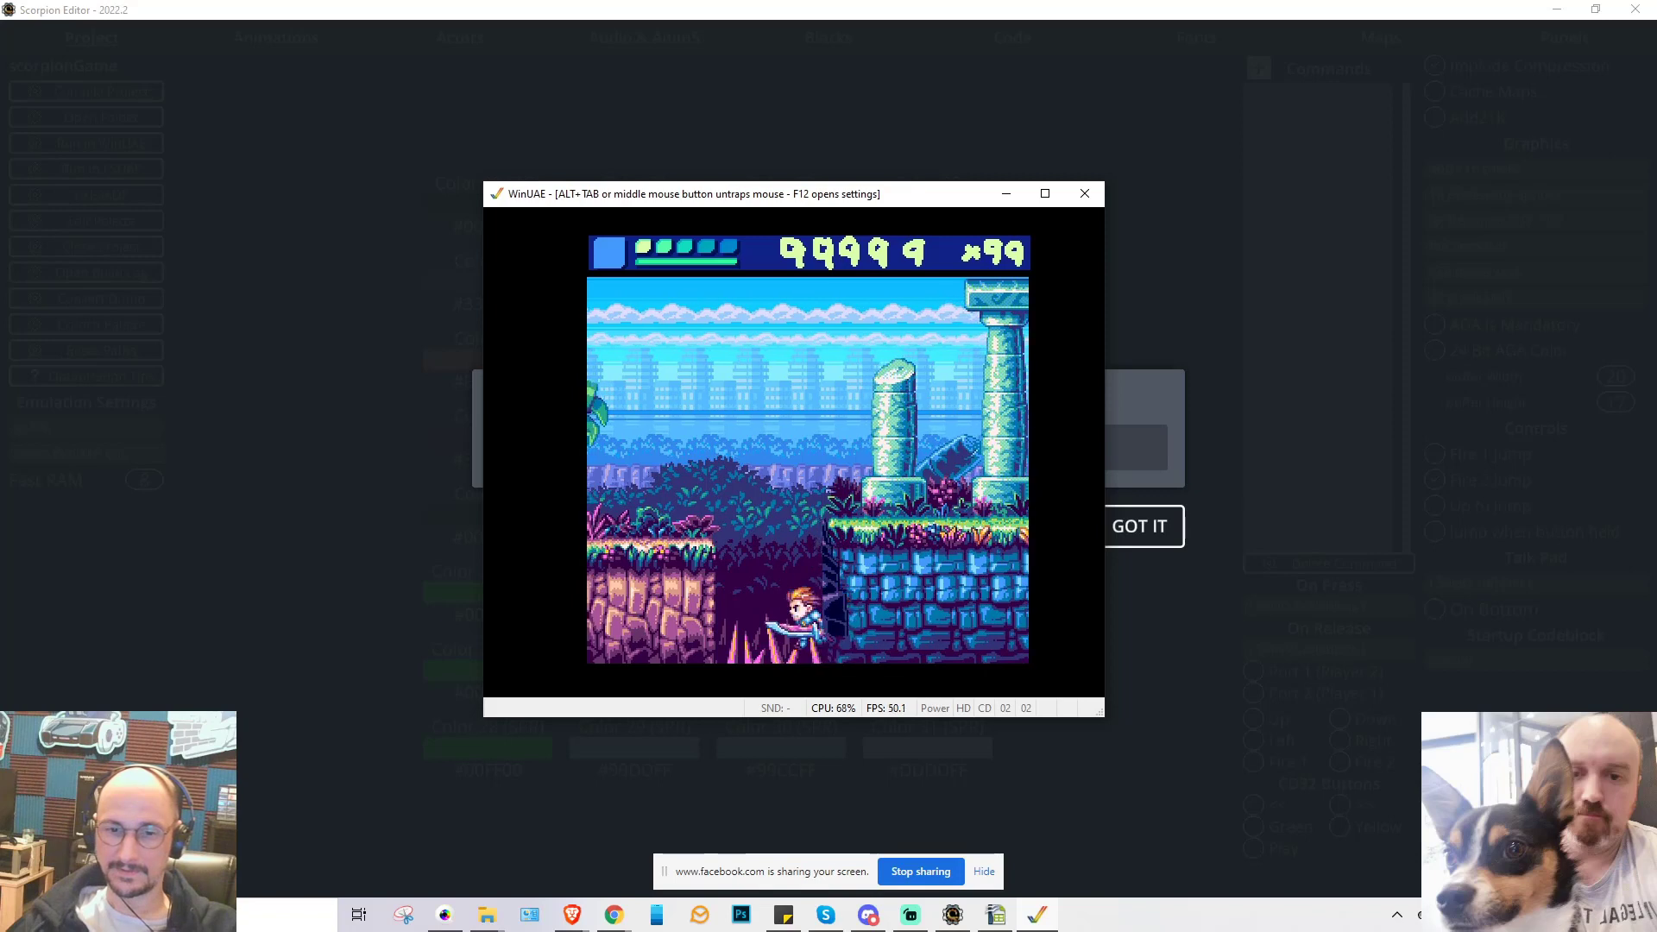
pyautogui.press('Left')
pyautogui.press('Left')
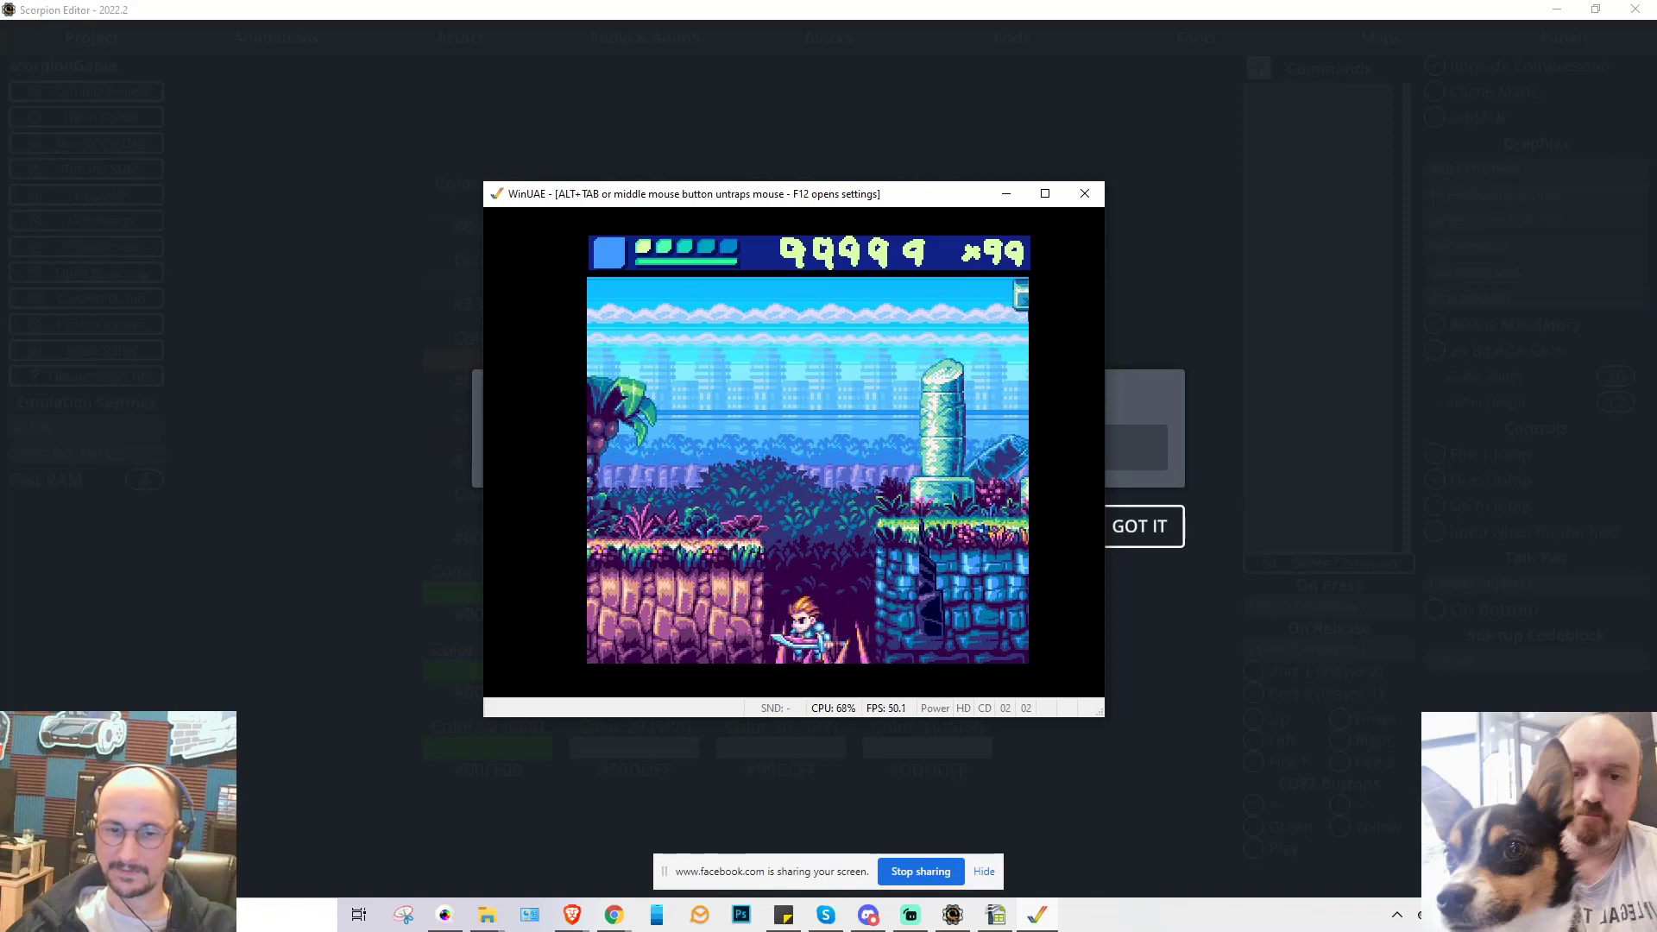
pyautogui.press('Left')
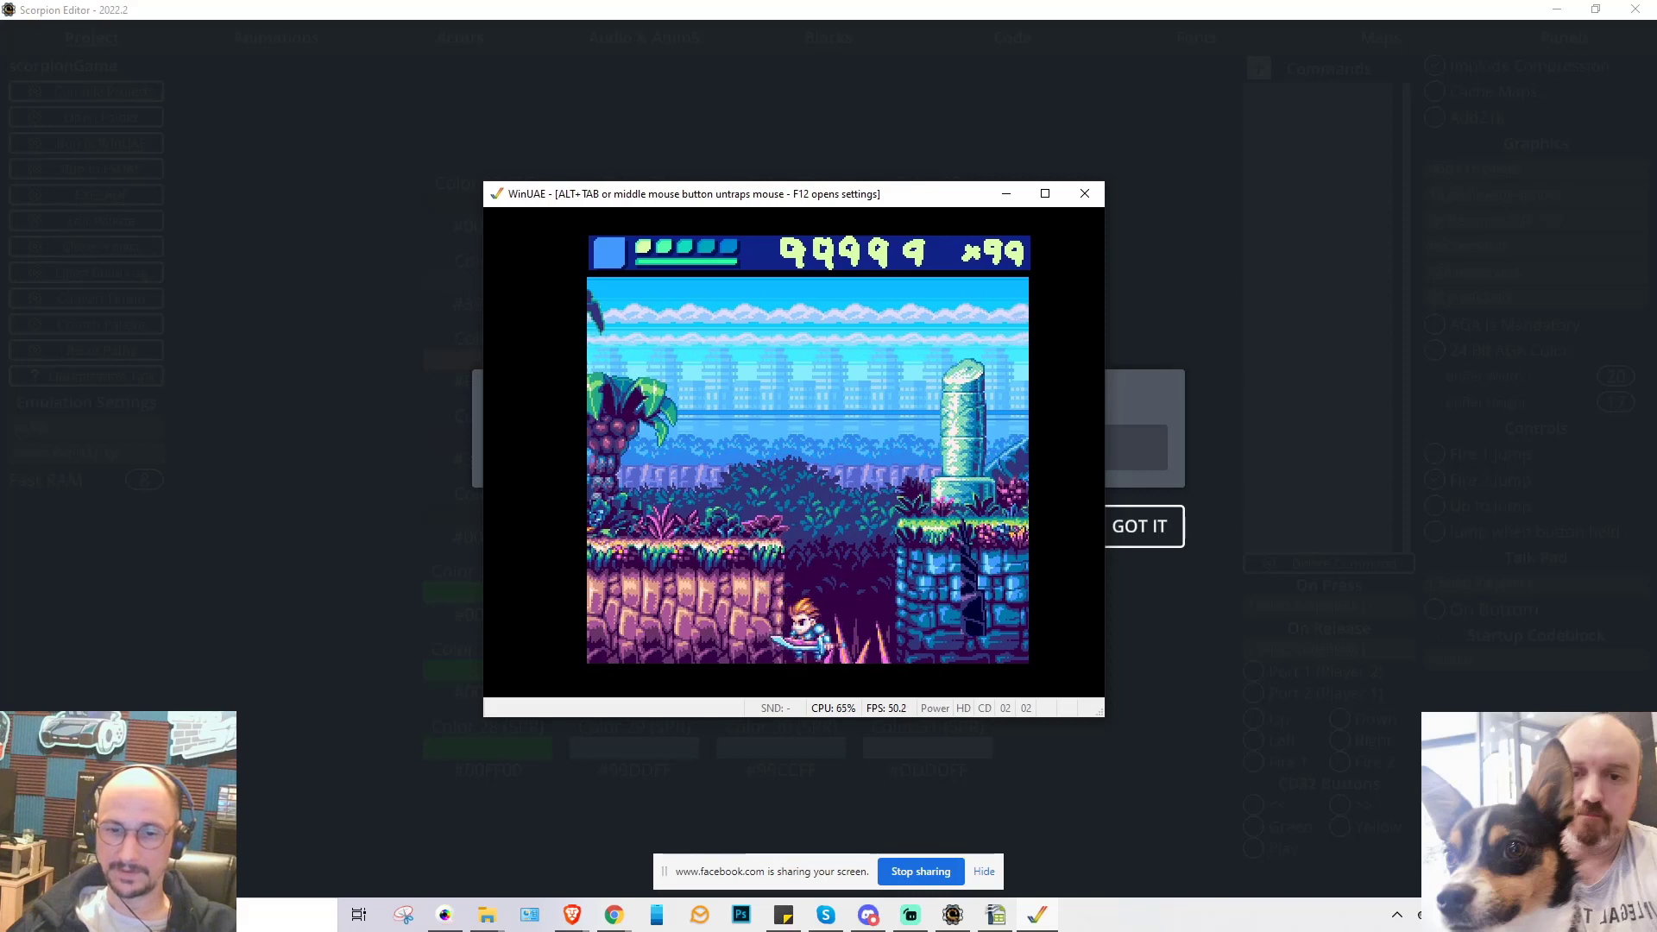
# - Test the jump height from inside the spike pit by jumping at both walls until the player reaches the palm-tree ledge
pyautogui.press('Right')
pyautogui.press('Right')
pyautogui.press('Up')
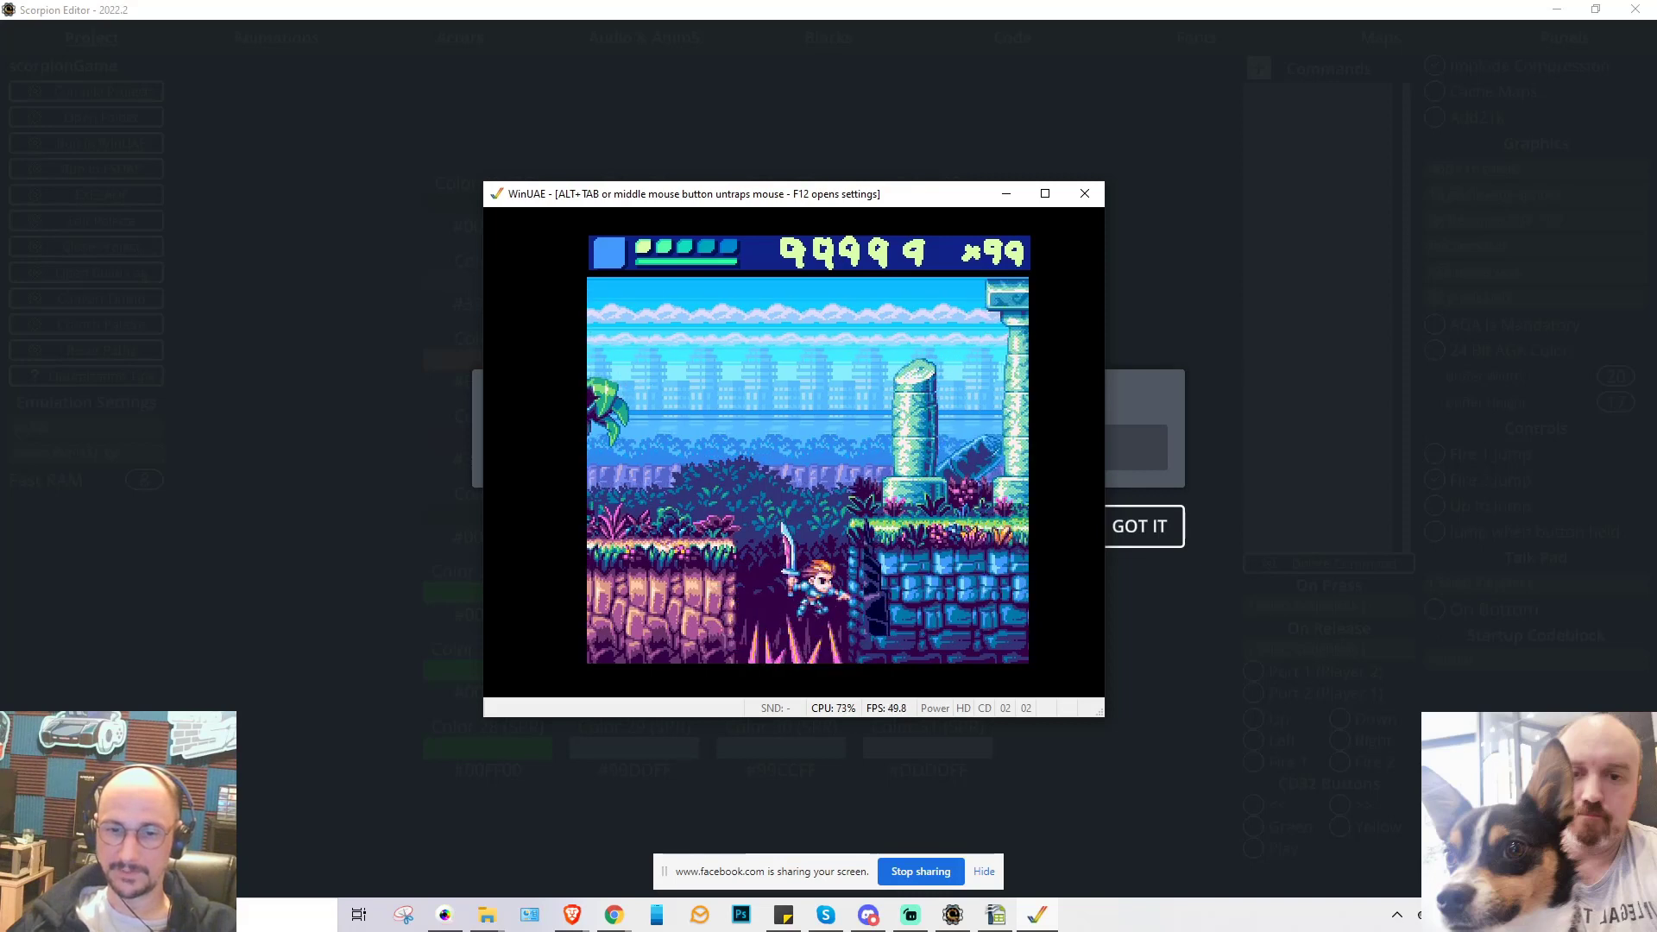
pyautogui.press('Left')
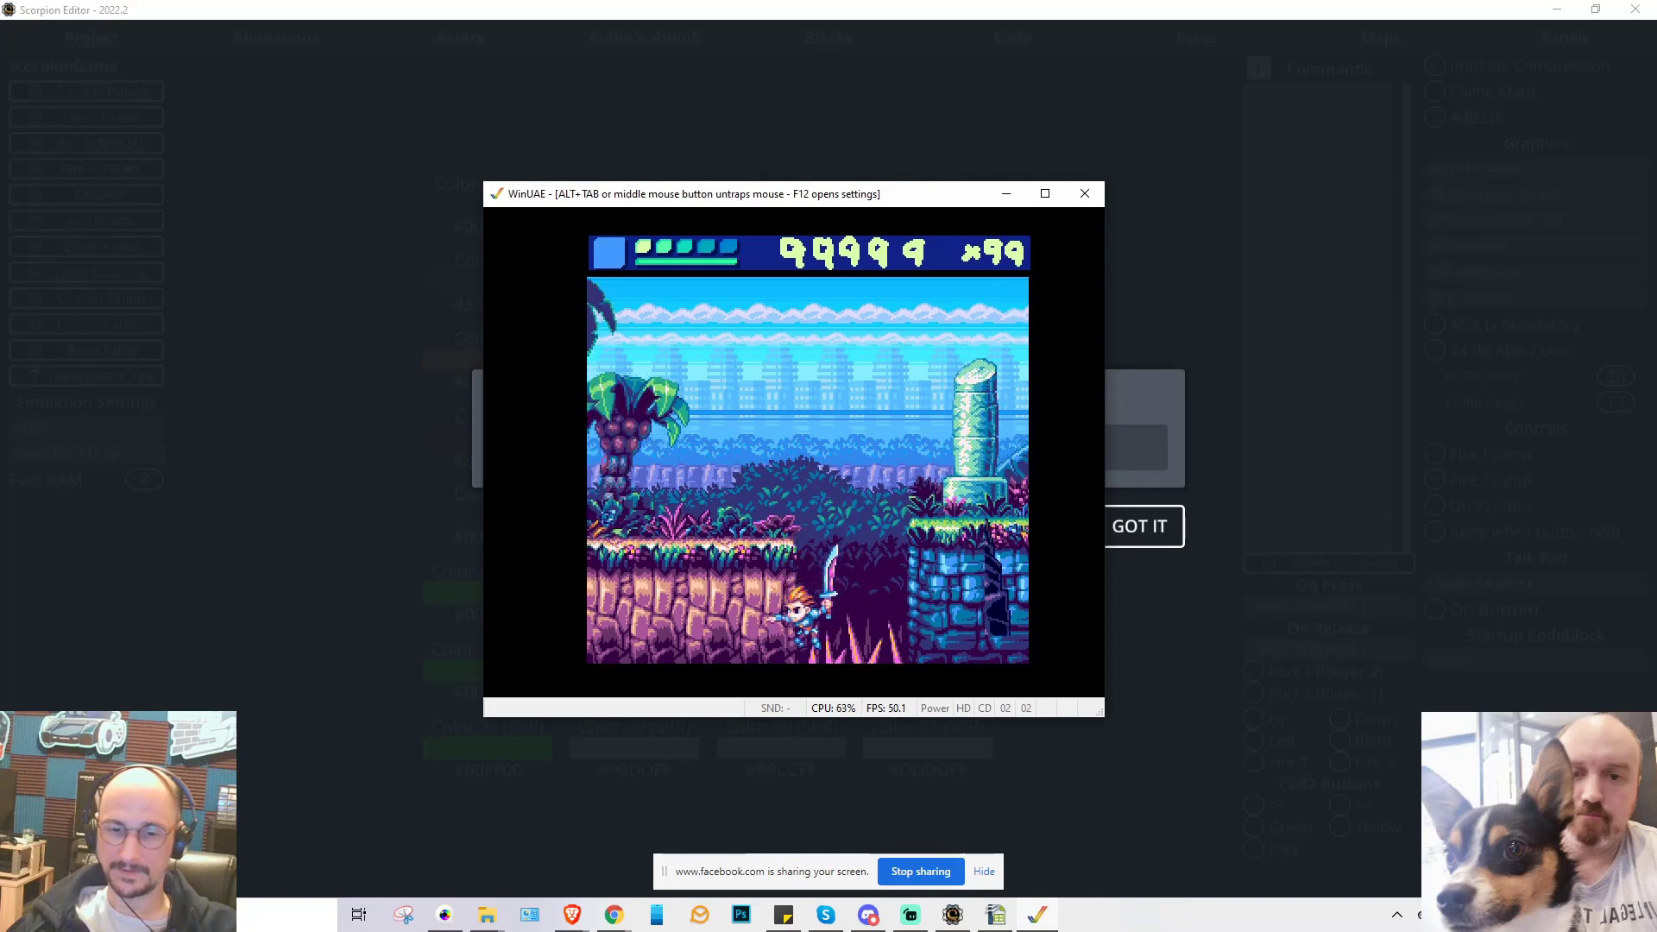
pyautogui.press('Up')
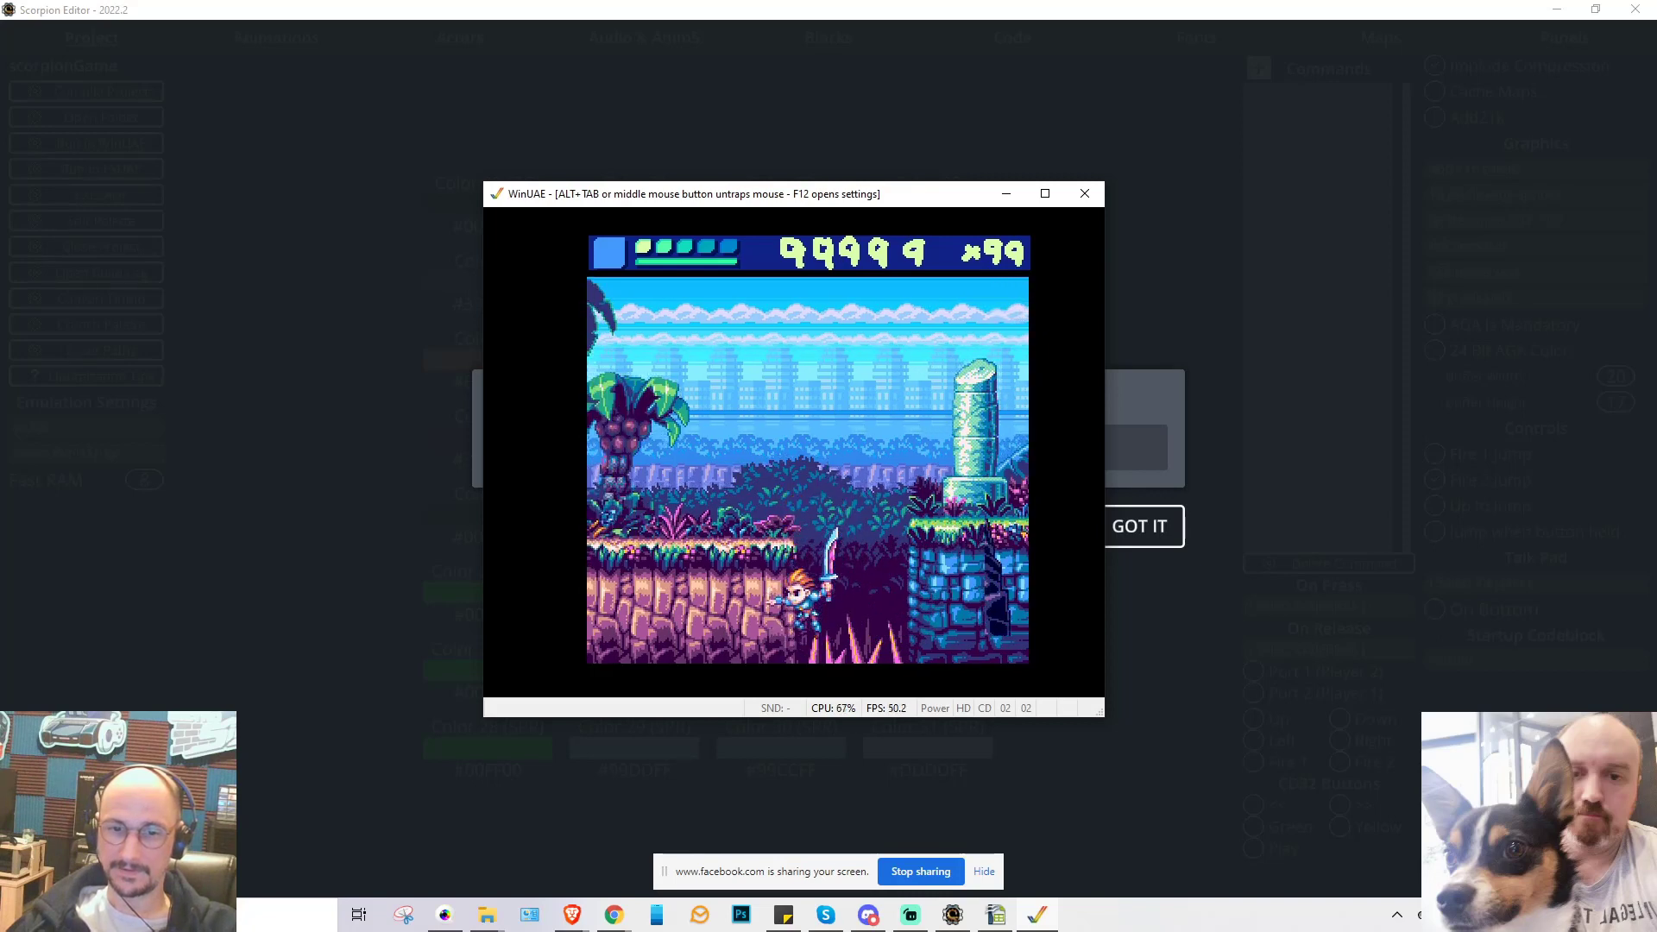
pyautogui.press('Up')
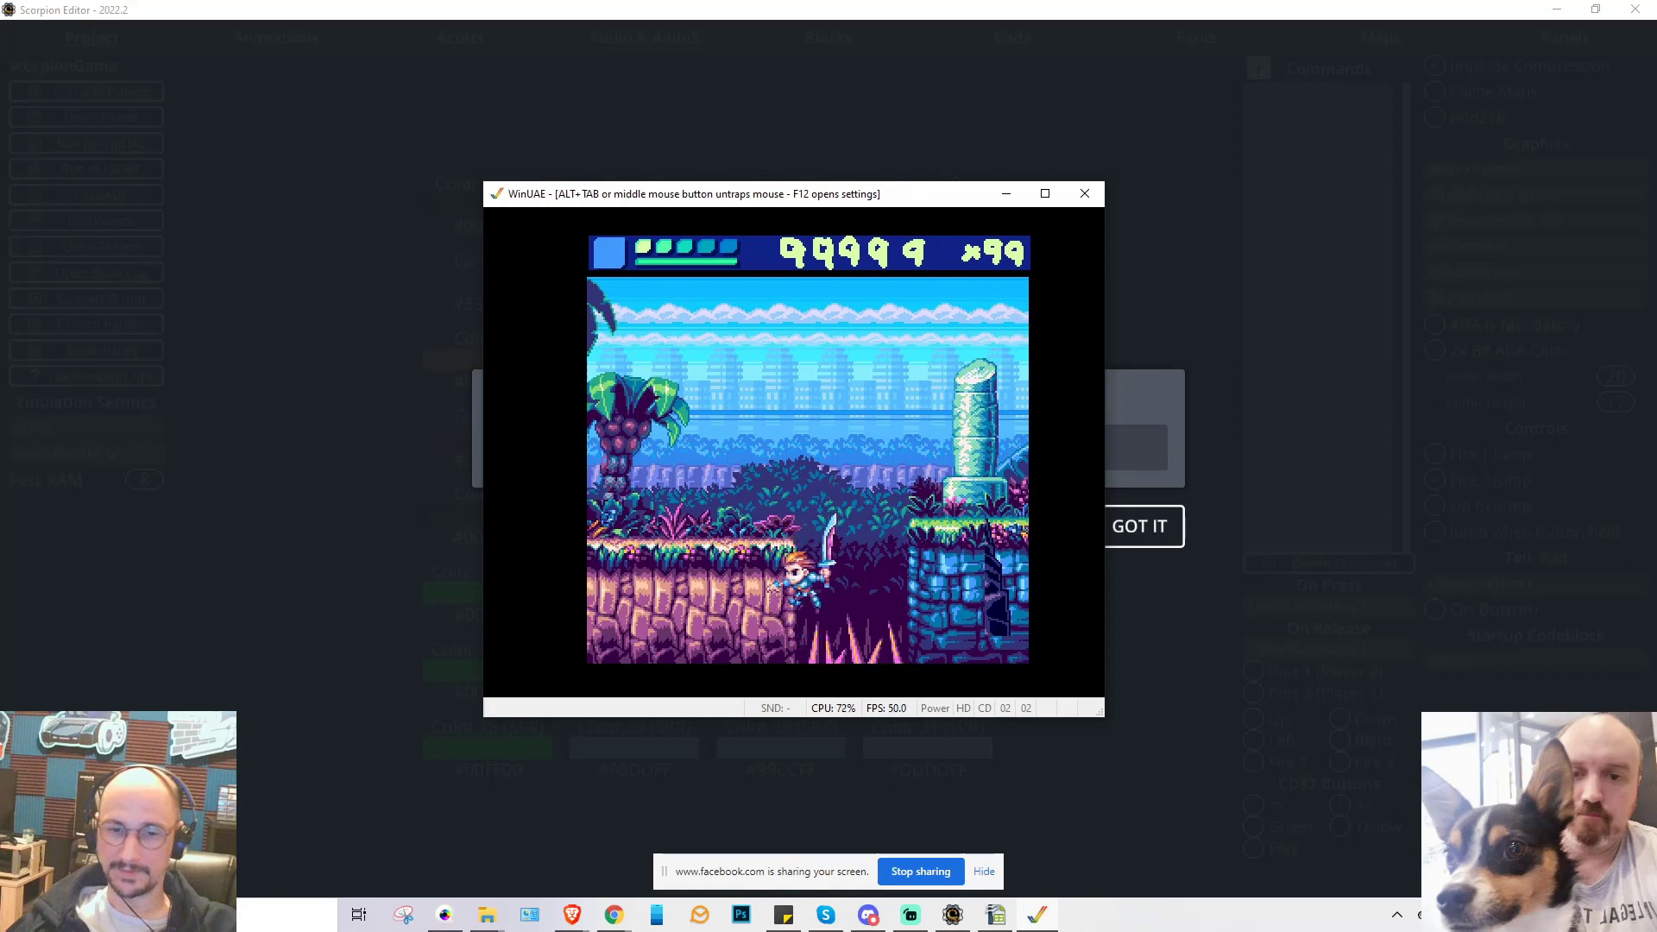
pyautogui.press('Up')
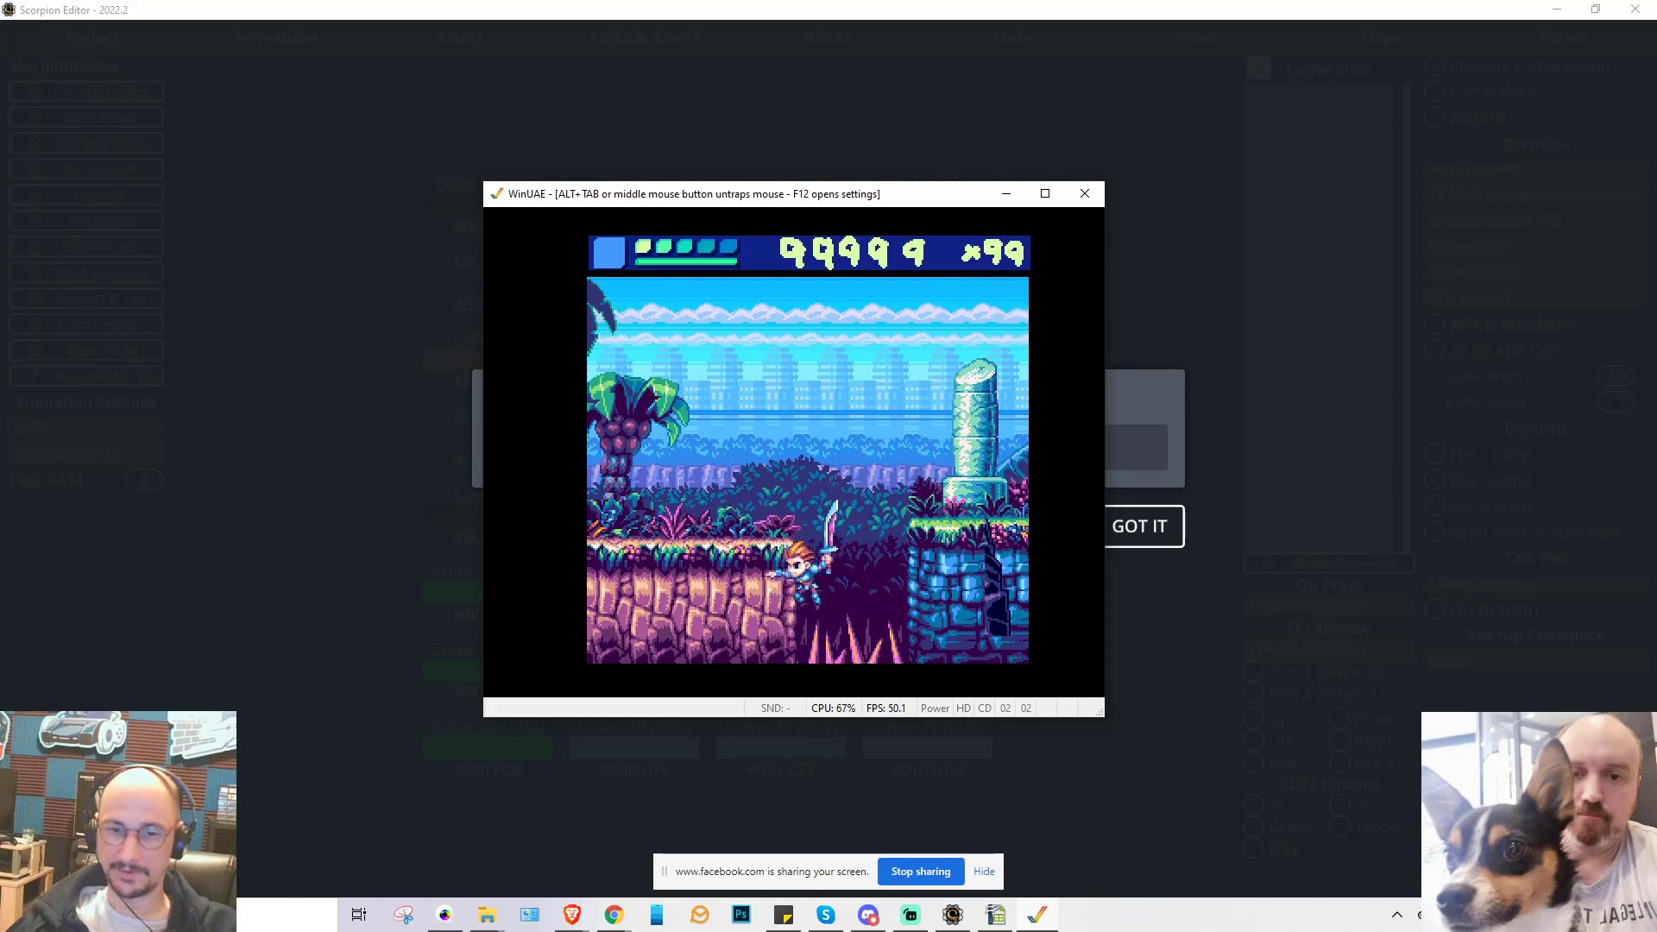
pyautogui.press('Up')
pyautogui.press('Right')
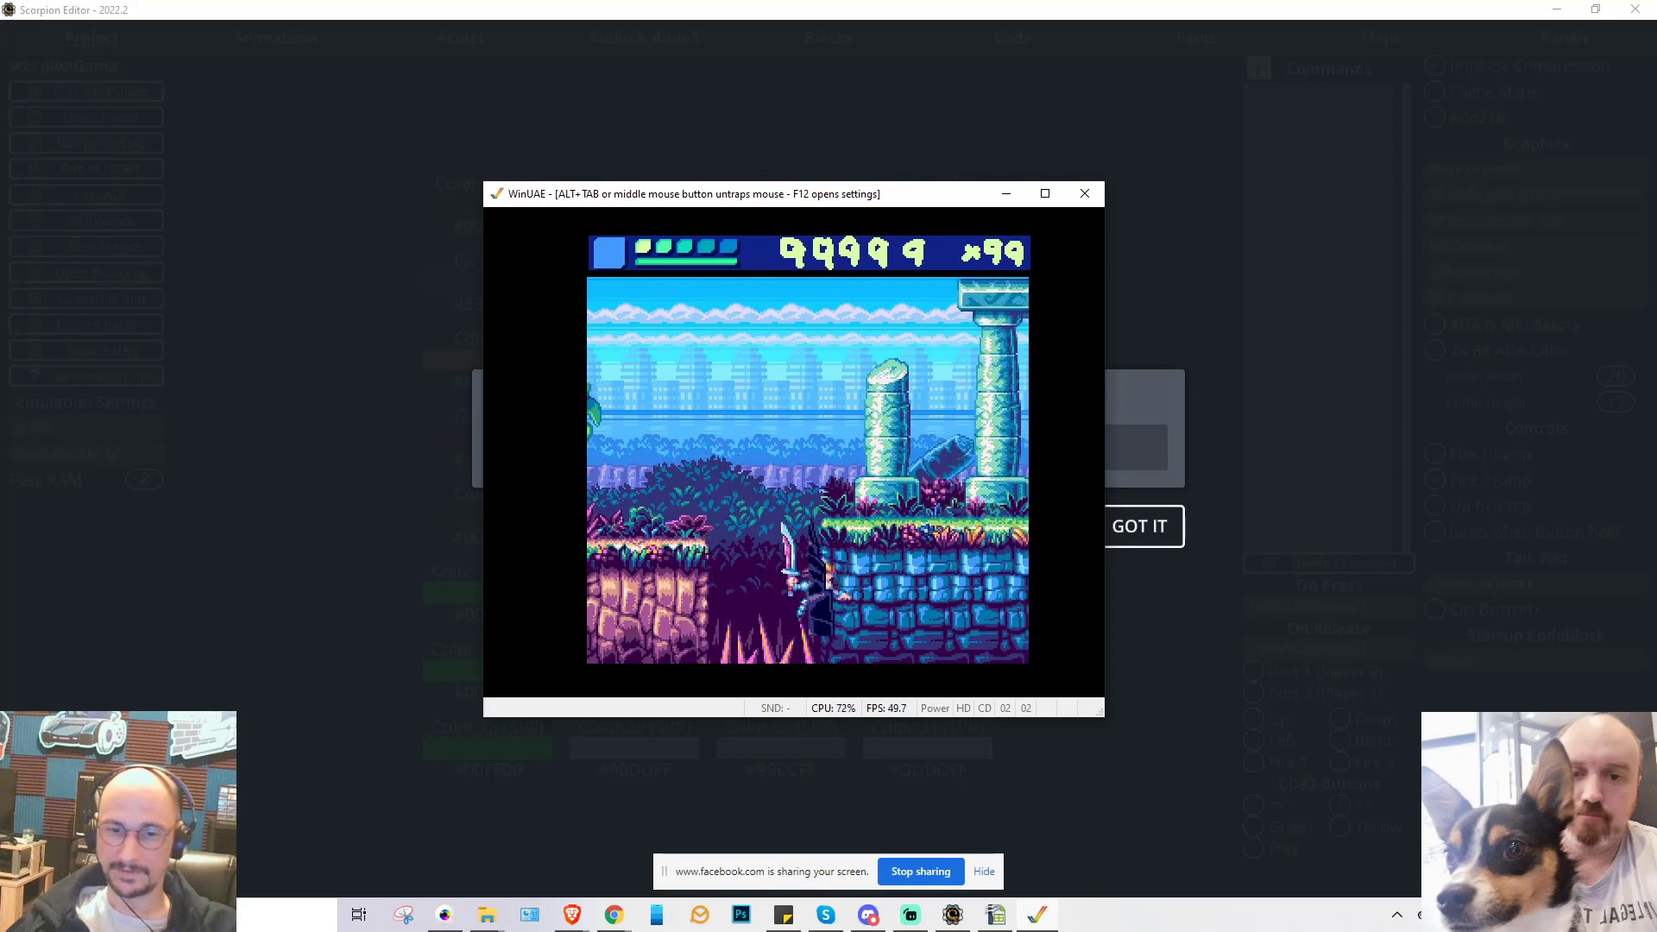
pyautogui.press('Left')
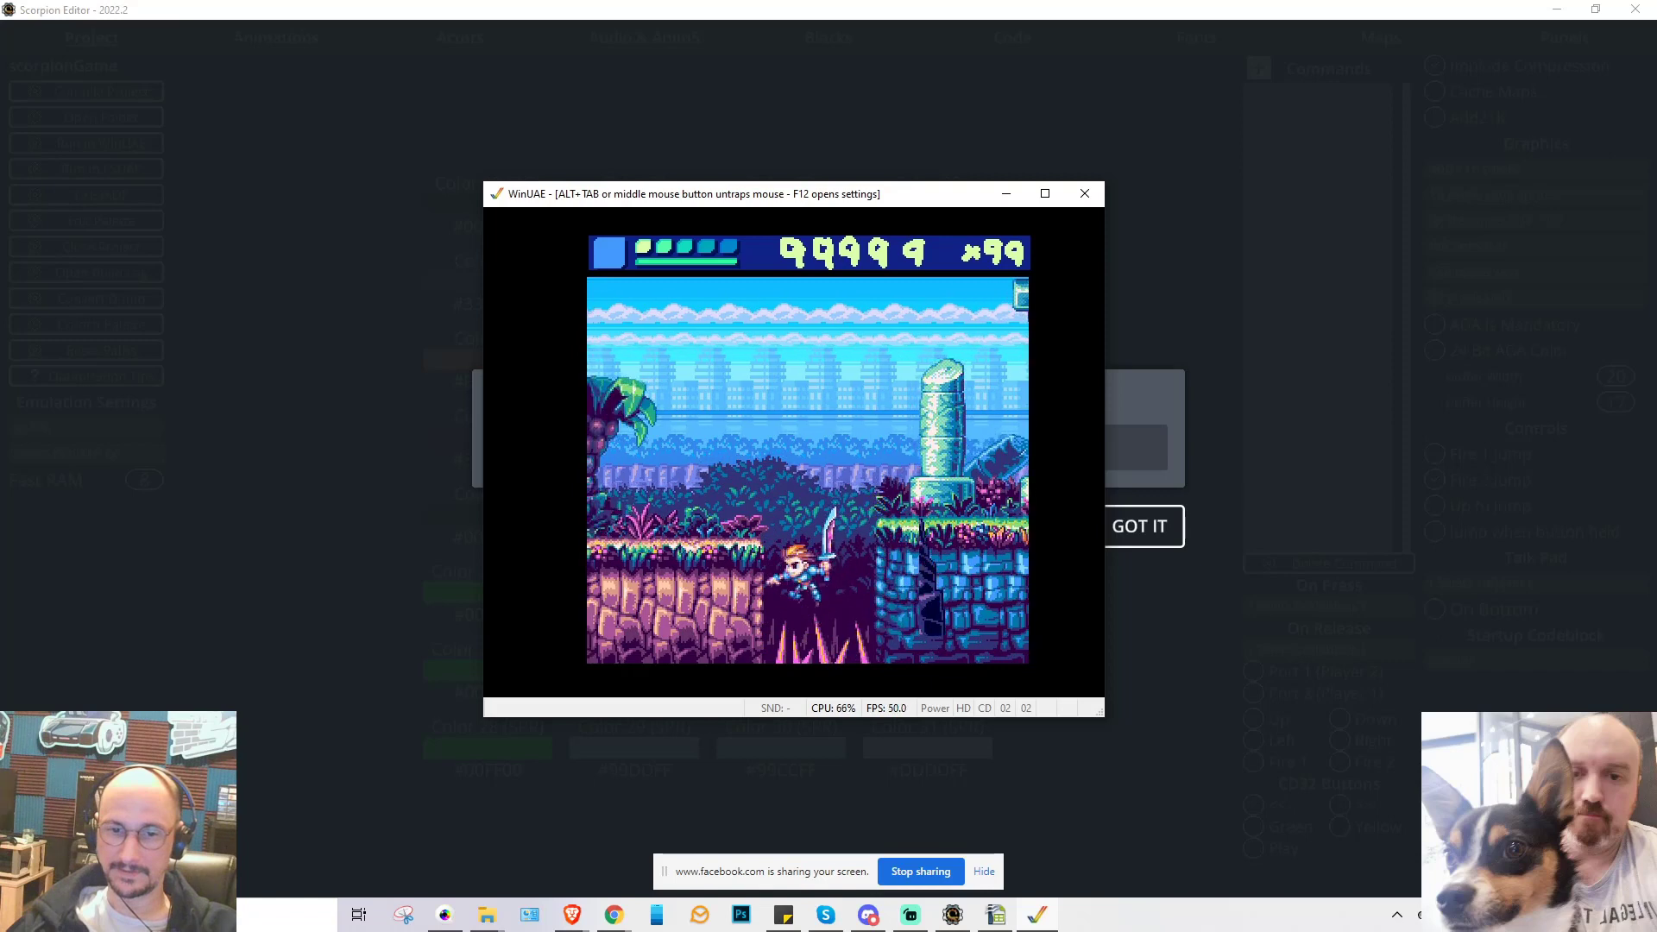
pyautogui.press('Up')
pyautogui.press('Right')
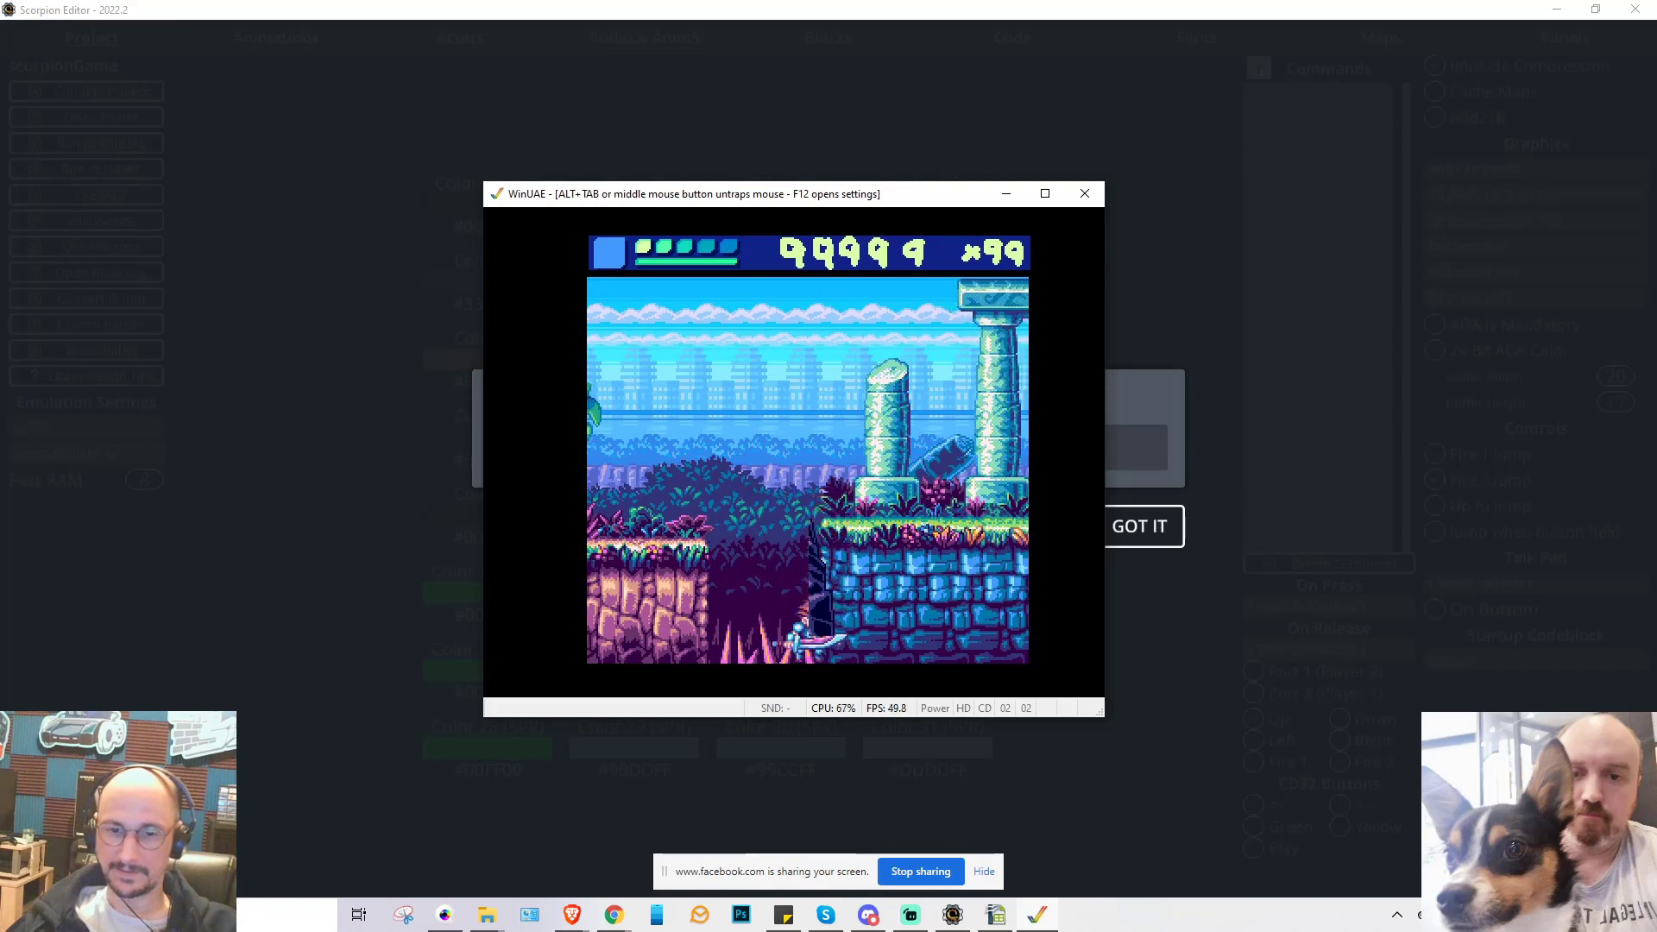
pyautogui.press('Up')
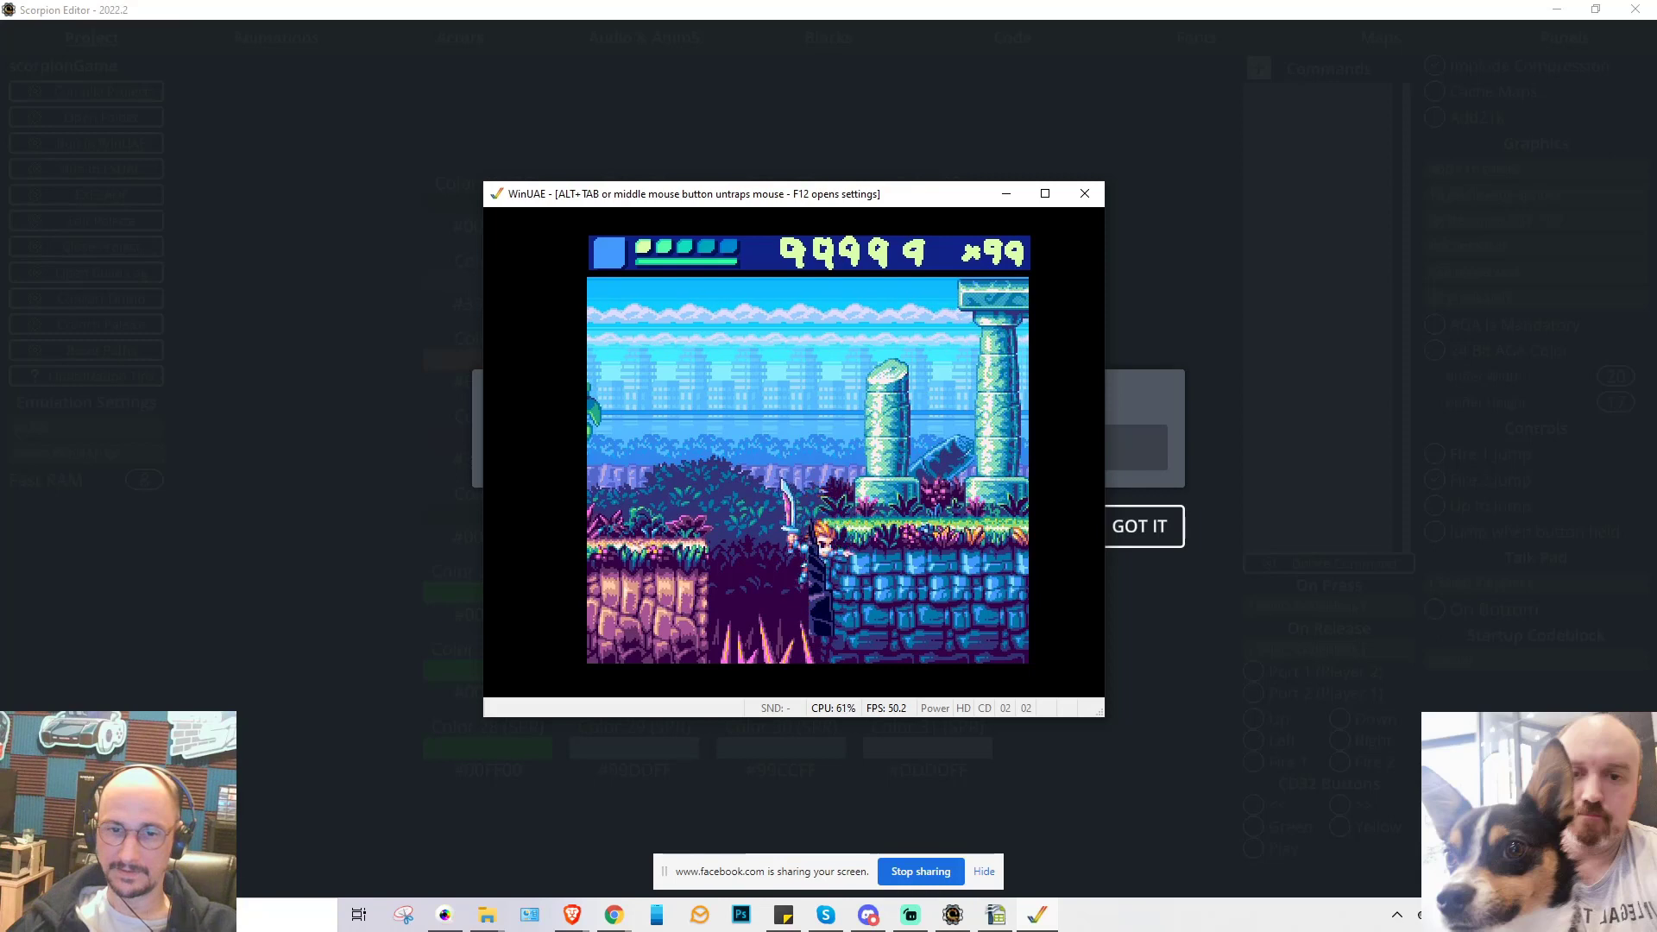
pyautogui.press('Left')
pyautogui.press('Up')
pyautogui.press('Left')
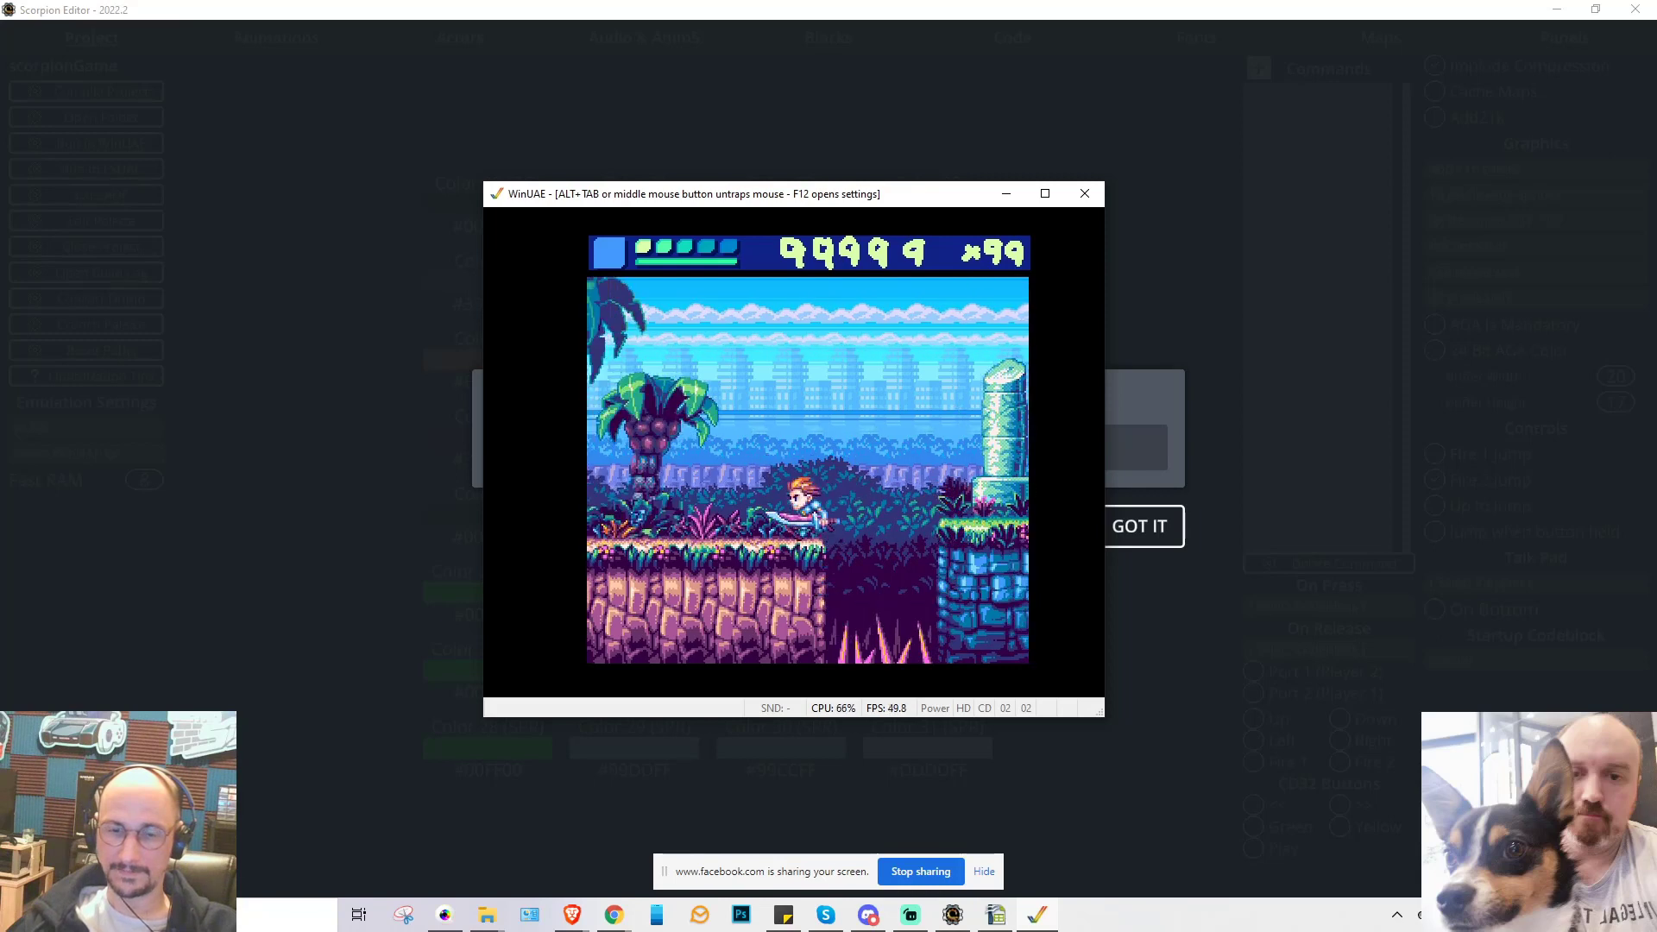
# - Test running and jumping across the spike pit to the stone columns and back to the palm trees
pyautogui.press('Left')
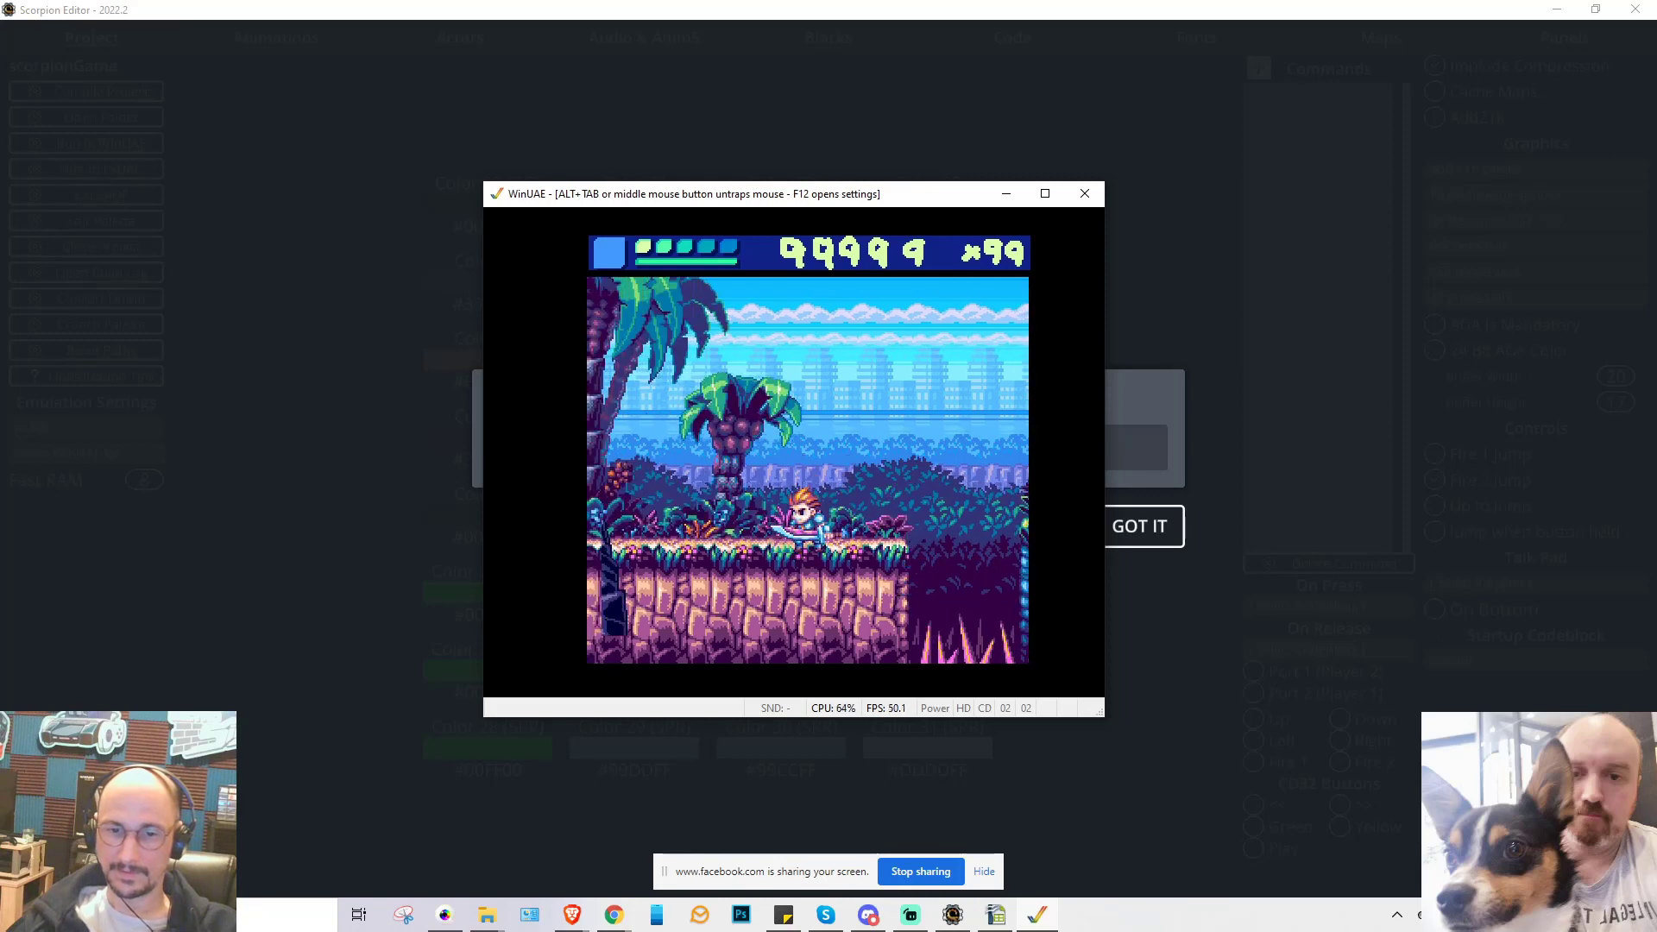
pyautogui.press('Right')
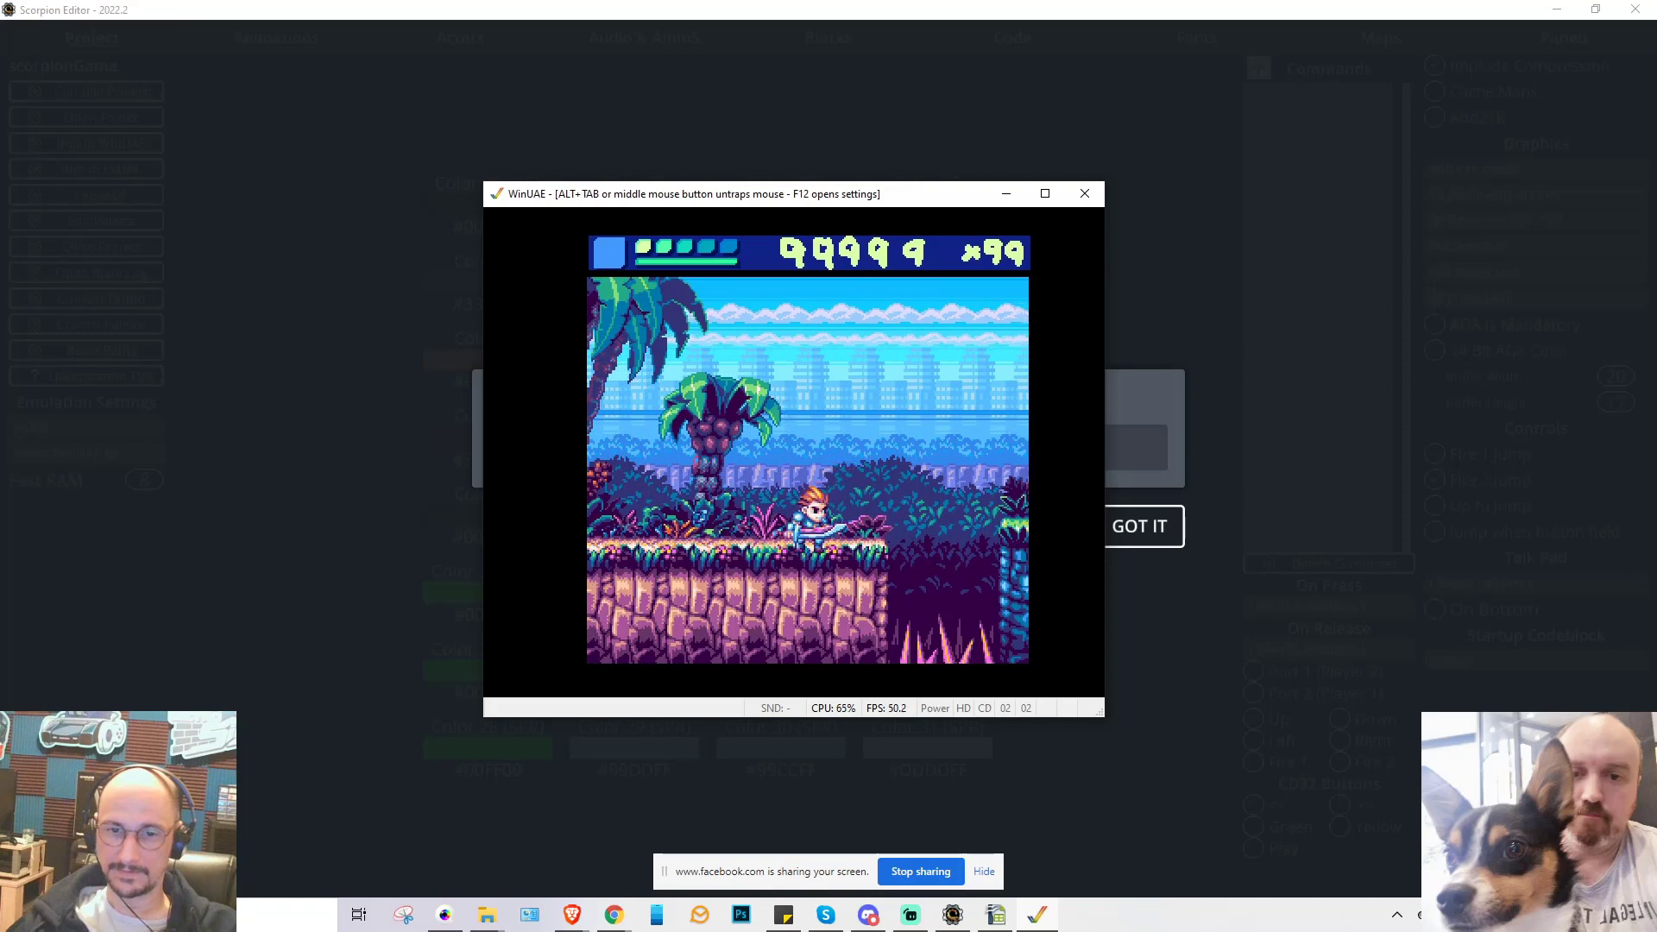
pyautogui.press('Left')
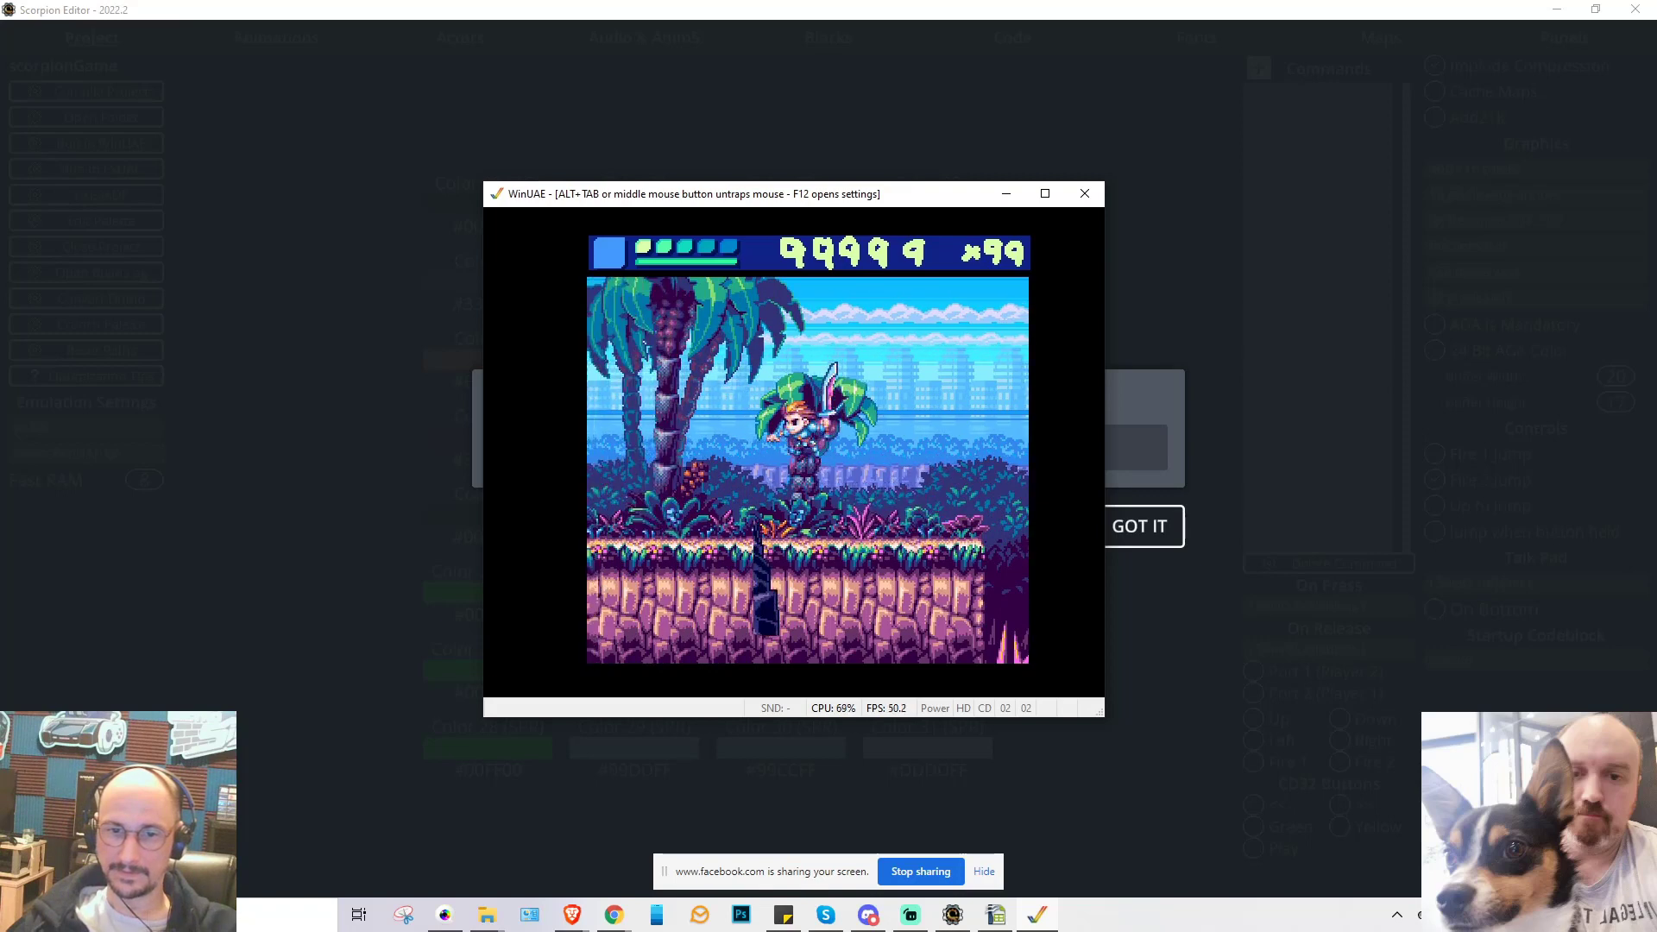
pyautogui.press('Right')
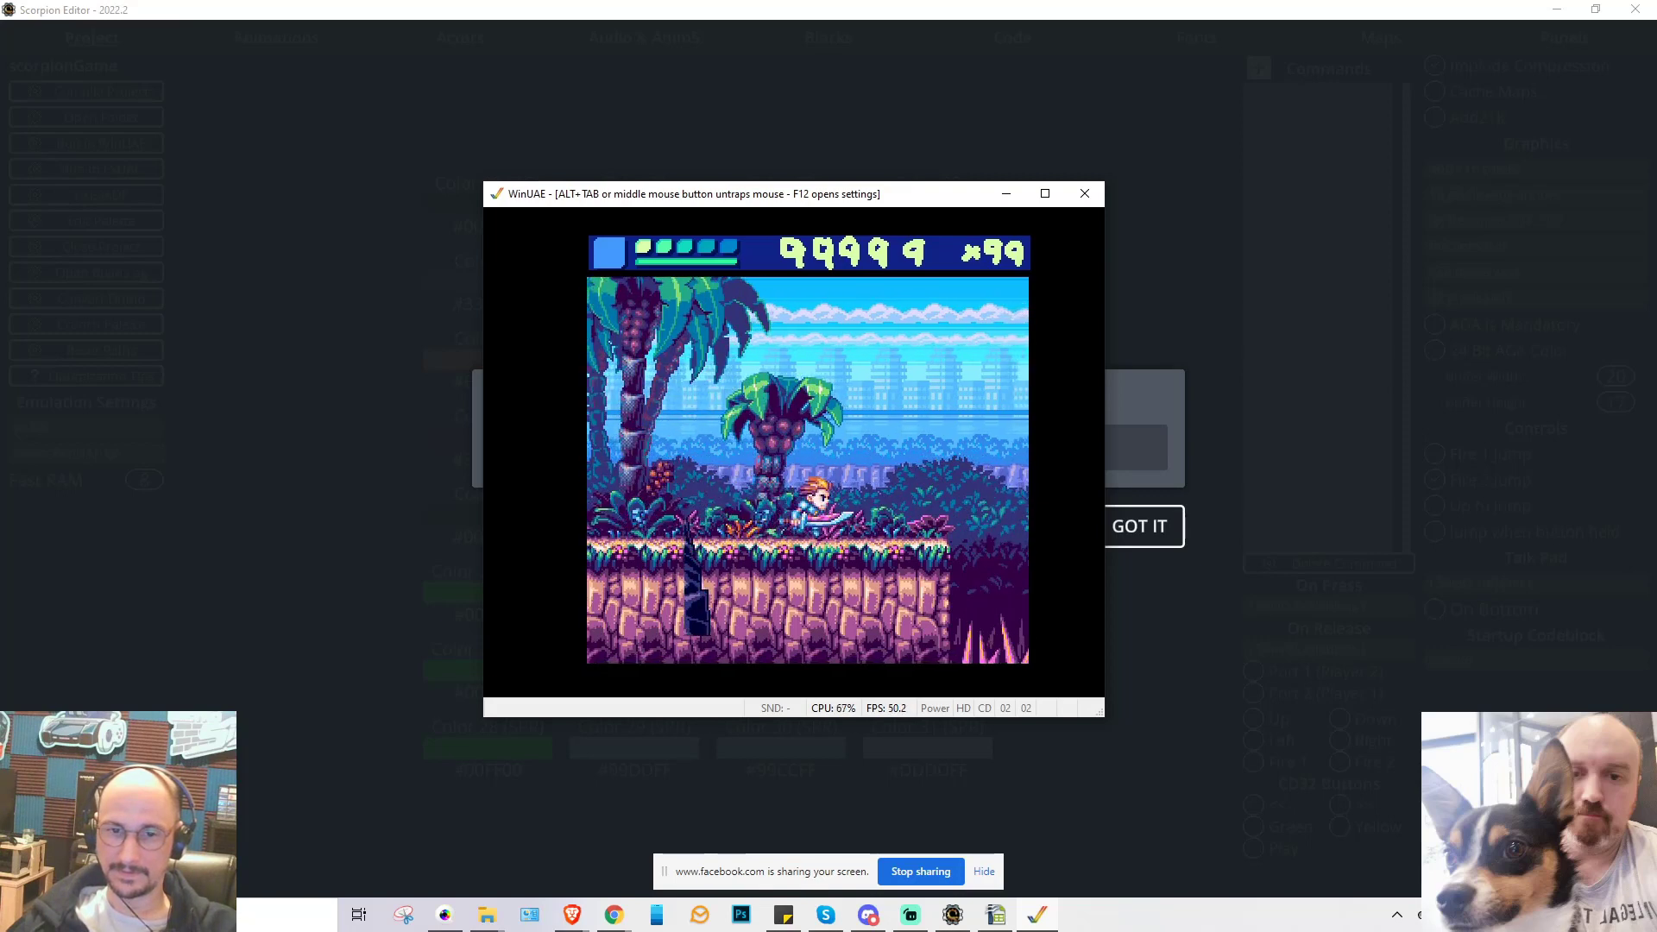
pyautogui.press('Left')
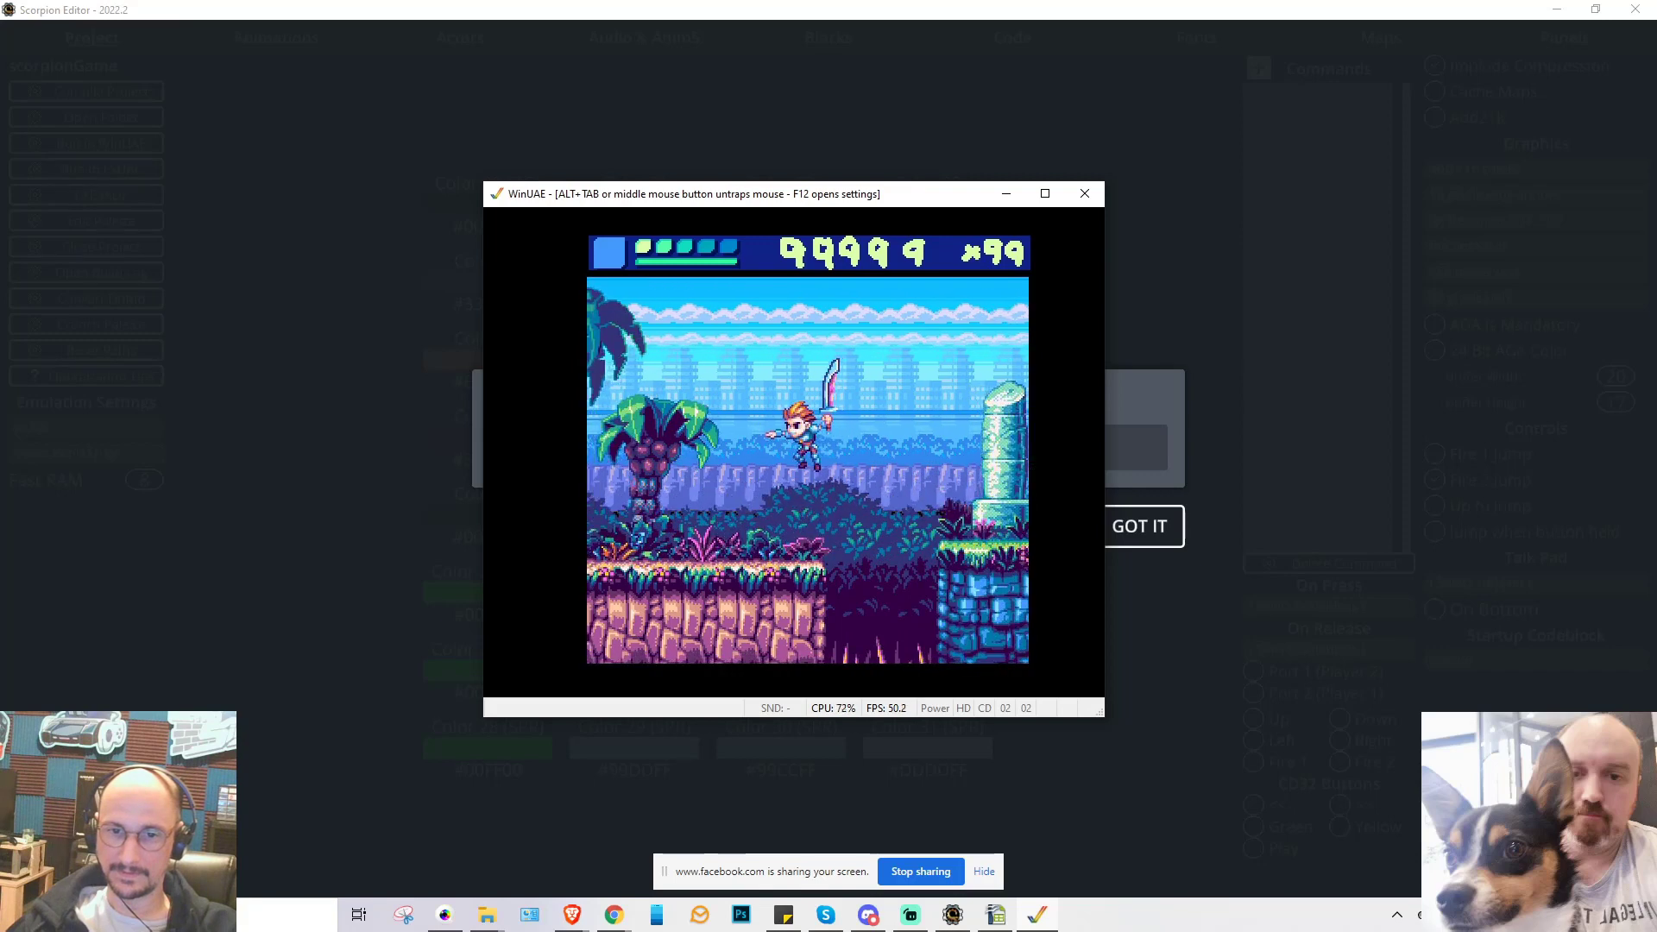
pyautogui.press('Right')
pyautogui.press('Right')
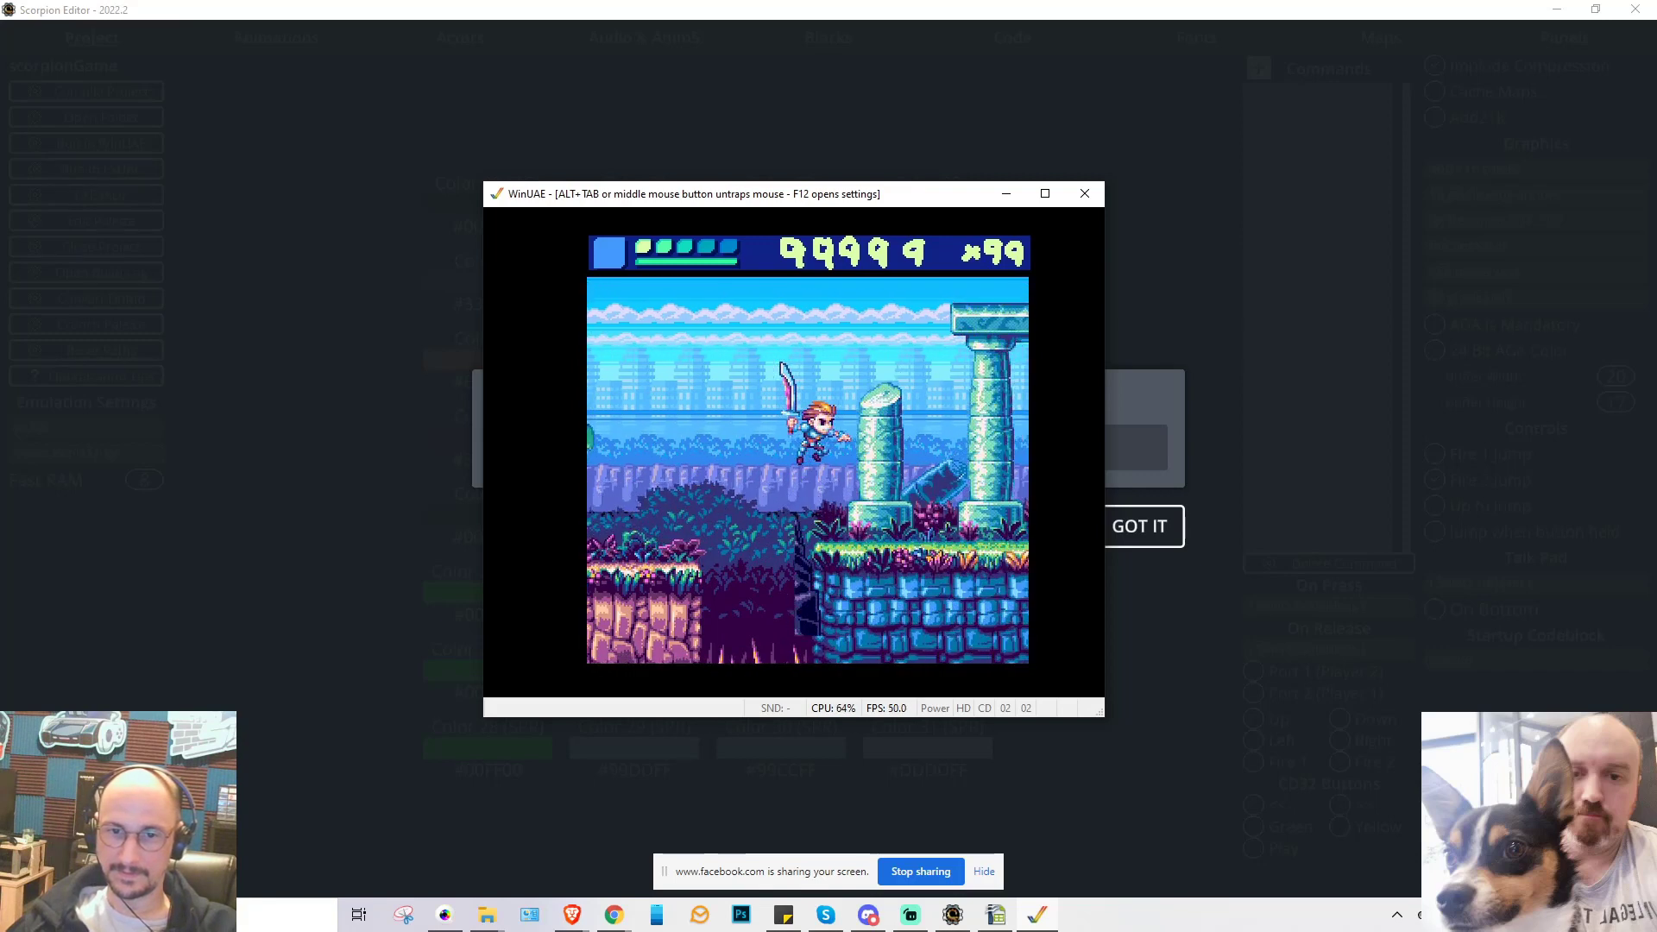
pyautogui.press('Left')
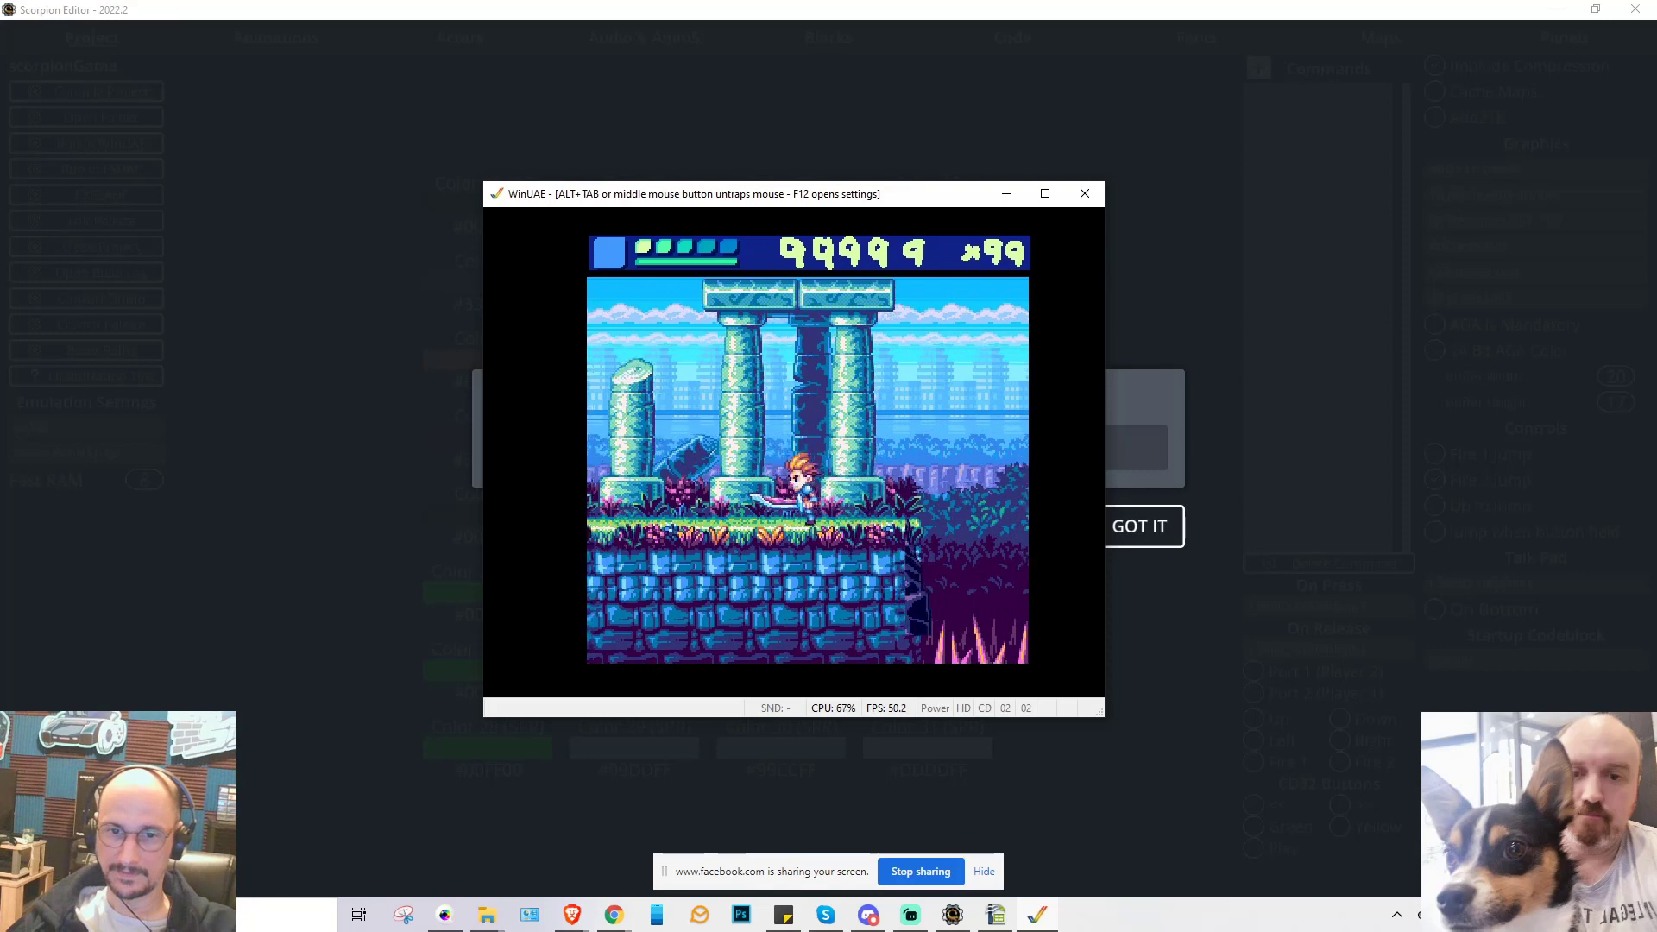
pyautogui.press('Left')
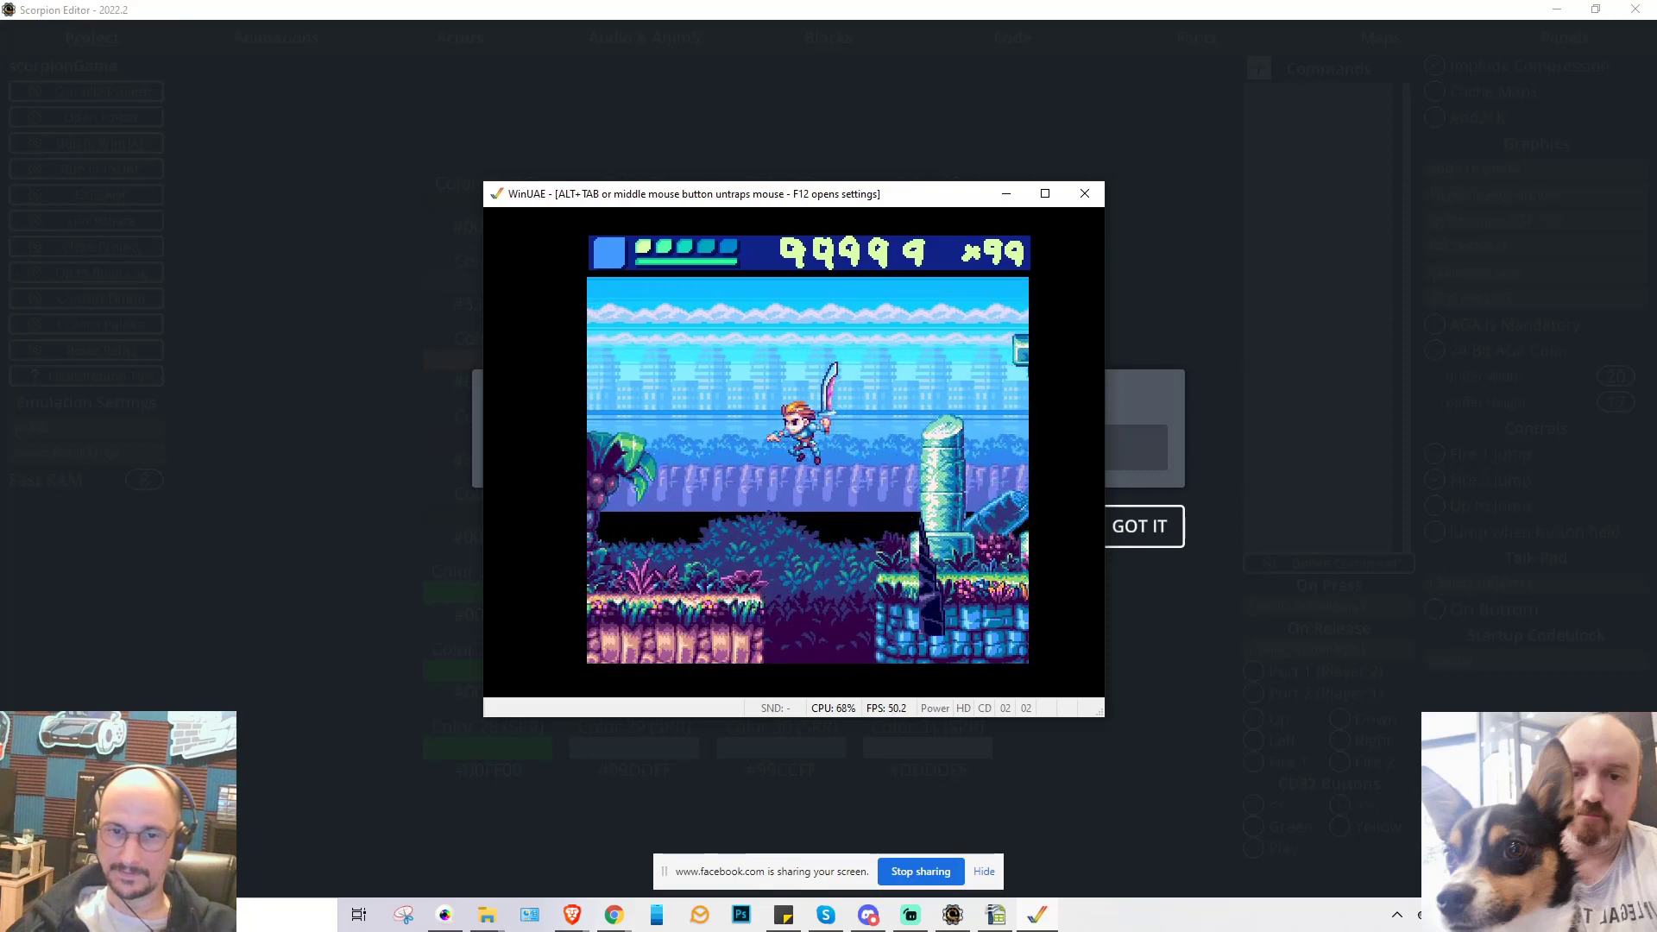
pyautogui.press('Left')
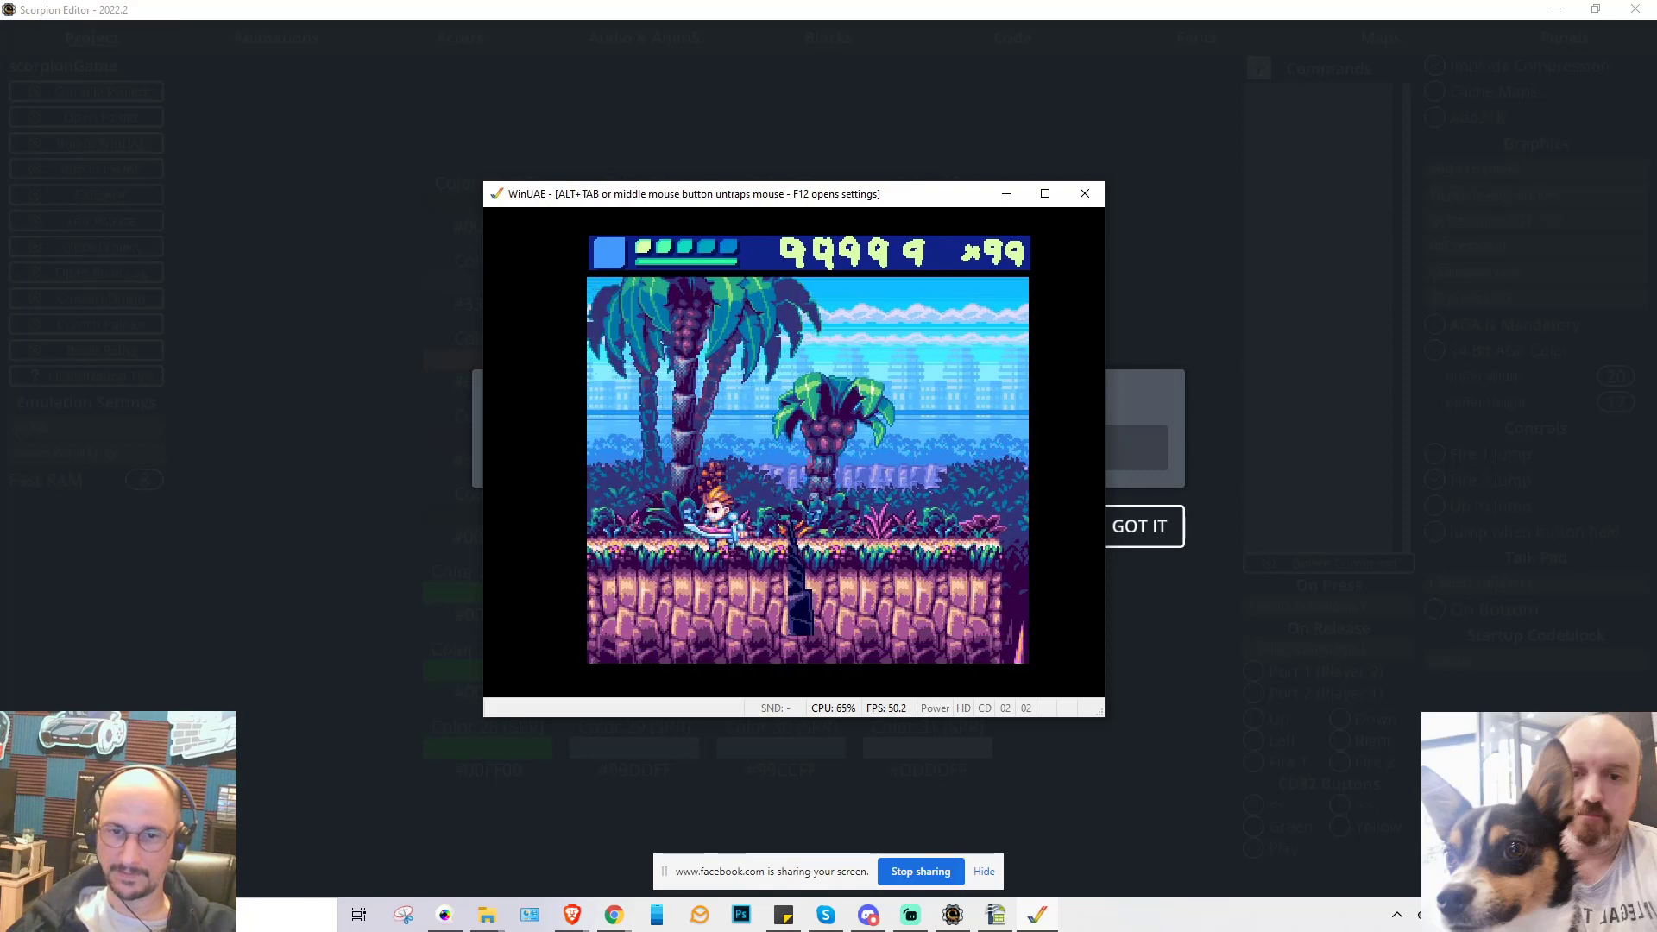
# - Test jumping along the palm-tree ledge towards the spike pit and back to the level's start
pyautogui.press('Right')
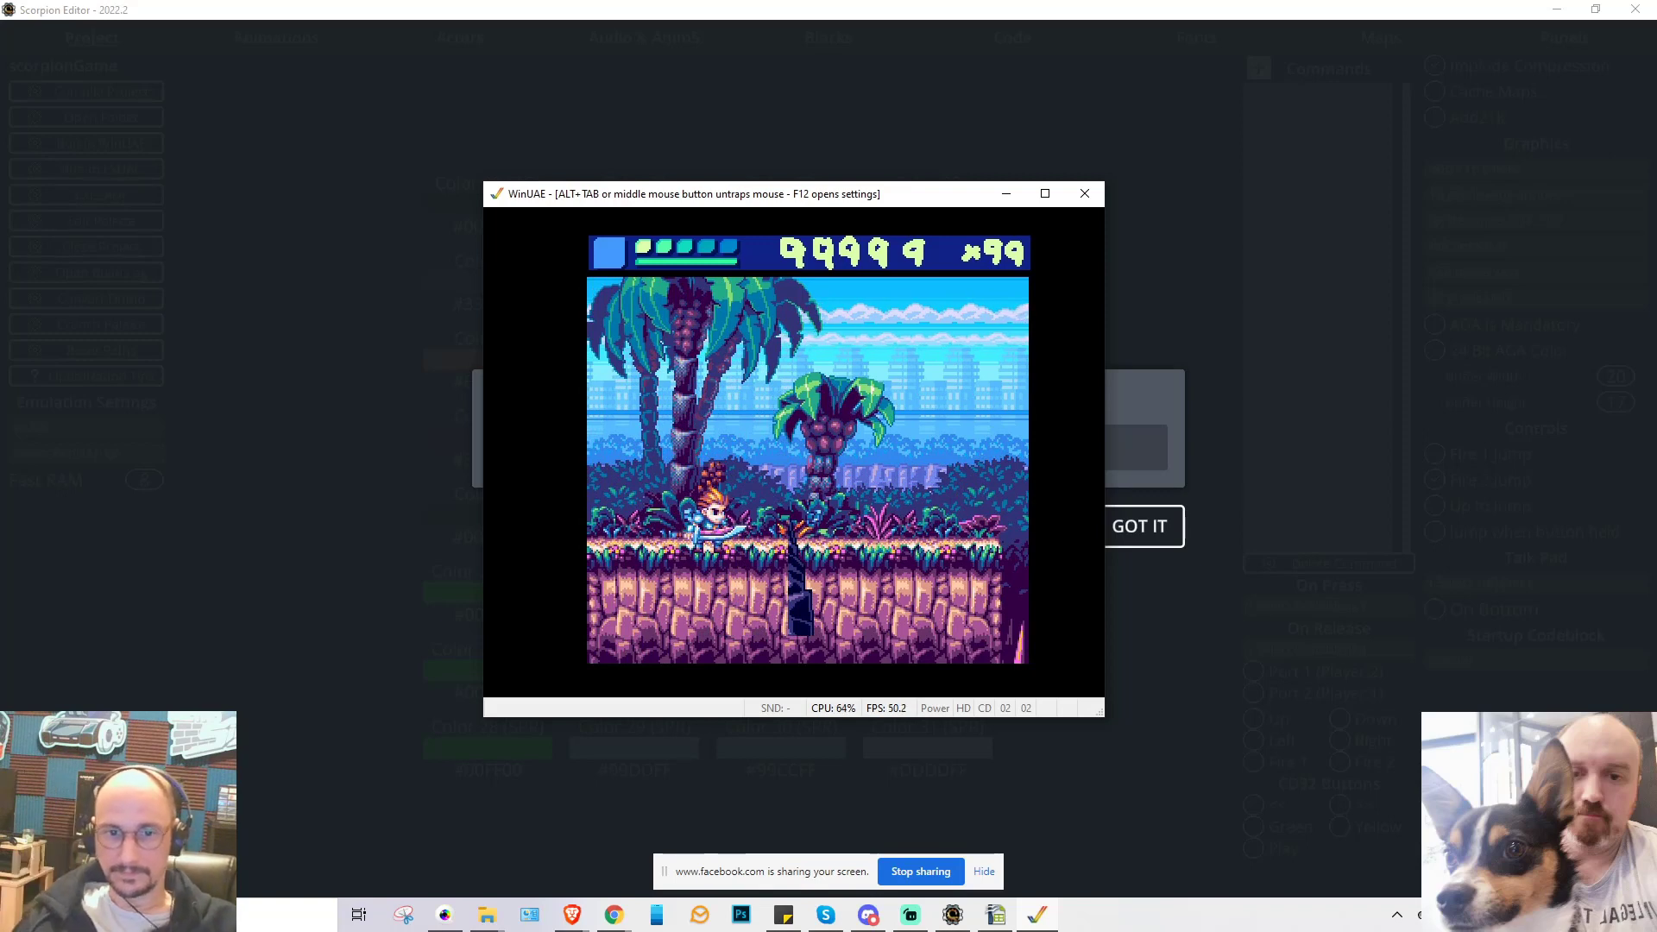
pyautogui.press('Right')
pyautogui.press('Up')
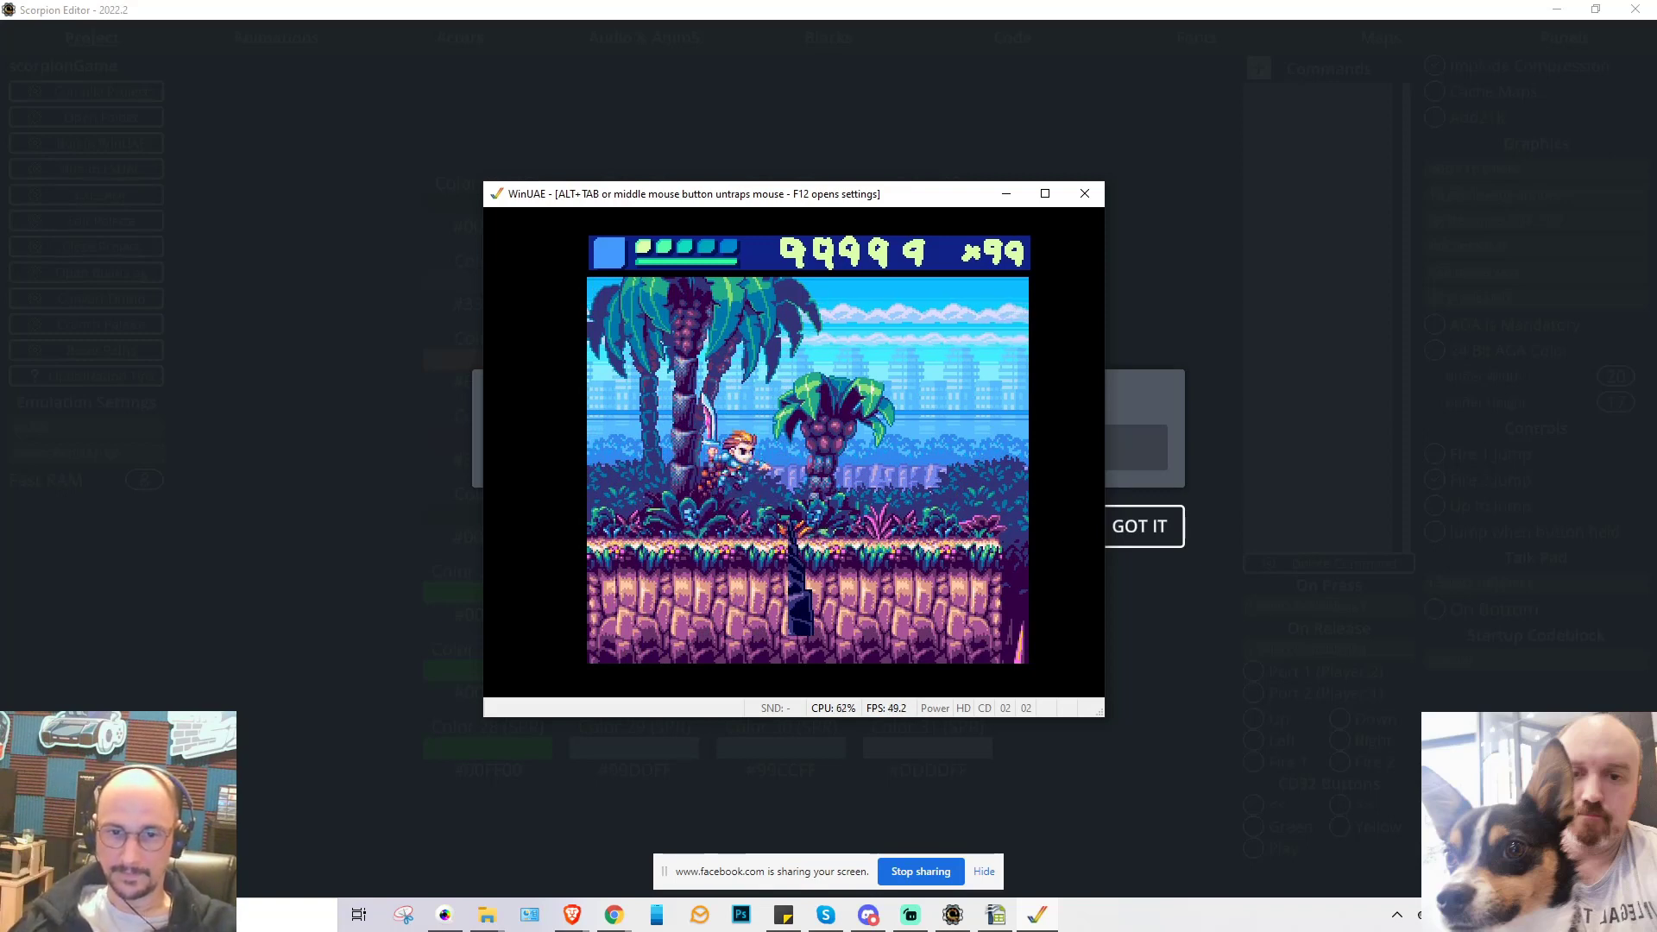
pyautogui.press('Right')
pyautogui.press('Right')
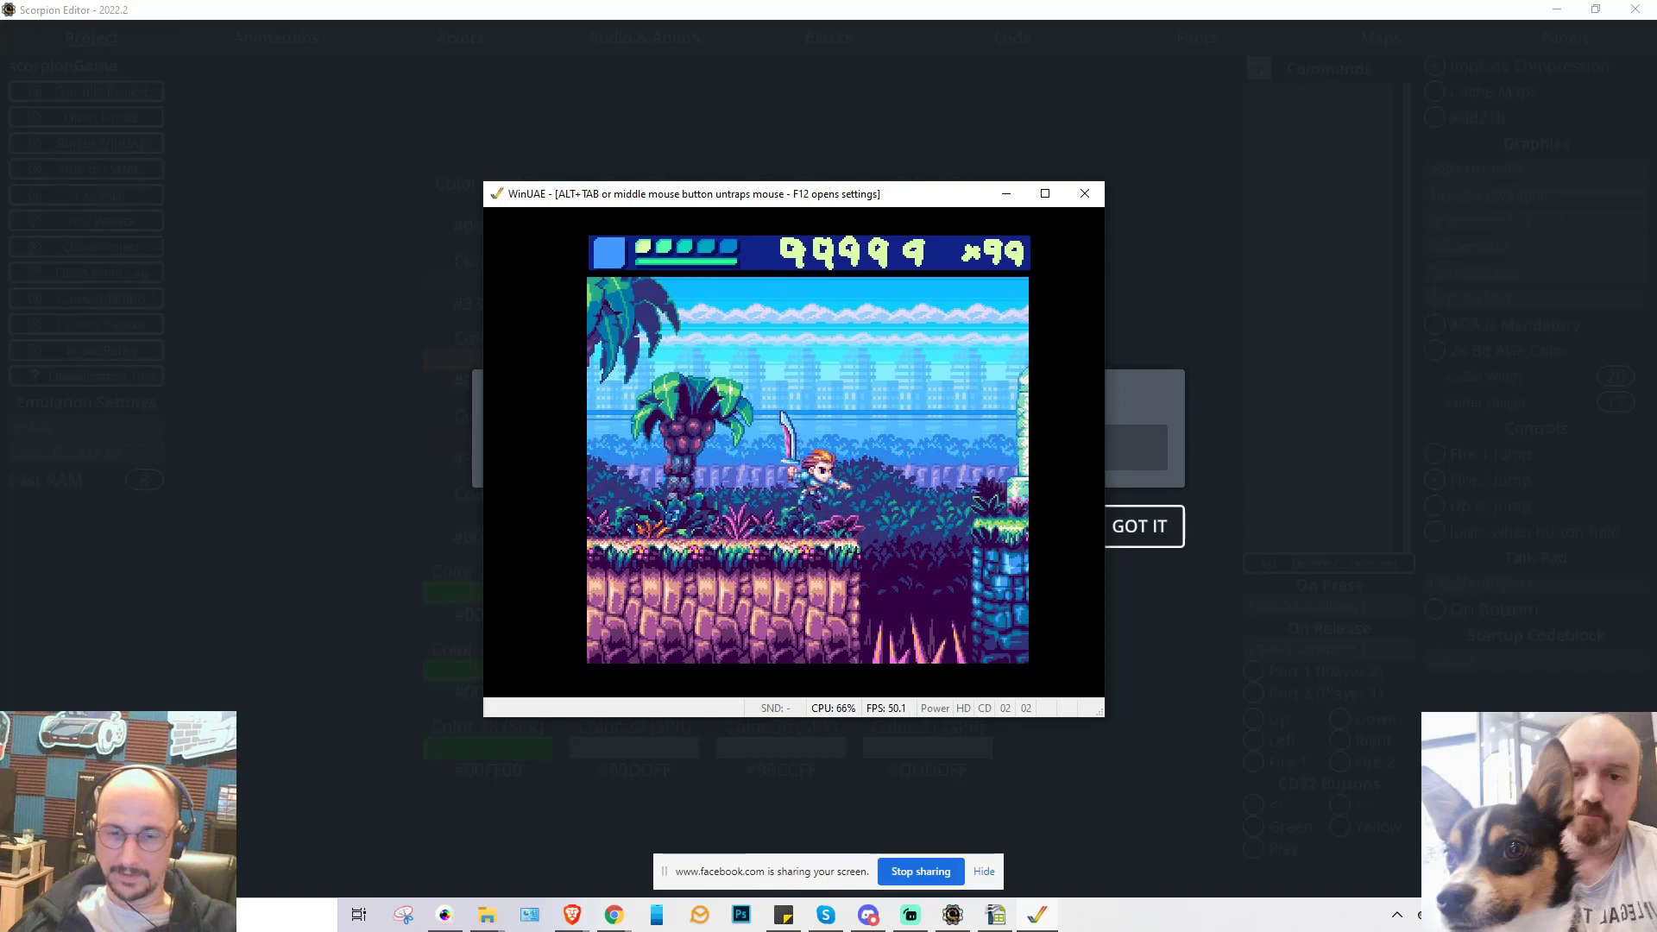
pyautogui.press('Left')
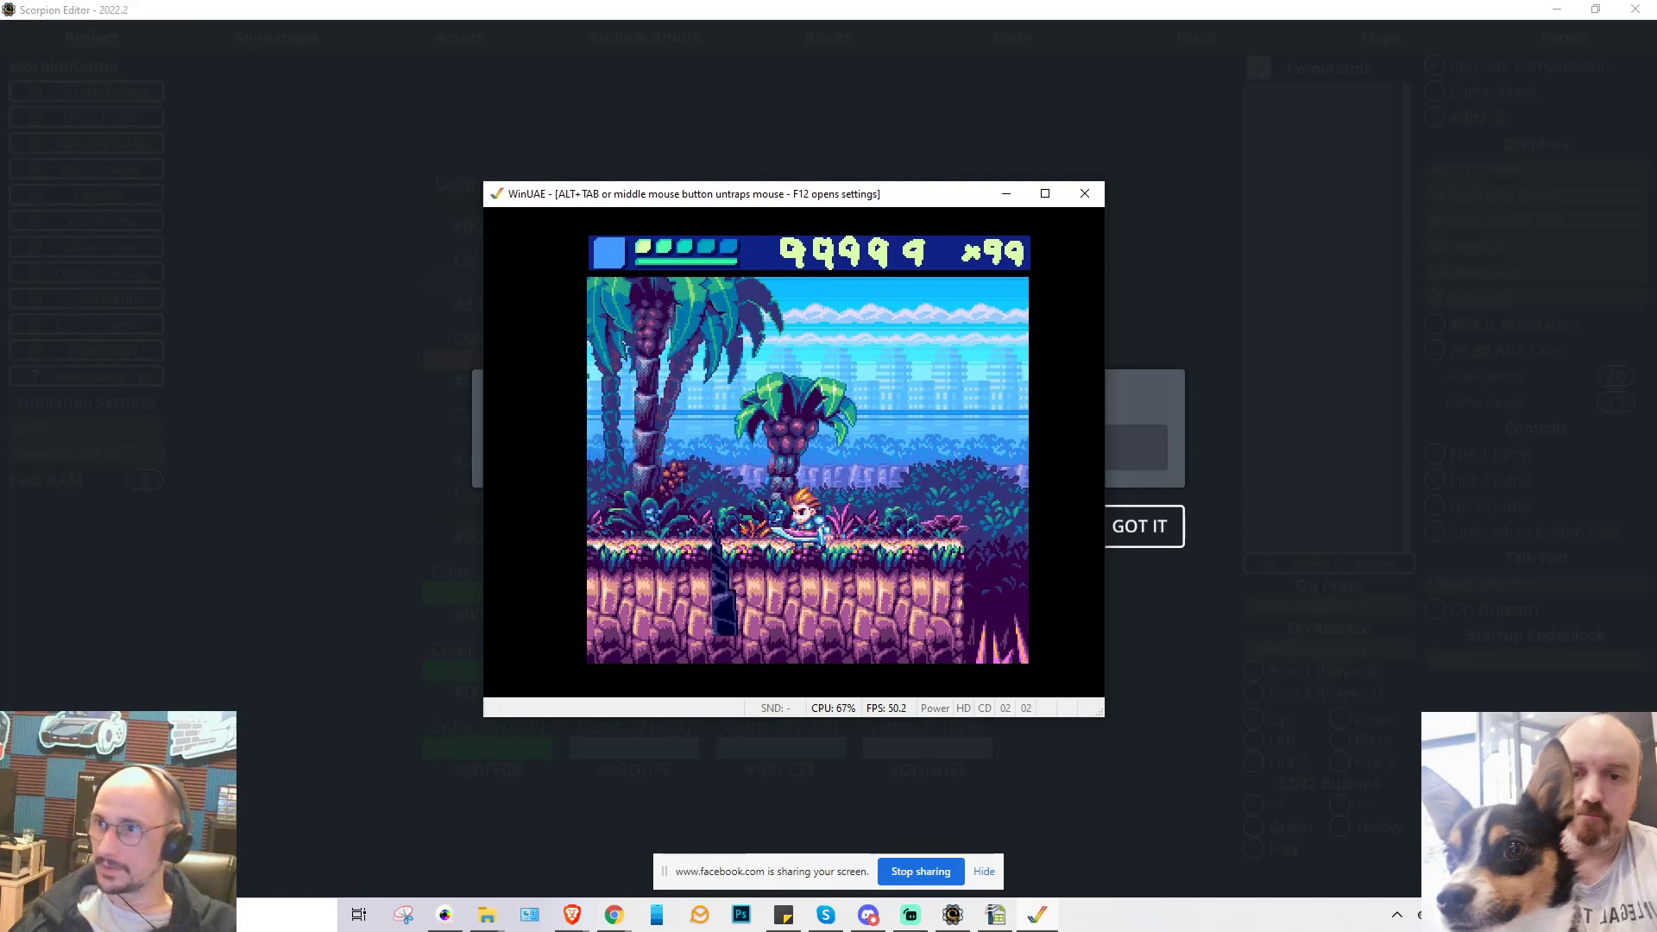
pyautogui.press('Left')
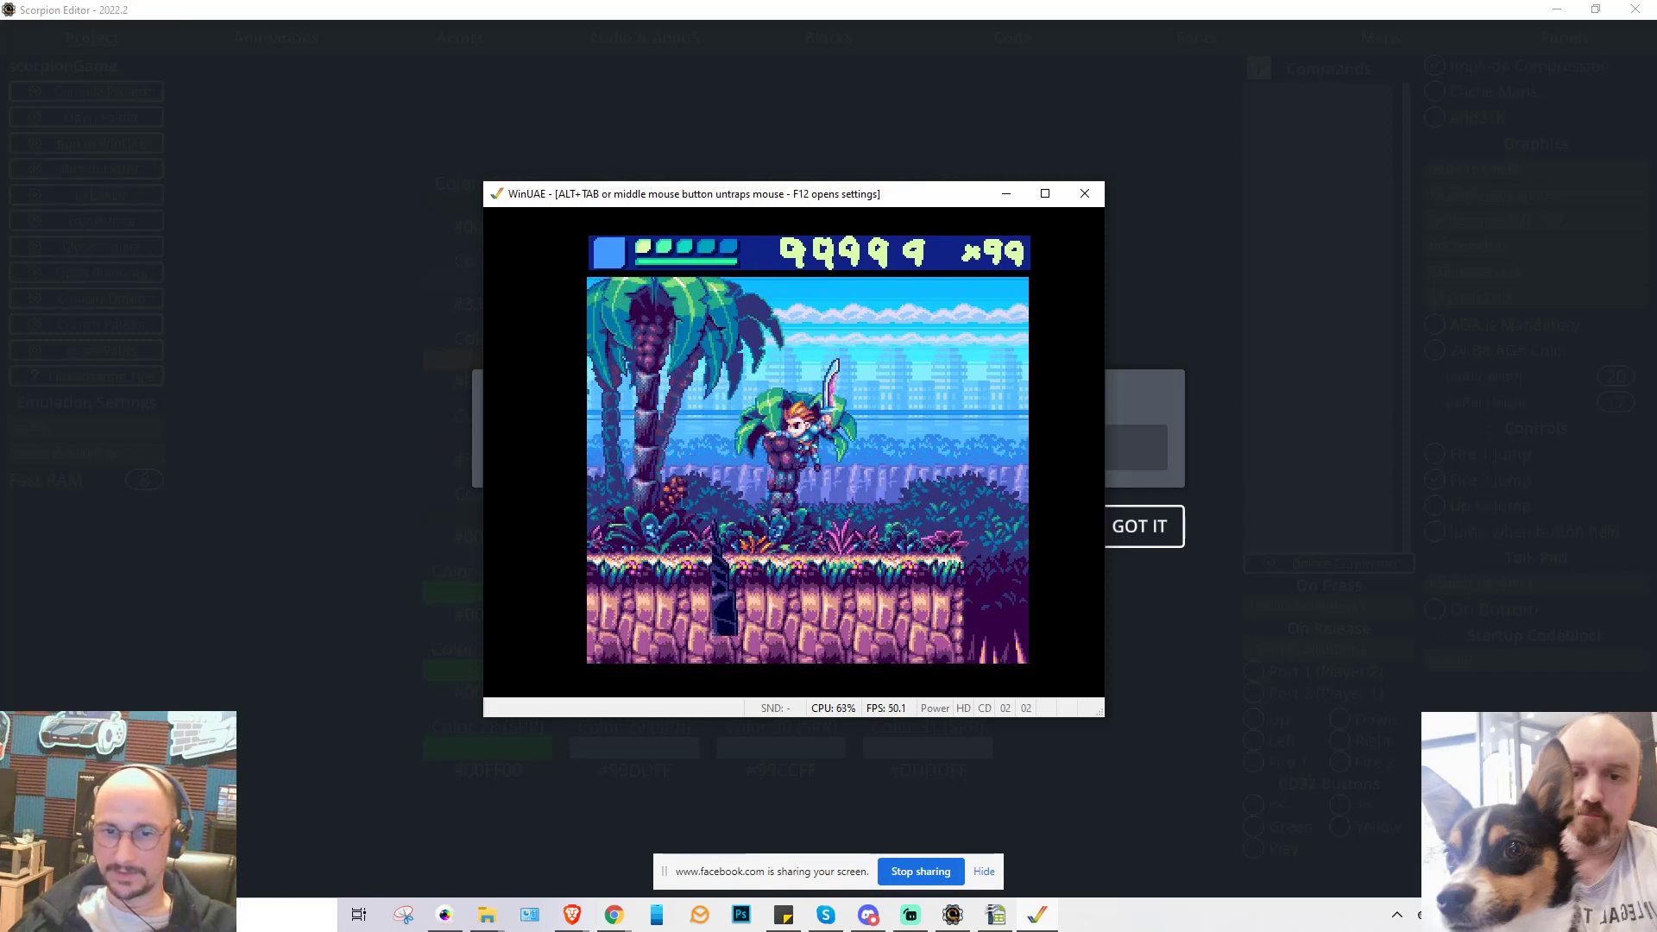
pyautogui.press('Left')
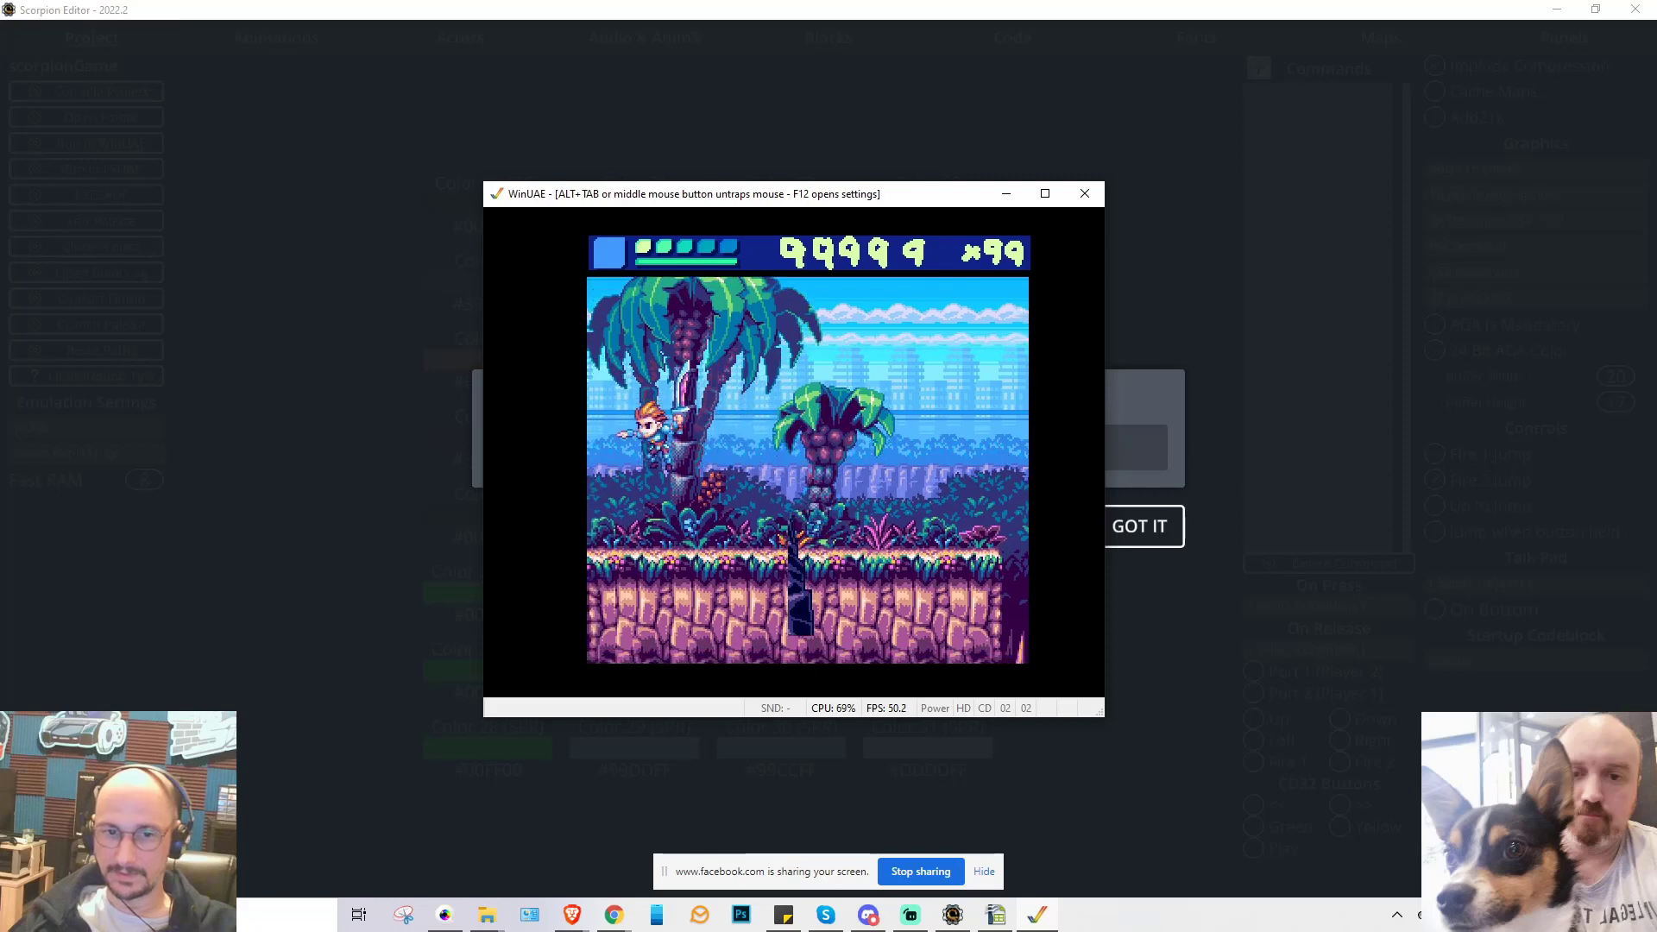
# - Playtest running from the tall palm tree to the edge of the spike pit, with short reversals of direction
pyautogui.press('Right')
pyautogui.press('Right')
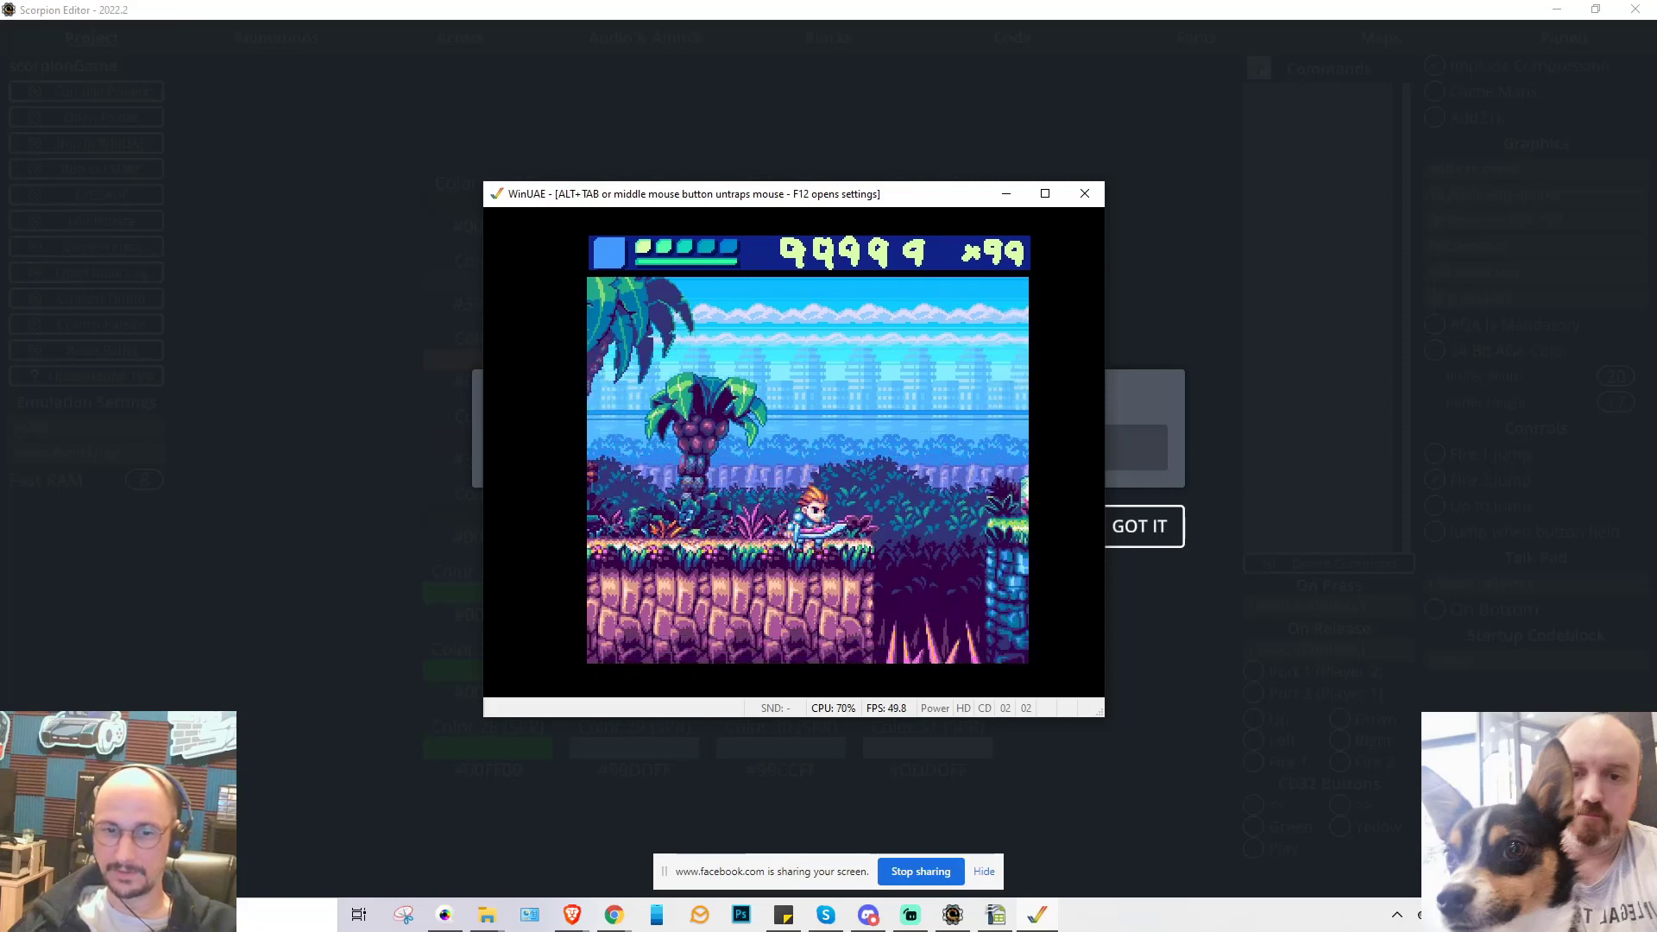
pyautogui.press('Left')
pyautogui.press('Right')
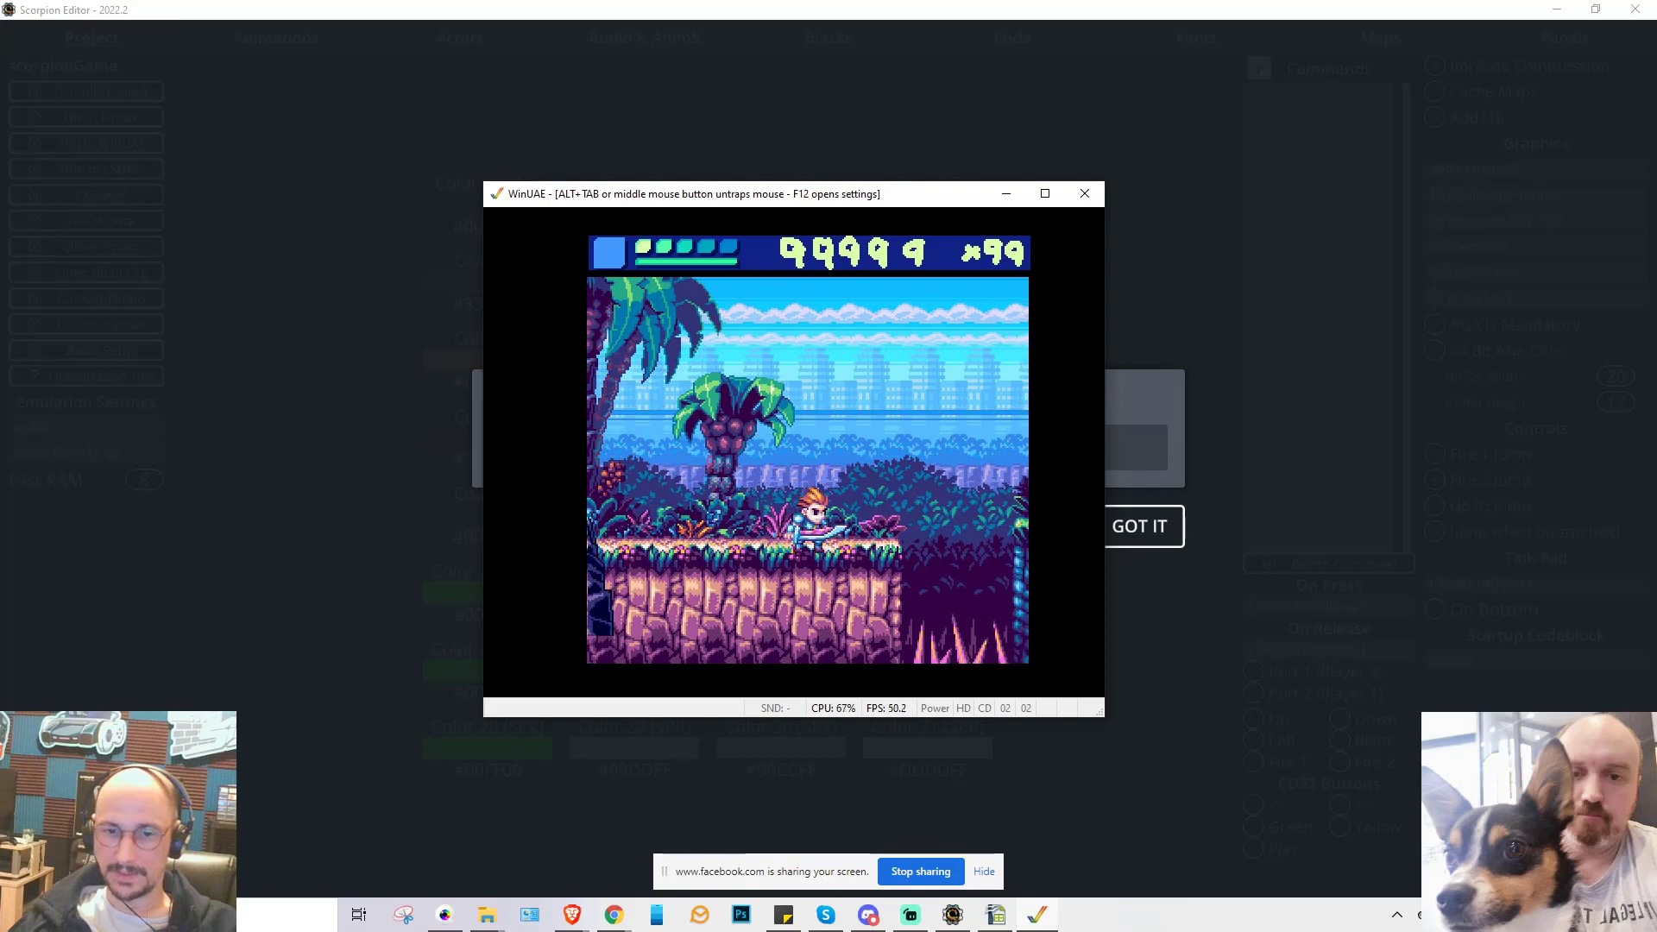
pyautogui.press('Left')
pyautogui.press('Right')
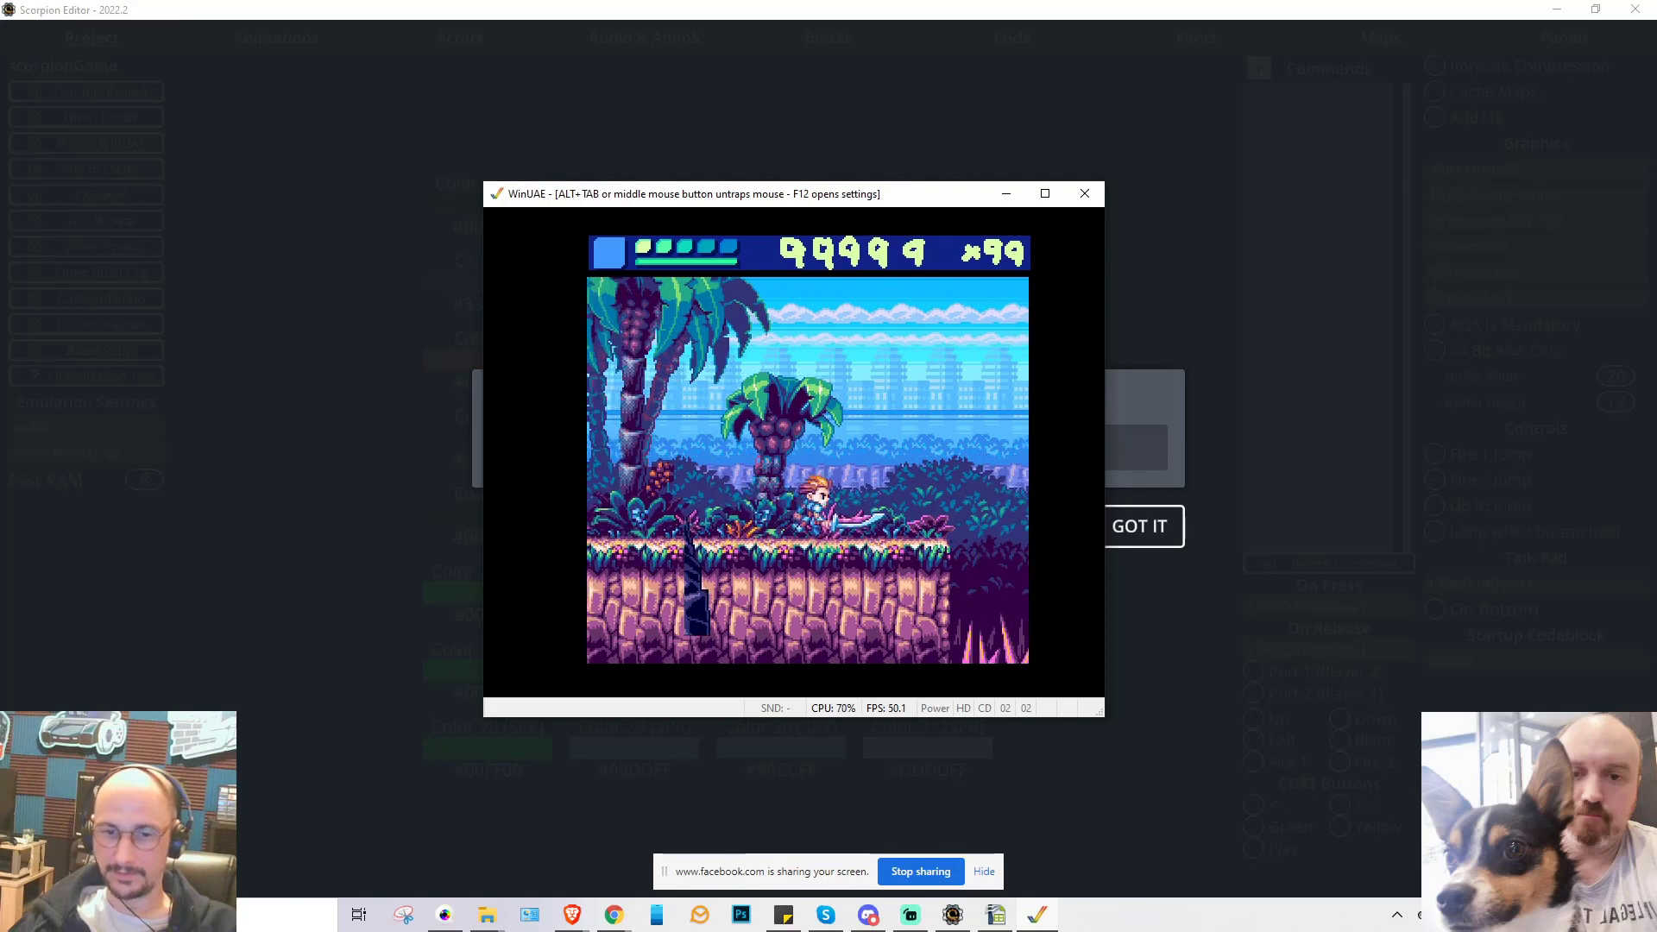
# - Test jumping back to the tall palm tree, turning around in front of it and returning towards the spike pit
pyautogui.press('Left')
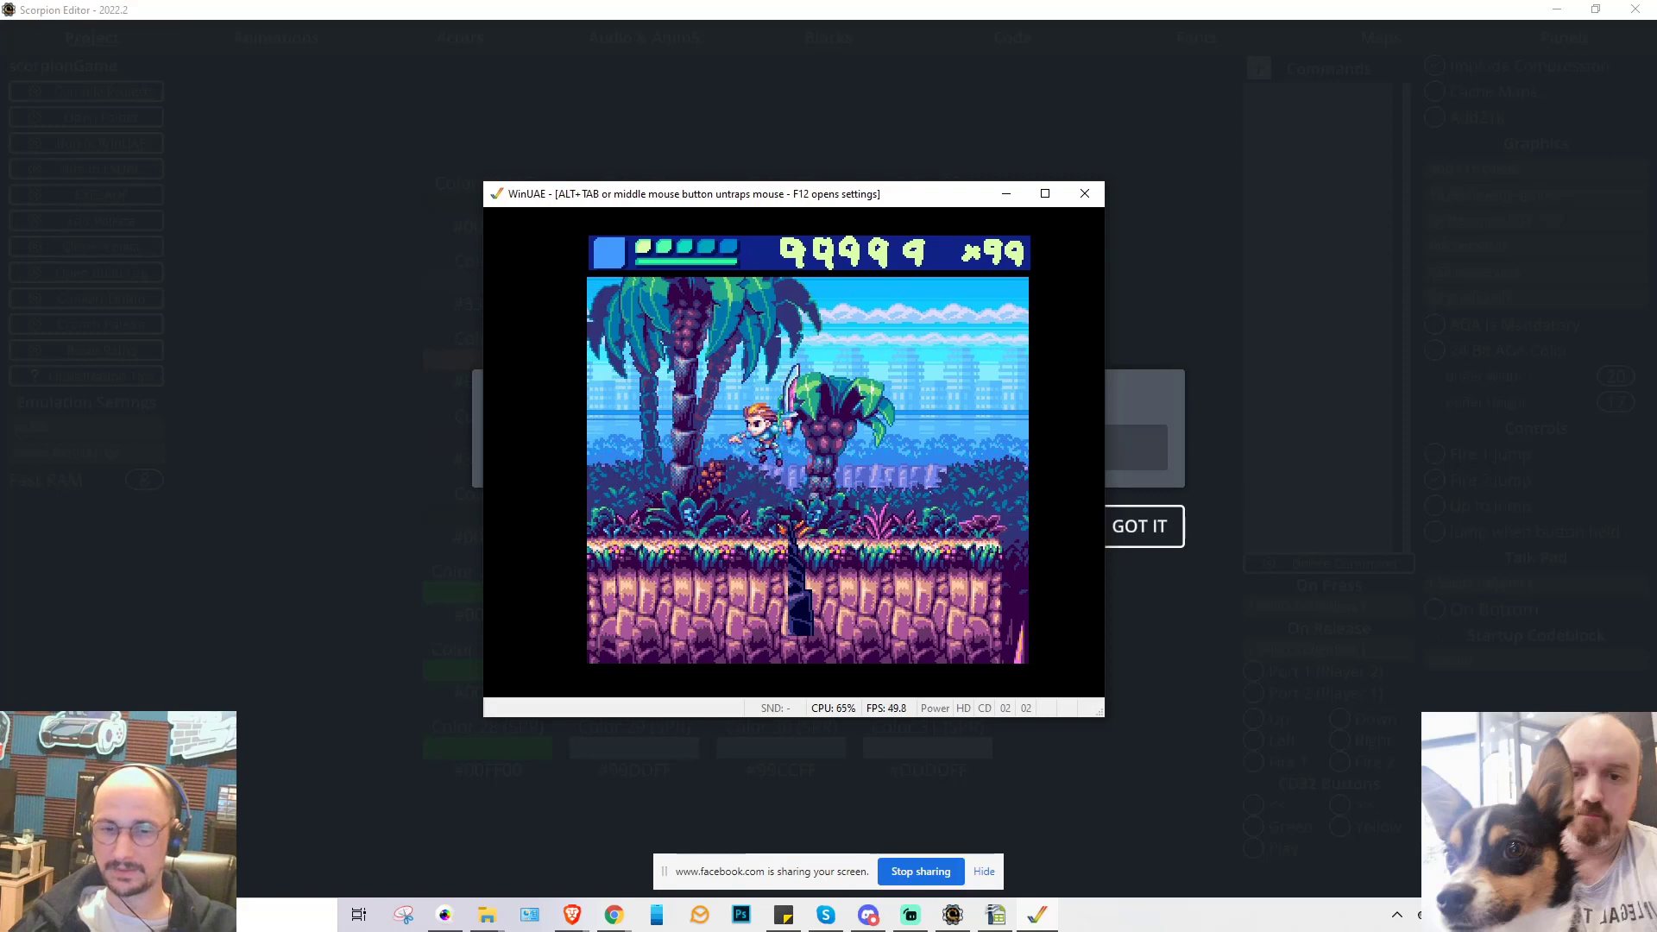
pyautogui.press('Left')
pyautogui.press('Right')
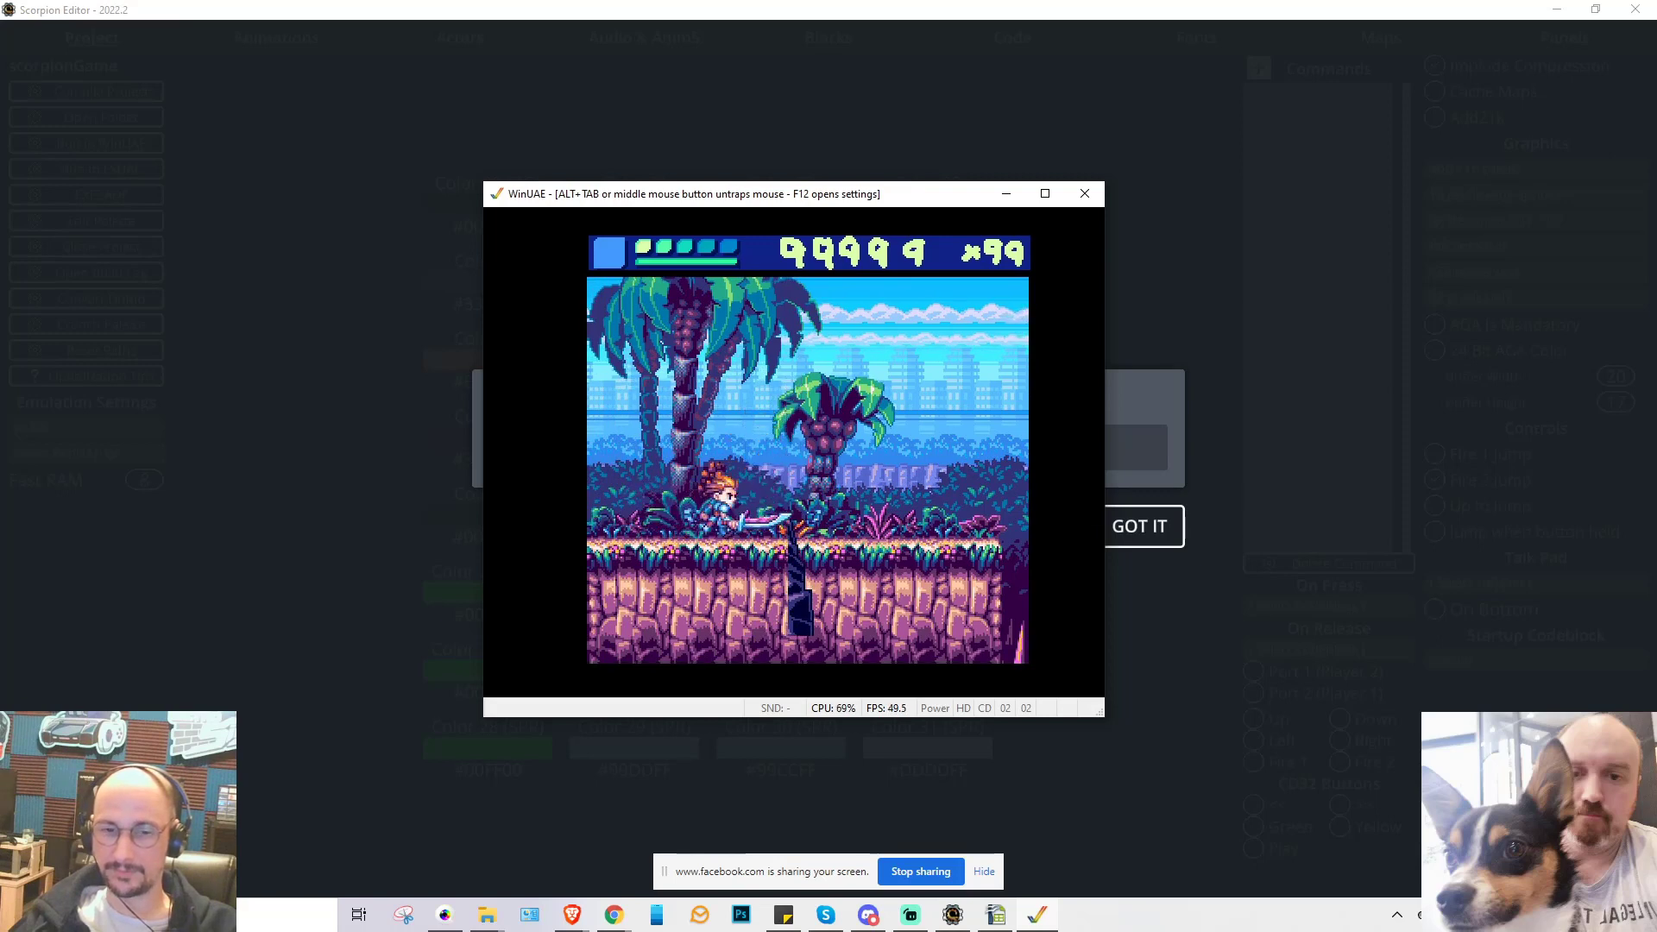
pyautogui.press('Right')
pyautogui.press('Left')
pyautogui.press('Up')
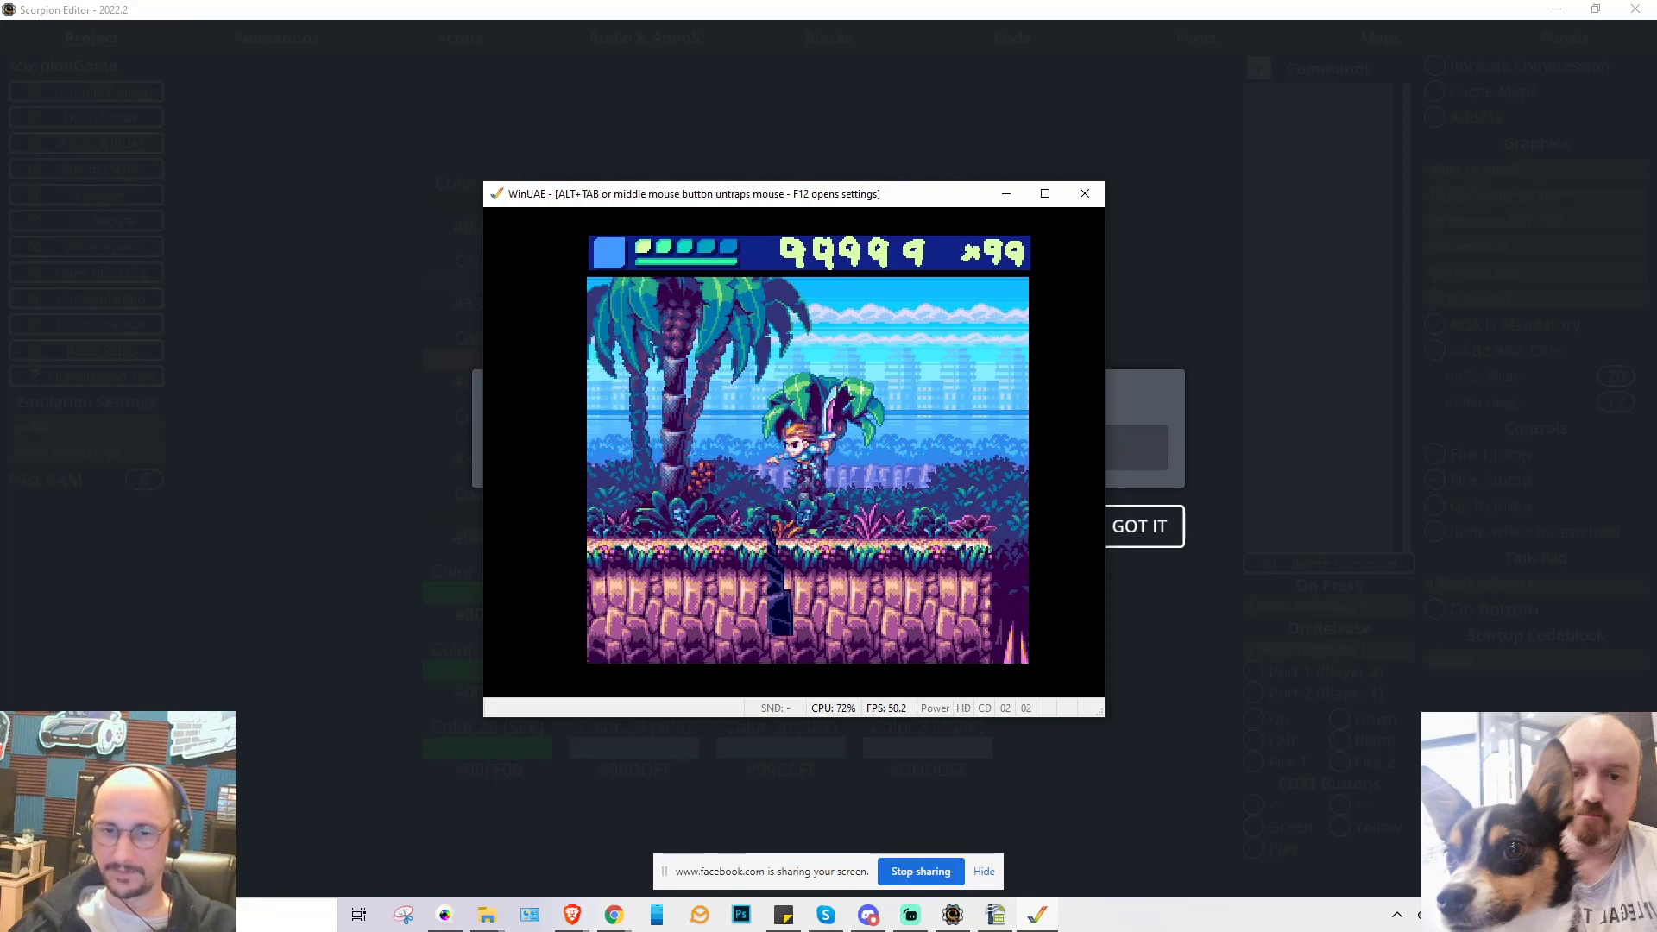
pyautogui.press('Right')
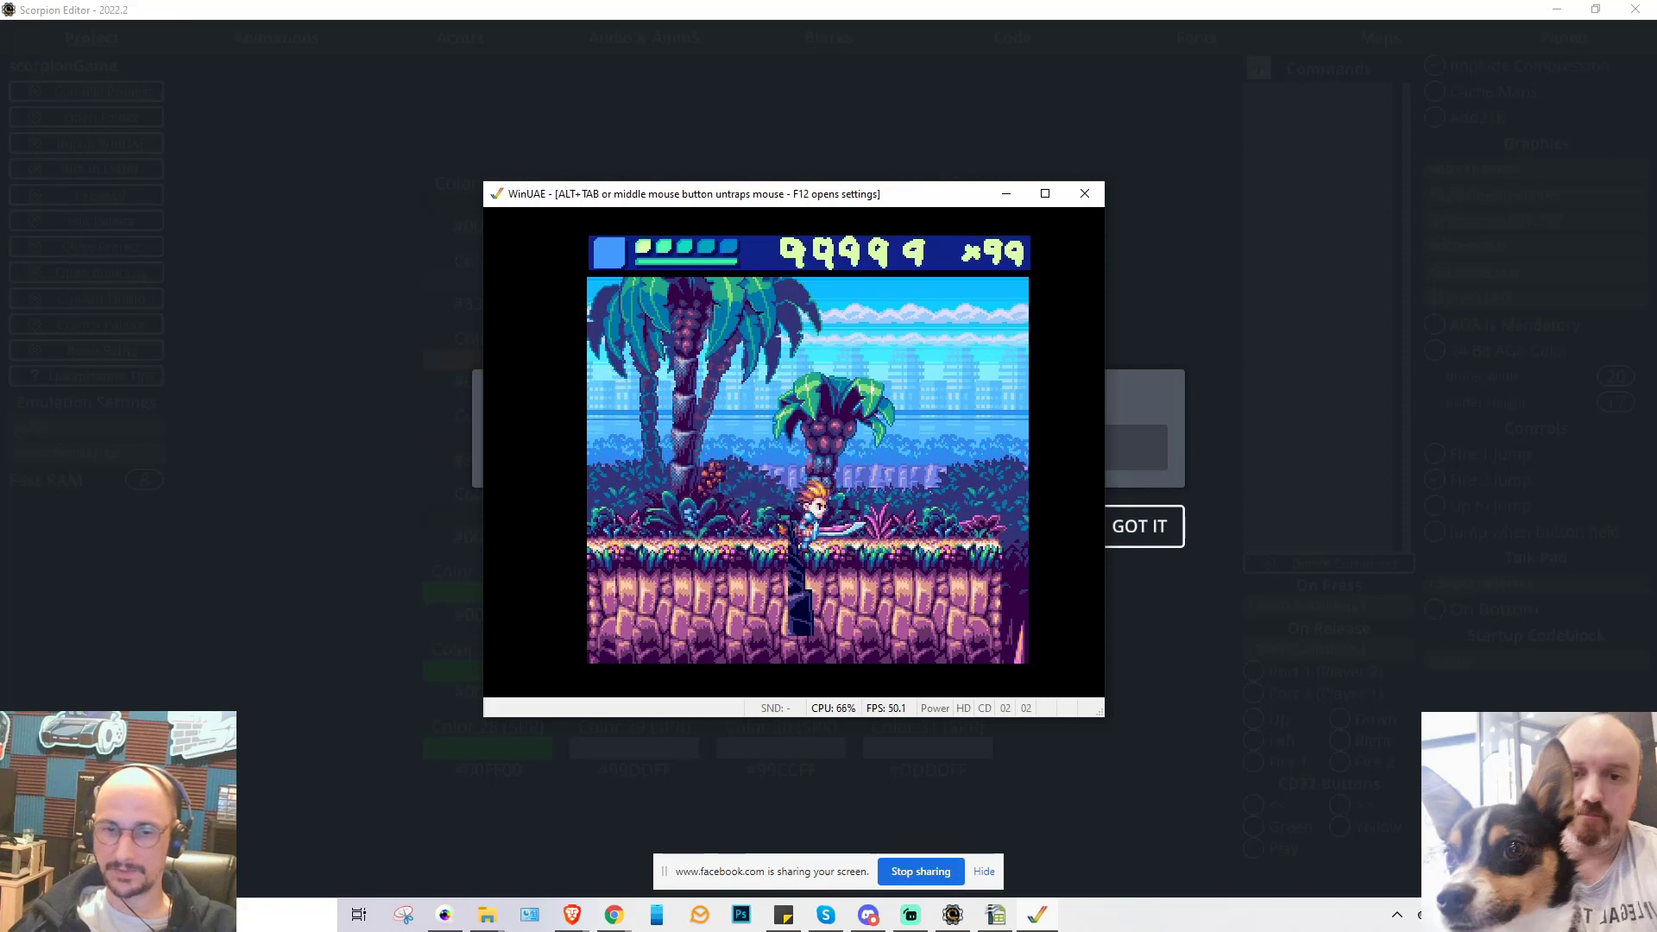
pyautogui.press('Right')
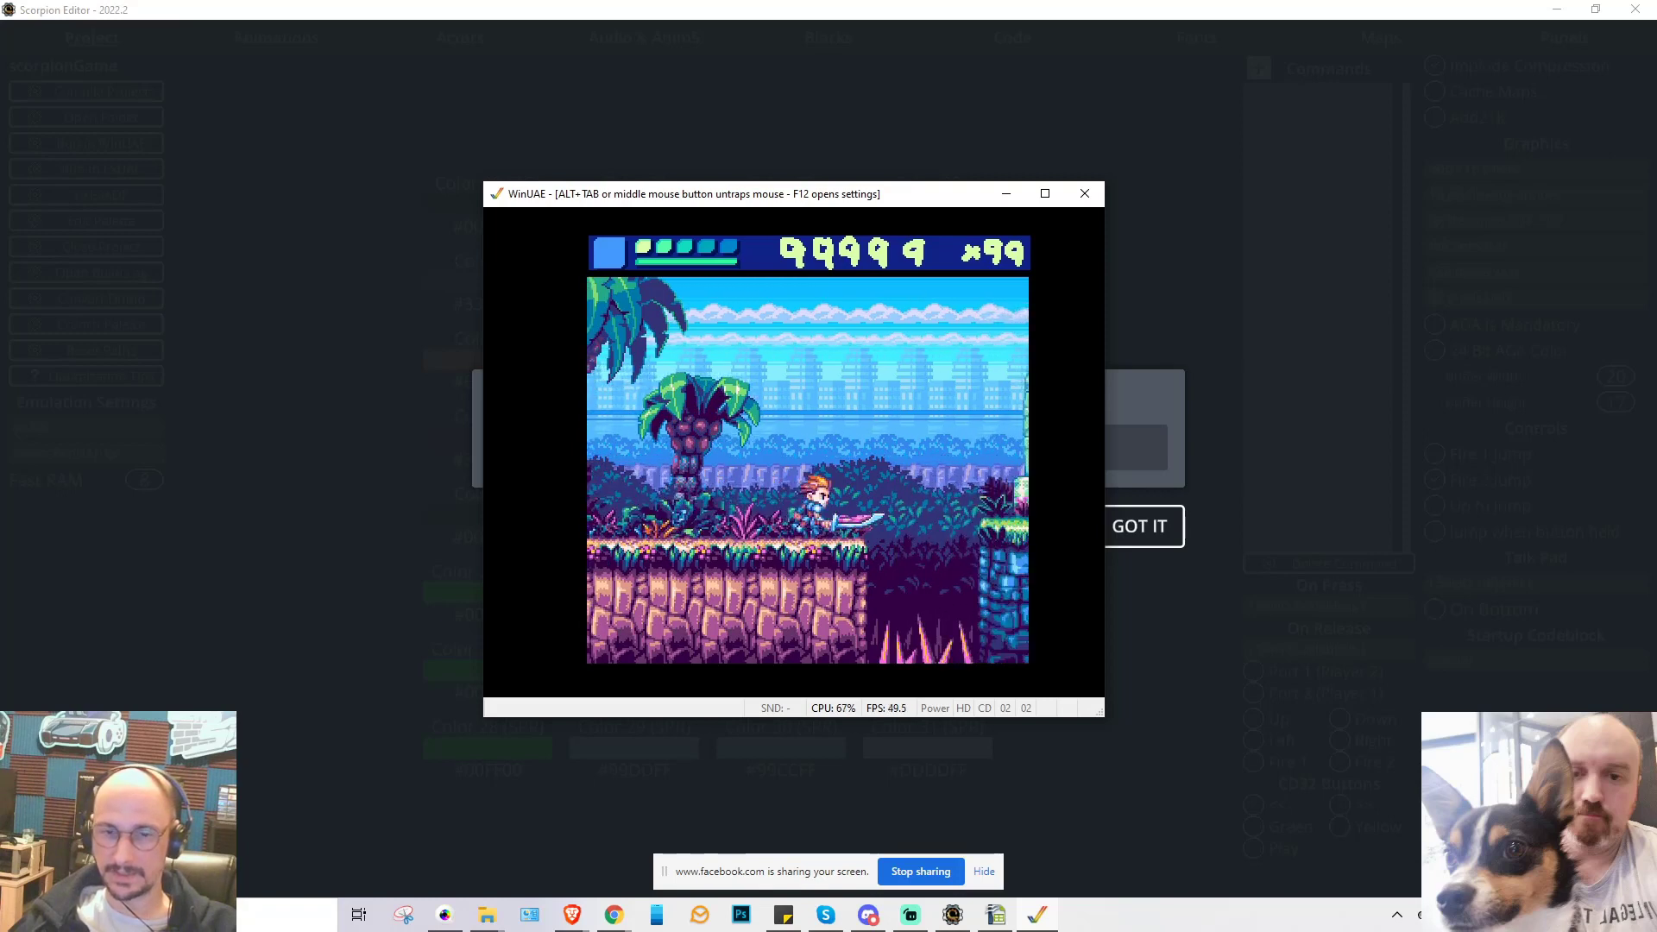
pyautogui.press('Left')
pyautogui.press('Right')
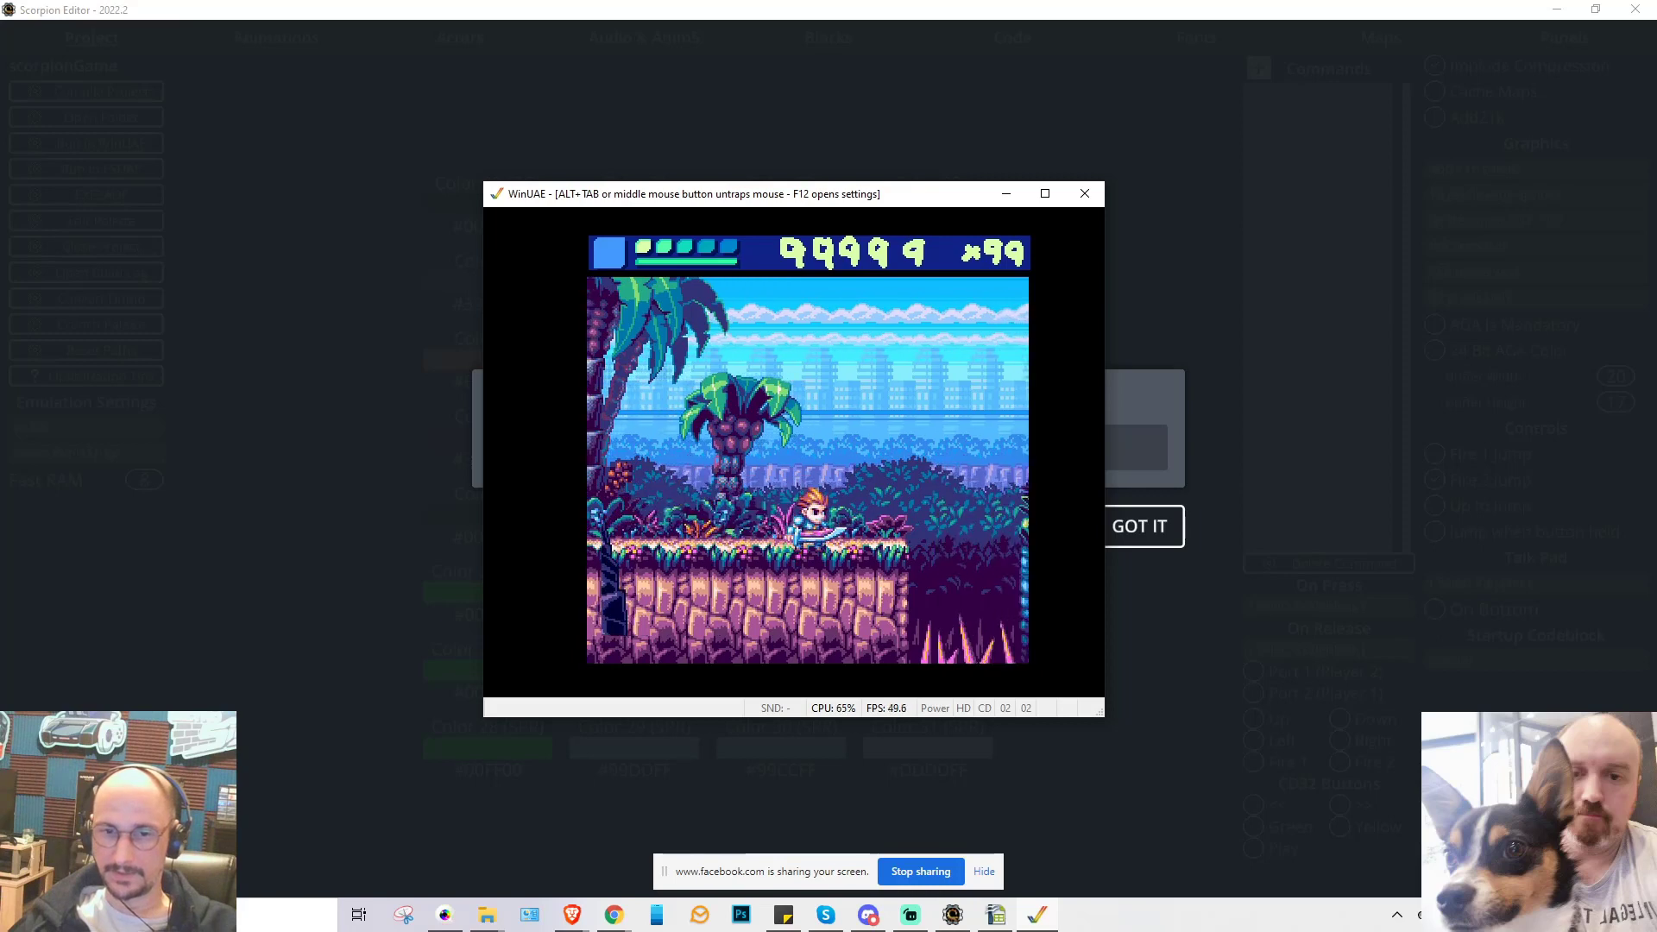
# - Test the player's sword attack on the palm-tree ledge, both standing and combined with running
pyautogui.press('Up')
pyautogui.press('ctrl')
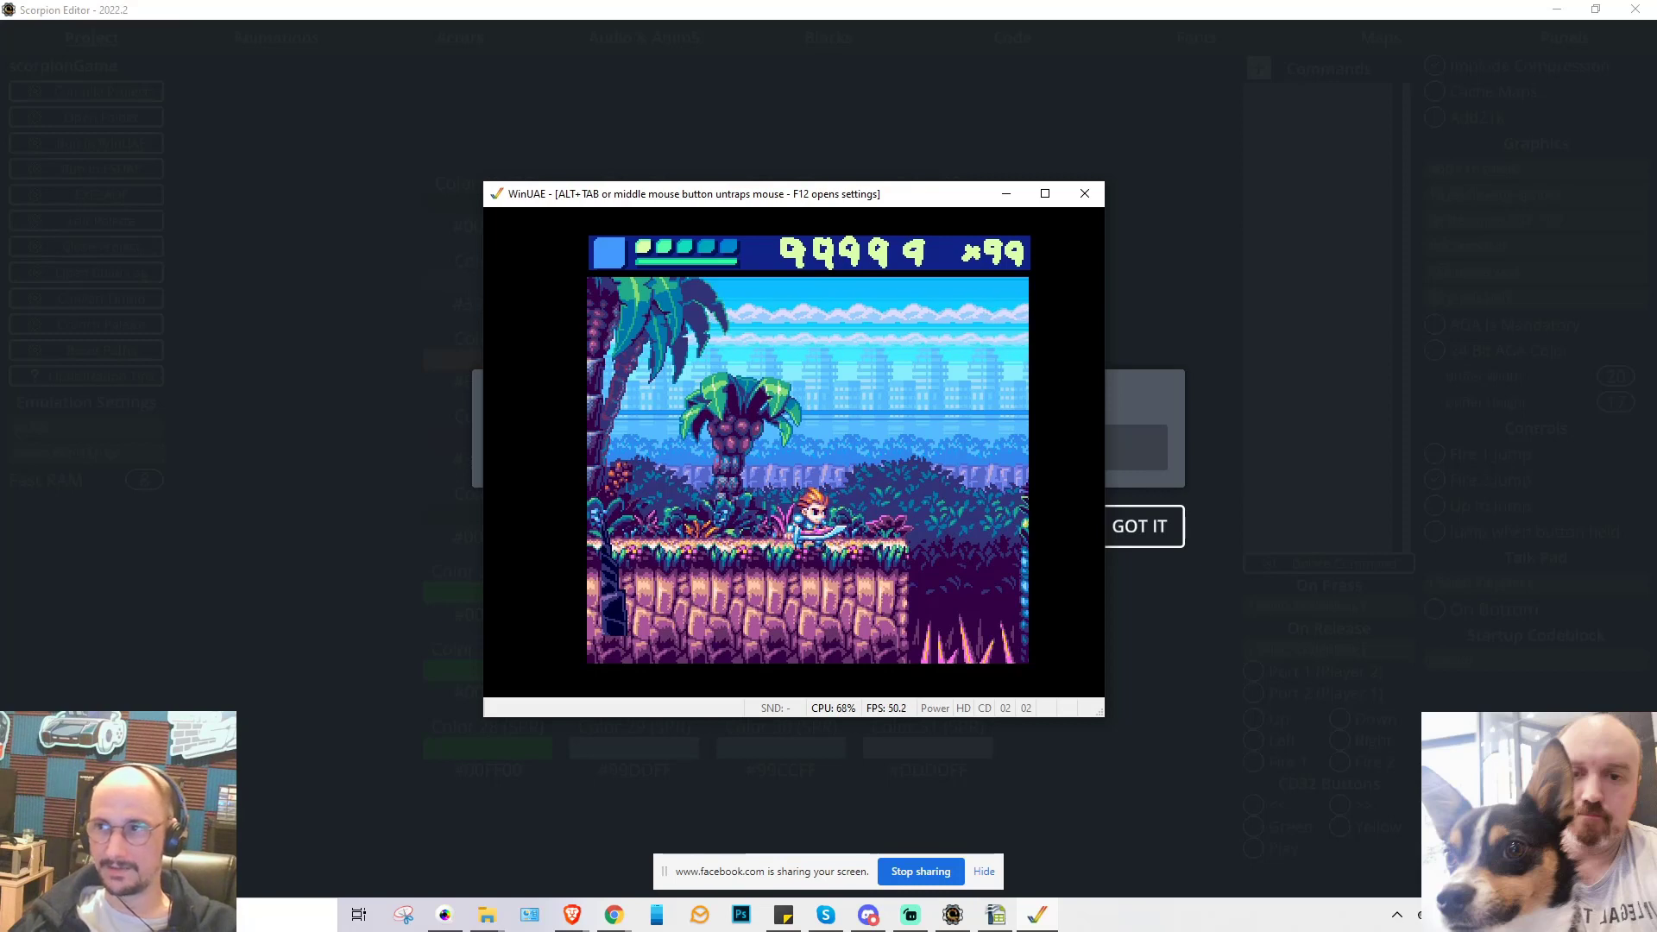
pyautogui.press('Right')
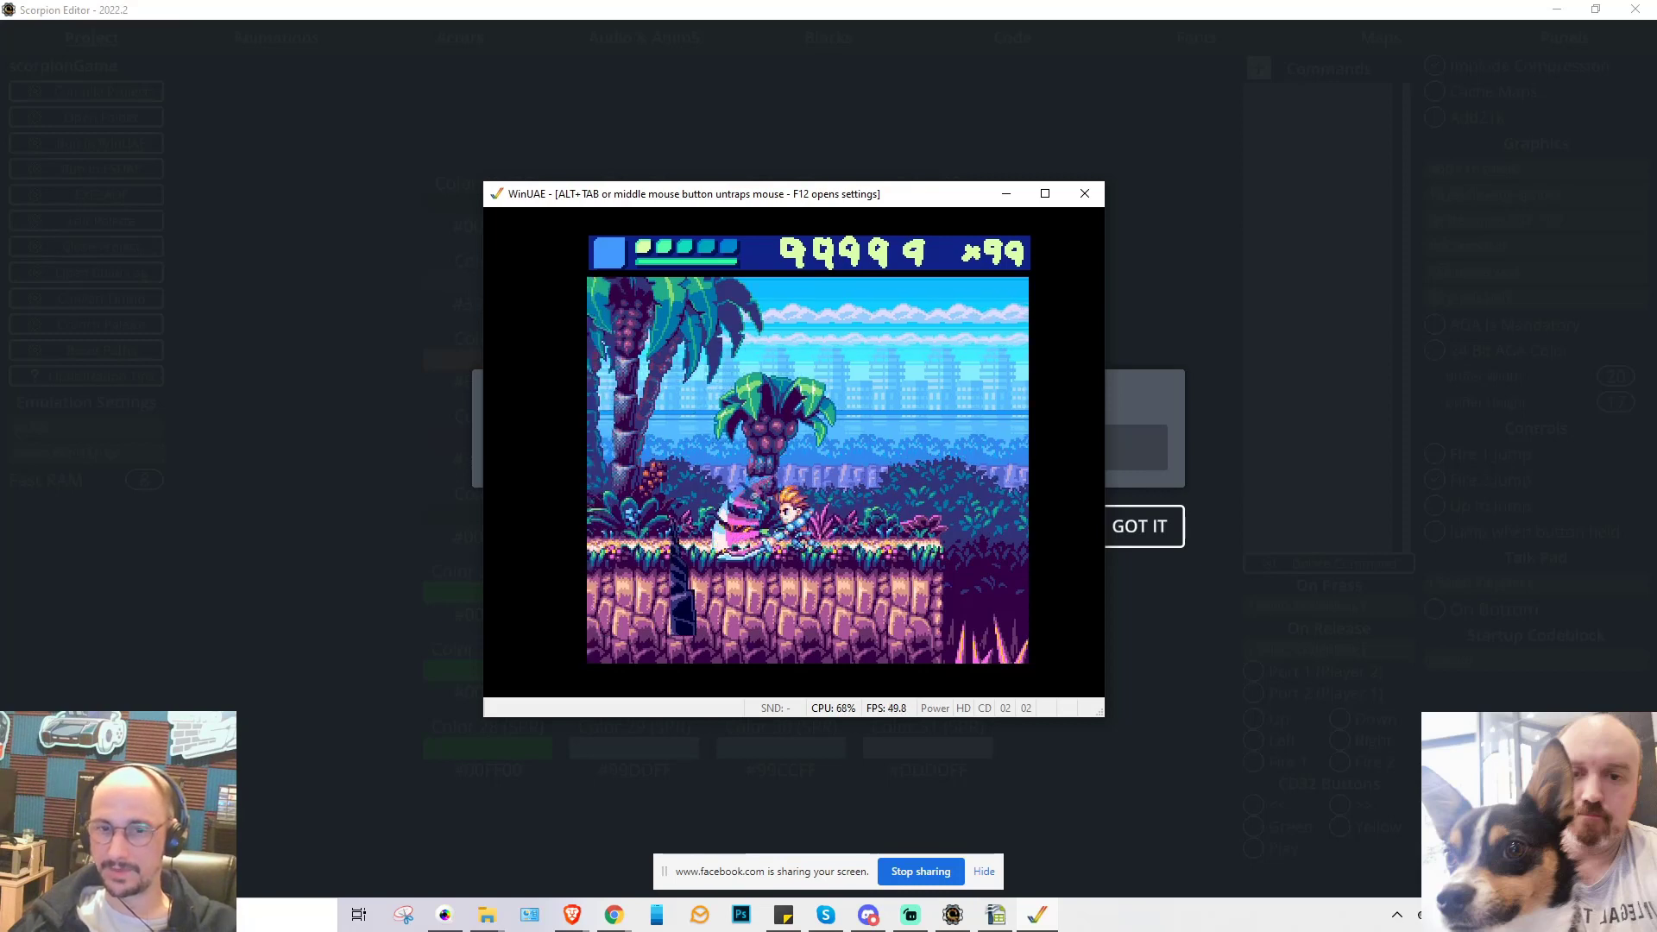
pyautogui.press('Right')
pyautogui.press('ctrl')
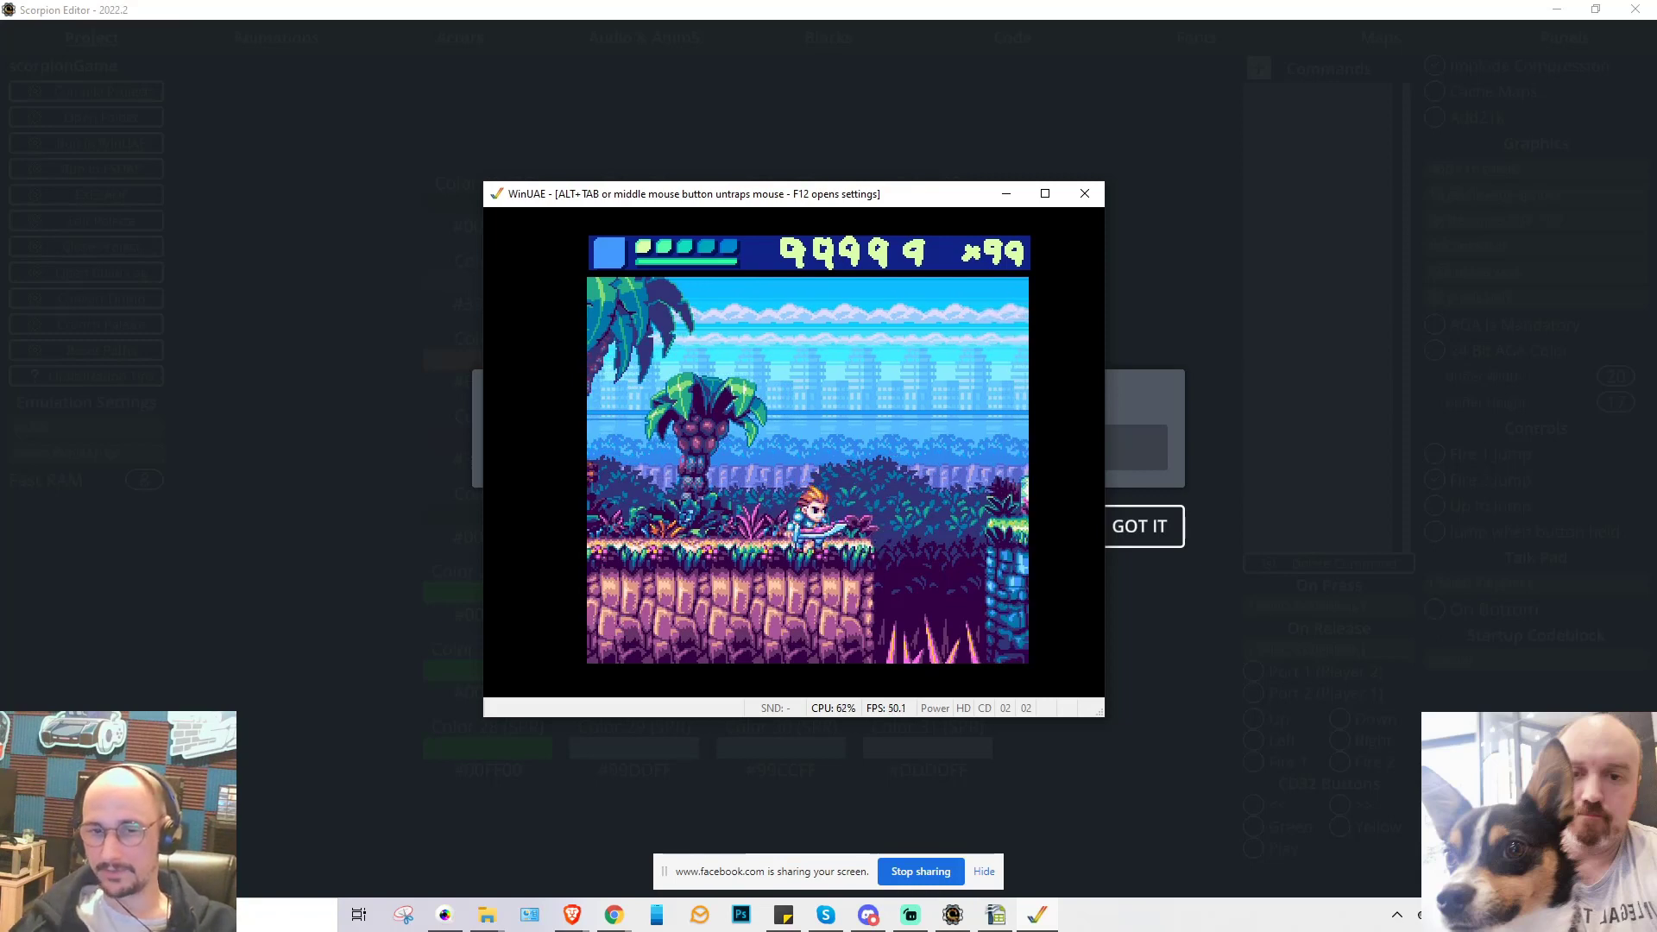
pyautogui.press('ctrl')
pyautogui.press('Right')
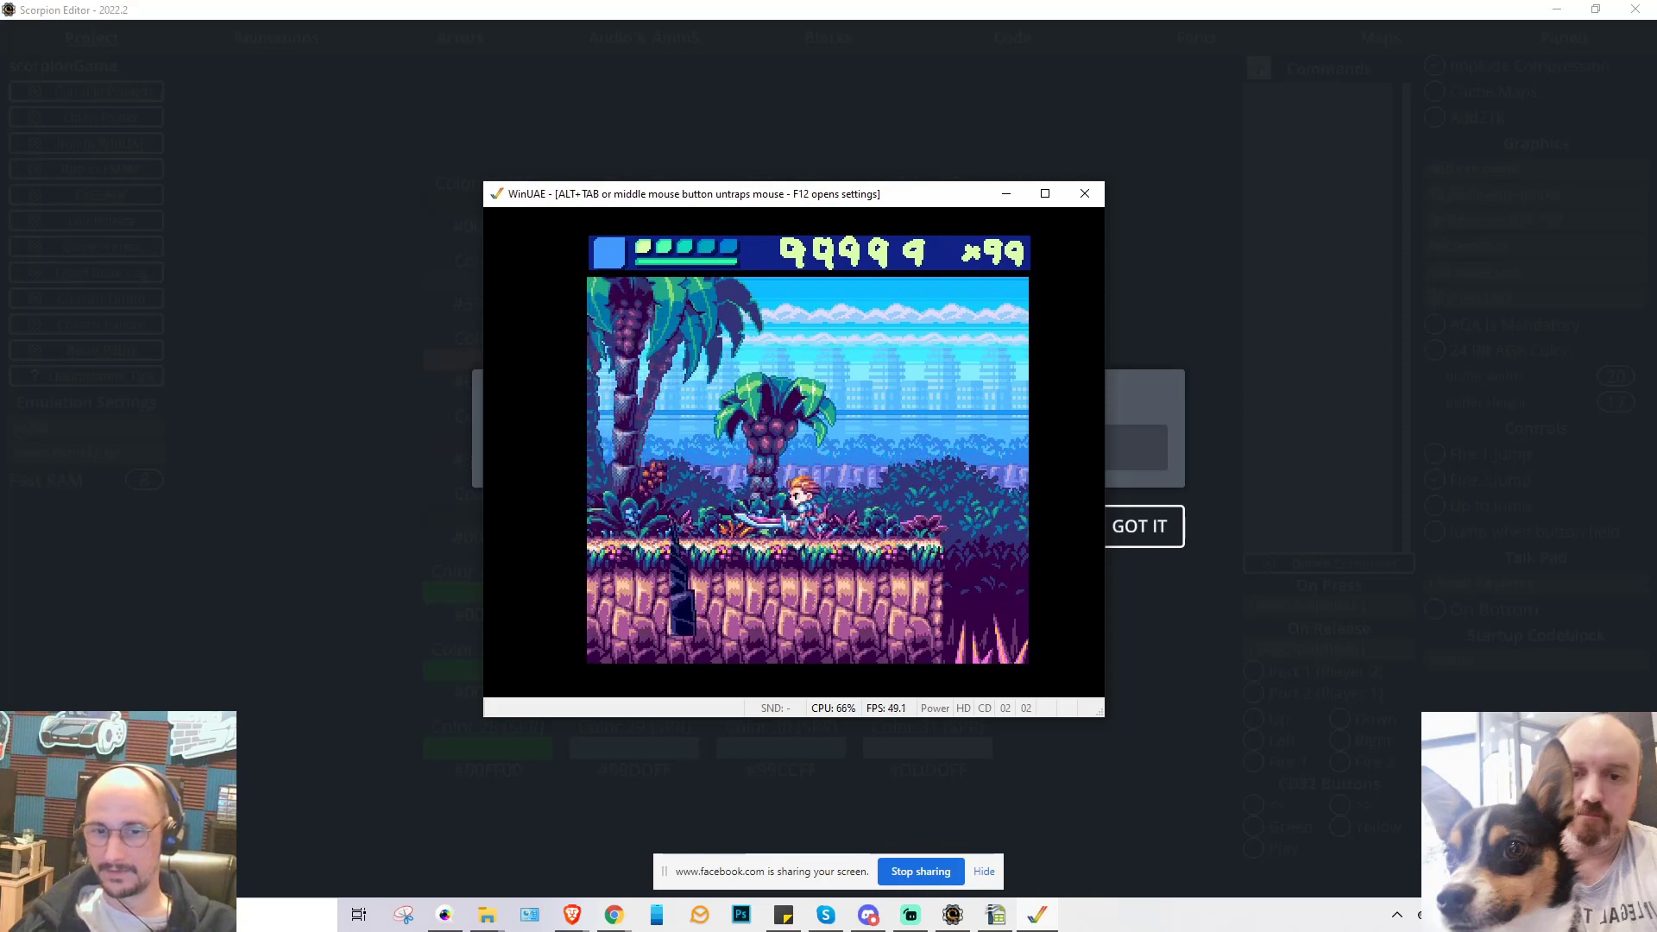
# - Test the sword attack while repeatedly turning the player around beside the short palm tree
pyautogui.press('Left')
pyautogui.press('ctrl')
pyautogui.press('Right')
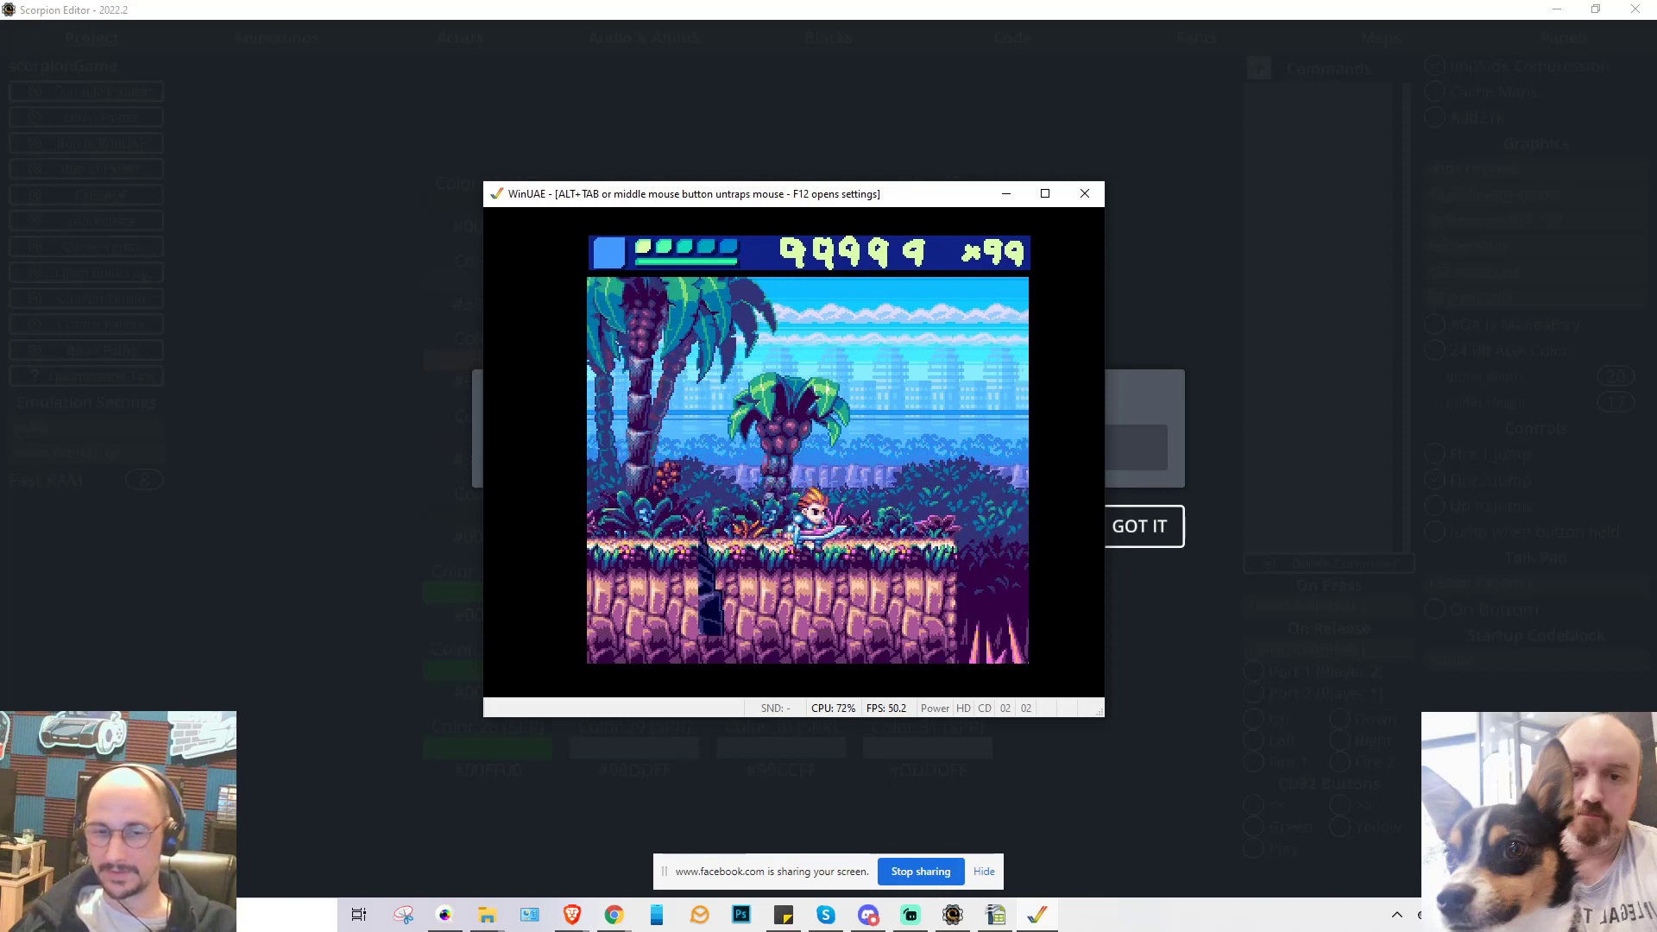
pyautogui.press('Left')
pyautogui.press('ctrl')
pyautogui.press('Right')
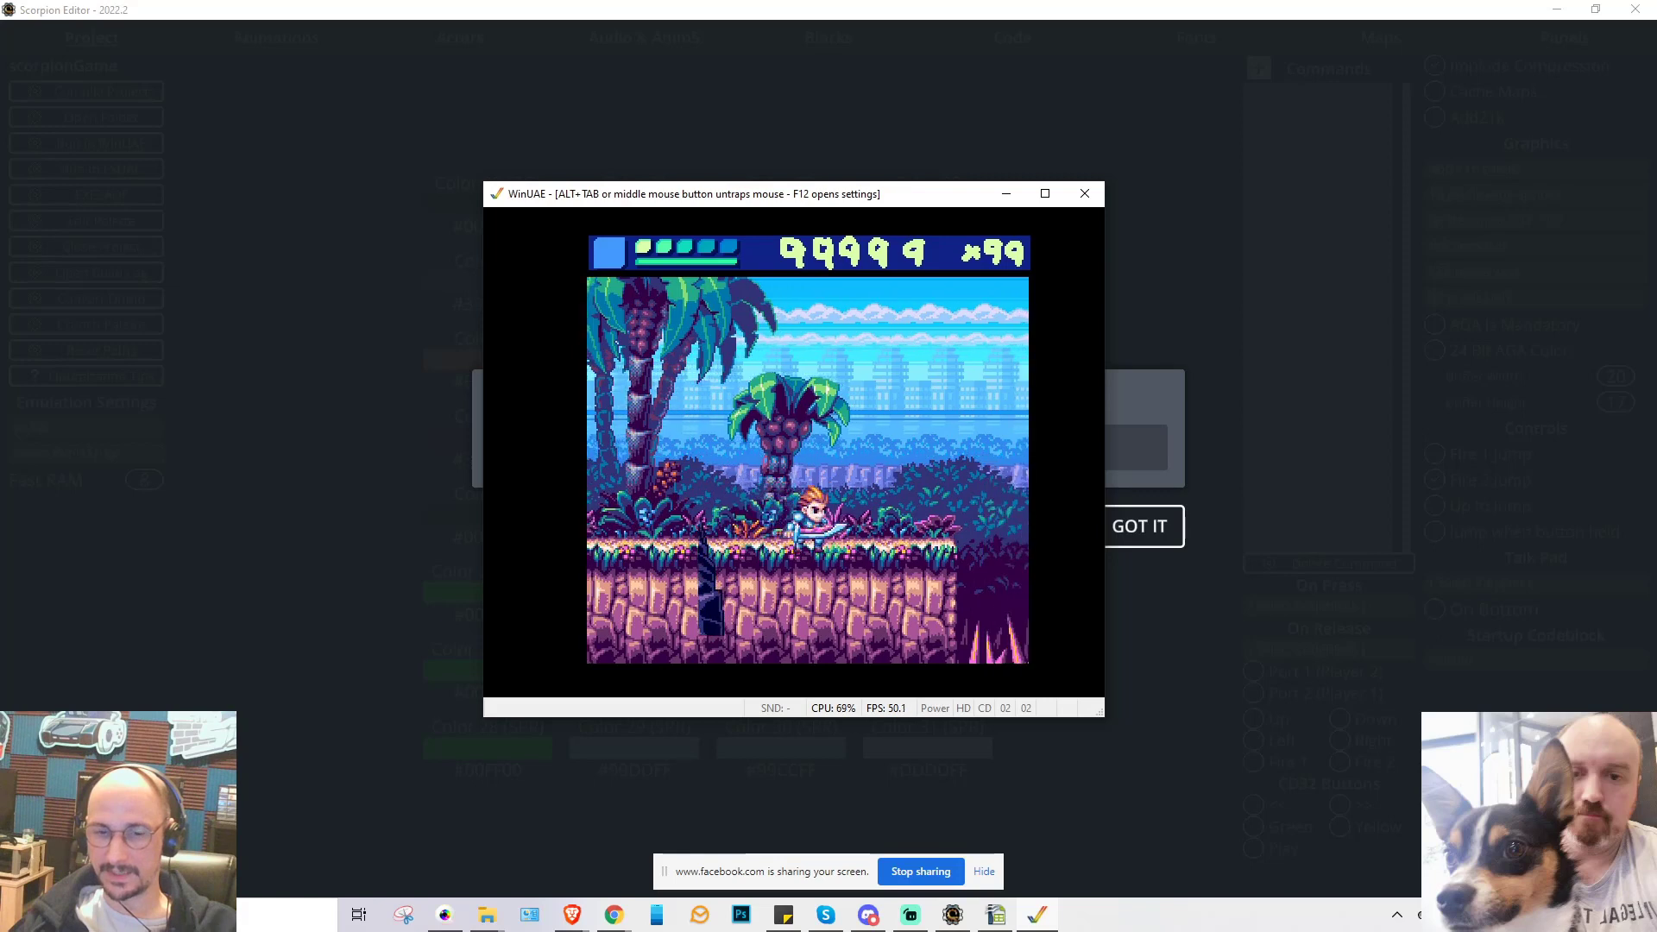
pyautogui.press('Left')
pyautogui.press('ctrl')
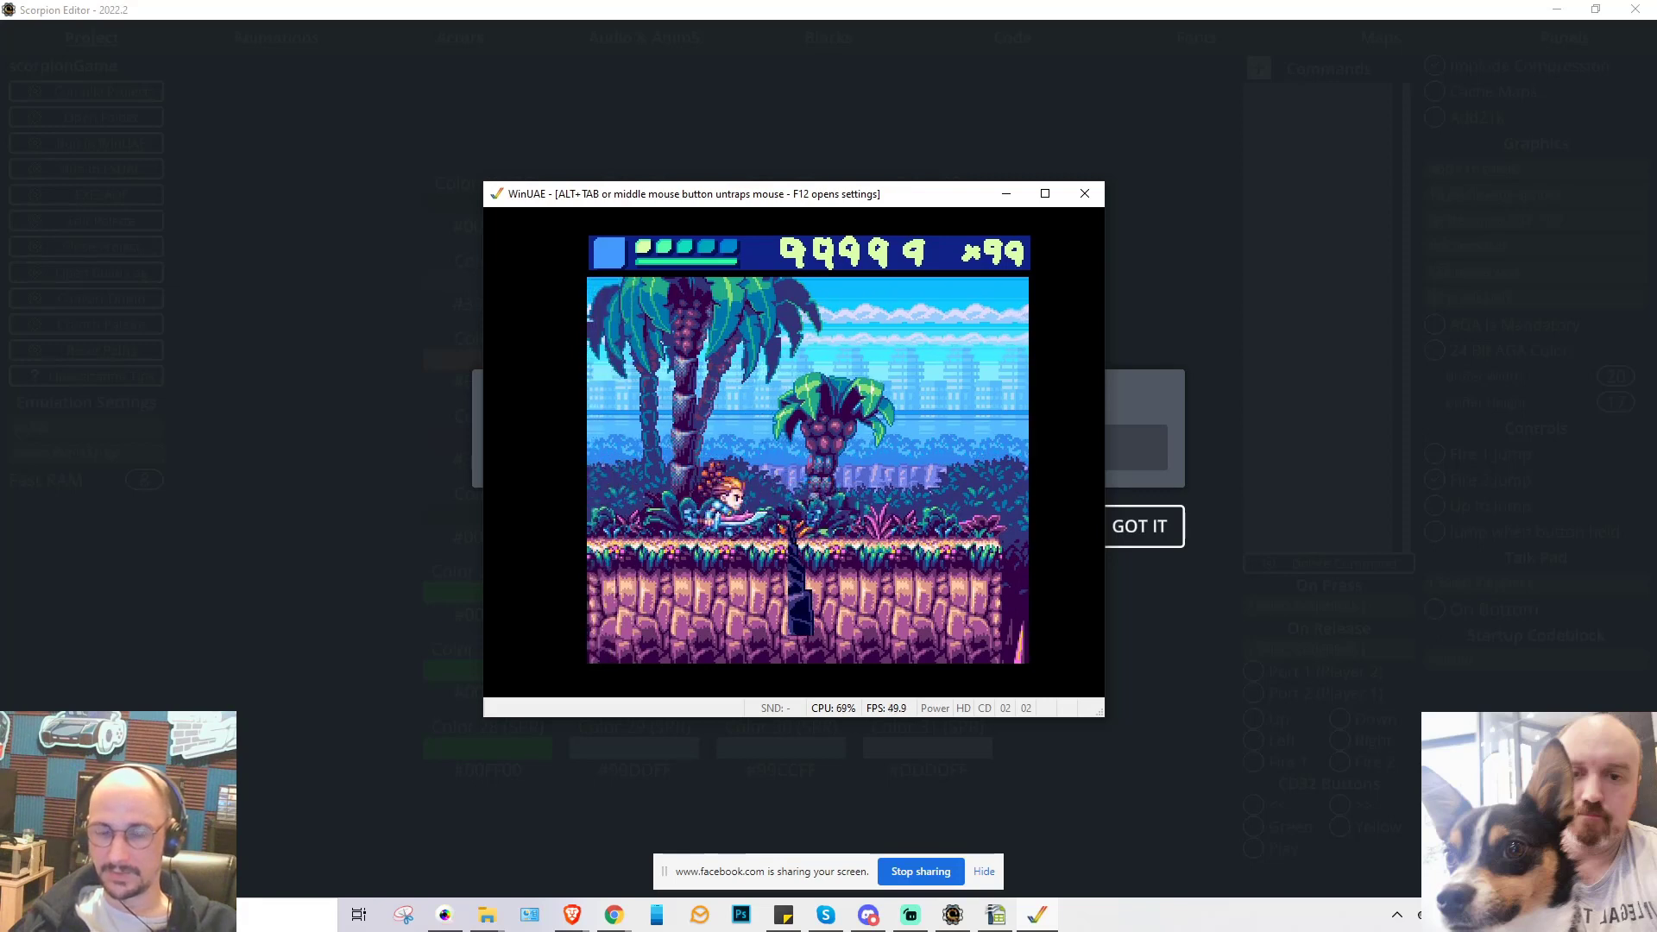
# - Test the player's running speed and turning by moving back and forth between the tall palm tree and the pit edge
pyautogui.press('Right')
pyautogui.press('Right')
pyautogui.press('Right')
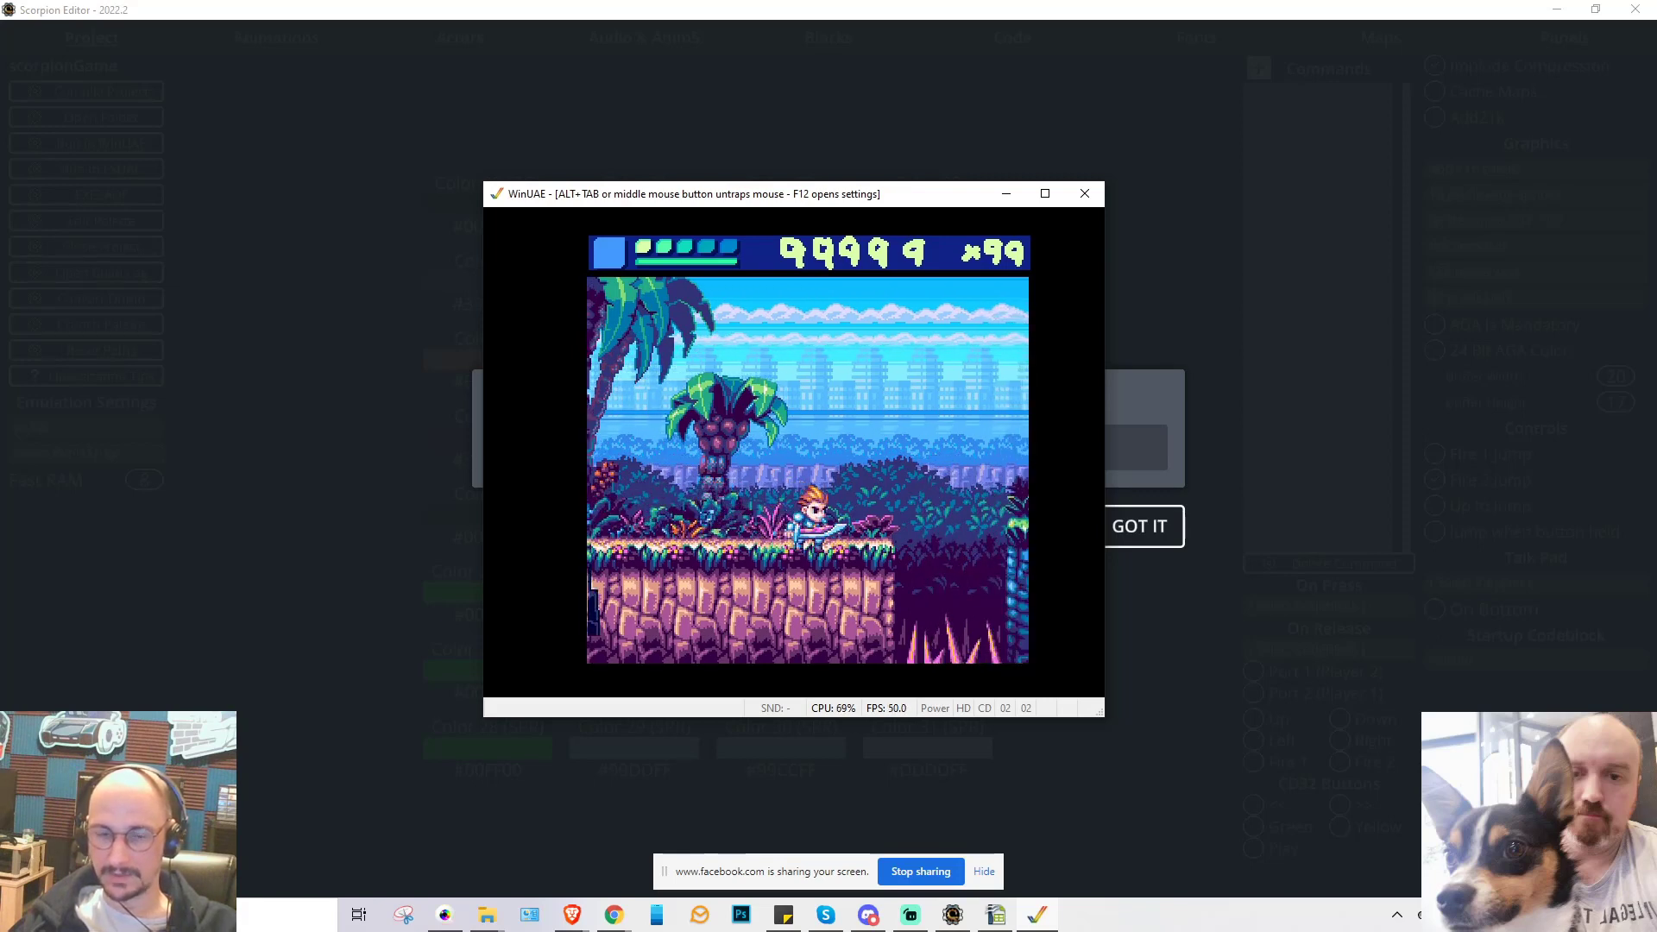
pyautogui.press('Left')
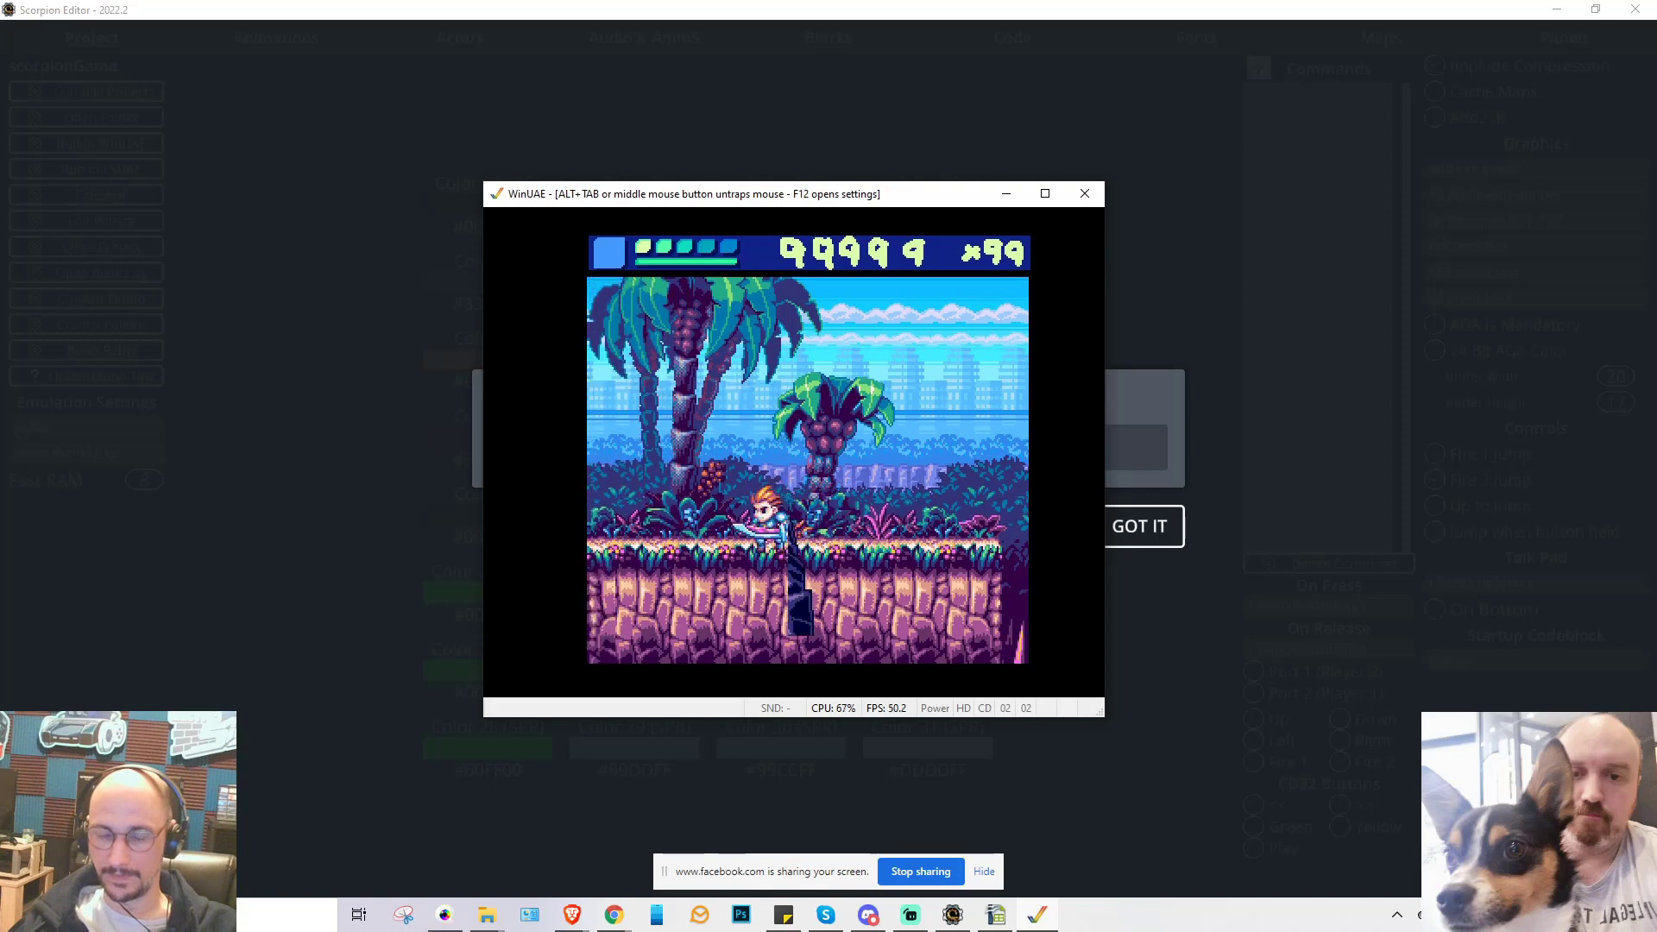
pyautogui.press('Right')
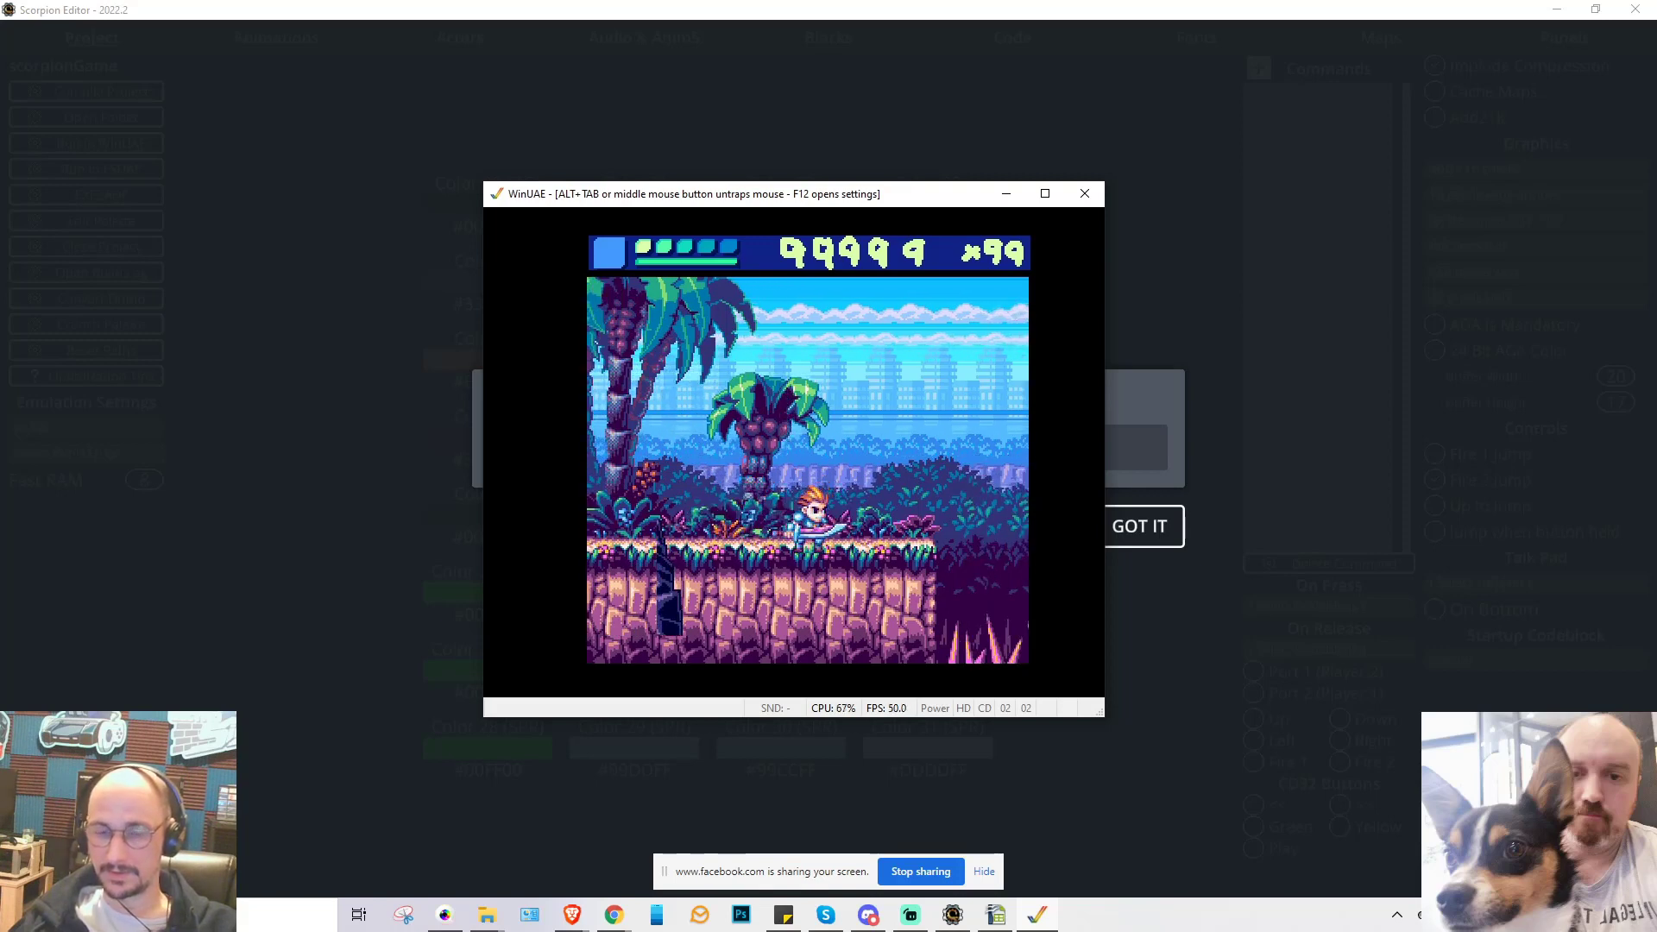
pyautogui.press('Left')
pyautogui.press('Up')
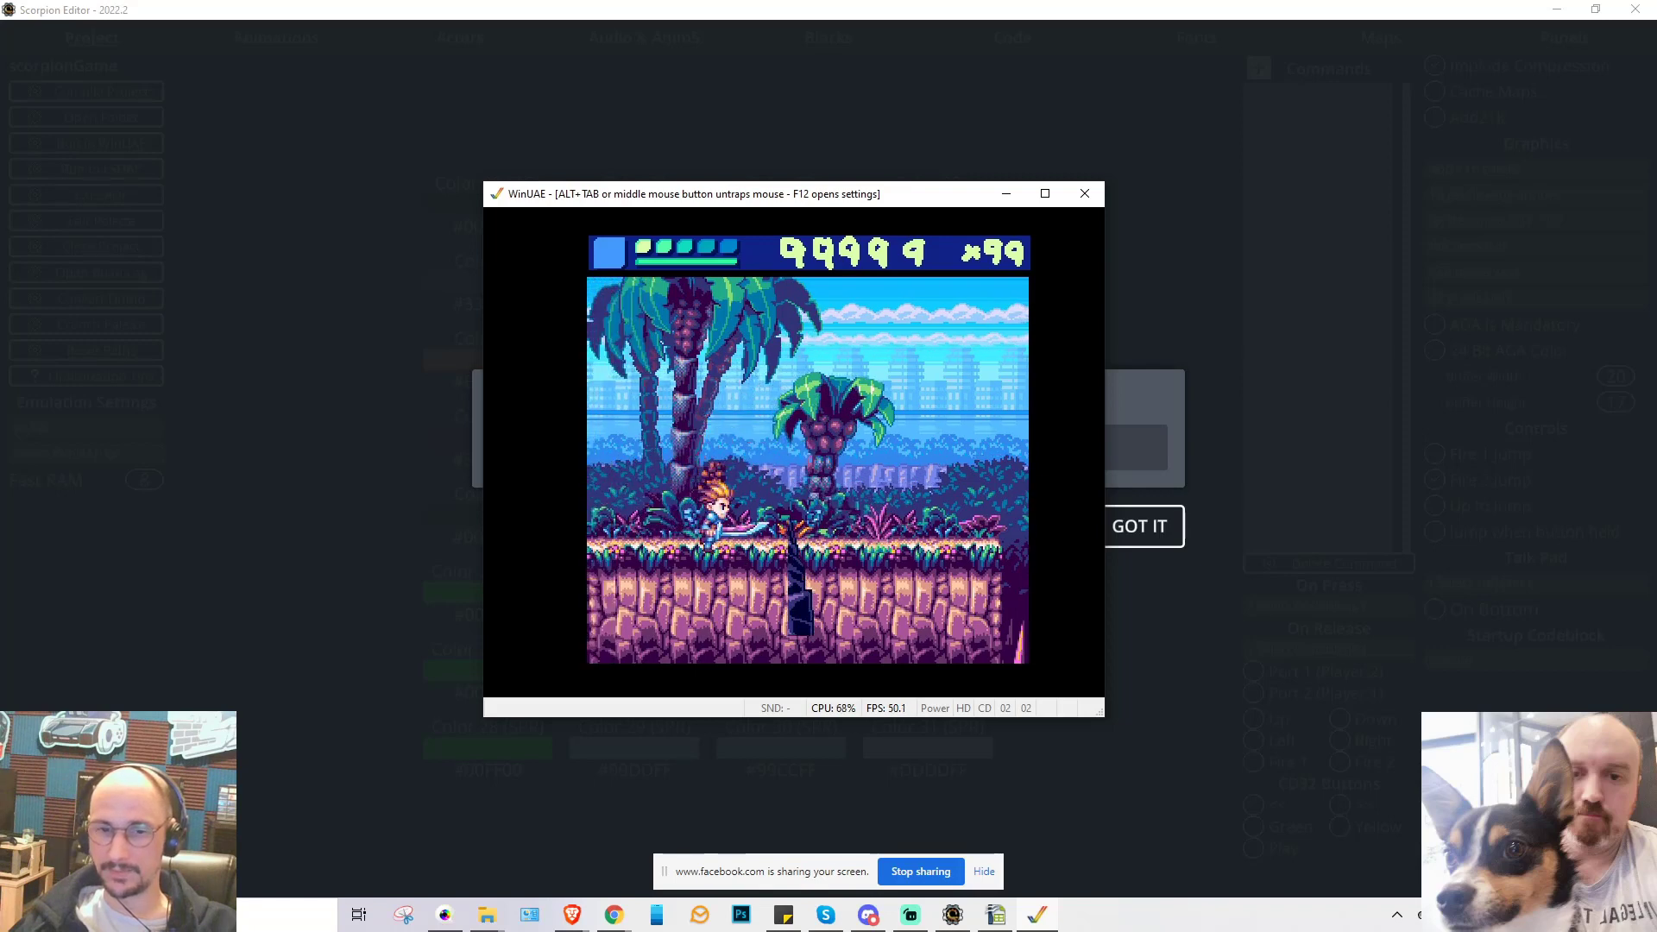
pyautogui.press('Right')
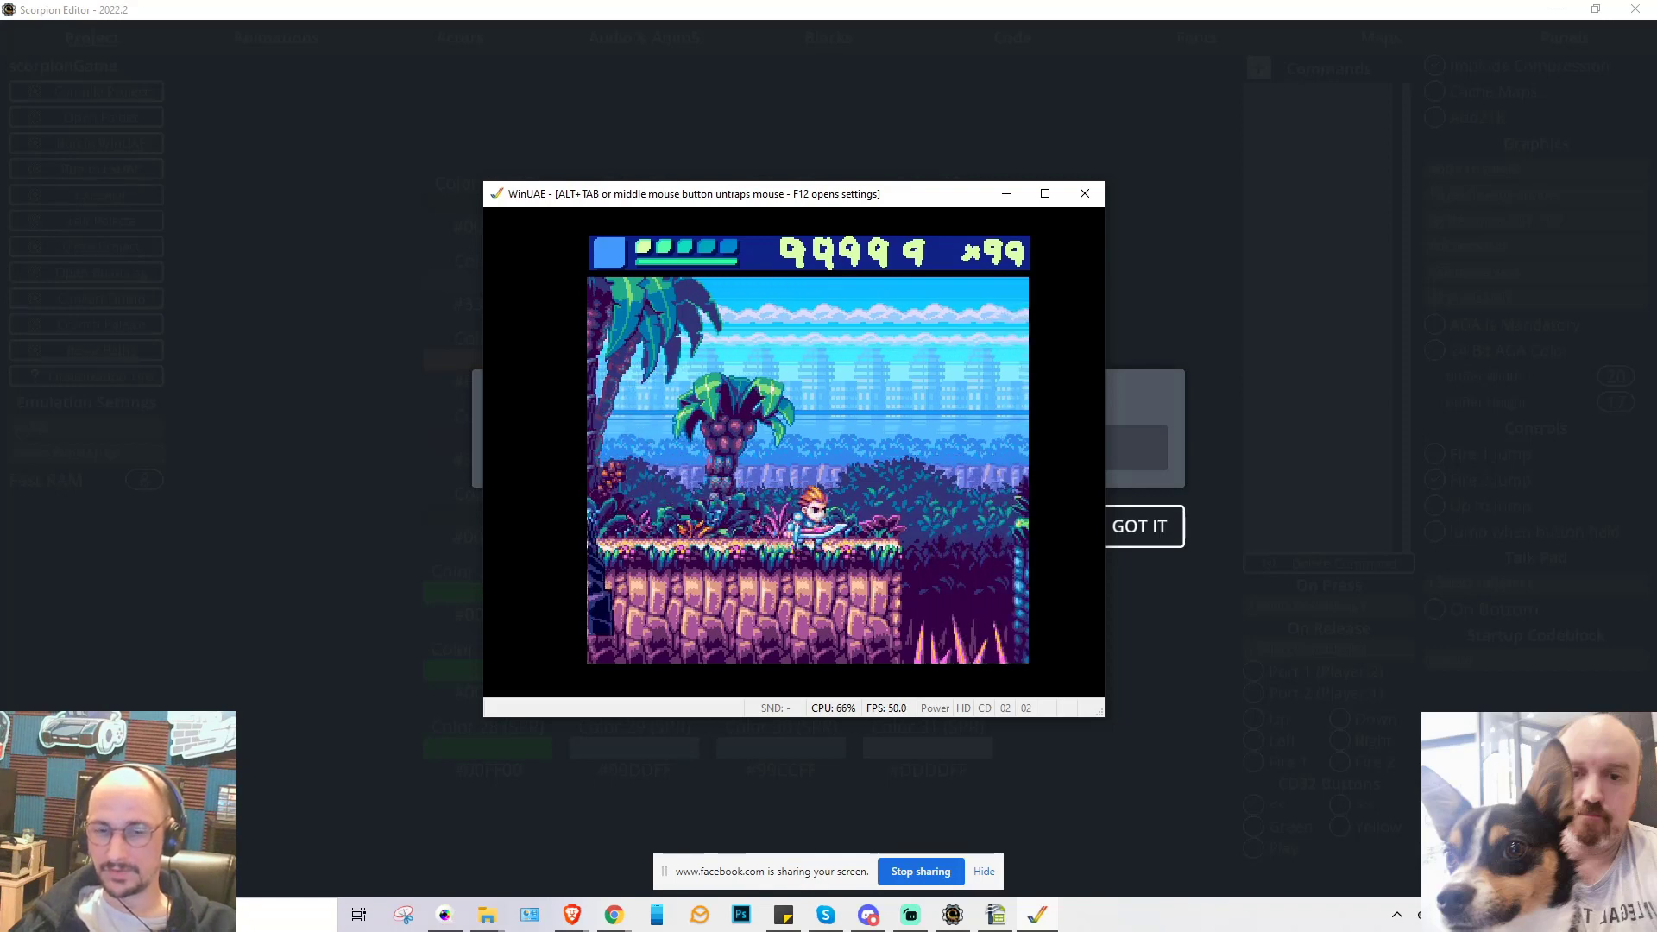
pyautogui.press('Left')
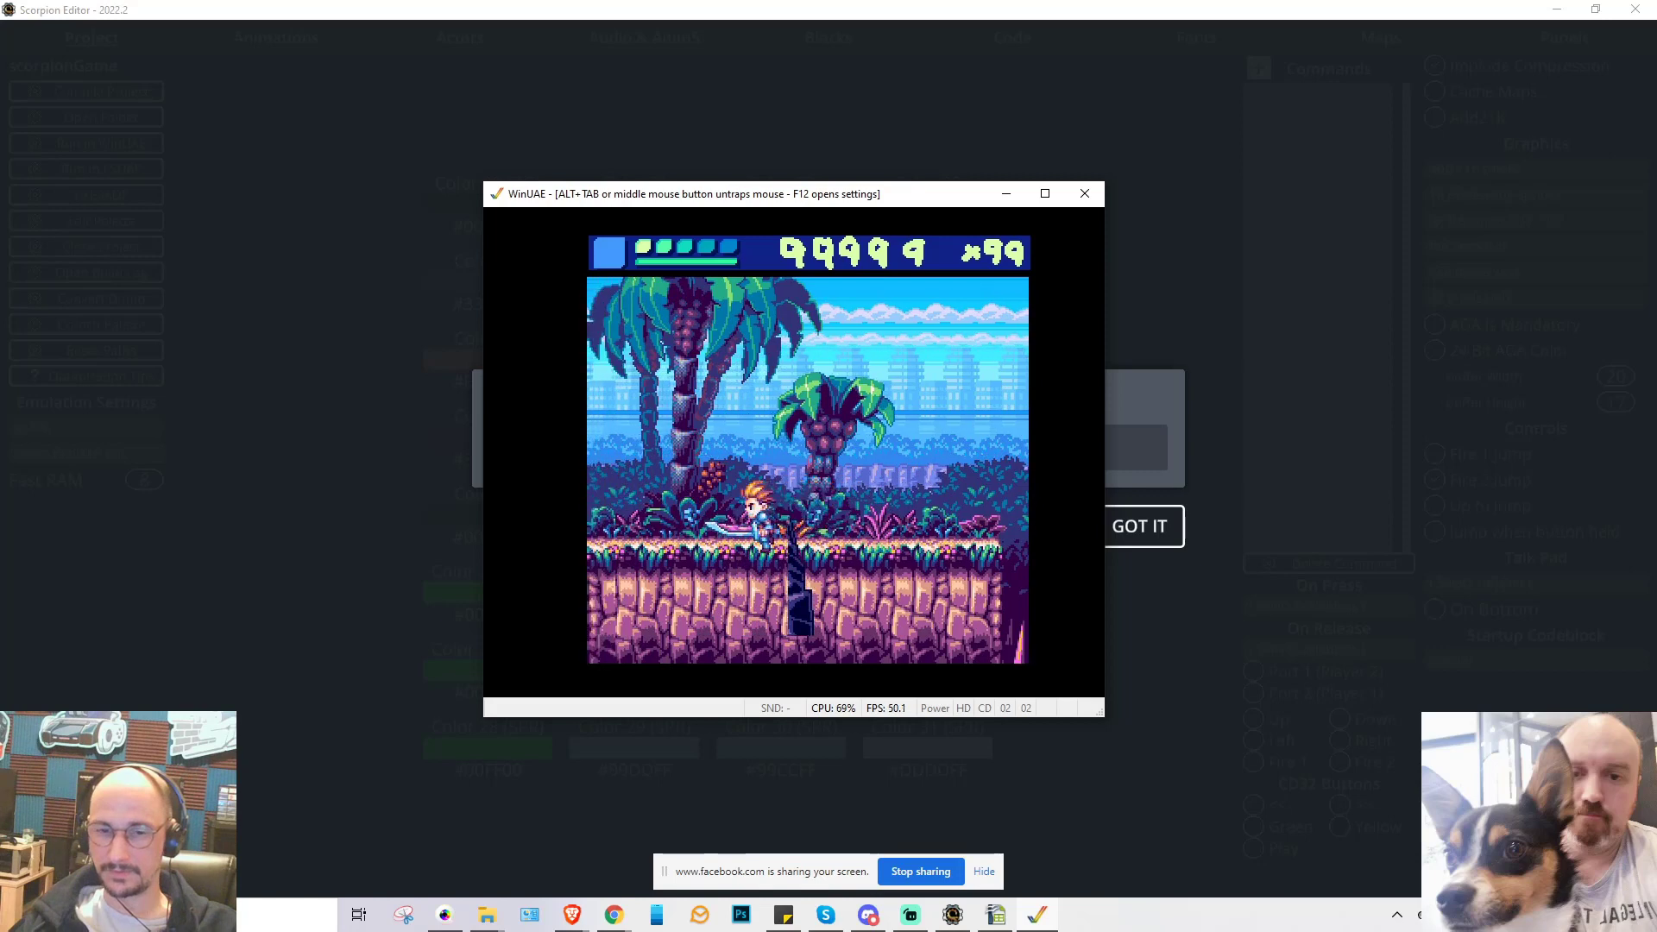
pyautogui.press('Right')
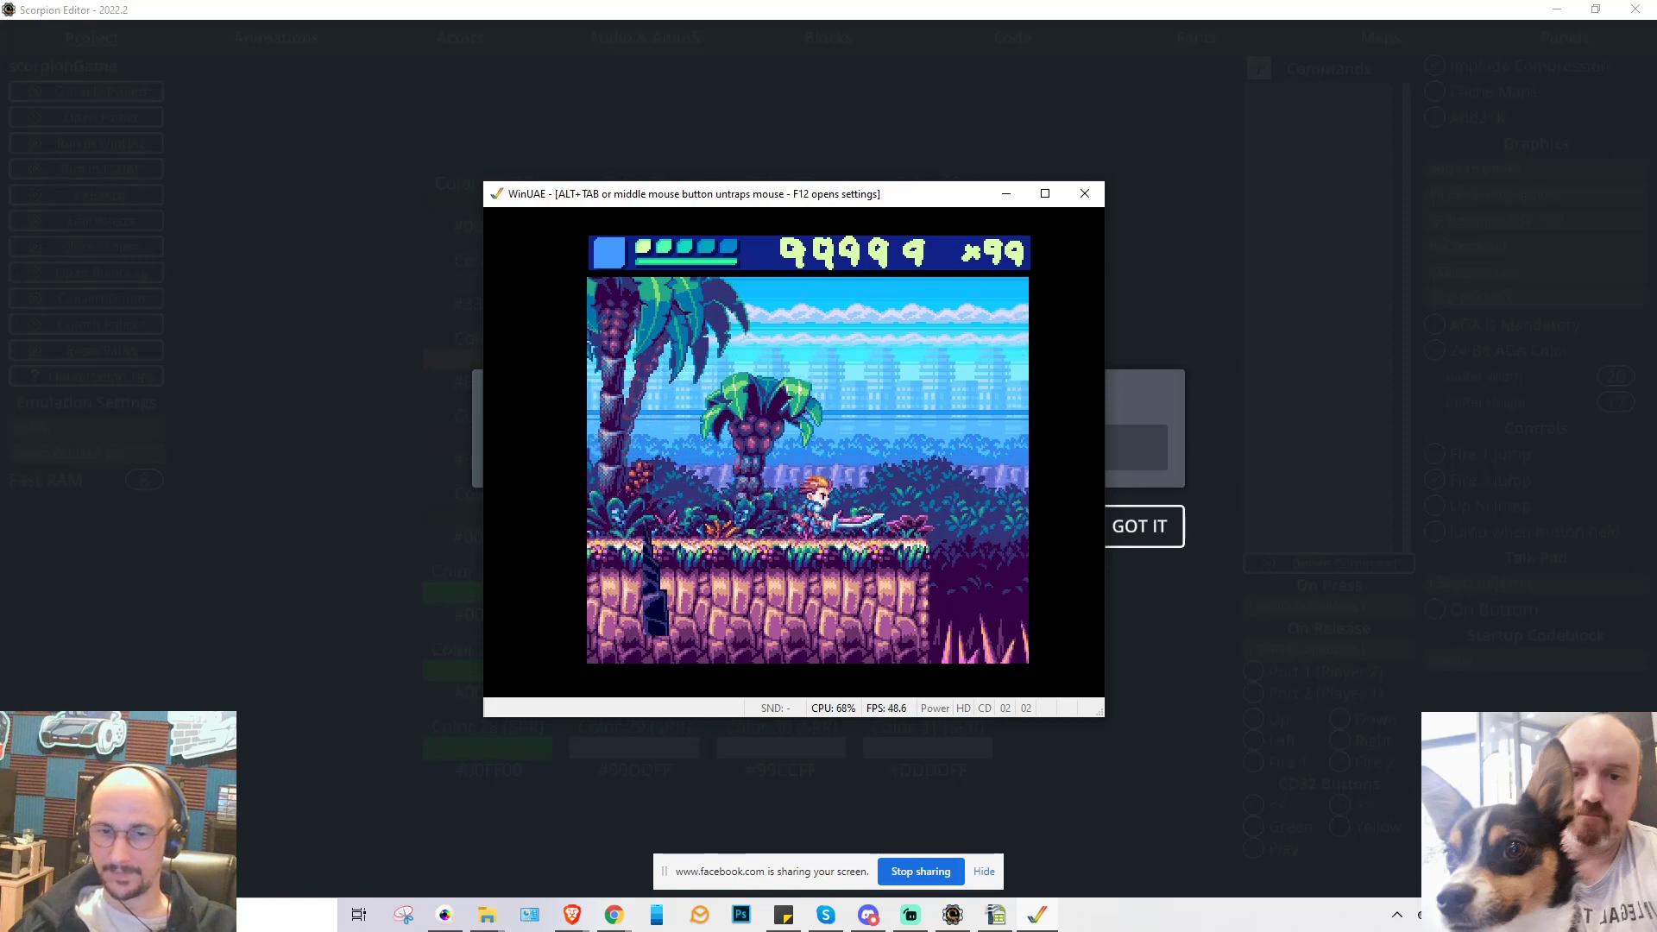
# - Test jumping with quick changes of direction around the short palm tree
pyautogui.press('Left')
pyautogui.press('Up')
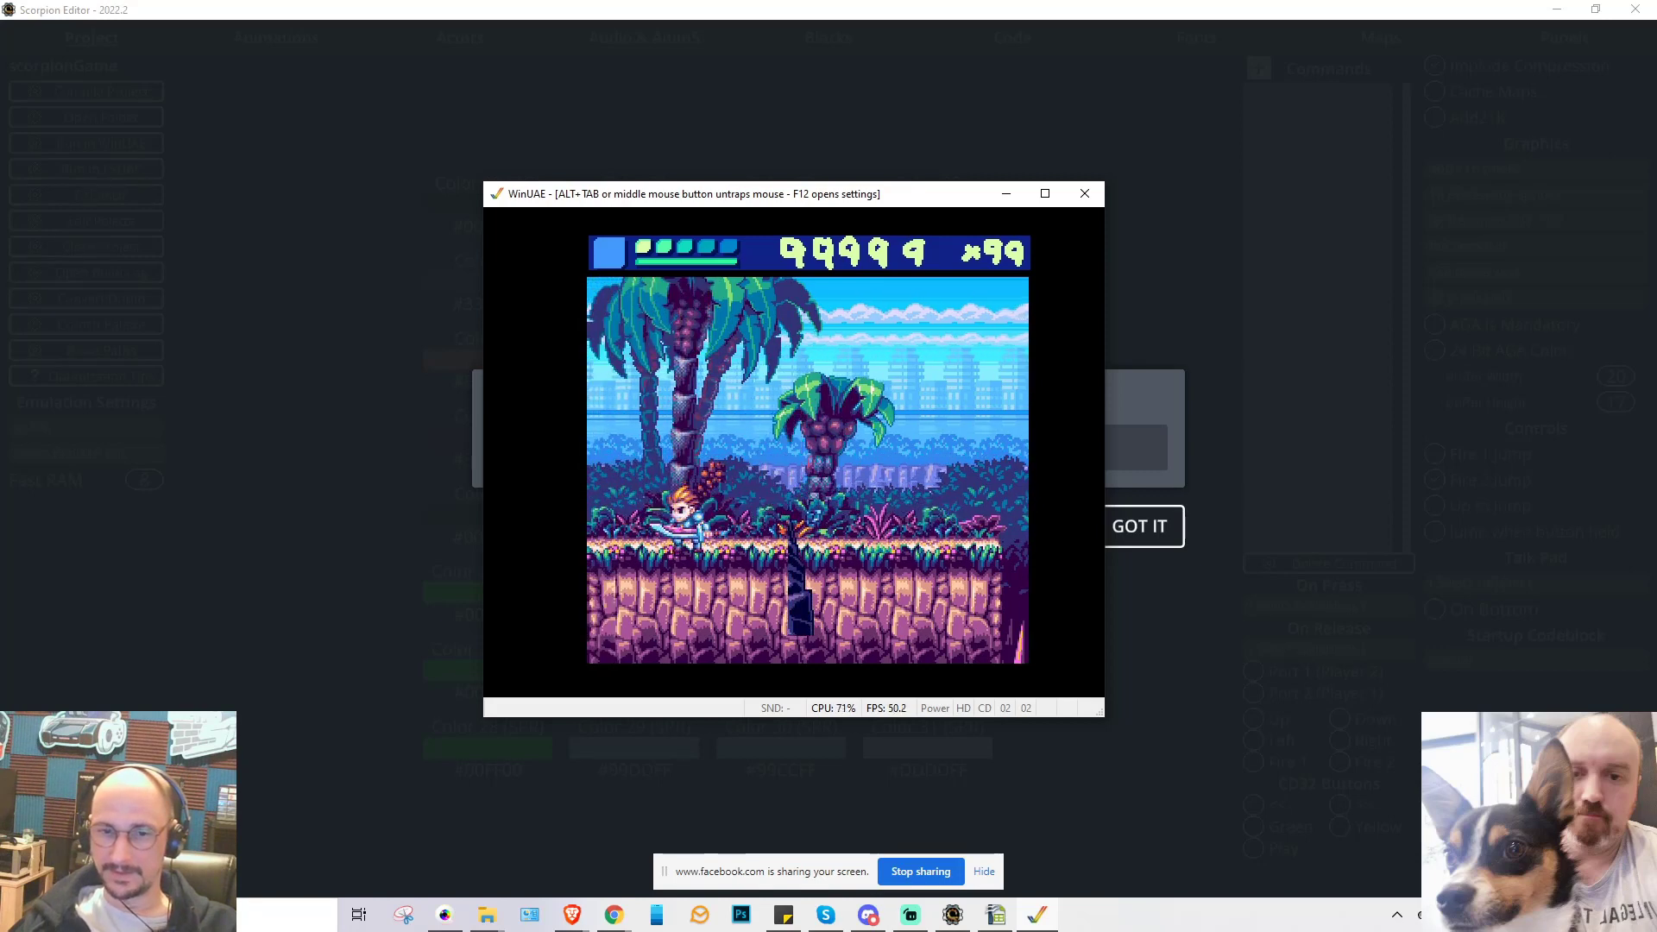
pyautogui.press('Right')
pyautogui.press('Left')
pyautogui.press('Up')
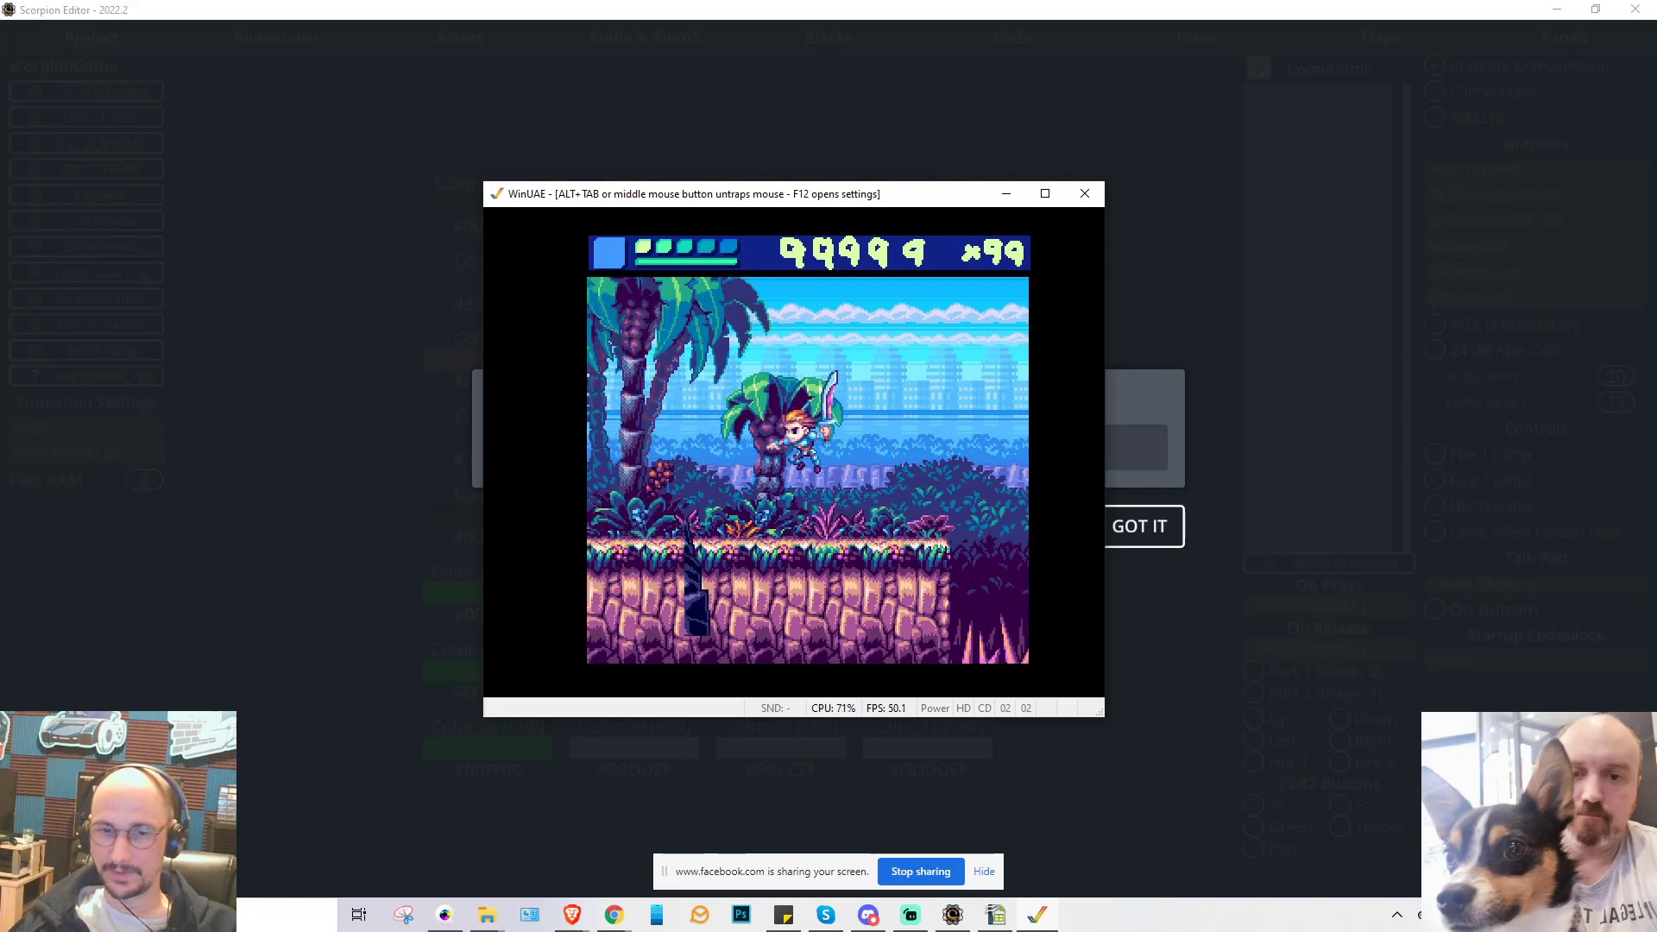
pyautogui.press('Right')
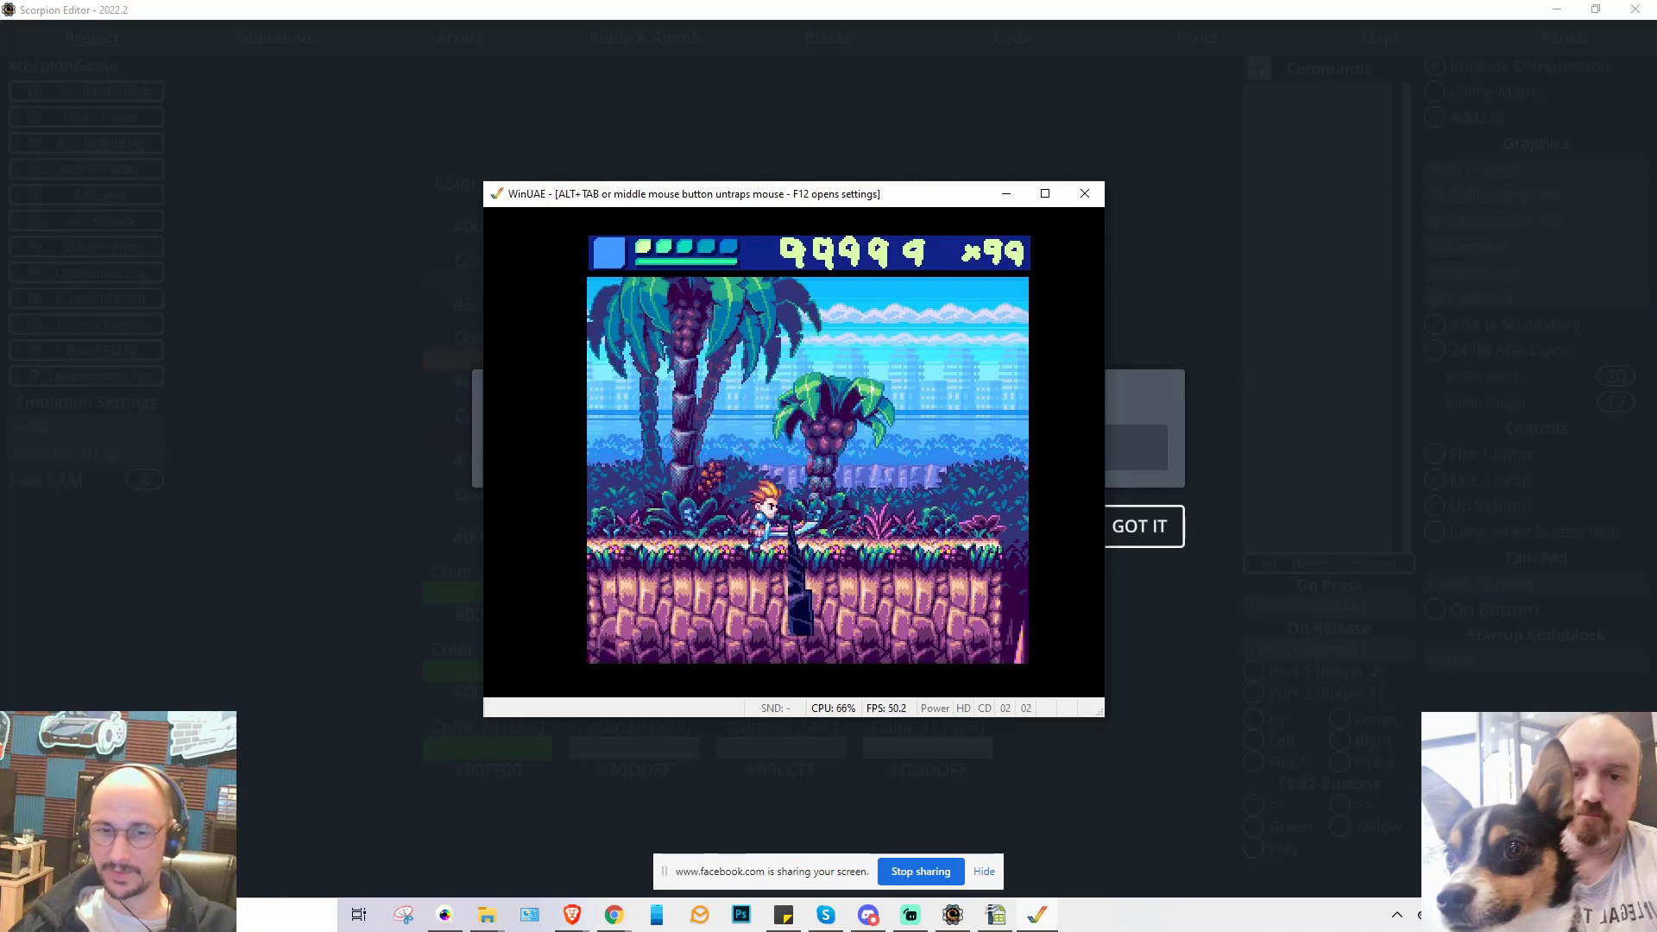
# - Test longer runs and jumps between the level's start and the near edge of the spike pit
pyautogui.press('Right')
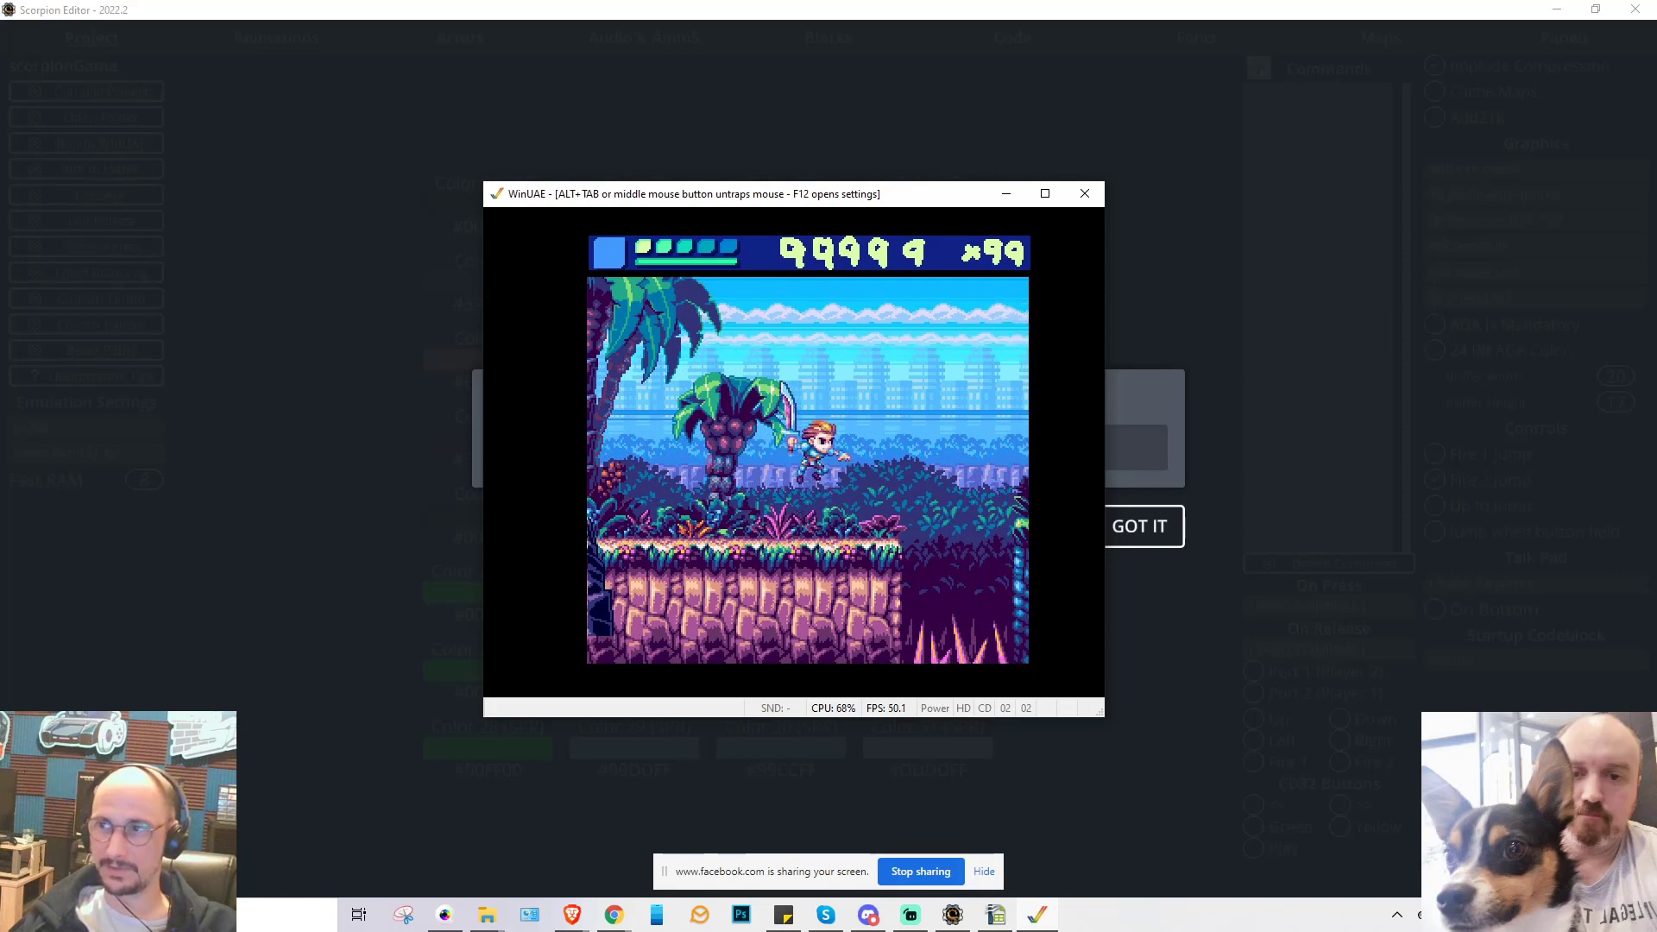
pyautogui.press('Left')
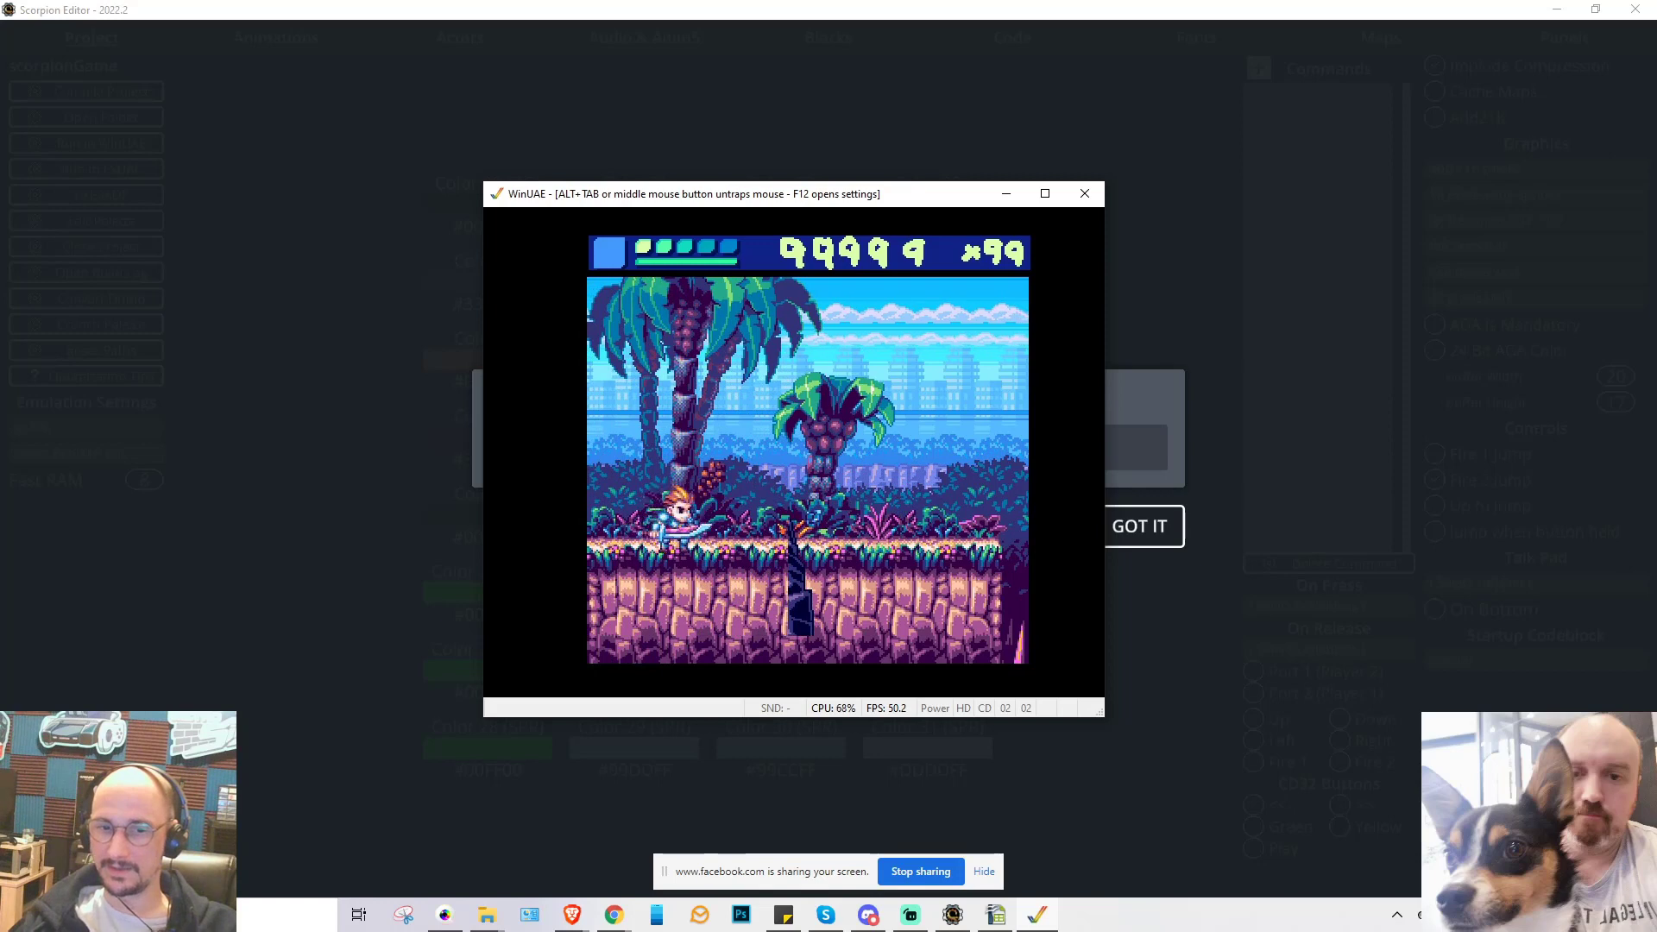
pyautogui.press('Right')
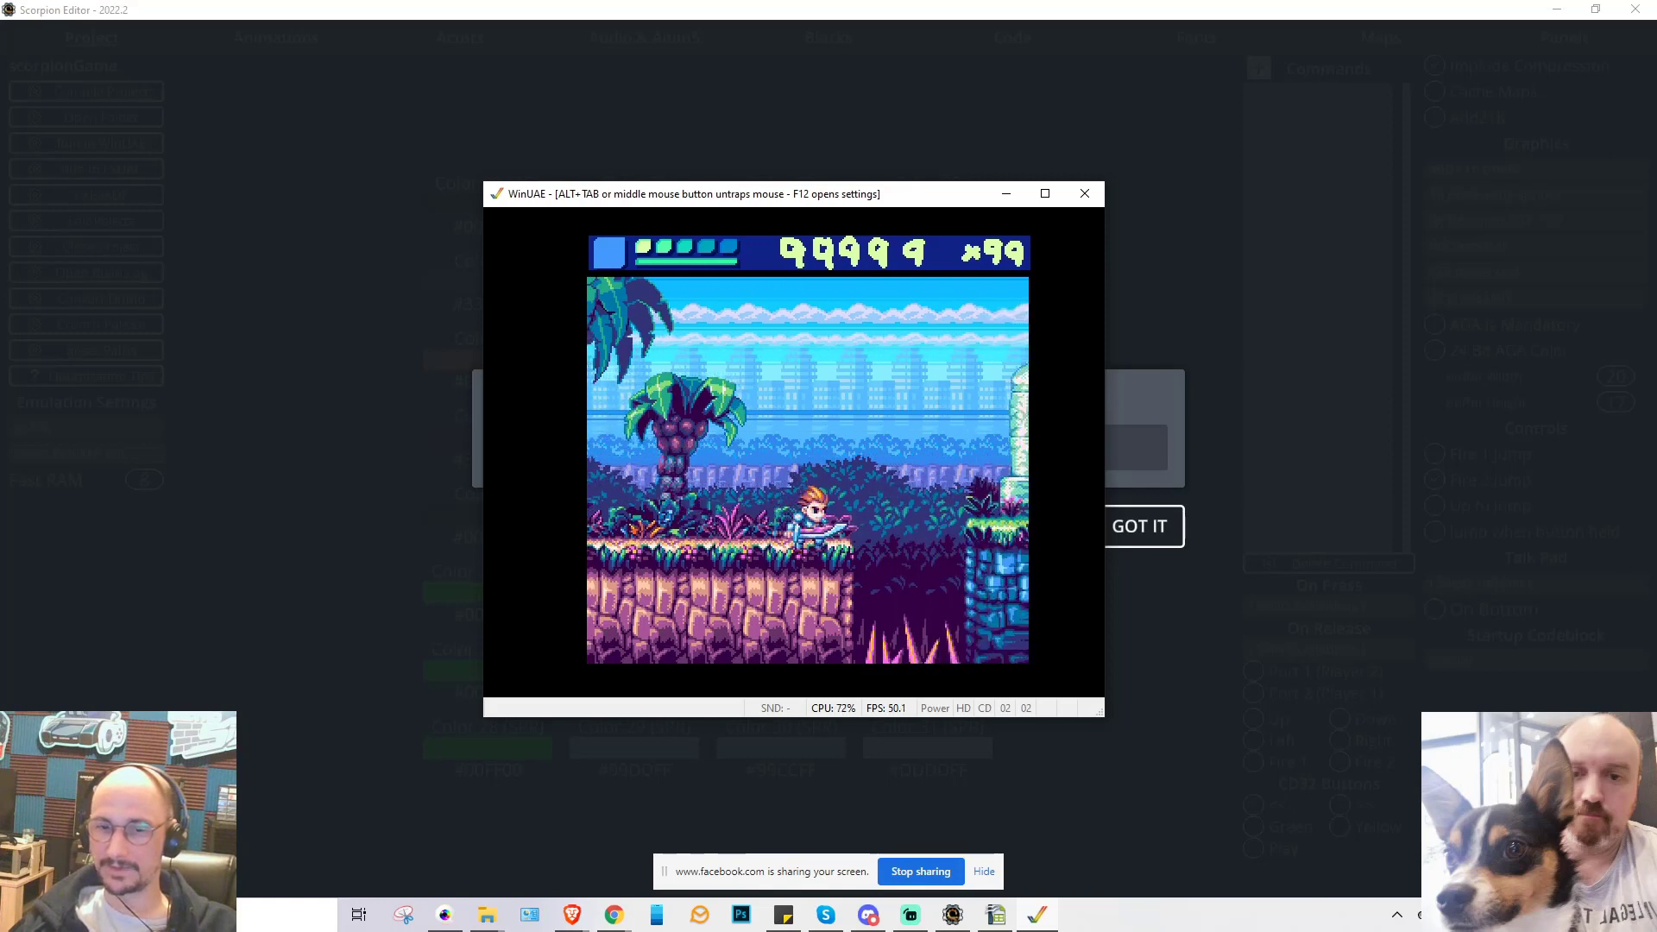
pyautogui.press('Left')
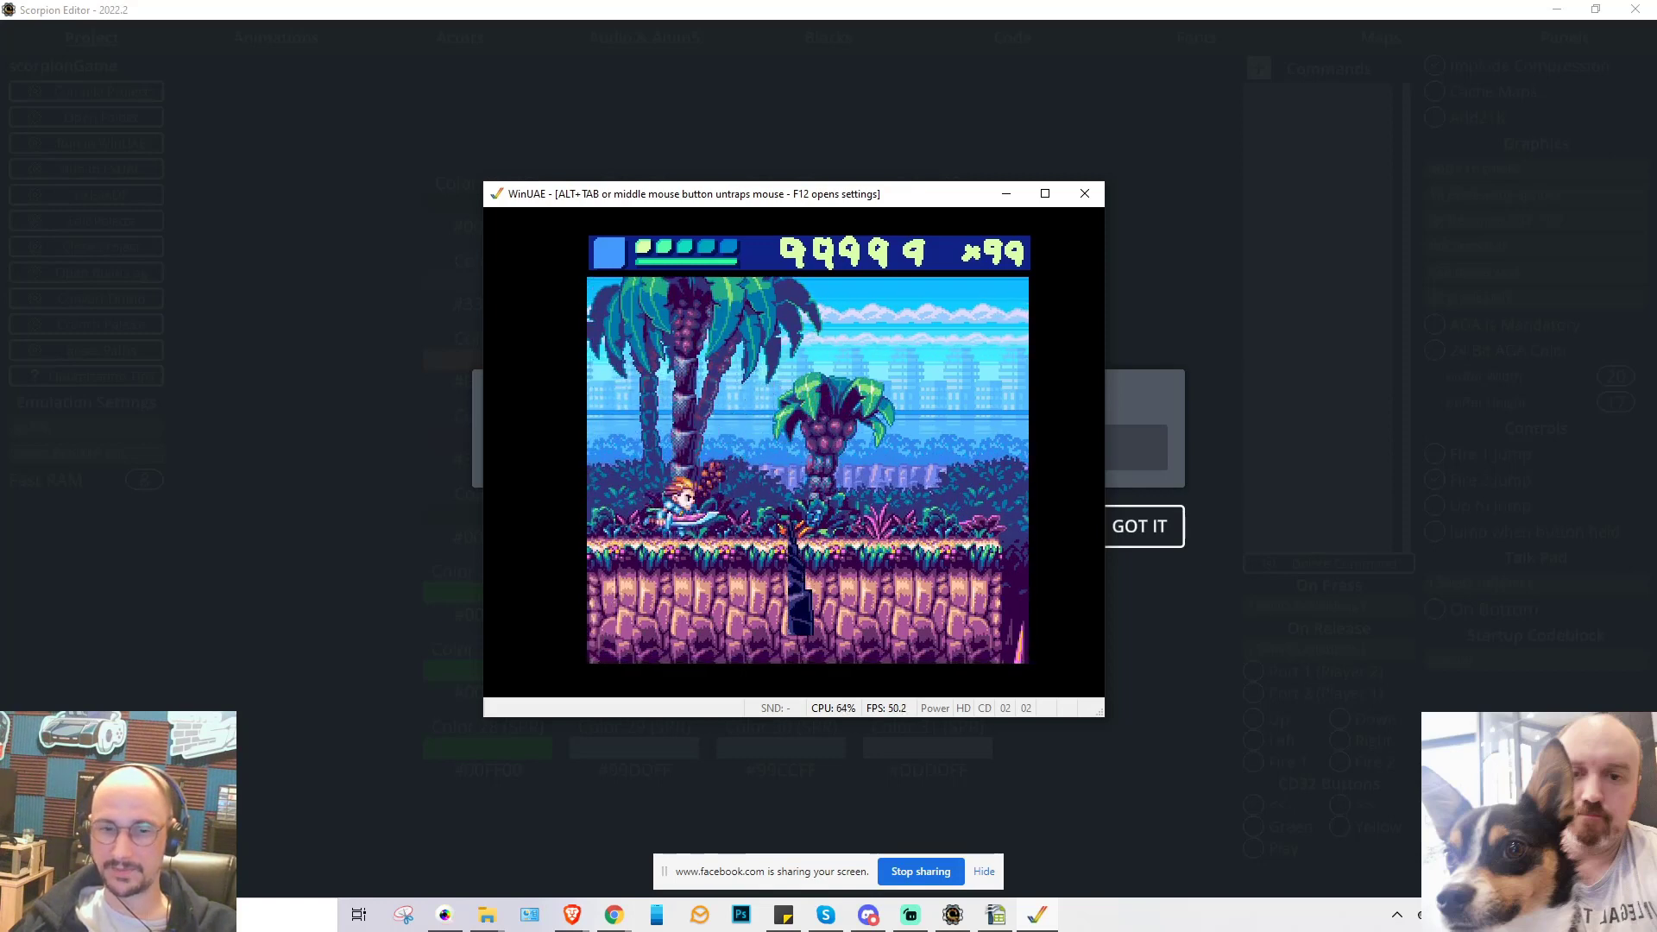
pyautogui.press('Right')
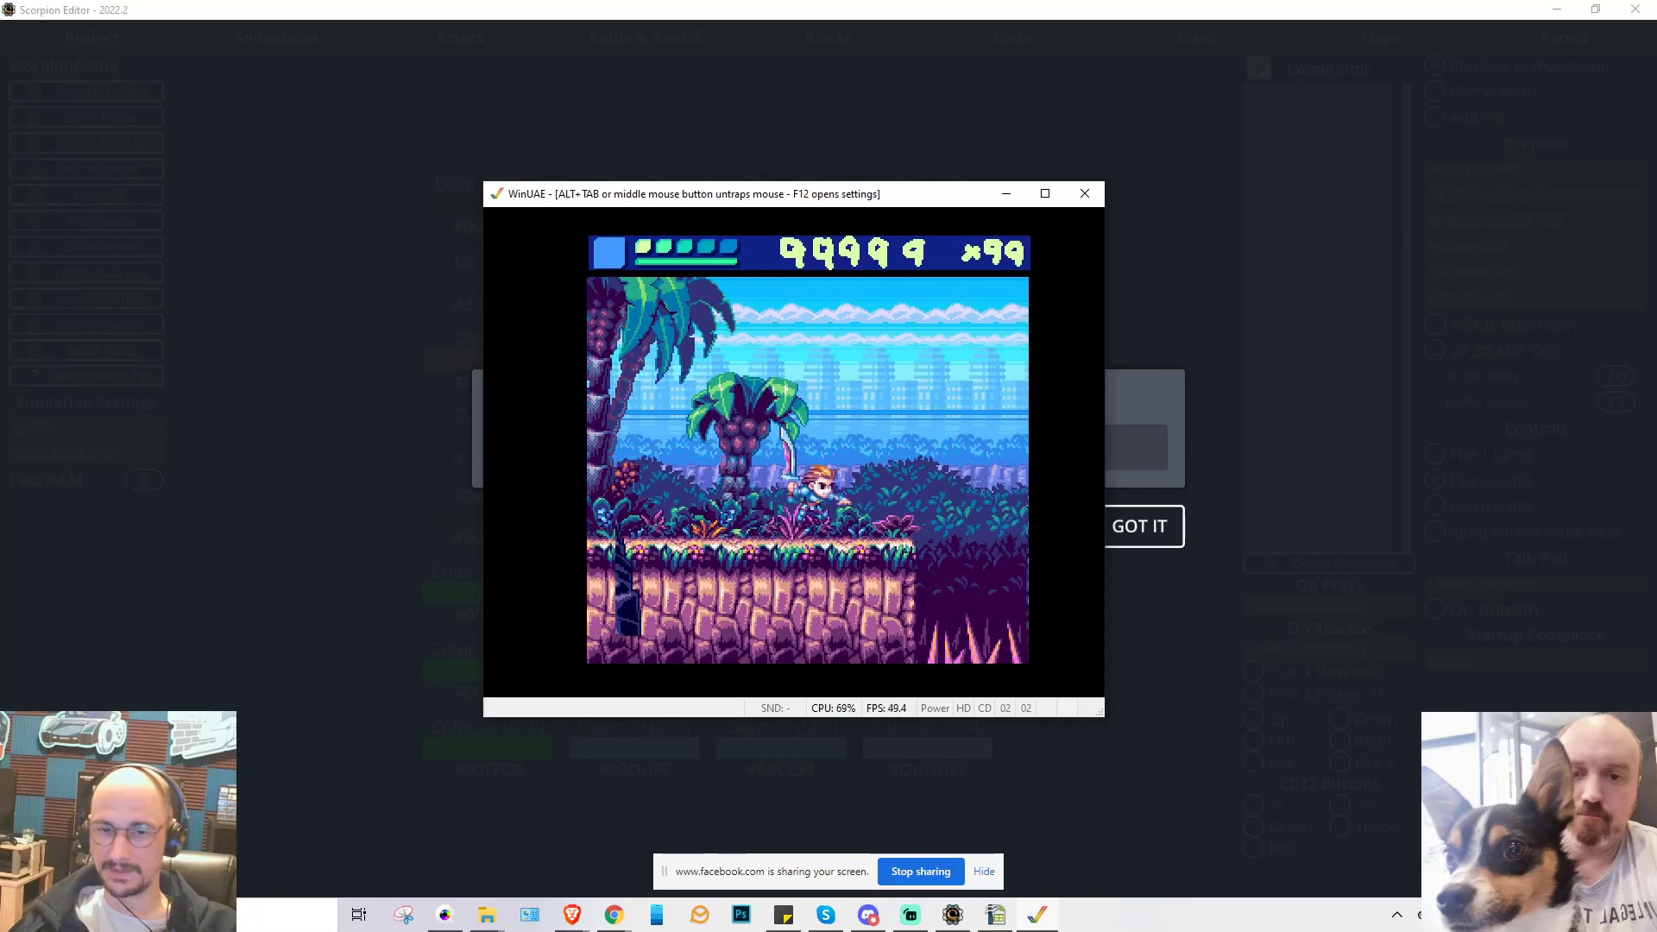
pyautogui.press('Left')
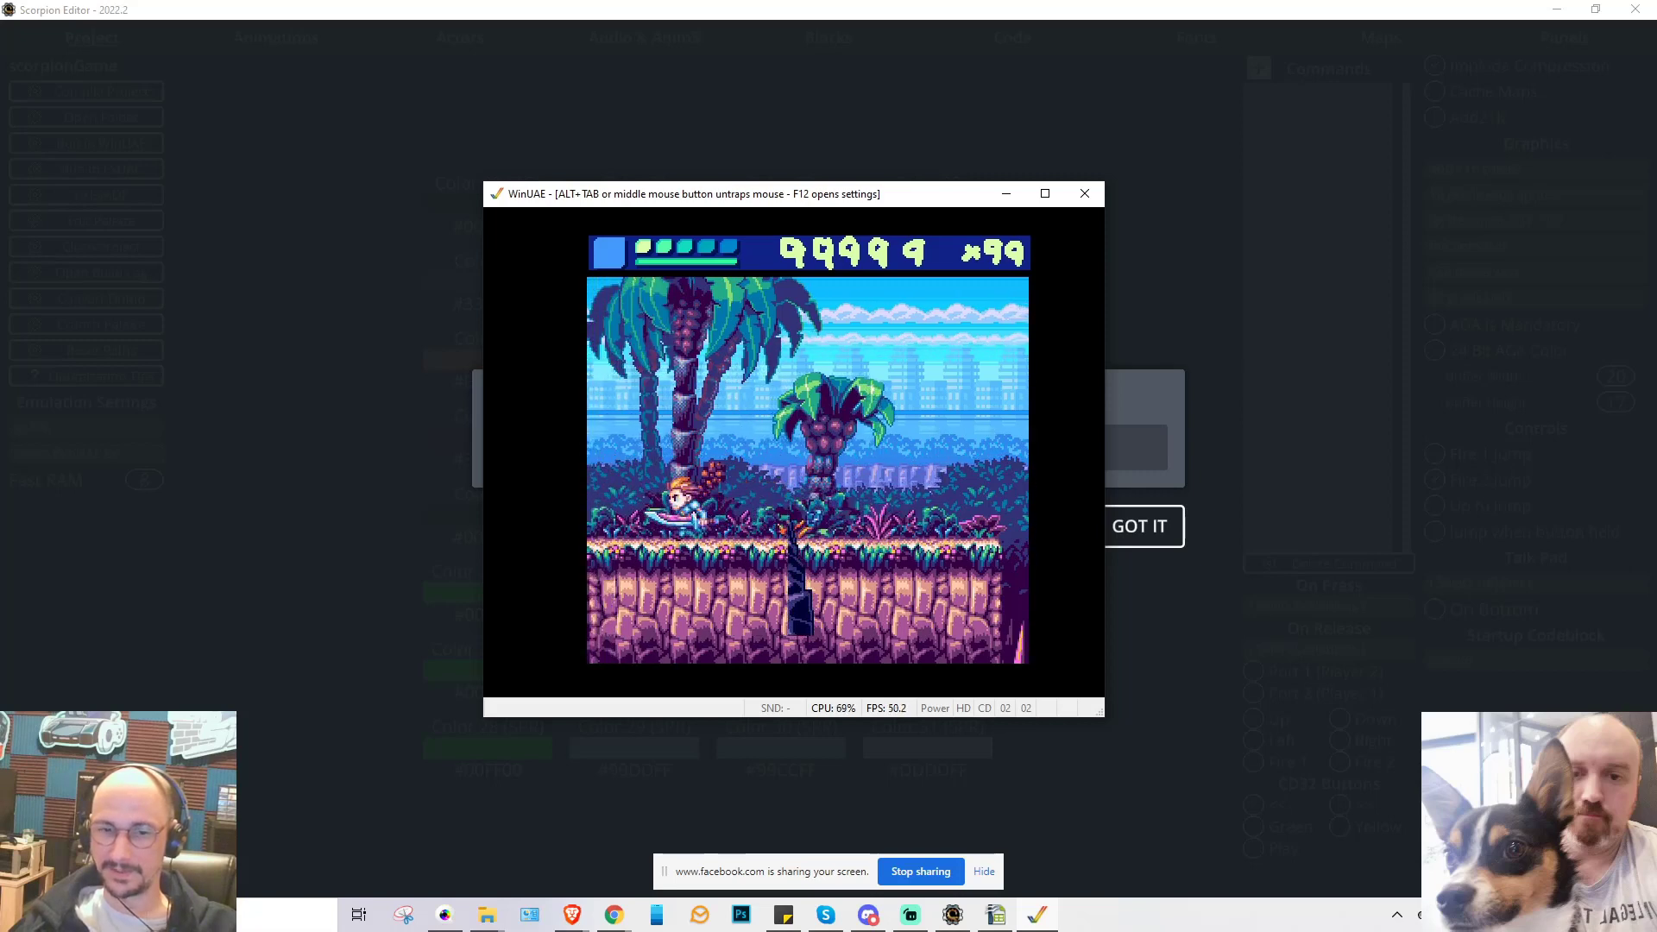
# - Test jumping across the spike pit to the stone columns, dropping back into the pit and jumping out to the columns again
pyautogui.press('Right')
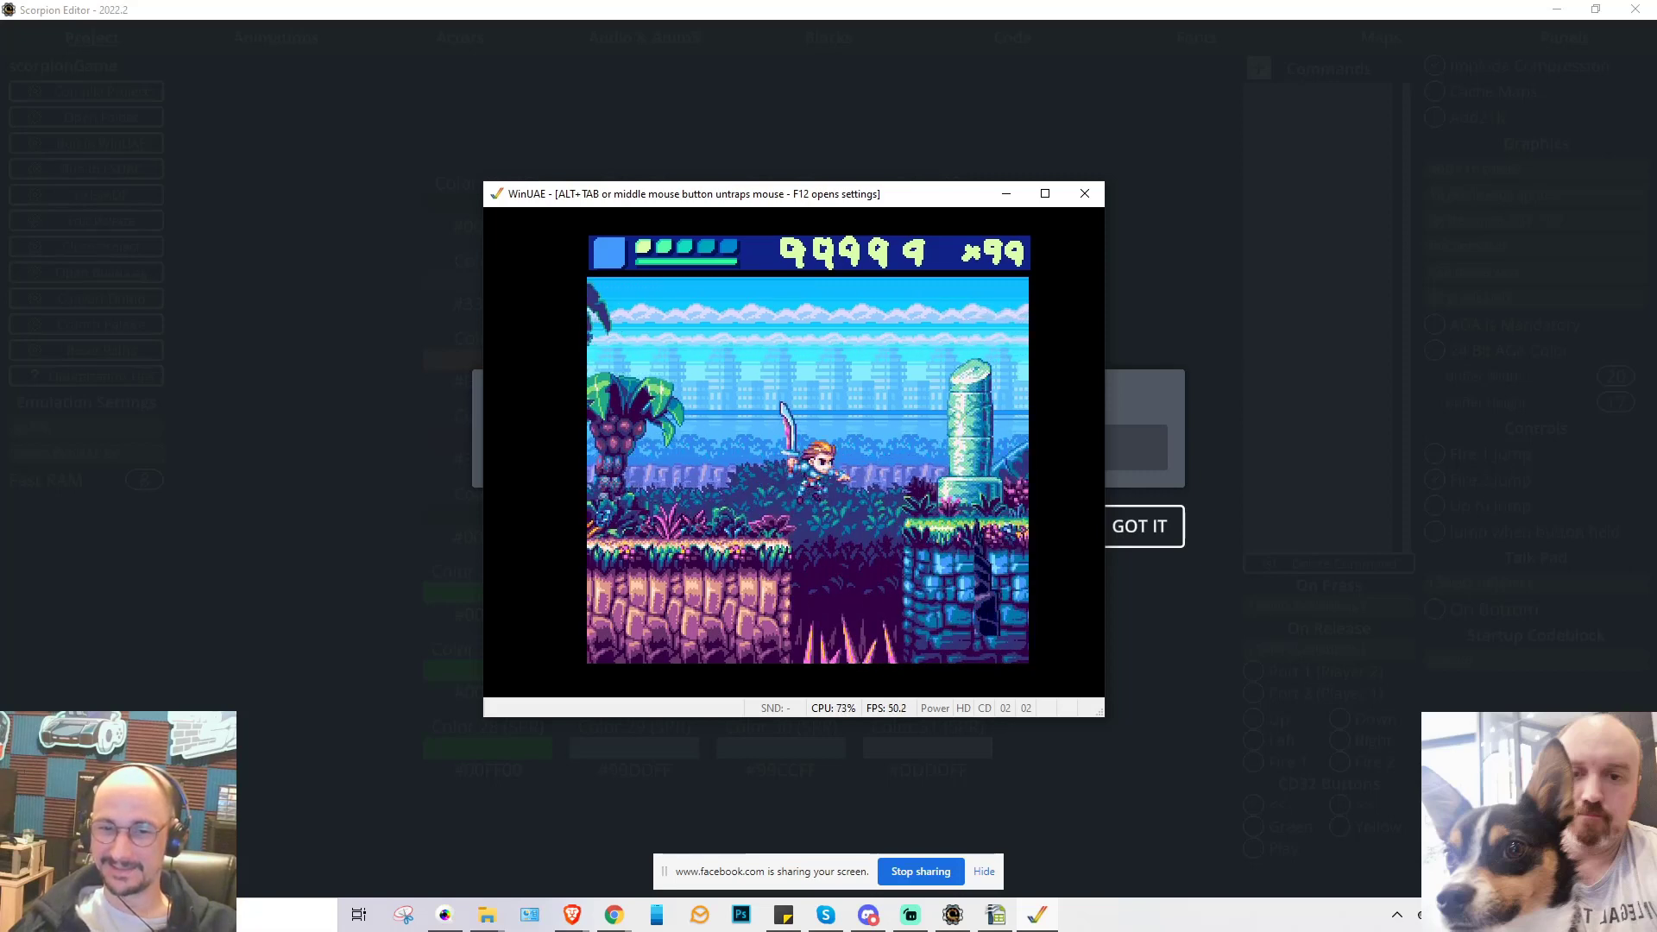
pyautogui.press('Right')
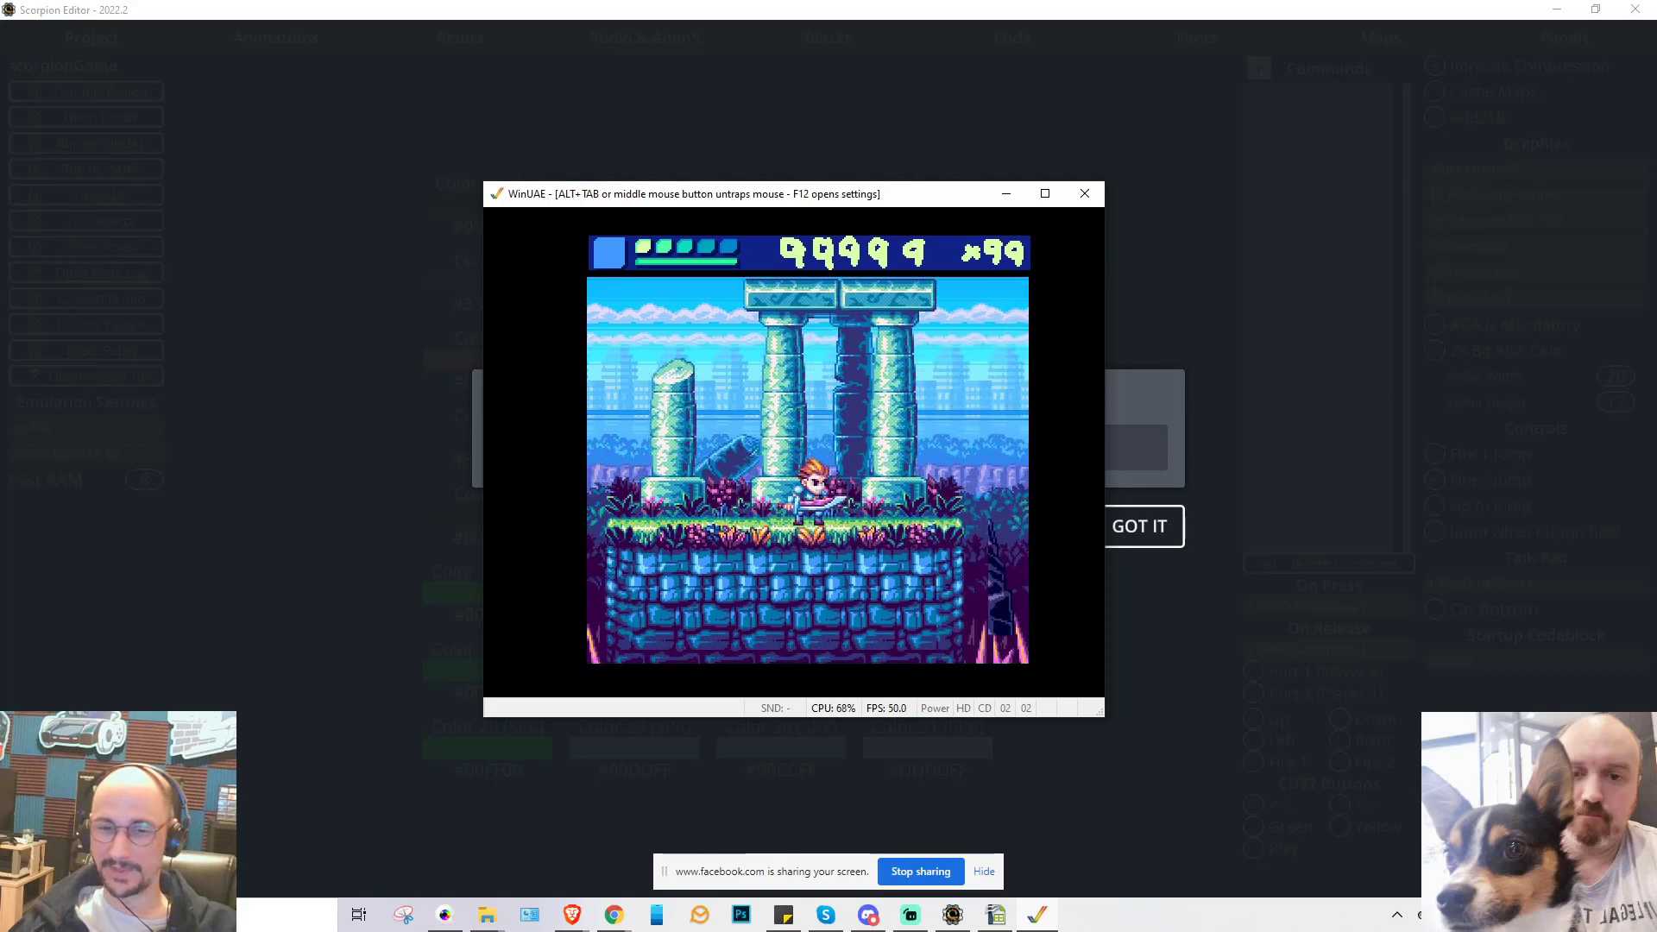
pyautogui.press('Left')
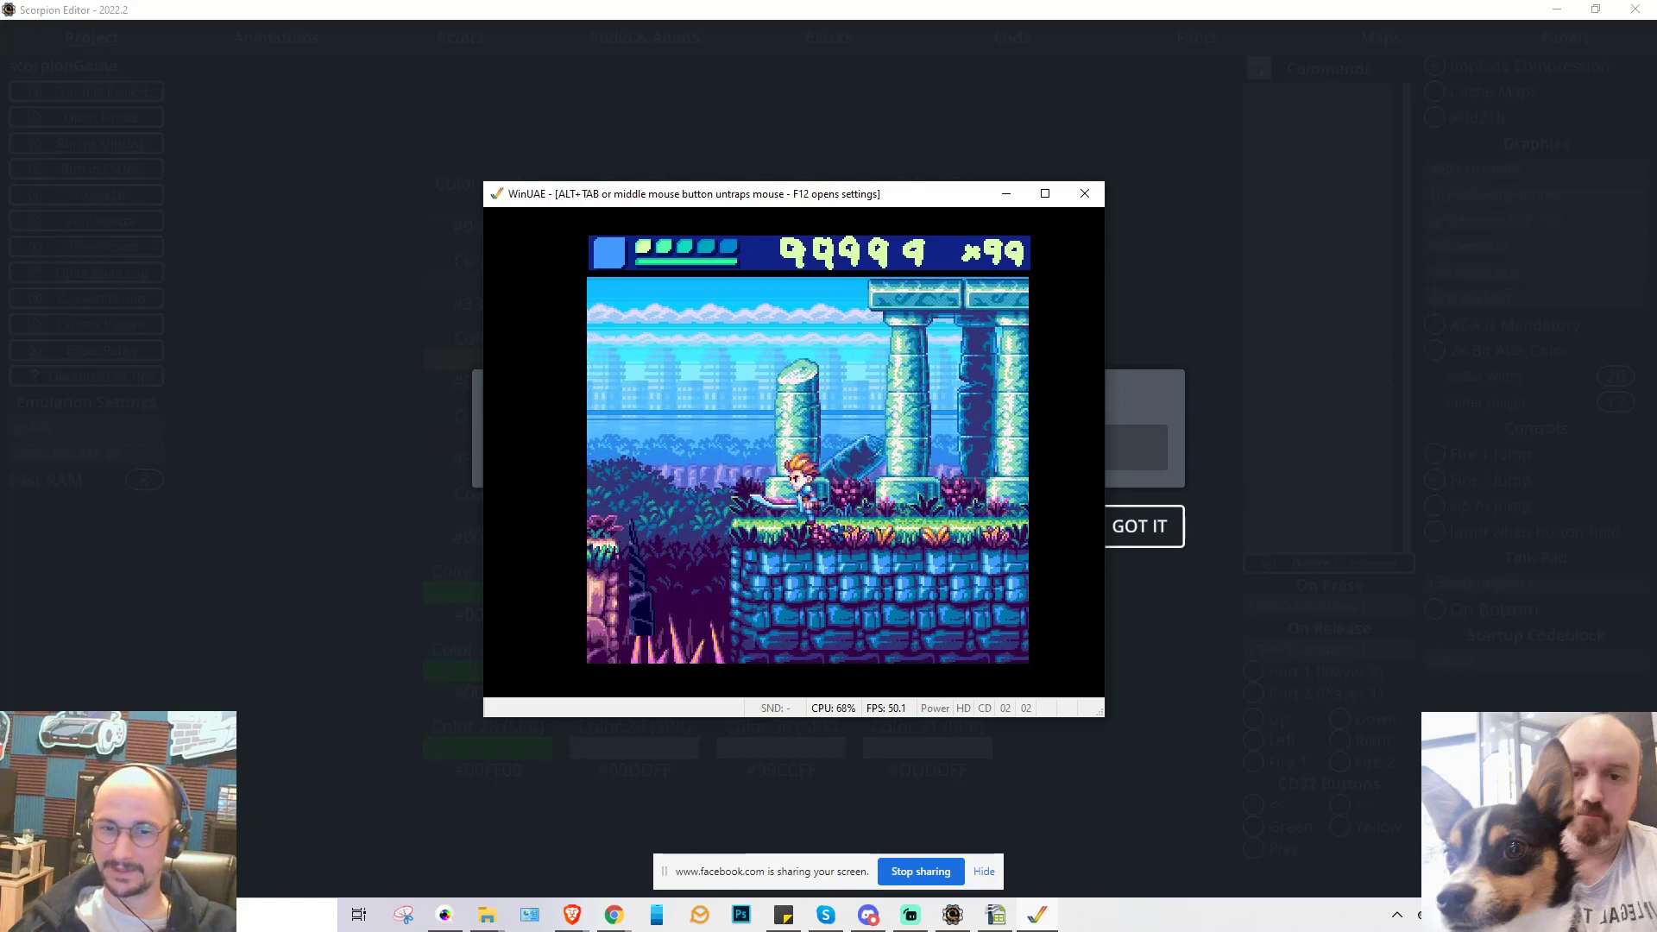
pyautogui.press('Left')
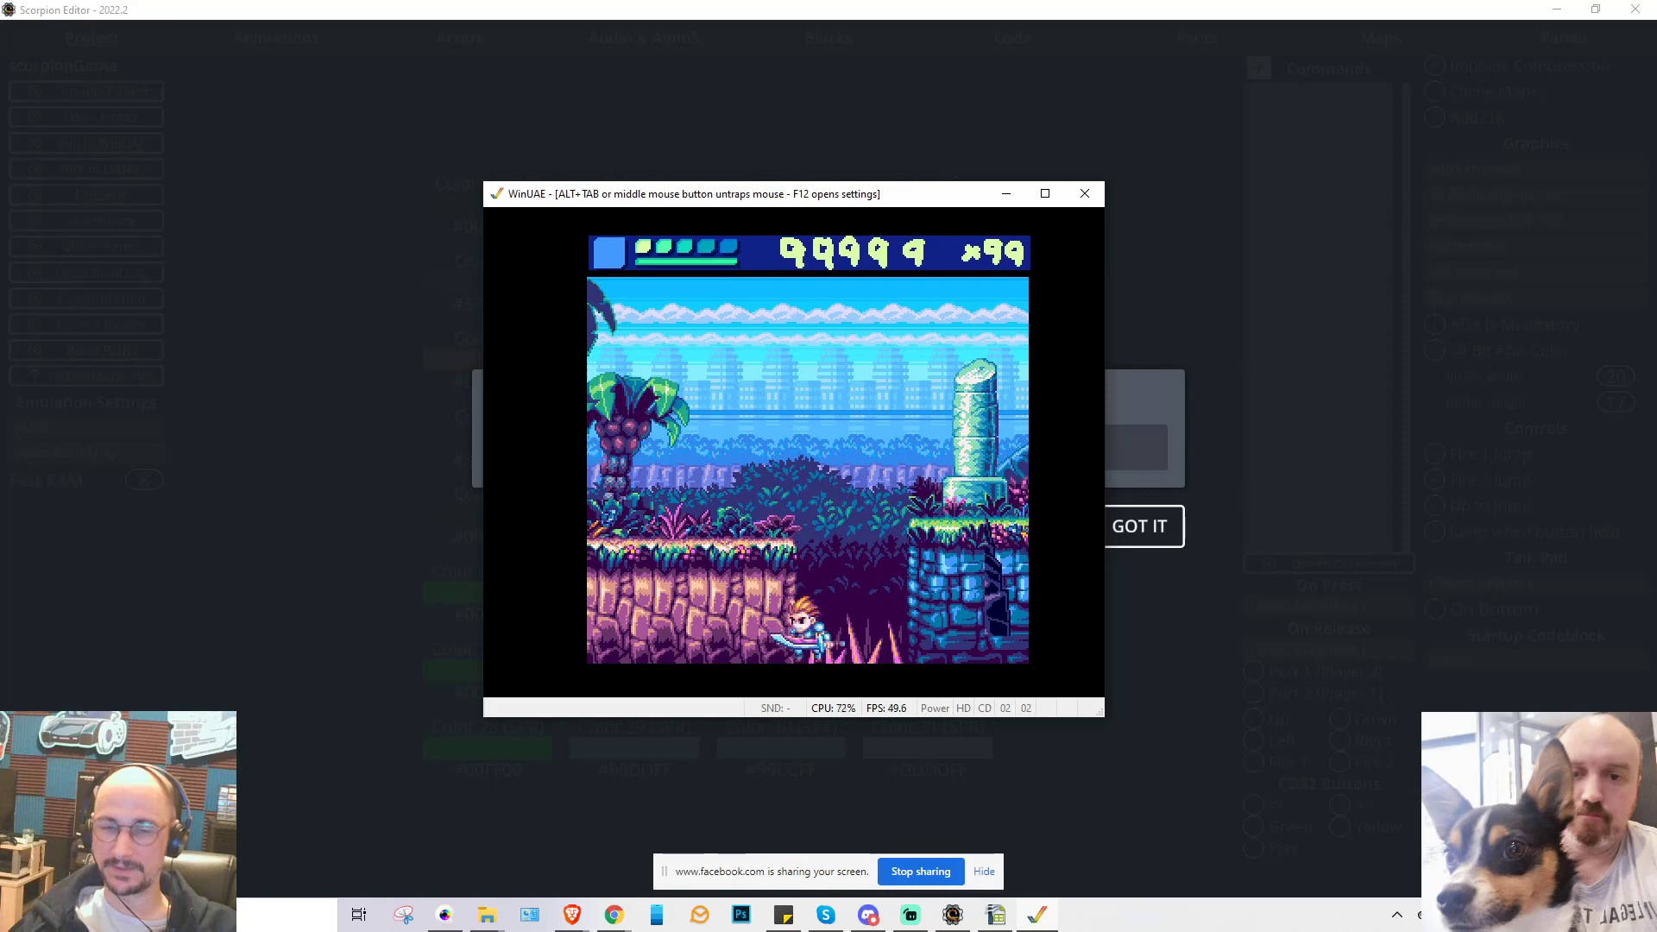
pyautogui.press('Right')
pyautogui.press('Up')
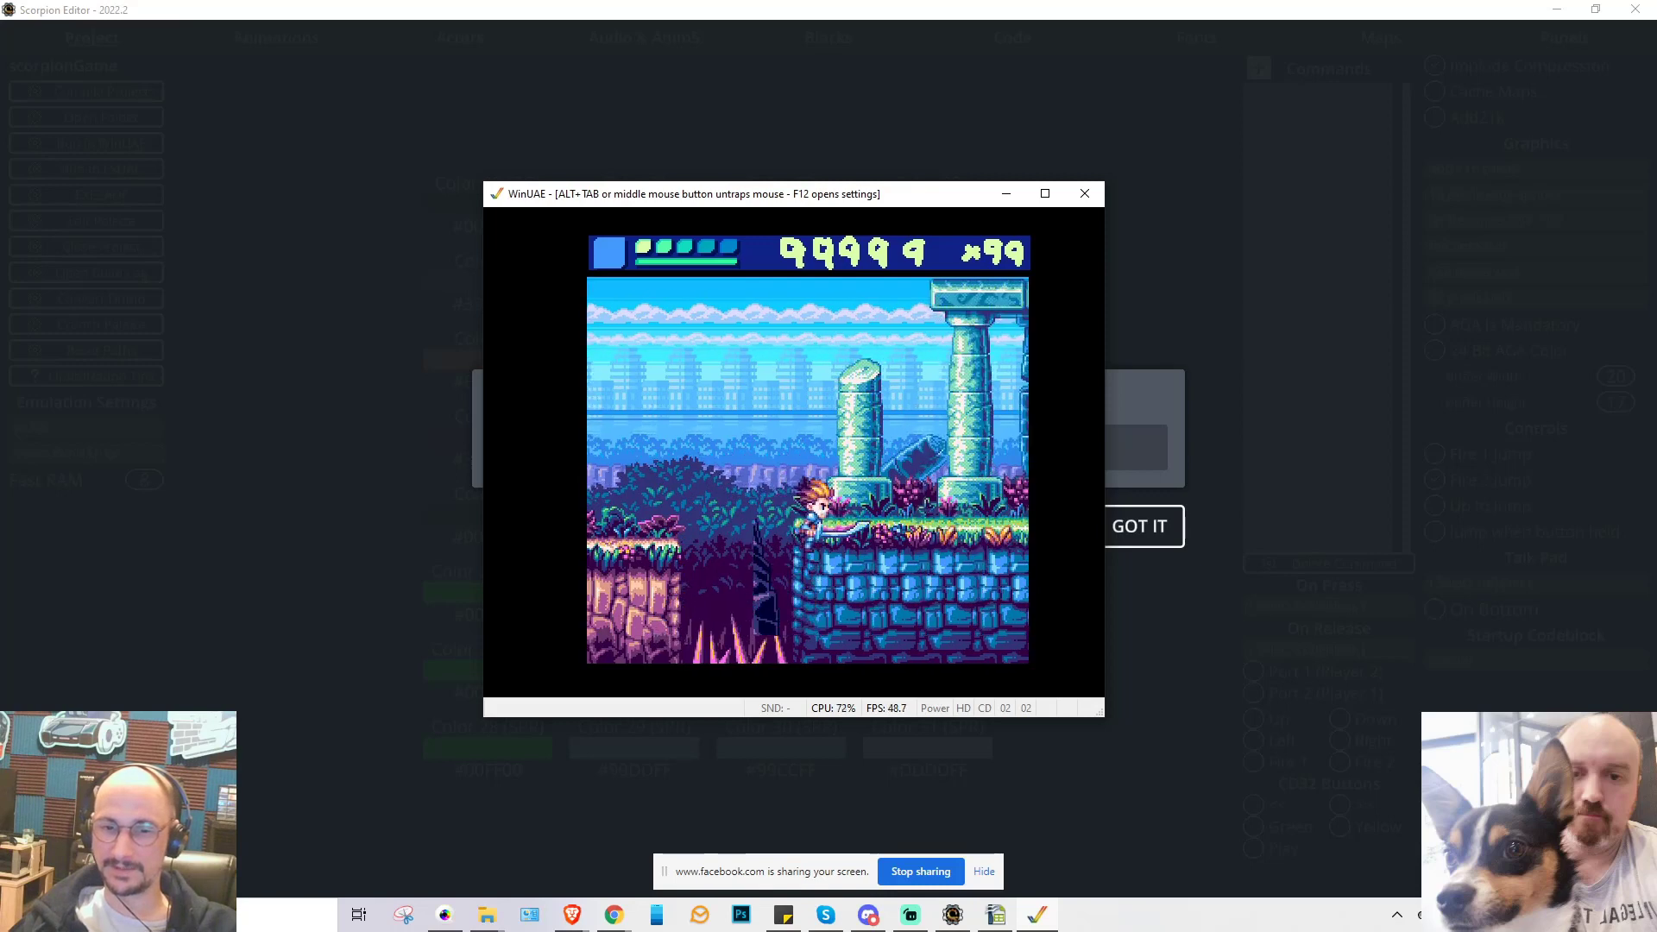
pyautogui.press('Right')
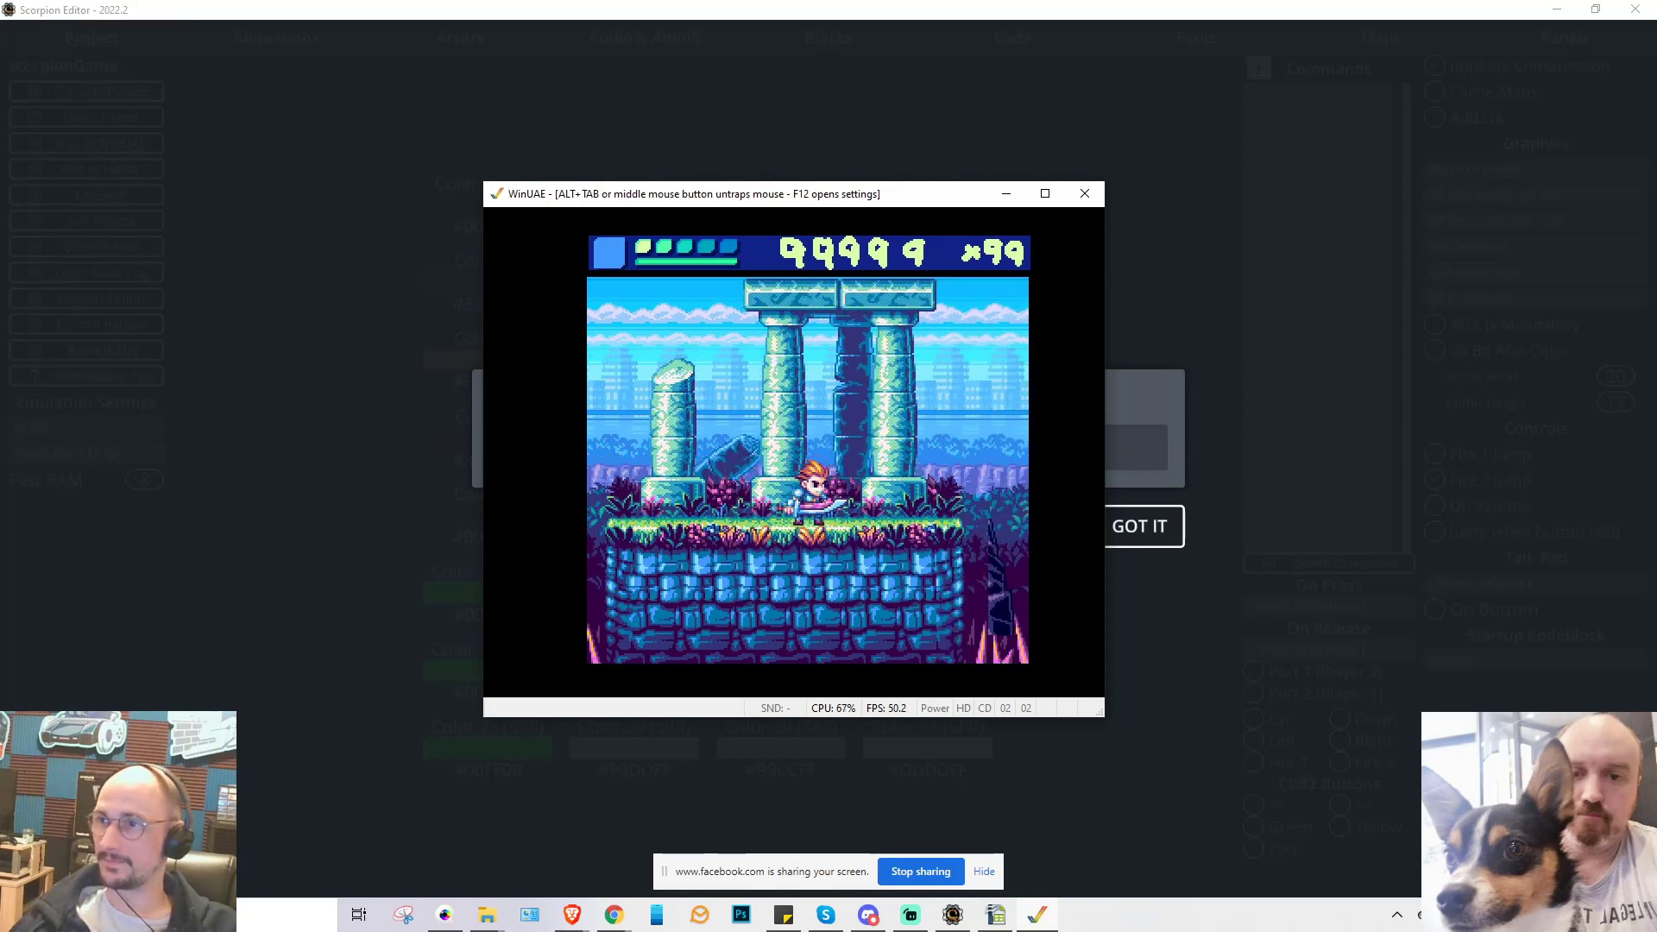